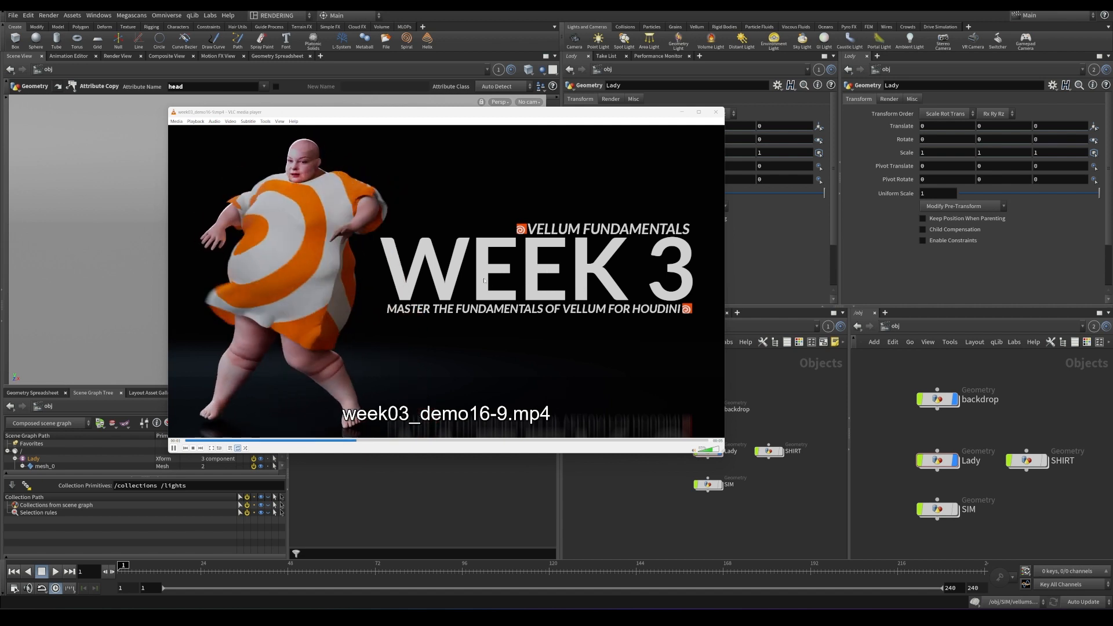
# - Save the scene, leave the current tool for the view state, and open the SIM geometry network
pyautogui.hotkey('ctrl', 's')
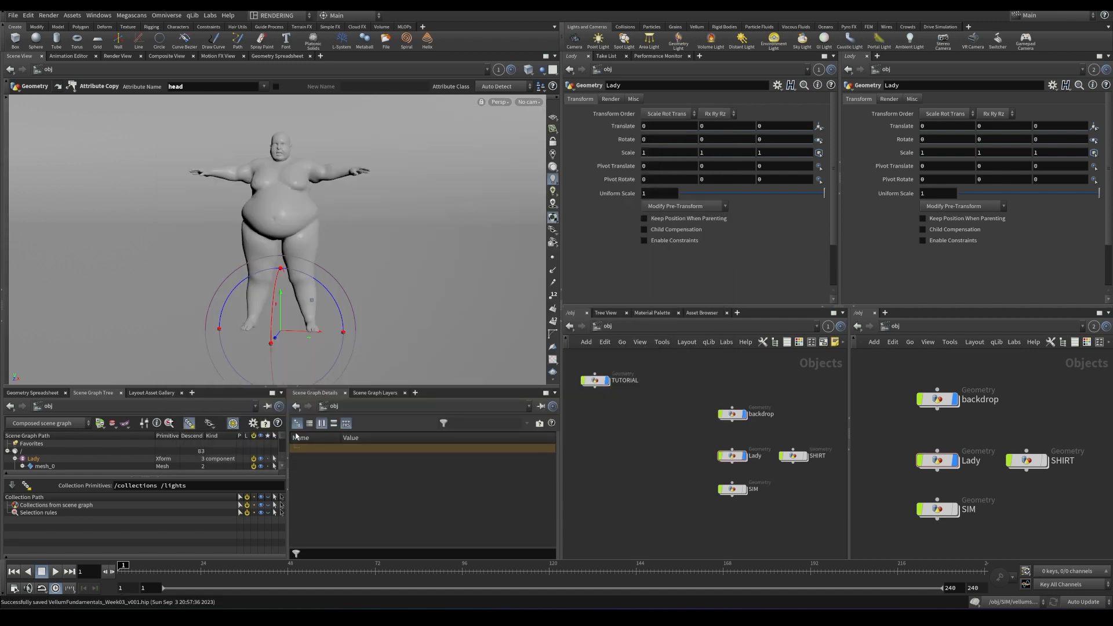
pyautogui.press('Escape')
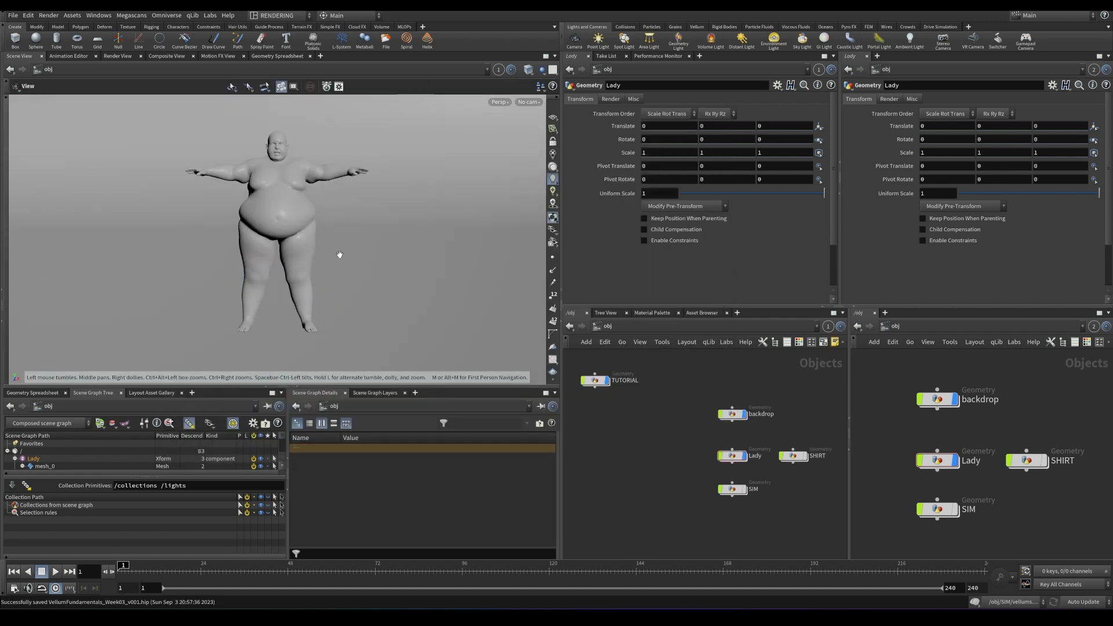
pyautogui.doubleClick(733, 490)
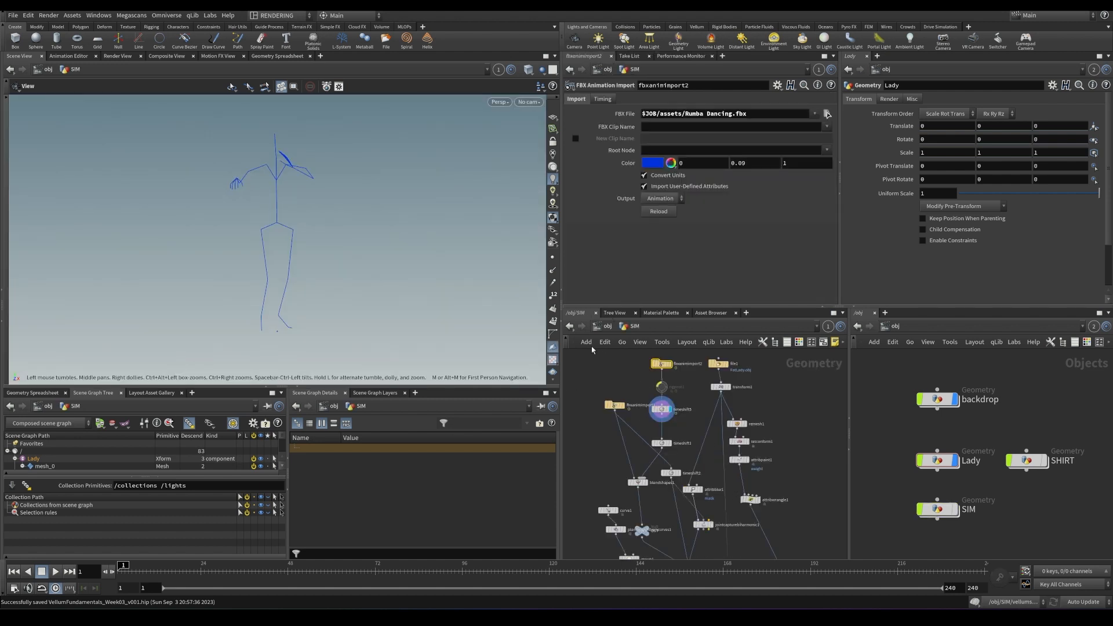
pyautogui.click(608, 326)
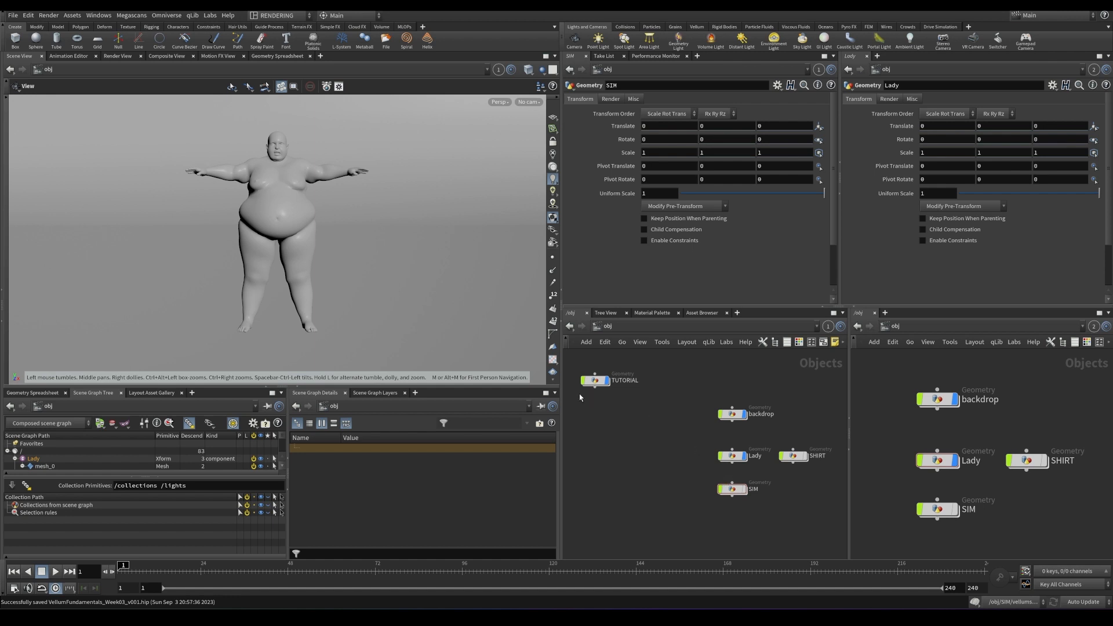
pyautogui.doubleClick(732, 490)
pyautogui.moveTo(616, 378); pyautogui.dragTo(674, 435, button='middle')
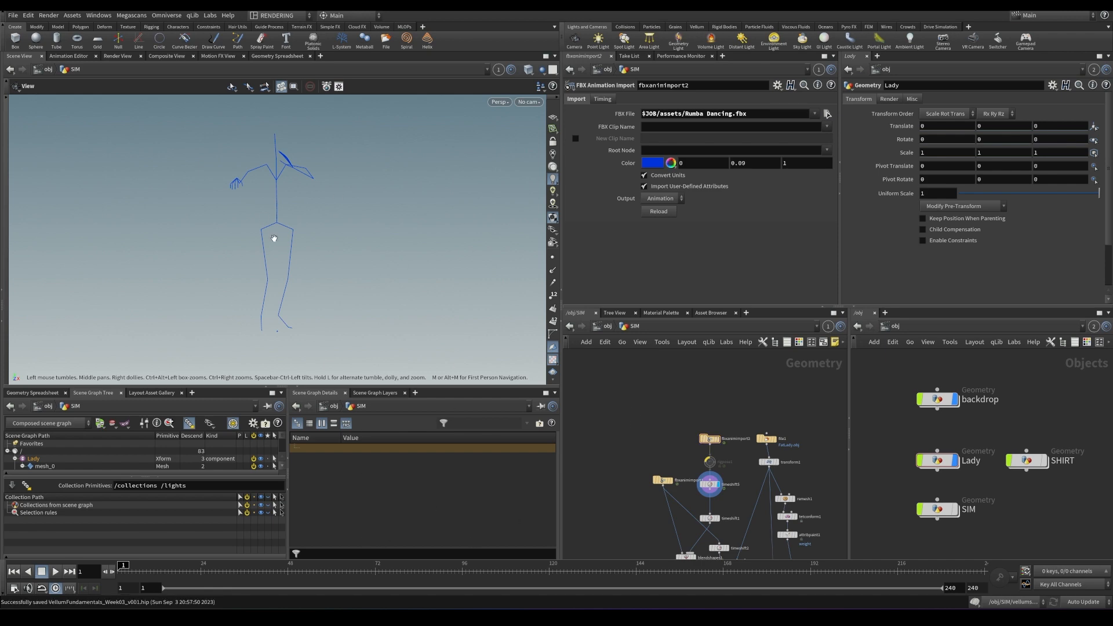
# - Switch to the Mixamo page in the browser, cancel the download settings, and preview the Jumping Down animation on the character
pyautogui.hotkey('alt', 'Tab')
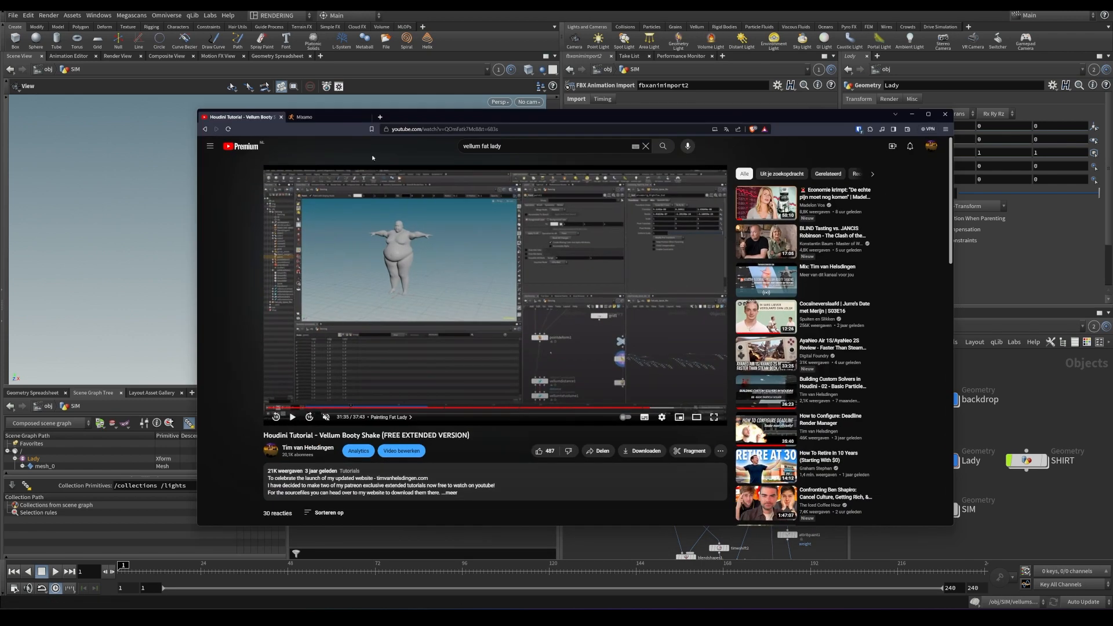
pyautogui.click(324, 122)
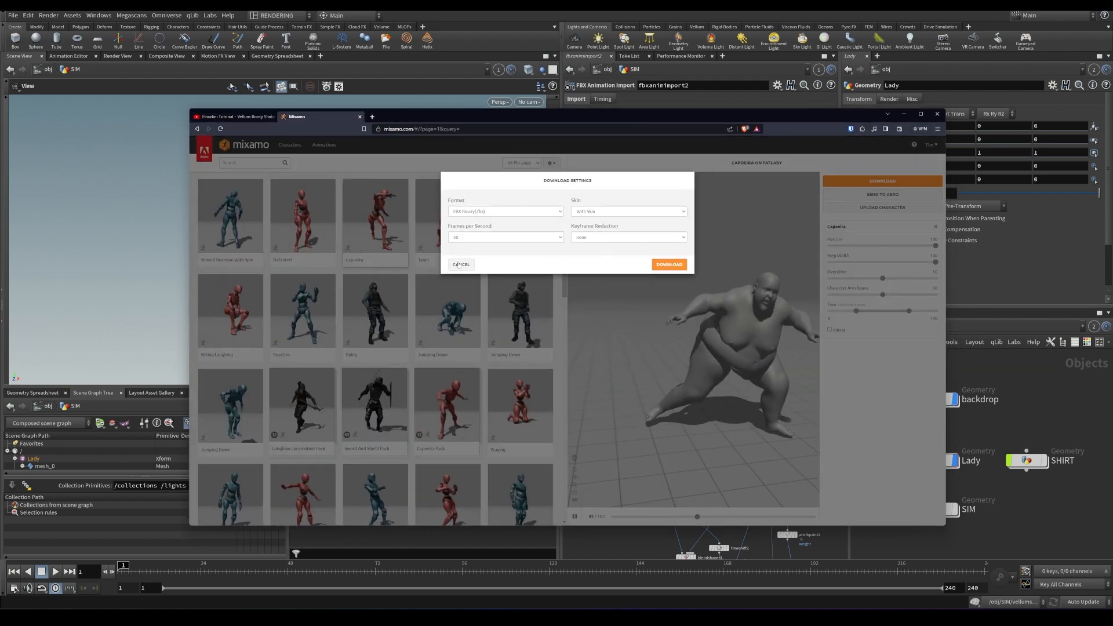
pyautogui.click(458, 265)
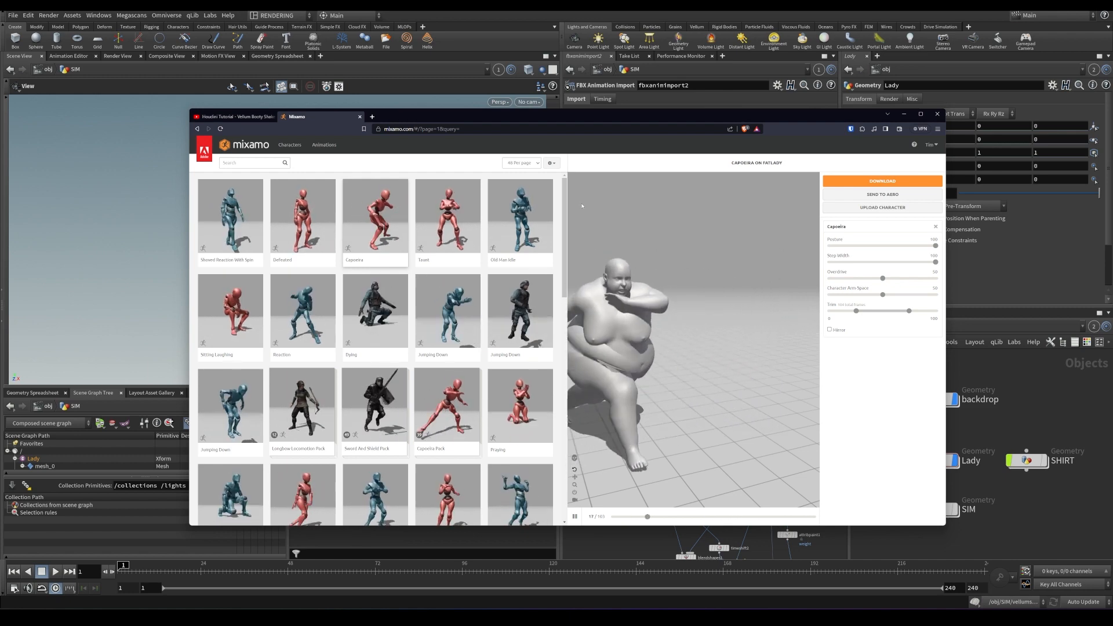
pyautogui.click(470, 309)
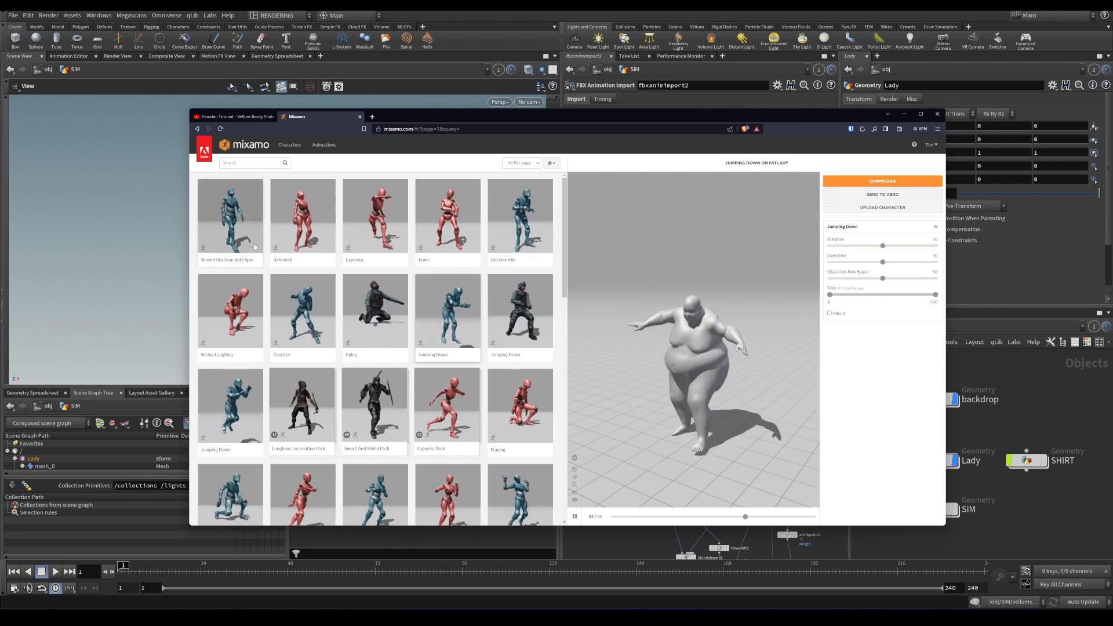
# - Search Mixamo for "tpose", apply the T-Pose to the character, and open its download settings
pyautogui.click(252, 163)
pyautogui.write('tposed')
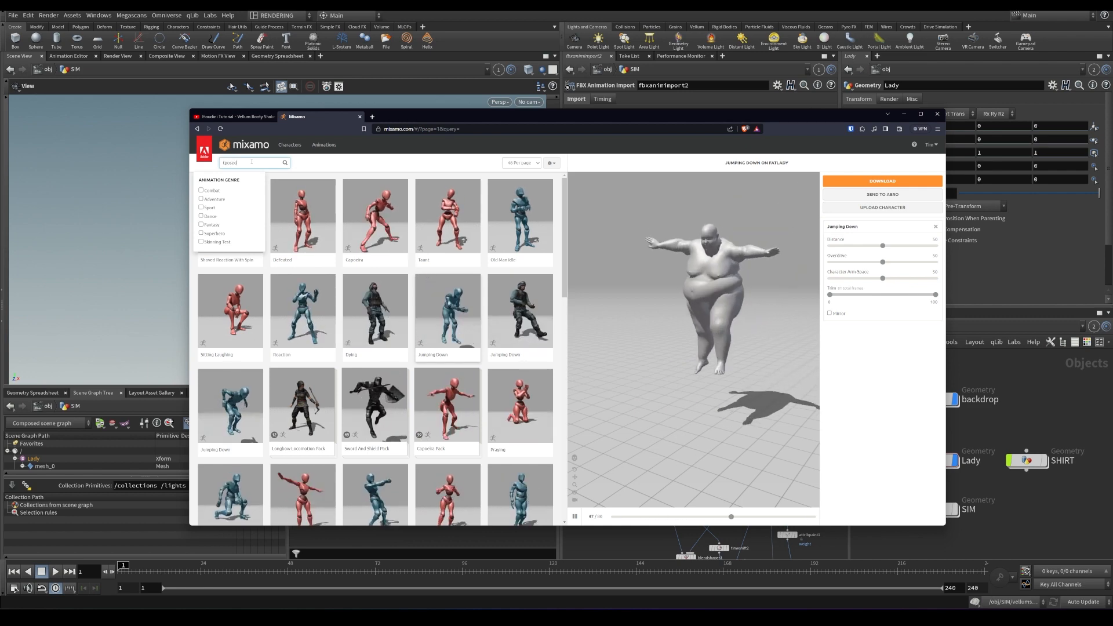
pyautogui.press('BackSpace')
pyautogui.press('Return')
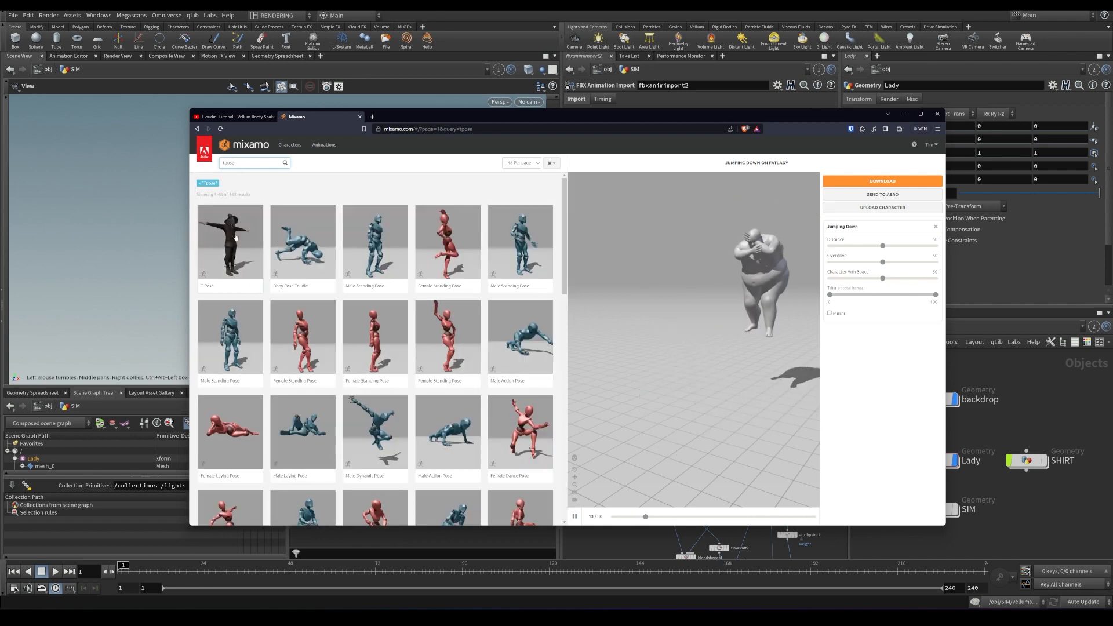
pyautogui.click(244, 243)
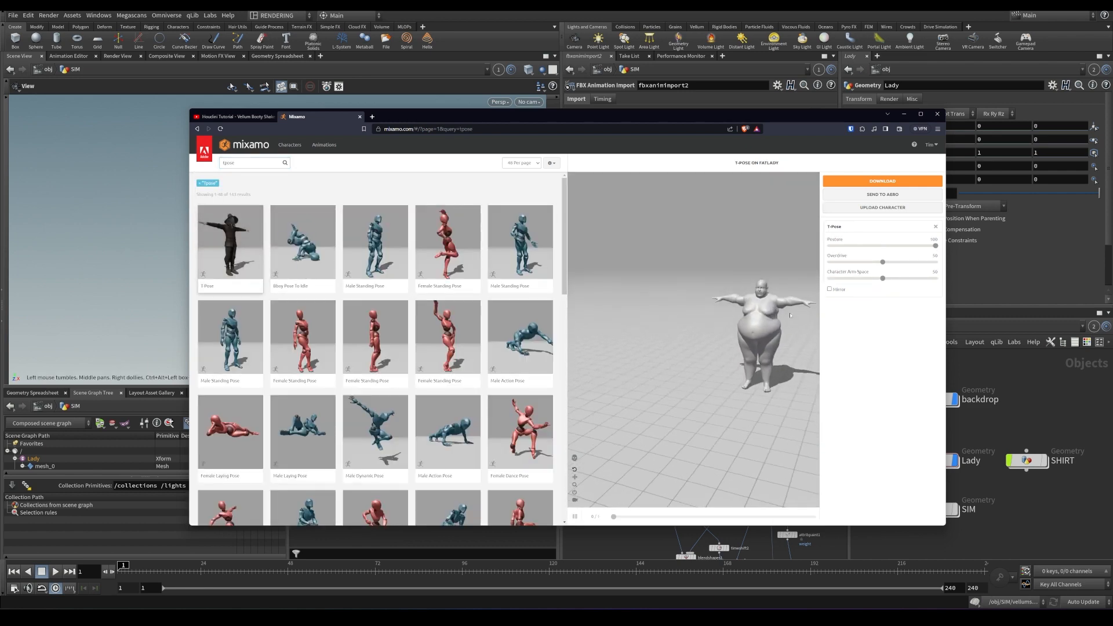
pyautogui.click(850, 181)
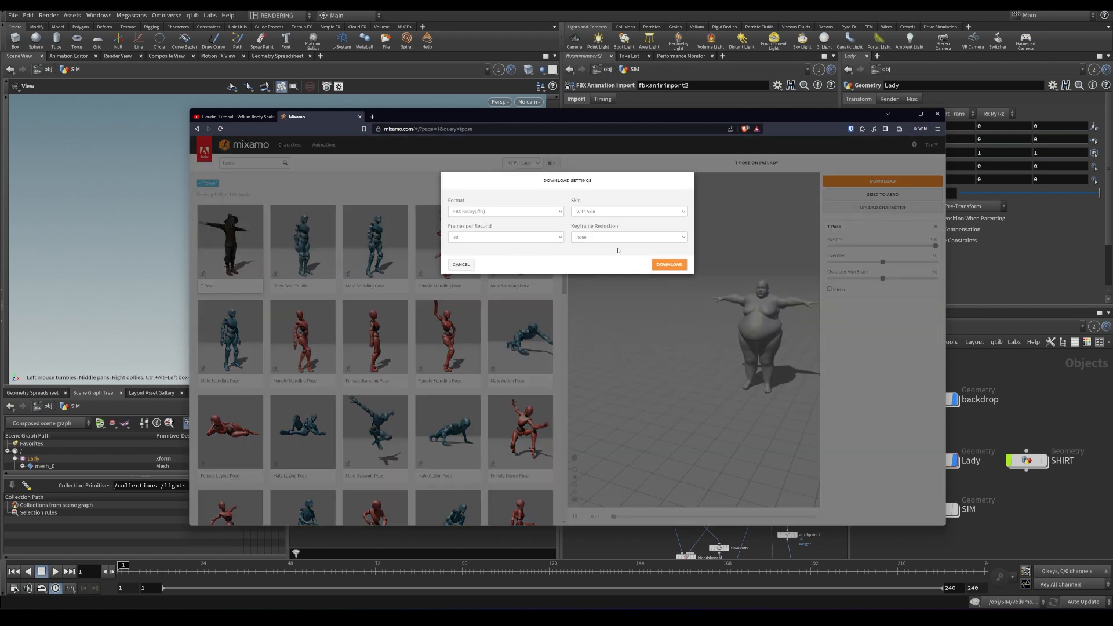
# - Switch back to Houdini, open the Lady network, and link the scene view to pane group 2
pyautogui.click(1035, 408)
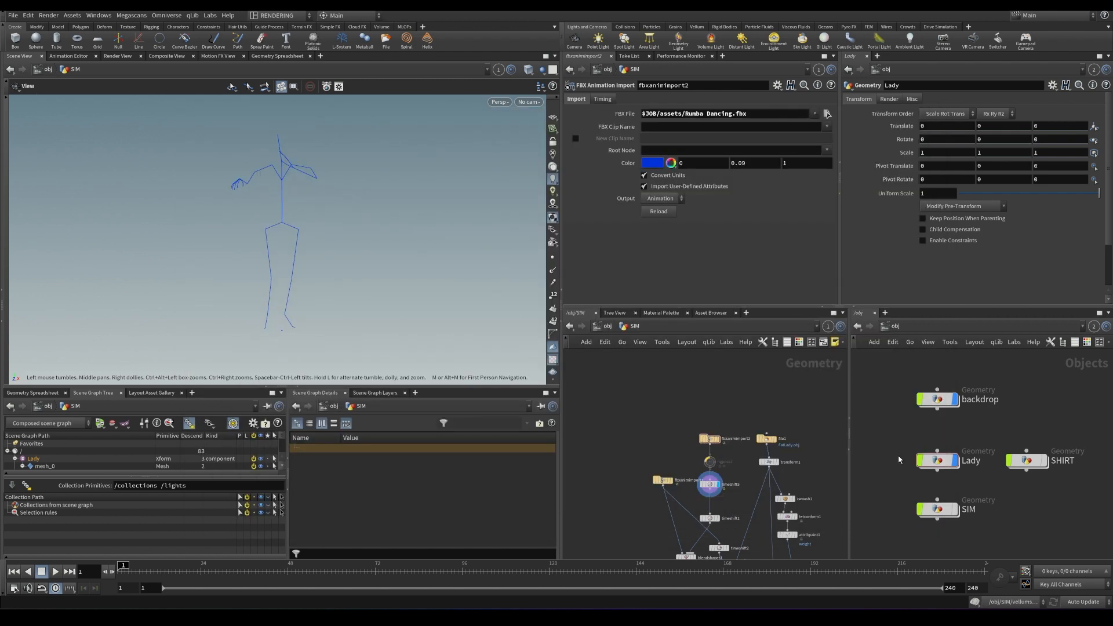
pyautogui.doubleClick(939, 462)
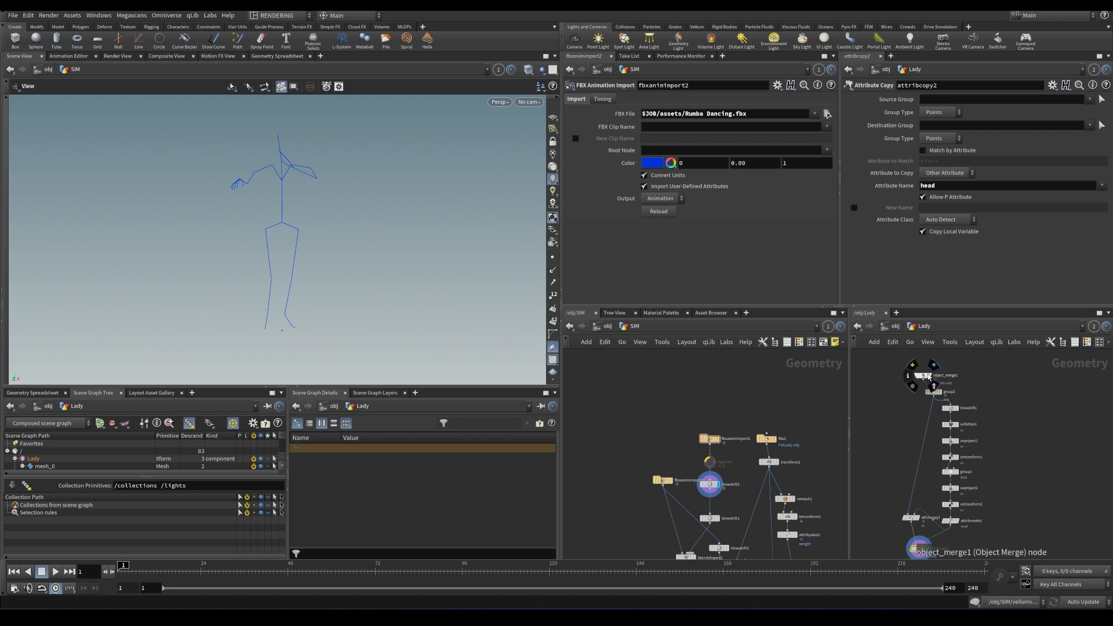
pyautogui.click(498, 69)
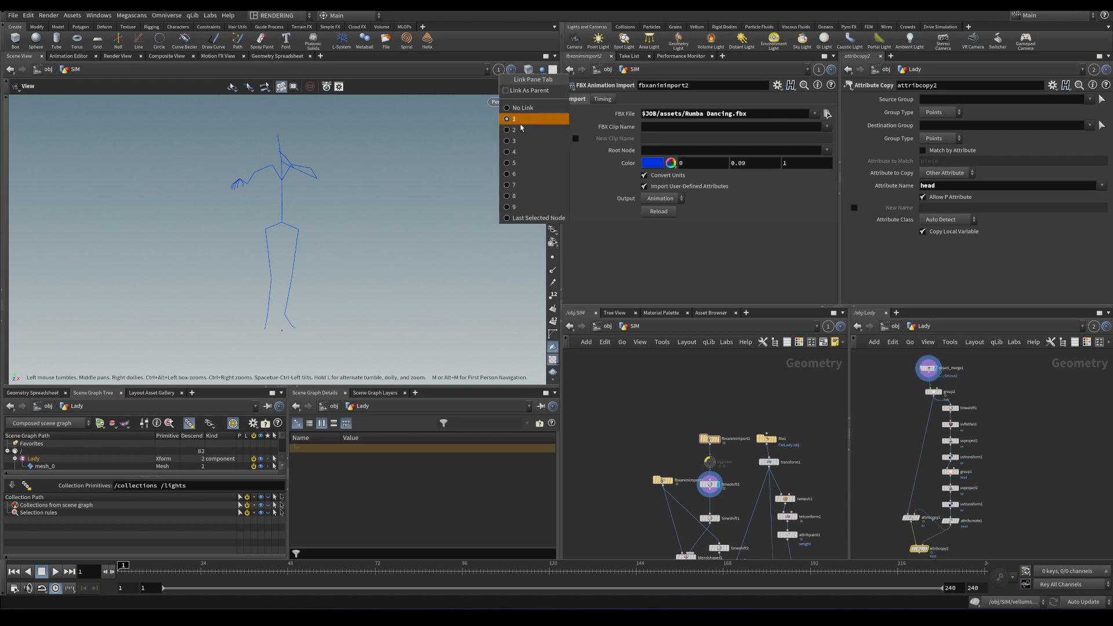
pyautogui.click(502, 128)
# - Examine the merged Lady mesh from several angles and display the output of the attribcopy2 node
pyautogui.moveTo(361, 211); pyautogui.dragTo(293, 247)
pyautogui.moveTo(256, 183)
pyautogui.mouseDown(button='right')
pyautogui.moveTo(286, 159)
pyautogui.moveTo(279, 144)
pyautogui.moveTo(239, 186)
pyautogui.mouseUp(button='right')
pyautogui.moveTo(251, 195); pyautogui.dragTo(281, 222)
pyautogui.moveTo(277, 184); pyautogui.dragTo(231, 193)
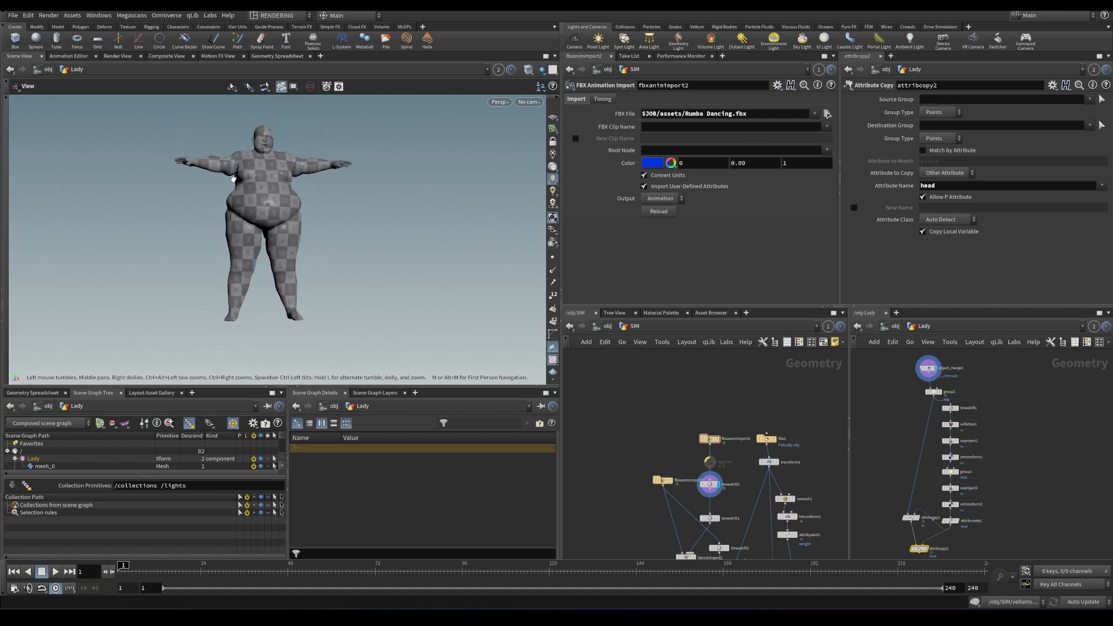
pyautogui.moveTo(933, 433); pyautogui.dragTo(927, 406, button='middle')
pyautogui.click(925, 513)
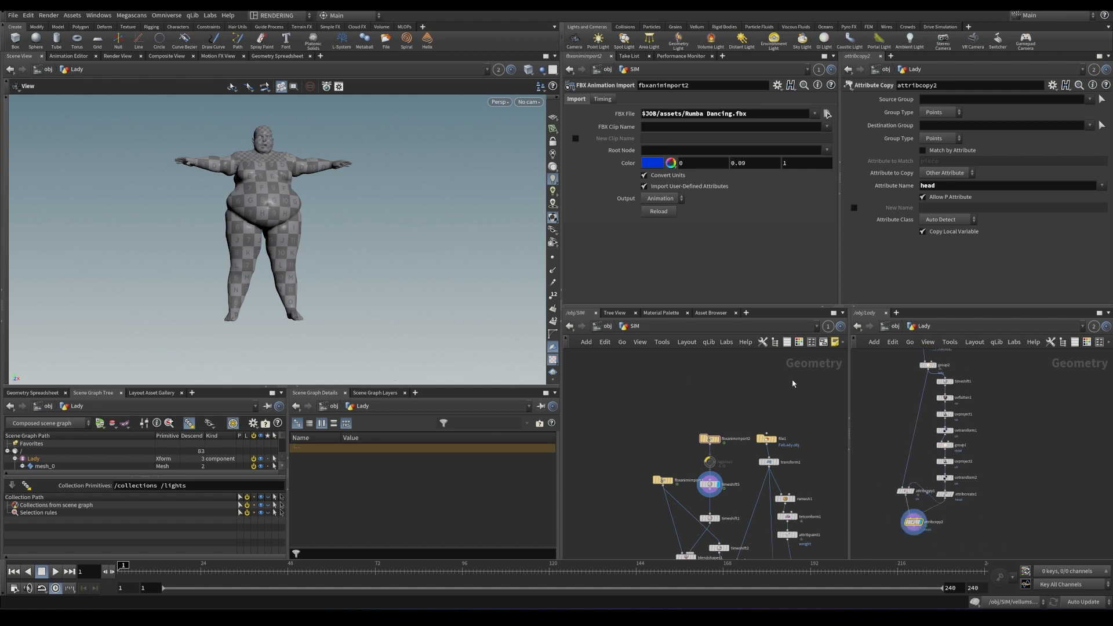
# - Return the Lady network pane to the object level and link the scene view back to pane group 1
pyautogui.click(895, 326)
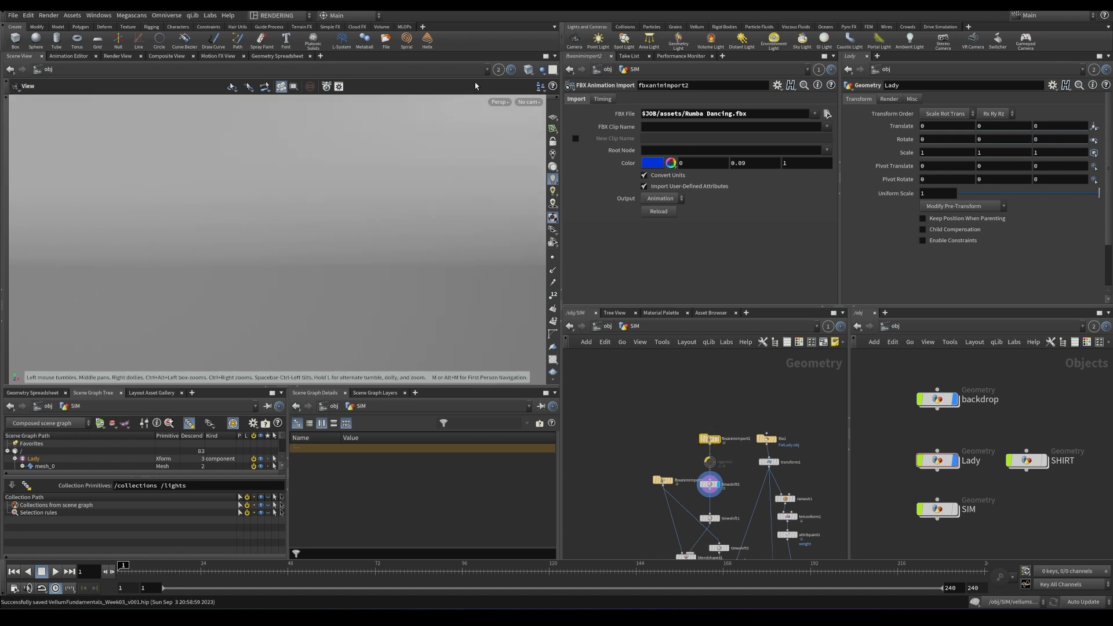
pyautogui.click(498, 69)
pyautogui.click(516, 116)
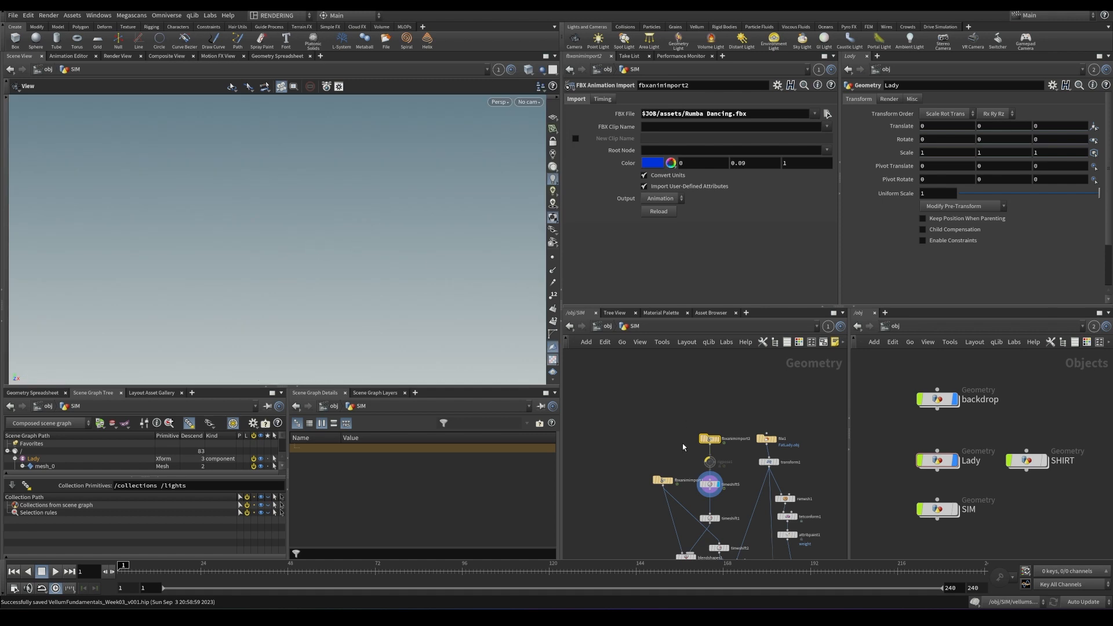
# - Display the T-Pose_2.fbx skeleton of the fbxanimimport1 node in the SIM network
pyautogui.moveTo(694, 436); pyautogui.dragTo(720, 384, button='middle')
pyautogui.scroll(1, 680, 384)
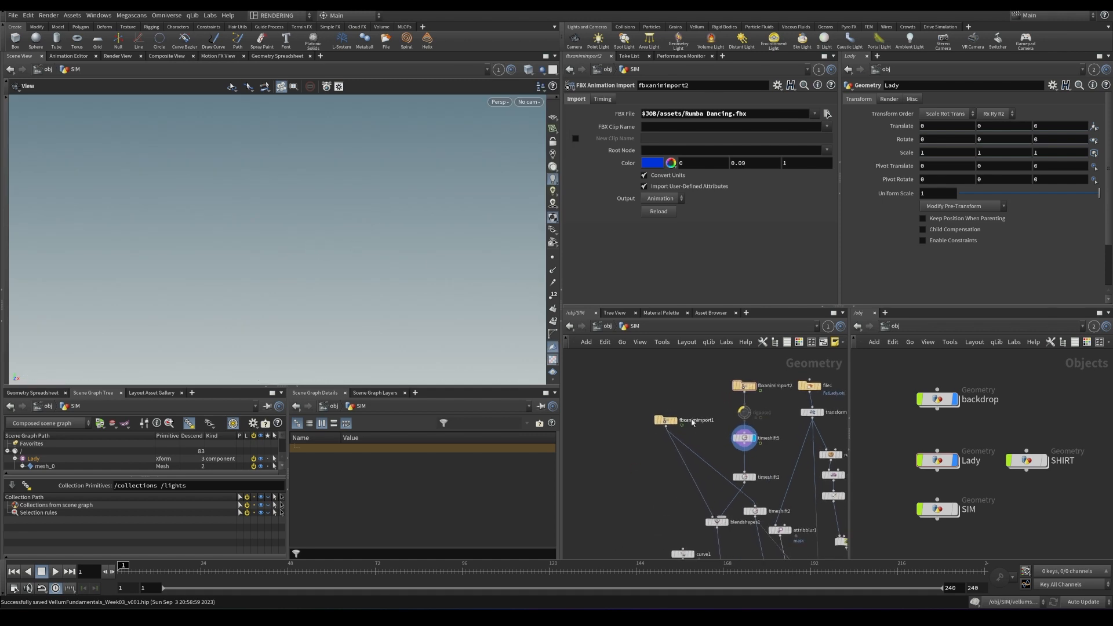
pyautogui.click(665, 423)
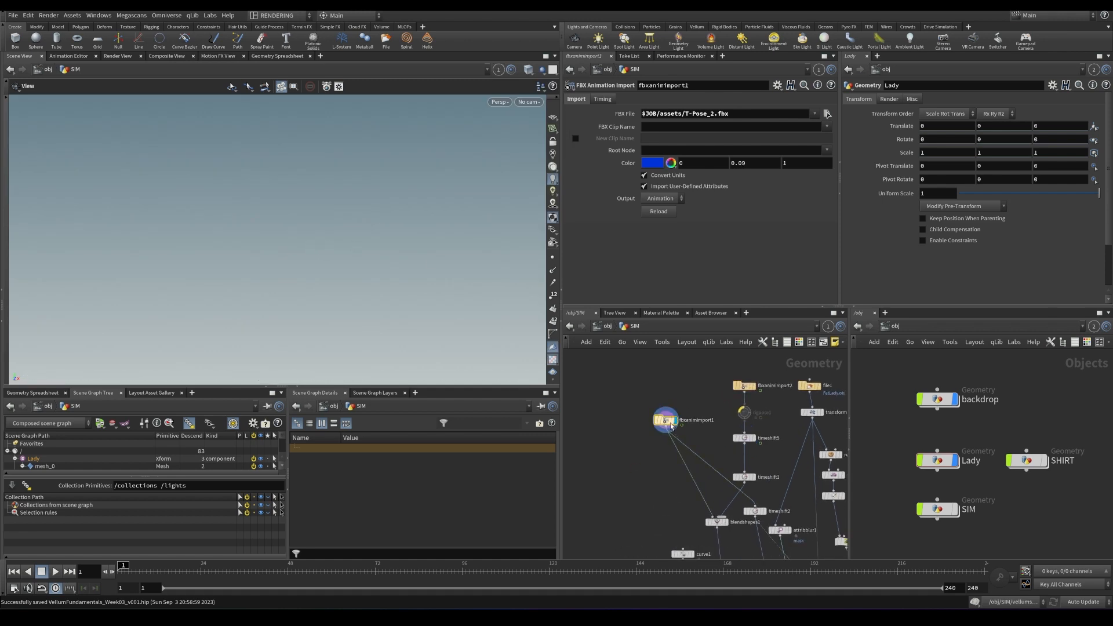
pyautogui.moveTo(336, 307); pyautogui.dragTo(285, 300)
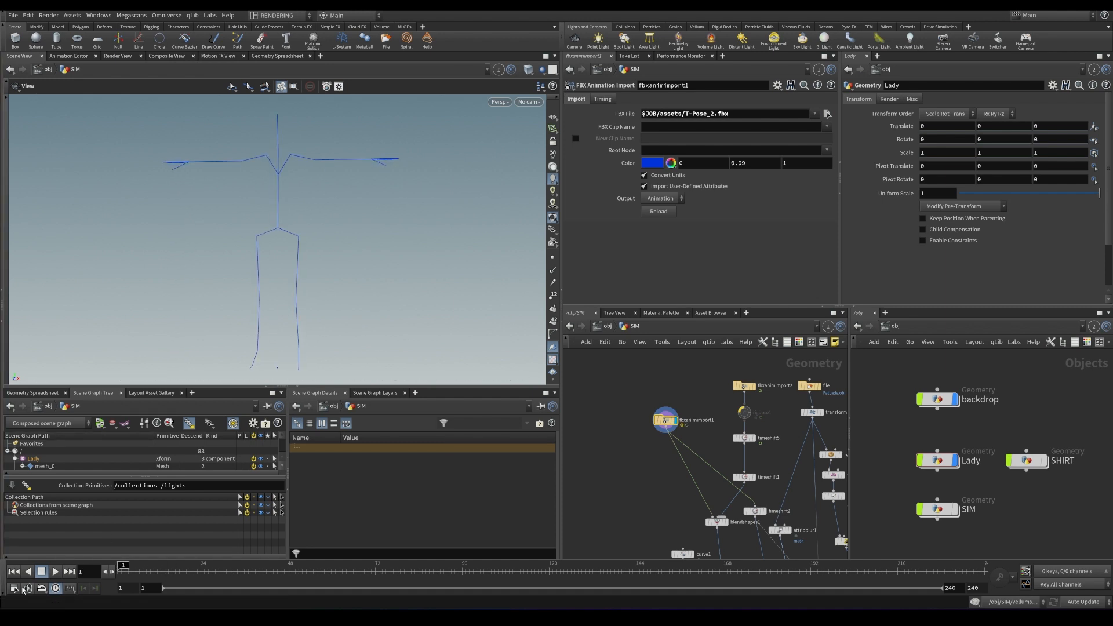
# - Turn on the reference grid in the scene view and examine the T-pose skeleton against it
pyautogui.click(27, 588)
pyautogui.click(160, 373)
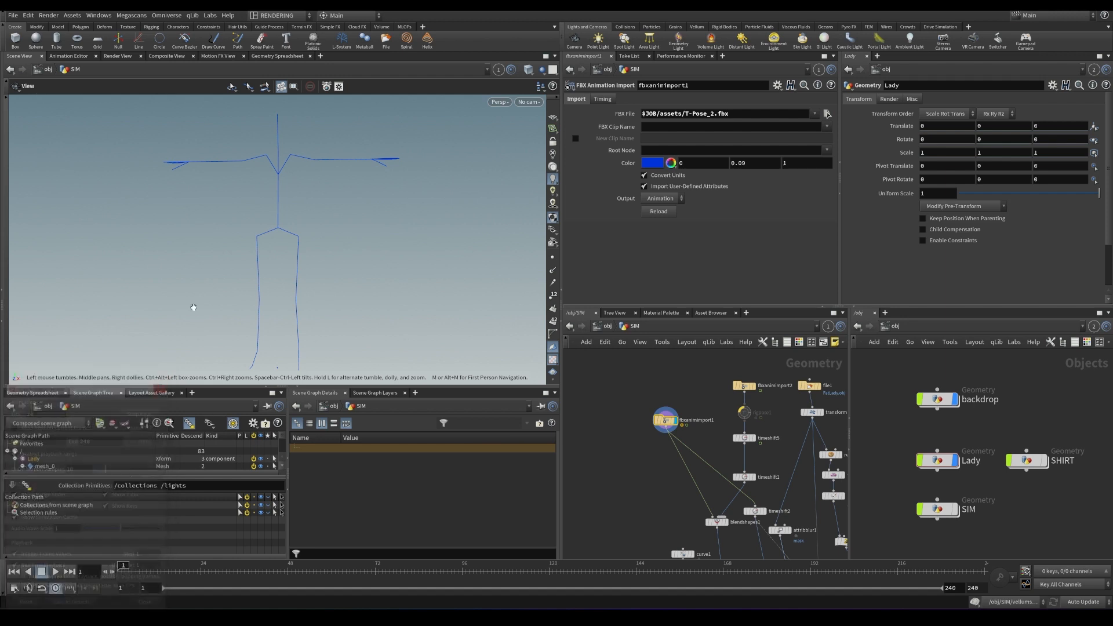
pyautogui.moveTo(293, 285); pyautogui.dragTo(153, 342, button='right')
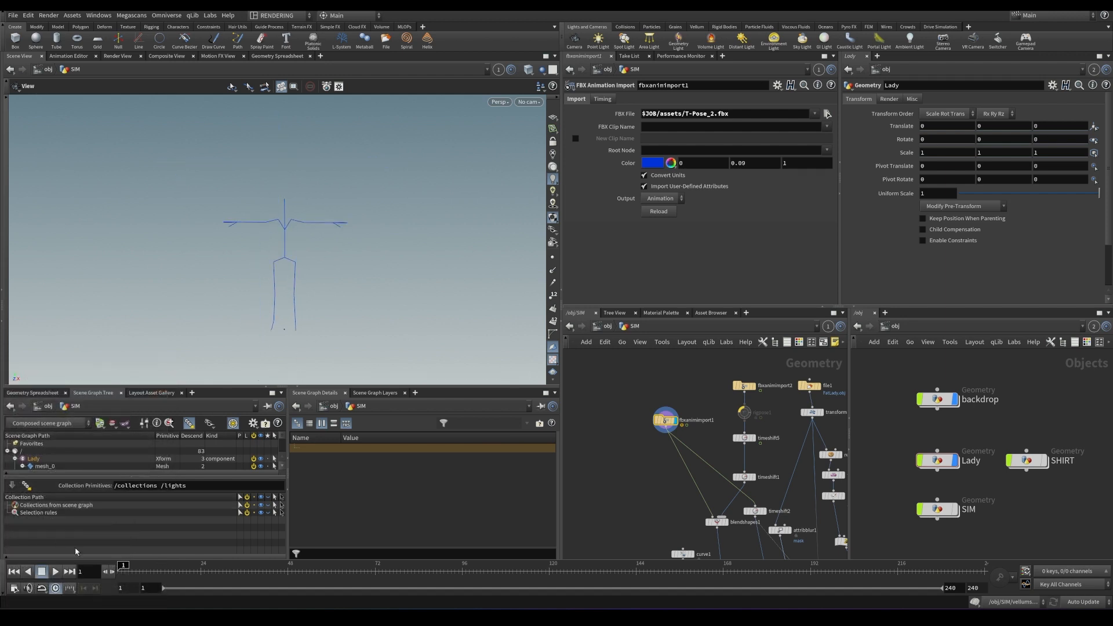
pyautogui.moveTo(224, 265); pyautogui.dragTo(330, 237)
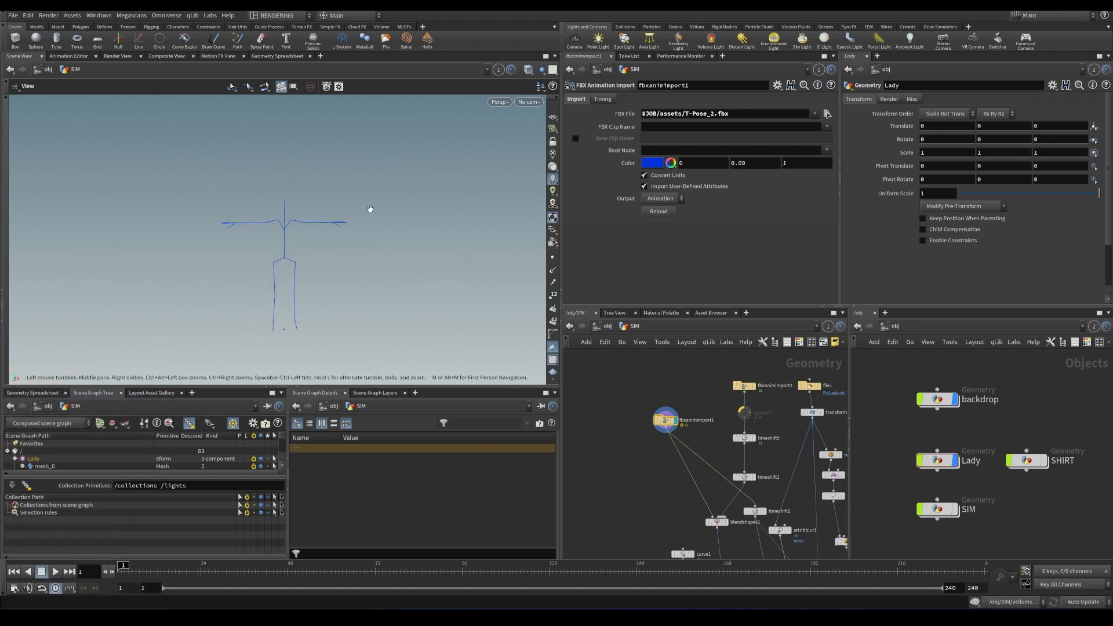
pyautogui.click(553, 117)
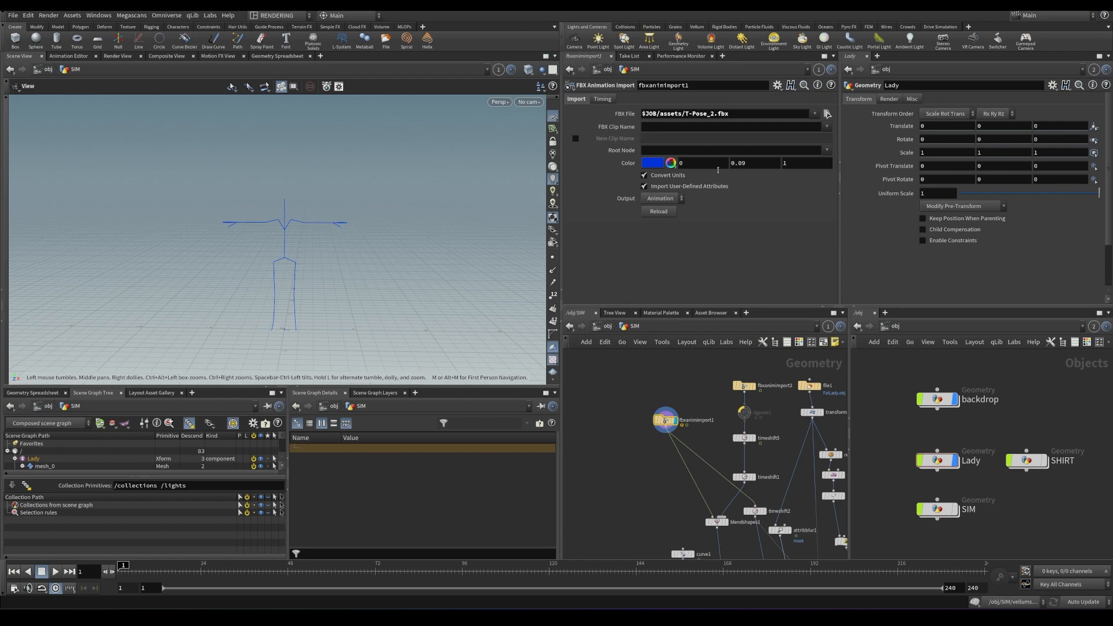
pyautogui.moveTo(182, 262); pyautogui.dragTo(246, 267)
pyautogui.moveTo(326, 228); pyautogui.dragTo(498, 273)
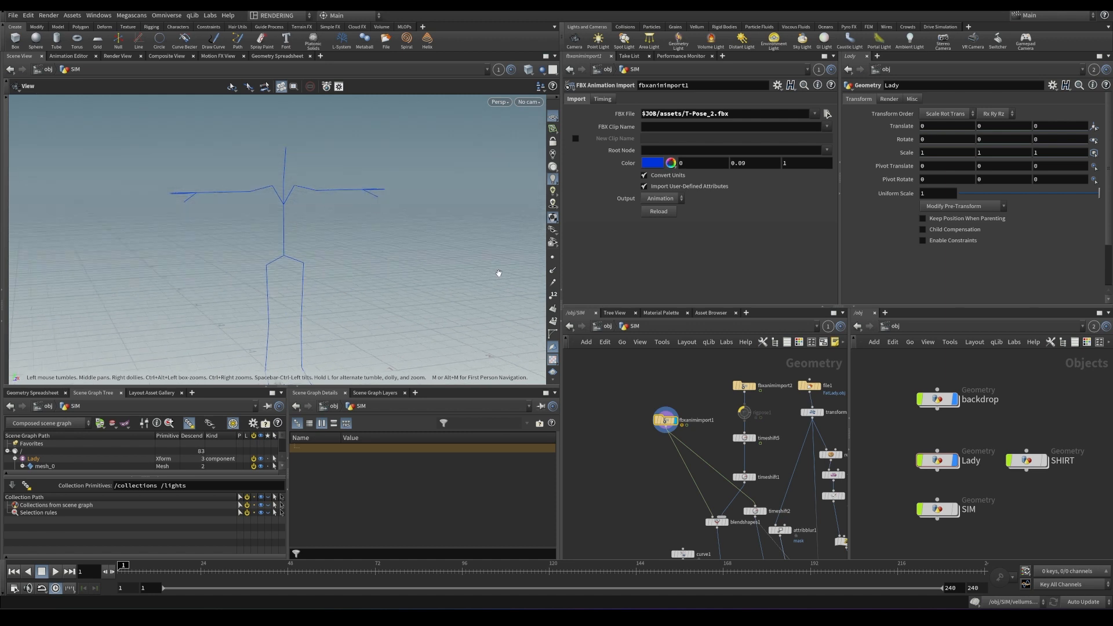
# - Display the Rumba Dancing skeleton of the fbxanimimport2 node and play its animation
pyautogui.moveTo(691, 382); pyautogui.dragTo(638, 370, button='middle')
pyautogui.click(698, 374)
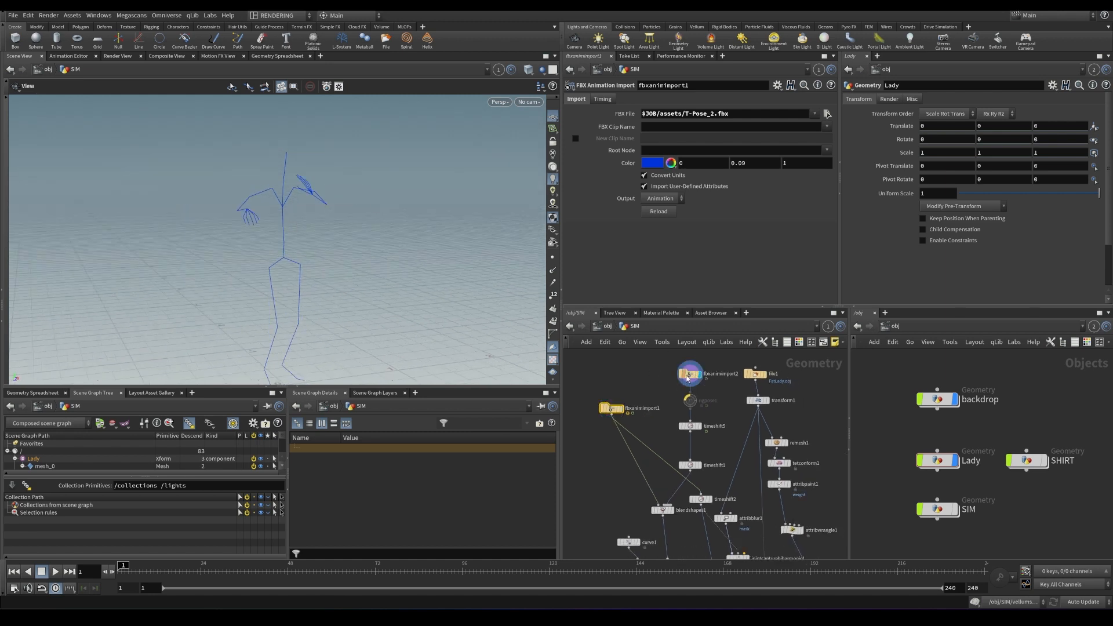
pyautogui.press('Up')
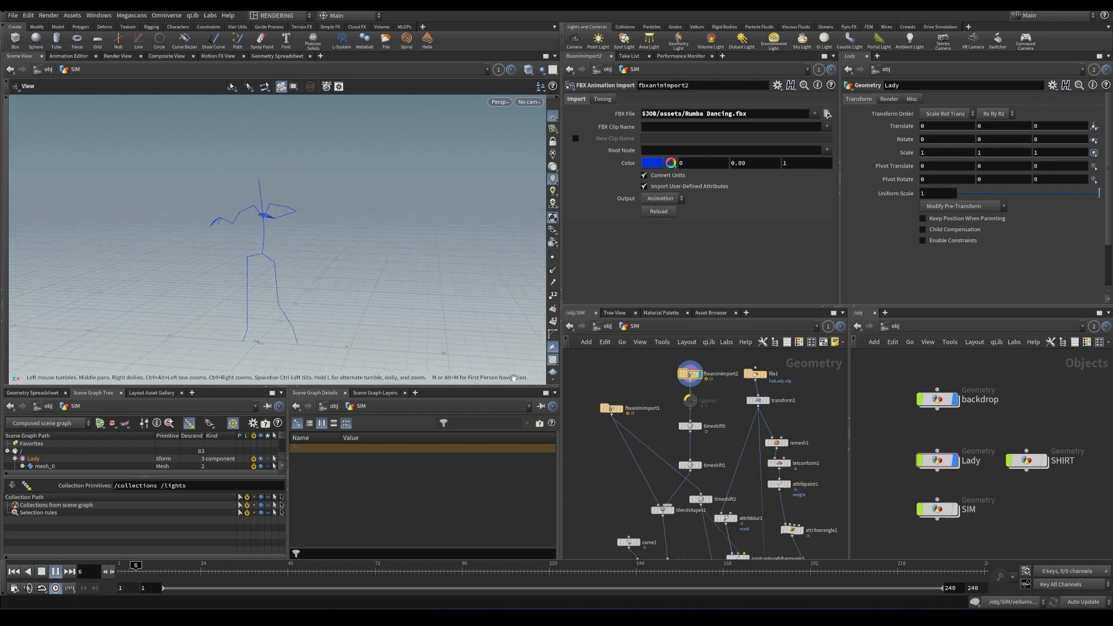
# - Display the timeshift5 node's output and scrub the timeline through the dance, ending at frame 49
pyautogui.click(704, 420)
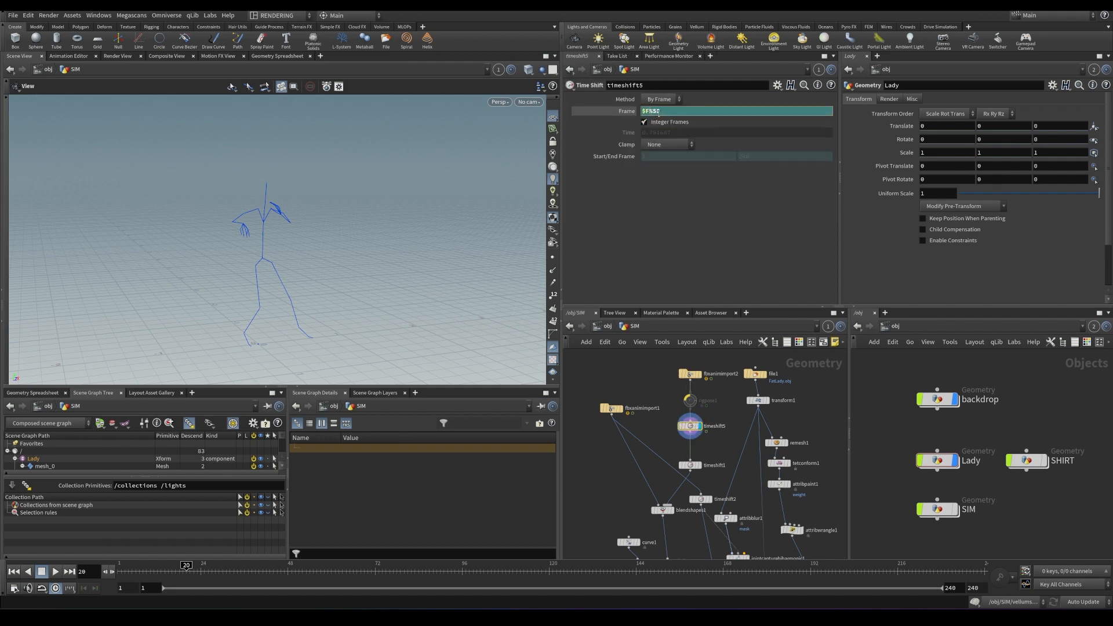
pyautogui.click(324, 571)
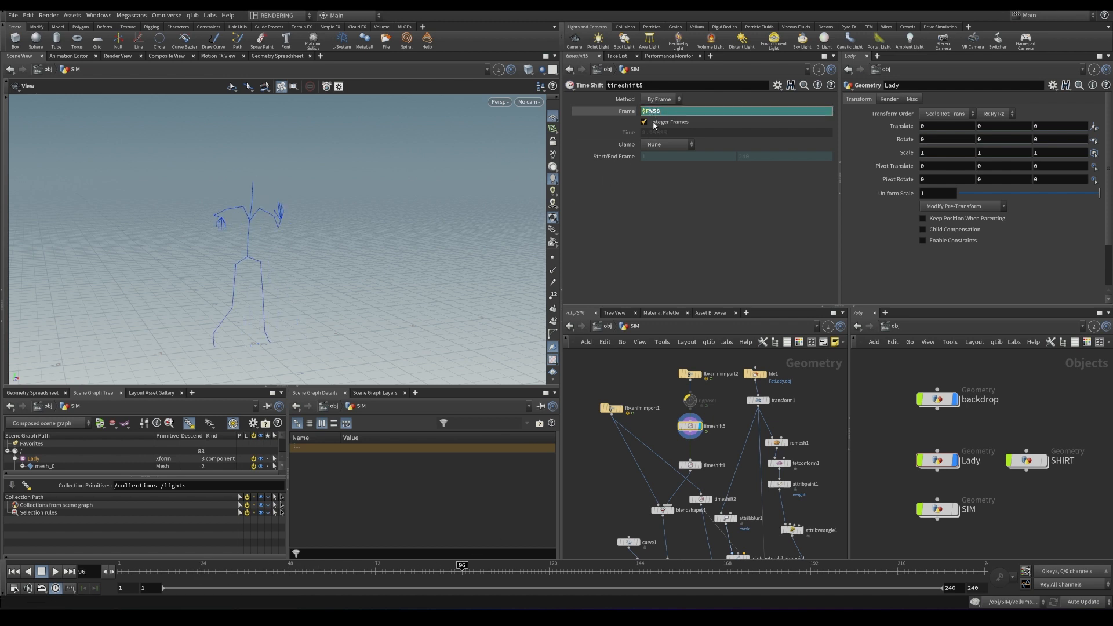
pyautogui.moveTo(414, 574); pyautogui.dragTo(361, 571)
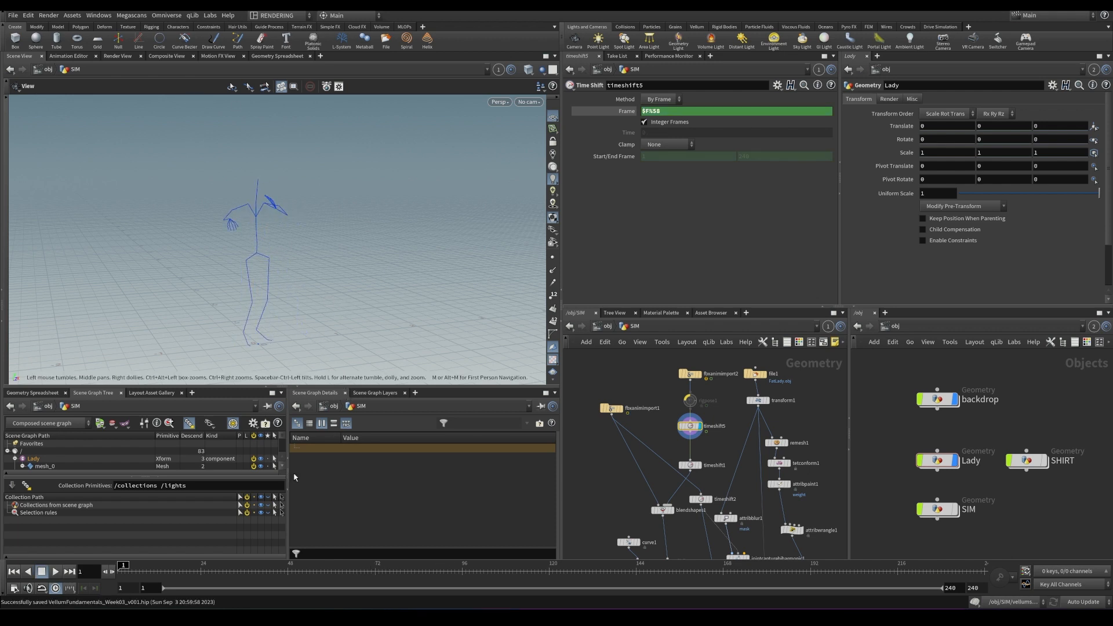
pyautogui.moveTo(123, 571); pyautogui.dragTo(192, 573)
pyautogui.moveTo(273, 572); pyautogui.dragTo(292, 570)
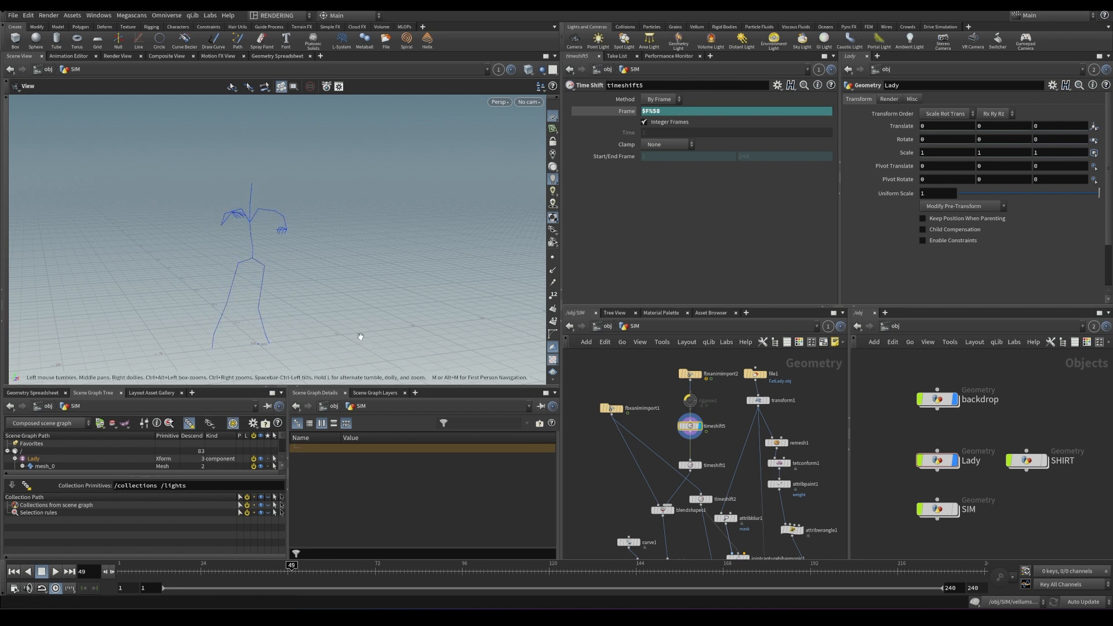
pyautogui.moveTo(318, 277); pyautogui.dragTo(328, 260, button='middle')
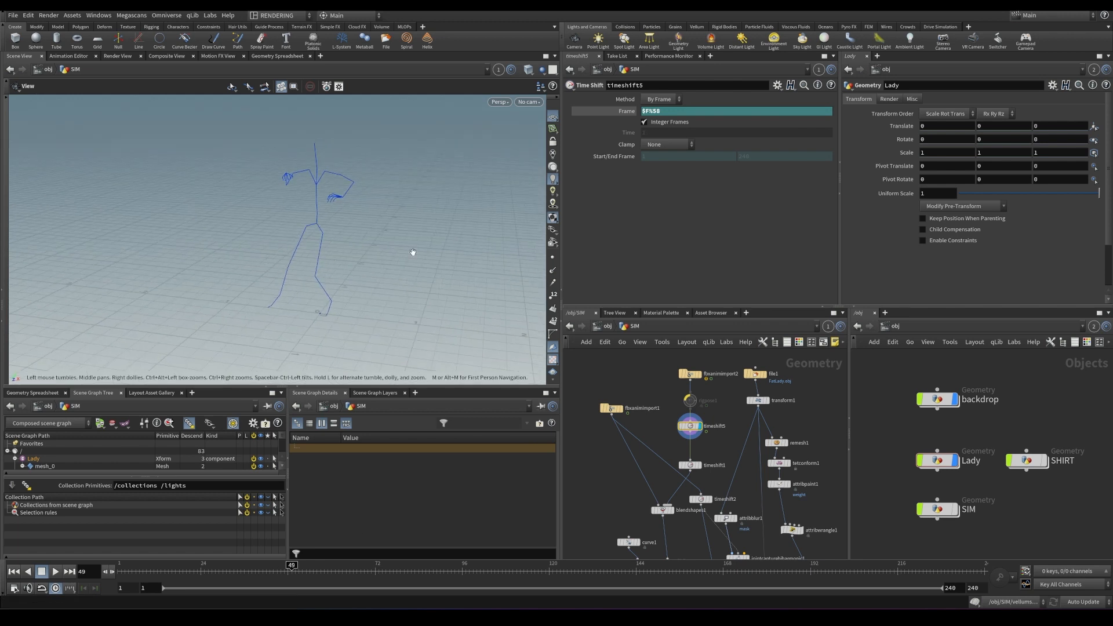
# - Display the timeshift1 node's output, play the dance from frame 1, and save the scene after rewinding to frame 1
pyautogui.press('Up')
pyautogui.hotkey('ctrl', 'Up')
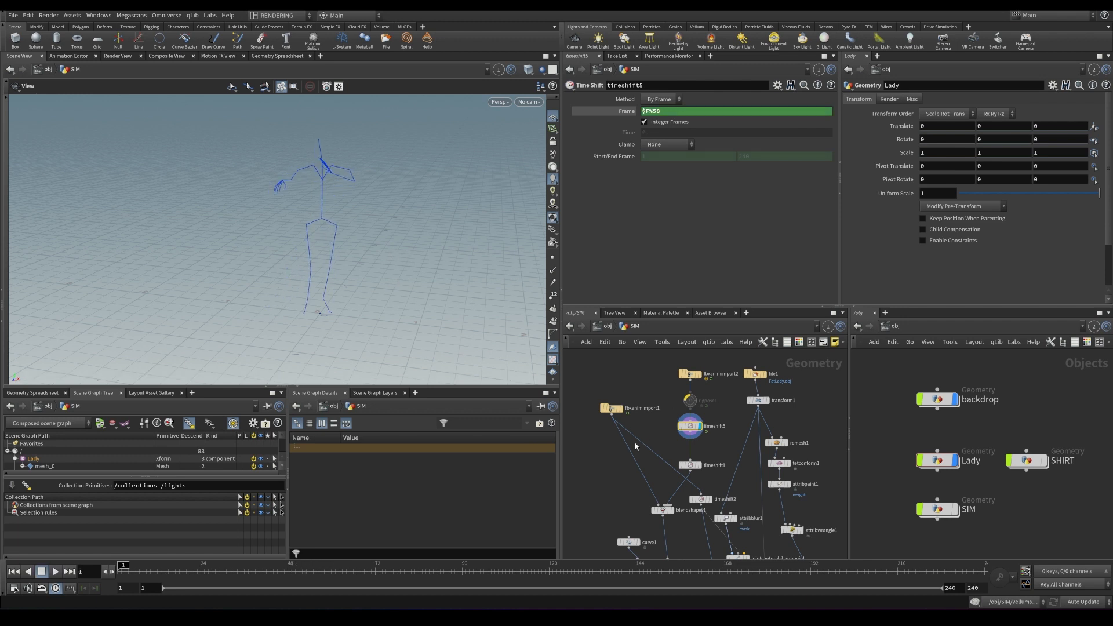
pyautogui.click(690, 464)
pyautogui.press('Up')
pyautogui.click(123, 572)
pyautogui.press('Up')
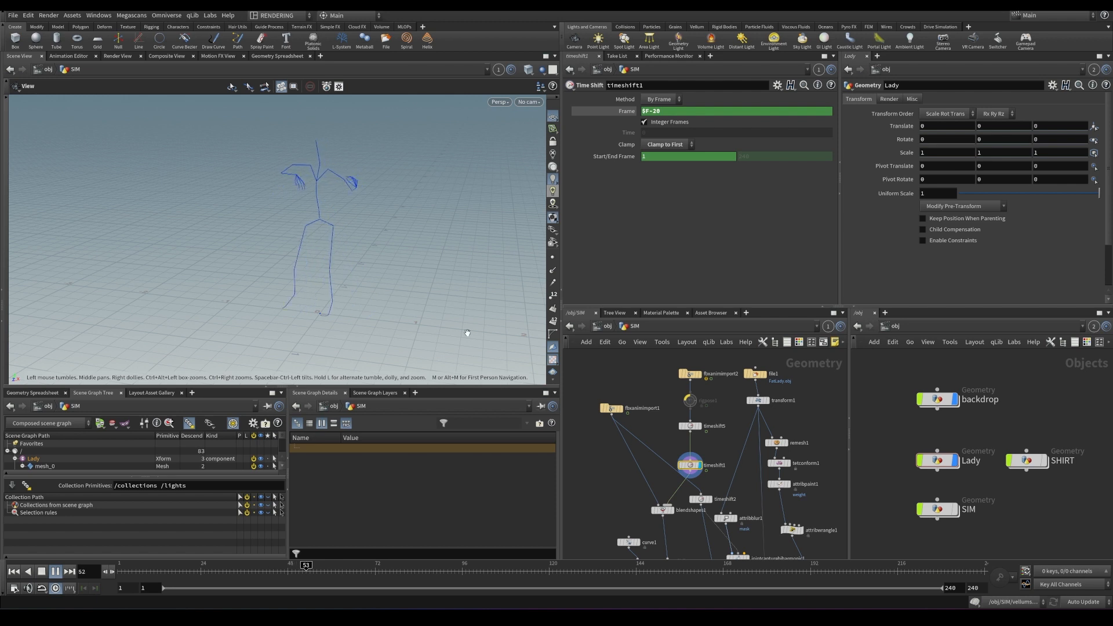
pyautogui.press('Up')
pyautogui.hotkey('ctrl', 'Up')
pyautogui.hotkey('ctrl', 's')
# - Display the FatLady.obj mesh of the file1 node and examine the body from several angles
pyautogui.click(763, 374)
pyautogui.press('f')
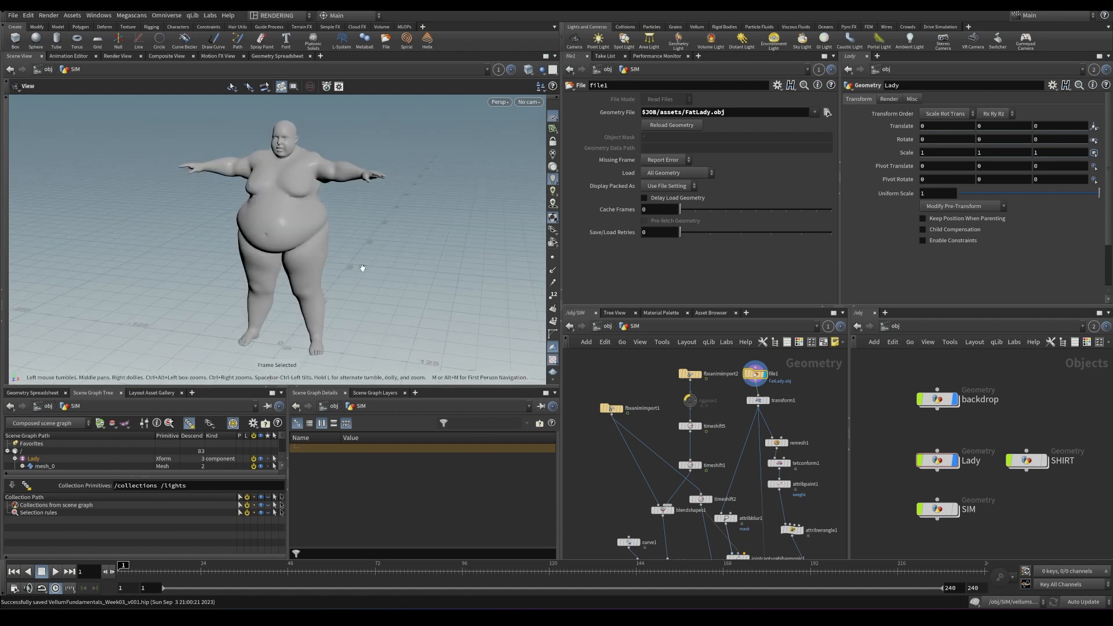
pyautogui.moveTo(384, 311); pyautogui.dragTo(400, 309)
pyautogui.moveTo(771, 428); pyautogui.dragTo(718, 379, button='middle')
pyautogui.moveTo(262, 310); pyautogui.dragTo(310, 258)
pyautogui.moveTo(310, 258); pyautogui.dragTo(235, 273, button='right')
pyautogui.moveTo(236, 273); pyautogui.dragTo(242, 257)
pyautogui.moveTo(365, 259); pyautogui.dragTo(299, 242)
pyautogui.moveTo(236, 250); pyautogui.dragTo(307, 249, button='right')
pyautogui.moveTo(307, 249); pyautogui.dragTo(303, 227)
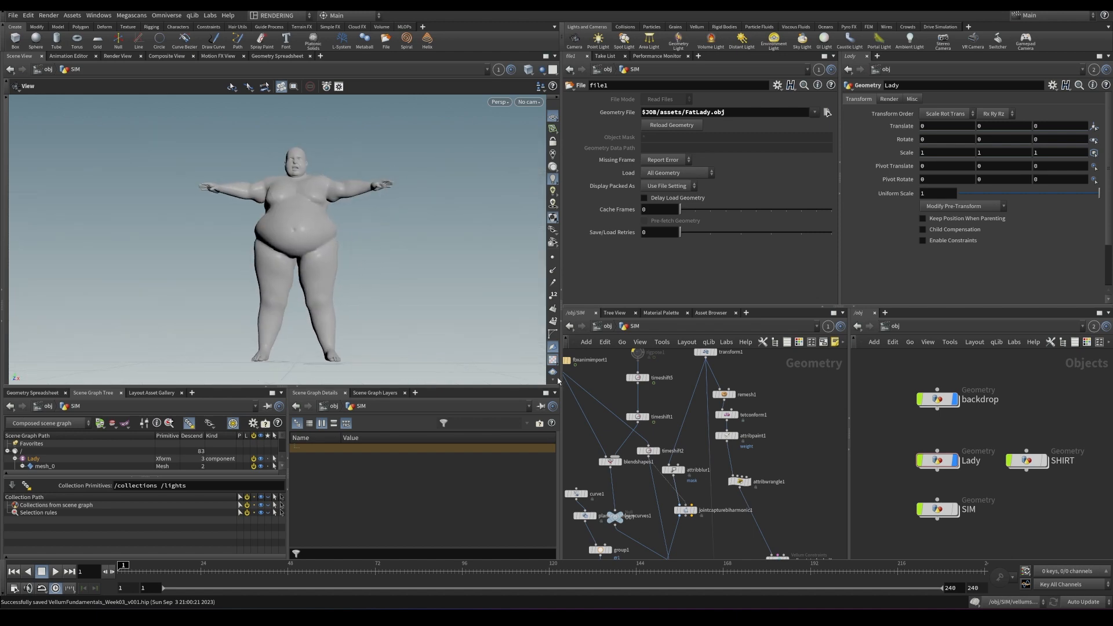
# - Compare the timeshift1 skeleton with the body mesh output by the transform1 node and examine that node's uniform scale
pyautogui.click(638, 416)
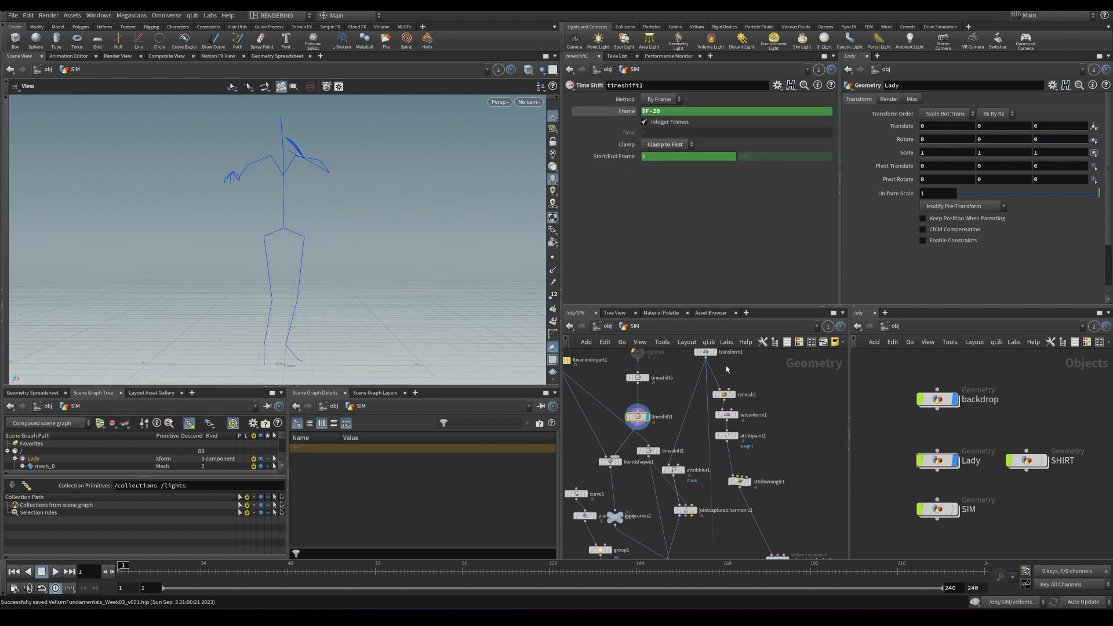
pyautogui.moveTo(710, 360); pyautogui.dragTo(726, 430, button='middle')
pyautogui.click(727, 422)
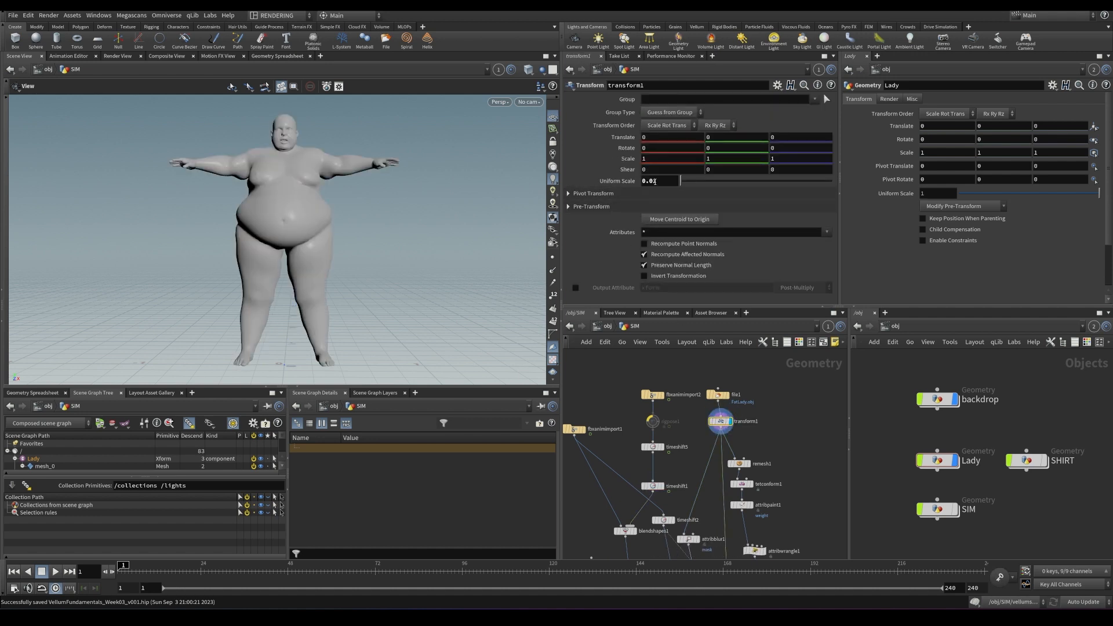
pyautogui.moveTo(201, 281); pyautogui.dragTo(251, 269)
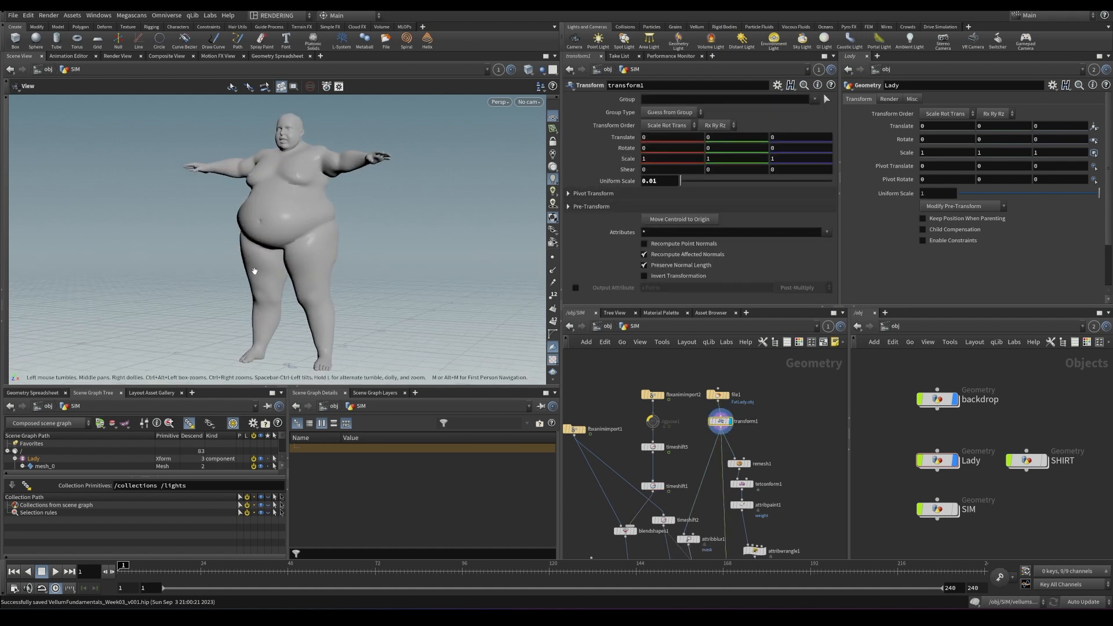
pyautogui.moveTo(251, 268); pyautogui.dragTo(298, 241, button='middle')
pyautogui.moveTo(298, 241); pyautogui.dragTo(288, 268, button='right')
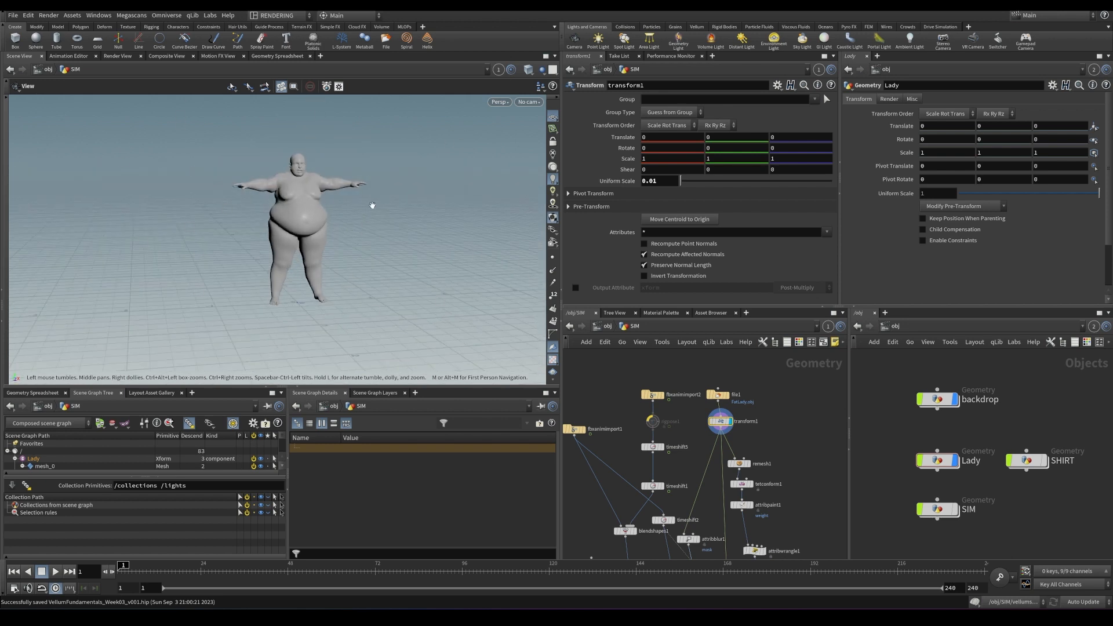
pyautogui.moveTo(371, 216); pyautogui.dragTo(253, 213)
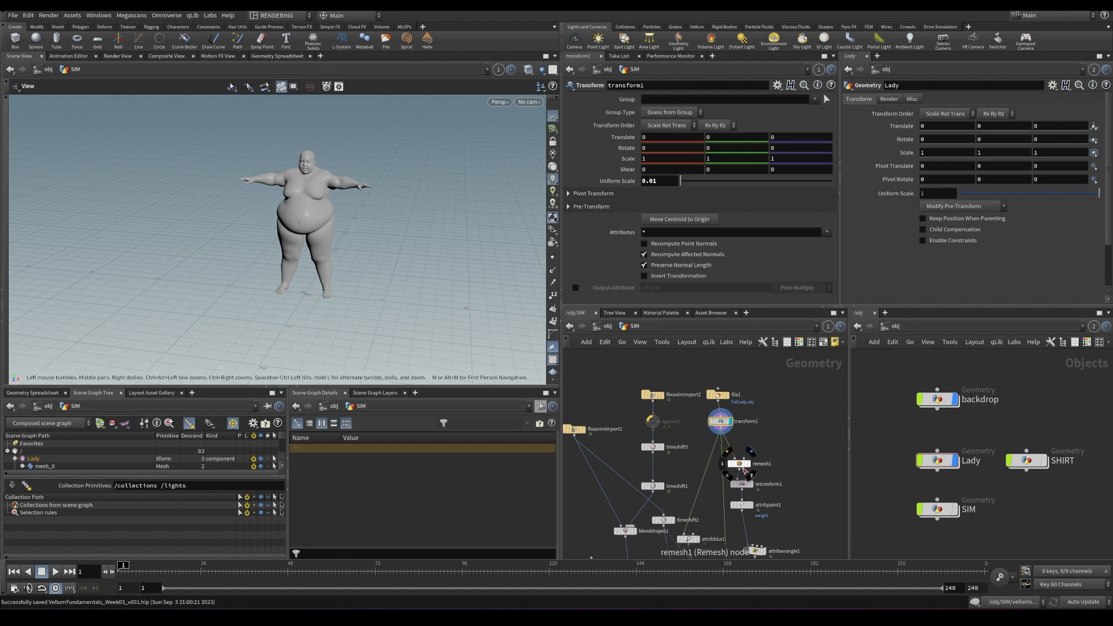
pyautogui.moveTo(706, 516); pyautogui.dragTo(741, 451, button='middle')
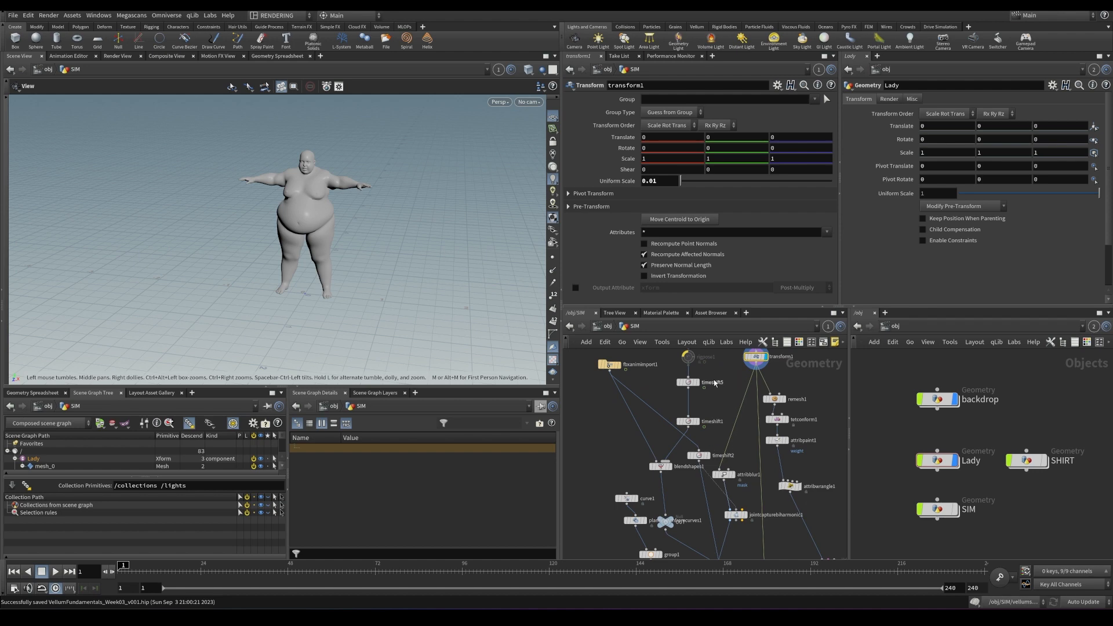
pyautogui.moveTo(272, 288); pyautogui.dragTo(456, 219)
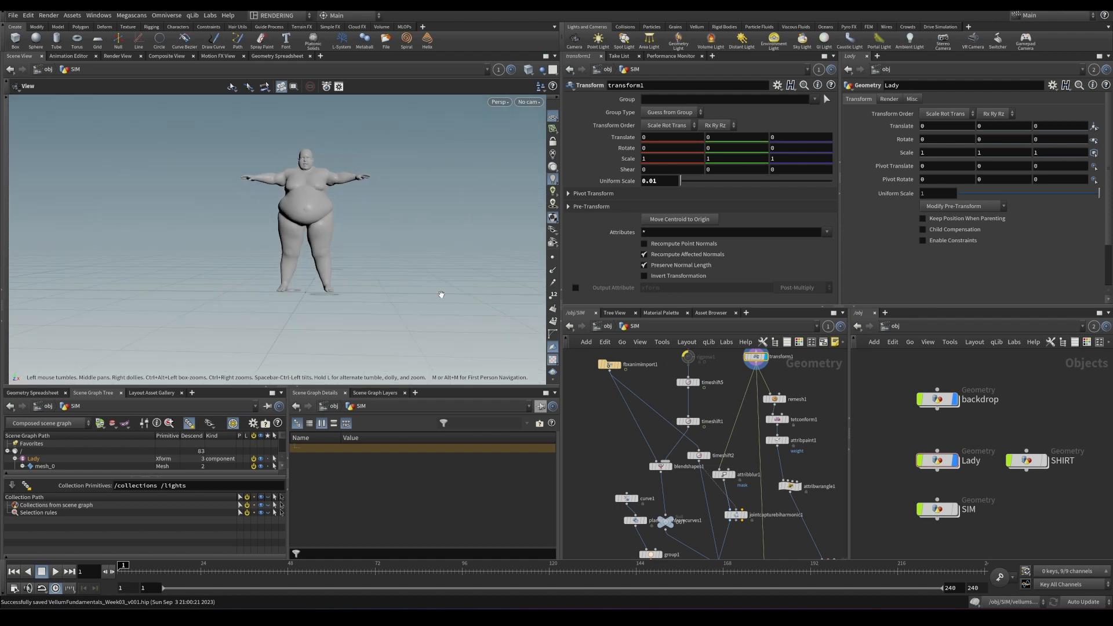
# - Display the timeshift1 skeleton again, play its dance animation, and return to frame 1
pyautogui.click(696, 422)
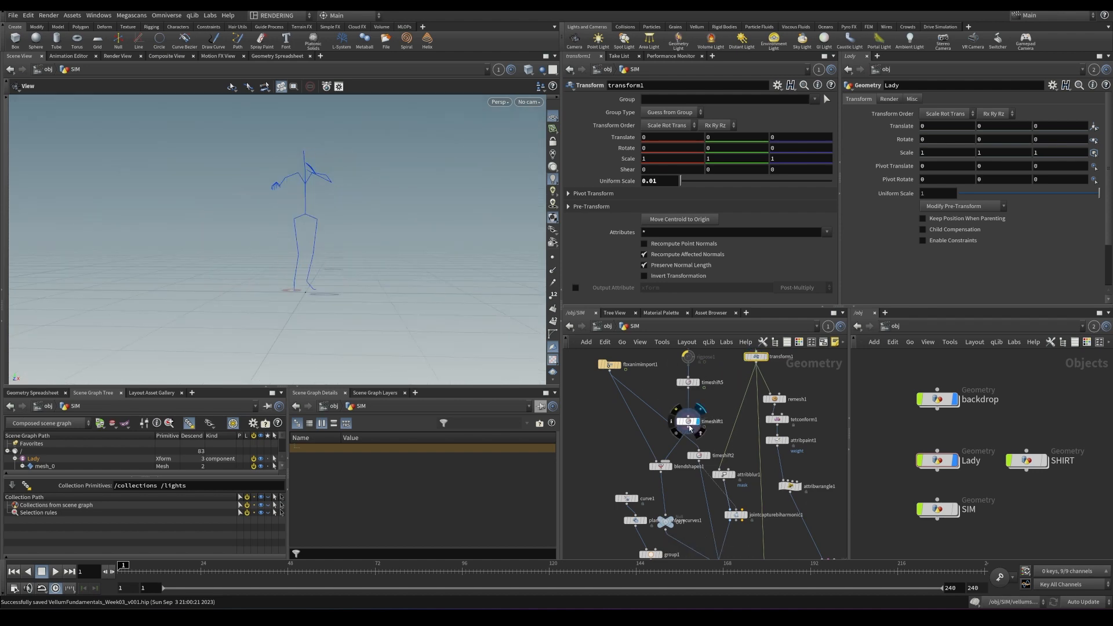
pyautogui.click(688, 422)
pyautogui.moveTo(296, 217); pyautogui.dragTo(374, 203, button='right')
pyautogui.moveTo(374, 203)
pyautogui.mouseDown()
pyautogui.moveTo(231, 233)
pyautogui.moveTo(360, 207)
pyautogui.mouseUp()
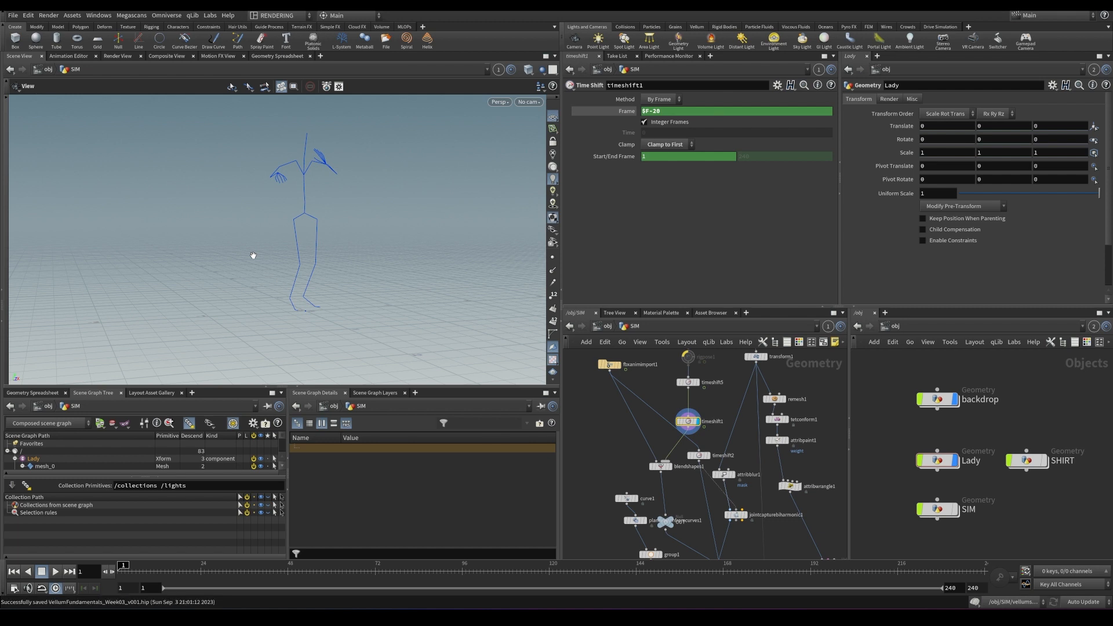
pyautogui.press('Up')
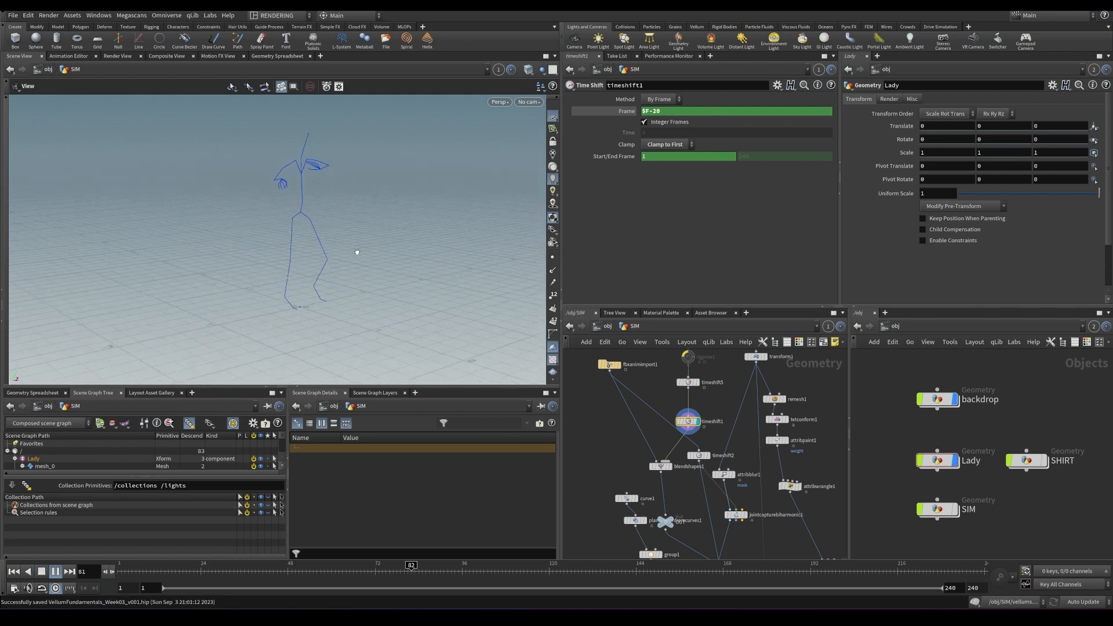
pyautogui.hotkey('ctrl', 'Up')
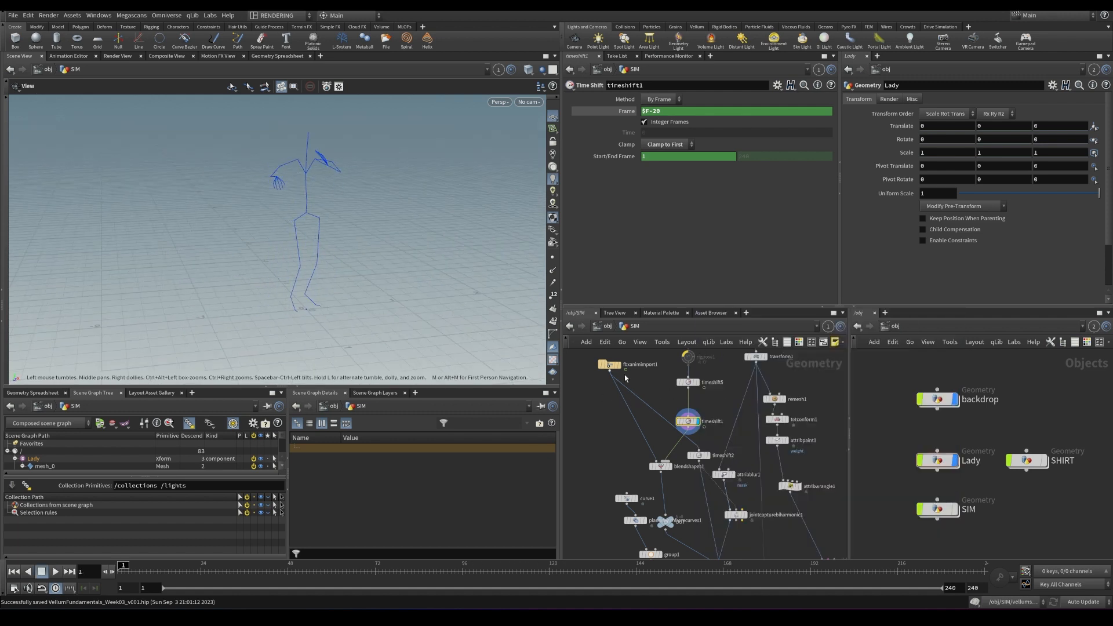
# - Alternate the display between the transform1 body mesh and the fbxanimimport1 T-pose skeleton to compare their poses
pyautogui.moveTo(713, 364); pyautogui.dragTo(702, 379, button='middle')
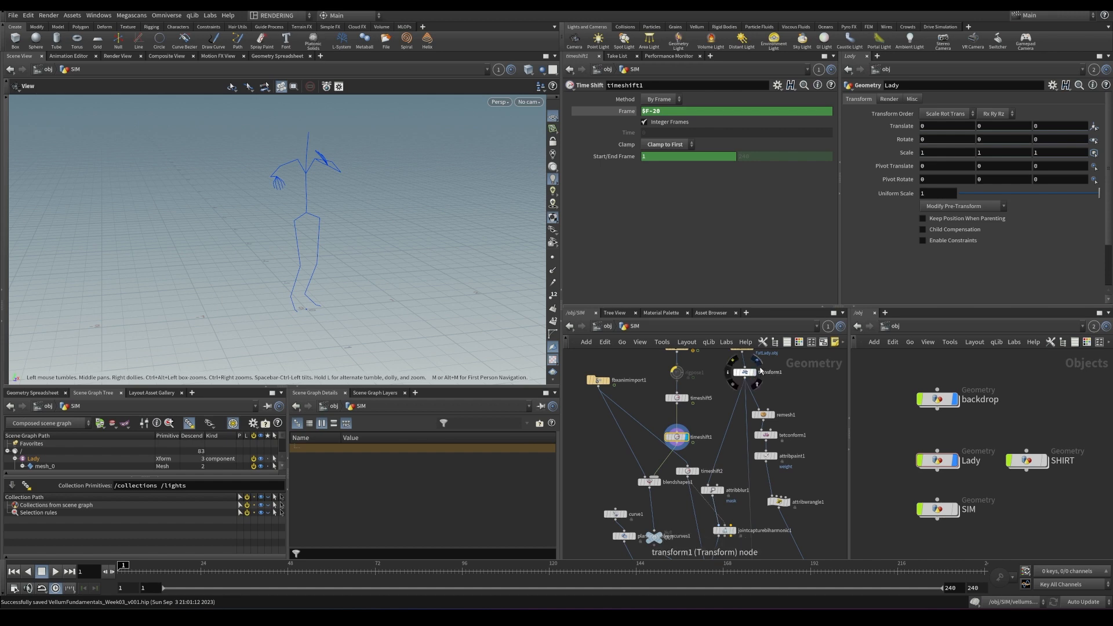
pyautogui.click(752, 372)
pyautogui.click(742, 372)
pyautogui.moveTo(318, 267); pyautogui.dragTo(299, 249)
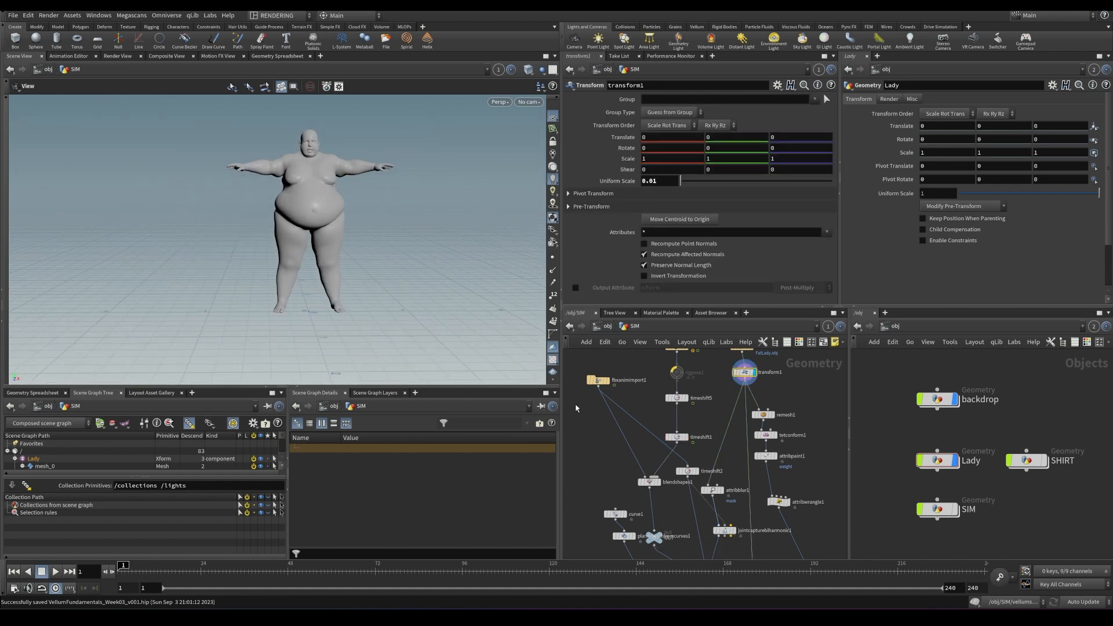
pyautogui.click(609, 380)
pyautogui.click(598, 380)
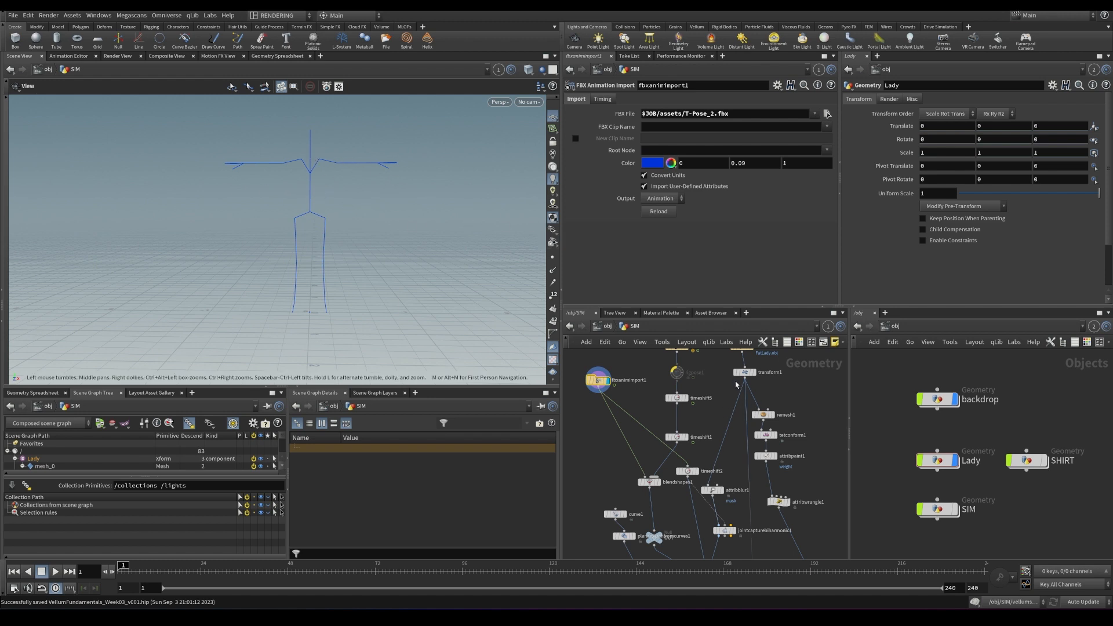
pyautogui.click(745, 368)
pyautogui.click(753, 368)
pyautogui.click(754, 371)
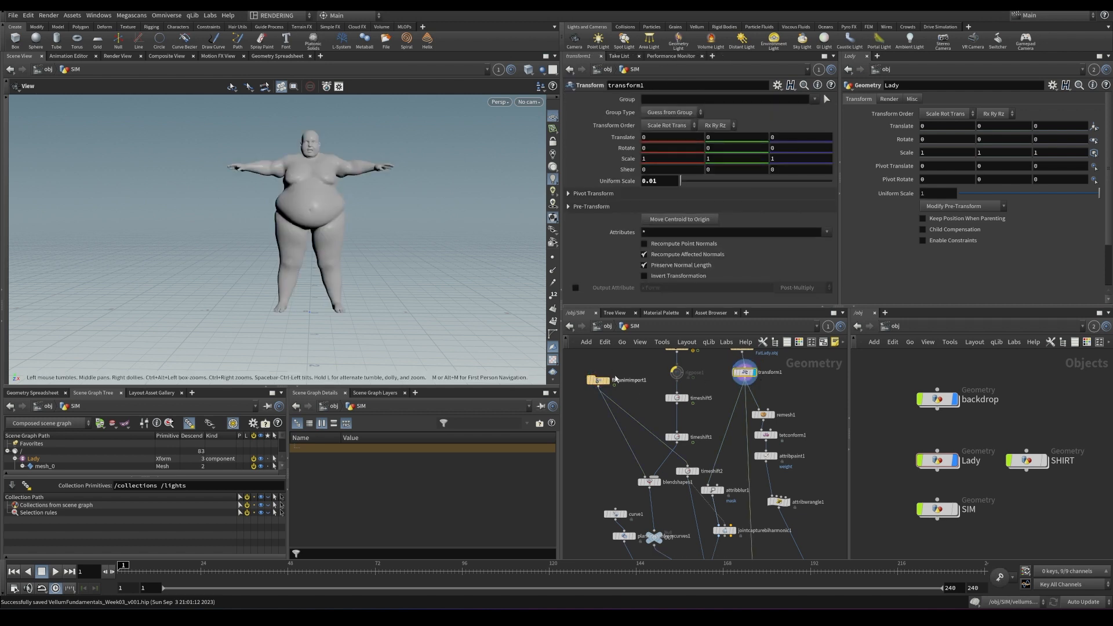
pyautogui.click(612, 369)
# - Display the Rumba Dancing skeleton of the fbxanimimport2 node and examine its starting pose
pyautogui.moveTo(674, 374); pyautogui.dragTo(625, 445, button='middle')
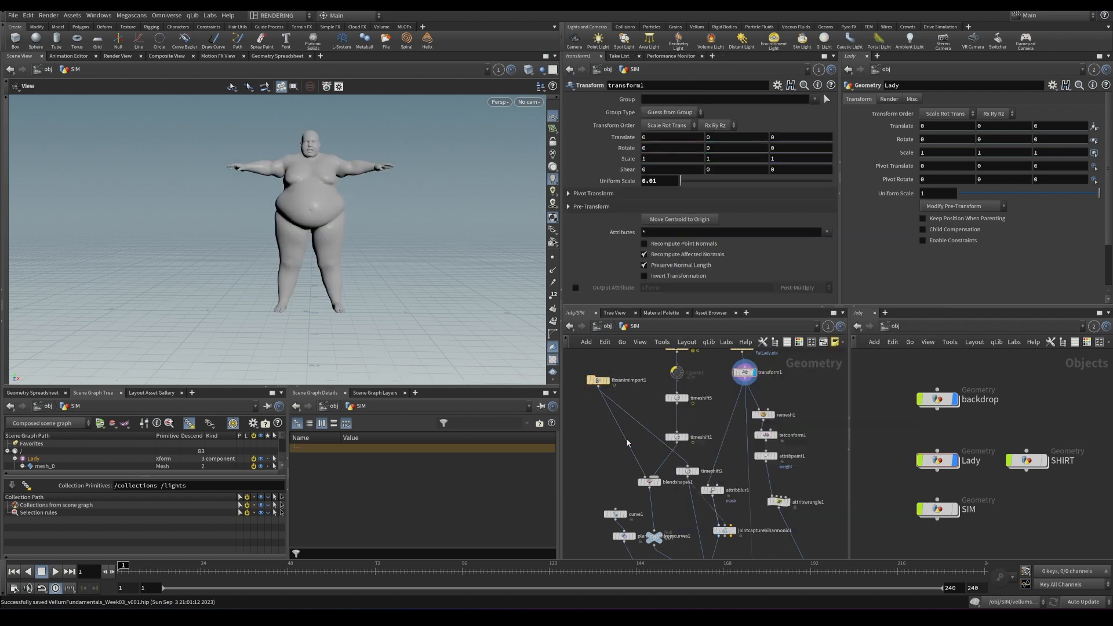
pyautogui.moveTo(637, 387); pyautogui.dragTo(624, 452, button='middle')
pyautogui.click(673, 409)
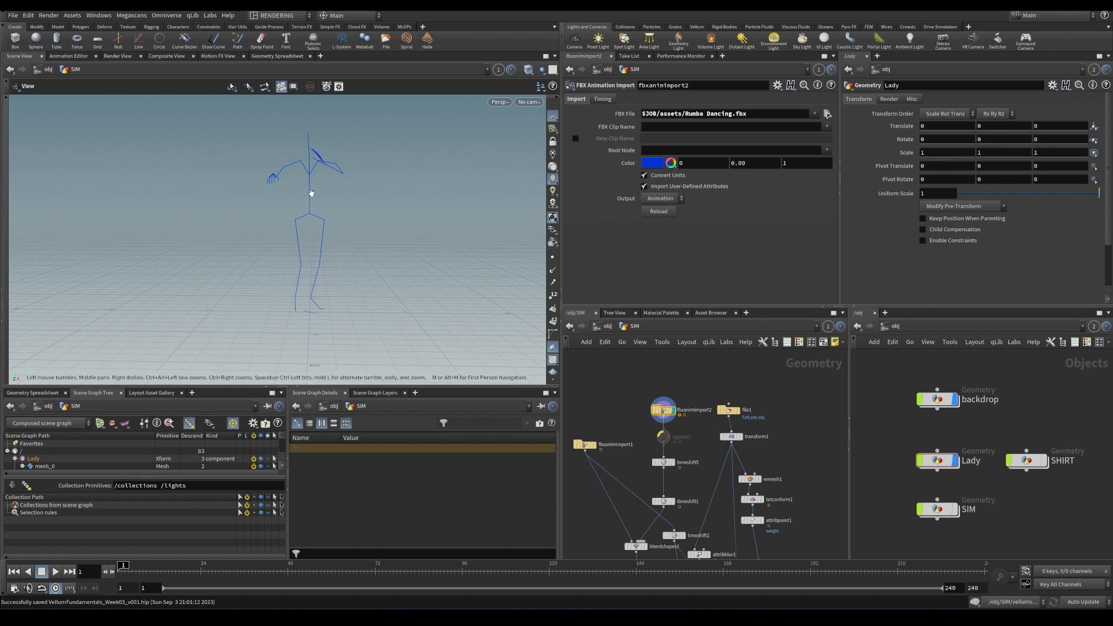
pyautogui.moveTo(327, 278); pyautogui.dragTo(265, 196)
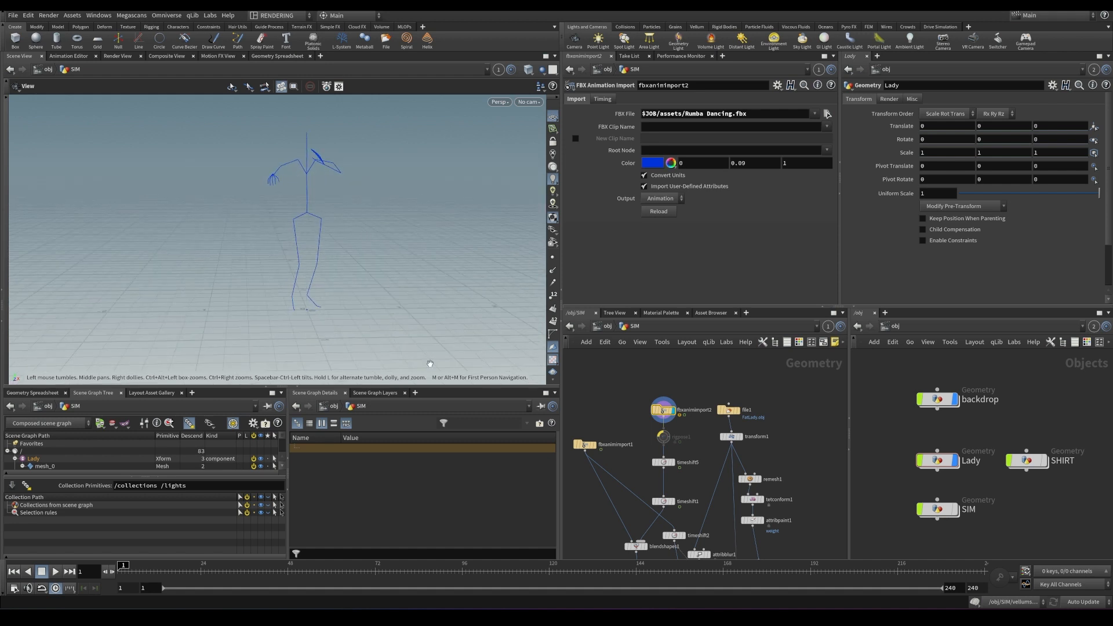
# - Display the blendshapes1 node's output and review its blend parameters
pyautogui.moveTo(676, 554); pyautogui.dragTo(655, 440, button='middle')
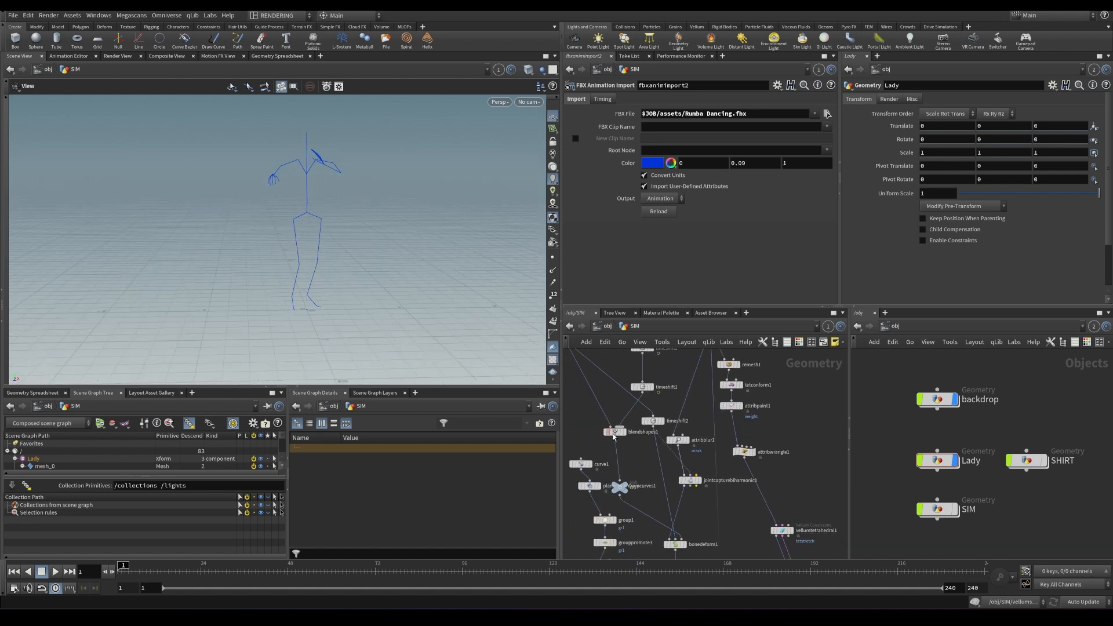
pyautogui.click(626, 429)
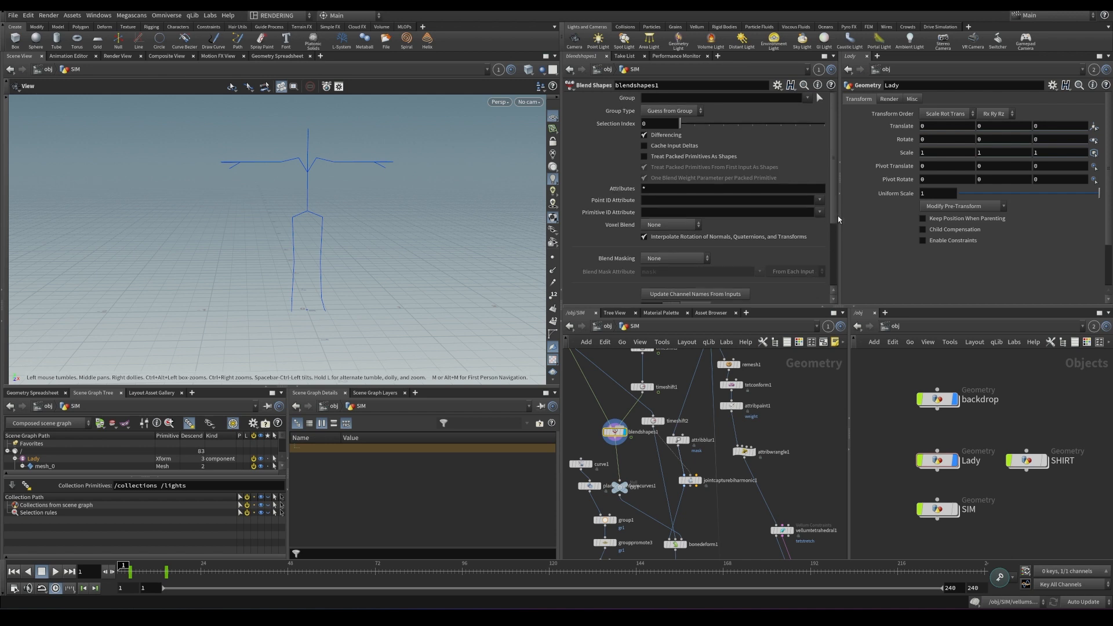
pyautogui.moveTo(834, 215); pyautogui.dragTo(833, 278)
pyautogui.moveTo(759, 234); pyautogui.dragTo(491, 194)
# - Compare timeshift1 with the null node below blendshapes1, play the T-pose-to-dance transition, and save the scene at frame 1
pyautogui.click(650, 388)
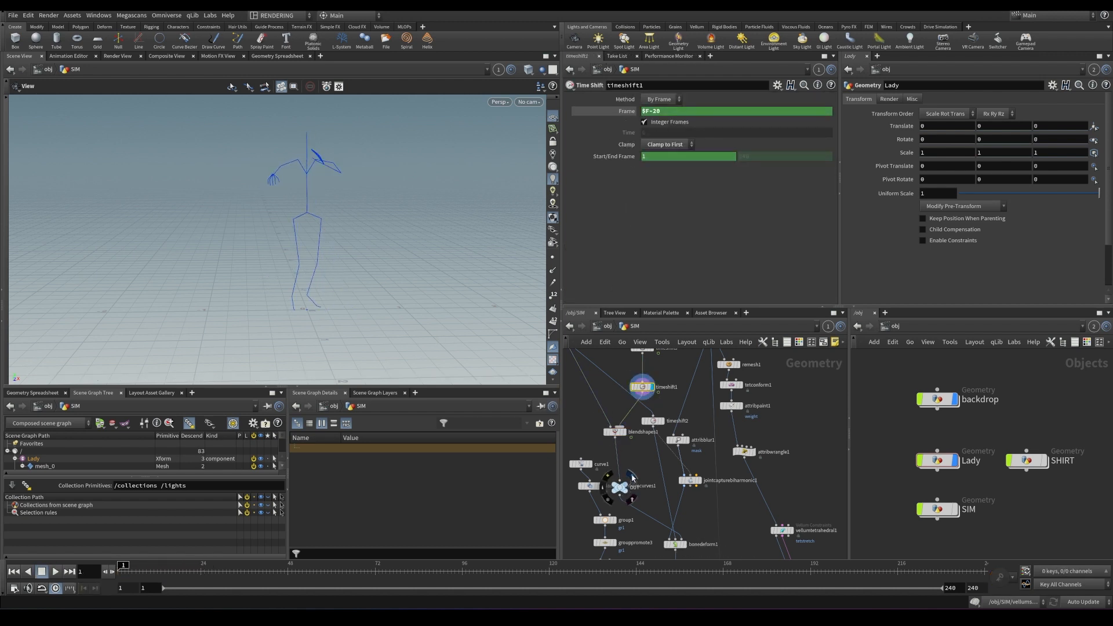
pyautogui.click(623, 489)
pyautogui.press('Up')
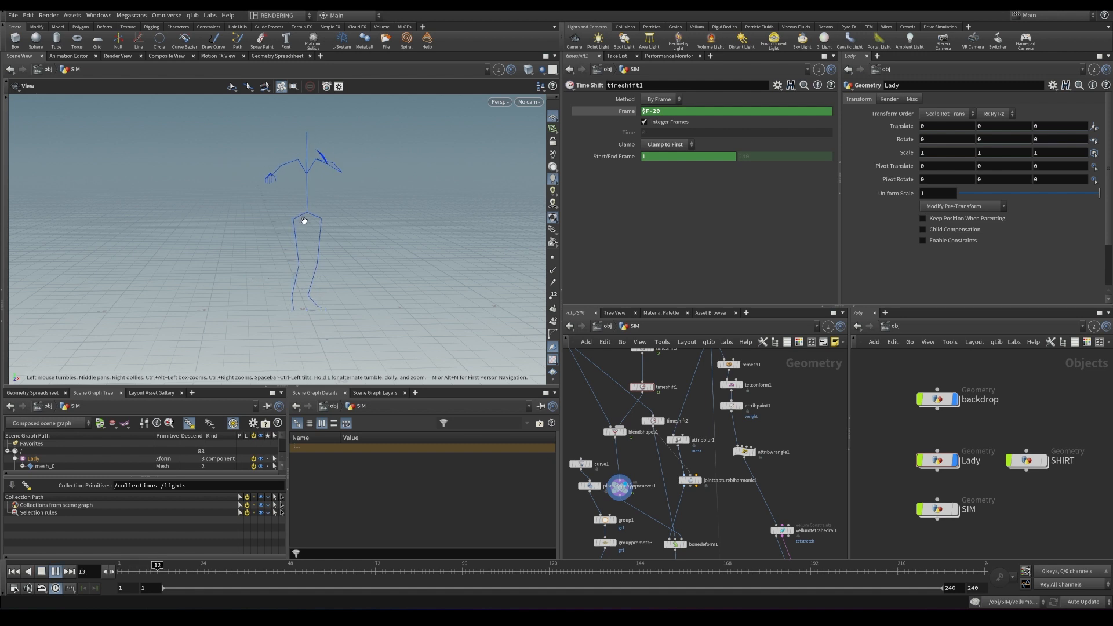
pyautogui.press('Up')
pyautogui.hotkey('ctrl', 'Up')
pyautogui.press('Up')
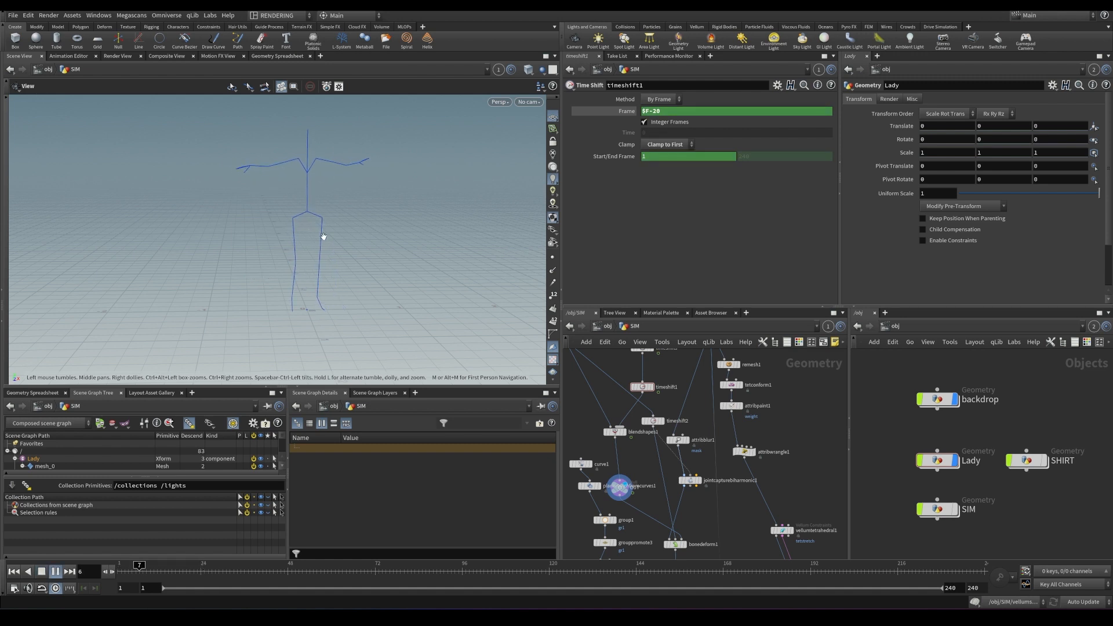
pyautogui.hotkey('ctrl', 'Up')
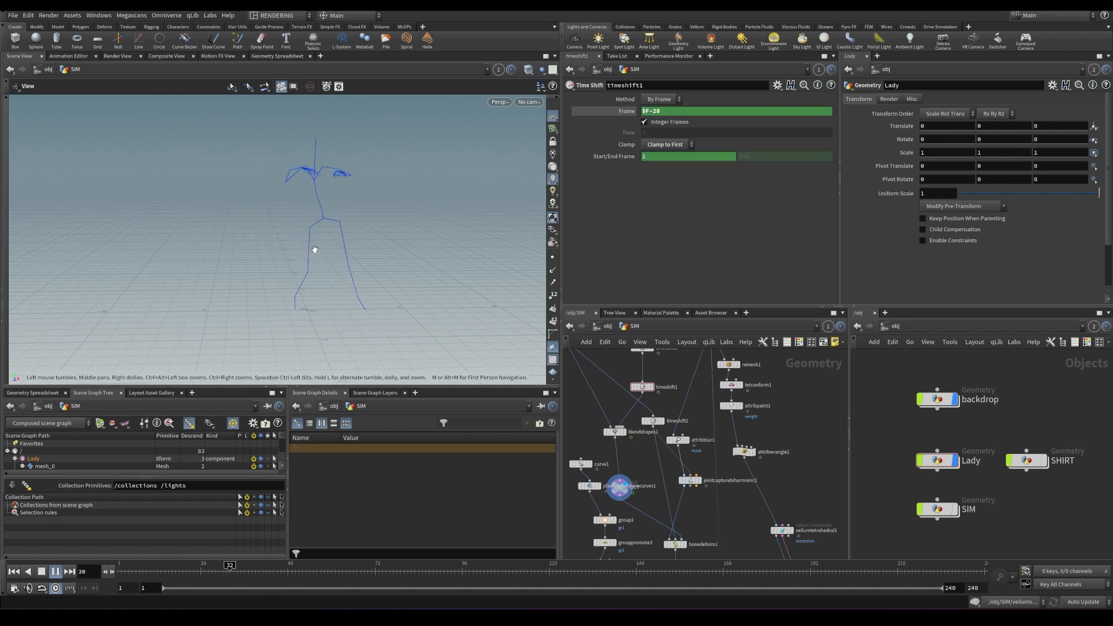
pyautogui.moveTo(318, 239); pyautogui.dragTo(263, 243)
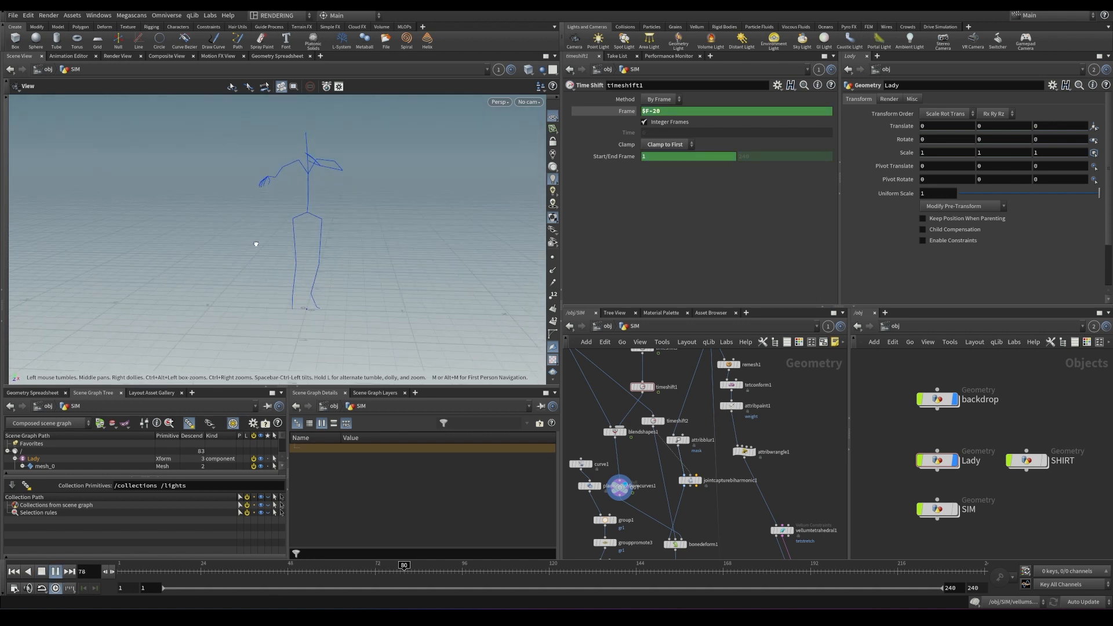
pyautogui.press('Up')
pyautogui.hotkey('ctrl', 'Up')
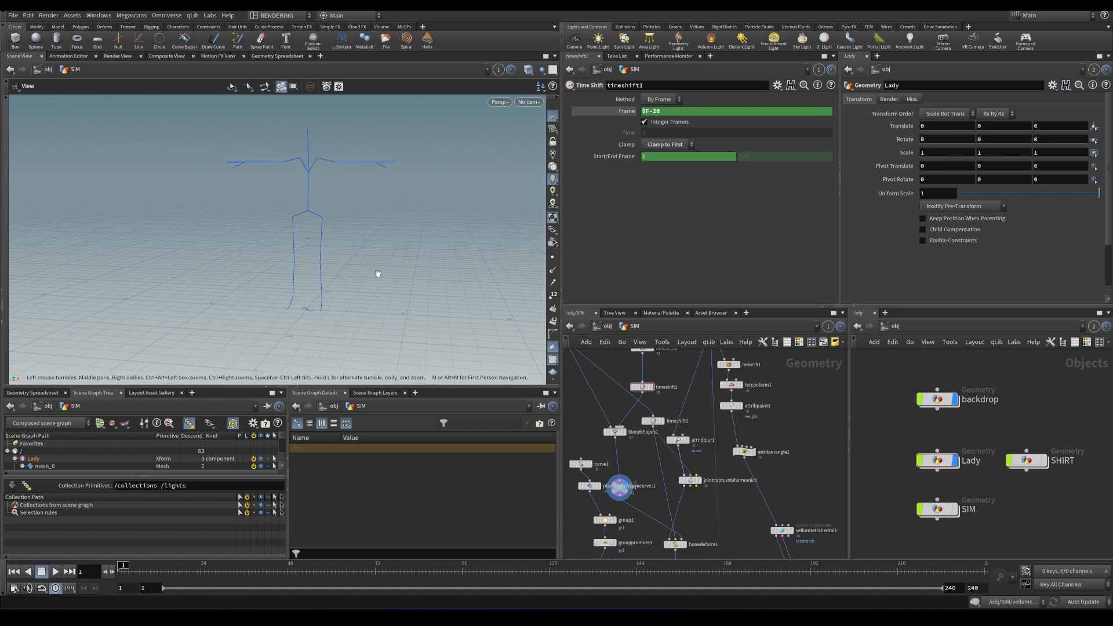
pyautogui.hotkey('ctrl', 's')
# - Display the transform1 node's body mesh in the SIM network
pyautogui.moveTo(669, 390); pyautogui.dragTo(733, 444, button='middle')
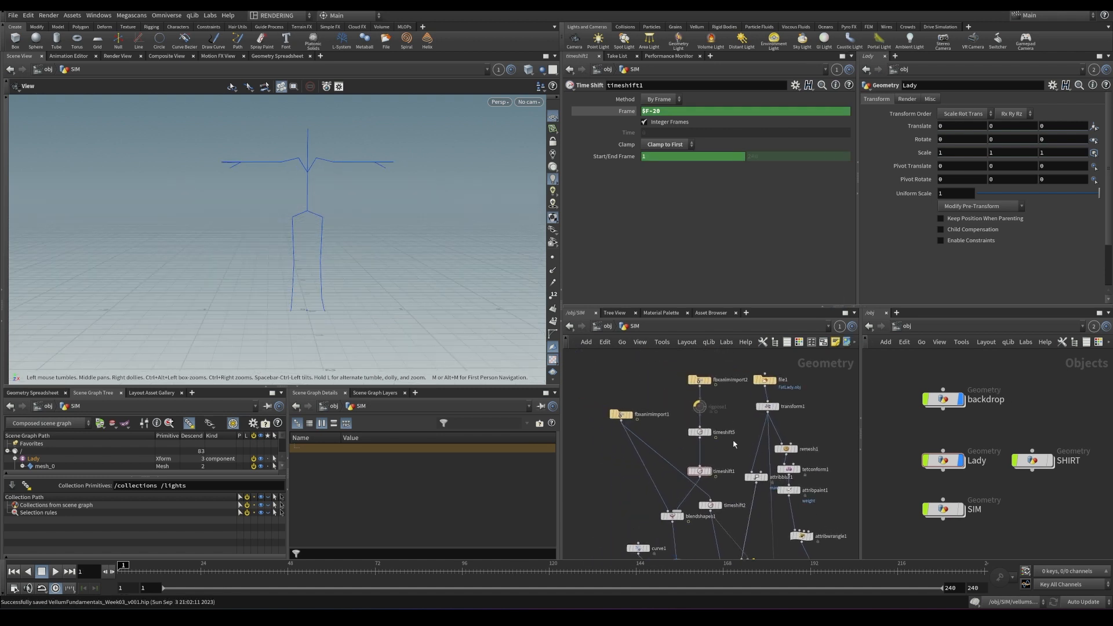
pyautogui.click(777, 406)
pyautogui.click(768, 407)
pyautogui.moveTo(248, 296); pyautogui.dragTo(272, 295)
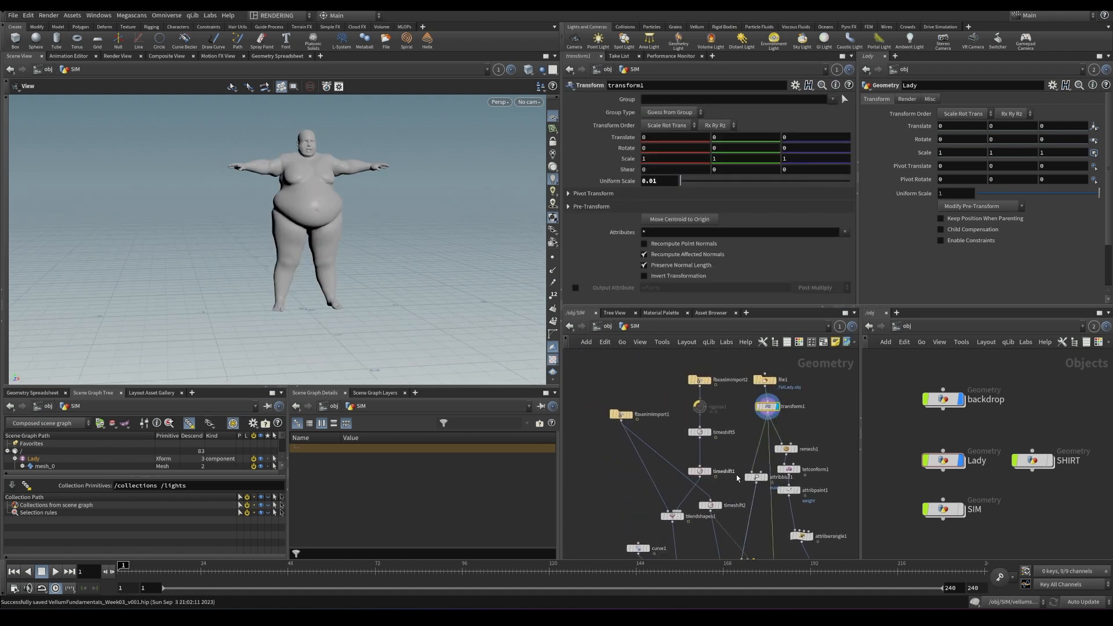
# - Delete the attribblur1 node feeding jointcapturebiharmonic1 and shift the jointcapturebiharmonic1 node slightly in the SIM network
pyautogui.moveTo(737, 473); pyautogui.dragTo(724, 413, button='middle')
pyautogui.click(744, 416)
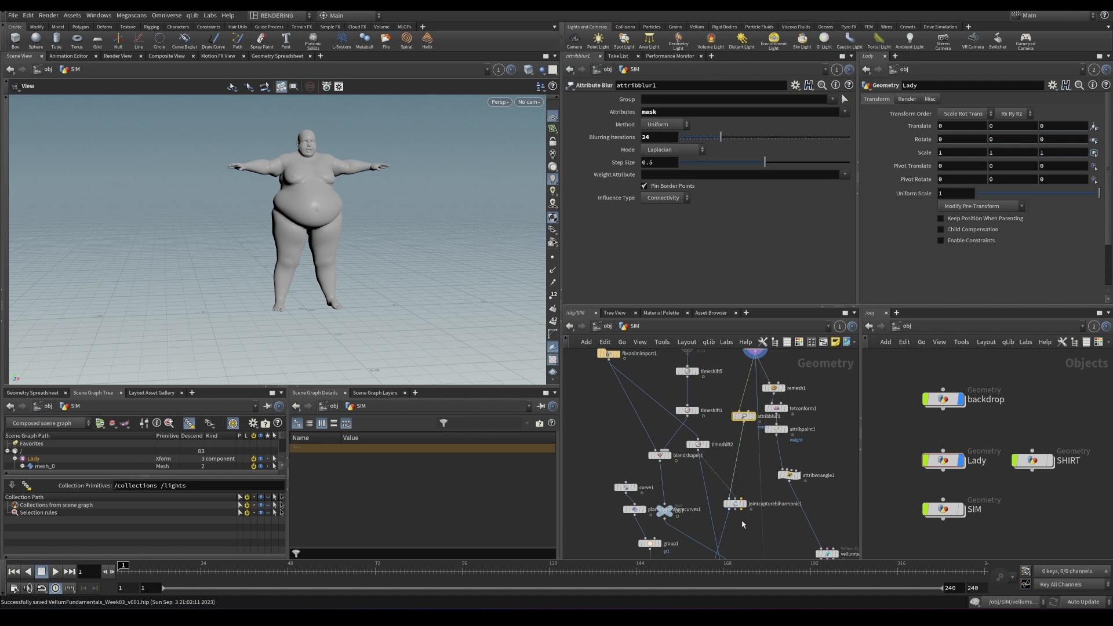
pyautogui.click(735, 504)
pyautogui.click(744, 416)
pyautogui.press('Delete')
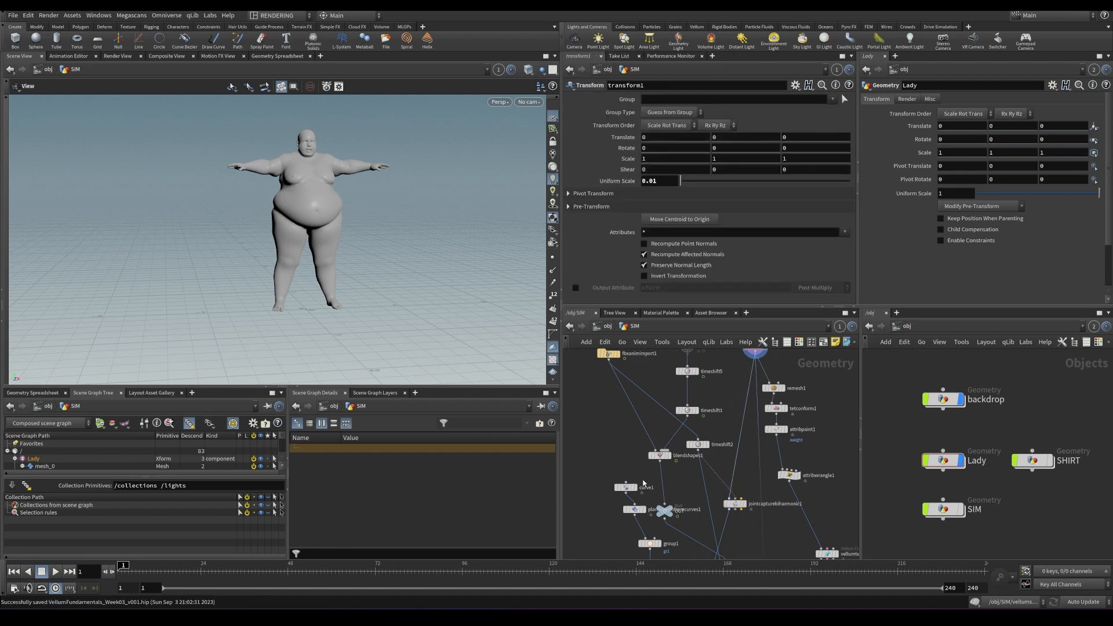
pyautogui.moveTo(746, 507); pyautogui.dragTo(739, 494)
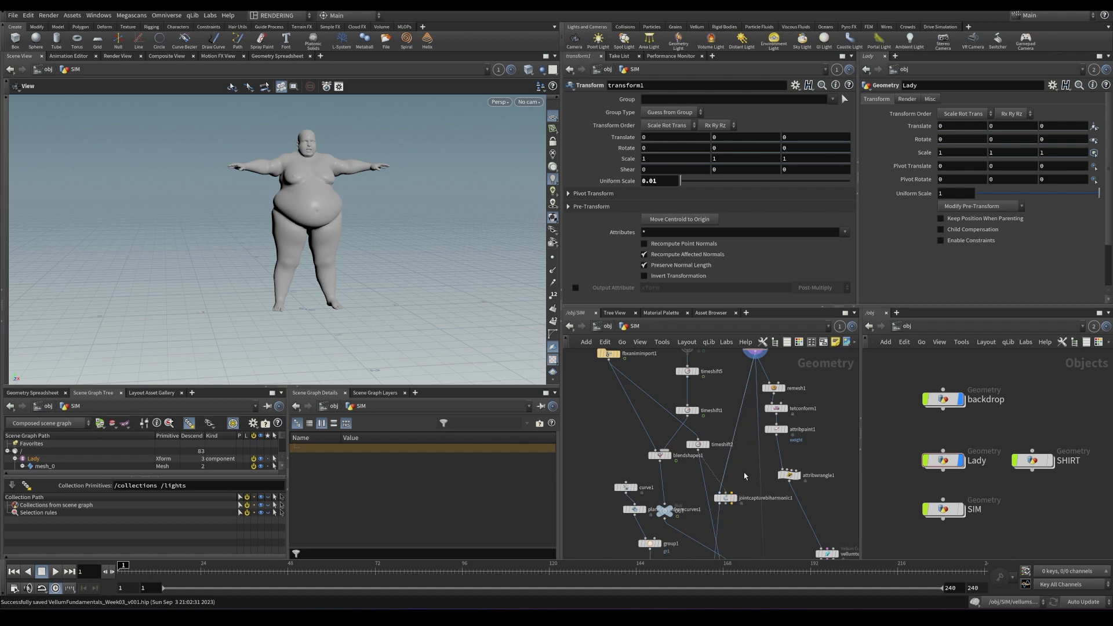
# - Search the available operators for the Joint Capture nodes
pyautogui.press('c')
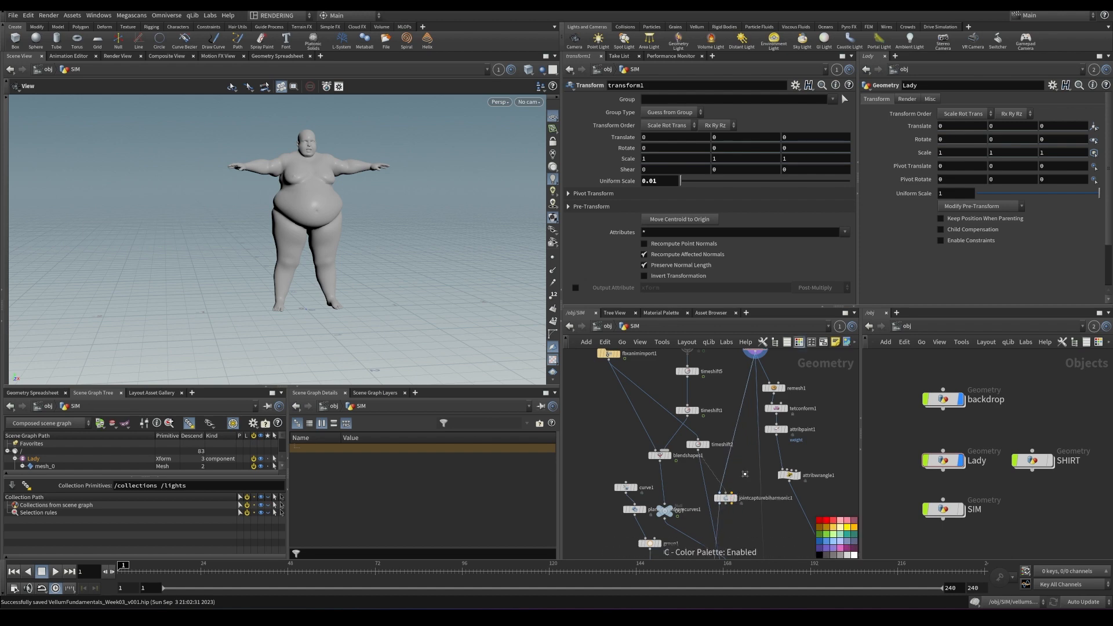
pyautogui.press('Tab')
pyautogui.write('capture jo')
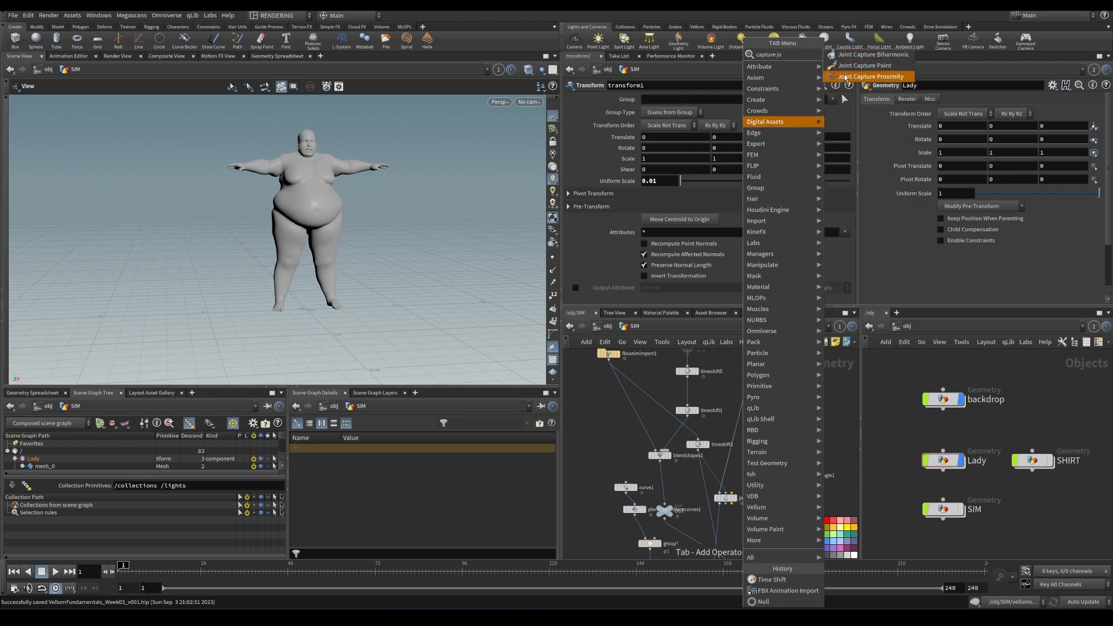
pyautogui.click(851, 475)
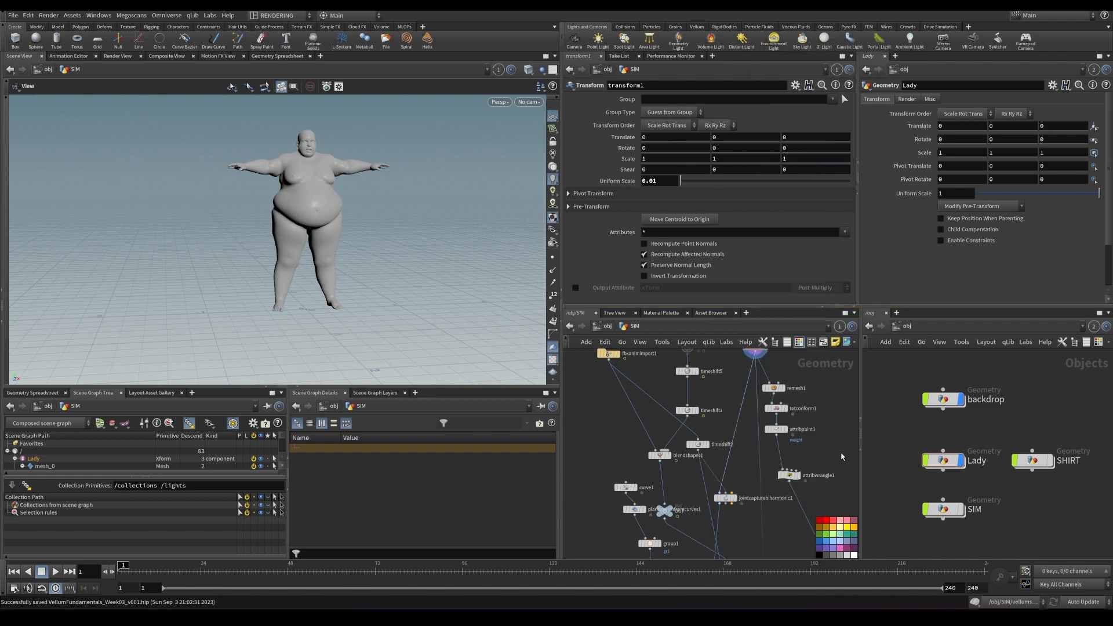
pyautogui.press('c')
# - Add a Bone Capture Biharmonic node to the SIM network, delete it again, and save the scene
pyautogui.moveTo(737, 427); pyautogui.dragTo(722, 467, button='middle')
pyautogui.moveTo(291, 260); pyautogui.dragTo(334, 199, button='right')
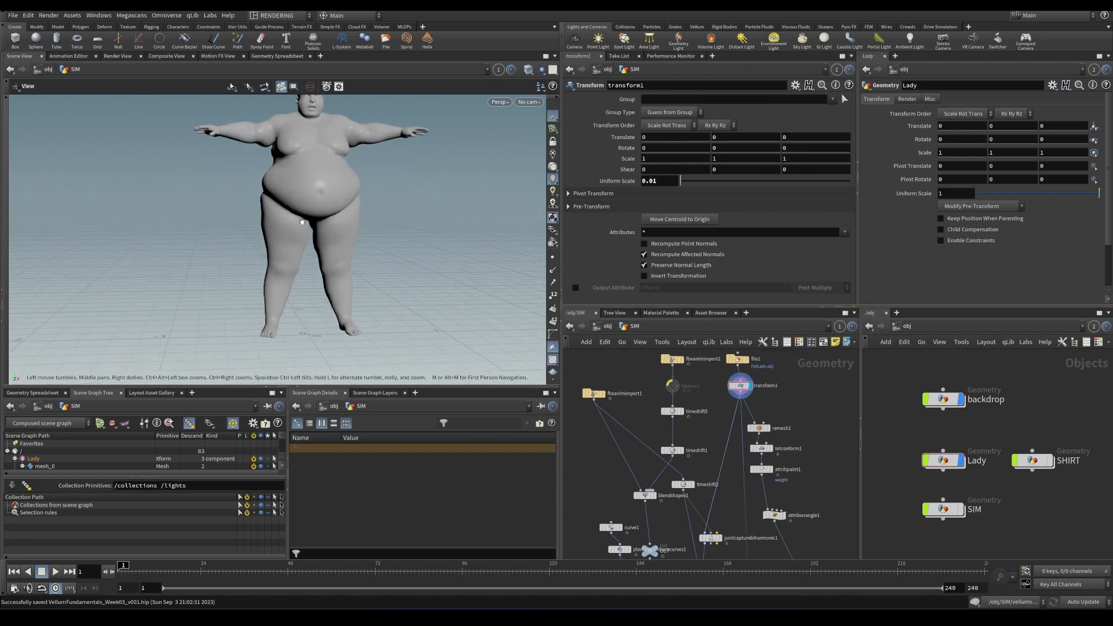
pyautogui.moveTo(334, 199); pyautogui.dragTo(314, 237)
pyautogui.moveTo(314, 237); pyautogui.dragTo(352, 216, button='middle')
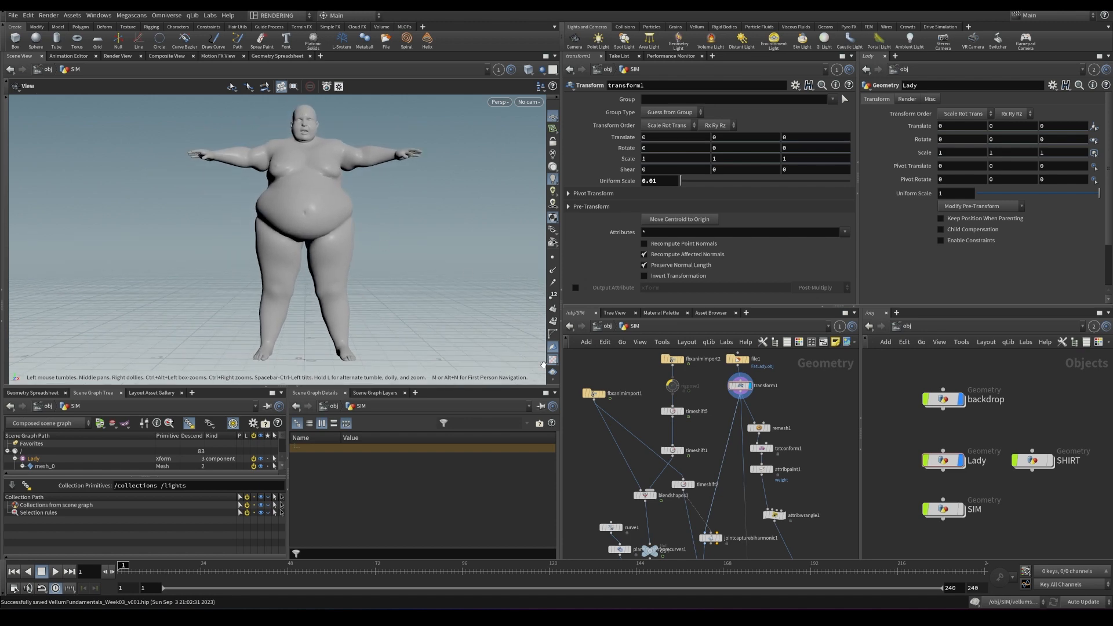
pyautogui.press('Tab')
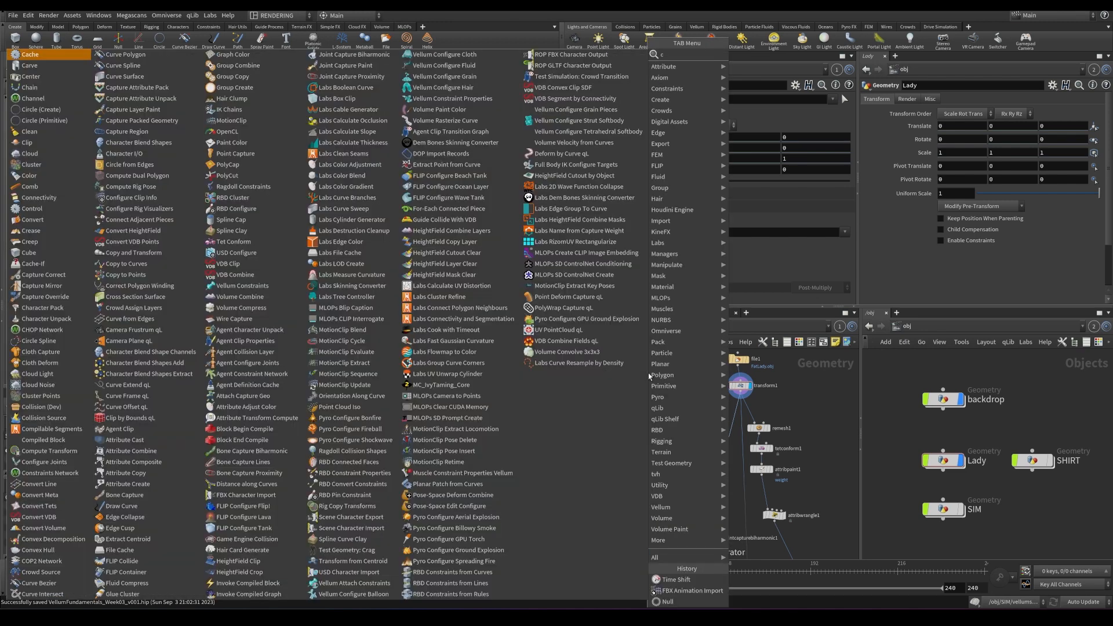
pyautogui.write('capture')
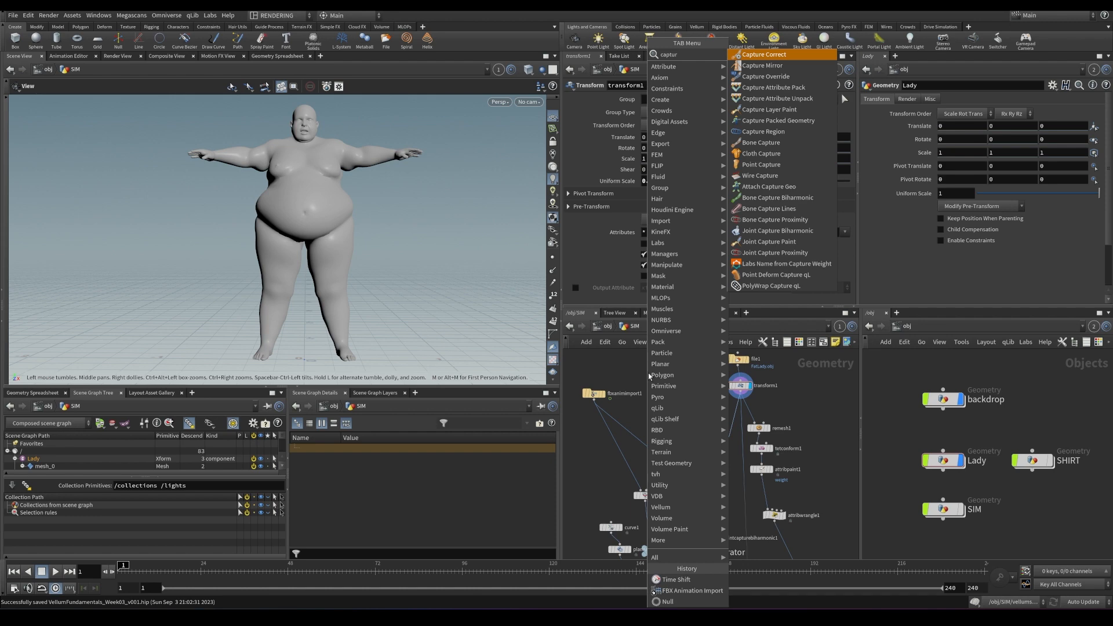
pyautogui.press('BackSpace')
pyautogui.press('BackSpace')
pyautogui.press('BackSpace')
pyautogui.press('BackSpace')
pyautogui.press('BackSpace')
pyautogui.press('BackSpace')
pyautogui.press('BackSpace')
pyautogui.write('bone ca')
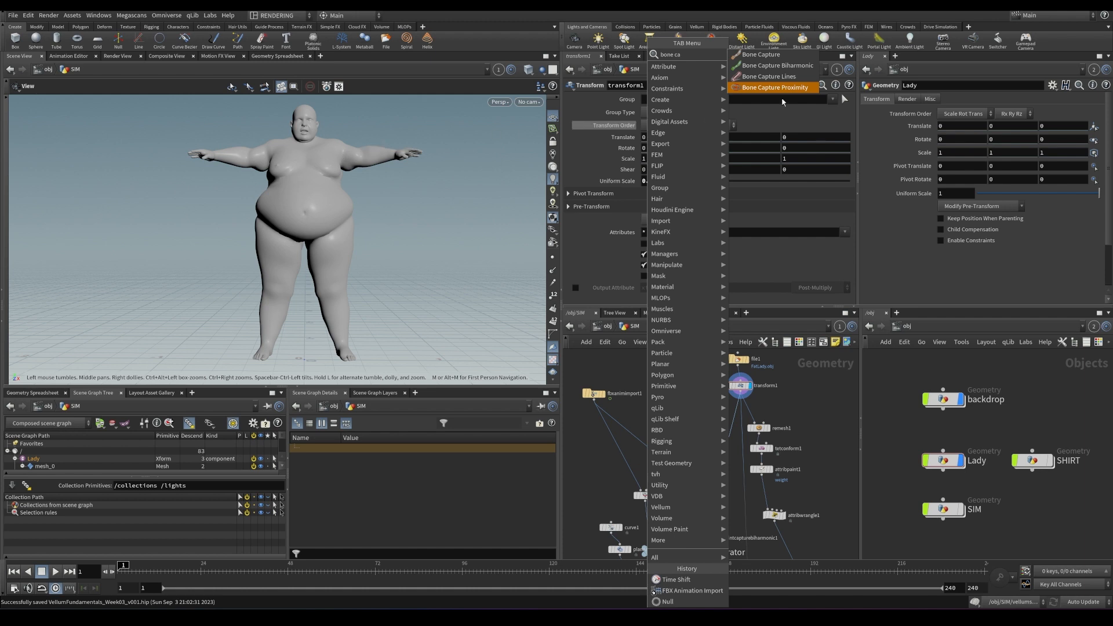
pyautogui.click(777, 66)
pyautogui.click(632, 370)
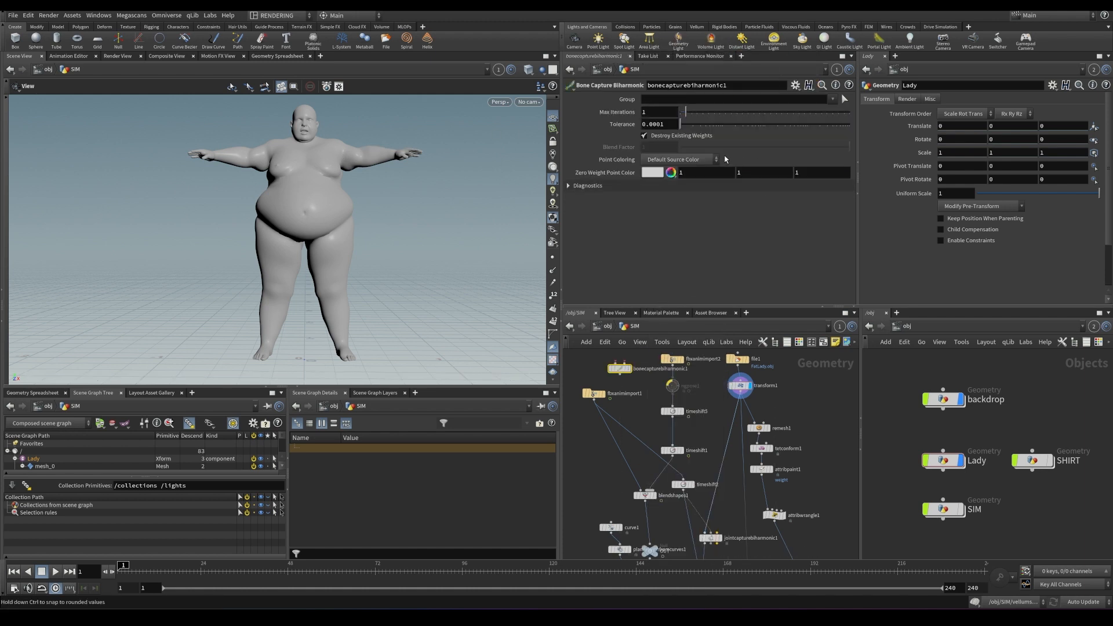
pyautogui.press('Delete')
pyautogui.hotkey('ctrl', 's')
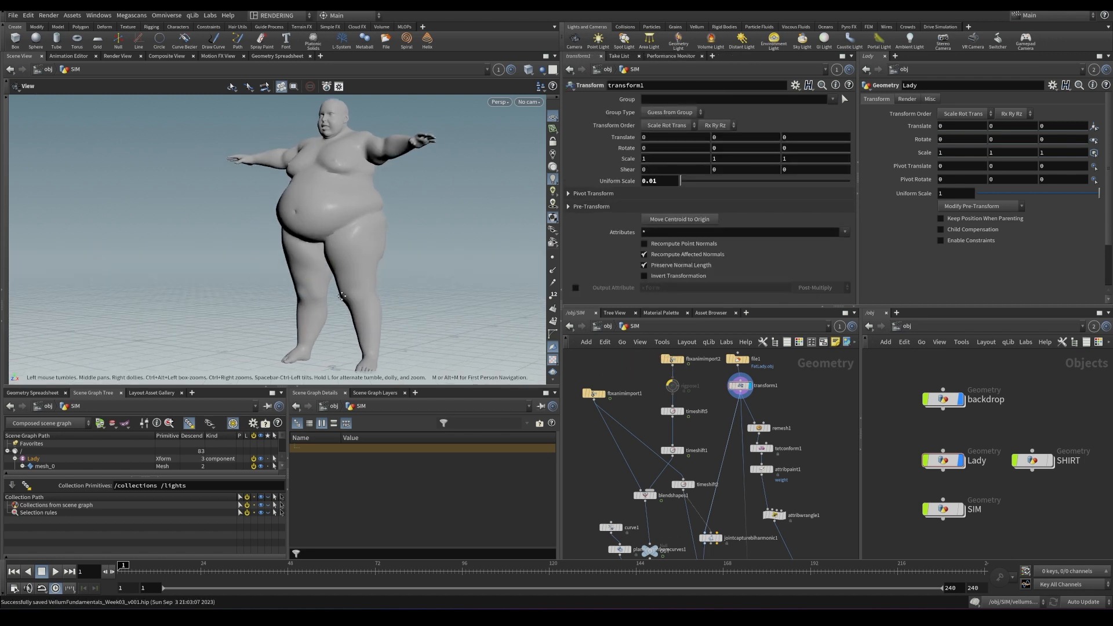
# - Display timeshift2's T-pose skeleton and compare it with the colored capture weights of jointcapturebiharmonic1
pyautogui.moveTo(685, 534); pyautogui.dragTo(668, 502, button='middle')
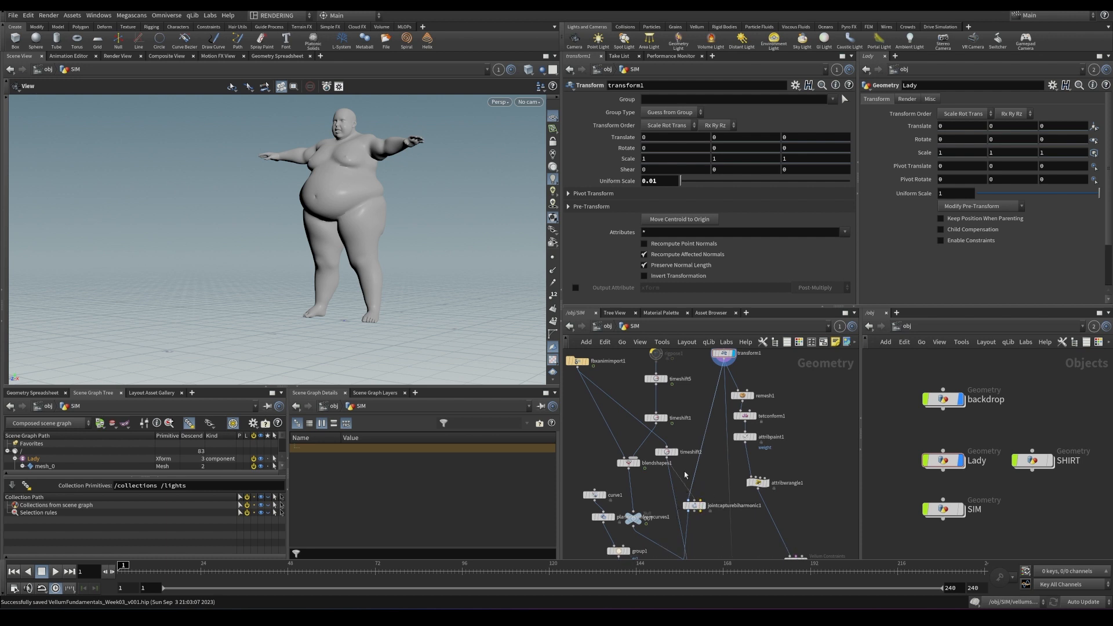
pyautogui.click(675, 453)
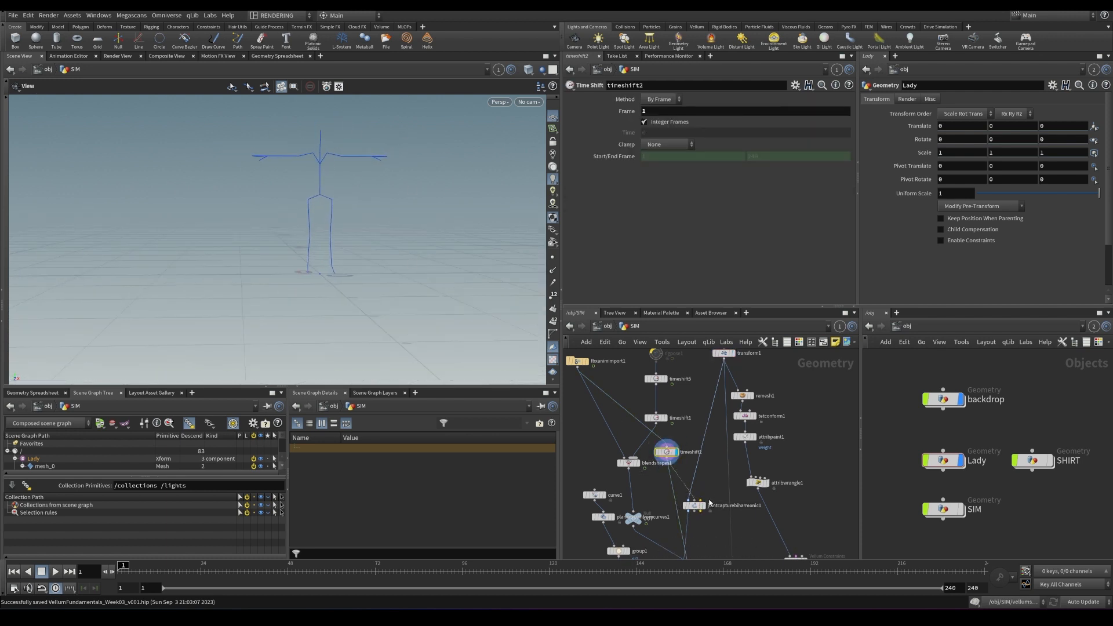
pyautogui.moveTo(703, 498)
pyautogui.mouseDown(button='middle')
pyautogui.moveTo(679, 518)
pyautogui.moveTo(698, 519)
pyautogui.mouseUp(button='middle')
pyautogui.moveTo(692, 529)
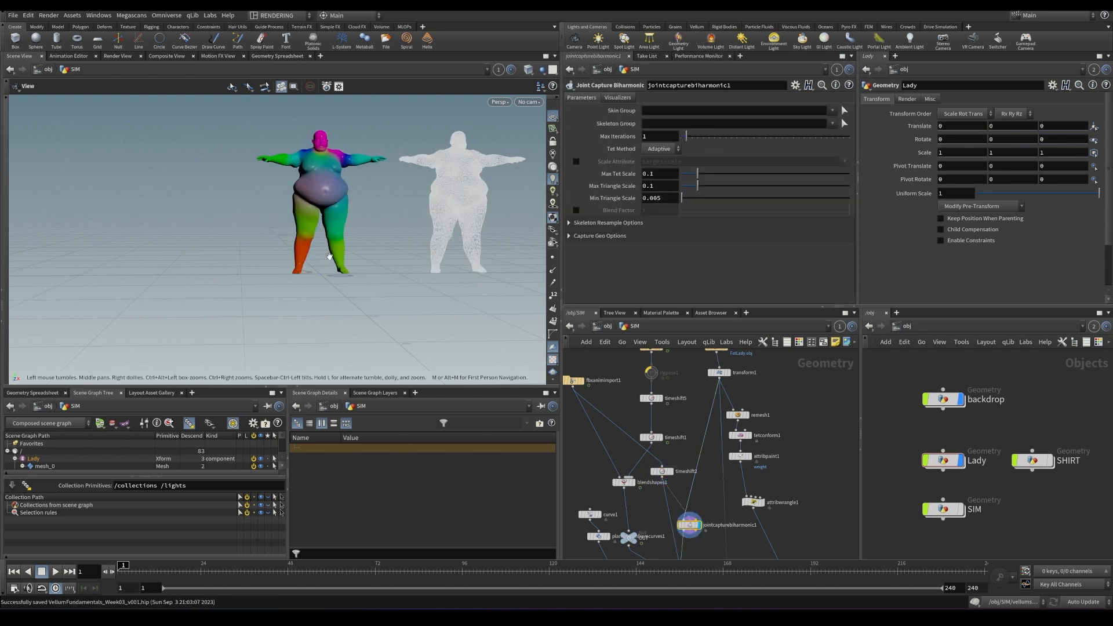
pyautogui.moveTo(367, 240); pyautogui.dragTo(323, 237)
pyautogui.moveTo(322, 237); pyautogui.dragTo(405, 167, button='right')
pyautogui.moveTo(405, 166); pyautogui.dragTo(316, 206)
pyautogui.moveTo(272, 258); pyautogui.dragTo(253, 263)
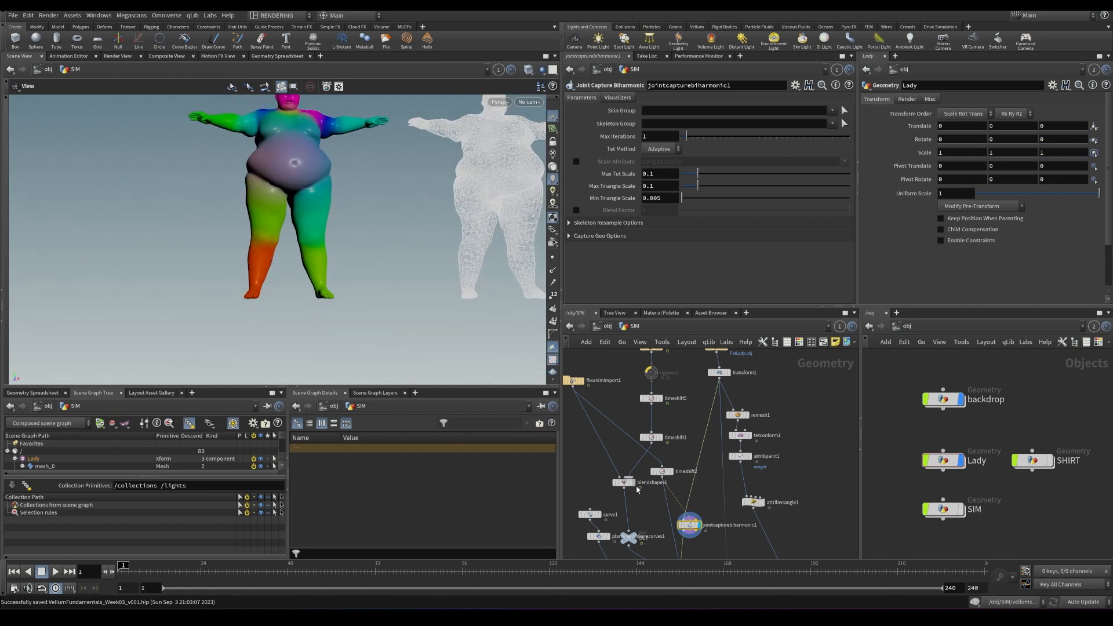
# - Compare the null node's blended skeleton with jointcapturebiharmonic1's captured mesh, and review bonedeform1's parameters
pyautogui.moveTo(641, 480); pyautogui.dragTo(627, 394, button='middle')
pyautogui.moveTo(275, 225); pyautogui.dragTo(236, 232)
pyautogui.moveTo(294, 242); pyautogui.dragTo(291, 275, button='middle')
pyautogui.moveTo(291, 275); pyautogui.dragTo(311, 227)
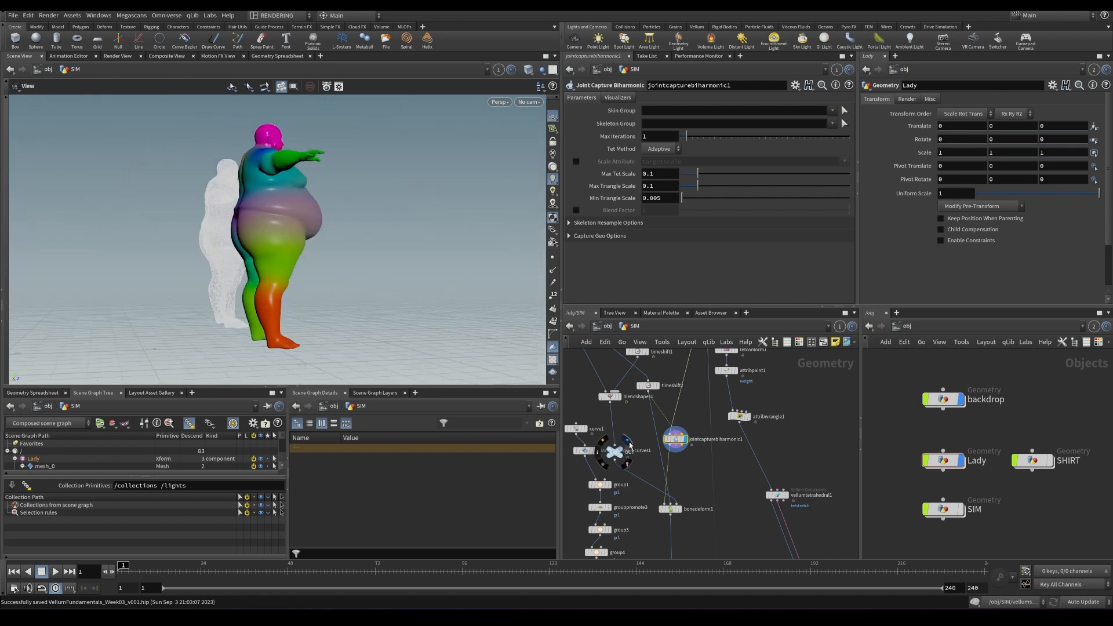
pyautogui.click(614, 452)
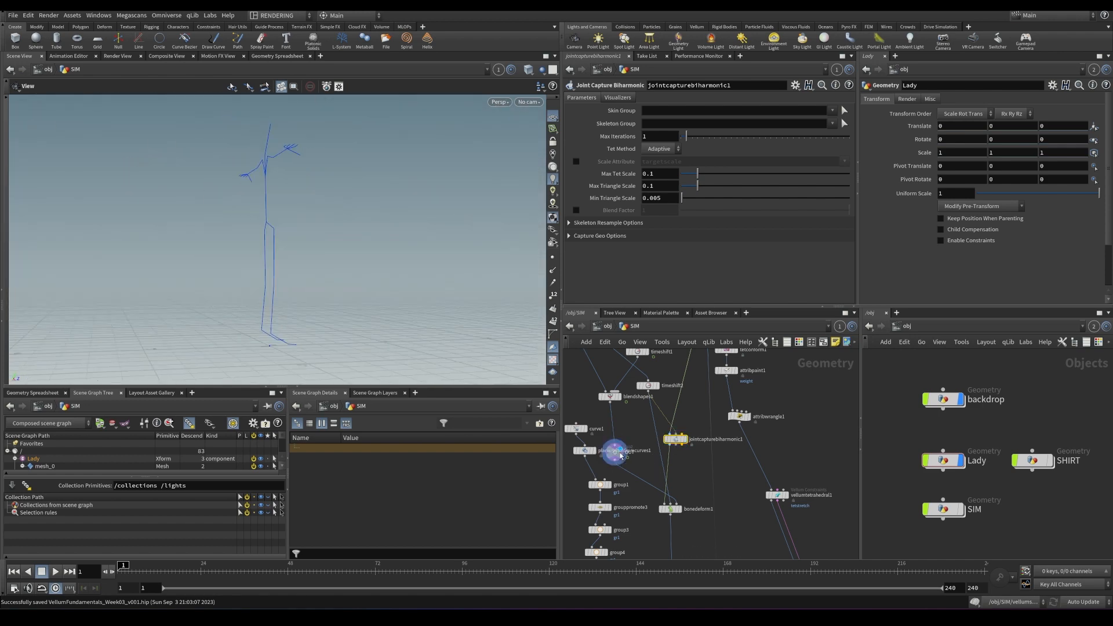
pyautogui.click(670, 508)
pyautogui.moveTo(187, 306); pyautogui.dragTo(112, 259)
pyautogui.moveTo(685, 441); pyautogui.dragTo(691, 435)
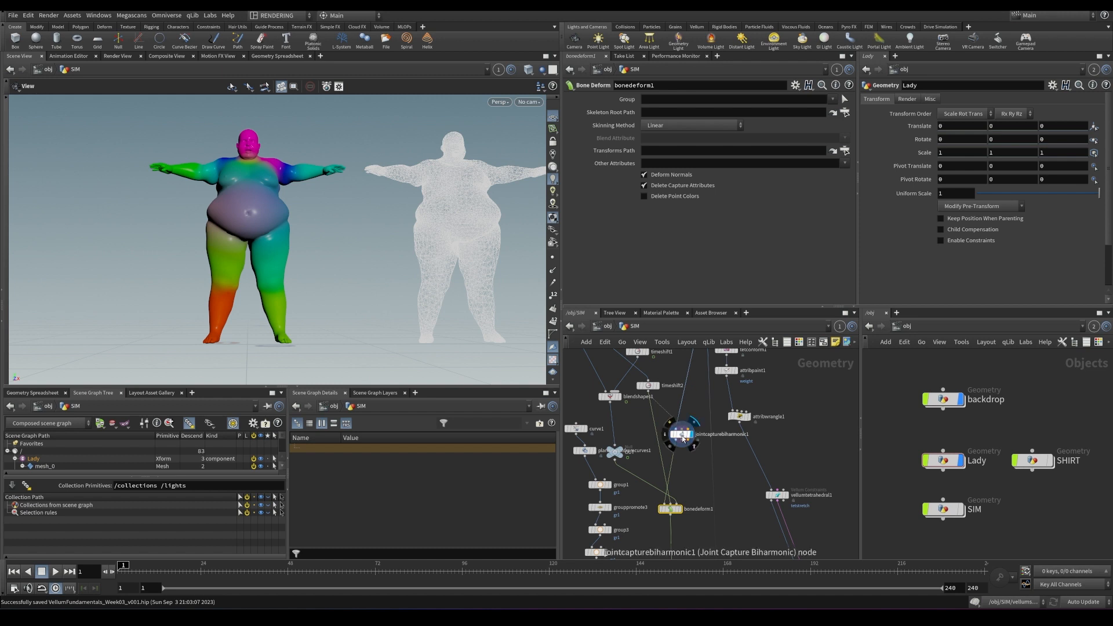
pyautogui.click(681, 434)
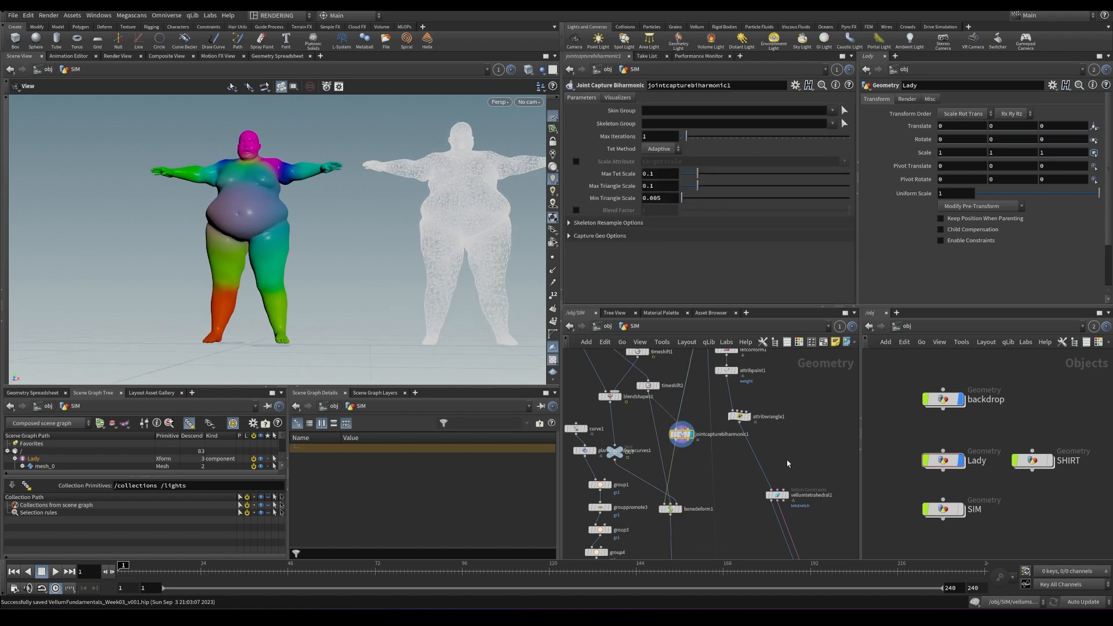
# - Examine the input connections of the bonedeform1 node and undo the last wire connection
pyautogui.moveTo(719, 492); pyautogui.dragTo(749, 452, button='middle')
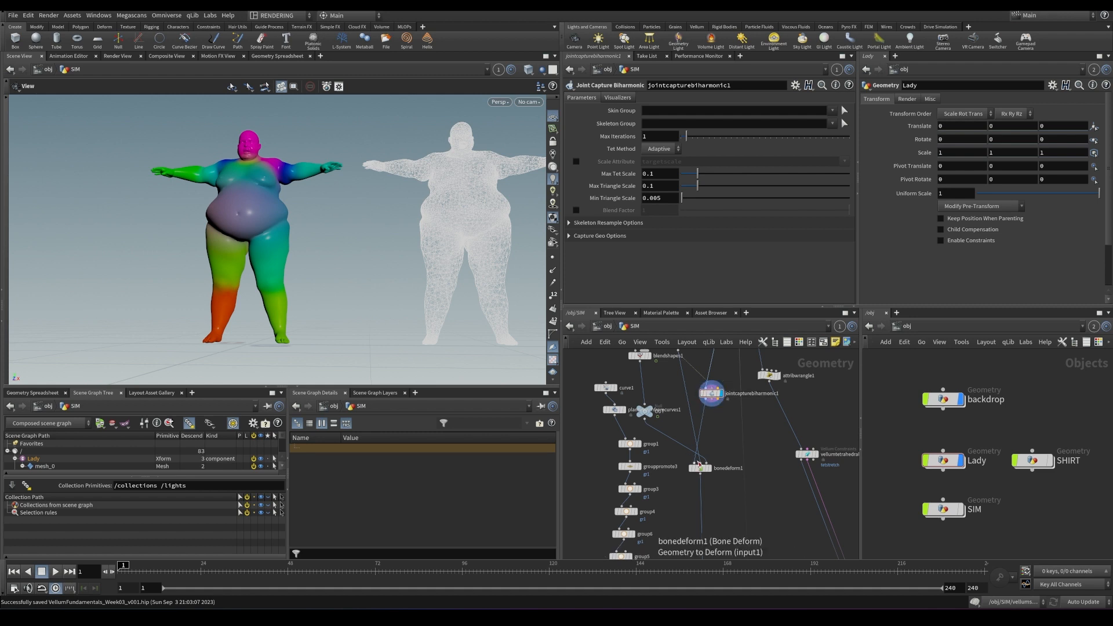
pyautogui.moveTo(700, 463); pyautogui.dragTo(714, 532, button='middle')
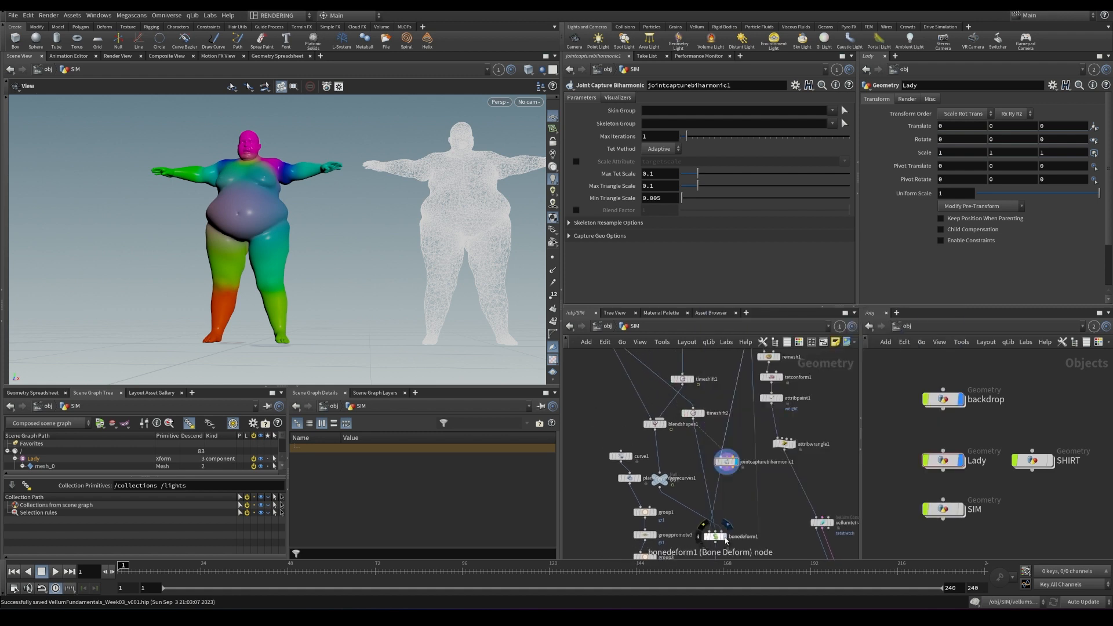
pyautogui.moveTo(749, 508); pyautogui.dragTo(750, 453, button='middle')
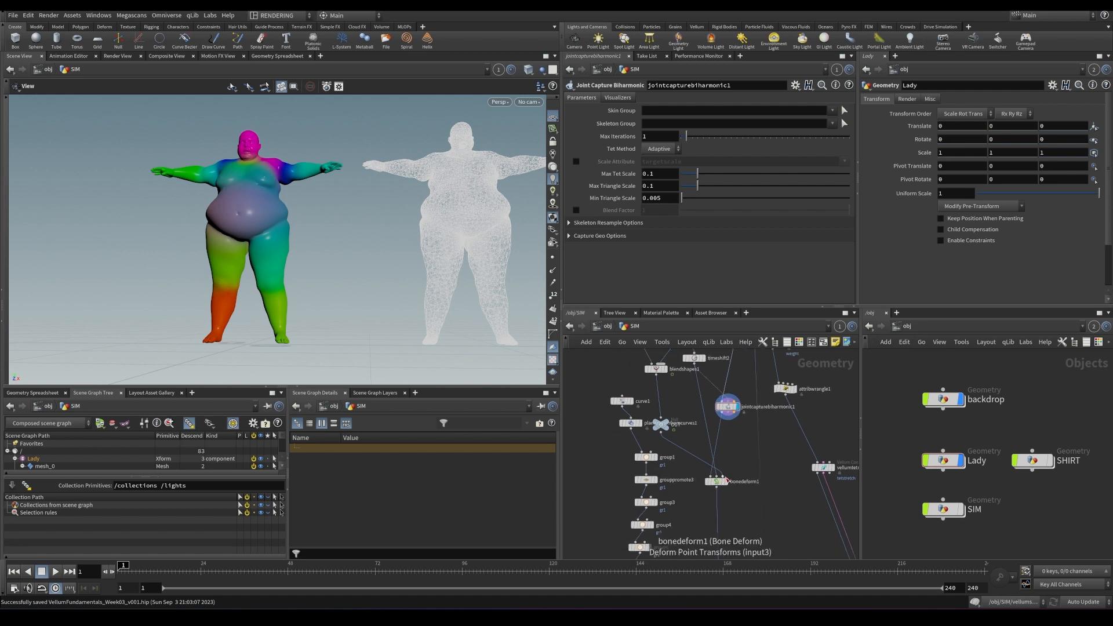
pyautogui.moveTo(719, 477)
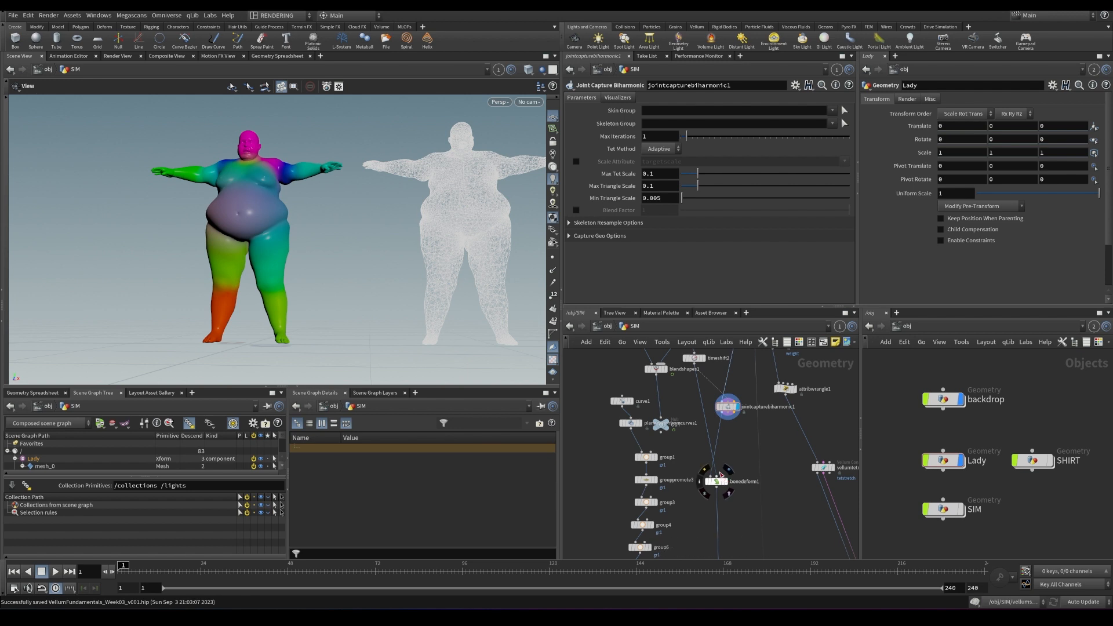
pyautogui.hotkey('ctrl', 'z')
# - Display bonedeform1's output, play the deformed body's dance animation, and rewind to the start of the timeline
pyautogui.click(726, 482)
pyautogui.press('Up')
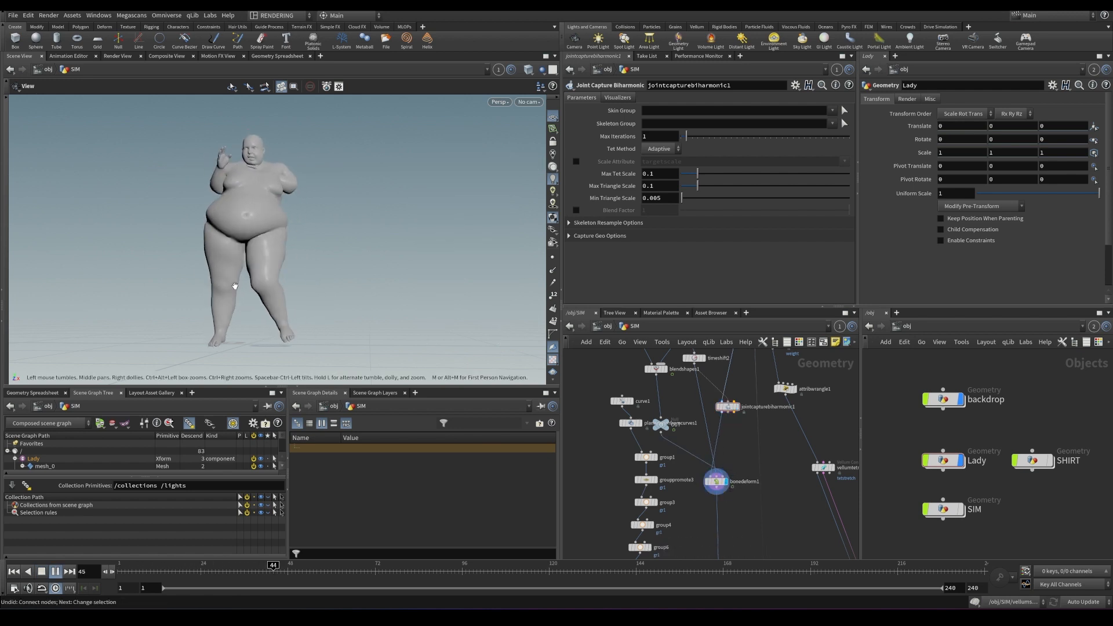
pyautogui.moveTo(243, 264); pyautogui.dragTo(252, 227)
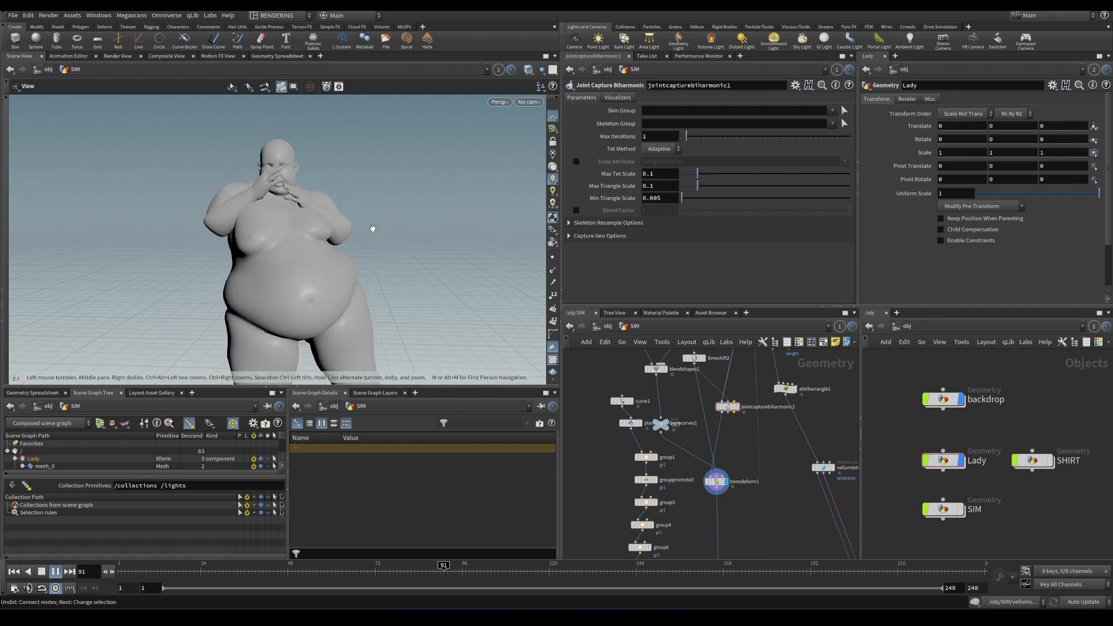
pyautogui.press('Up')
pyautogui.hotkey('ctrl', 'Up')
pyautogui.press('Up')
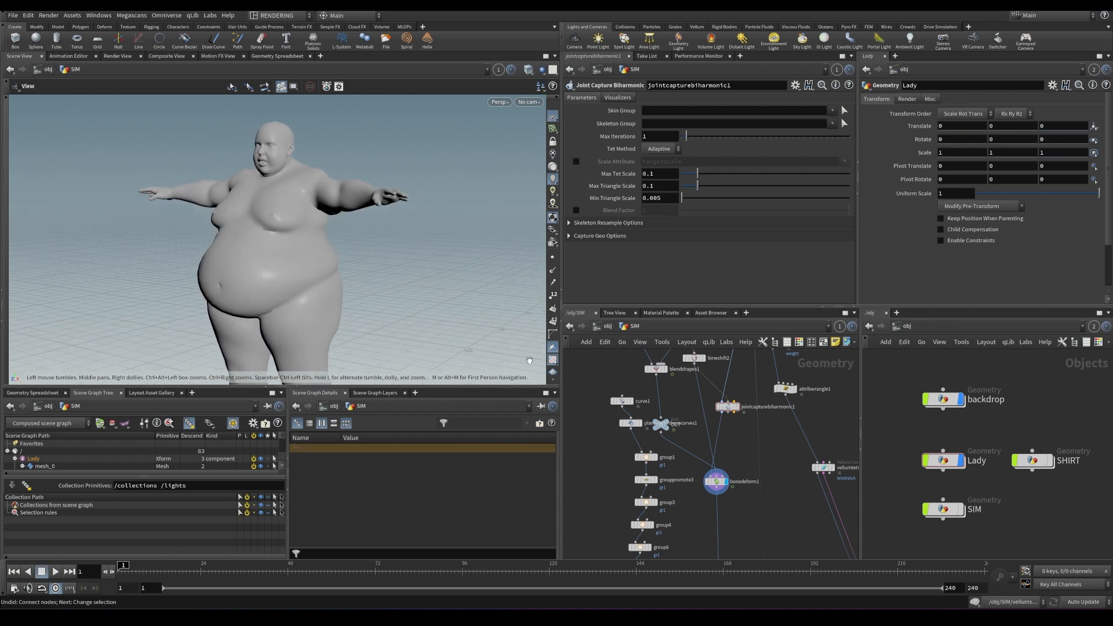
pyautogui.moveTo(241, 572); pyautogui.dragTo(123, 572)
# - Add a Rig Pose node below fbxanimimport1 and display its skeleton
pyautogui.moveTo(704, 400); pyautogui.dragTo(757, 509, button='middle')
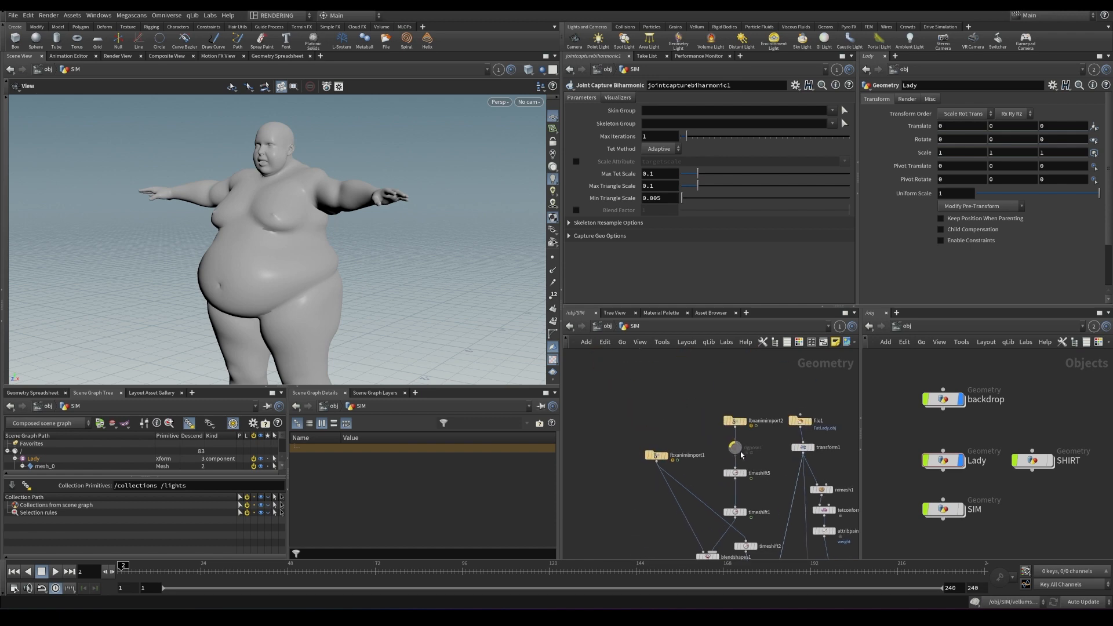
pyautogui.moveTo(691, 434); pyautogui.dragTo(677, 433, button='middle')
pyautogui.press('Tab')
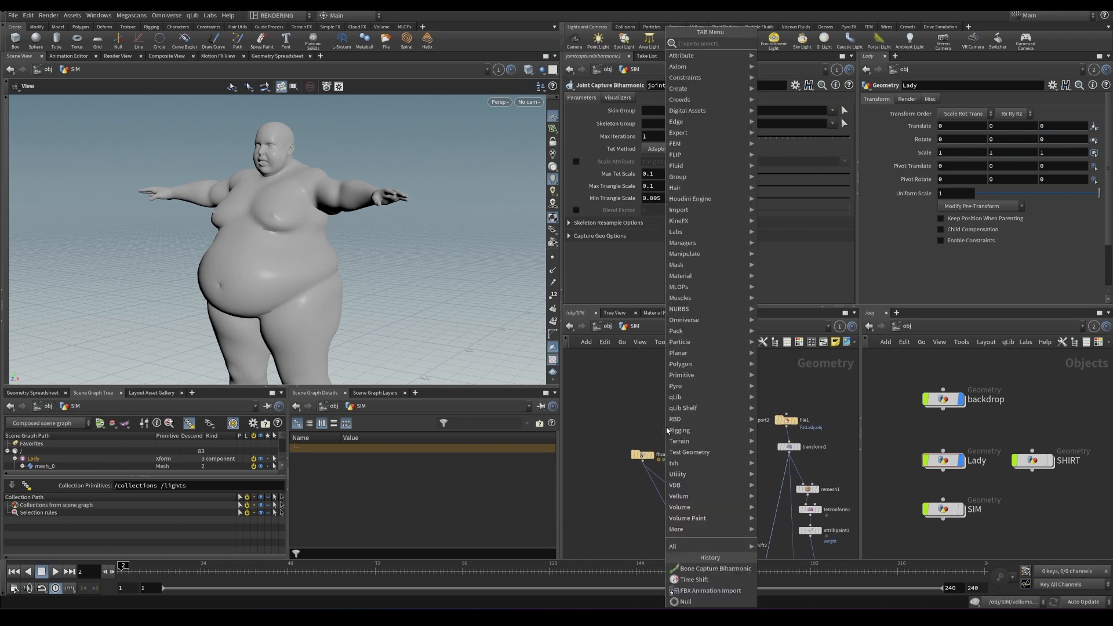
pyautogui.write('rig p')
pyautogui.press('Return')
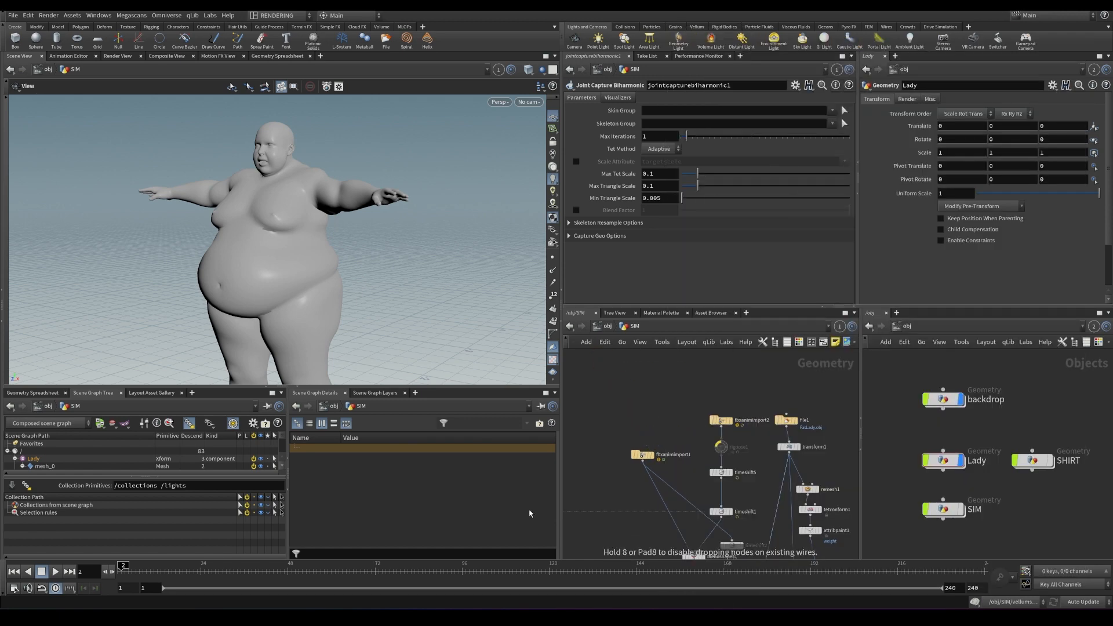
pyautogui.click(613, 502)
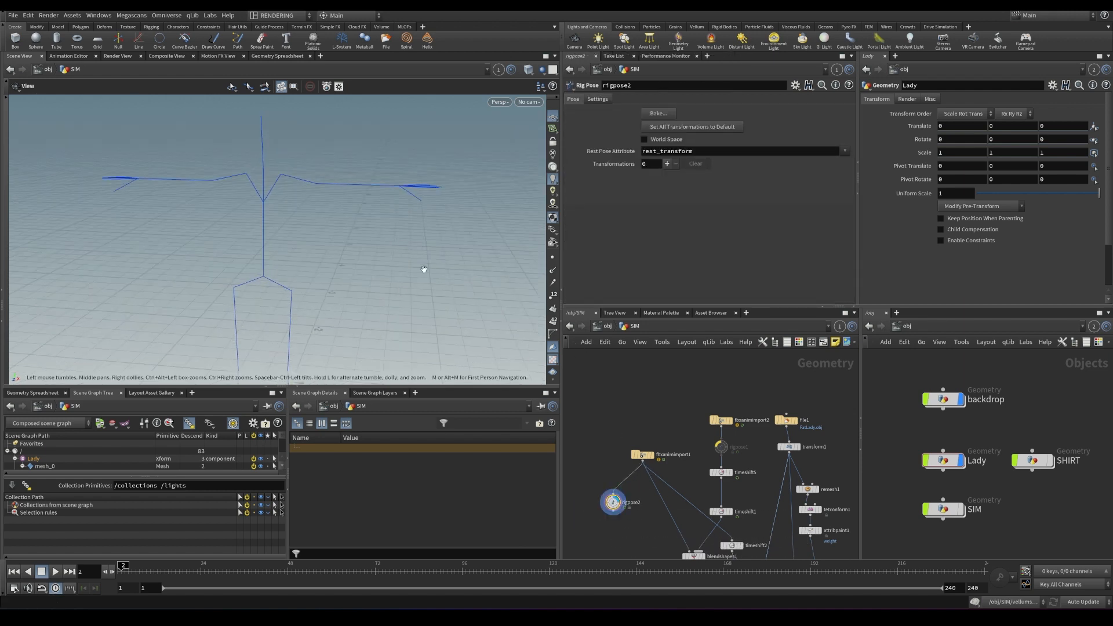
# - Try to rotate the skeleton's LeftForeArm joint with the Rig Pose handles, and undo the pose changes
pyautogui.press('Return')
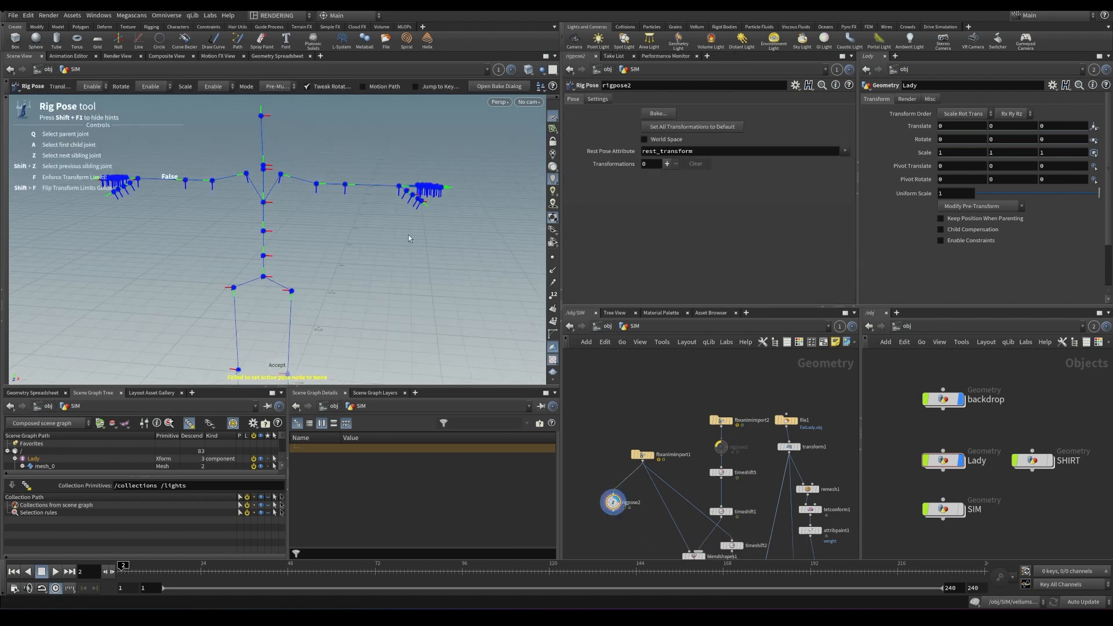
pyautogui.click(345, 184)
pyautogui.click(380, 141)
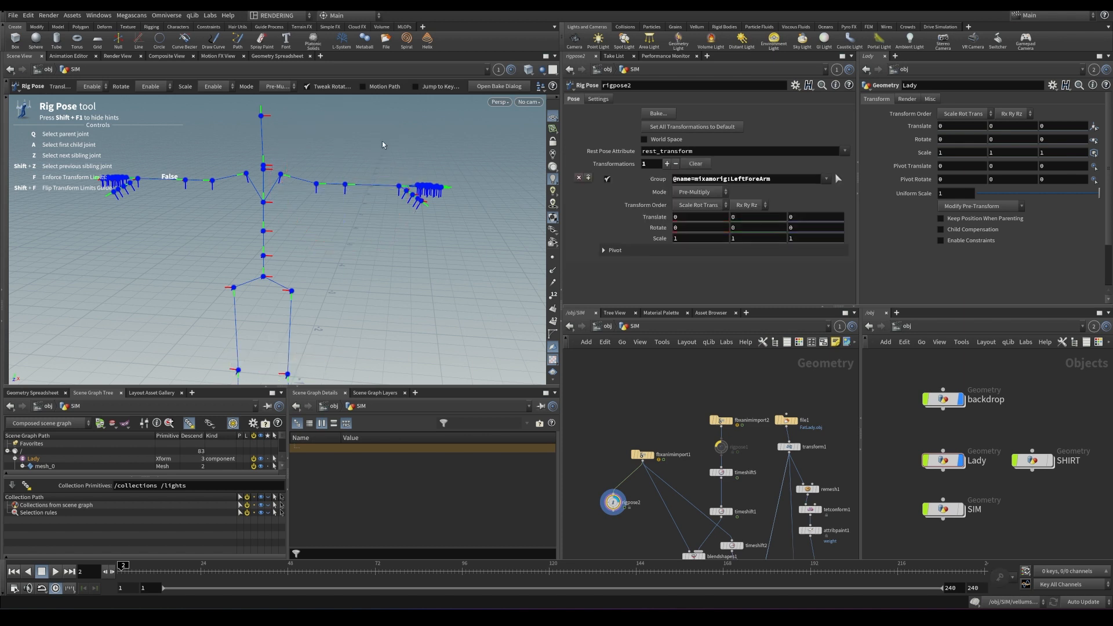
pyautogui.click(346, 184)
pyautogui.click(385, 148)
pyautogui.click(346, 185)
pyautogui.moveTo(407, 169); pyautogui.dragTo(406, 152)
pyautogui.hotkey('ctrl', 'z')
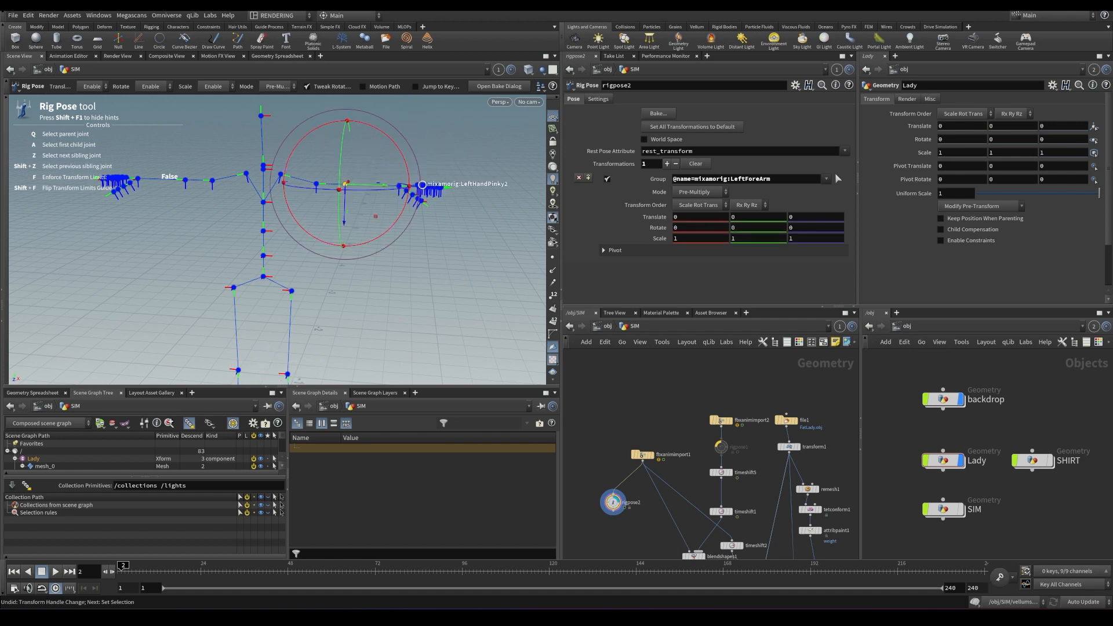
pyautogui.hotkey('ctrl', 'z')
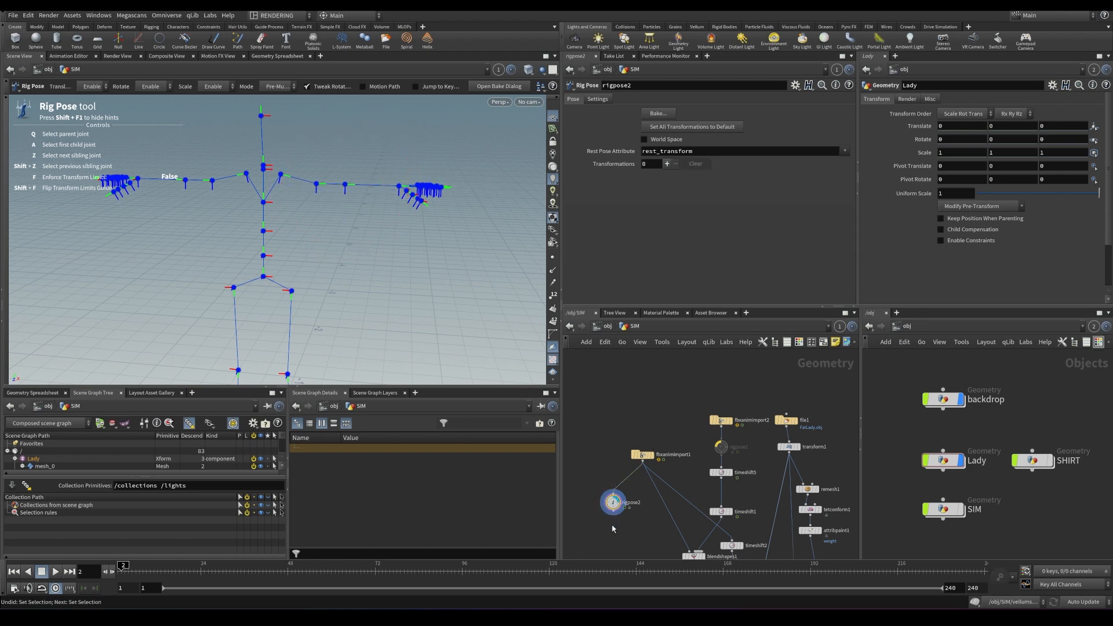
# - Remove the rigpose2 node, display the fbxanimimport1 skeleton, and save the scene
pyautogui.click(642, 455)
pyautogui.hotkey('ctrl', 's')
# - Add a Line node beside fbxanimimport1 in the SIM network
pyautogui.press('Tab')
pyautogui.write('li')
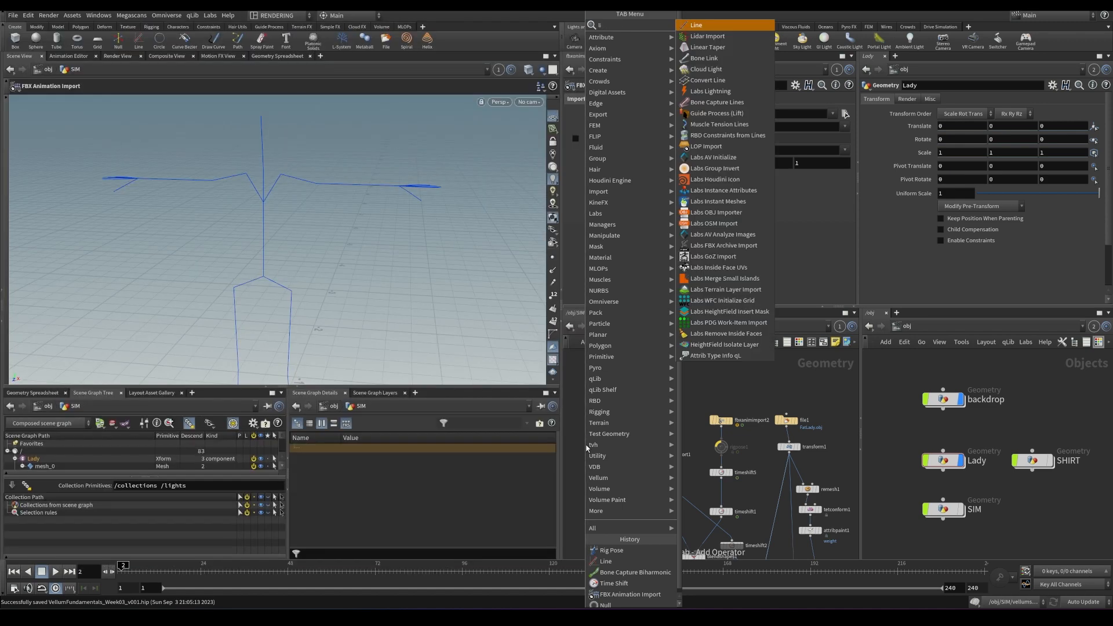
pyautogui.press('Return')
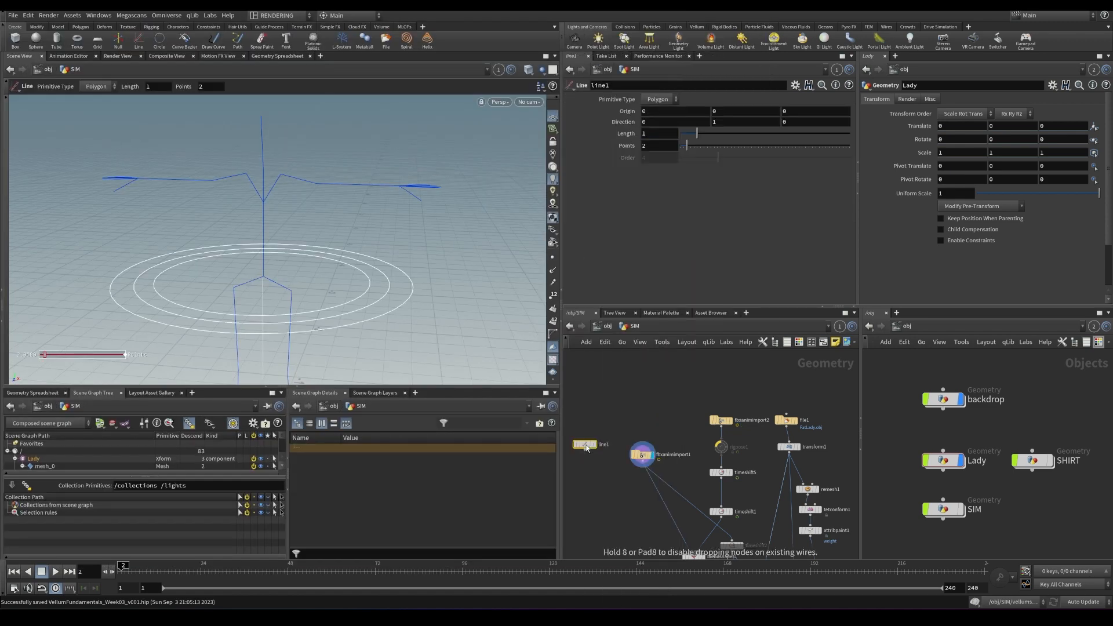
# - Display the line1 node and set its length to 4.02 with 7 points
pyautogui.click(587, 447)
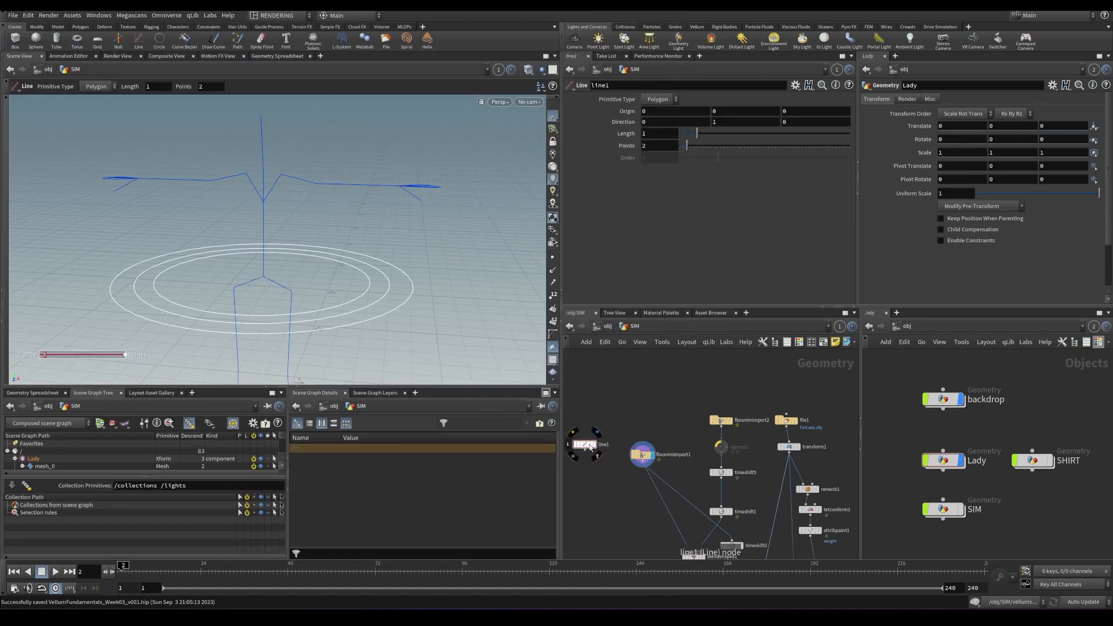
pyautogui.click(593, 445)
pyautogui.keyDown('alt'); pyautogui.moveTo(278, 232); pyautogui.dragTo(514, 259); pyautogui.keyUp('alt')
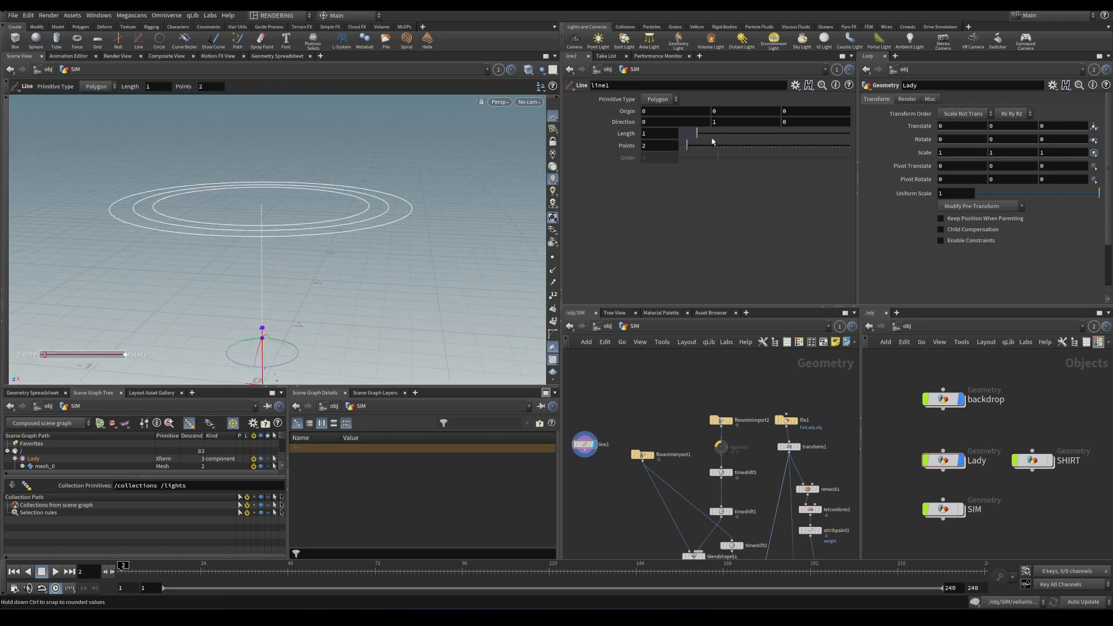
pyautogui.moveTo(697, 134); pyautogui.dragTo(748, 133)
pyautogui.moveTo(687, 145); pyautogui.dragTo(703, 146)
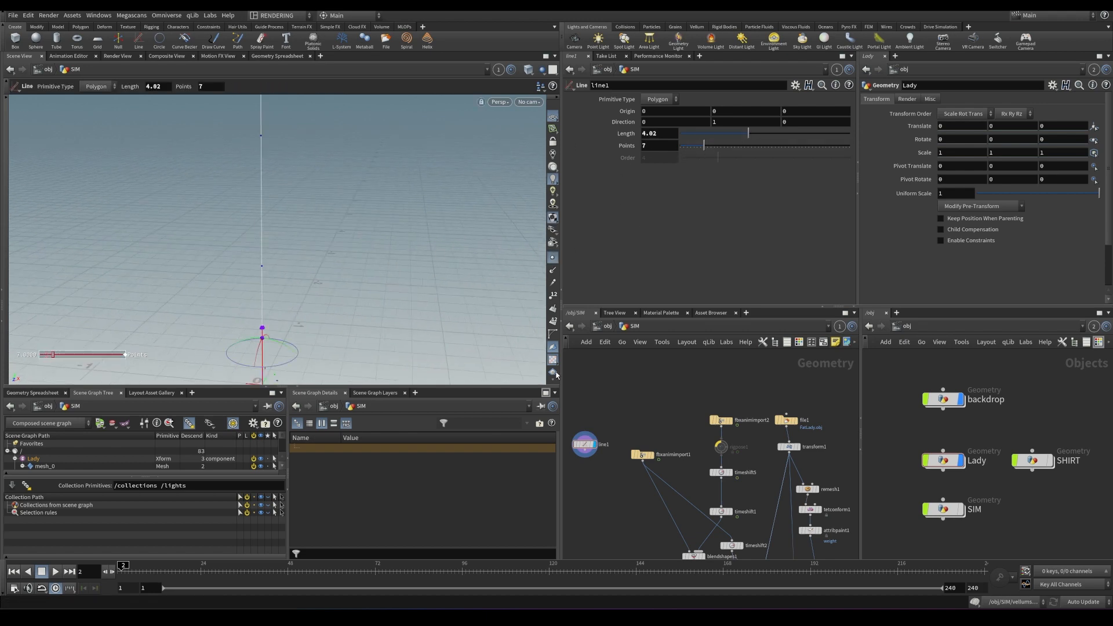
# - Add a Rig Pose node below line1 and display it
pyautogui.press('Tab')
pyautogui.write('rig pose')
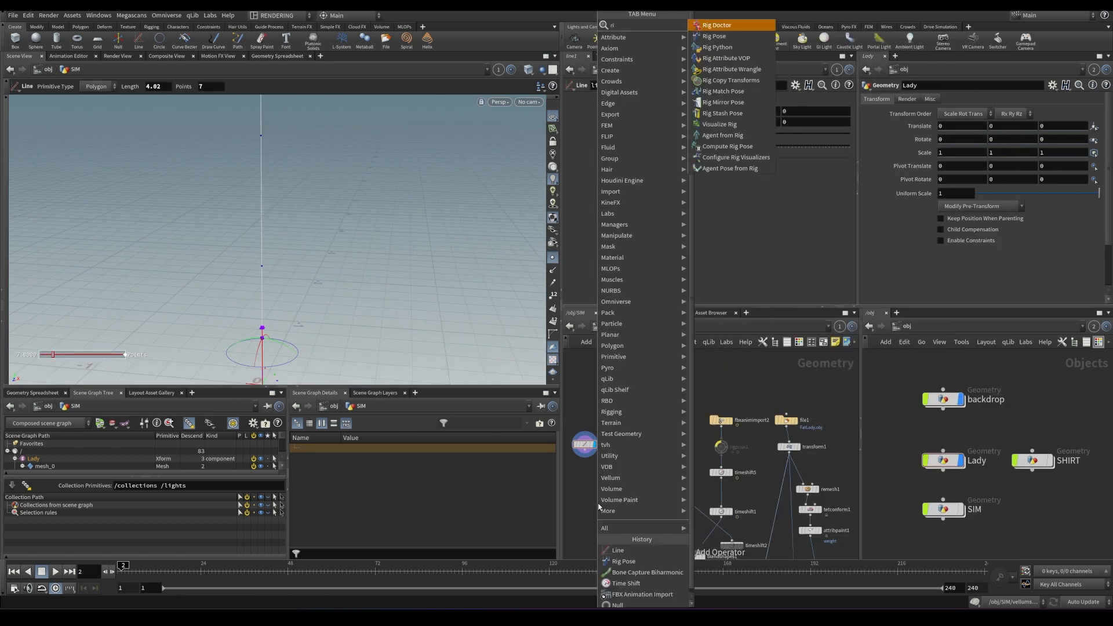
pyautogui.press('Return')
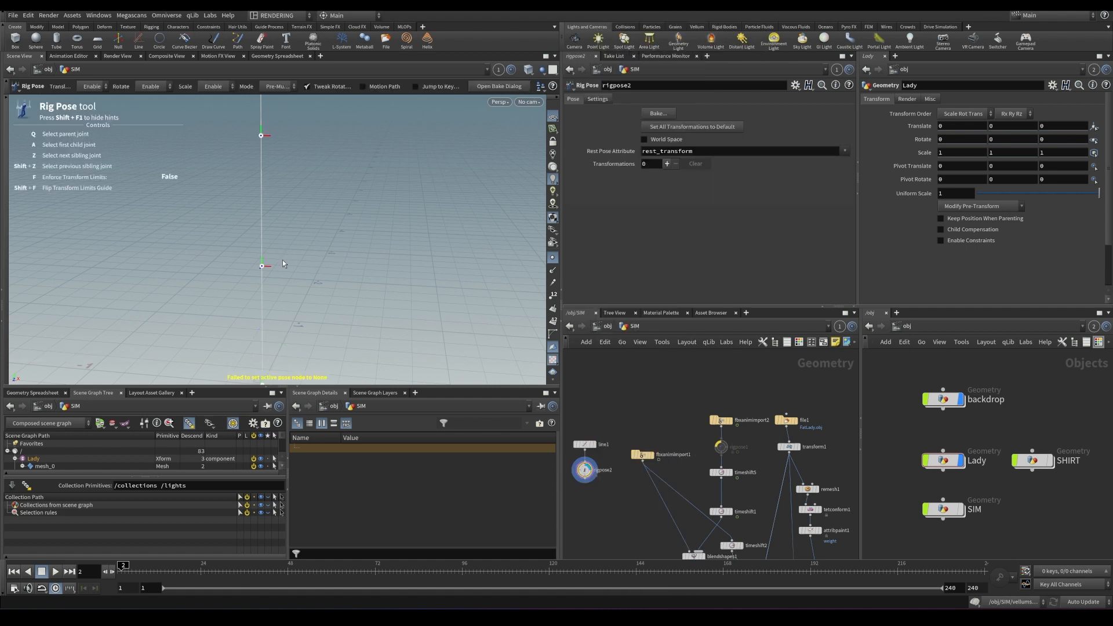
# - Bend the line into a posed chain by rotating its points as joints with the Rig Pose handles
pyautogui.click(262, 267)
pyautogui.moveTo(323, 252); pyautogui.dragTo(378, 259)
pyautogui.click(310, 159)
pyautogui.click(377, 257)
pyautogui.moveTo(303, 263); pyautogui.dragTo(400, 362)
# - Delete the line1 and rigpose2 nodes together and save the scene
pyautogui.moveTo(597, 413); pyautogui.dragTo(571, 500)
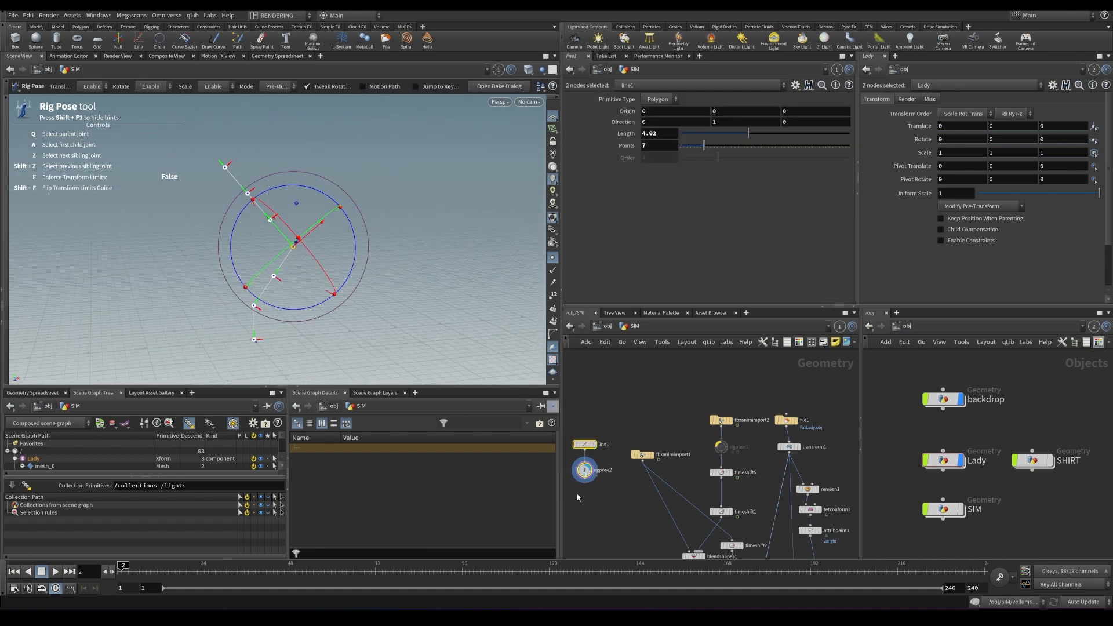
pyautogui.press('Delete')
pyautogui.hotkey('ctrl', 's')
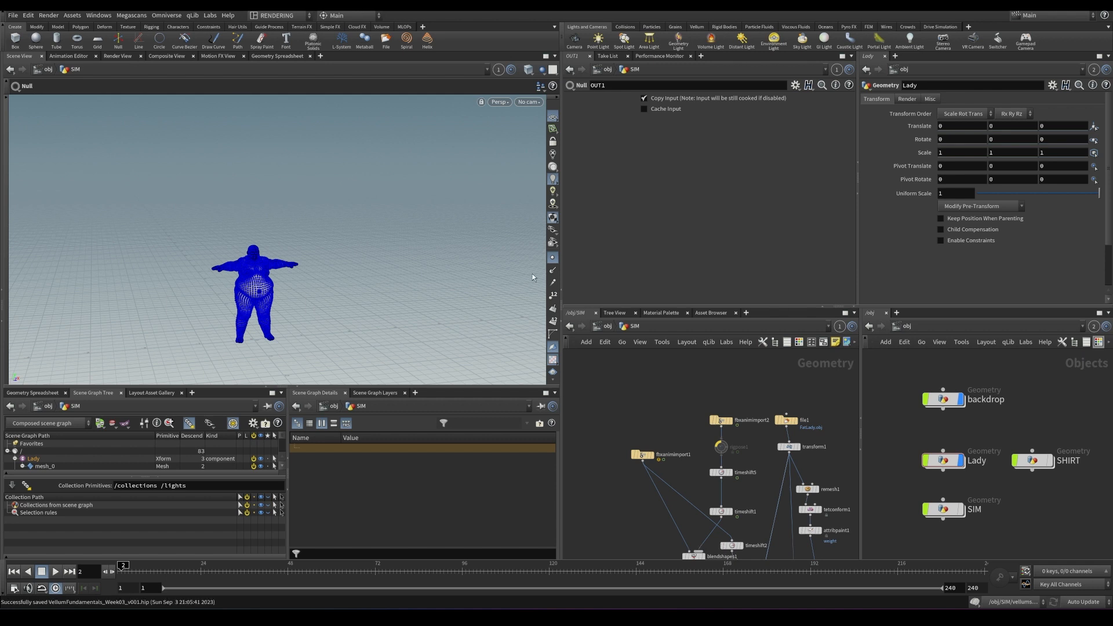
# - Examine the character mesh from several angles and distances in the viewport
pyautogui.press('Escape')
pyautogui.moveTo(272, 322); pyautogui.dragTo(317, 326, button='right')
pyautogui.moveTo(215, 323); pyautogui.dragTo(280, 290)
pyautogui.moveTo(281, 291); pyautogui.dragTo(245, 308, button='right')
pyautogui.moveTo(226, 302)
pyautogui.mouseDown()
pyautogui.moveTo(273, 293)
pyautogui.moveTo(208, 310)
pyautogui.mouseUp()
pyautogui.moveTo(208, 311); pyautogui.dragTo(343, 227, button='right')
pyautogui.moveTo(343, 227); pyautogui.dragTo(274, 305)
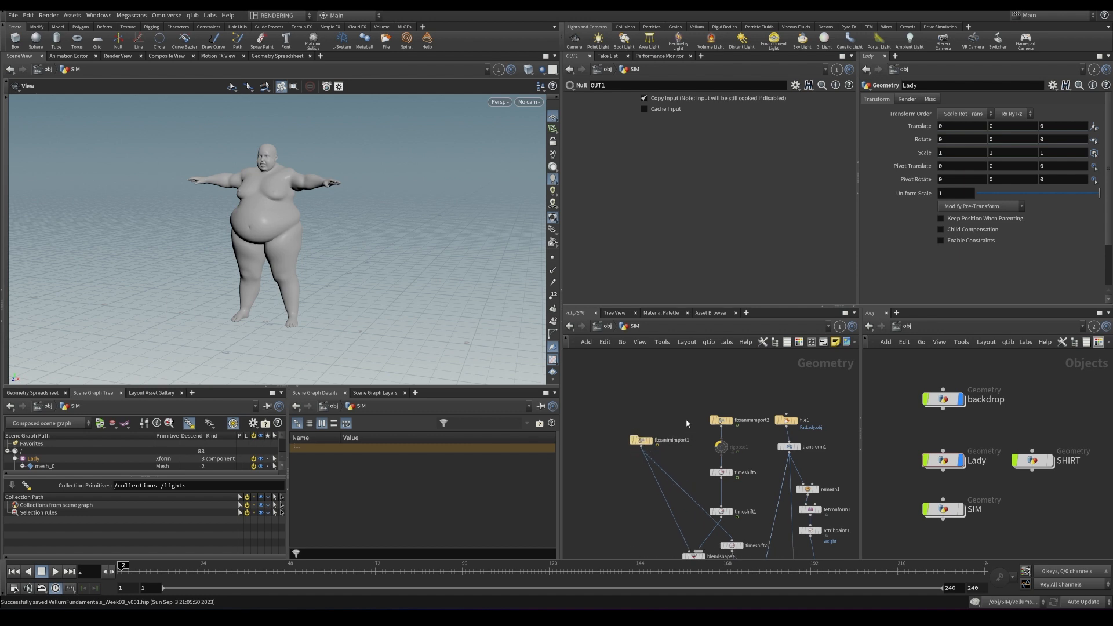
pyautogui.moveTo(674, 440); pyautogui.dragTo(616, 380, button='middle')
pyautogui.moveTo(670, 377); pyautogui.dragTo(671, 377)
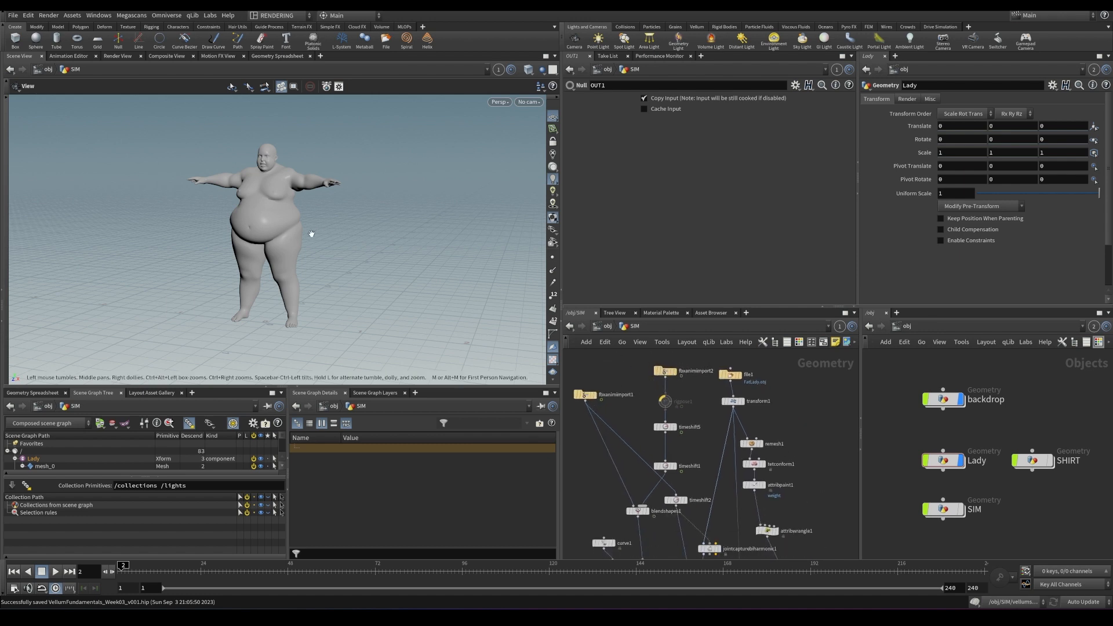
pyautogui.moveTo(315, 235); pyautogui.dragTo(366, 246, button='middle')
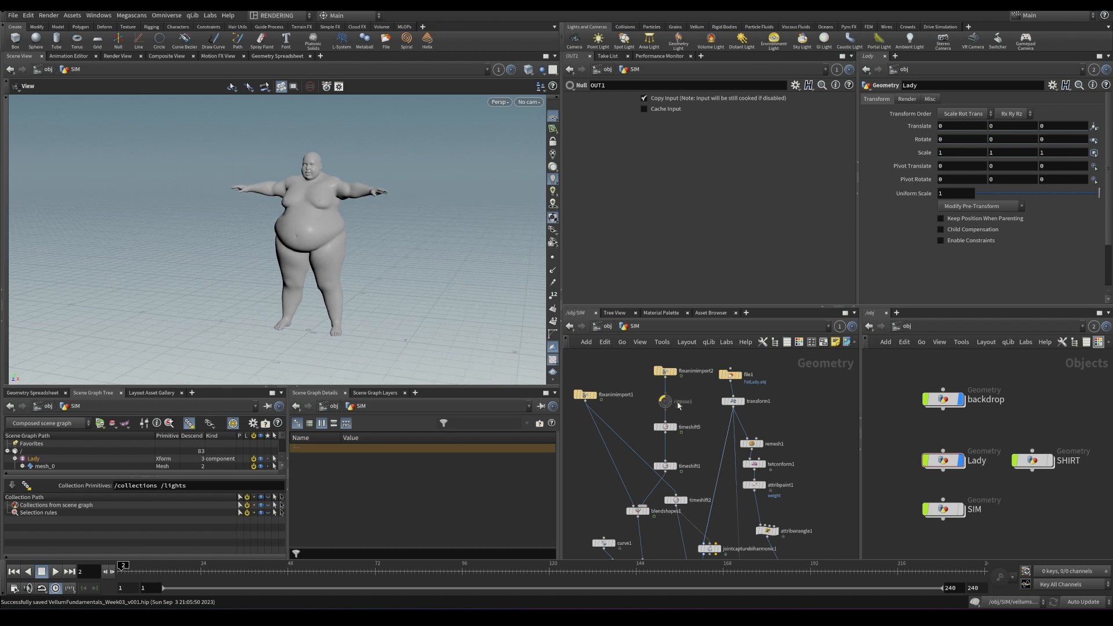
# - Re-enable the bypassed rigpose1 node below fbxanimimport2 and display its posed skeleton
pyautogui.moveTo(630, 367); pyautogui.dragTo(661, 409, button='middle')
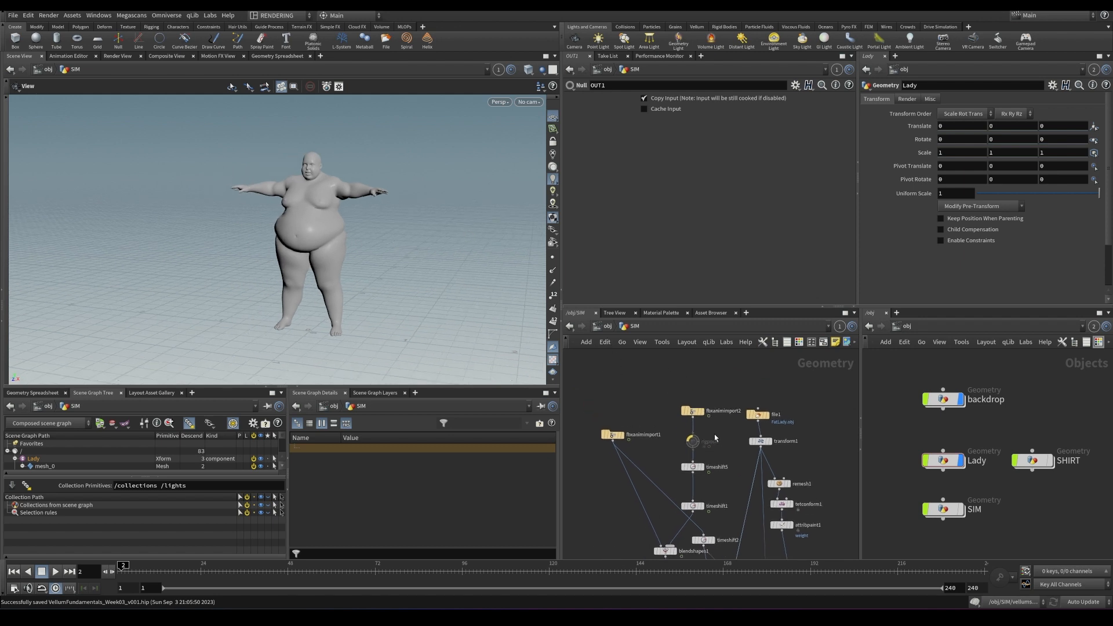
pyautogui.click(697, 441)
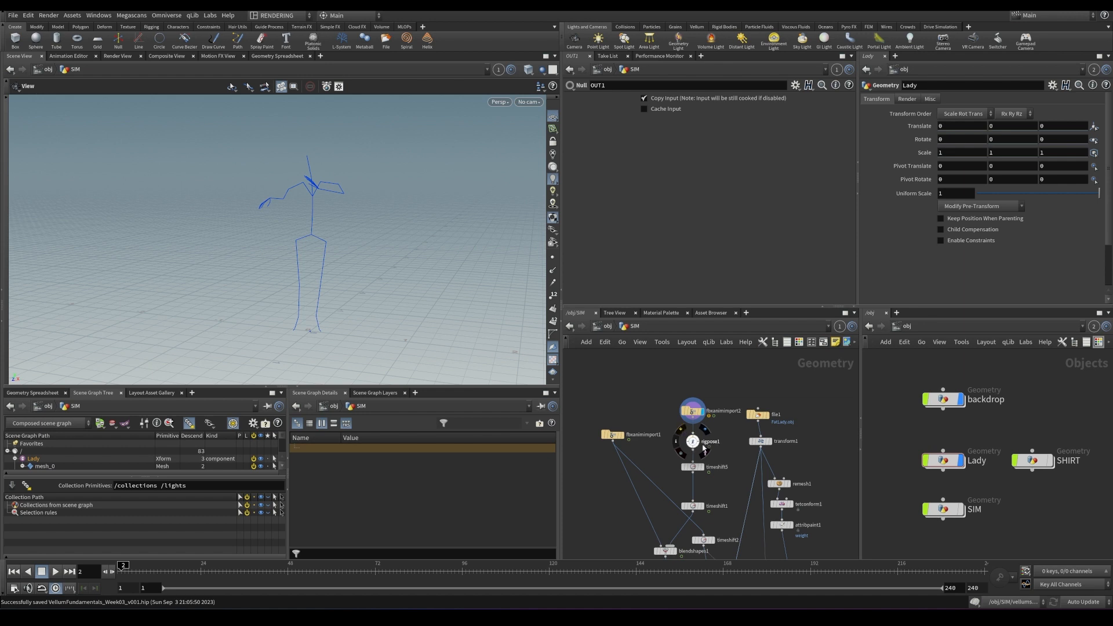
pyautogui.click(704, 430)
pyautogui.moveTo(298, 188); pyautogui.dragTo(348, 209)
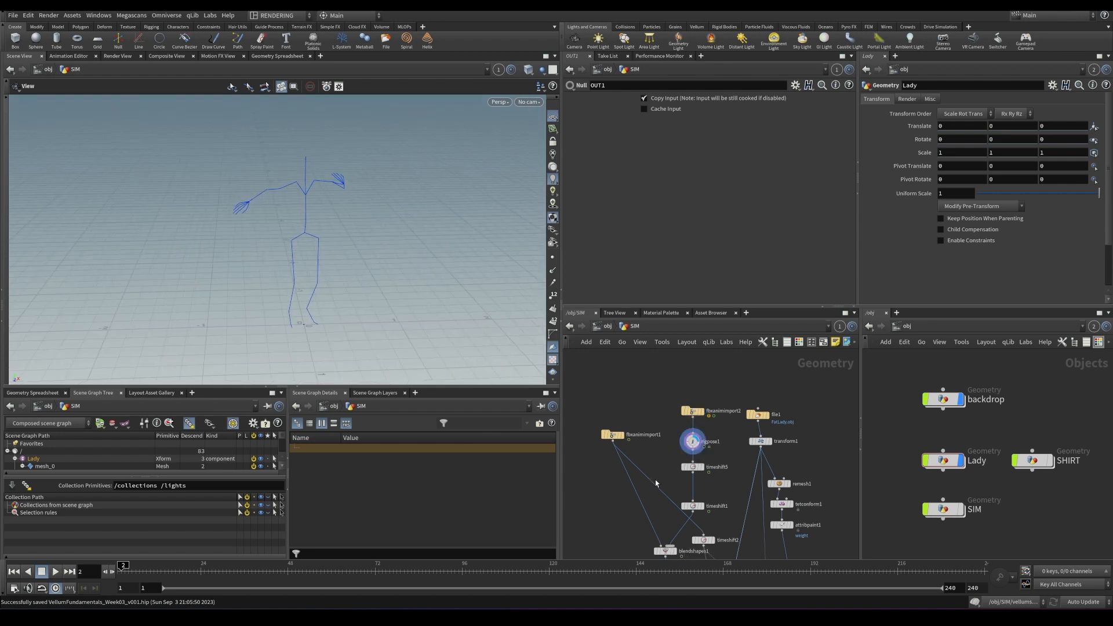
# - Display the bonedeform1 result and play back the deformed character's animation
pyautogui.moveTo(655, 553); pyautogui.dragTo(644, 384, button='middle')
pyautogui.click(722, 492)
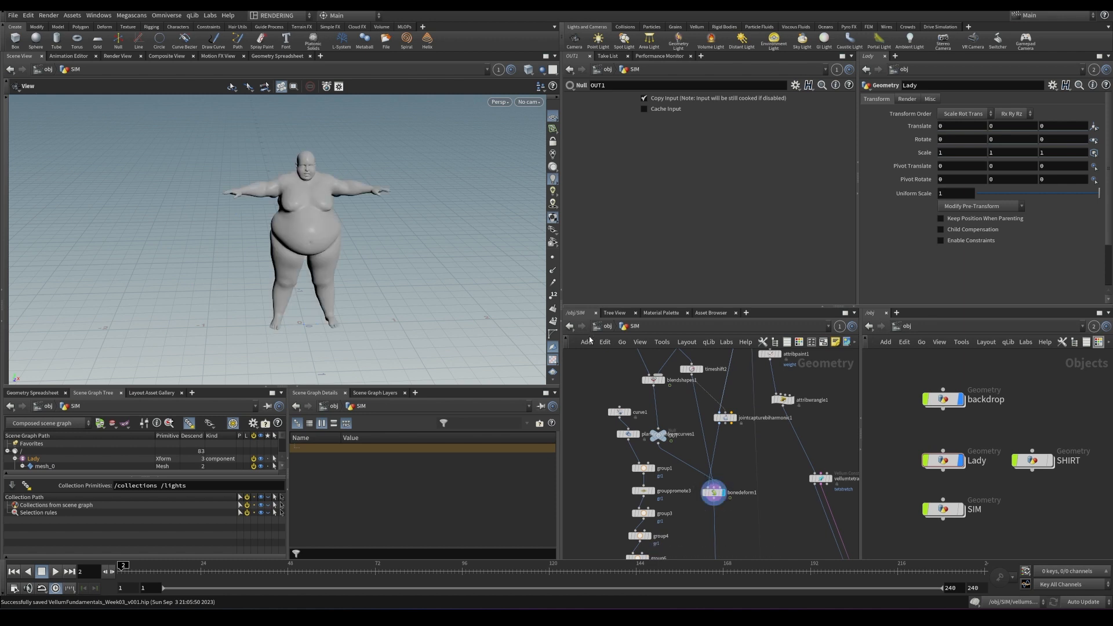
pyautogui.moveTo(719, 394); pyautogui.dragTo(720, 524, button='middle')
pyautogui.moveTo(324, 571); pyautogui.dragTo(447, 572)
pyautogui.moveTo(676, 395)
pyautogui.press('Up')
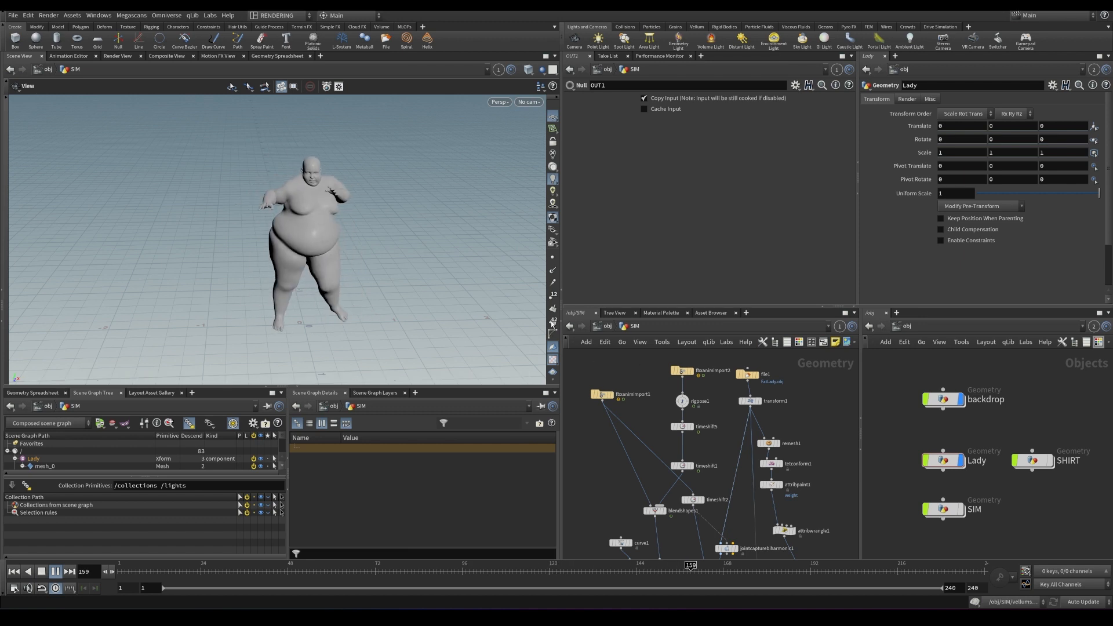
# - Stop playback, return to the first frame, and save the scene
pyautogui.press('Up')
pyautogui.hotkey('ctrl', 'Up')
pyautogui.hotkey('ctrl', 's')
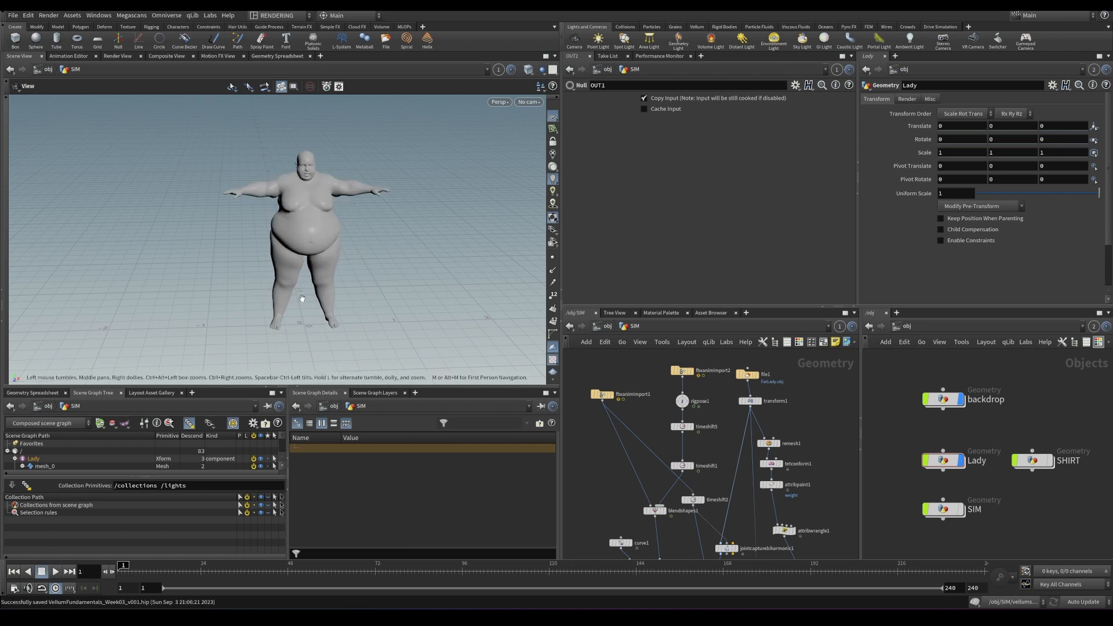
# - Display the OUT1 null below timeshift4 and play the timeline to check the rest-pose character
pyautogui.moveTo(287, 305); pyautogui.dragTo(266, 283)
pyautogui.moveTo(685, 524); pyautogui.dragTo(692, 427, button='middle')
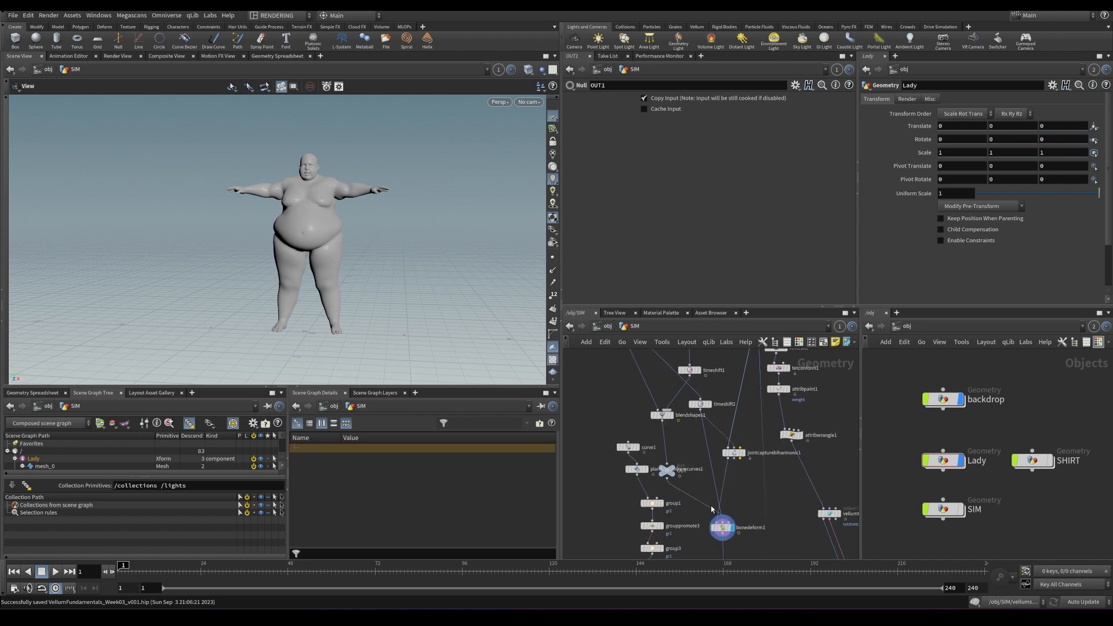
pyautogui.moveTo(715, 506); pyautogui.dragTo(701, 458, button='middle')
pyautogui.moveTo(709, 530); pyautogui.dragTo(684, 463, button='middle')
pyautogui.click(699, 483)
pyautogui.moveTo(318, 258); pyautogui.dragTo(342, 259)
pyautogui.press('Up')
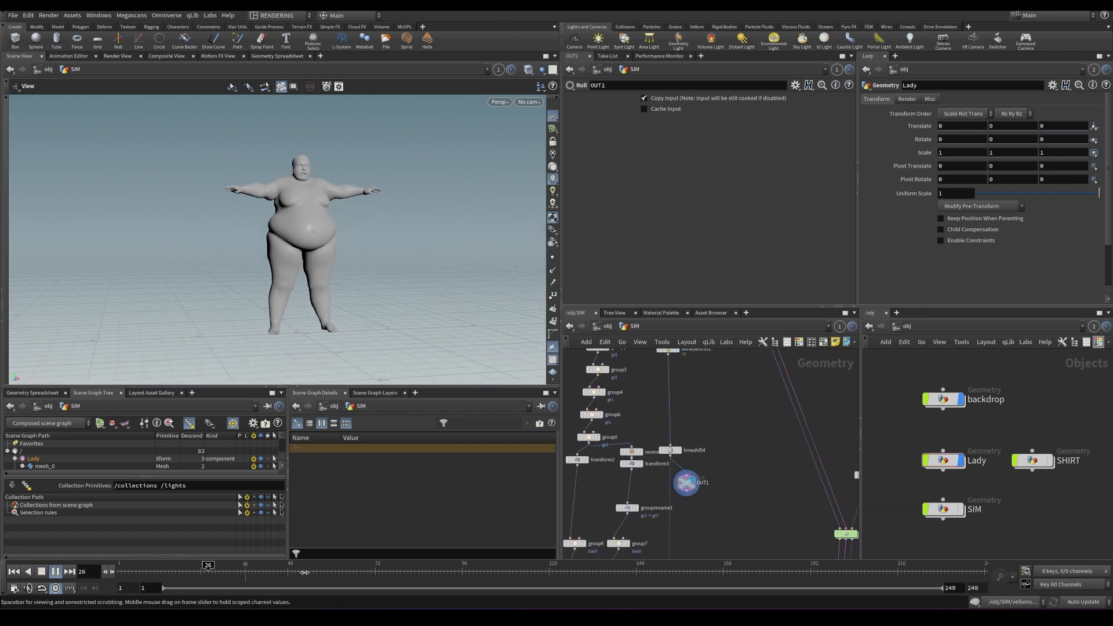
# - Display bonedeform1 again, play its animation, and return to the first frame
pyautogui.moveTo(674, 361); pyautogui.dragTo(678, 423, button='middle')
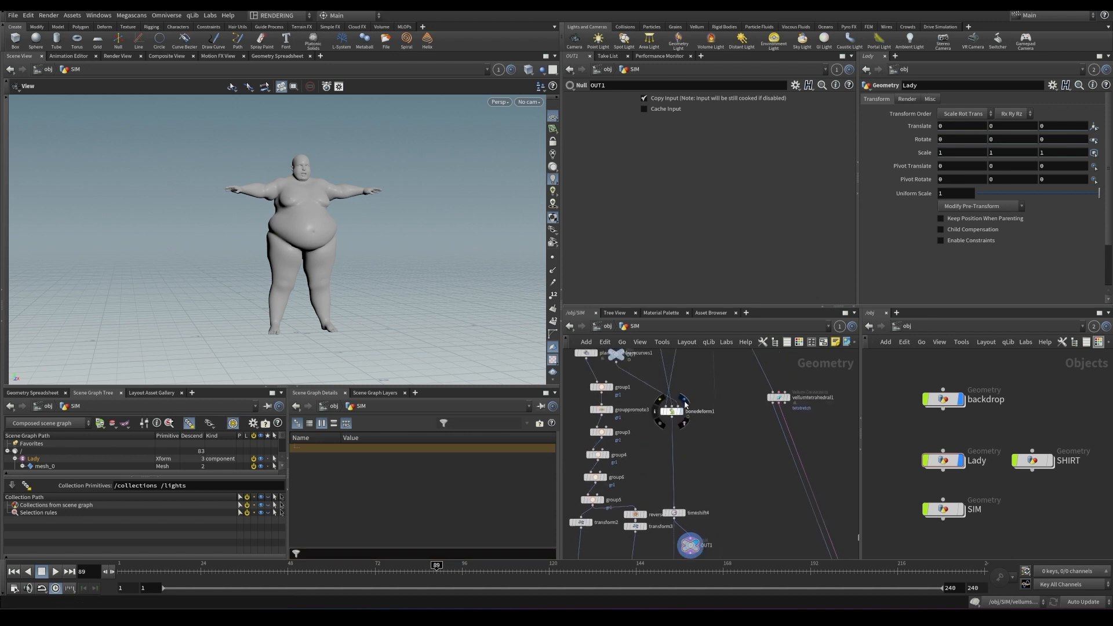
pyautogui.click(681, 411)
pyautogui.press('Up')
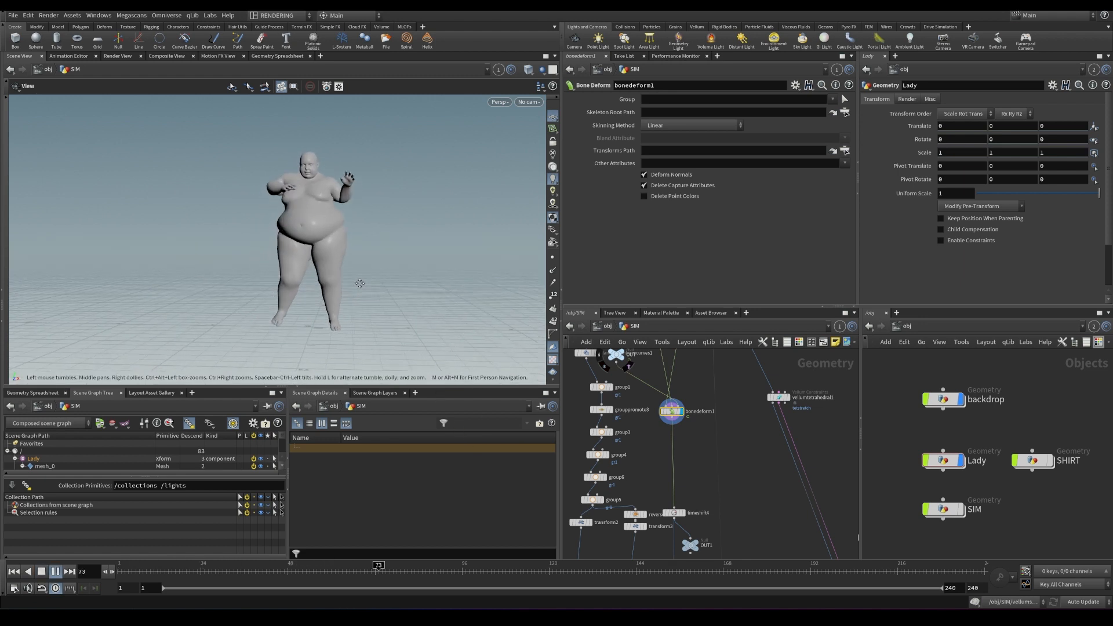
pyautogui.moveTo(361, 244); pyautogui.dragTo(305, 247)
pyautogui.hotkey('ctrl', 'Up')
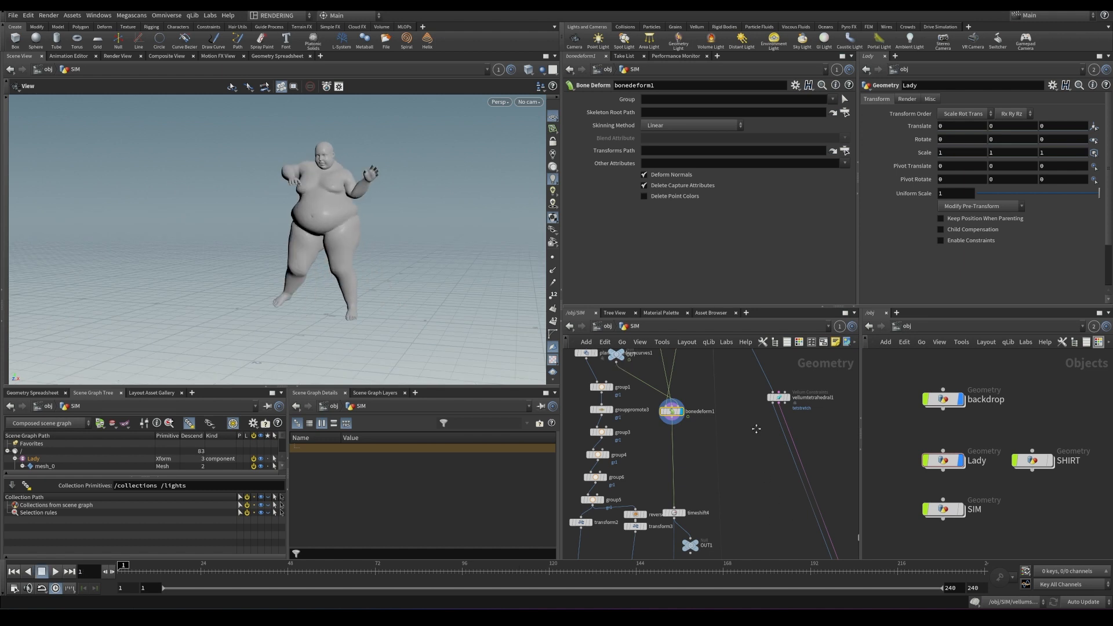
# - Display the vellumpostprocess1 result and play back the simulated character, viewing the body from close up and farther away
pyautogui.moveTo(765, 477); pyautogui.dragTo(723, 419, button='middle')
pyautogui.click(793, 493)
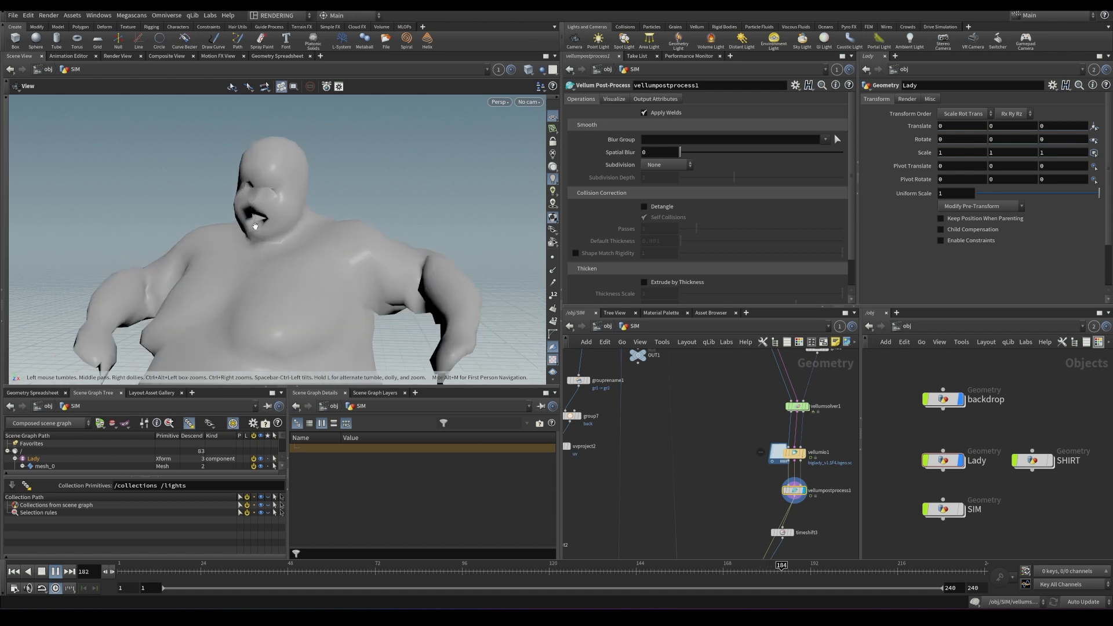
pyautogui.hotkey('ctrl', 'Up')
pyautogui.moveTo(340, 243); pyautogui.dragTo(311, 234, button='right')
pyautogui.moveTo(363, 177); pyautogui.dragTo(349, 211, button='right')
pyautogui.press('Up')
pyautogui.moveTo(349, 211); pyautogui.dragTo(253, 249)
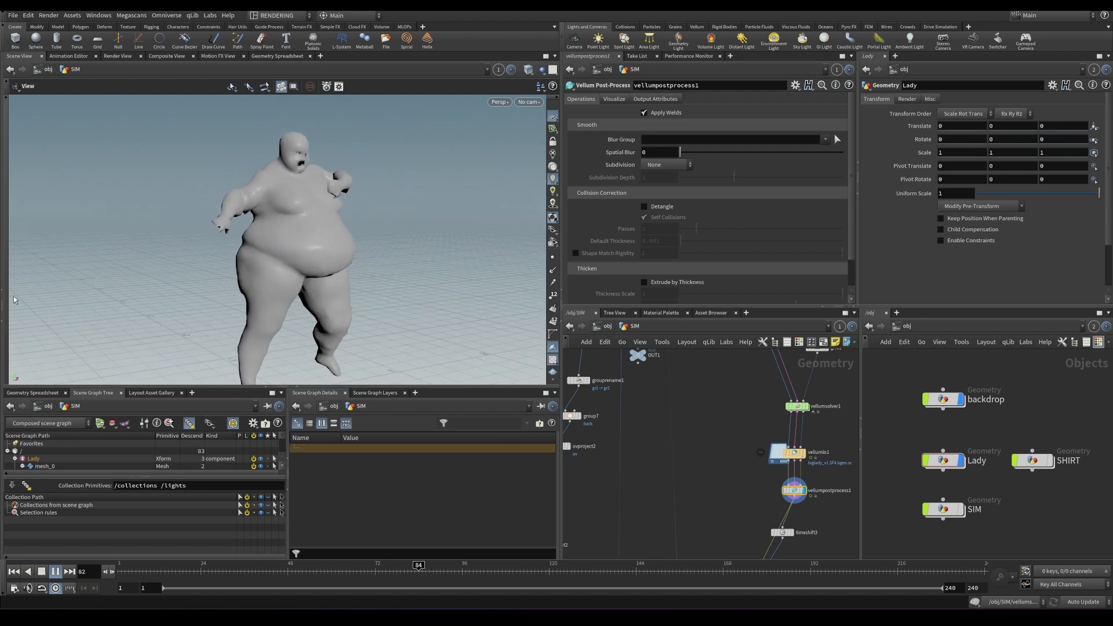
# - Display the file1 node that loads FatLady.obj and show its parameters
pyautogui.moveTo(727, 429); pyautogui.dragTo(721, 550, button='middle')
pyautogui.moveTo(728, 426); pyautogui.dragTo(728, 555, button='middle')
pyautogui.moveTo(728, 352); pyautogui.dragTo(731, 455, button='middle')
pyautogui.moveTo(714, 396); pyautogui.dragTo(755, 500, button='middle')
pyautogui.click(696, 426)
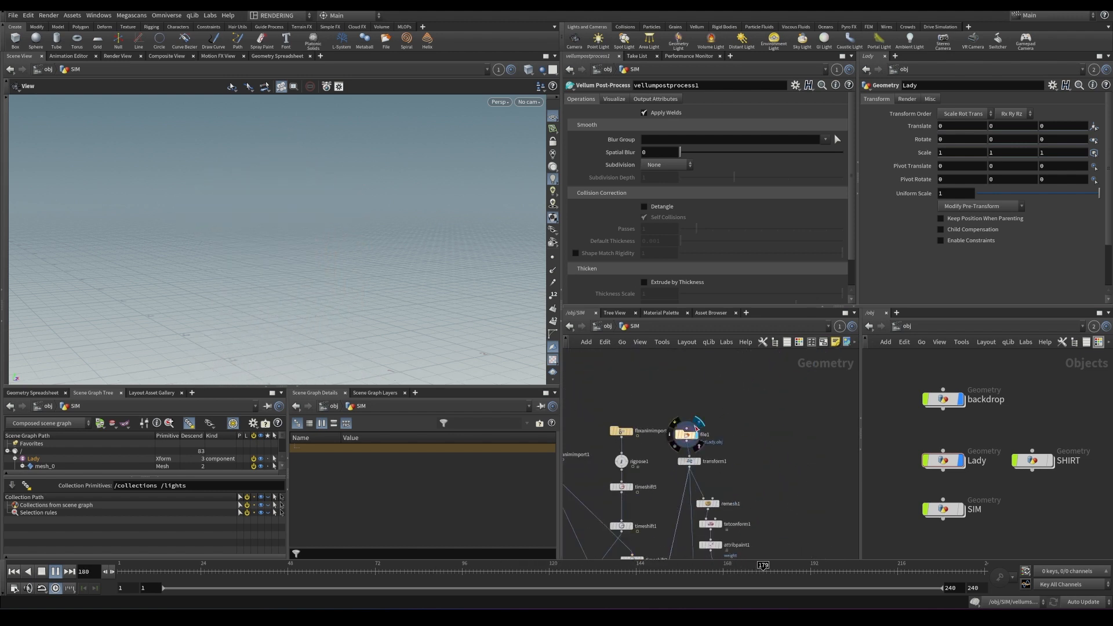
pyautogui.click(687, 435)
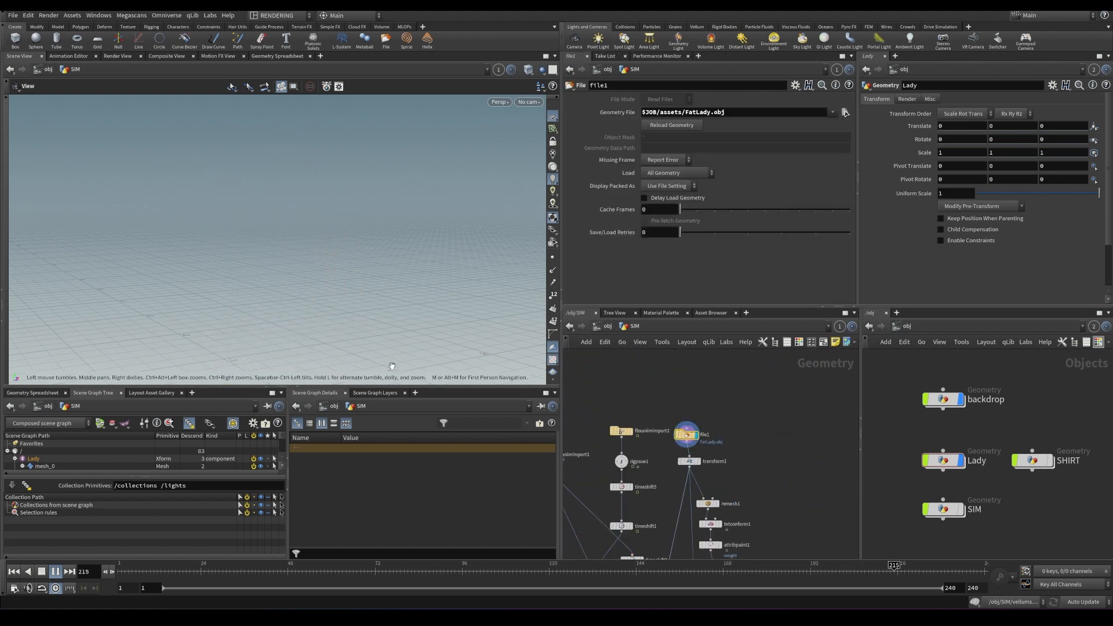
# - Display the transform1 mesh at frame 47 with wireframe over the shading, and save the scene
pyautogui.click(689, 461)
pyautogui.hotkey('ctrl', 's')
pyautogui.click(284, 571)
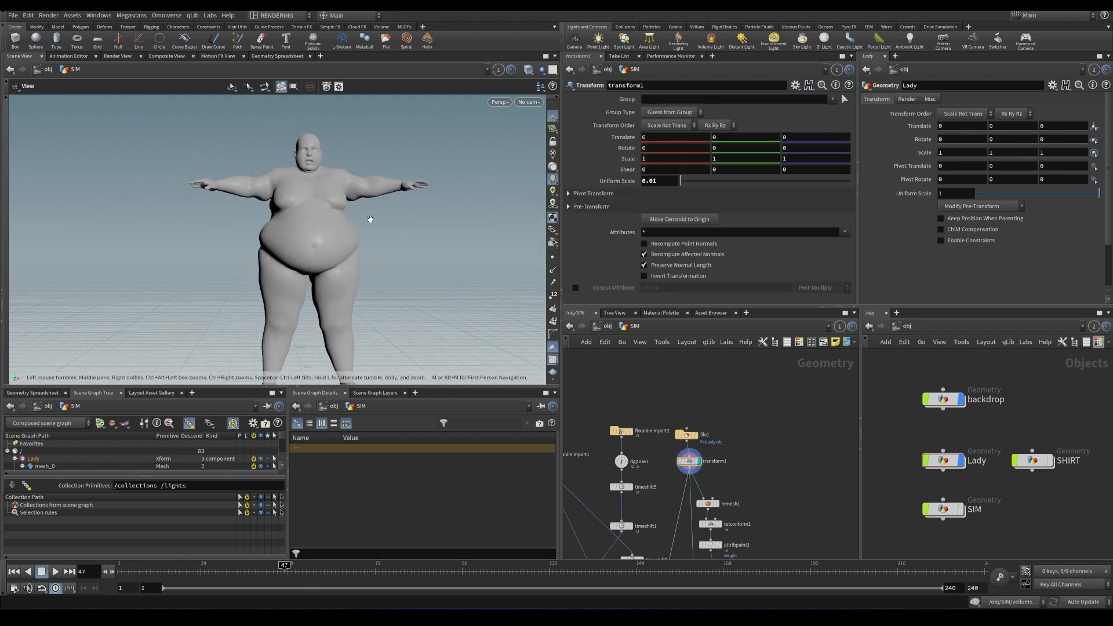
pyautogui.click(528, 70)
pyautogui.click(565, 200)
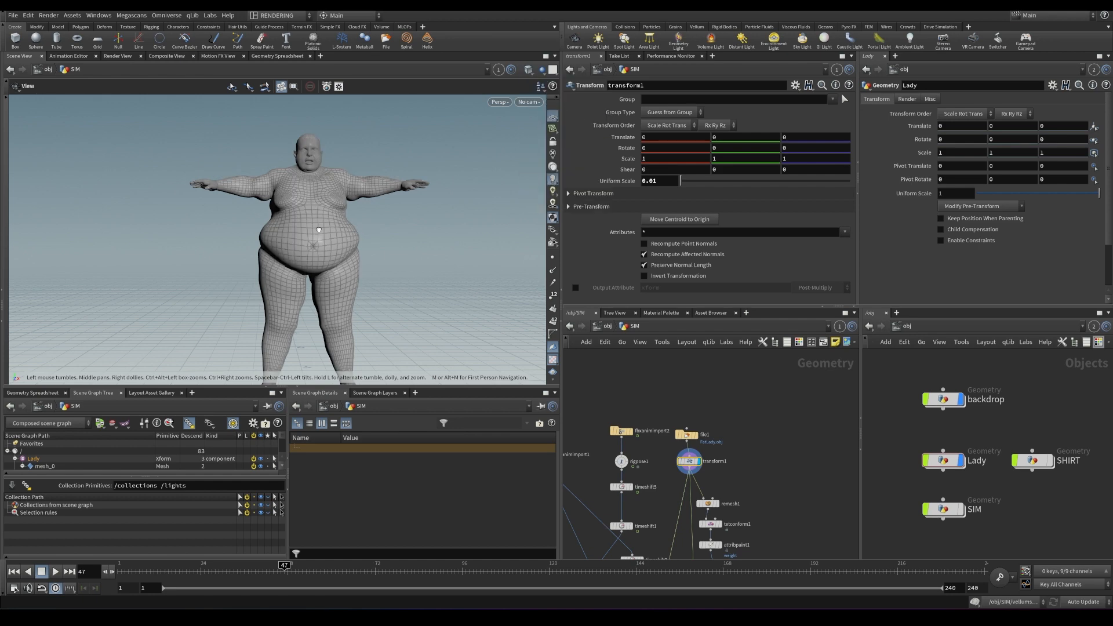
# - Examine the transform1 mesh's topology from several angles and check the node's geometry info
pyautogui.moveTo(272, 212); pyautogui.dragTo(289, 215)
pyautogui.moveTo(289, 215); pyautogui.dragTo(303, 251, button='middle')
pyautogui.moveTo(358, 189); pyautogui.dragTo(464, 171, button='right')
pyautogui.moveTo(299, 269); pyautogui.dragTo(252, 284)
pyautogui.moveTo(329, 357); pyautogui.dragTo(429, 264, button='middle')
pyautogui.moveTo(384, 212); pyautogui.dragTo(259, 287, button='right')
pyautogui.moveTo(359, 212); pyautogui.dragTo(378, 152)
pyautogui.moveTo(348, 172); pyautogui.dragTo(283, 222, button='middle')
pyautogui.moveTo(285, 220); pyautogui.dragTo(214, 286, button='right')
pyautogui.moveTo(278, 271); pyautogui.dragTo(328, 266)
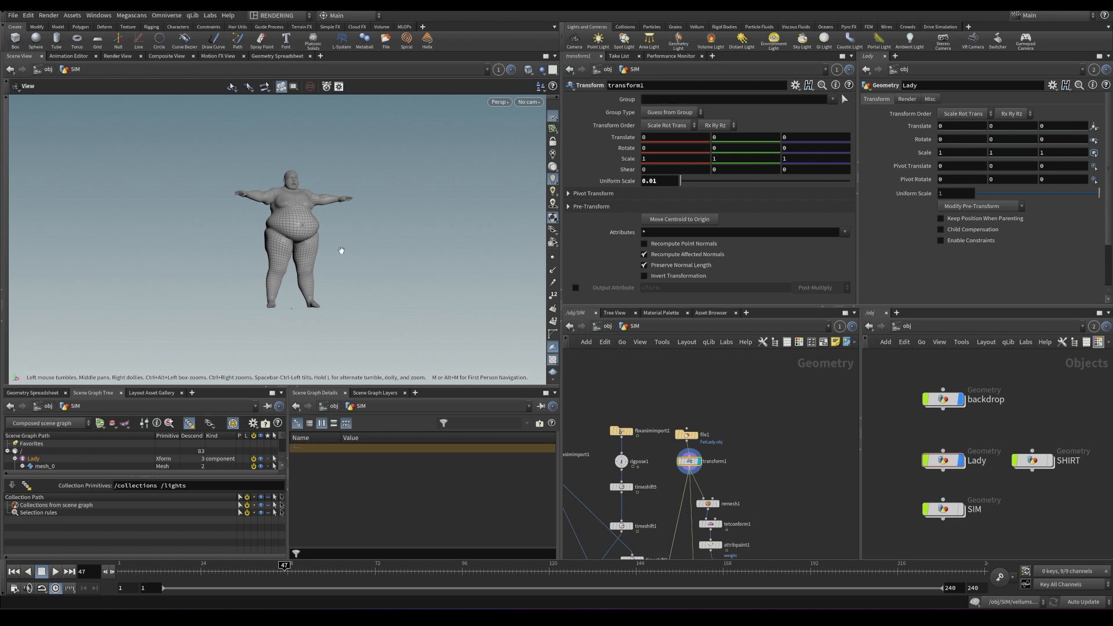
pyautogui.moveTo(347, 277); pyautogui.dragTo(351, 264)
pyautogui.middleClick(687, 464)
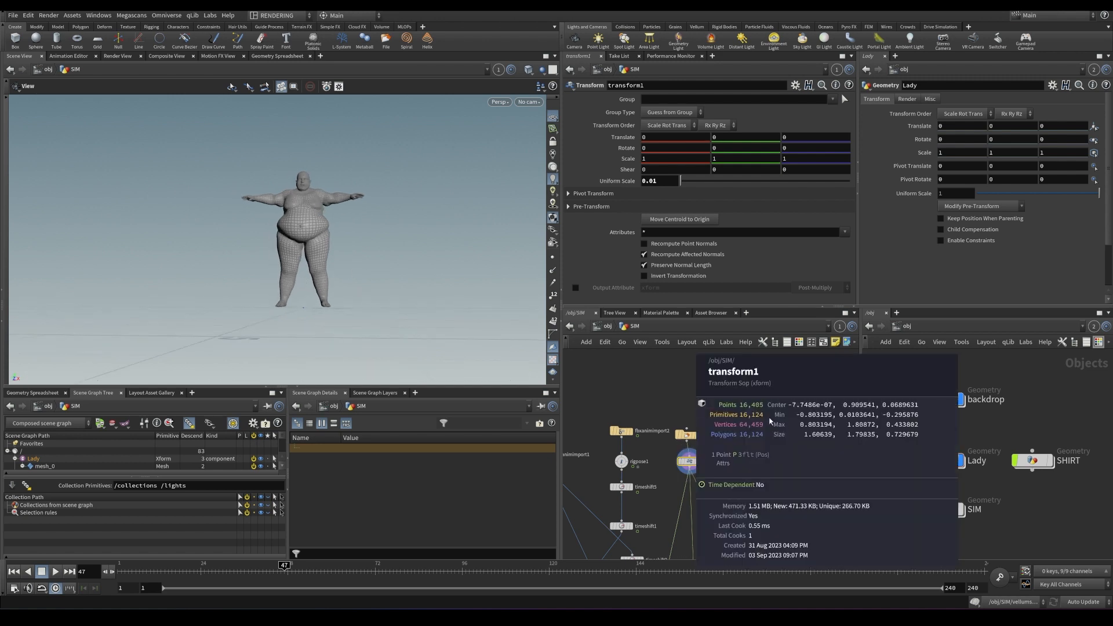
# - Display the remesh1 result and check its geometry info
pyautogui.moveTo(715, 504); pyautogui.dragTo(703, 423, button='middle')
pyautogui.click(698, 421)
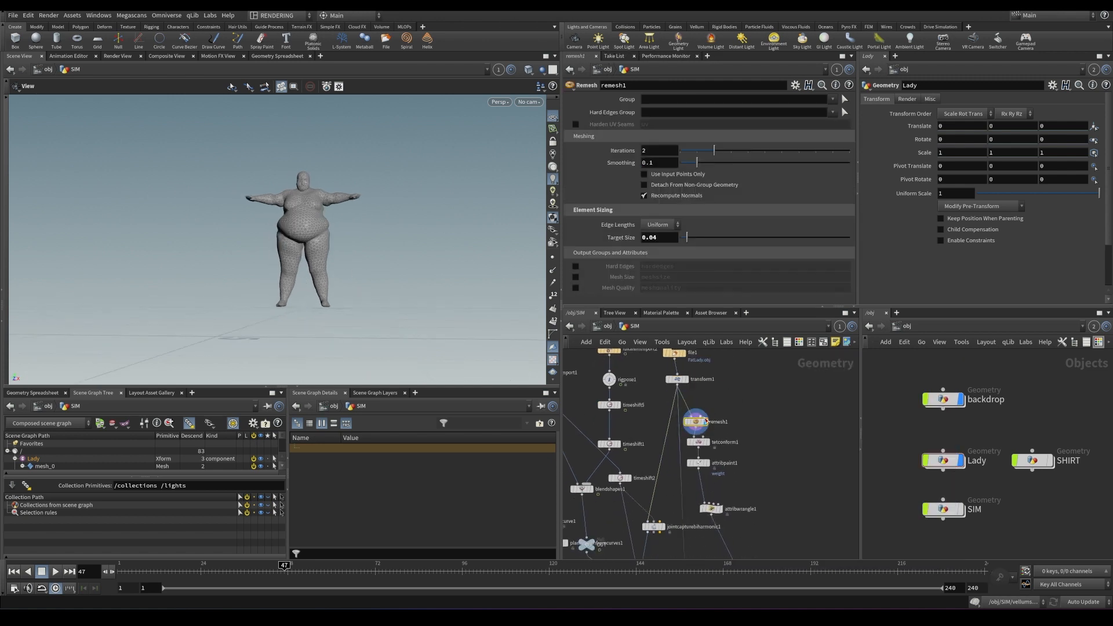
pyautogui.middleClick(701, 423)
# - Examine the remeshed character's triangle distribution from several angles and distances
pyautogui.moveTo(320, 248); pyautogui.dragTo(295, 221)
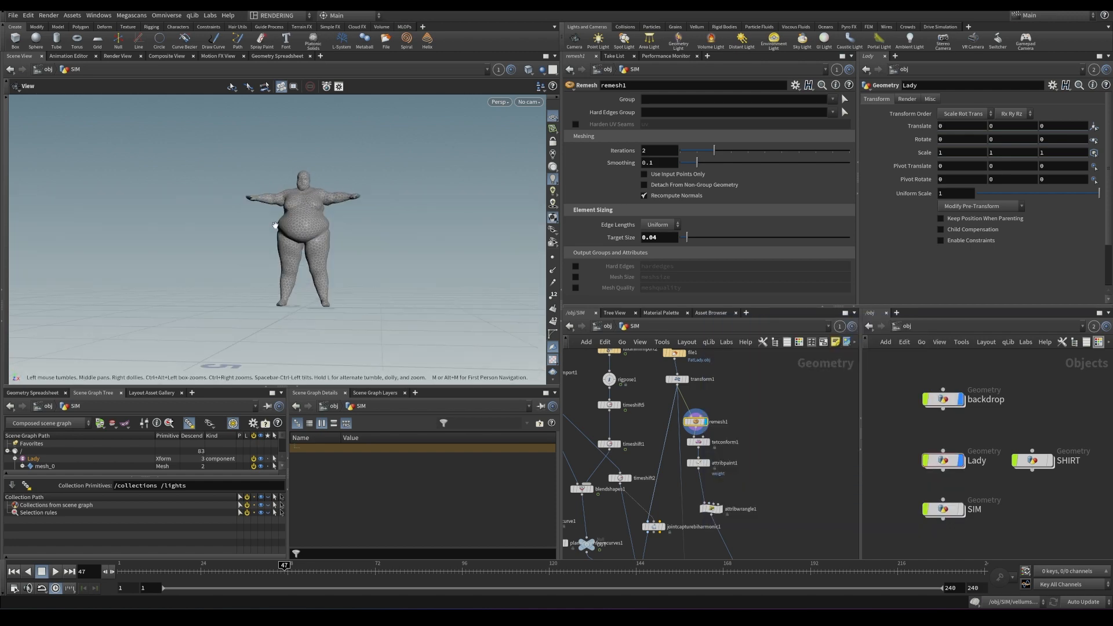
pyautogui.moveTo(253, 227); pyautogui.dragTo(293, 151, button='right')
pyautogui.moveTo(294, 154); pyautogui.dragTo(437, 228)
pyautogui.moveTo(304, 244); pyautogui.dragTo(180, 210)
pyautogui.moveTo(296, 193); pyautogui.dragTo(232, 249)
pyautogui.moveTo(232, 249); pyautogui.dragTo(124, 255, button='right')
pyautogui.moveTo(286, 219); pyautogui.dragTo(342, 162, button='right')
pyautogui.moveTo(275, 201); pyautogui.dragTo(236, 212, button='middle')
pyautogui.moveTo(236, 213); pyautogui.dragTo(200, 177)
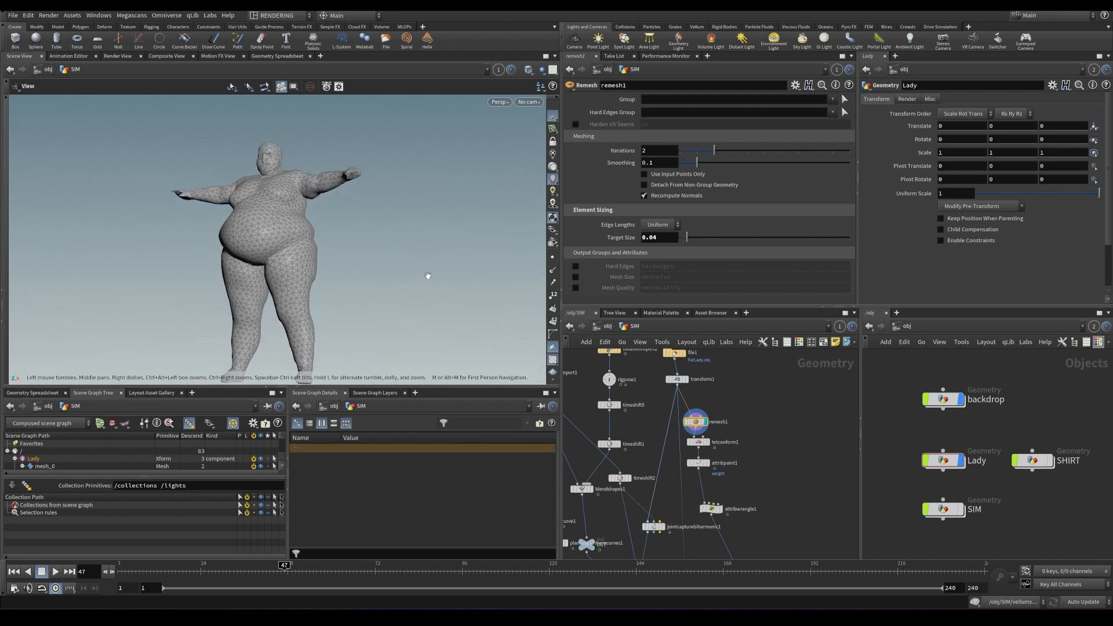
# - Display the tetconform1 mesh for close inspection and save the scene
pyautogui.scroll(5, 686, 448)
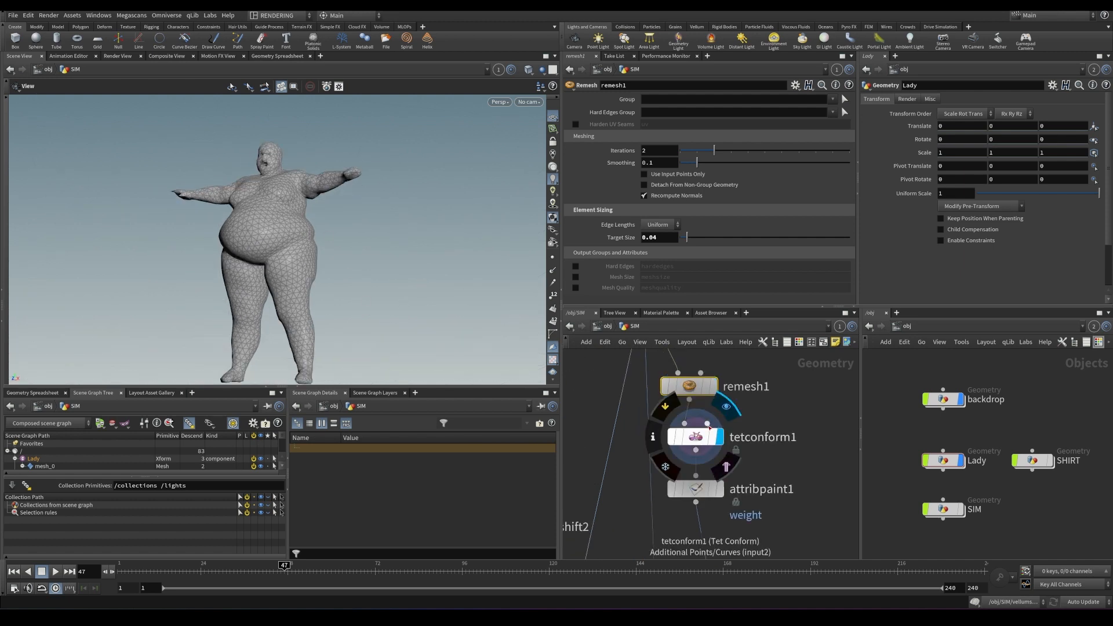
pyautogui.click(708, 444)
pyautogui.hotkey('ctrl', 's')
pyautogui.moveTo(261, 269); pyautogui.dragTo(375, 281)
pyautogui.moveTo(312, 247); pyautogui.dragTo(298, 234)
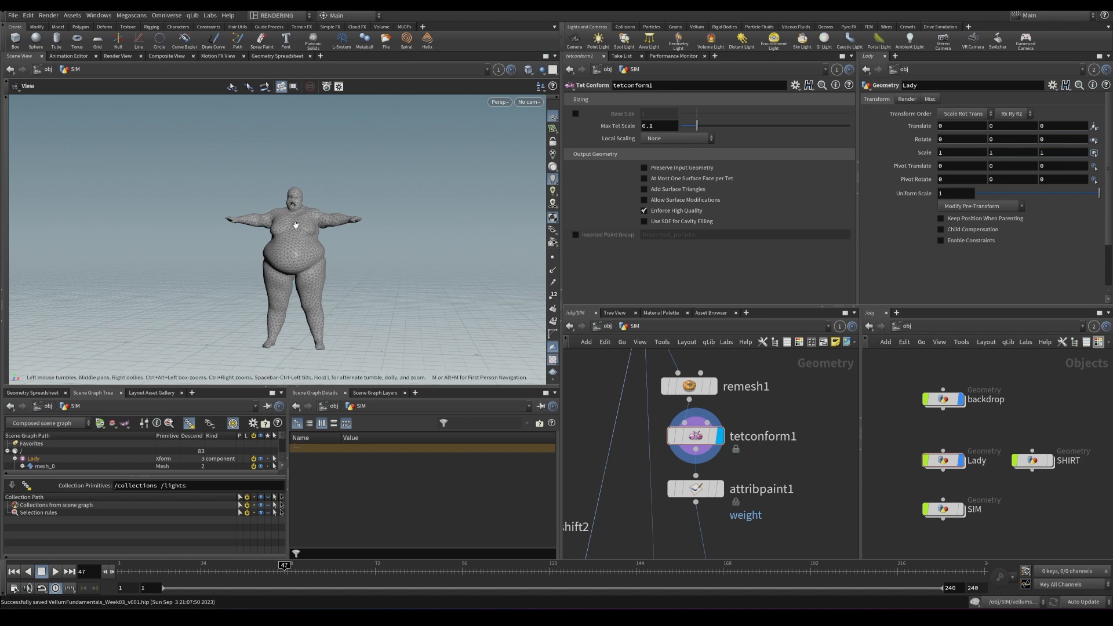
pyautogui.moveTo(315, 268); pyautogui.dragTo(243, 222)
pyautogui.moveTo(310, 259); pyautogui.dragTo(492, 168, button='right')
pyautogui.moveTo(464, 255); pyautogui.dragTo(278, 232)
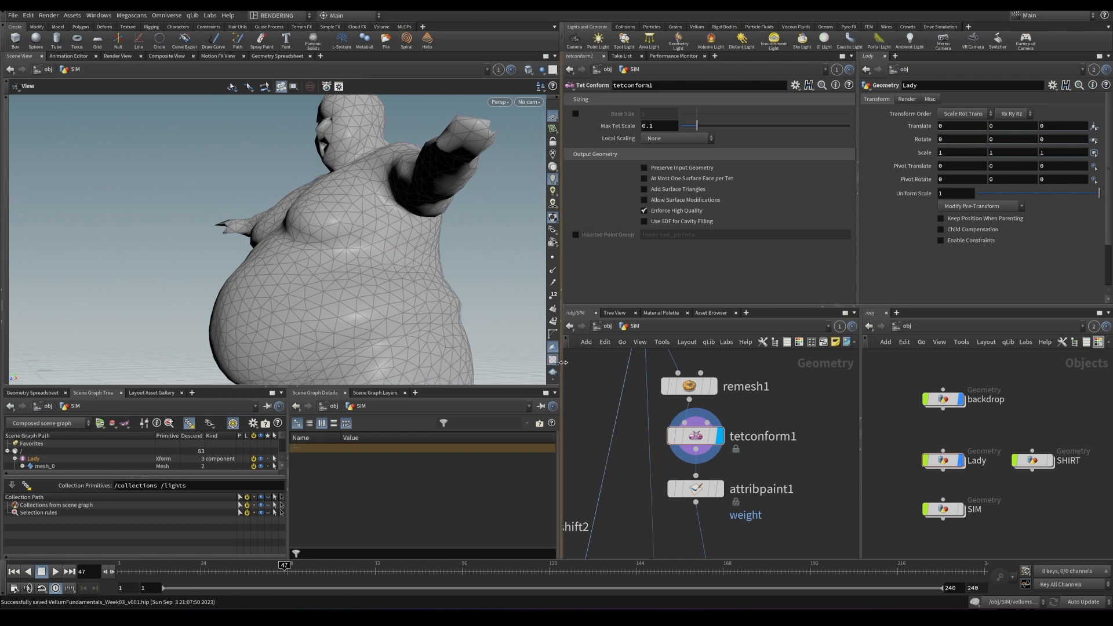
# - Add a FEM Validate node fed by tetconform1 and display its mesh quality result on the whole character
pyautogui.press('Tab')
pyautogui.write('fem')
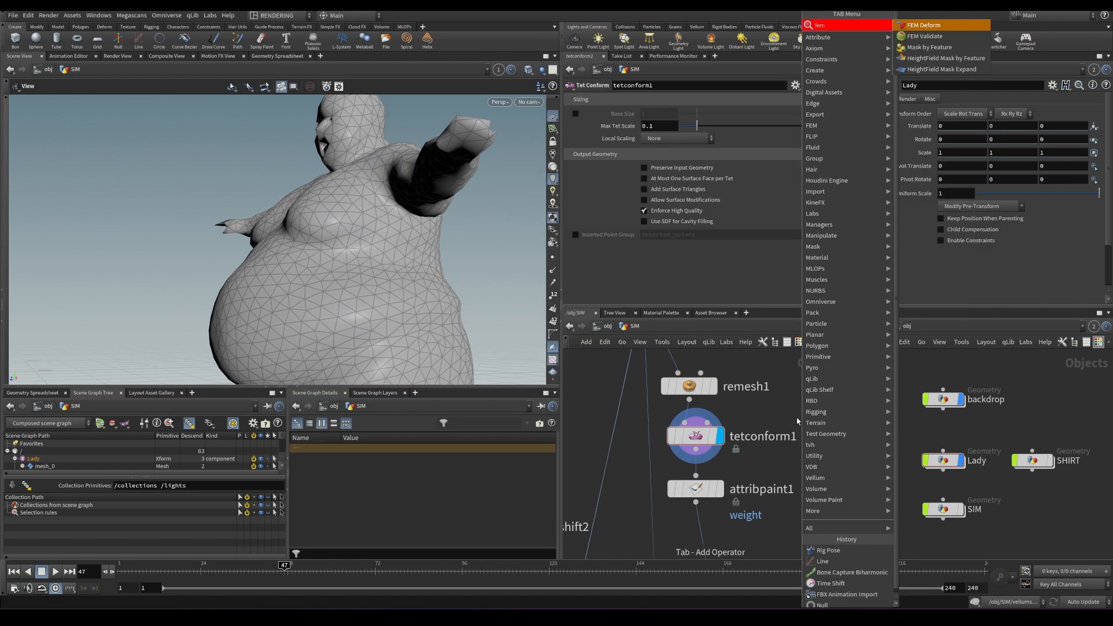
pyautogui.press('Return')
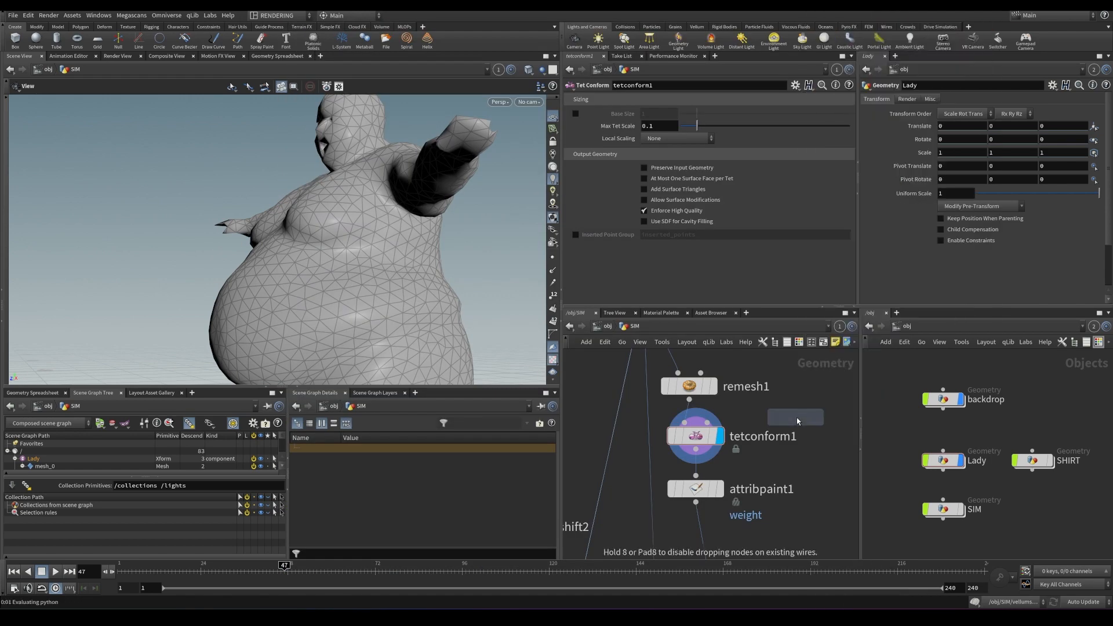
pyautogui.click(798, 446)
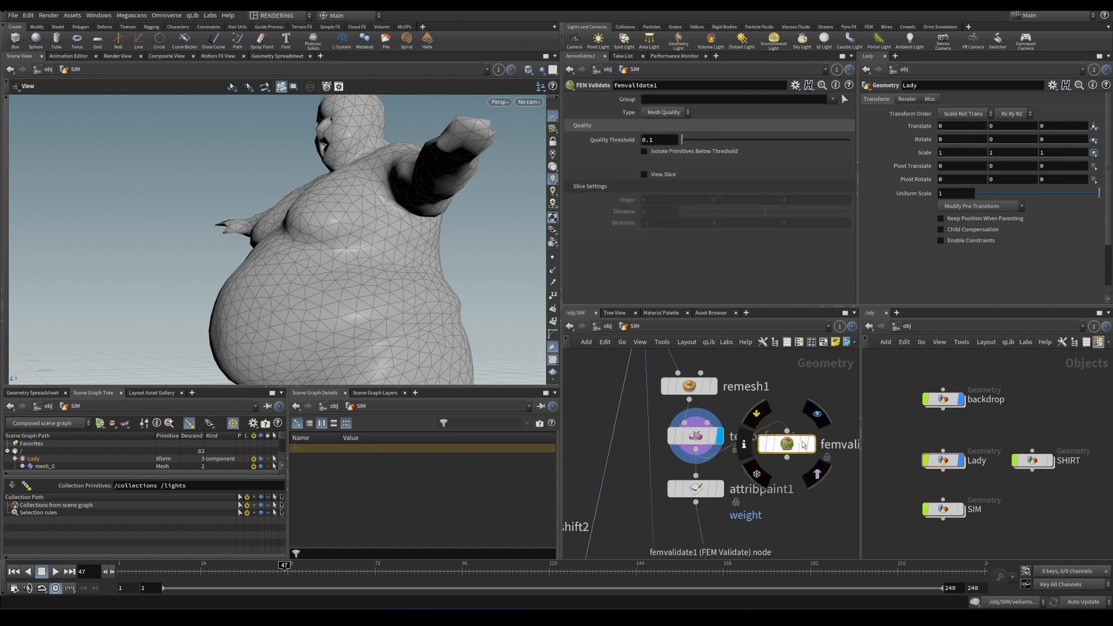
pyautogui.click(817, 414)
pyautogui.moveTo(348, 272); pyautogui.dragTo(254, 277)
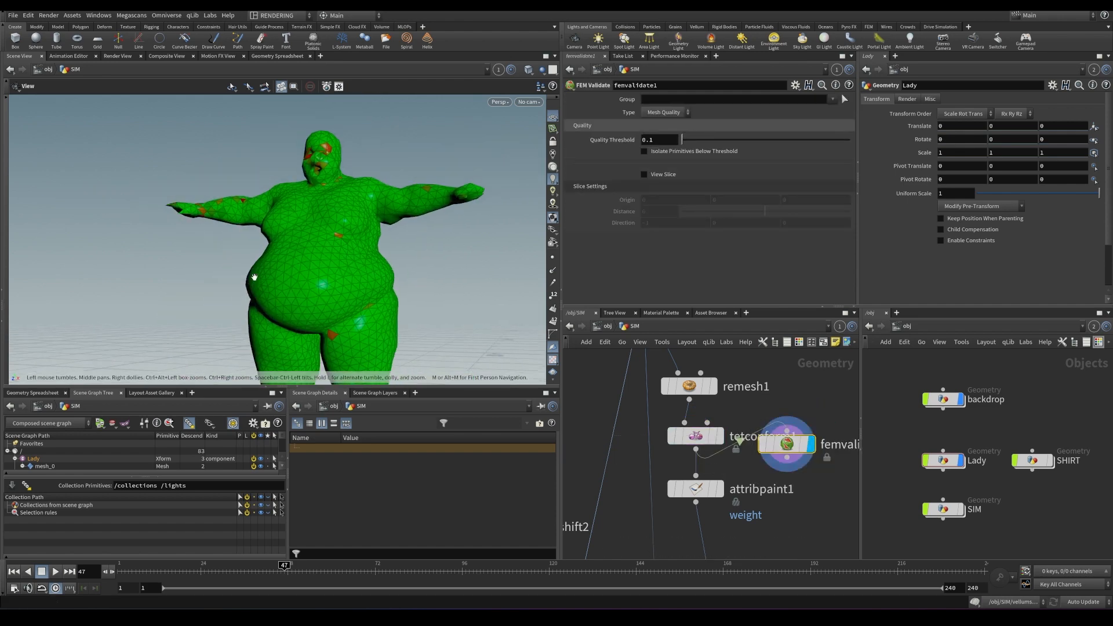
# - Turn on View Slice in femvalidate1 and set the slice distance to -0.24 to inspect the interior tetrahedra
pyautogui.click(654, 175)
pyautogui.moveTo(302, 233); pyautogui.dragTo(246, 234)
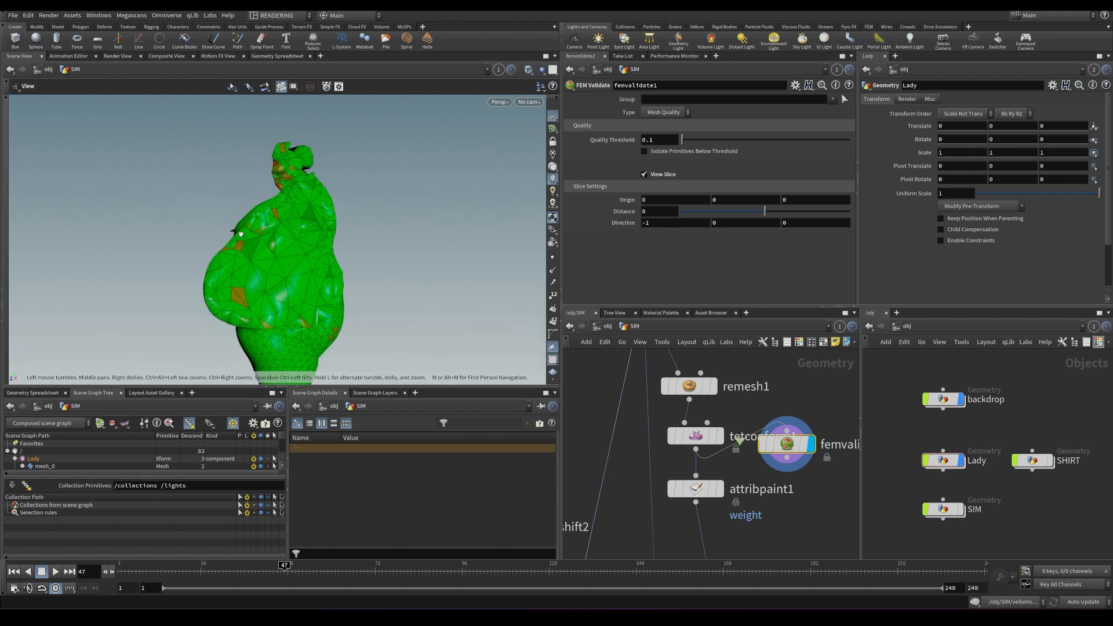
pyautogui.moveTo(252, 241); pyautogui.dragTo(199, 191, button='right')
pyautogui.moveTo(369, 232); pyautogui.dragTo(312, 234)
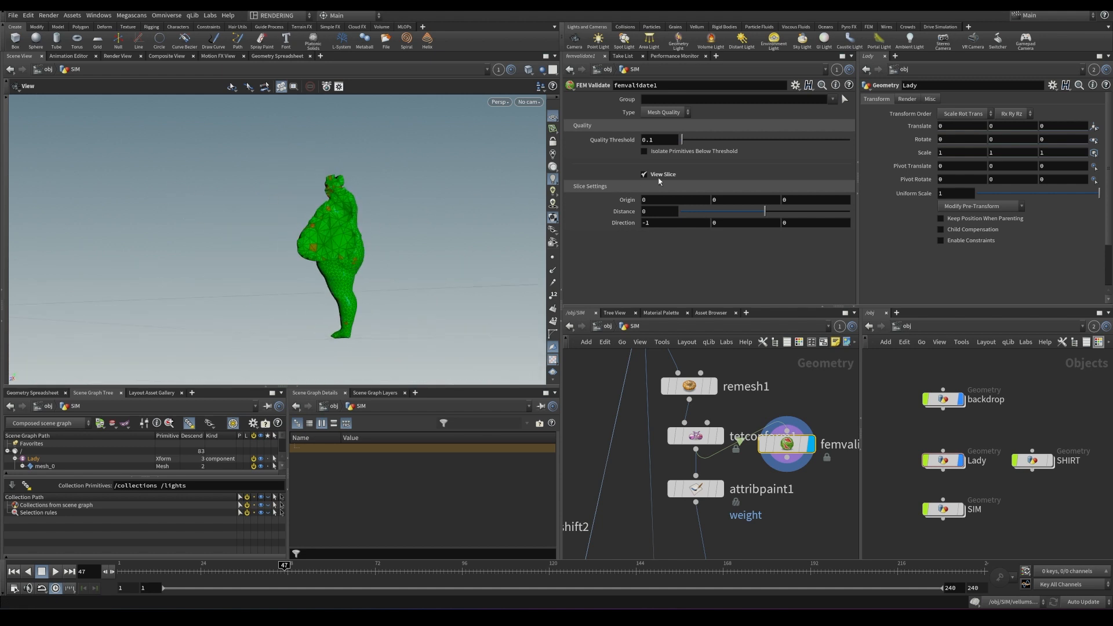
pyautogui.moveTo(764, 211)
pyautogui.mouseDown()
pyautogui.moveTo(776, 211)
pyautogui.moveTo(761, 211)
pyautogui.mouseUp()
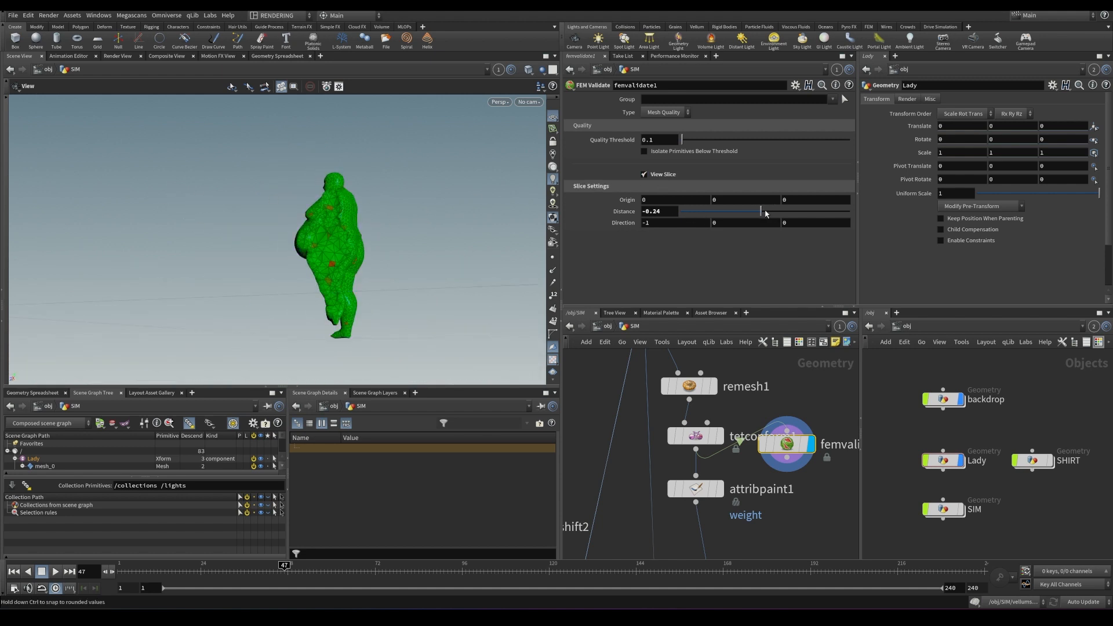
pyautogui.moveTo(347, 261); pyautogui.dragTo(338, 261)
pyautogui.moveTo(312, 254); pyautogui.dragTo(362, 273, button='right')
pyautogui.moveTo(324, 229); pyautogui.dragTo(342, 220)
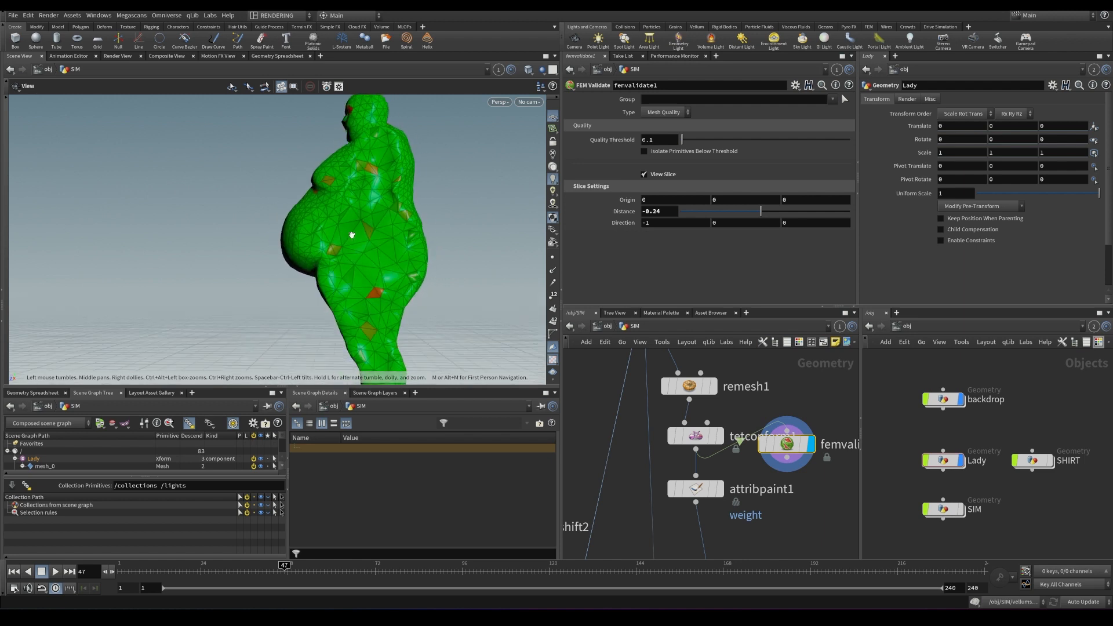
# - Set the slice distance to -0.22 and examine the sliced character's interior tetrahedra from several angles
pyautogui.moveTo(760, 211); pyautogui.dragTo(762, 215)
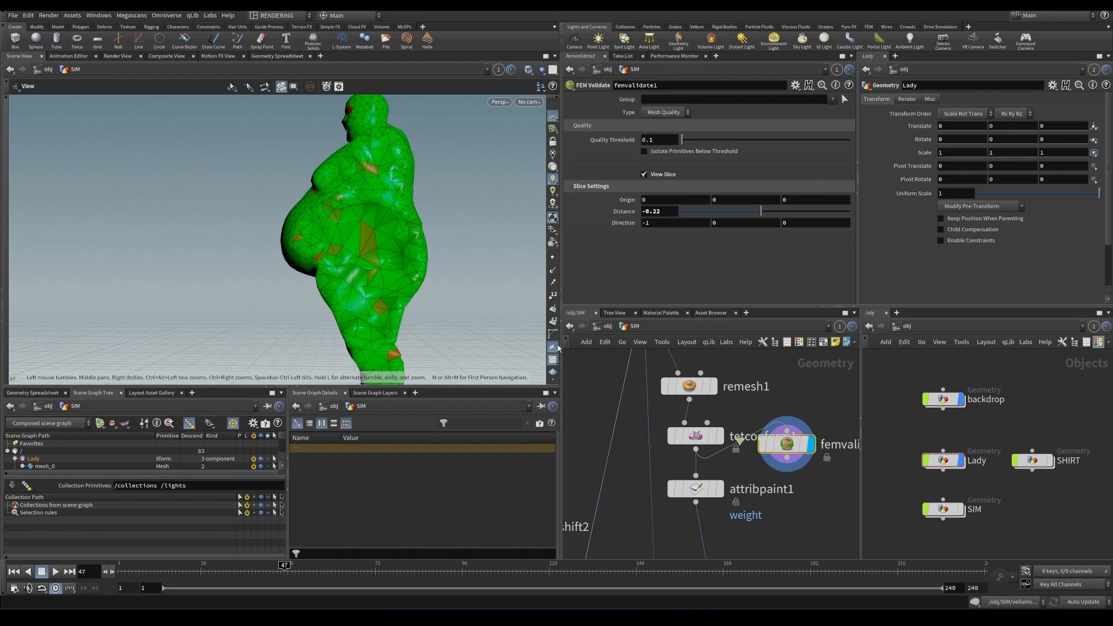
pyautogui.moveTo(382, 296); pyautogui.dragTo(266, 288)
pyautogui.moveTo(360, 283); pyautogui.dragTo(352, 256)
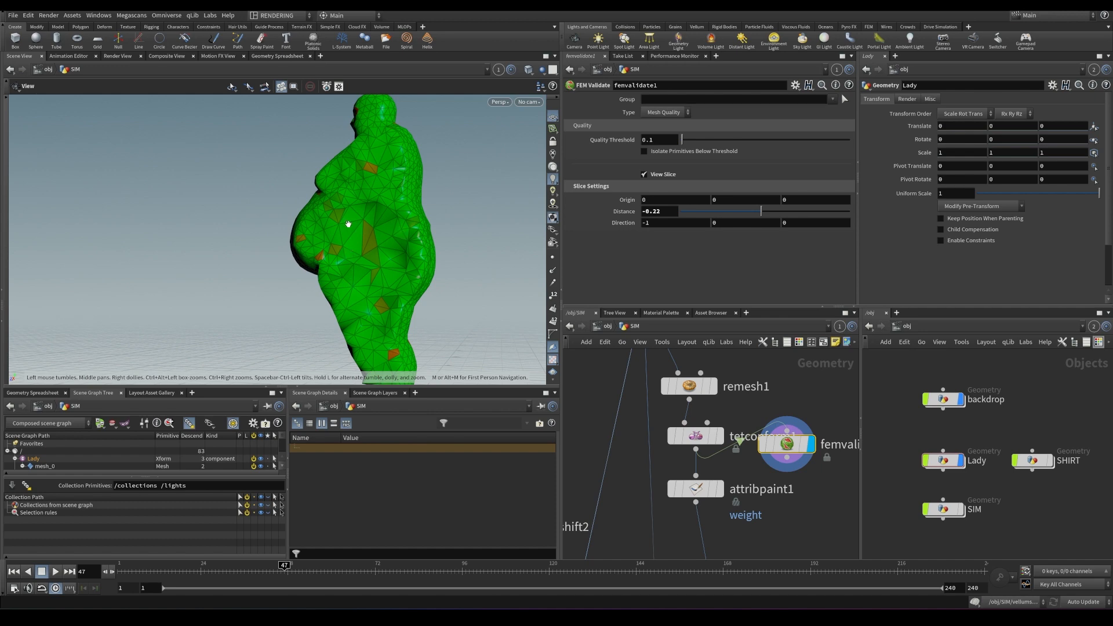
pyautogui.moveTo(334, 232); pyautogui.dragTo(336, 203, button='right')
pyautogui.moveTo(337, 202); pyautogui.dragTo(278, 255)
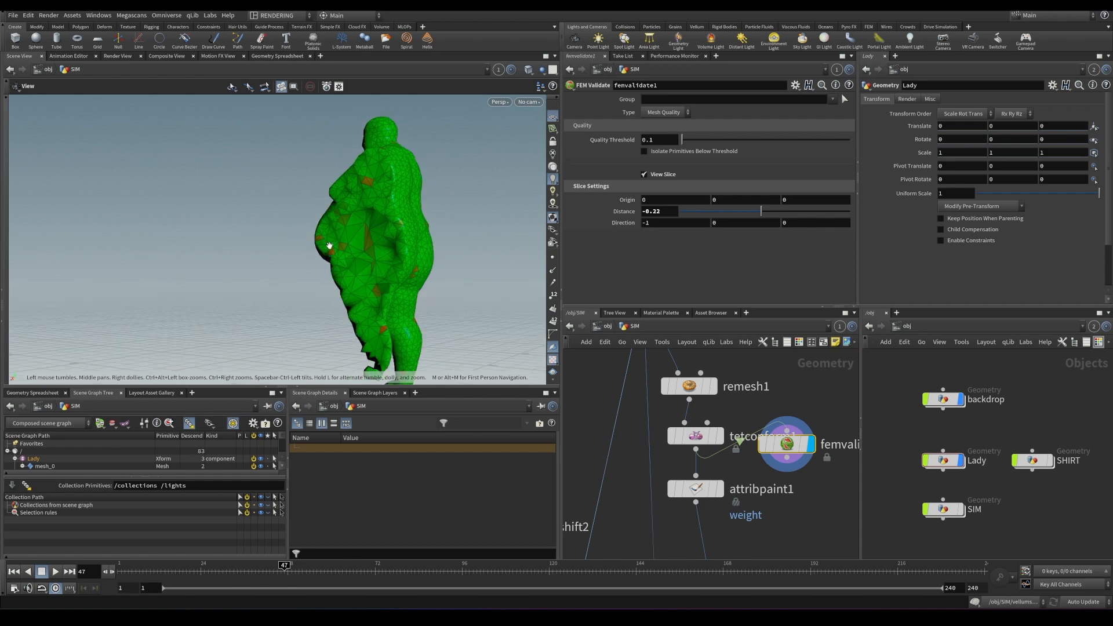
pyautogui.moveTo(341, 226); pyautogui.dragTo(485, 232)
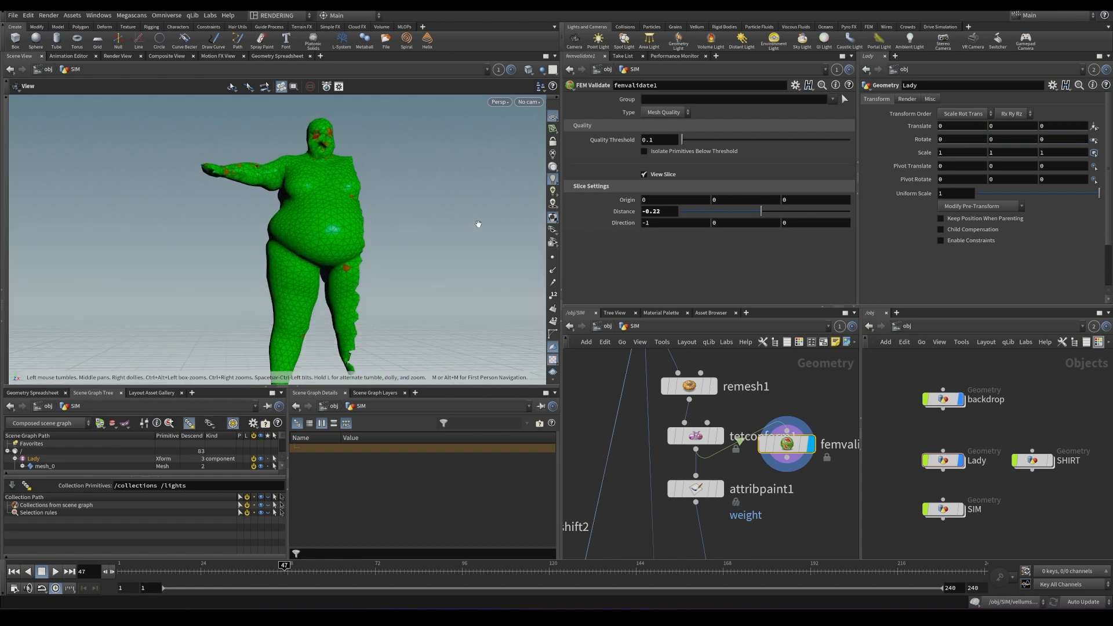
pyautogui.moveTo(384, 225); pyautogui.dragTo(309, 239)
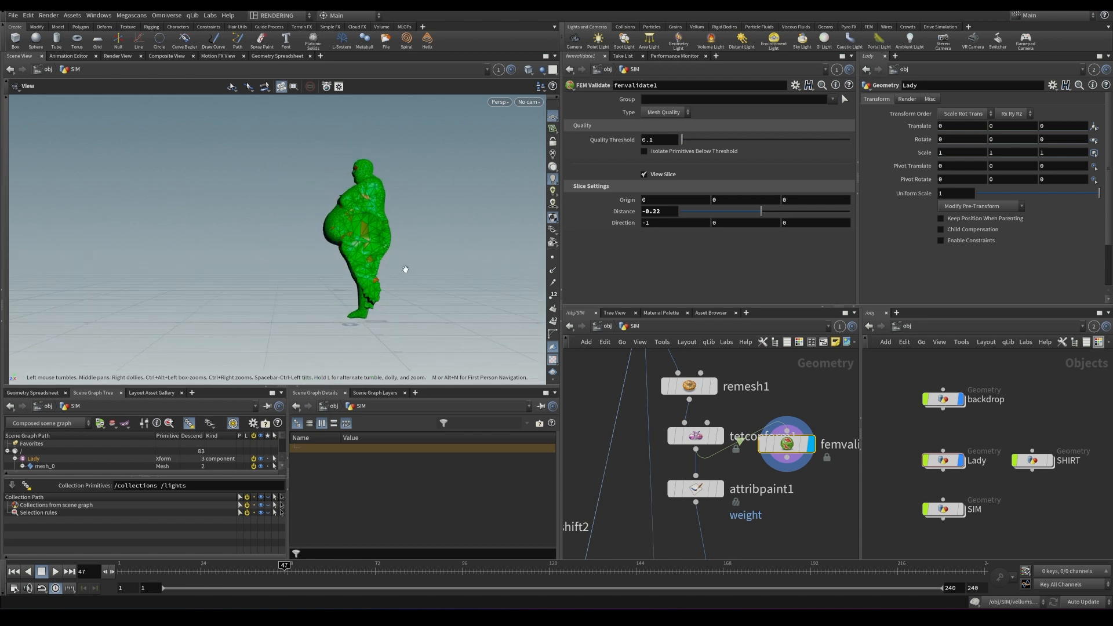
pyautogui.moveTo(774, 424); pyautogui.dragTo(661, 377, button='middle')
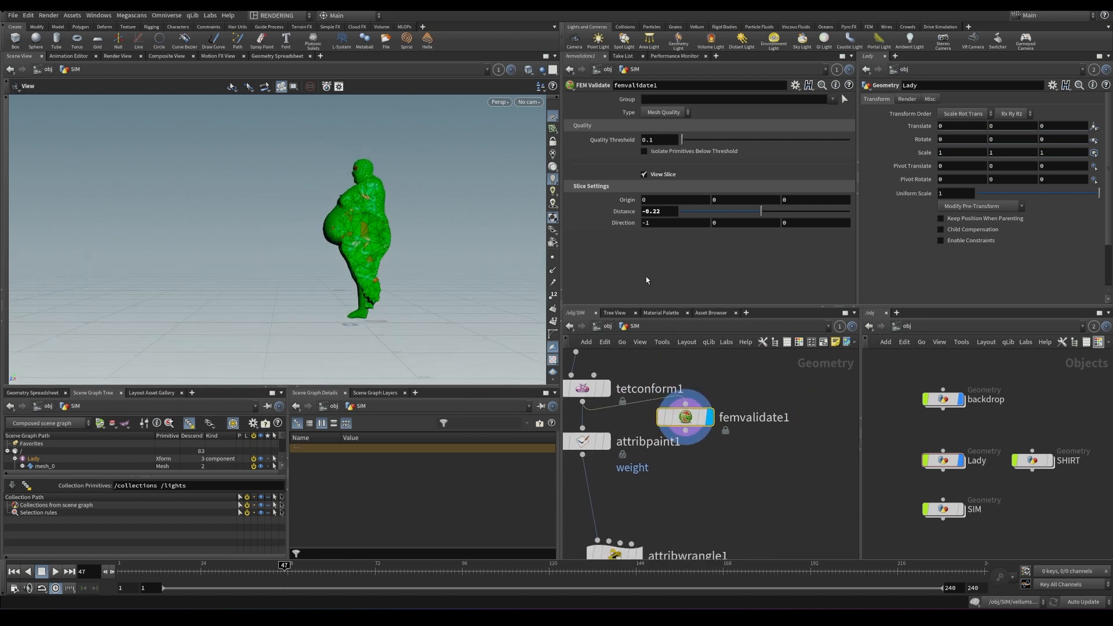
pyautogui.moveTo(302, 251); pyautogui.dragTo(478, 246)
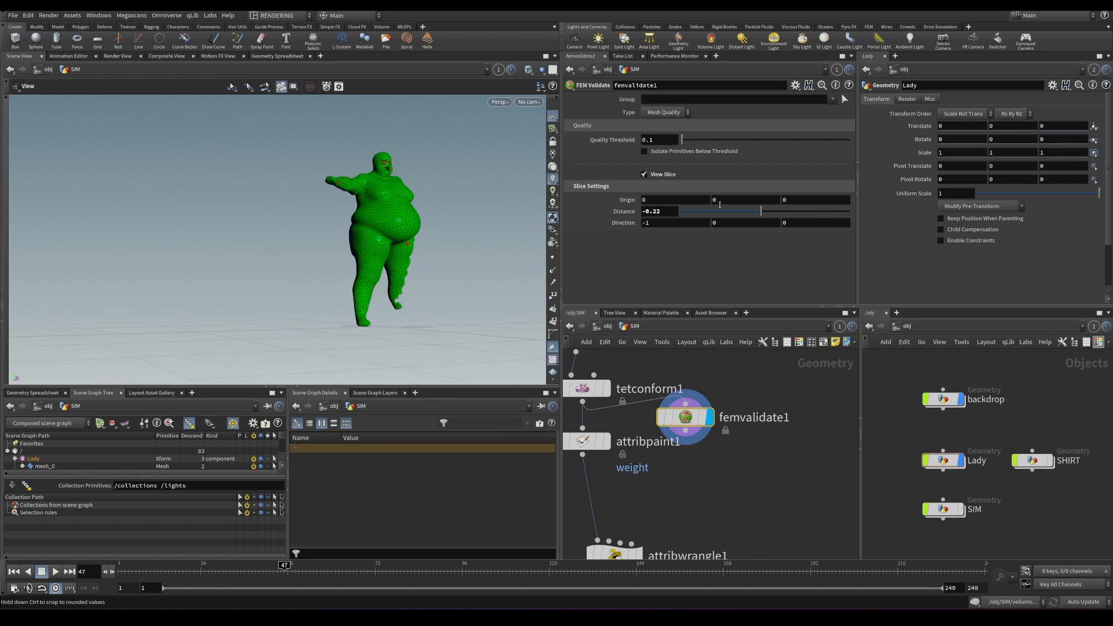
# - Move femvalidate1 away from the main node chain, return to the first frame and save the scene
pyautogui.moveTo(694, 429); pyautogui.dragTo(761, 447)
pyautogui.moveTo(587, 445); pyautogui.dragTo(648, 400, button='middle')
pyautogui.hotkey('ctrl', 's')
pyautogui.hotkey('ctrl', 'Up')
pyautogui.scroll(-5, 691, 423)
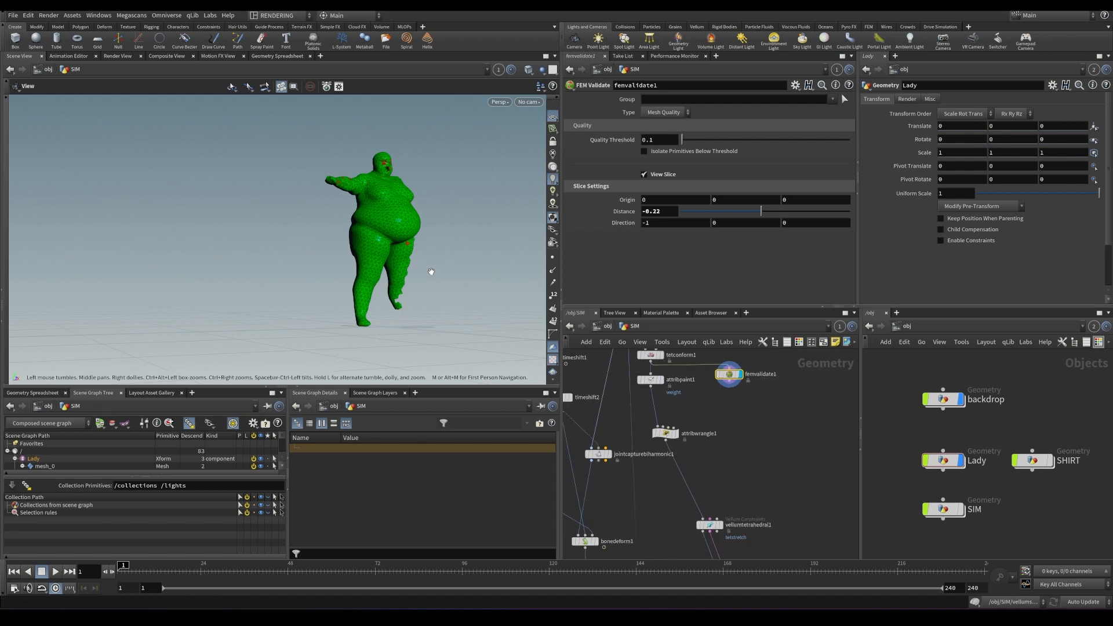
pyautogui.hotkey('ctrl', 's')
pyautogui.moveTo(732, 430); pyautogui.dragTo(718, 483, button='middle')
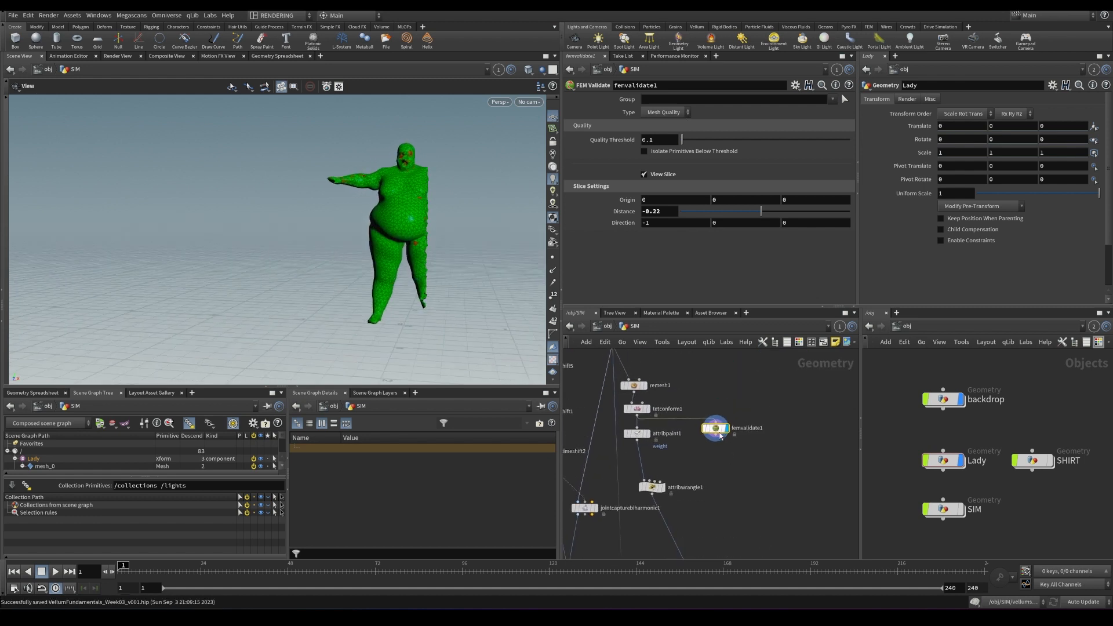
pyautogui.moveTo(716, 427); pyautogui.dragTo(763, 409)
# - Add a Vellum Solver node in open space below femvalidate1
pyautogui.press('Tab')
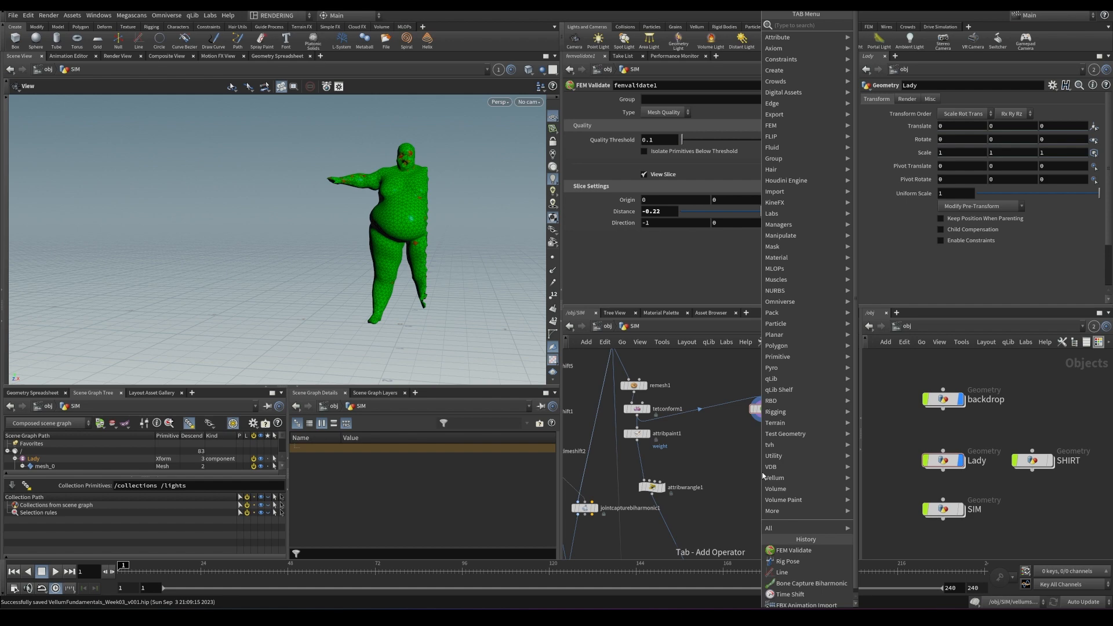
pyautogui.write('vellum sol')
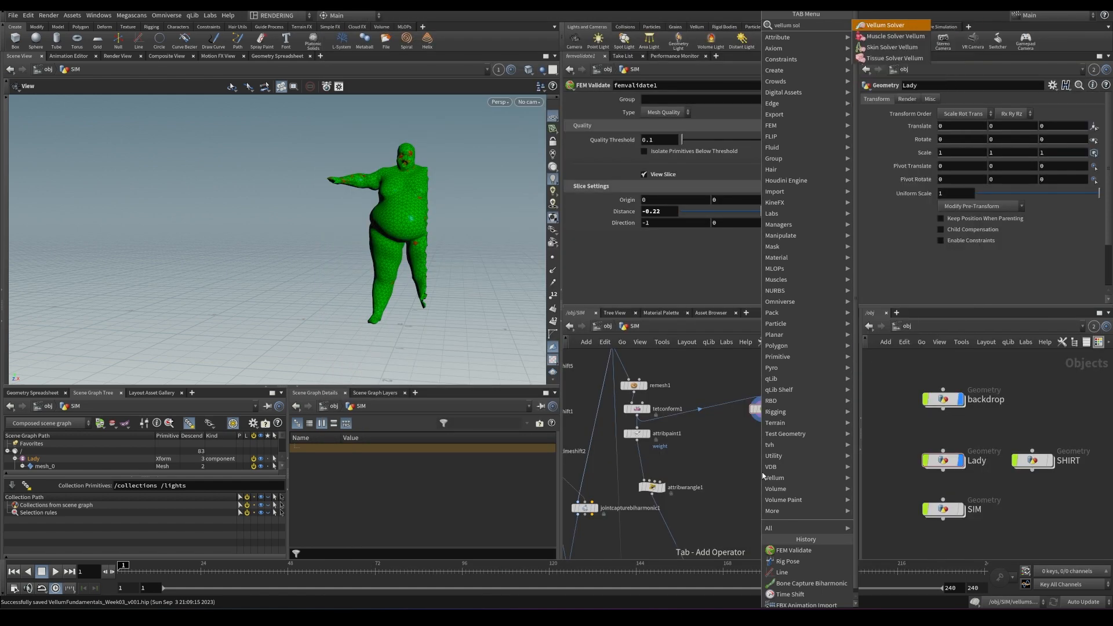
pyautogui.press('Return')
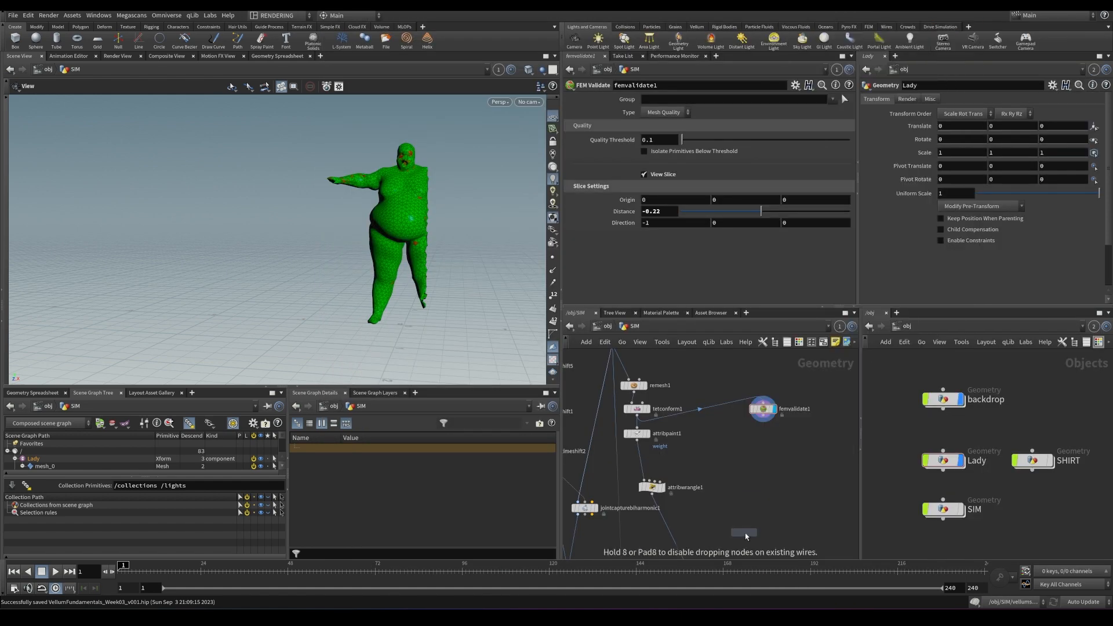
pyautogui.click(745, 533)
# - Move vellumtetrahedral1 closer to the chain, bypass attribpaint1 and attribwrangle1, and save the scene
pyautogui.moveTo(662, 411); pyautogui.dragTo(655, 394)
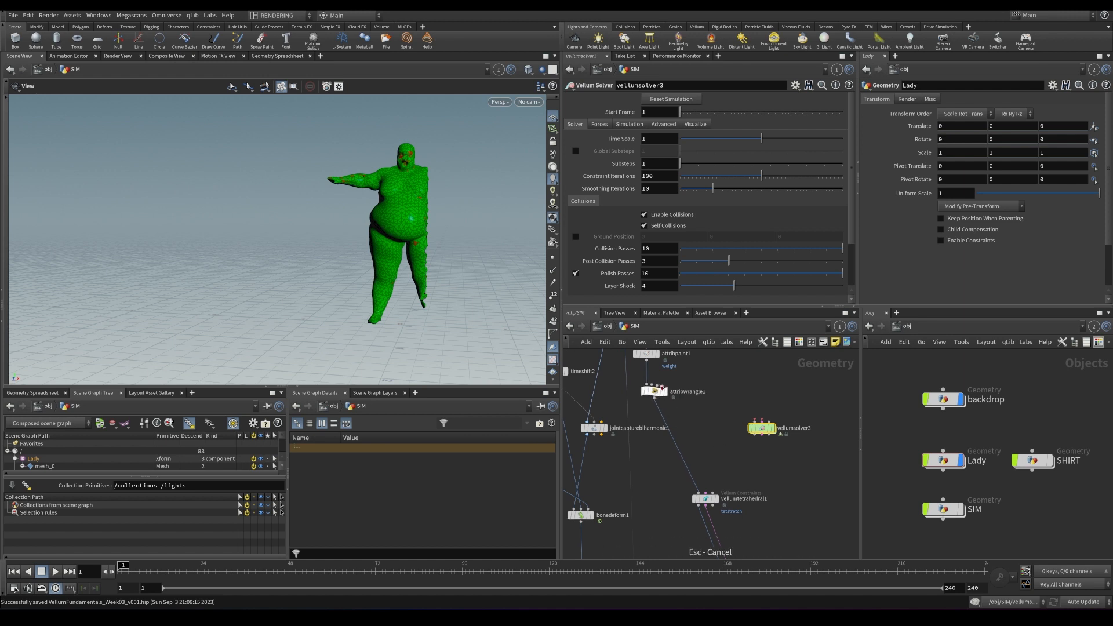
pyautogui.moveTo(671, 358); pyautogui.dragTo(675, 397, button='middle')
pyautogui.moveTo(713, 543); pyautogui.dragTo(697, 461)
pyautogui.moveTo(651, 394); pyautogui.dragTo(650, 390)
pyautogui.click(638, 385)
pyautogui.click(722, 411)
pyautogui.hotkey('ctrl', 's')
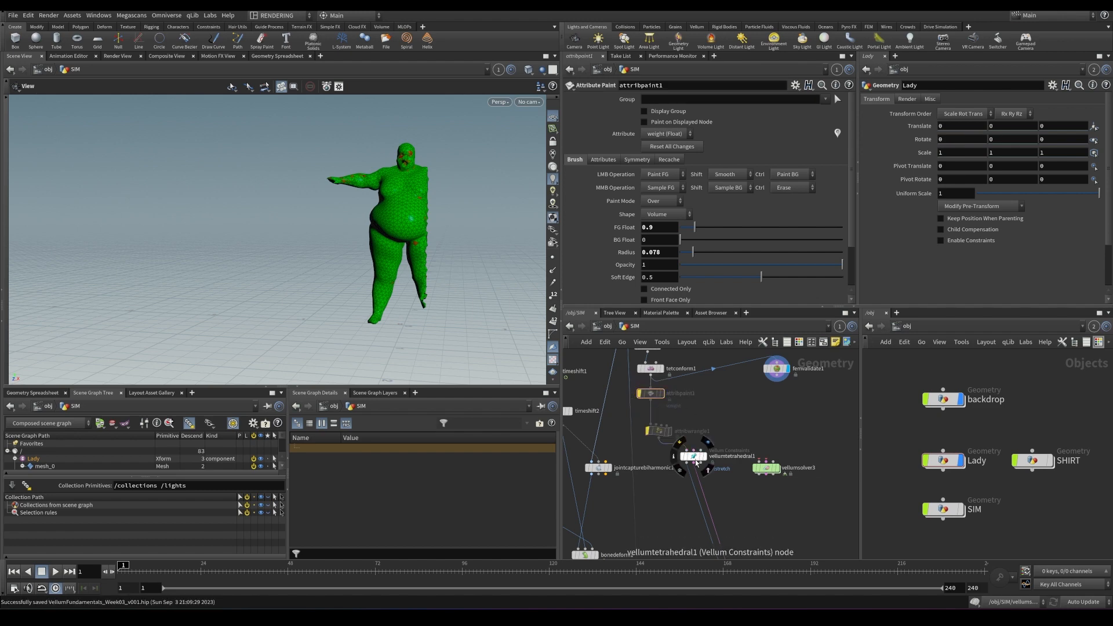
# - Add a Vellum Configure Tetrahedral Softbody node near the new solver
pyautogui.click(699, 456)
pyautogui.press('Tab')
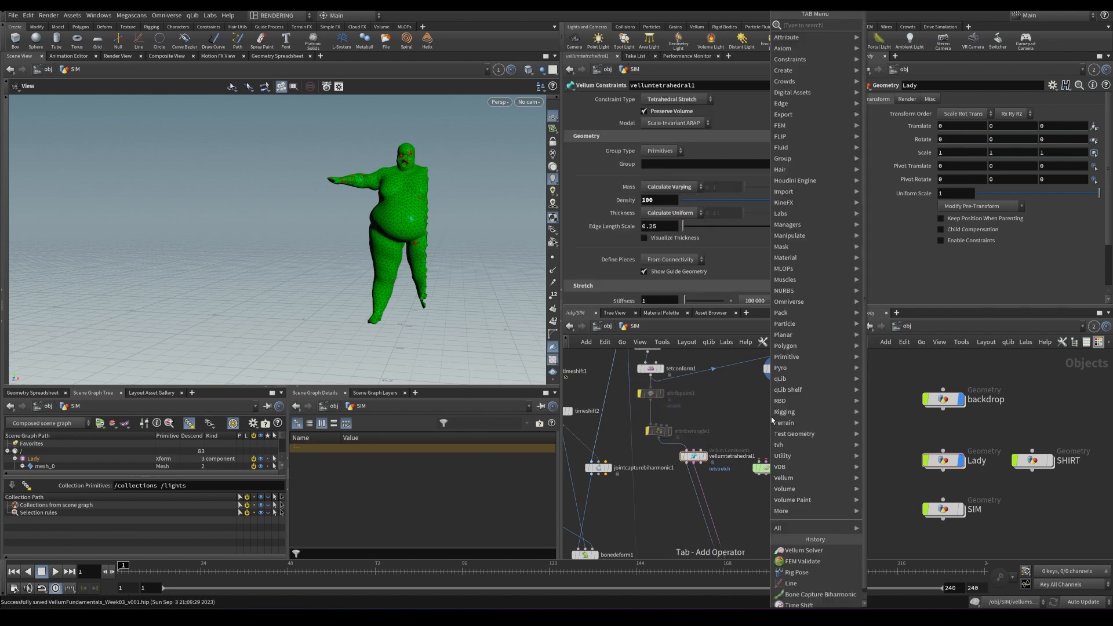
pyautogui.write('vellum tetr')
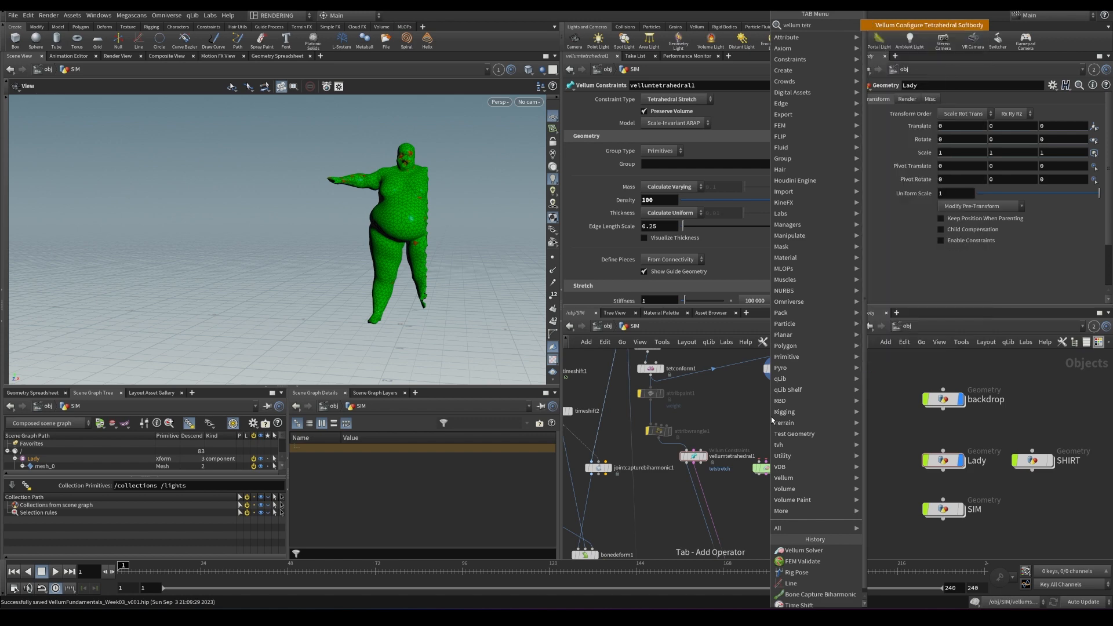
pyautogui.press('Return')
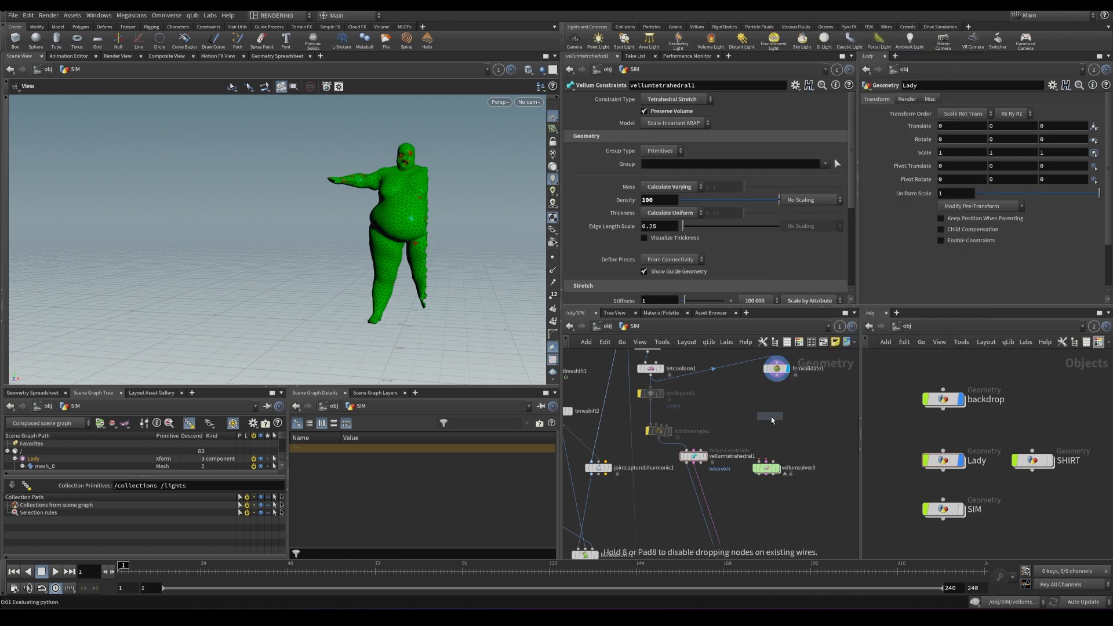
pyautogui.click(829, 432)
pyautogui.hotkey('ctrl', 'z')
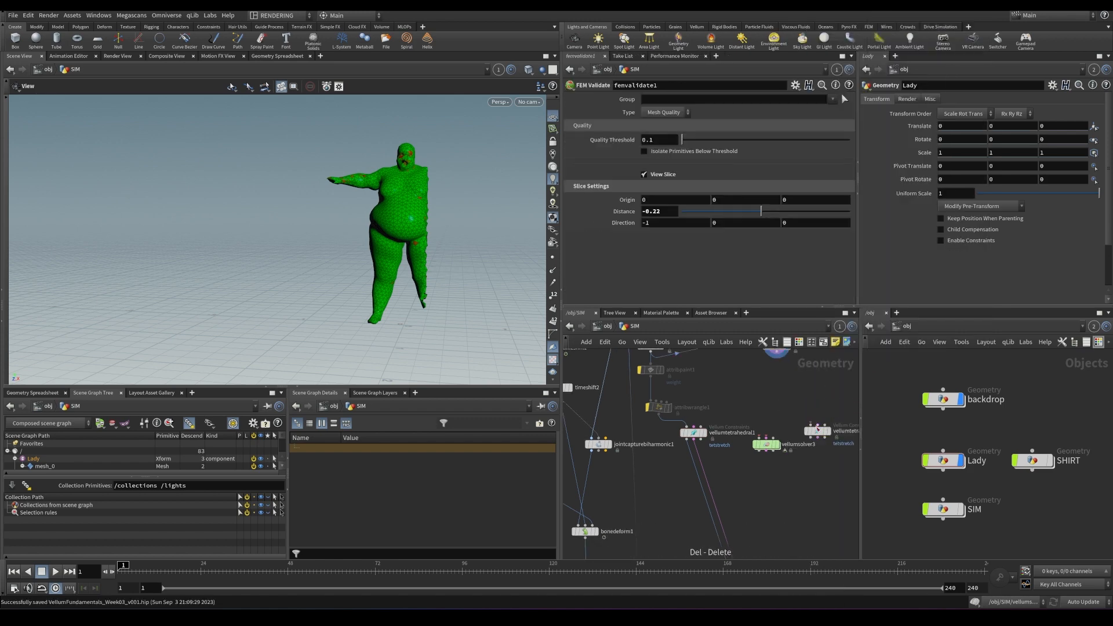
# - Connect tetconform1 to the new tetrahedral constraint node, wire its outputs into vellumsolver3 and display the constraint node
pyautogui.click(755, 439)
pyautogui.click(772, 446)
pyautogui.moveTo(754, 480); pyautogui.dragTo(759, 493)
pyautogui.click(754, 452)
pyautogui.click(754, 482)
pyautogui.click(761, 453)
pyautogui.click(761, 482)
pyautogui.moveTo(807, 422); pyautogui.dragTo(770, 415, button='middle')
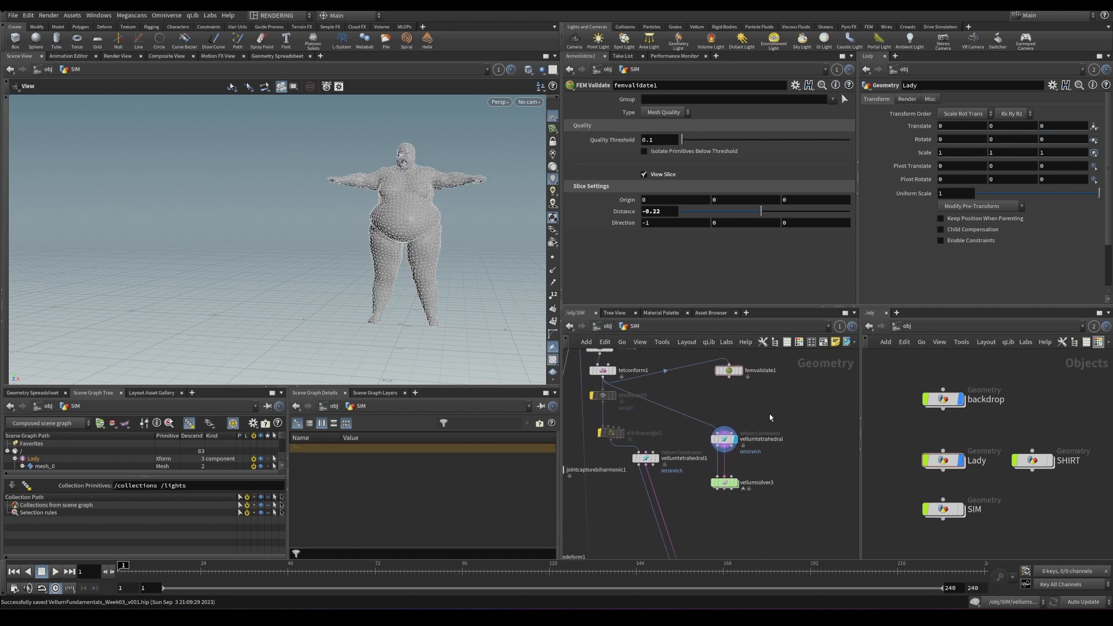
# - Add a Grid node with default settings above vellumsolver3
pyautogui.press('Tab')
pyautogui.write('gir')
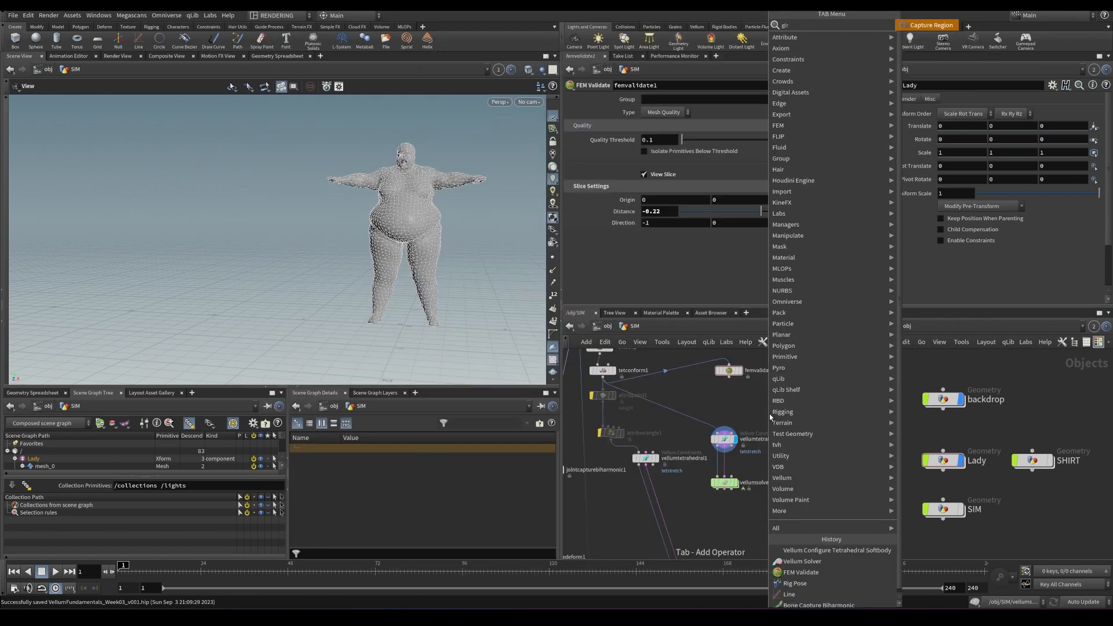
pyautogui.hotkey('ctrl', 'a')
pyautogui.press('BackSpace')
pyautogui.write('grid')
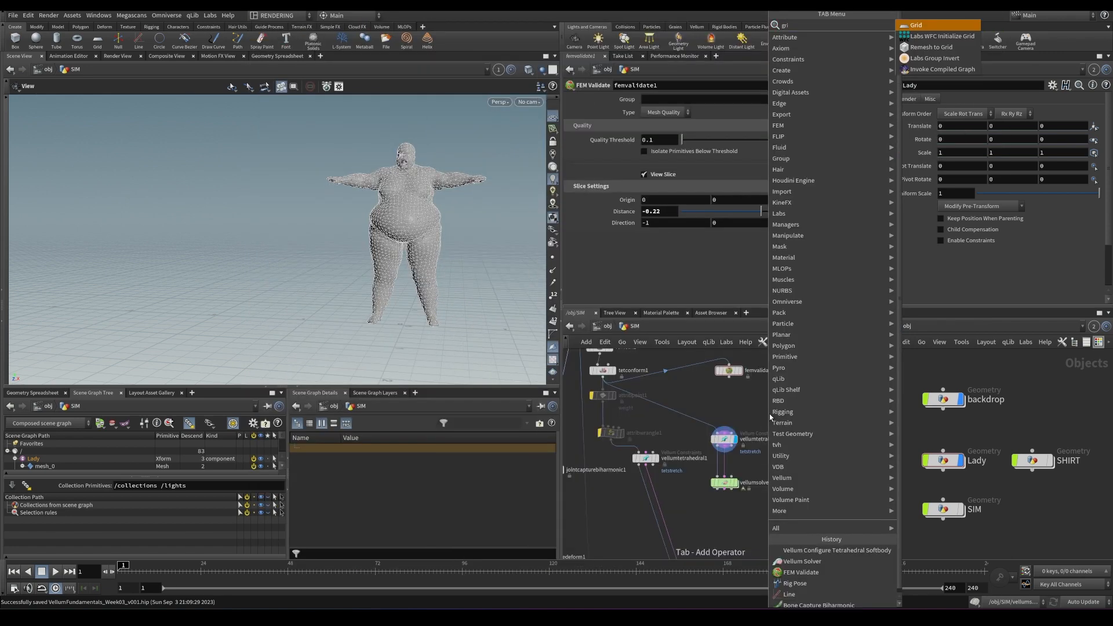
pyautogui.press('Return')
pyautogui.click(783, 421)
# - Connect the grid to vellumsolver3 as the collision ground, display the solver and play the simulation
pyautogui.moveTo(739, 474)
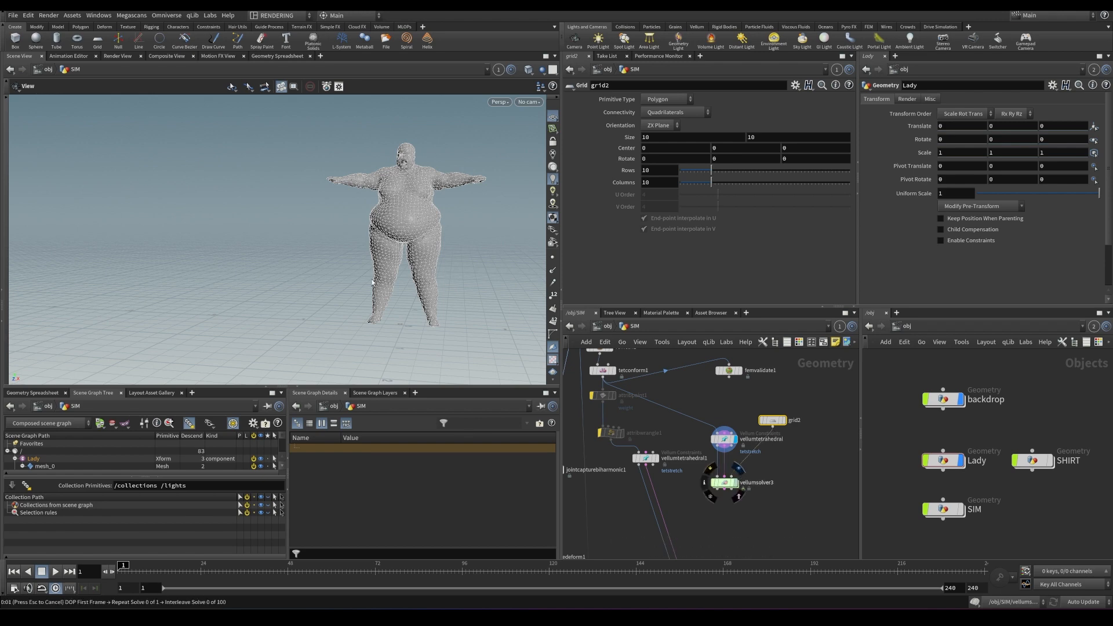
pyautogui.click(743, 525)
pyautogui.moveTo(377, 282); pyautogui.dragTo(319, 282)
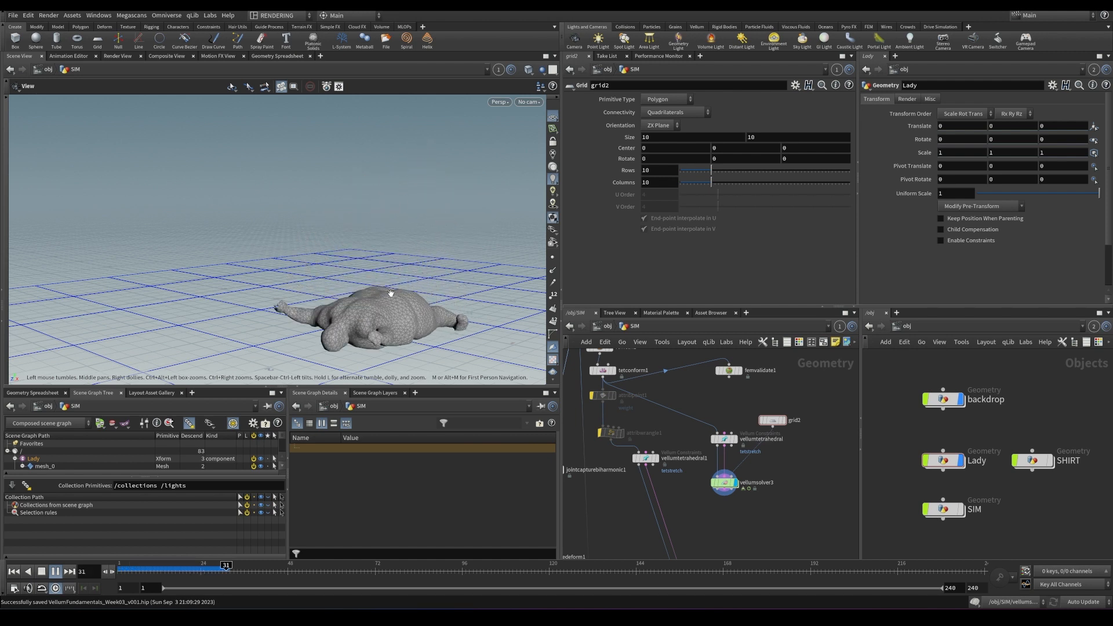
pyautogui.moveTo(392, 293); pyautogui.dragTo(421, 318)
# - Replay the softbody simulation from the first frame, rewind to frame 1 and save the scene
pyautogui.hotkey('ctrl', 'Up')
pyautogui.press('Up')
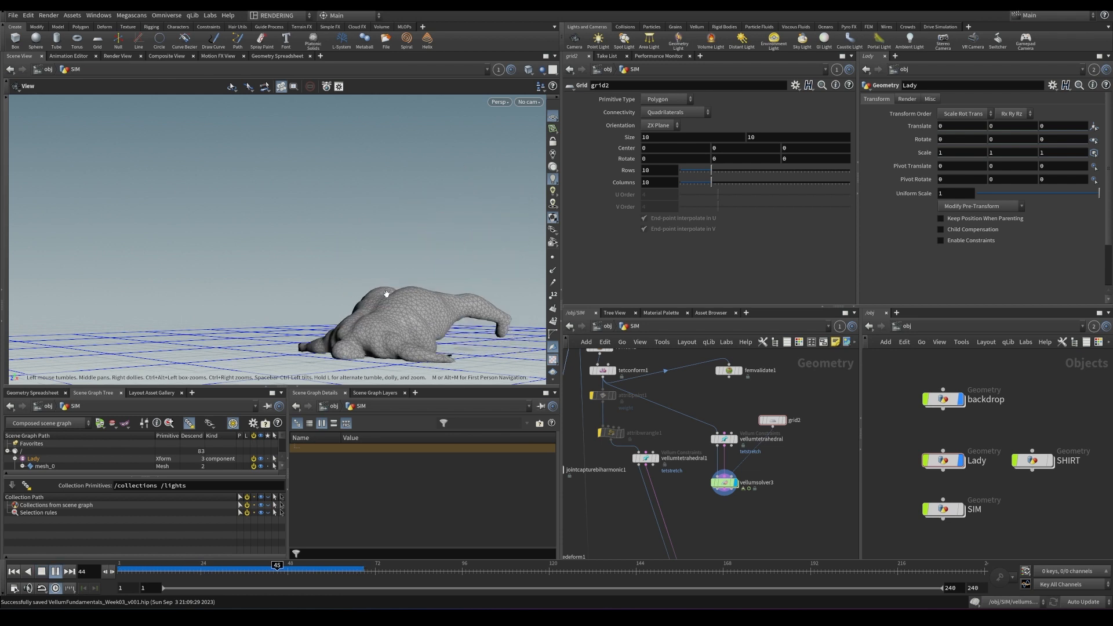
pyautogui.hotkey('ctrl', 'Up')
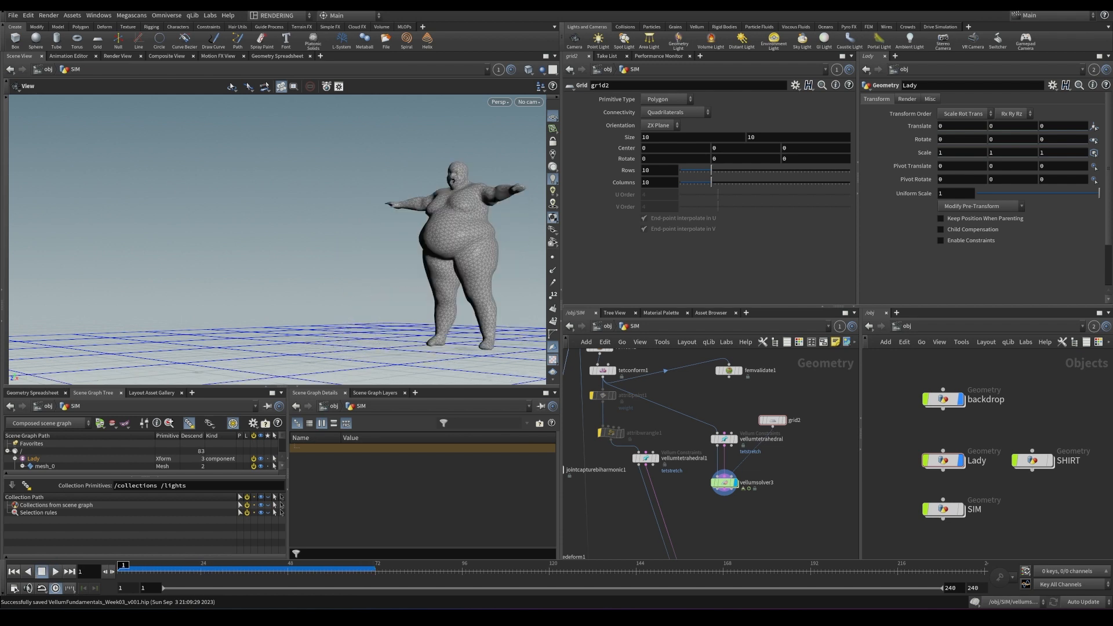
pyautogui.moveTo(284, 298); pyautogui.dragTo(348, 313)
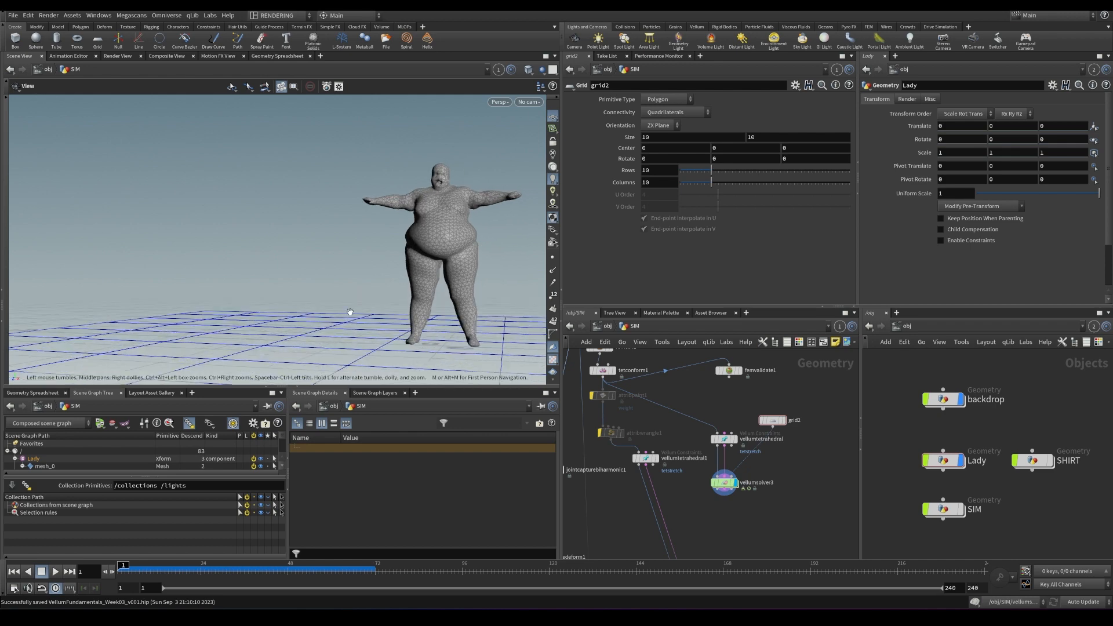
pyautogui.moveTo(644, 458); pyautogui.dragTo(626, 466)
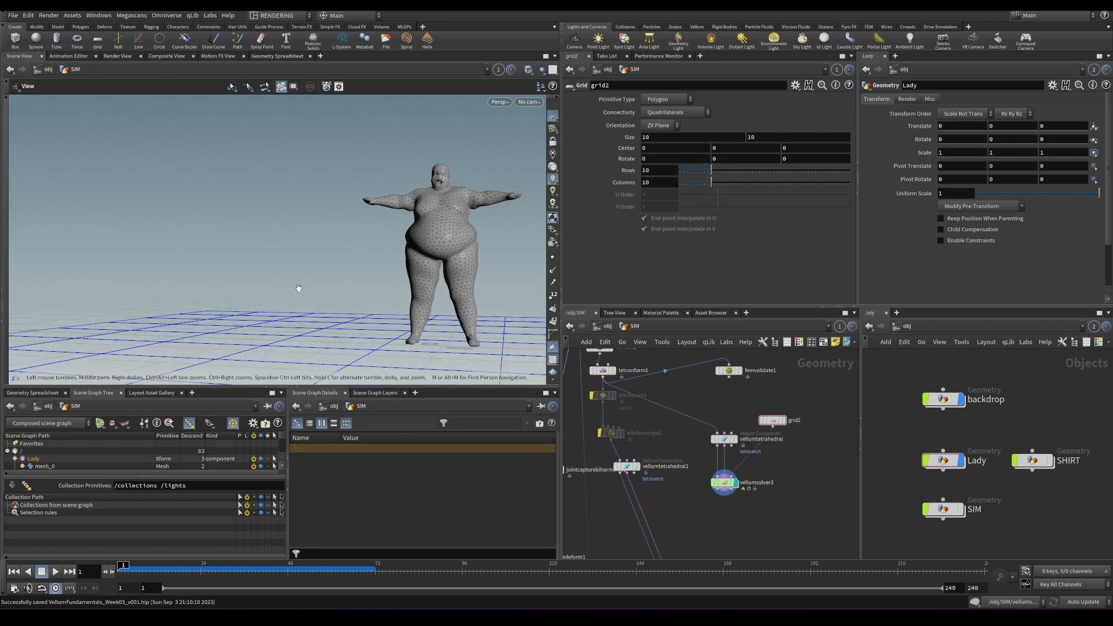
# - Examine the character's tetrahedral mesh on the grid from the front and side, up close and at a distance
pyautogui.moveTo(292, 288); pyautogui.dragTo(365, 302)
pyautogui.moveTo(609, 415); pyautogui.dragTo(739, 456, button='middle')
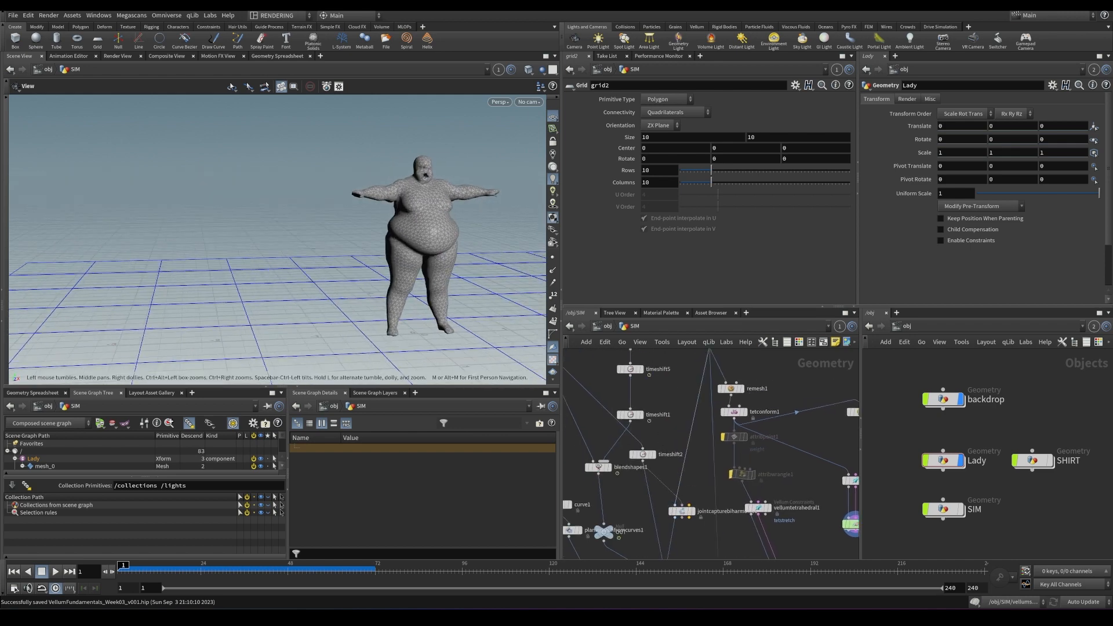
pyautogui.moveTo(359, 293); pyautogui.dragTo(302, 289)
pyautogui.moveTo(826, 450); pyautogui.dragTo(709, 414, button='middle')
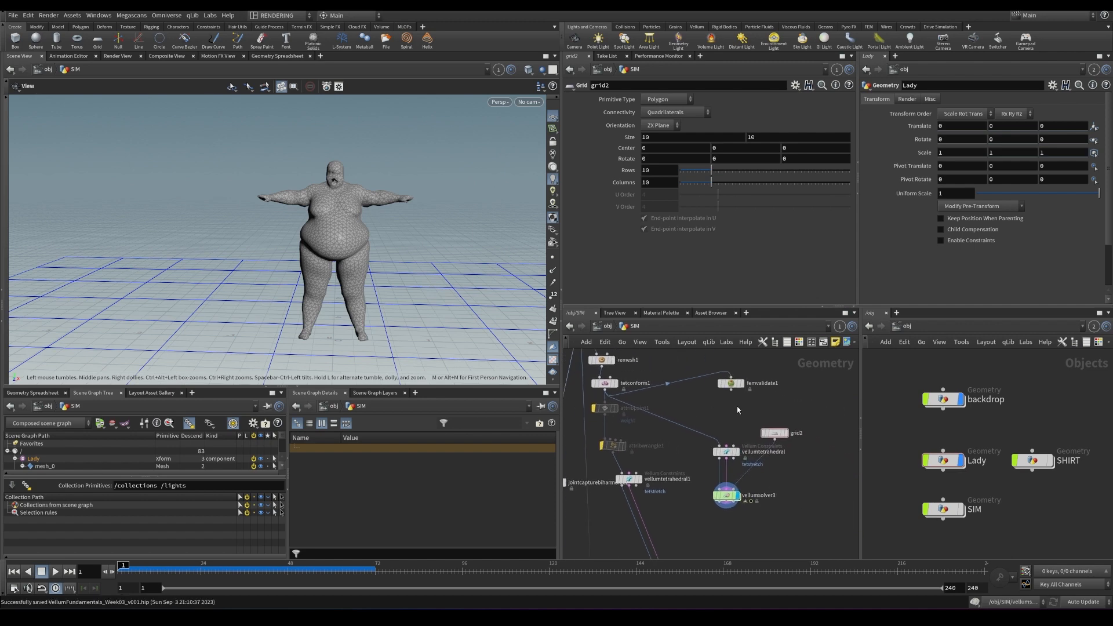
pyautogui.moveTo(302, 281); pyautogui.dragTo(359, 273)
pyautogui.moveTo(288, 264); pyautogui.dragTo(365, 231, button='right')
pyautogui.moveTo(365, 232); pyautogui.dragTo(321, 207)
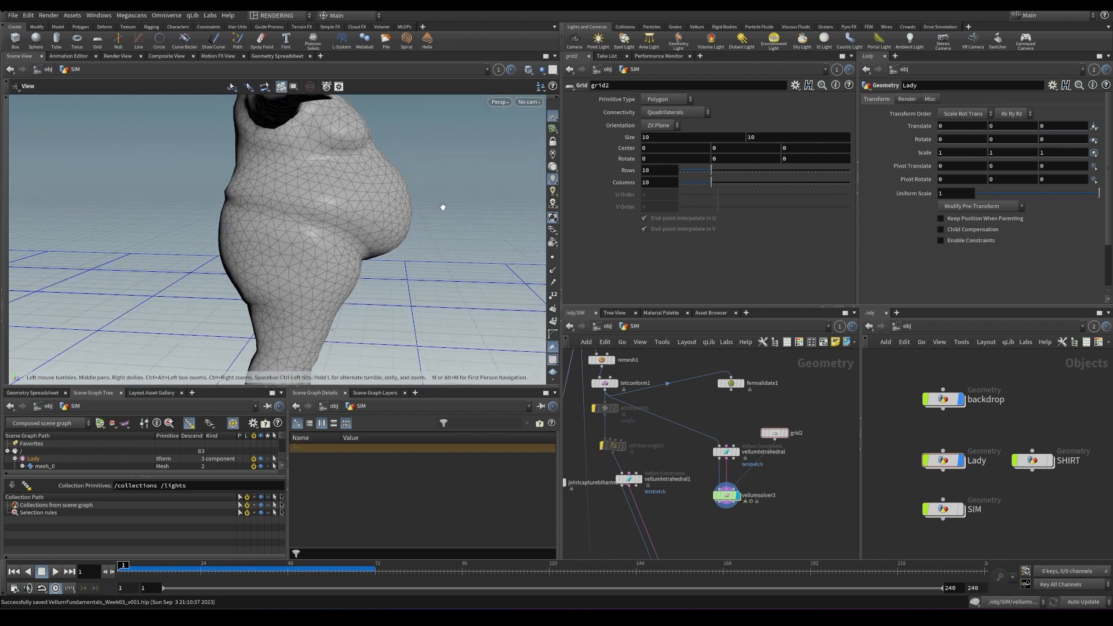
pyautogui.moveTo(348, 184); pyautogui.dragTo(278, 190)
pyautogui.moveTo(370, 196); pyautogui.dragTo(292, 193, button='right')
# - Display the tetrahedral constraint node and insert a Group node on its geometry wire into vellumsolver3
pyautogui.moveTo(725, 454); pyautogui.dragTo(722, 431)
pyautogui.click(735, 430)
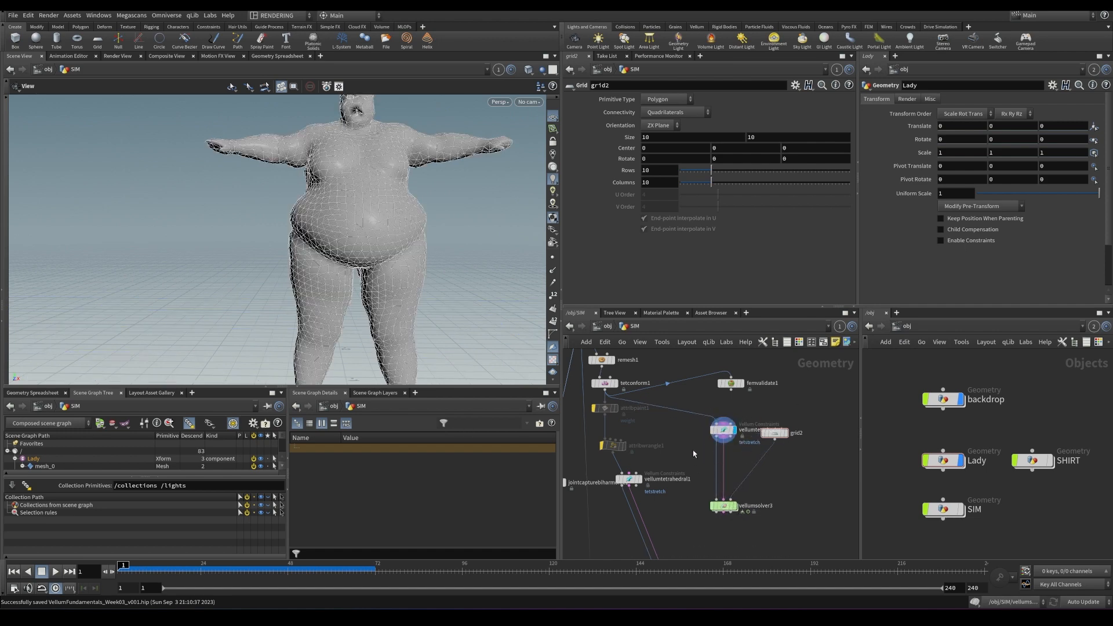
pyautogui.press('Tab')
pyautogui.write('group')
pyautogui.press('Return')
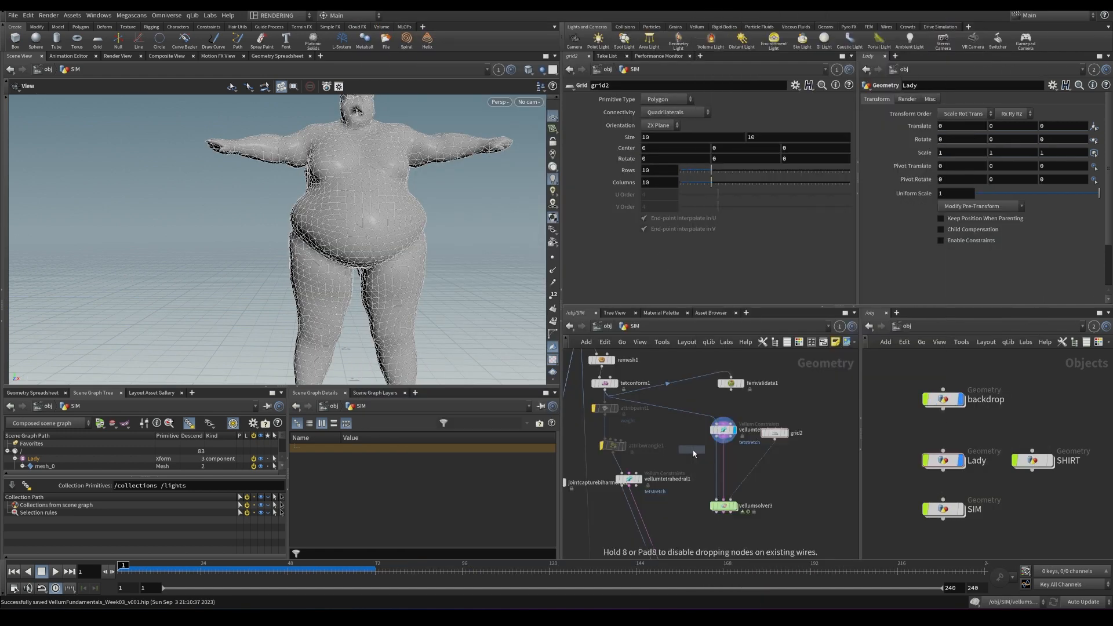
pyautogui.click(714, 459)
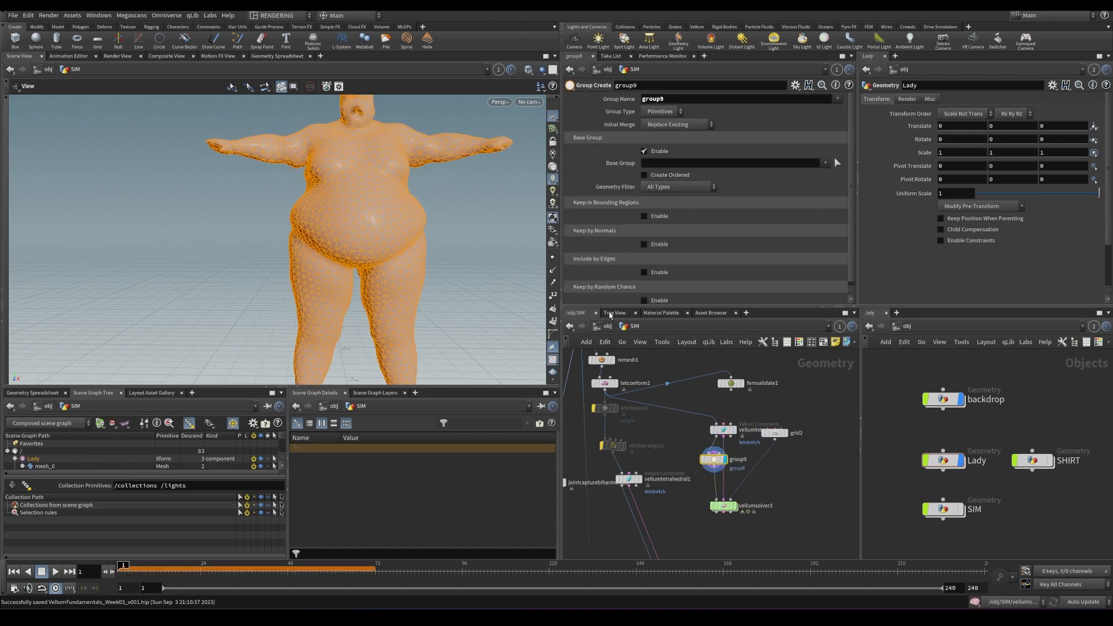
# - Set group9 to a Points group without a base group, kept by a Bounding Sphere region
pyautogui.click(658, 151)
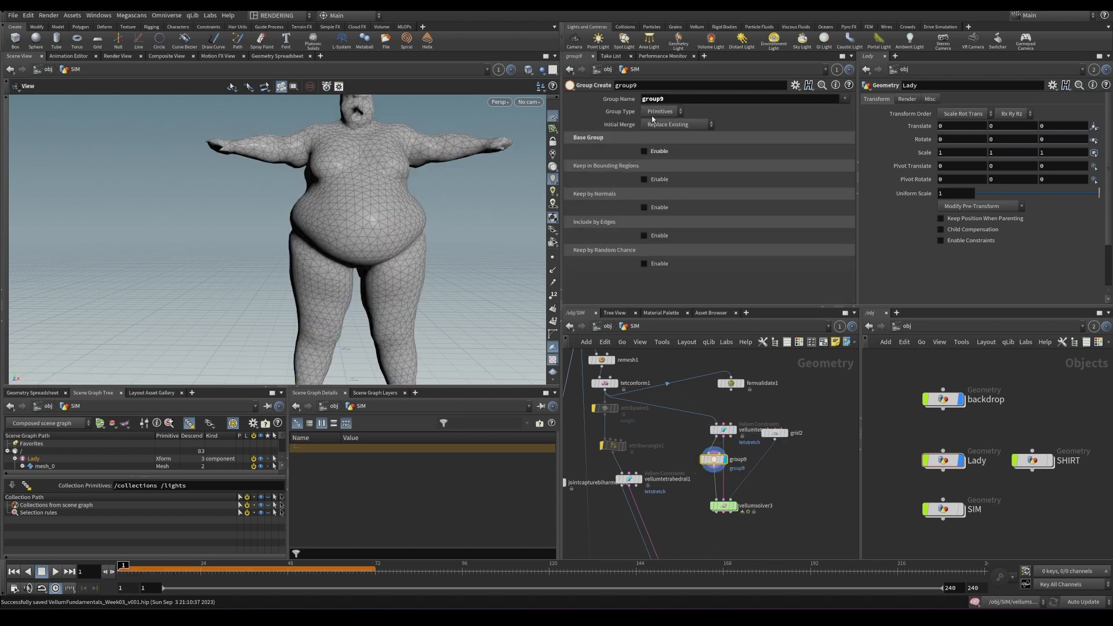
pyautogui.click(656, 180)
pyautogui.scroll(-5, 189, 228)
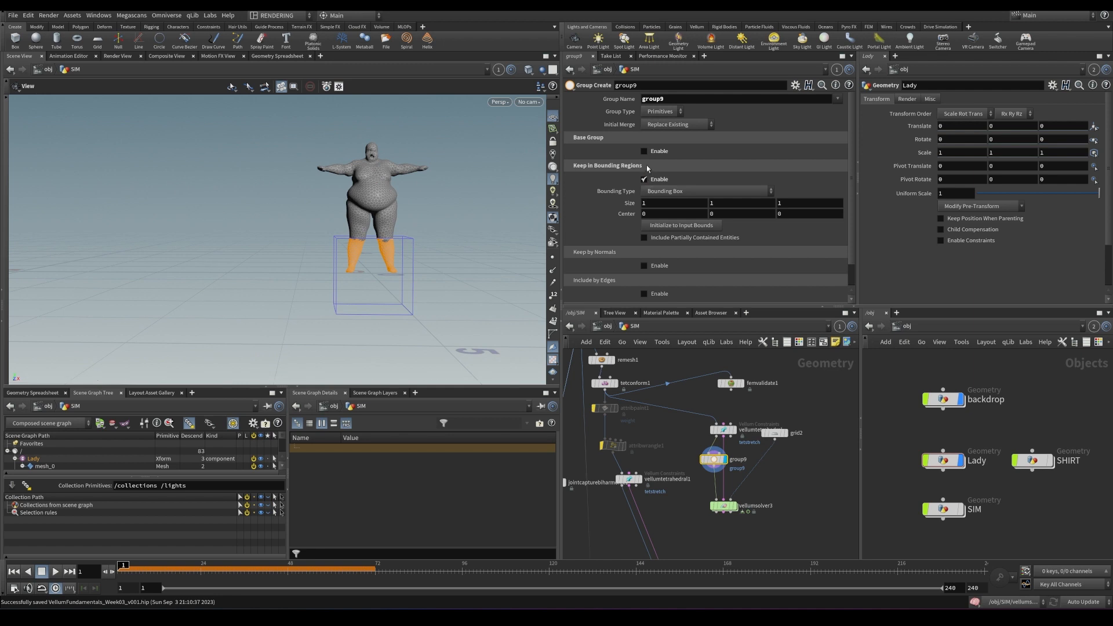
pyautogui.click(658, 191)
pyautogui.click(661, 203)
pyautogui.click(661, 111)
pyautogui.click(658, 135)
# - Fit the group's bounding sphere around the character's outstretched hand, with size 0.4 and centre about 0.78, 1.51, 0.16
pyautogui.moveTo(381, 190); pyautogui.dragTo(304, 241, button='middle')
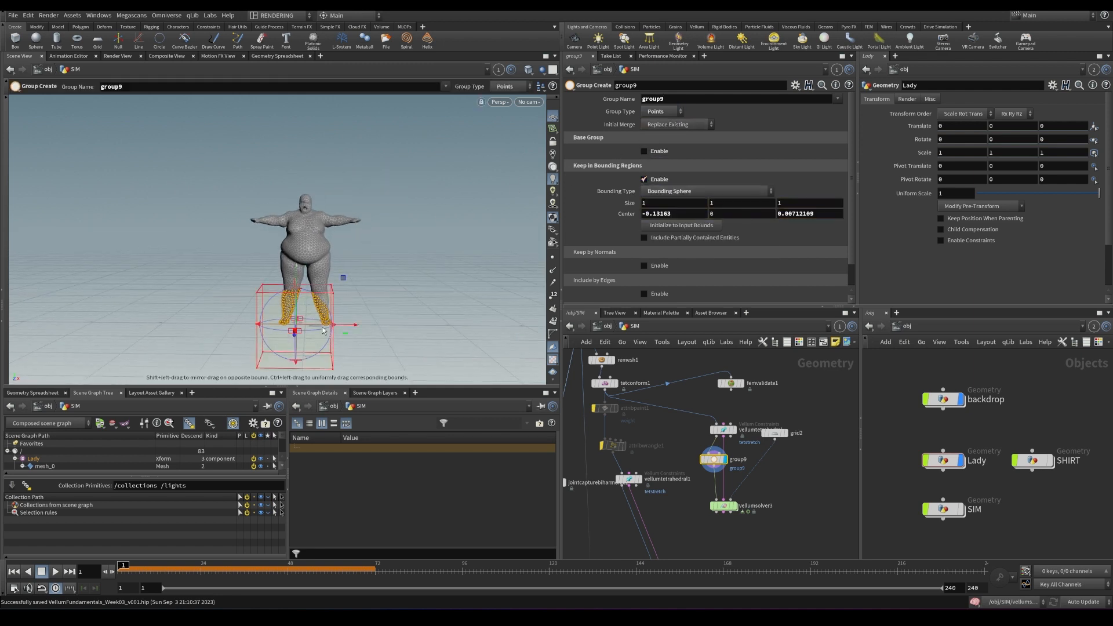
pyautogui.moveTo(323, 330); pyautogui.dragTo(351, 308)
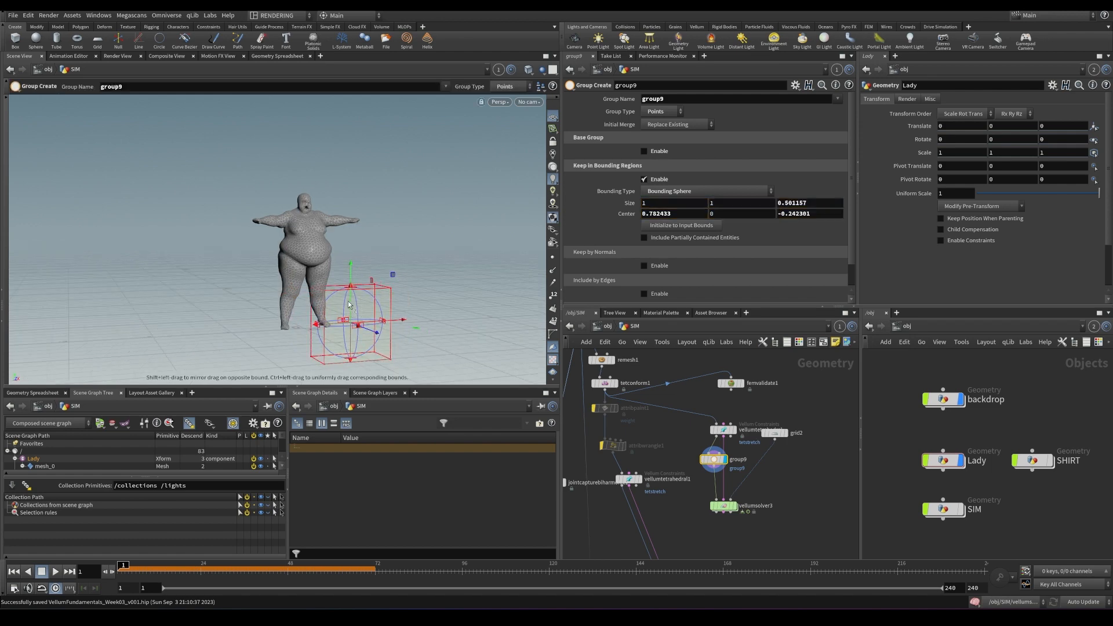
pyautogui.hotkey('ctrl', 'z')
pyautogui.hotkey('ctrl', 'z')
pyautogui.hotkey('ctrl', 'z')
pyautogui.press('Escape')
pyautogui.keyDown('alt'); pyautogui.moveTo(306, 232); pyautogui.dragTo(265, 259); pyautogui.keyUp('alt')
pyautogui.moveTo(625, 206); pyautogui.dragTo(348, 217, button='middle')
pyautogui.keyDown('alt'); pyautogui.moveTo(215, 200); pyautogui.dragTo(345, 237); pyautogui.keyUp('alt')
pyautogui.keyDown('alt'); pyautogui.moveTo(345, 237); pyautogui.dragTo(339, 173, button='right'); pyautogui.keyUp('alt')
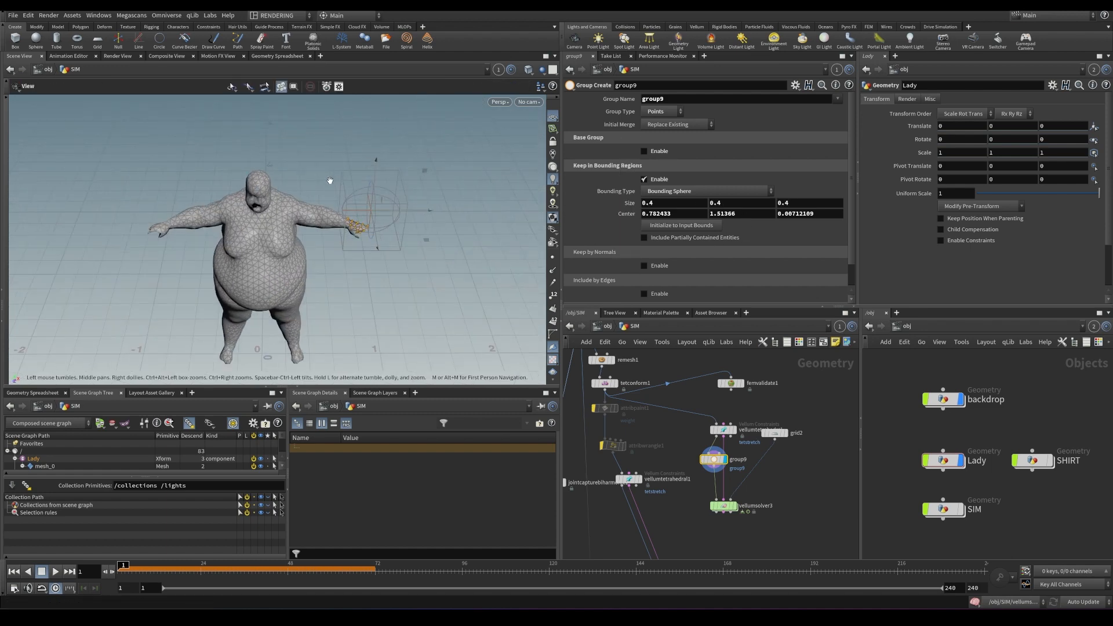
pyautogui.moveTo(381, 246); pyautogui.dragTo(382, 262)
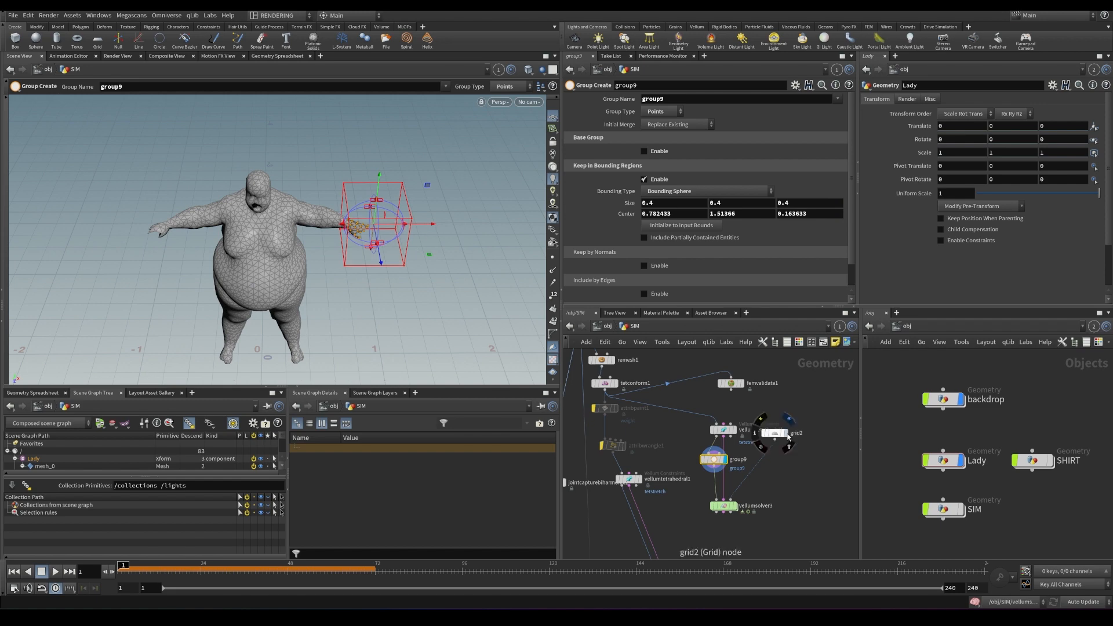
# - Make room above vellumsolver3 and insert a Transform node between group9 and the solver
pyautogui.scroll(4, 706, 485)
pyautogui.scroll(-4, 688, 465)
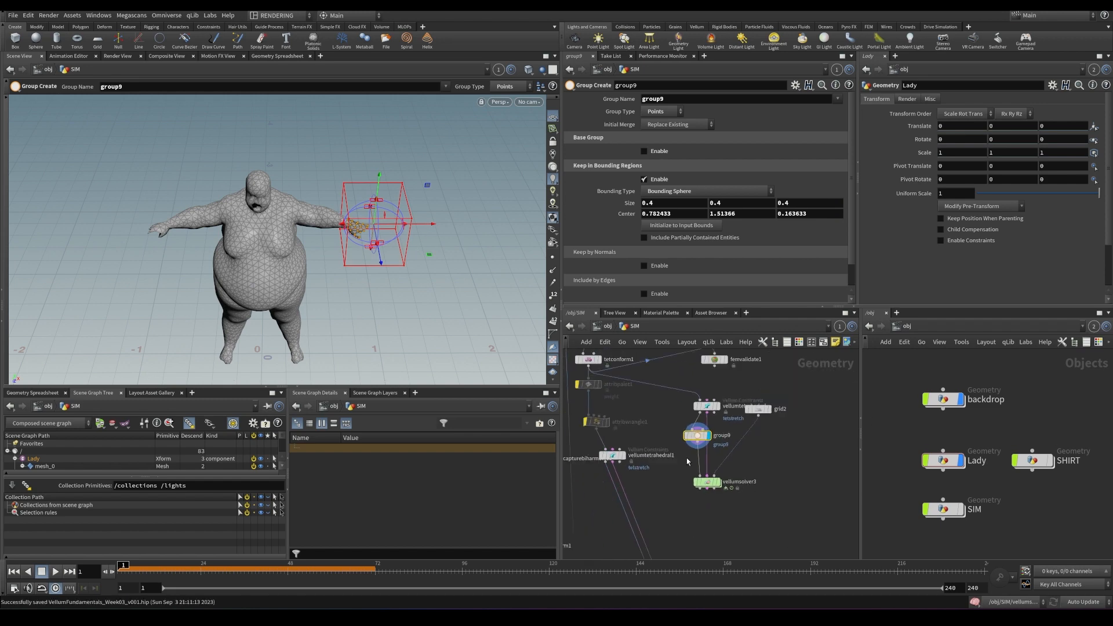
pyautogui.moveTo(709, 483); pyautogui.dragTo(722, 498)
pyautogui.press('Tab')
pyautogui.write('trans')
pyautogui.press('Return')
pyautogui.click(698, 473)
pyautogui.scroll(3, 697, 473)
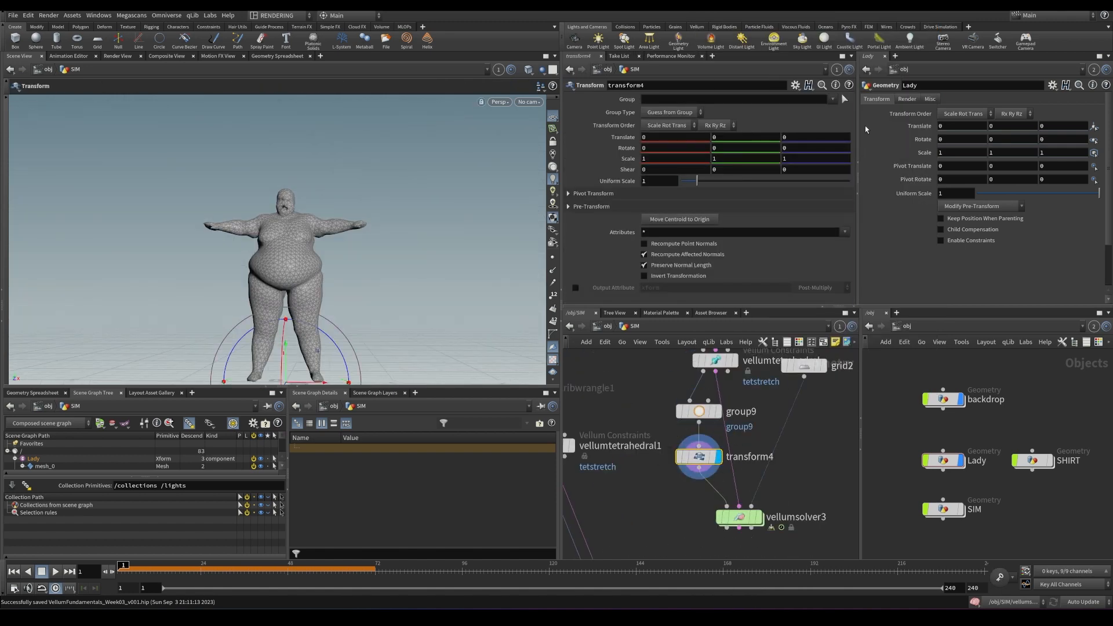
# - Restrict transform4 to group9 and centre its pivot on the grouped hand points
pyautogui.click(832, 99)
pyautogui.click(840, 111)
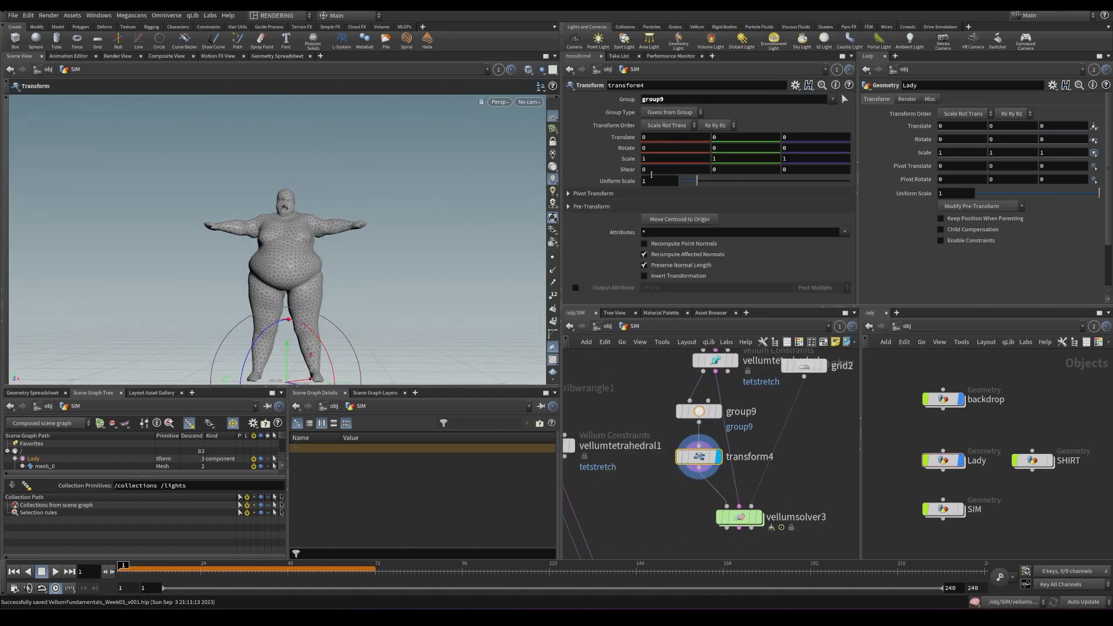
pyautogui.click(662, 223)
pyautogui.hotkey('ctrl', 'z')
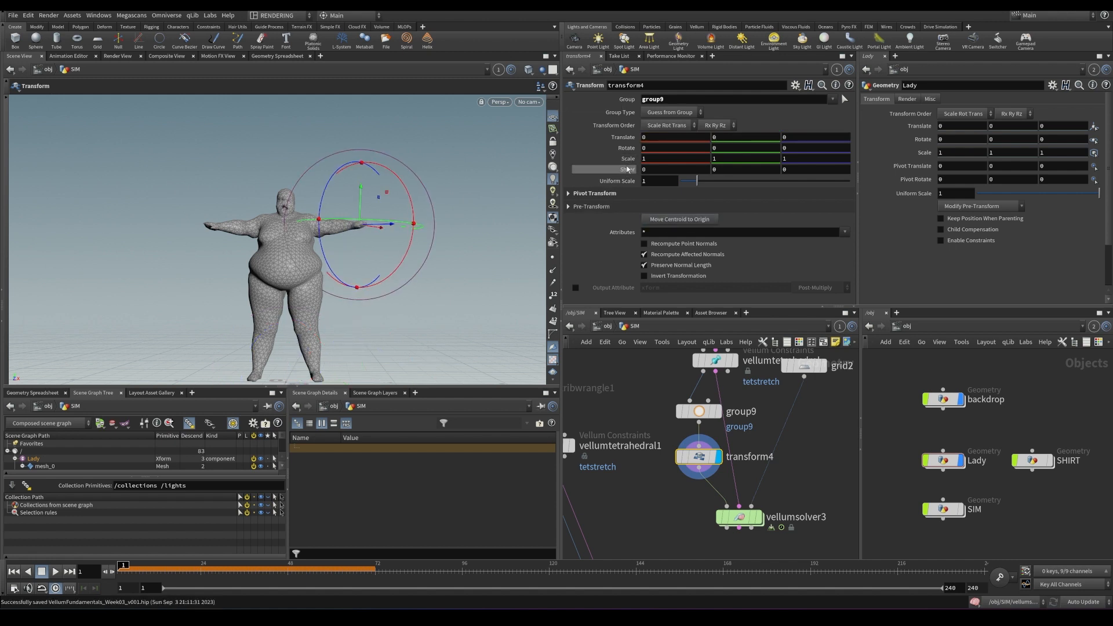
# - Keyframe the hand's translate at 0, 0, 0 on frame 10 and about 0.06, 1.32, 0.05 on frame 48, and save the scene
pyautogui.click(149, 574)
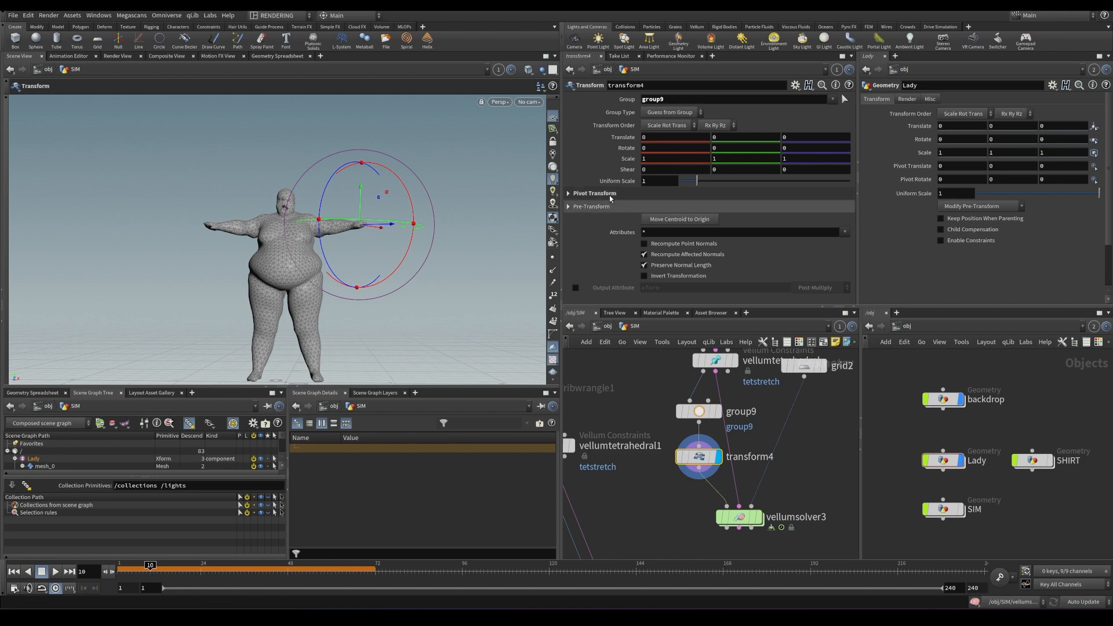
pyautogui.keyDown('alt'); pyautogui.click(611, 139); pyautogui.keyUp('alt')
pyautogui.moveTo(288, 550); pyautogui.dragTo(293, 553)
pyautogui.moveTo(294, 570); pyautogui.dragTo(288, 569)
pyautogui.keyDown('alt'); pyautogui.moveTo(411, 237); pyautogui.dragTo(366, 86); pyautogui.keyUp('alt')
pyautogui.scroll(-3, 375, 147)
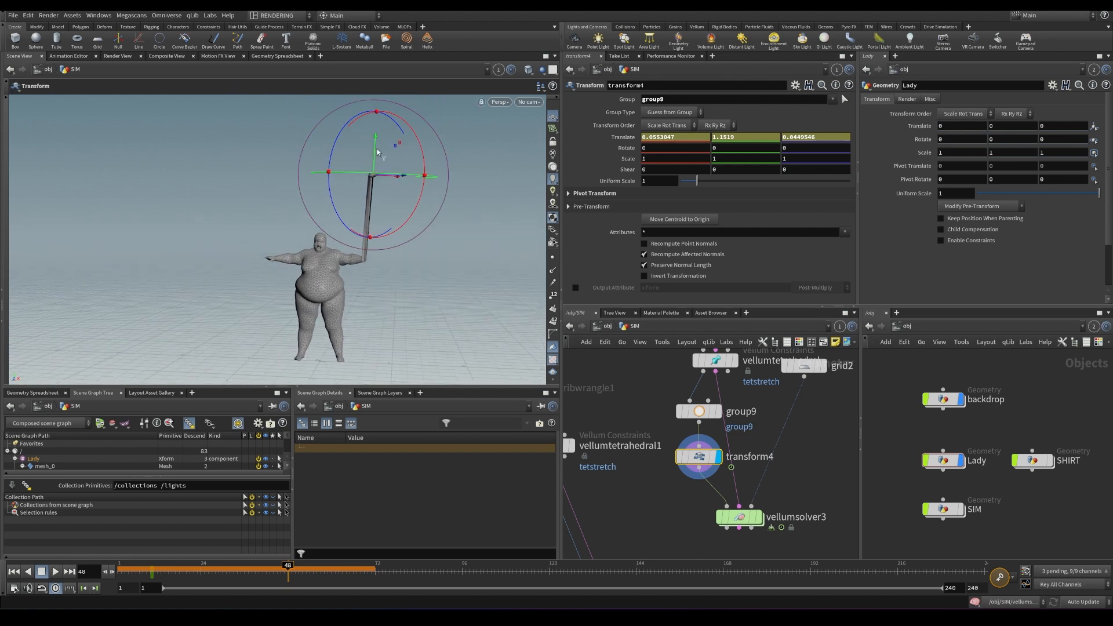
pyautogui.moveTo(379, 148); pyautogui.dragTo(380, 135)
pyautogui.keyDown('alt'); pyautogui.click(623, 138); pyautogui.keyUp('alt')
pyautogui.hotkey('ctrl', 's')
# - Display vellumsolver3, play the simulation from the first frame, stop it and rewind to frame 1
pyautogui.click(759, 517)
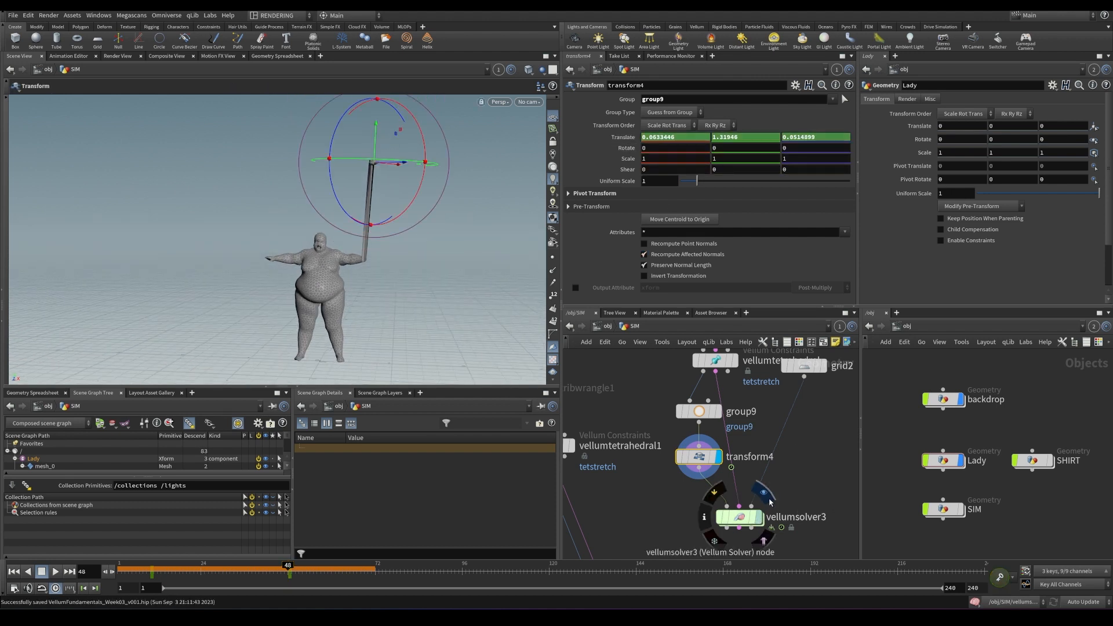
pyautogui.hotkey('ctrl', 'Up')
pyautogui.press('Up')
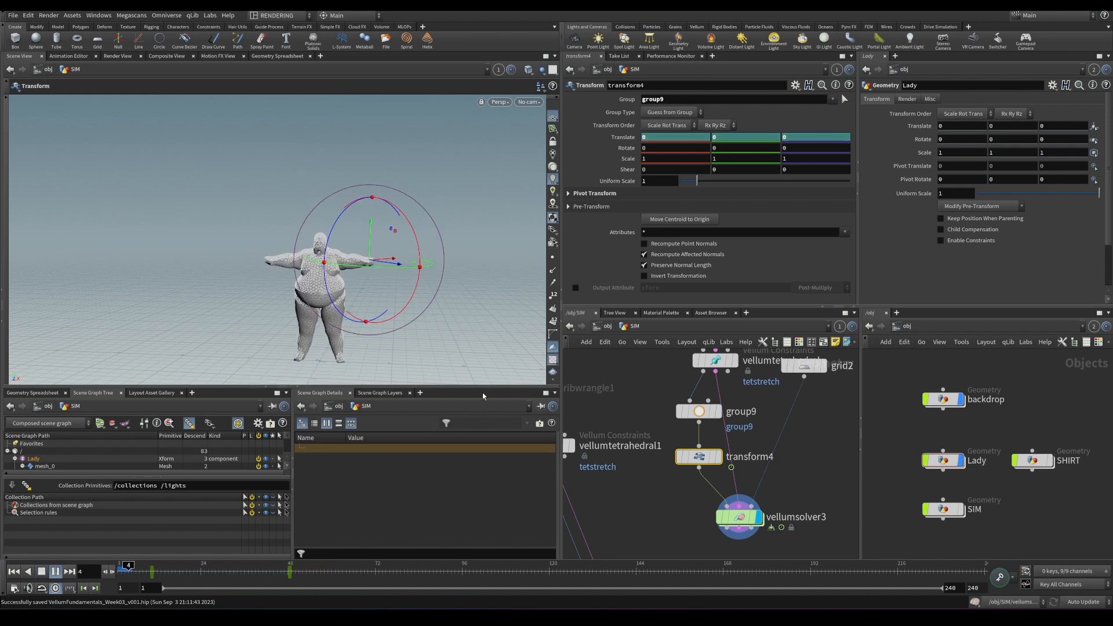
pyautogui.press('Up')
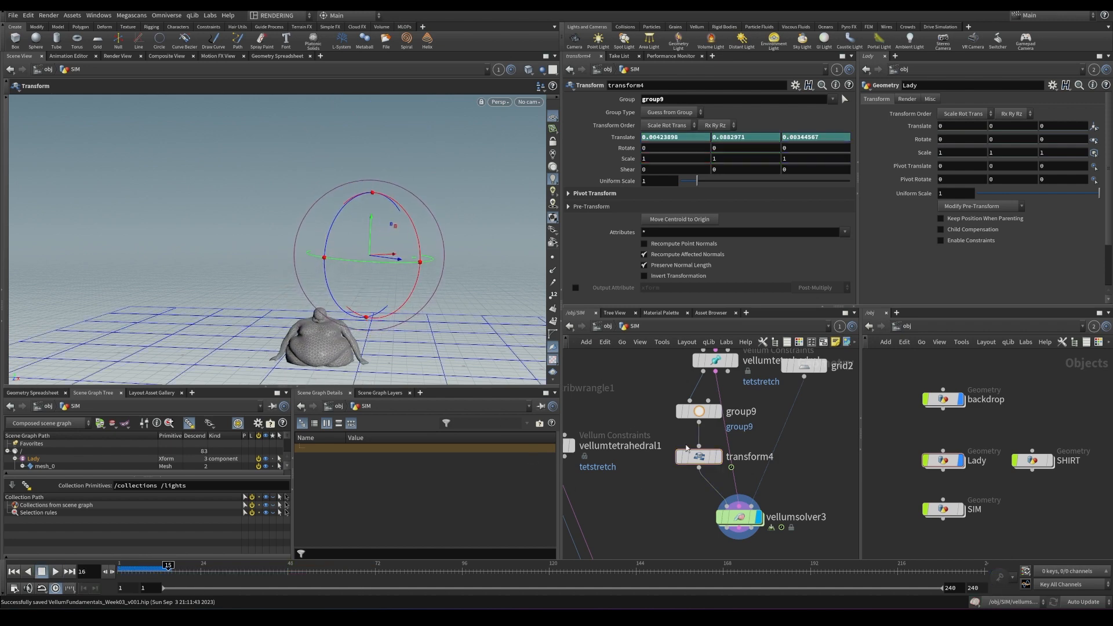
pyautogui.hotkey('ctrl', 'Up')
# - Insert a Vellum Constraints node between transform4 and vellumsolver3, open its parameters and save the scene
pyautogui.press('Tab')
pyautogui.write('velu')
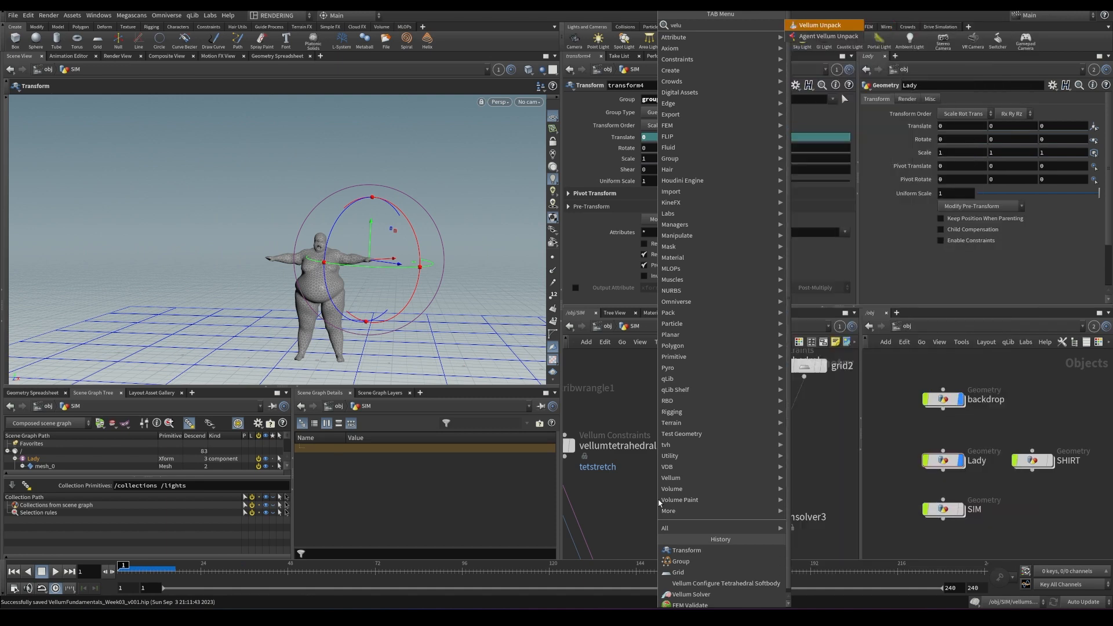
pyautogui.press('BackSpace')
pyautogui.write('lc')
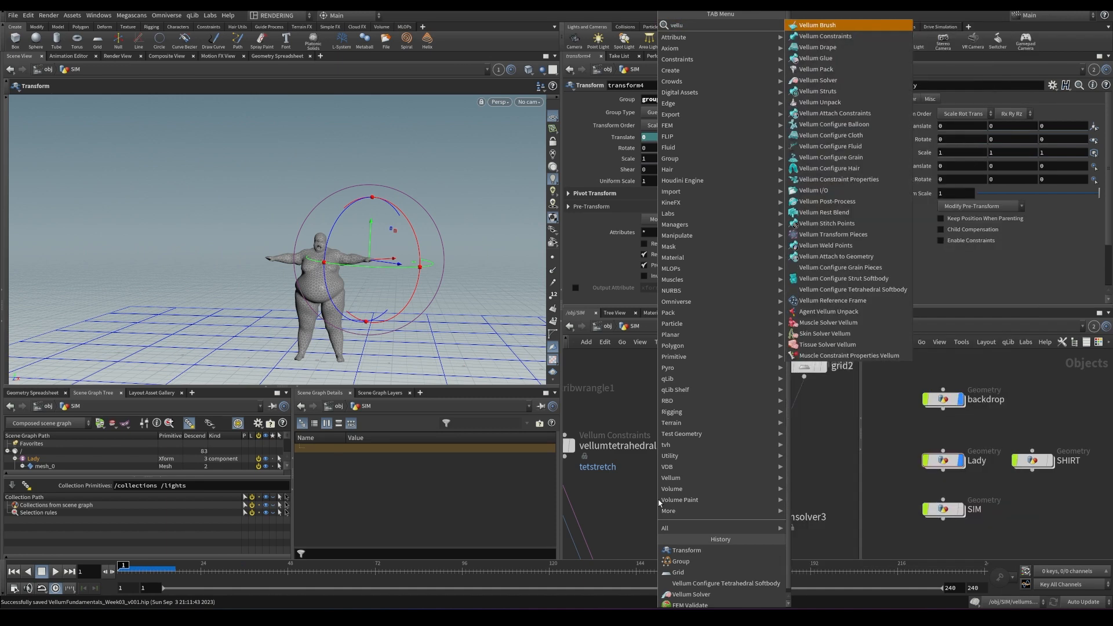
pyautogui.press('Return')
pyautogui.click(677, 486)
pyautogui.moveTo(666, 487); pyautogui.dragTo(719, 500)
pyautogui.moveTo(711, 503); pyautogui.dragTo(704, 436, button='middle')
pyautogui.click(731, 481)
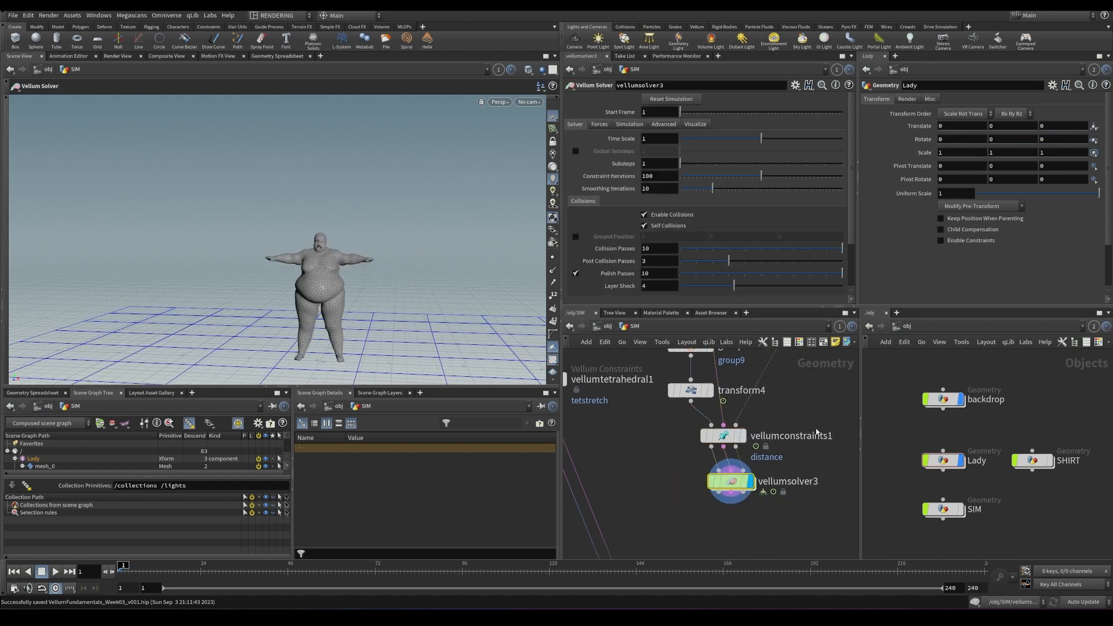
pyautogui.click(780, 434)
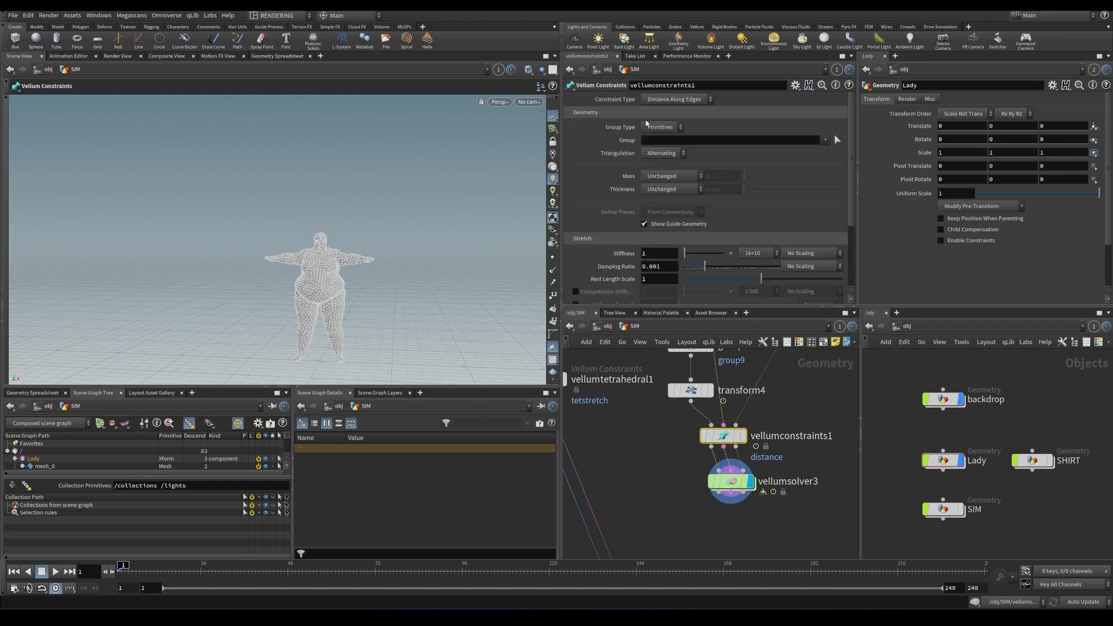
pyautogui.hotkey('ctrl', 's')
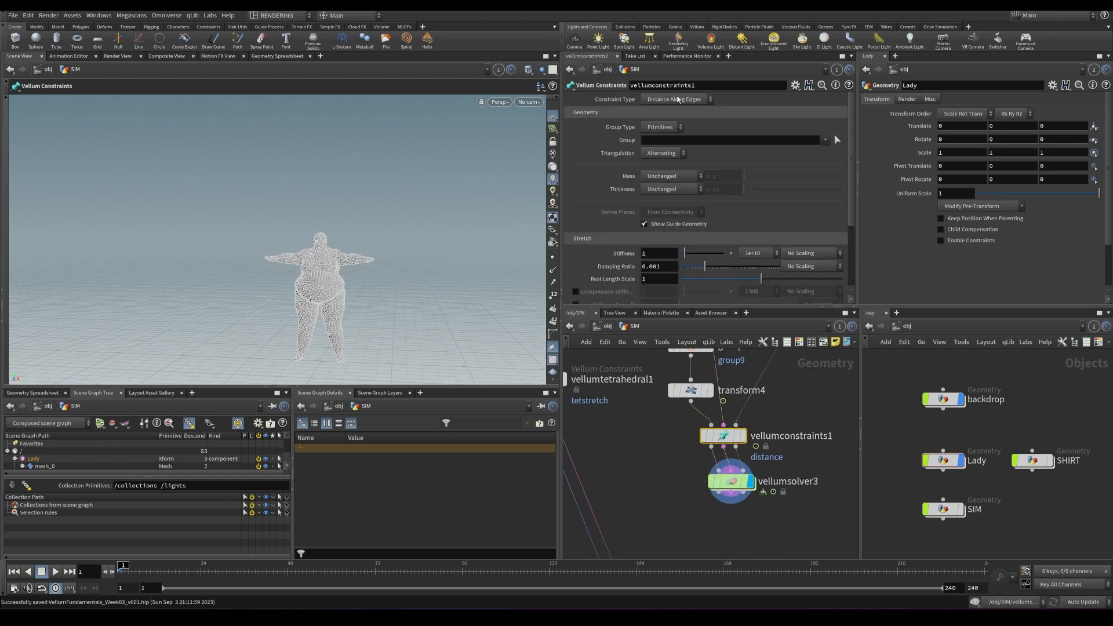
# - Try Attach to Geometry as the constraint type of vellumconstraints1
pyautogui.click(681, 99)
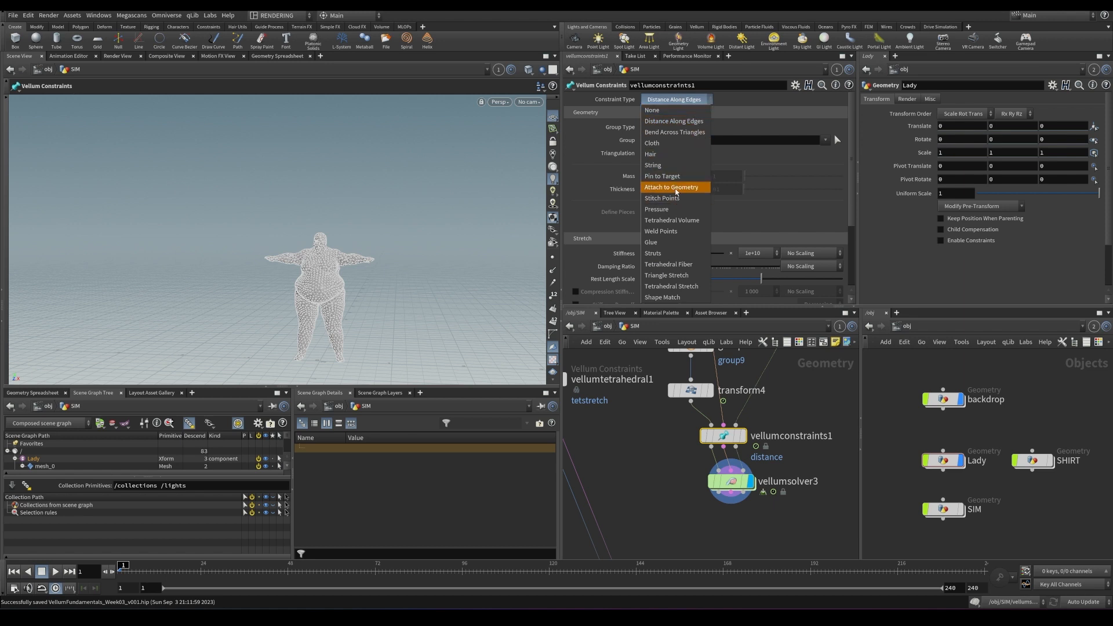
pyautogui.click(675, 191)
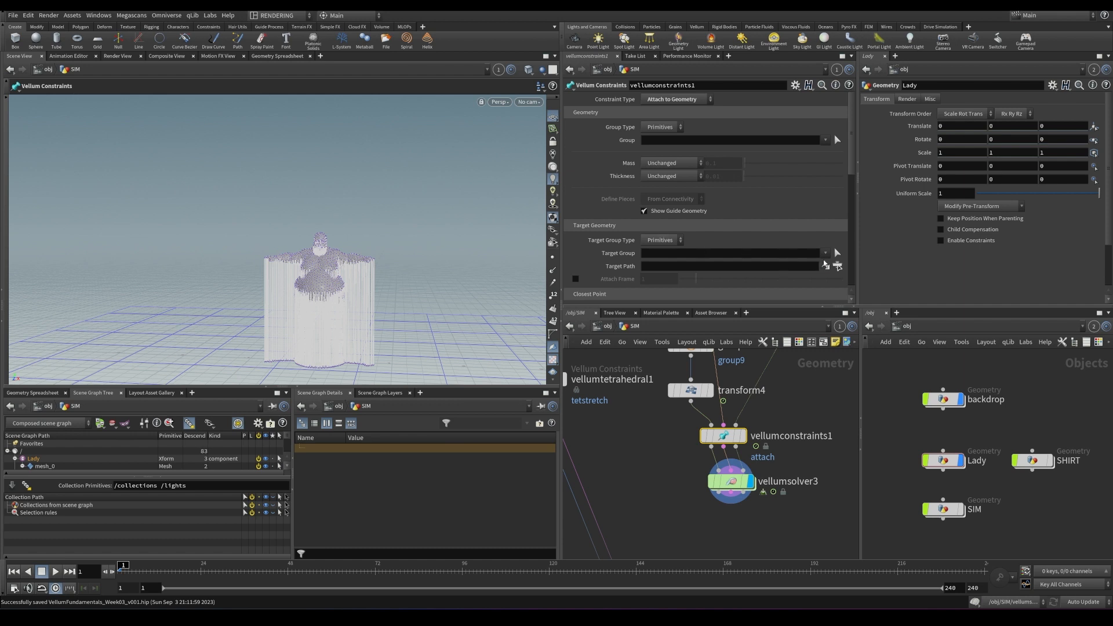
pyautogui.click(668, 238)
pyautogui.click(661, 248)
# - Set vellumconstraints1 to Pin to Target with group type Points and group group9, and align vellumsolver3 below it
pyautogui.click(672, 103)
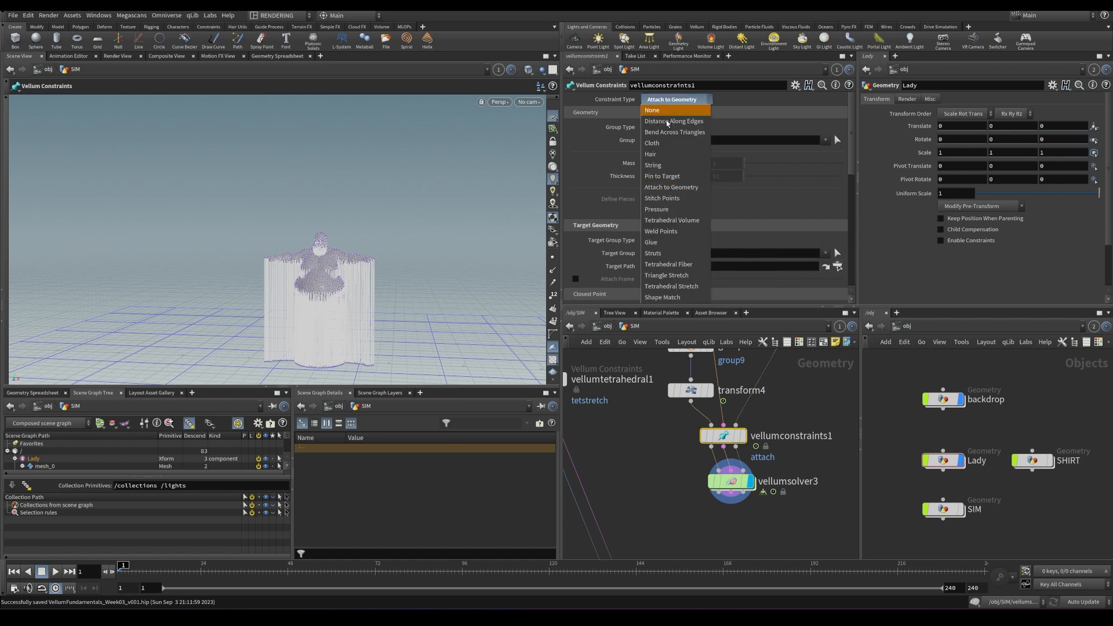
pyautogui.click(661, 178)
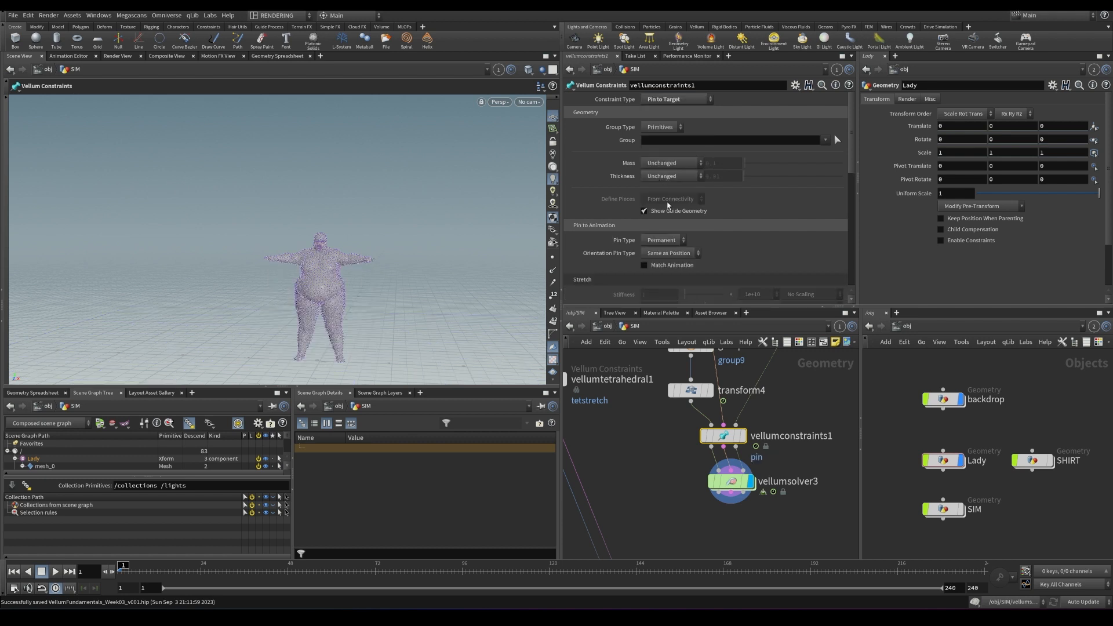
pyautogui.click(660, 128)
pyautogui.click(661, 145)
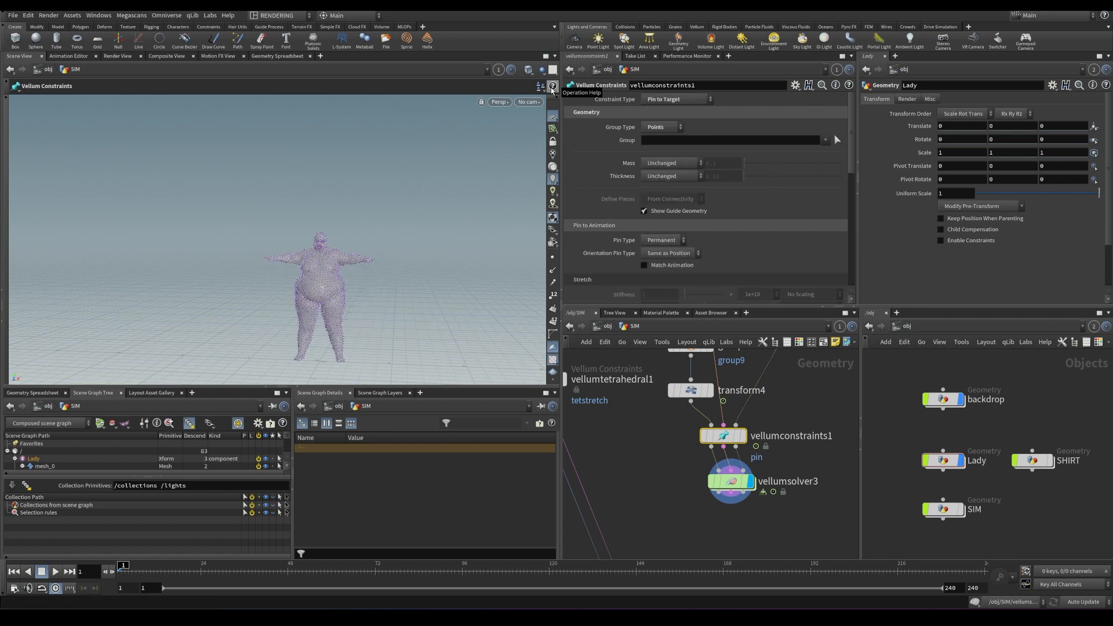
pyautogui.moveTo(729, 482); pyautogui.dragTo(721, 490)
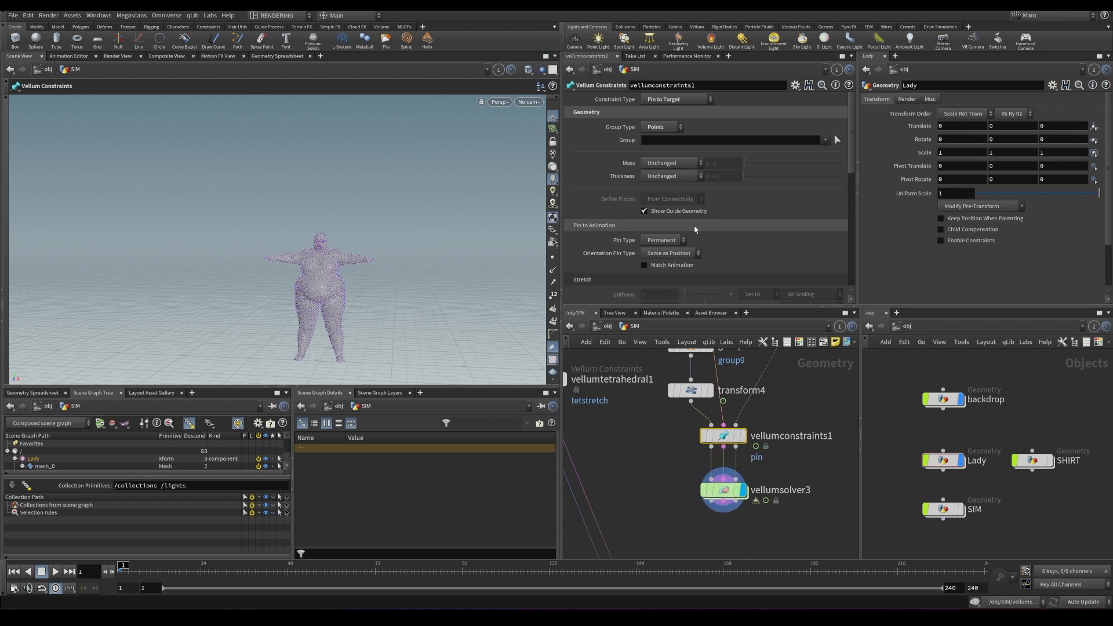
pyautogui.click(824, 140)
pyautogui.click(832, 152)
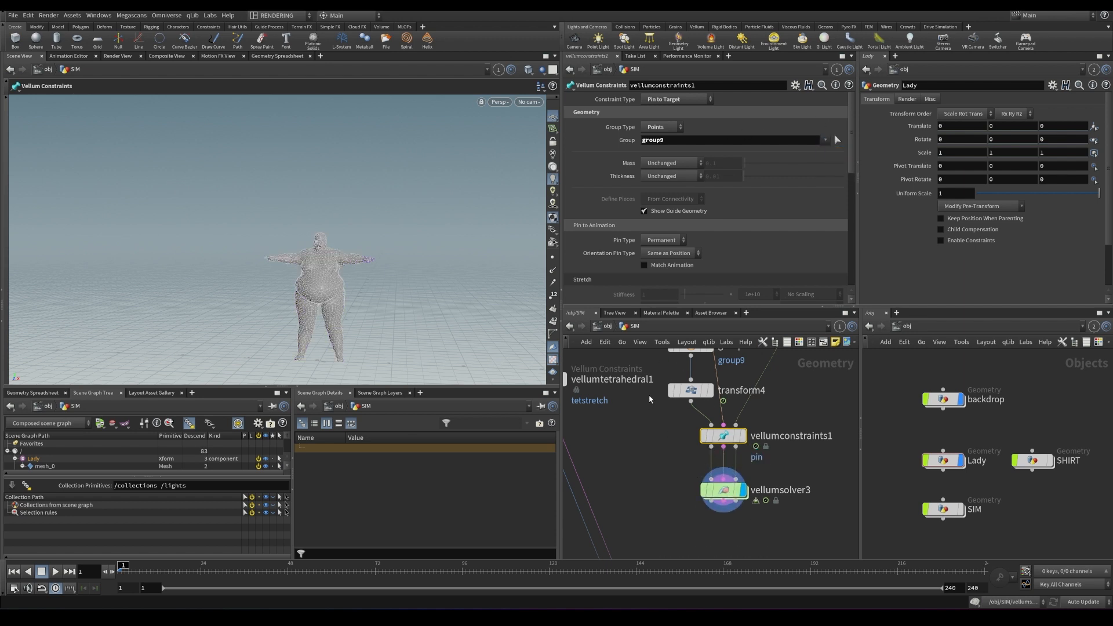
# - Set the group name of the group9 node to mygroup and save the scene
pyautogui.scroll(3, 656, 410)
pyautogui.click(675, 400)
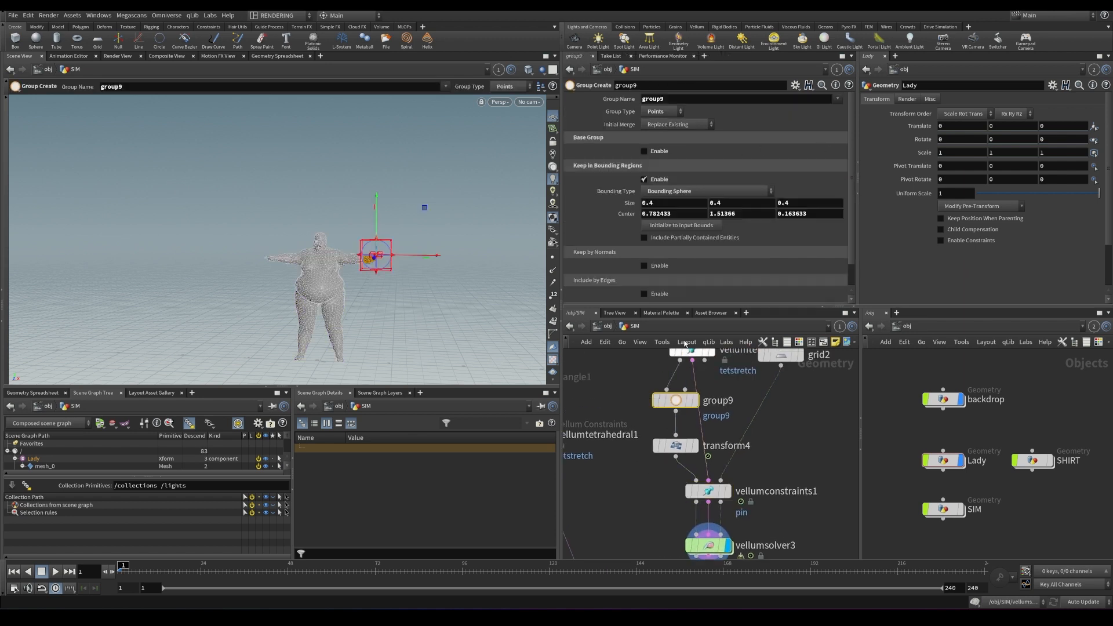
pyautogui.click(674, 99)
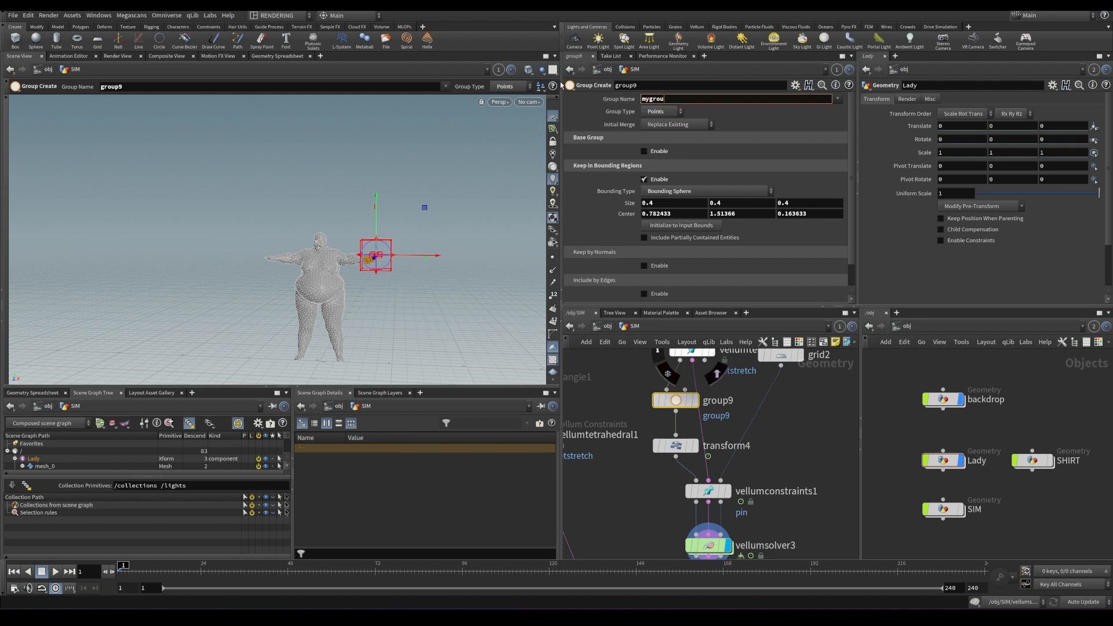
pyautogui.press('Return')
pyautogui.hotkey('ctrl', 's')
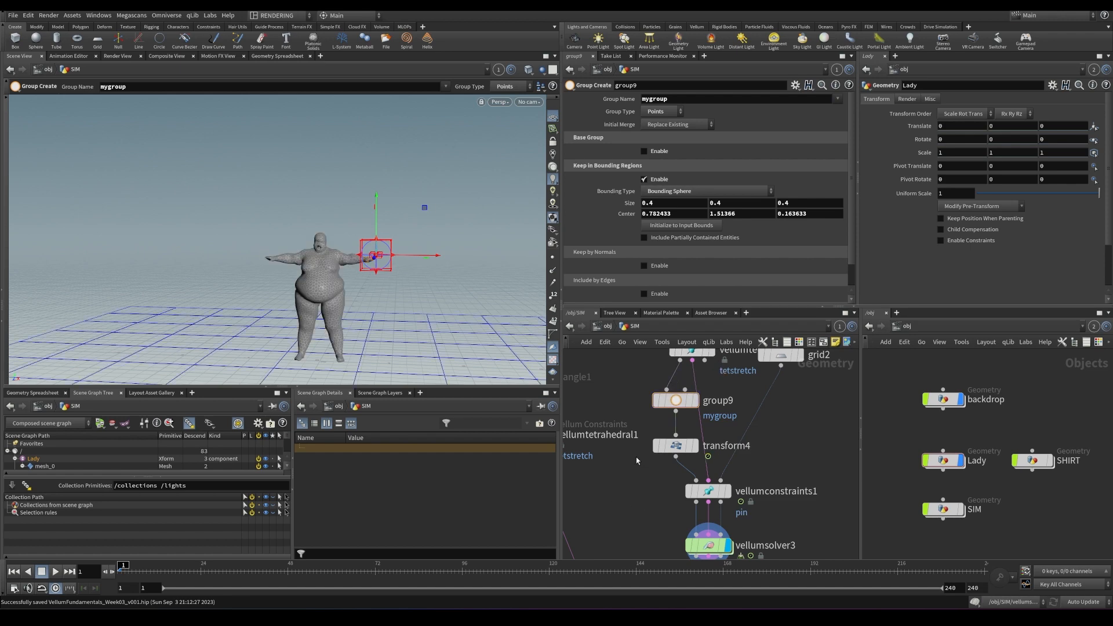
# - Change the Group of transform4 to mygroup and save the scene
pyautogui.click(675, 445)
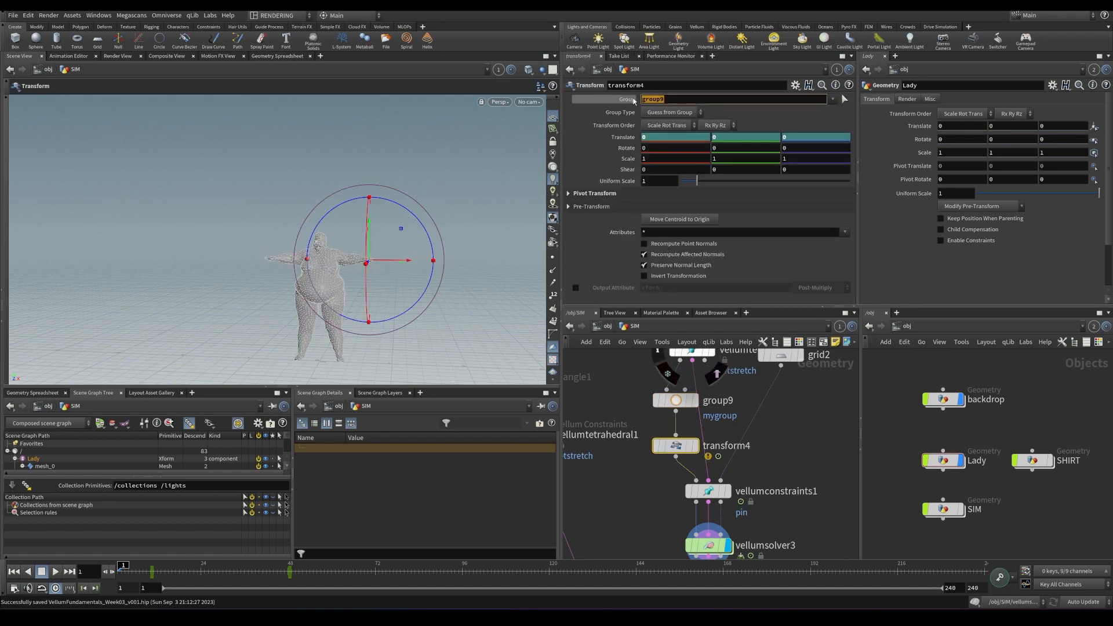
pyautogui.write('mygroup')
pyautogui.press('Return')
pyautogui.hotkey('ctrl', 's')
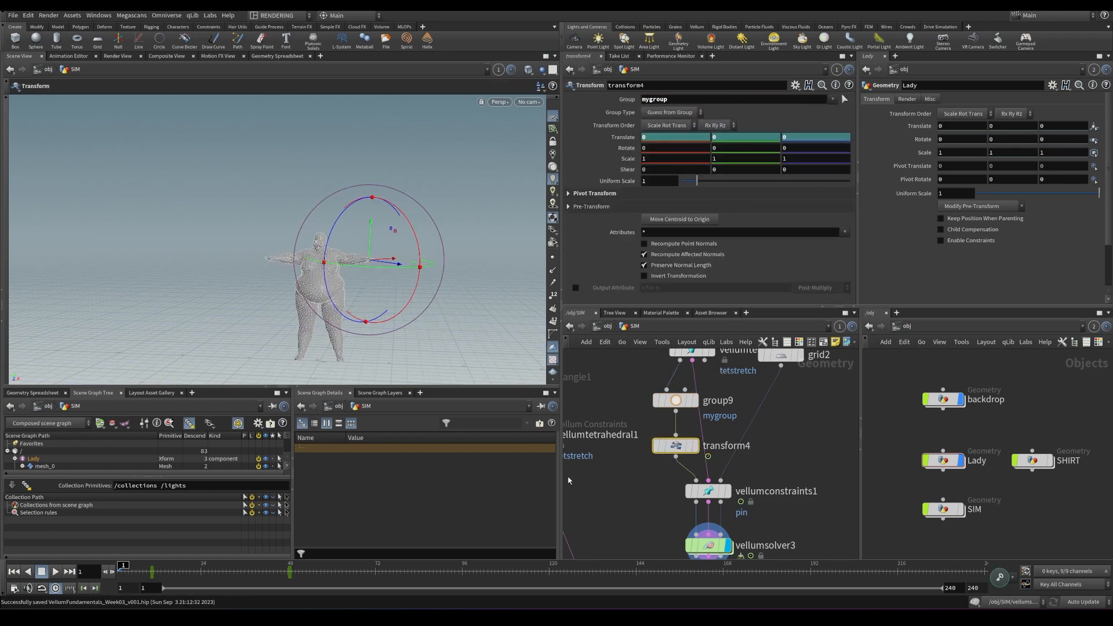
# - Replace the Group of vellumconstraints1 with mygroup
pyautogui.click(712, 493)
pyautogui.doubleClick(681, 143)
pyautogui.press('BackSpace')
pyautogui.click(825, 140)
pyautogui.click(836, 163)
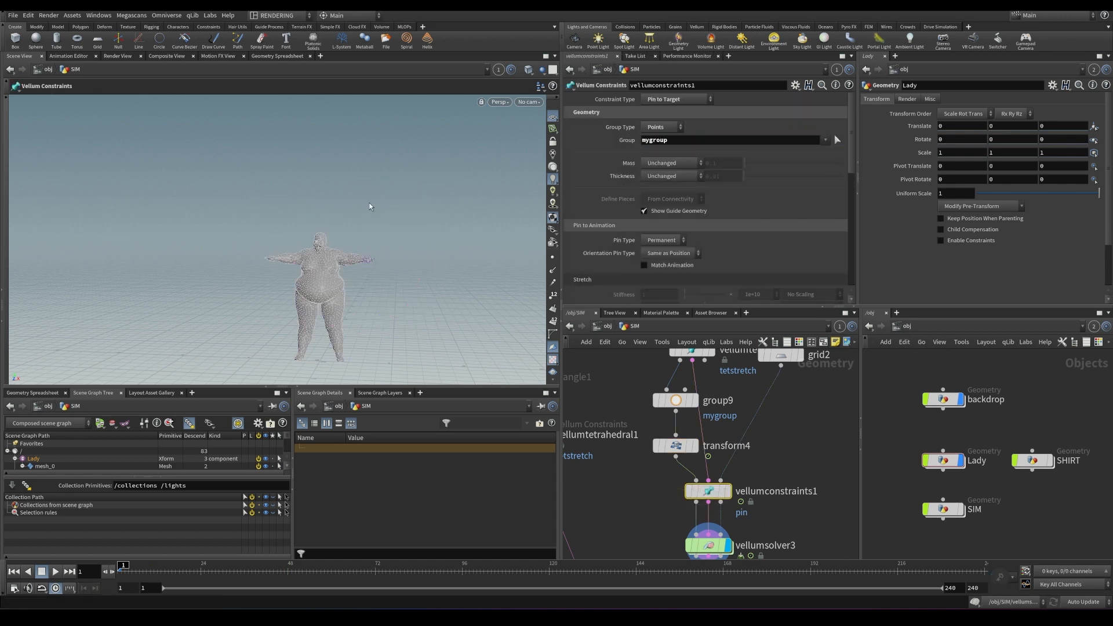
# - Display vellumconstraints1 and examine the pinned points on the character's hand up close
pyautogui.click(728, 491)
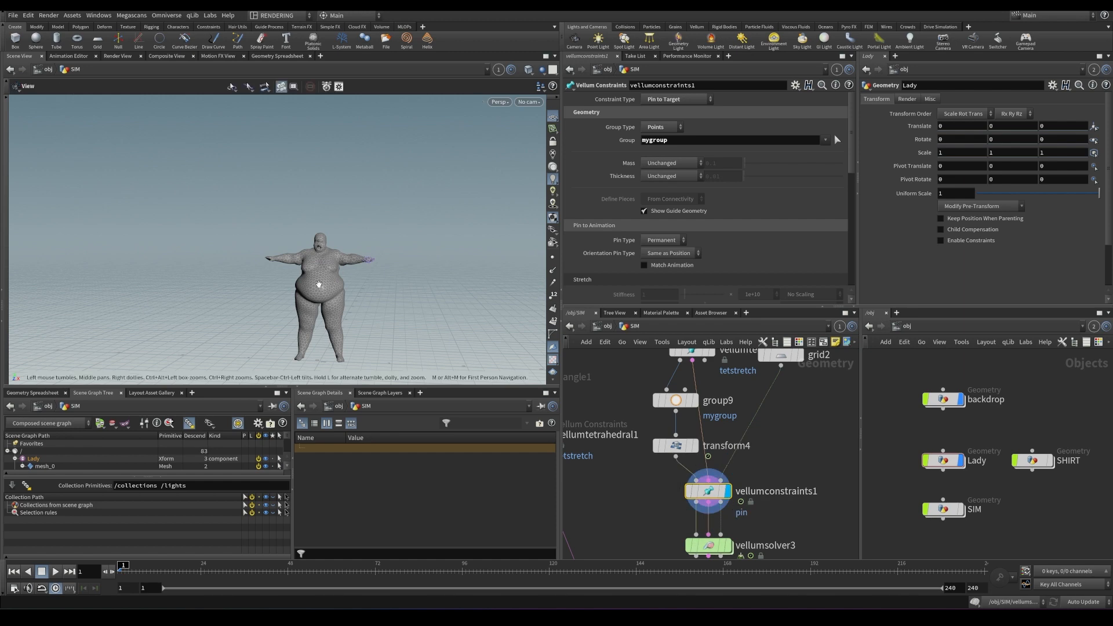
pyautogui.scroll(5, 428, 206)
pyautogui.scroll(4, 410, 272)
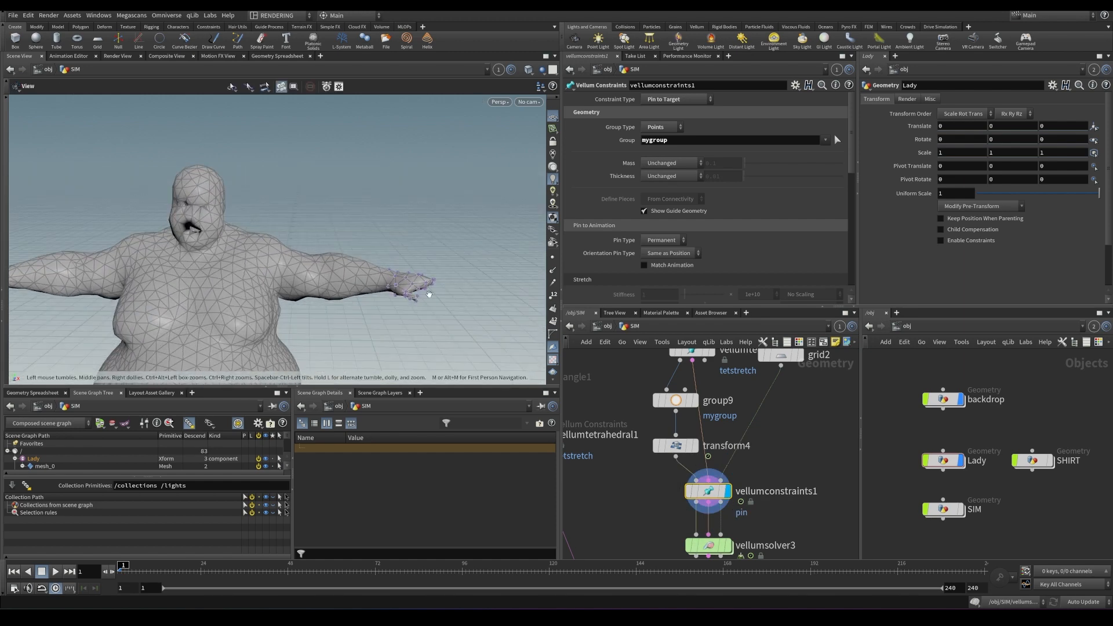
pyautogui.press('Return')
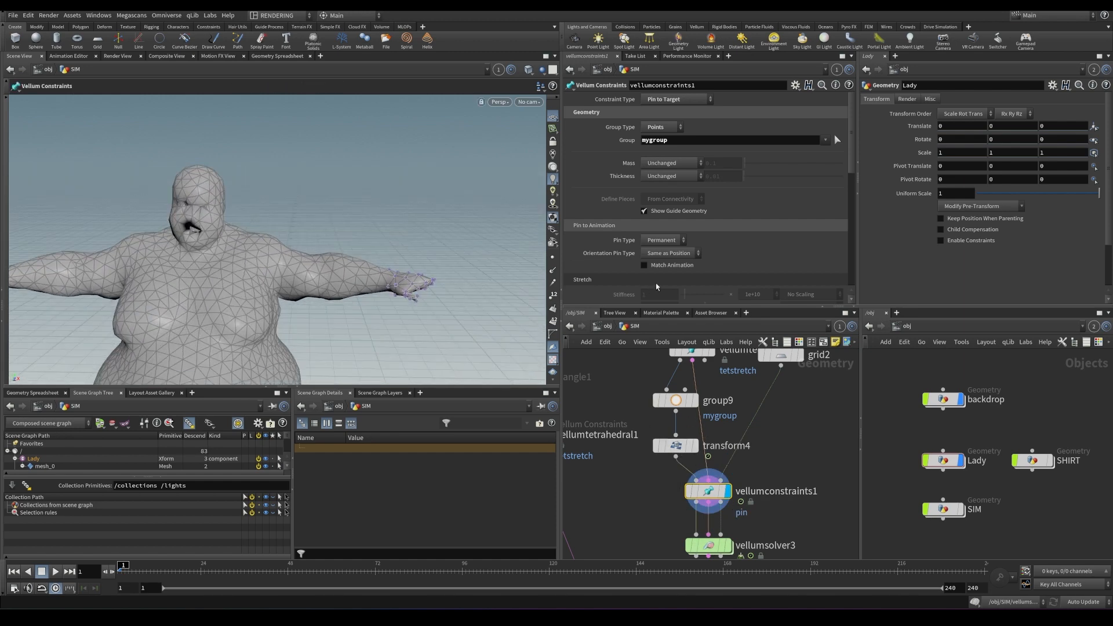
# - Display vellumsolver3 and play the simulation with the pinned hand, returning to frame 1
pyautogui.moveTo(645, 525); pyautogui.dragTo(632, 407, button='middle')
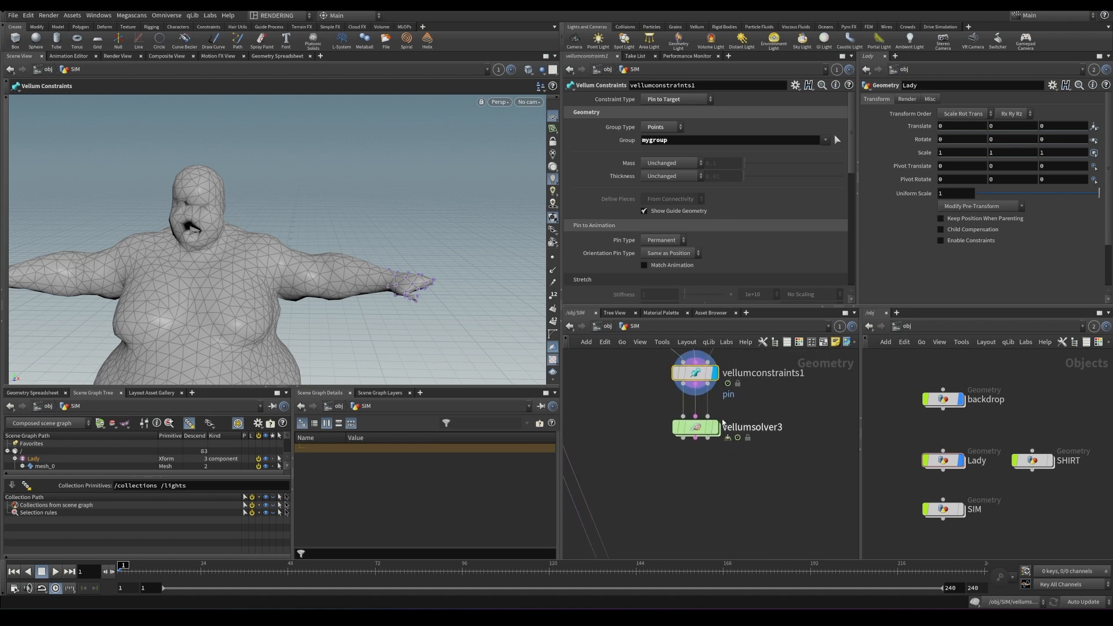
pyautogui.click(715, 427)
pyautogui.press('Up')
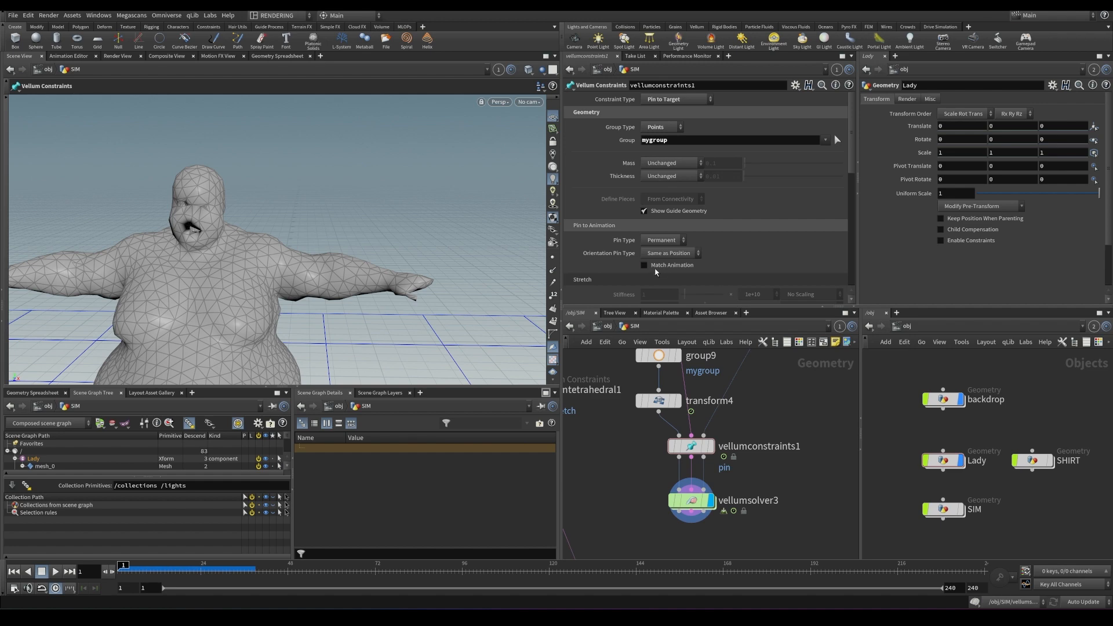
# - Enable Match Animation on vellumconstraints1, test it by playing the simulation from frame 1, and save the scene
pyautogui.click(655, 266)
pyautogui.scroll(-10, 299, 279)
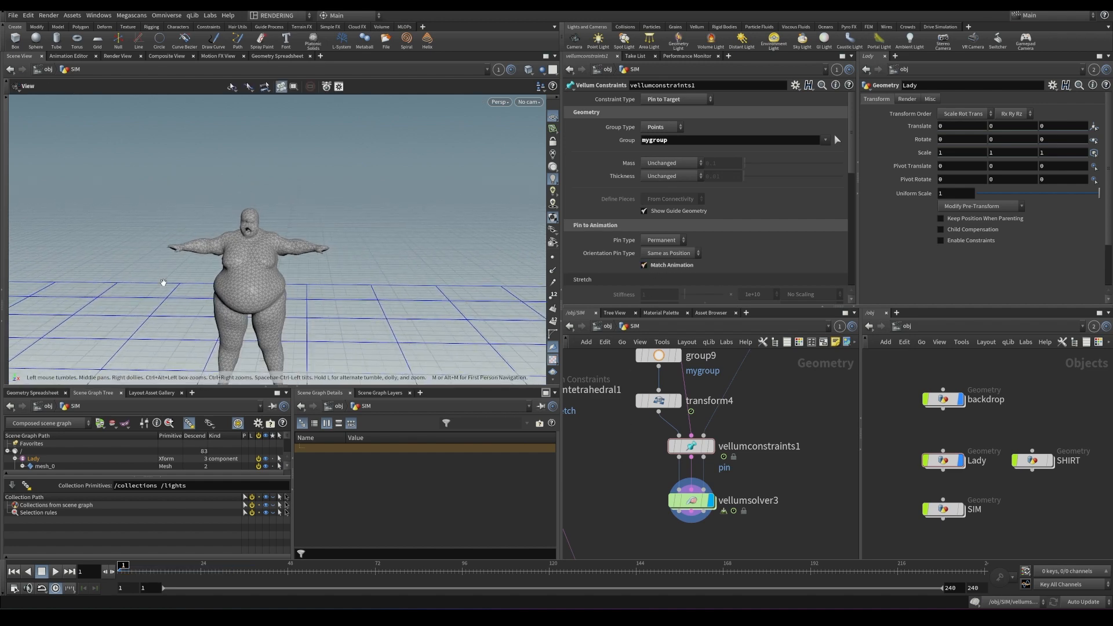
pyautogui.press('Up')
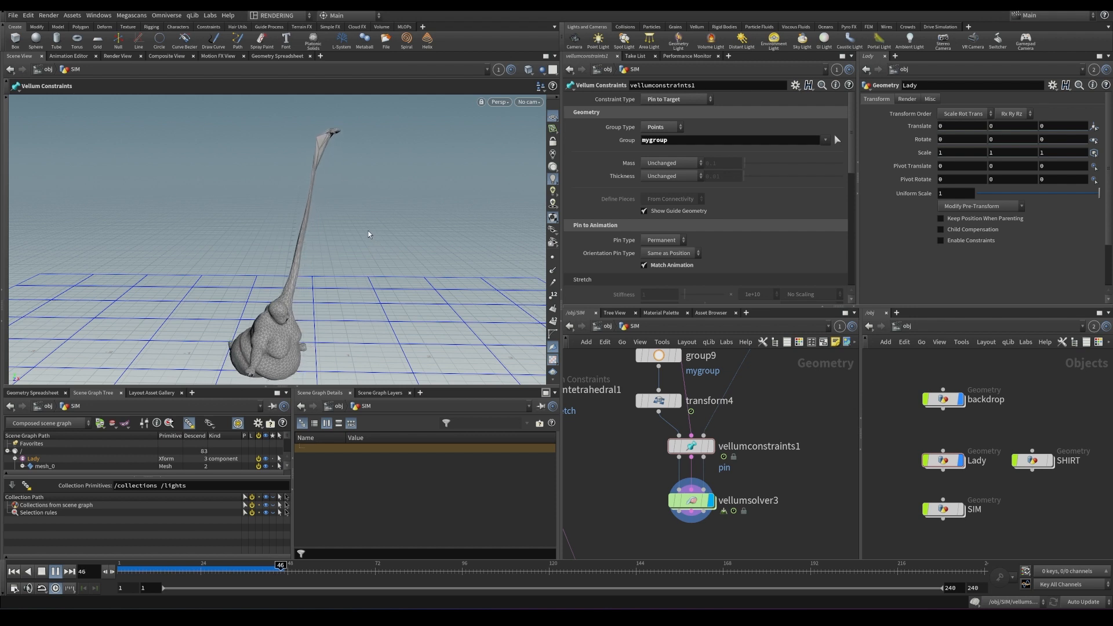
pyautogui.hotkey('ctrl', 'Up')
pyautogui.hotkey('ctrl', 's')
# - Set the stretch stiffness multiplier of the vellumtetrahedral constraint above group9 to 100 000
pyautogui.moveTo(672, 371); pyautogui.dragTo(709, 464, button='middle')
pyautogui.click(711, 397)
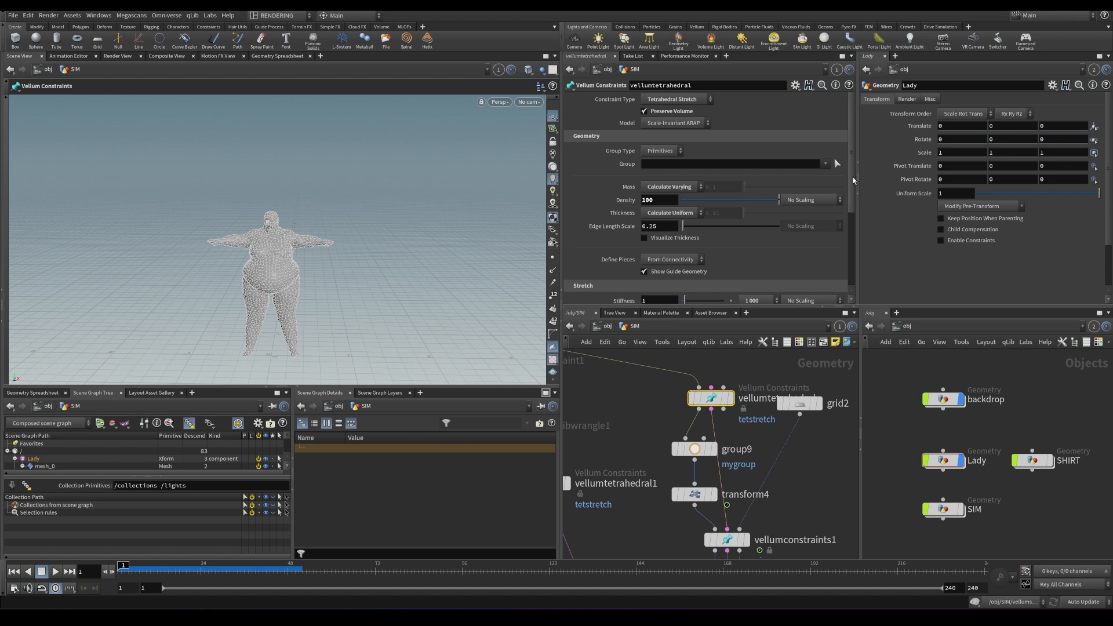
pyautogui.scroll(-4, 853, 180)
pyautogui.click(776, 188)
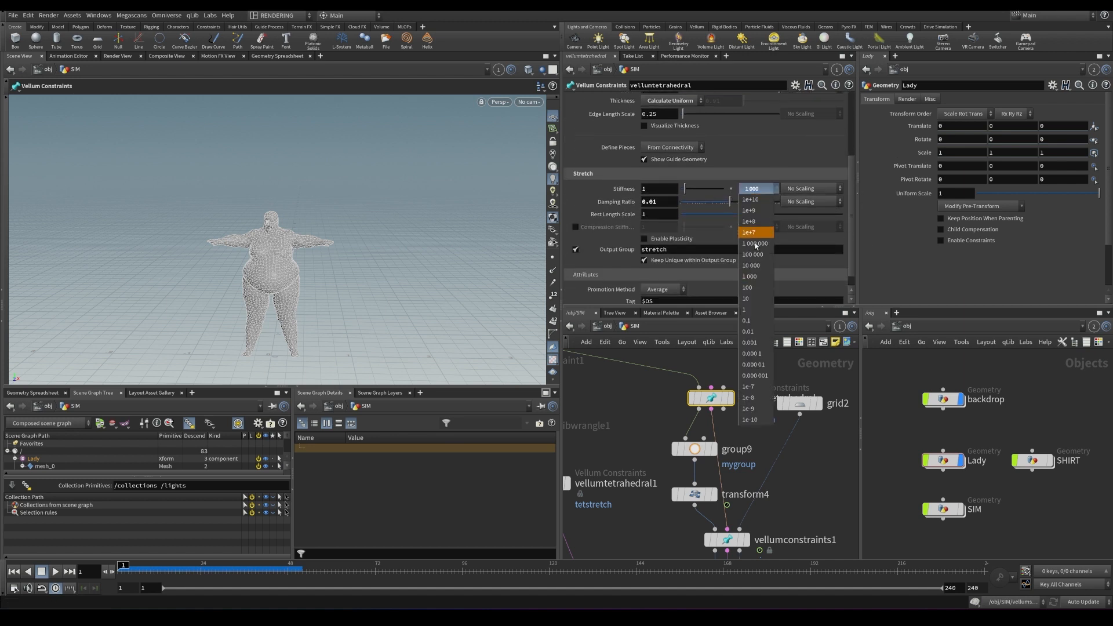
pyautogui.click(756, 251)
# - Play the simulation with the stiffer tetrahedral constraint, rewind to frame 1 and save the scene
pyautogui.press('Up')
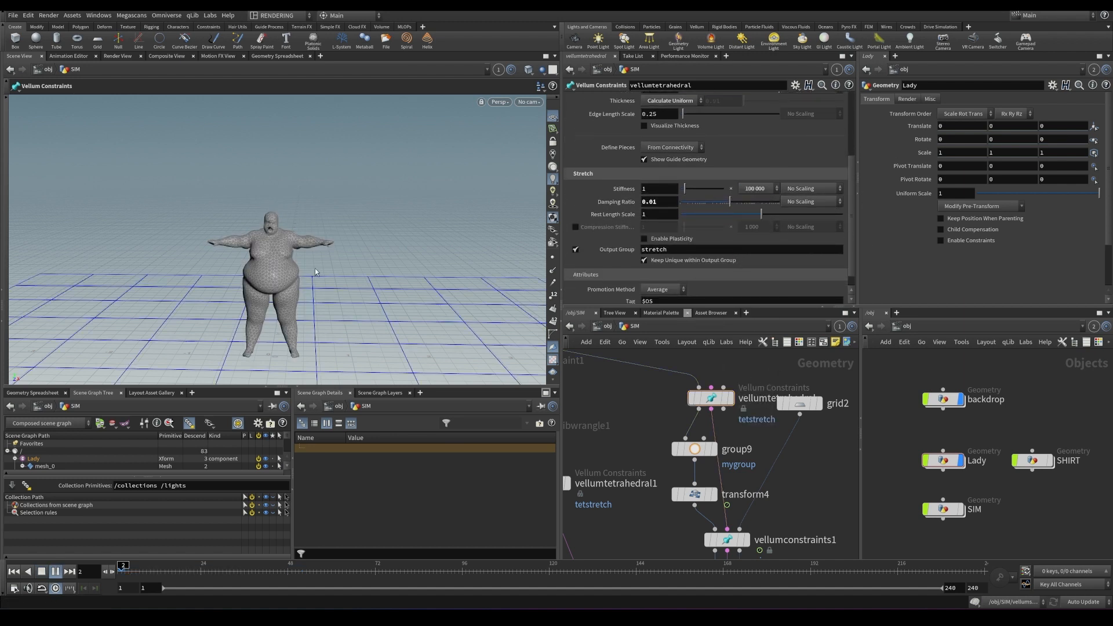
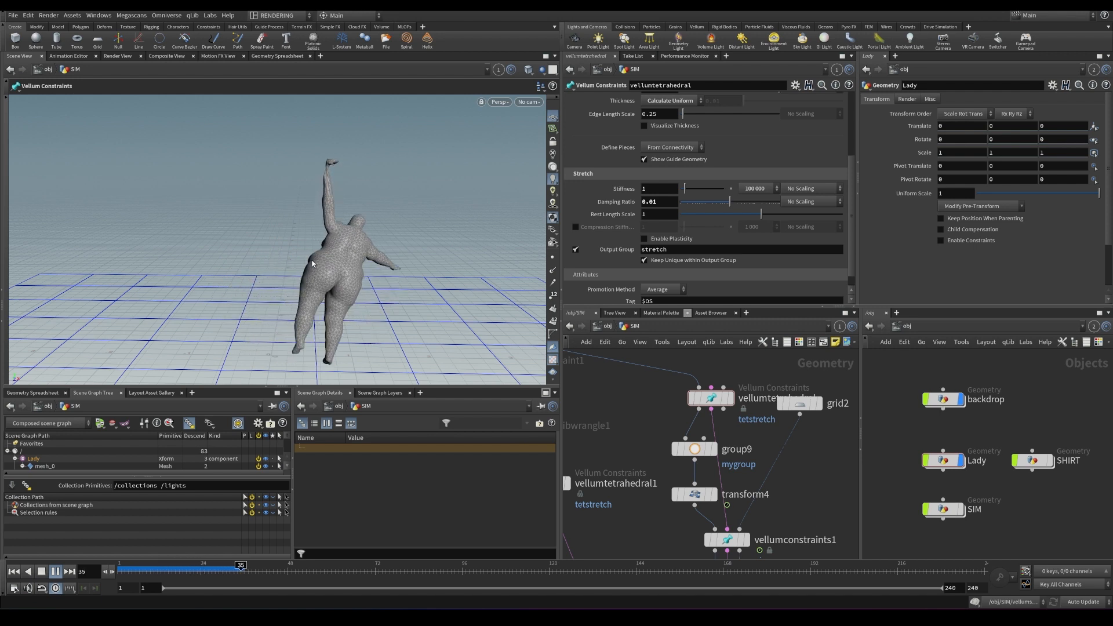
pyautogui.press('Up')
pyautogui.hotkey('ctrl', 'Left')
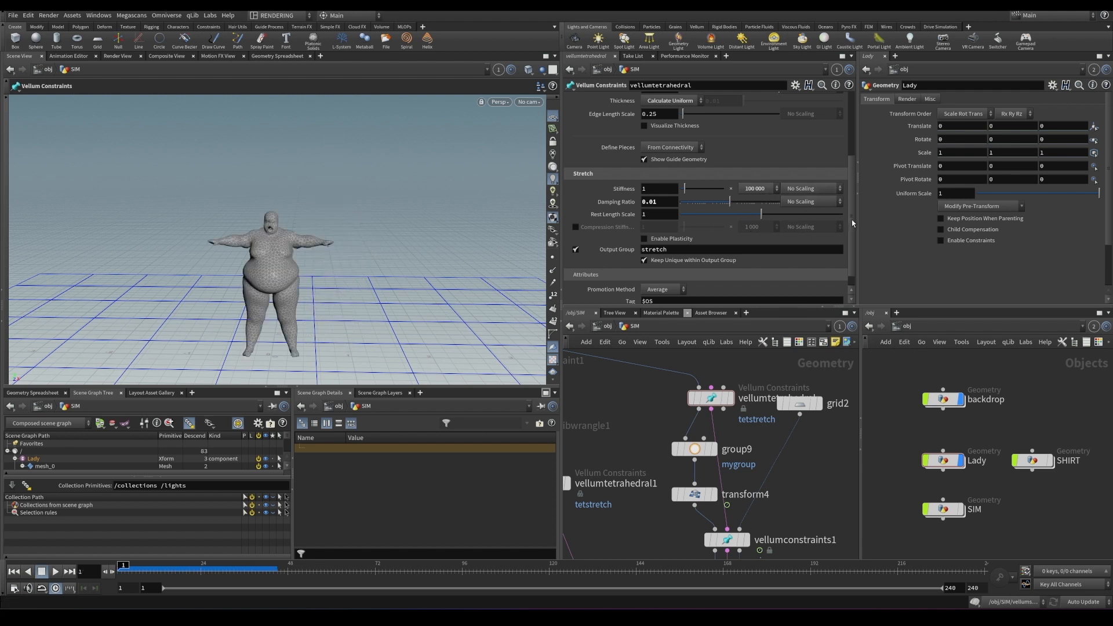
pyautogui.scroll(-1, 850, 223)
pyautogui.hotkey('ctrl', 's')
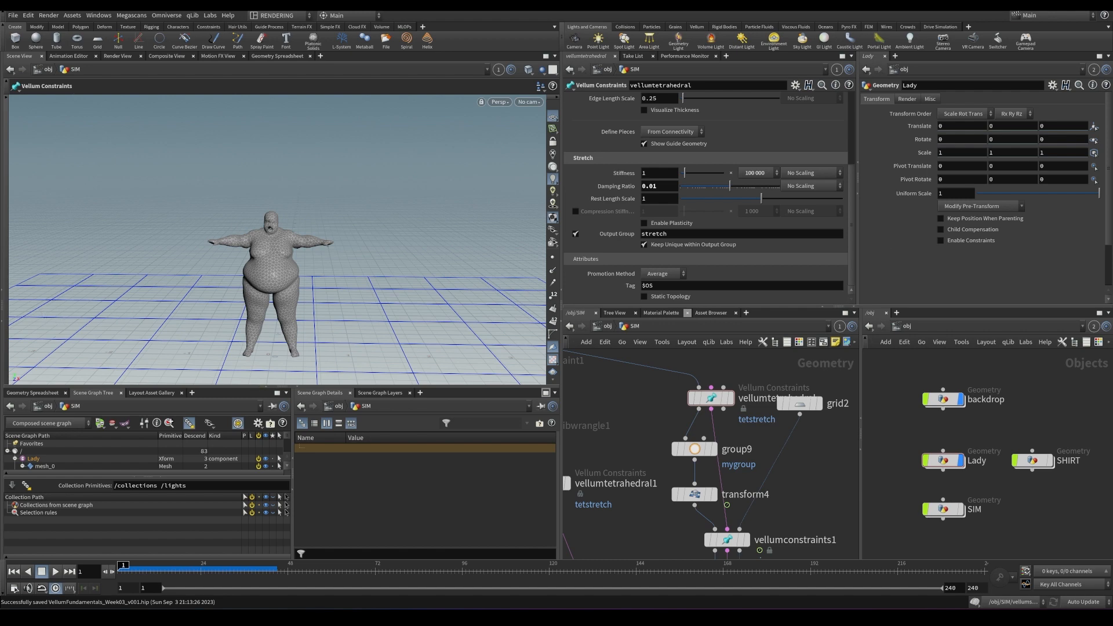
# - Switch the viewport display of the character to Smooth Shaded
pyautogui.keyDown('alt'); pyautogui.moveTo(231, 266); pyautogui.dragTo(320, 187); pyautogui.keyUp('alt')
pyautogui.scroll(5, 308, 262)
pyautogui.scroll(-4, 359, 224)
pyautogui.keyDown('alt'); pyautogui.moveTo(359, 225); pyautogui.dragTo(273, 277); pyautogui.keyUp('alt')
pyautogui.scroll(-4, 234, 260)
pyautogui.keyDown('alt'); pyautogui.moveTo(273, 277); pyautogui.dragTo(213, 270, button='middle'); pyautogui.keyUp('alt')
pyautogui.scroll(4, 293, 263)
pyautogui.keyDown('alt'); pyautogui.moveTo(212, 270); pyautogui.dragTo(331, 258); pyautogui.keyUp('alt')
pyautogui.click(531, 72)
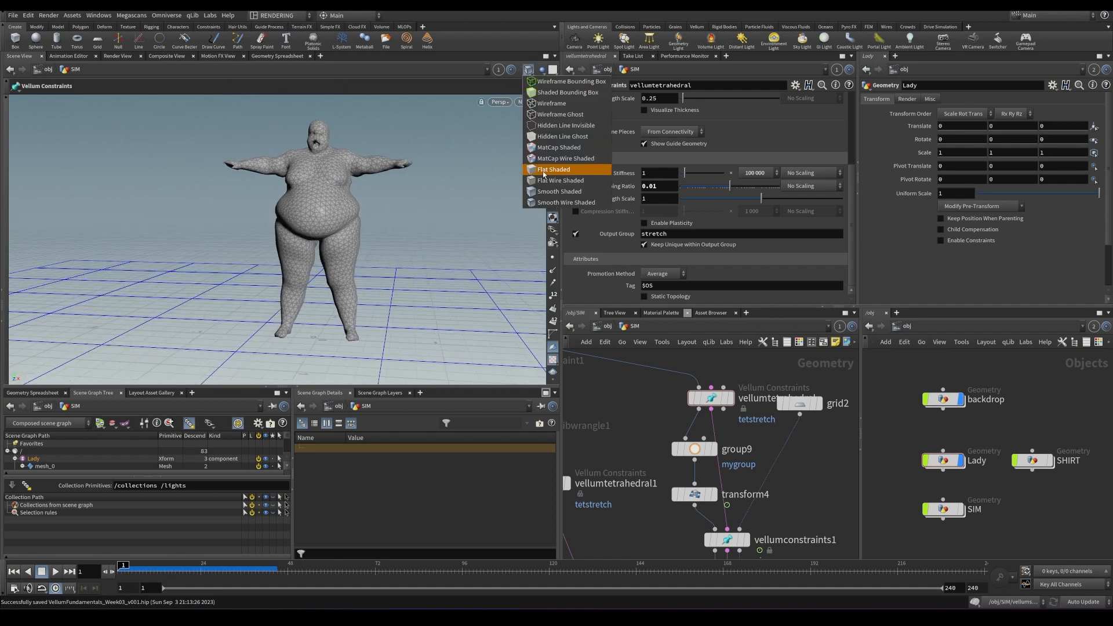
pyautogui.click(539, 193)
# - Open the parameters of vellumsolver3, play the smooth-shaded simulation, stop it and rewind to frame 1
pyautogui.keyDown('alt'); pyautogui.moveTo(368, 181); pyautogui.dragTo(377, 196); pyautogui.keyUp('alt')
pyautogui.keyDown('alt'); pyautogui.moveTo(377, 196); pyautogui.dragTo(355, 228, button='right'); pyautogui.keyUp('alt')
pyautogui.keyDown('alt'); pyautogui.moveTo(355, 228); pyautogui.dragTo(336, 268); pyautogui.keyUp('alt')
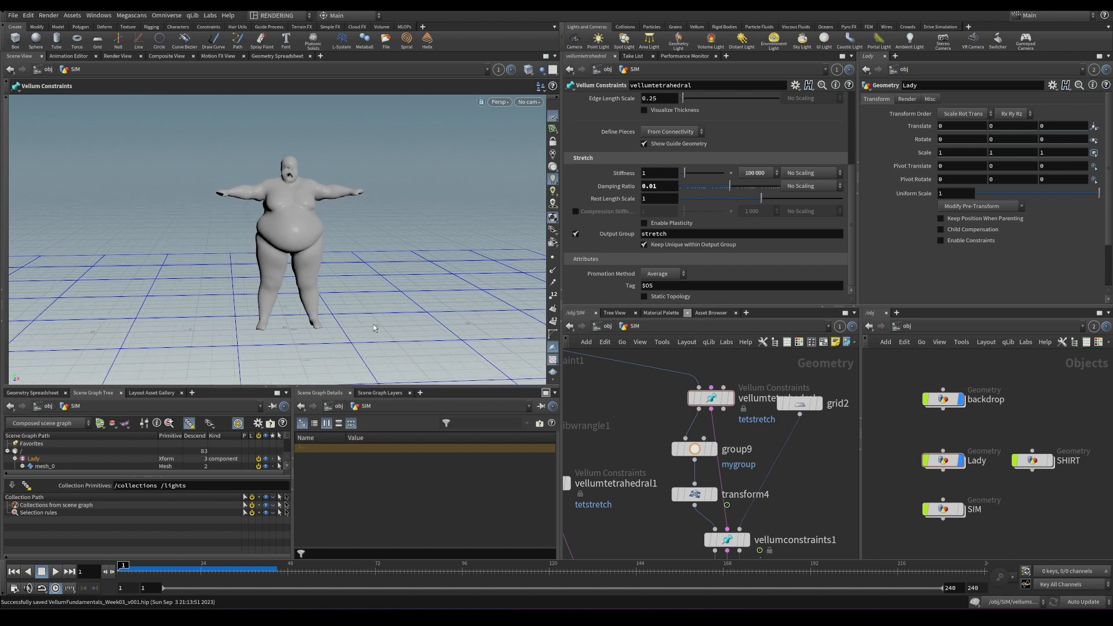
pyautogui.keyDown('alt'); pyautogui.moveTo(326, 244); pyautogui.dragTo(472, 248); pyautogui.keyUp('alt')
pyautogui.keyDown('alt'); pyautogui.moveTo(371, 266); pyautogui.dragTo(273, 243); pyautogui.keyUp('alt')
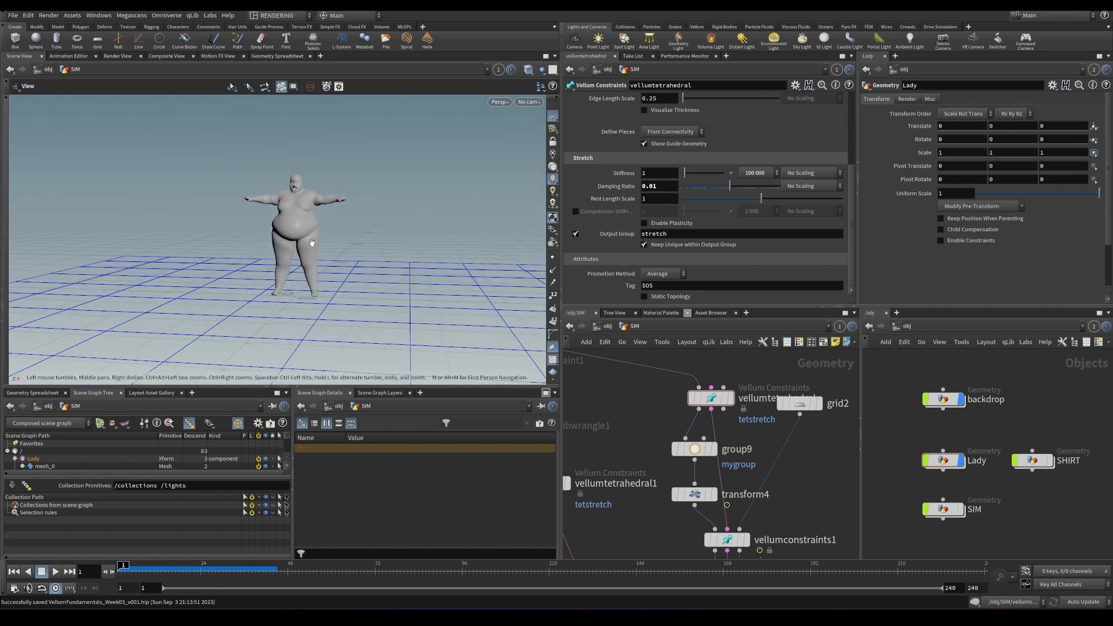
pyautogui.moveTo(713, 549); pyautogui.dragTo(712, 443, button='middle')
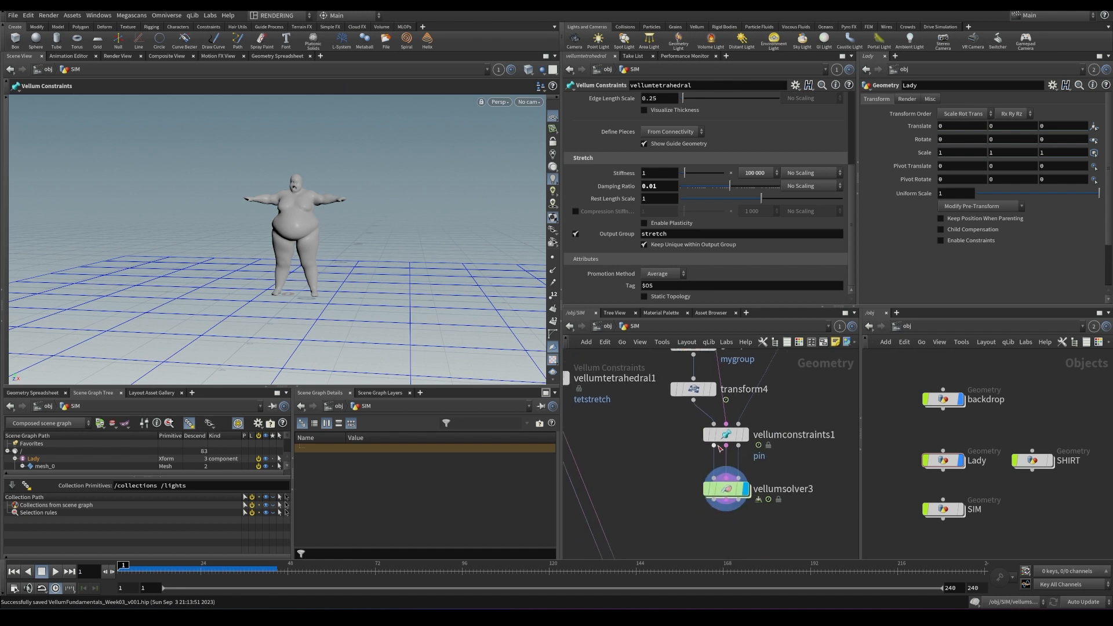
pyautogui.click(719, 491)
pyautogui.press('Up')
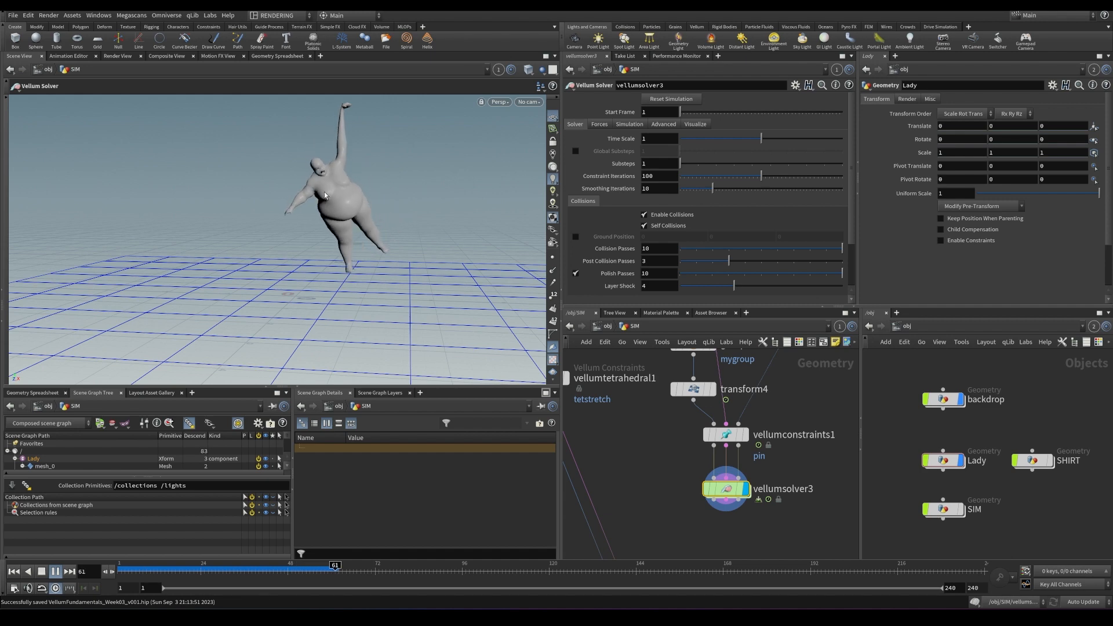
pyautogui.press('Up')
pyautogui.hotkey('ctrl', 'Up')
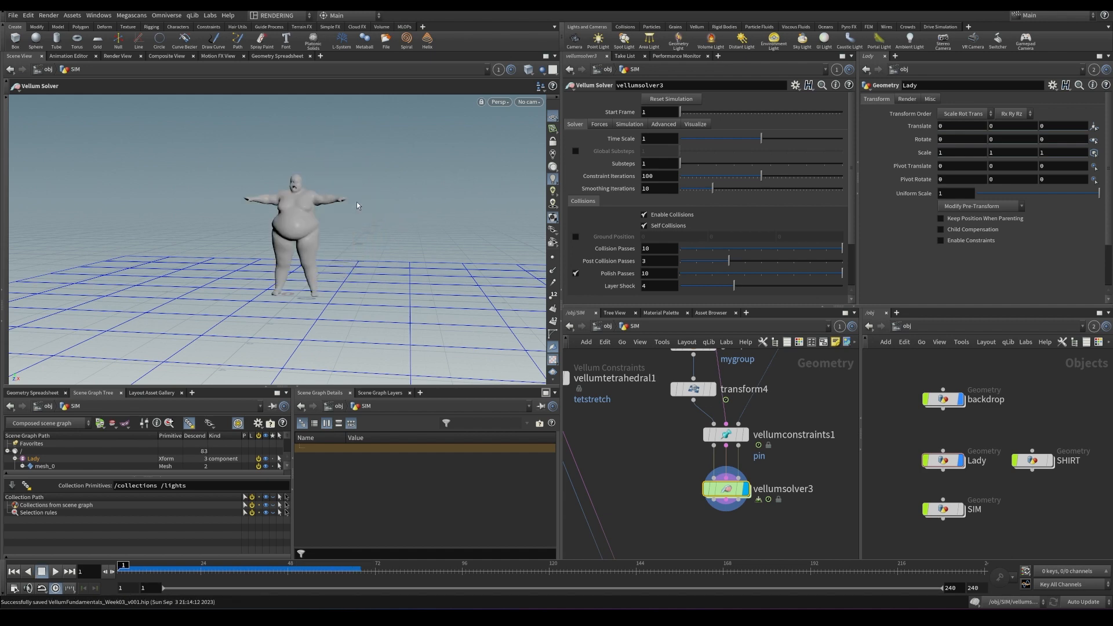
pyautogui.keyDown('alt'); pyautogui.moveTo(357, 206); pyautogui.dragTo(374, 210); pyautogui.keyUp('alt')
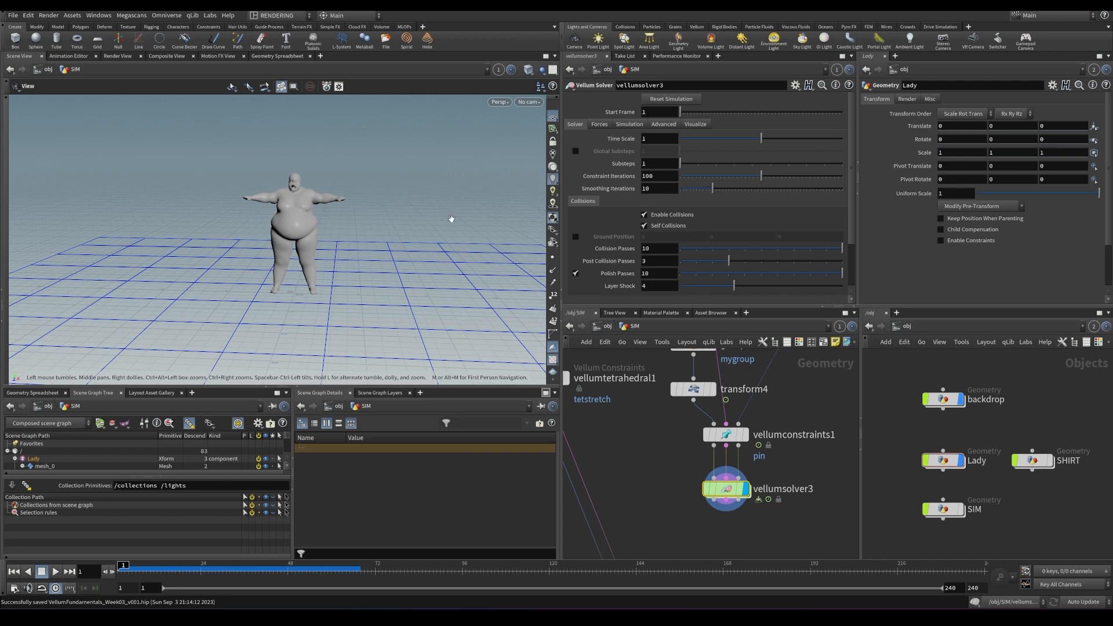
pyautogui.moveTo(671, 447); pyautogui.dragTo(724, 463, button='middle')
pyautogui.scroll(-4, 713, 478)
pyautogui.moveTo(749, 510); pyautogui.dragTo(707, 388, button='middle')
pyautogui.moveTo(725, 457); pyautogui.dragTo(744, 482, button='middle')
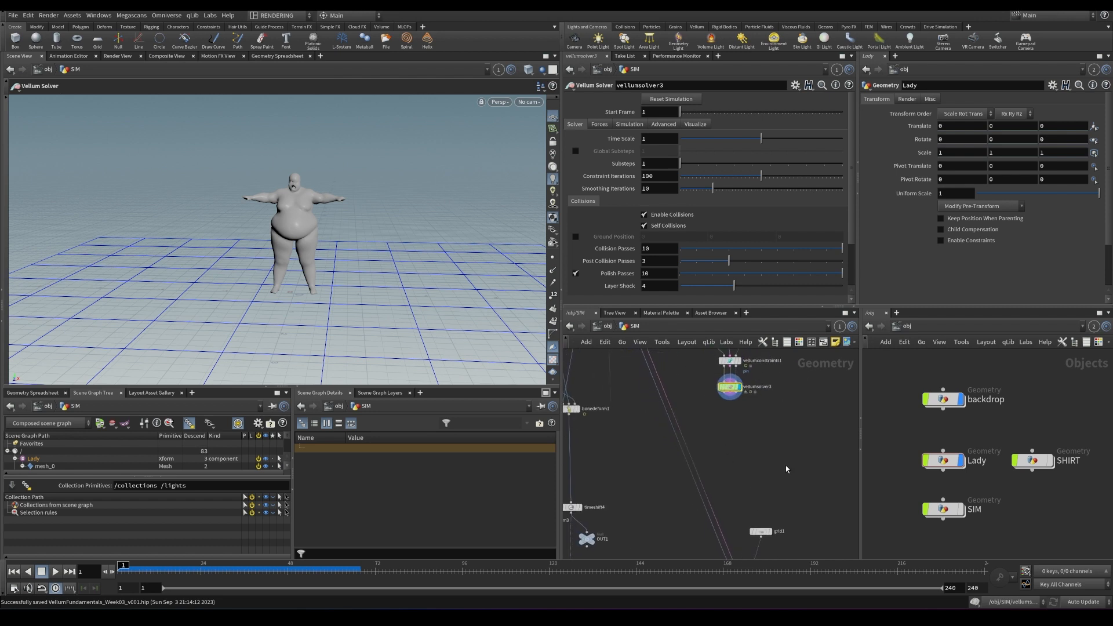
pyautogui.moveTo(799, 453); pyautogui.dragTo(748, 497, button='middle')
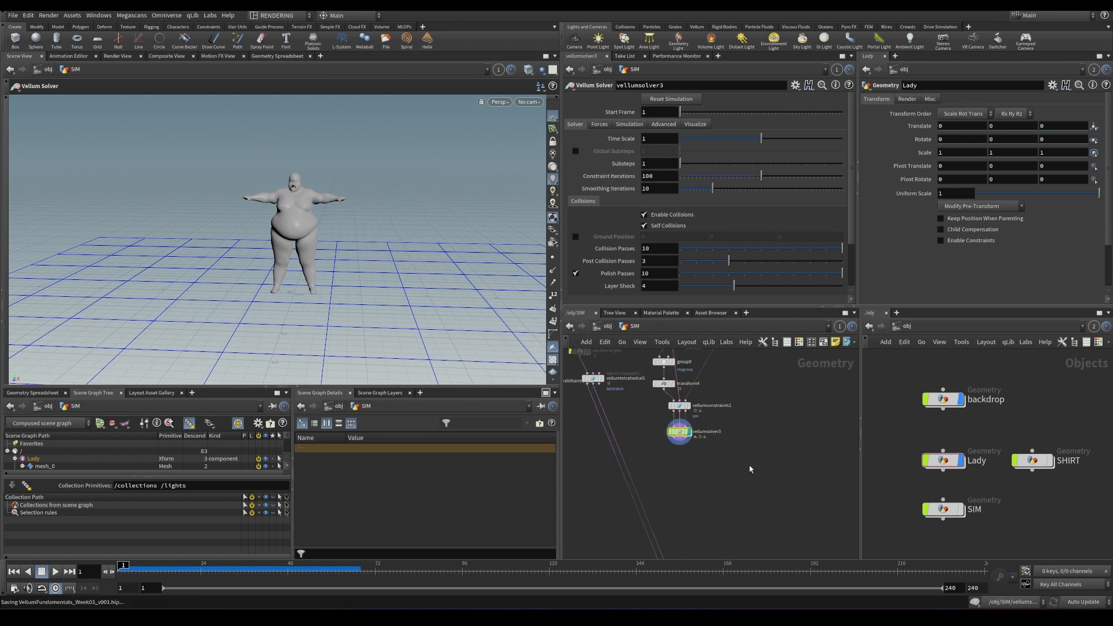
# - Create a Geometry object named TUTORIAL at the object level and open its empty network in both network editors
pyautogui.click(943, 403)
pyautogui.middleClick(933, 392)
pyautogui.moveTo(933, 392); pyautogui.dragTo(923, 388, button='middle')
pyautogui.moveTo(982, 428); pyautogui.dragTo(1074, 510, button='middle')
pyautogui.moveTo(939, 417); pyautogui.dragTo(1031, 419, button='middle')
pyautogui.doubleClick(932, 430)
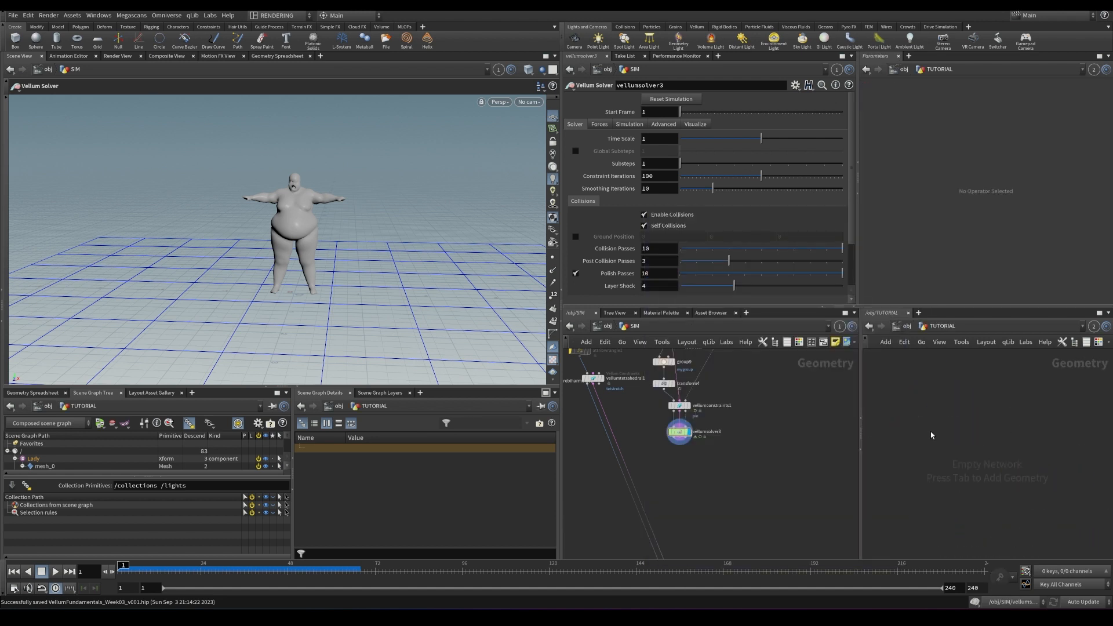
pyautogui.click(606, 327)
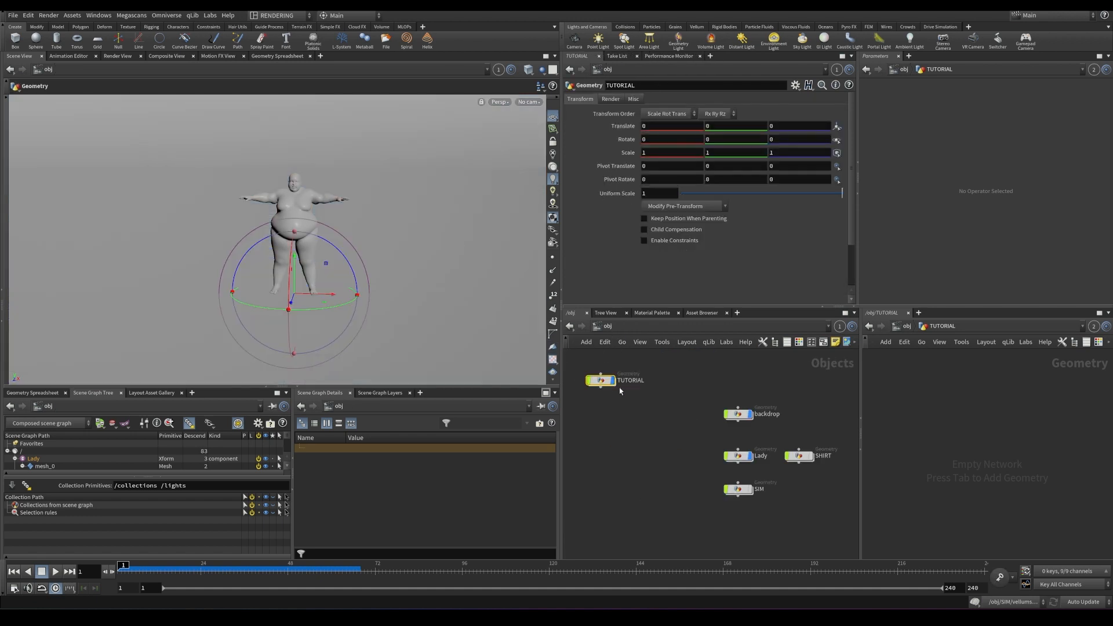
pyautogui.doubleClick(598, 381)
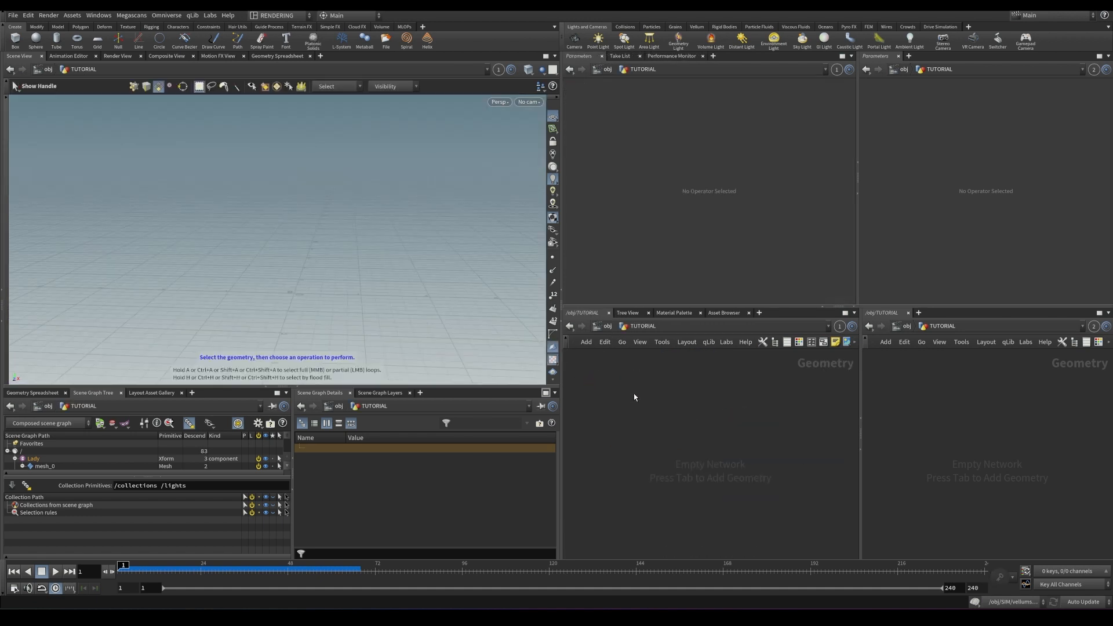
# - Add a Sphere node inside TUTORIAL and set its primitive type to Polygon
pyautogui.press('Tab')
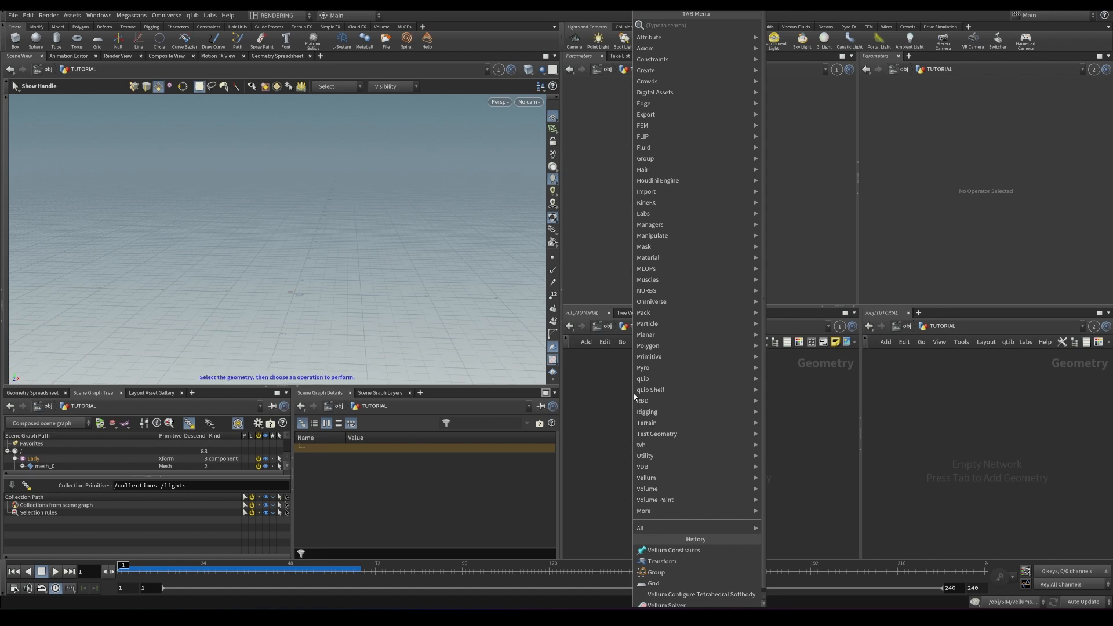
pyautogui.write('sphe')
pyautogui.press('Return')
pyautogui.click(679, 414)
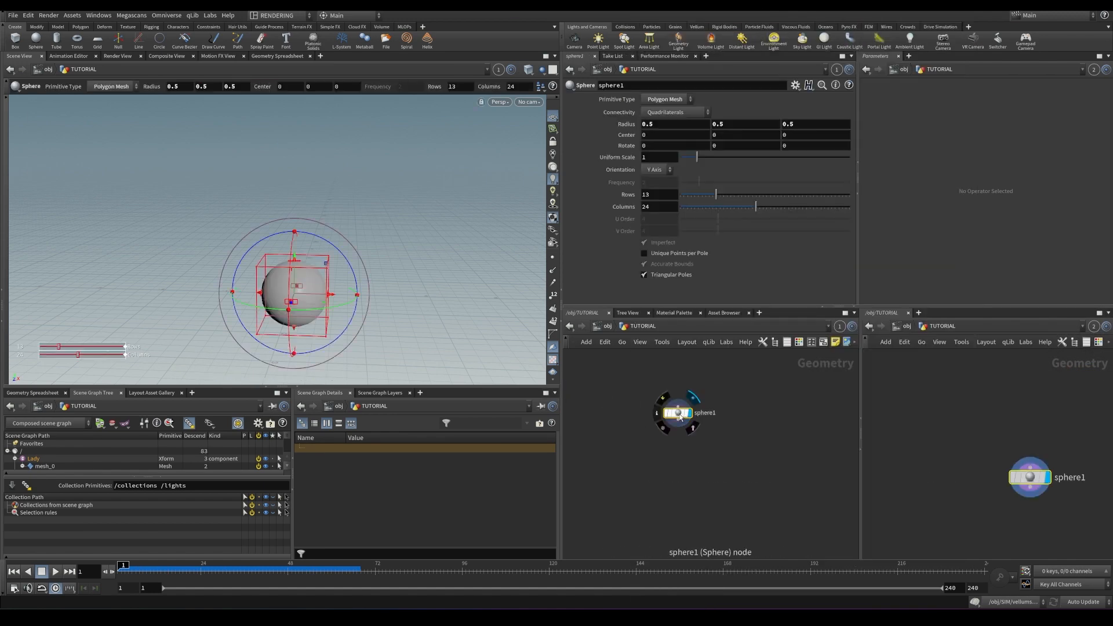
pyautogui.click(663, 100)
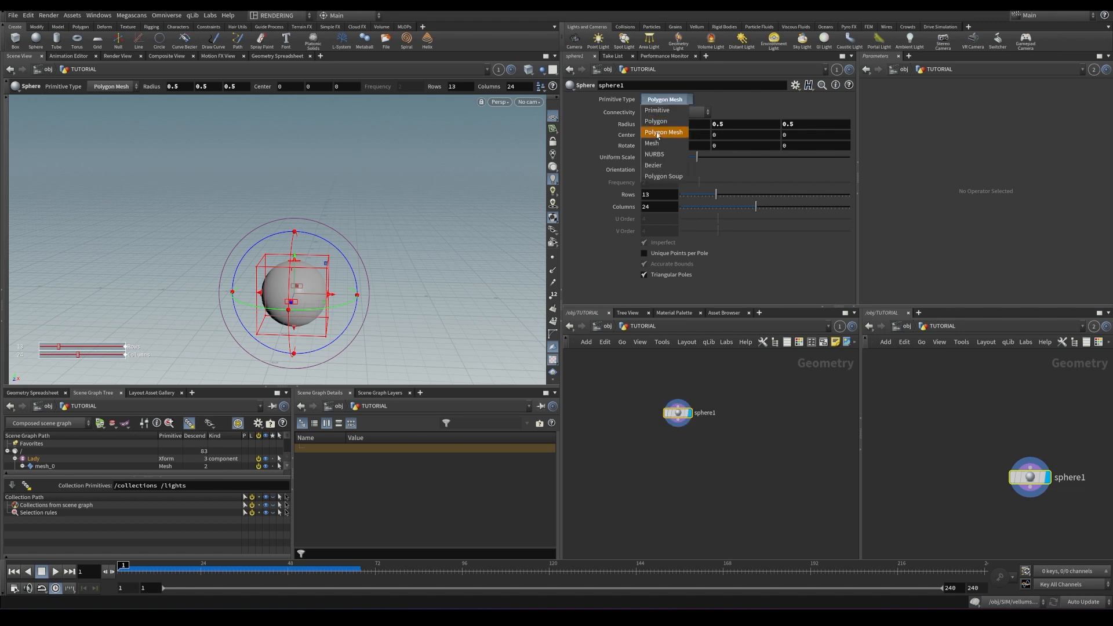
pyautogui.click(660, 121)
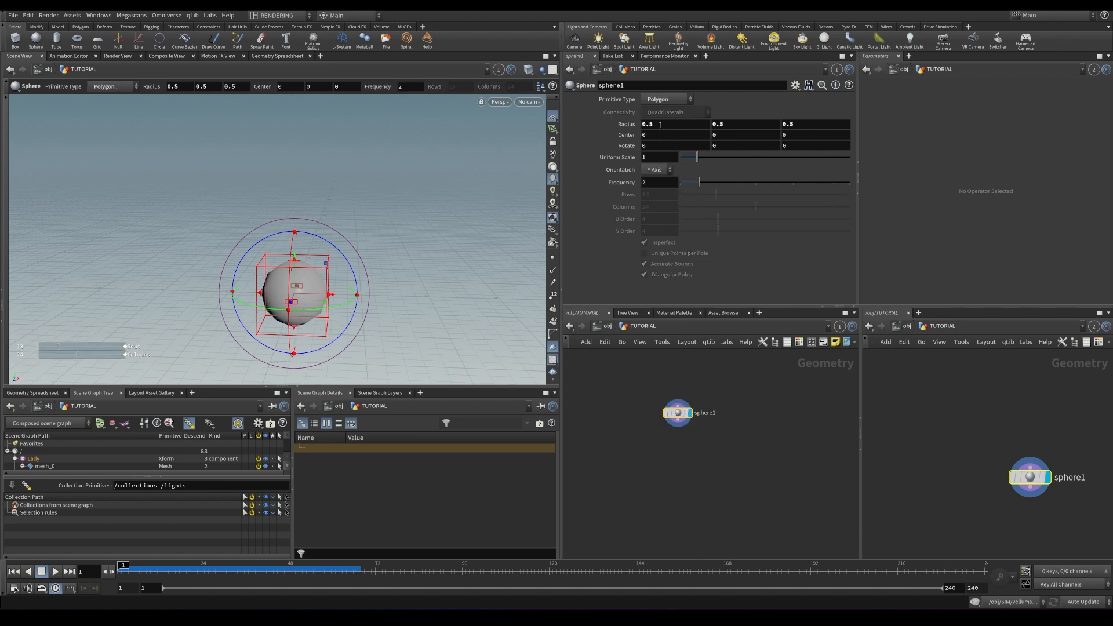
# - Show wireframe over shading in the viewport and set the sphere's Frequency to 5
pyautogui.click(528, 70)
pyautogui.click(544, 202)
pyautogui.moveTo(710, 187); pyautogui.dragTo(760, 189)
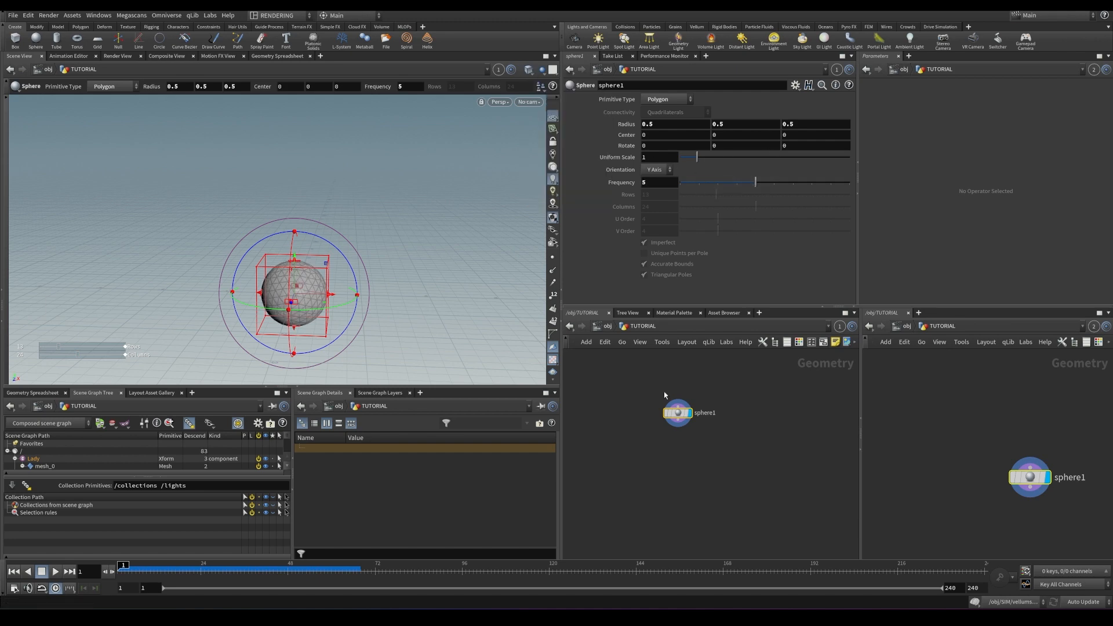
# - Add a Vellum Configure Strut Softbody below sphere1, wire the sphere into vellumcloth1 and display vellumstruts1
pyautogui.press('Tab')
pyautogui.write('soft')
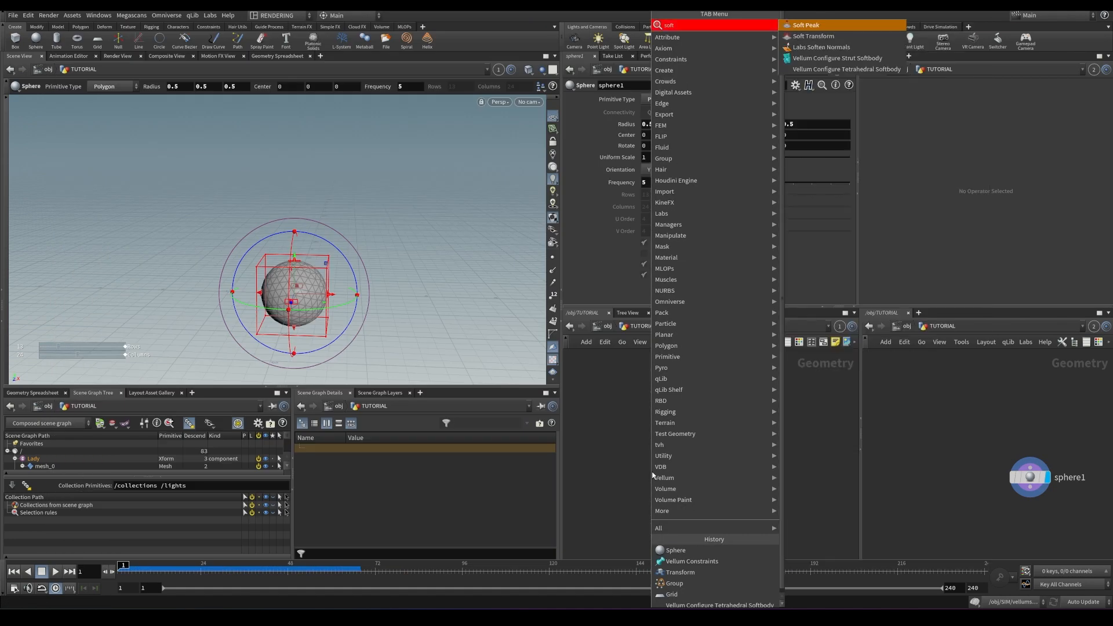
pyautogui.click(822, 60)
pyautogui.click(679, 424)
pyautogui.click(677, 399)
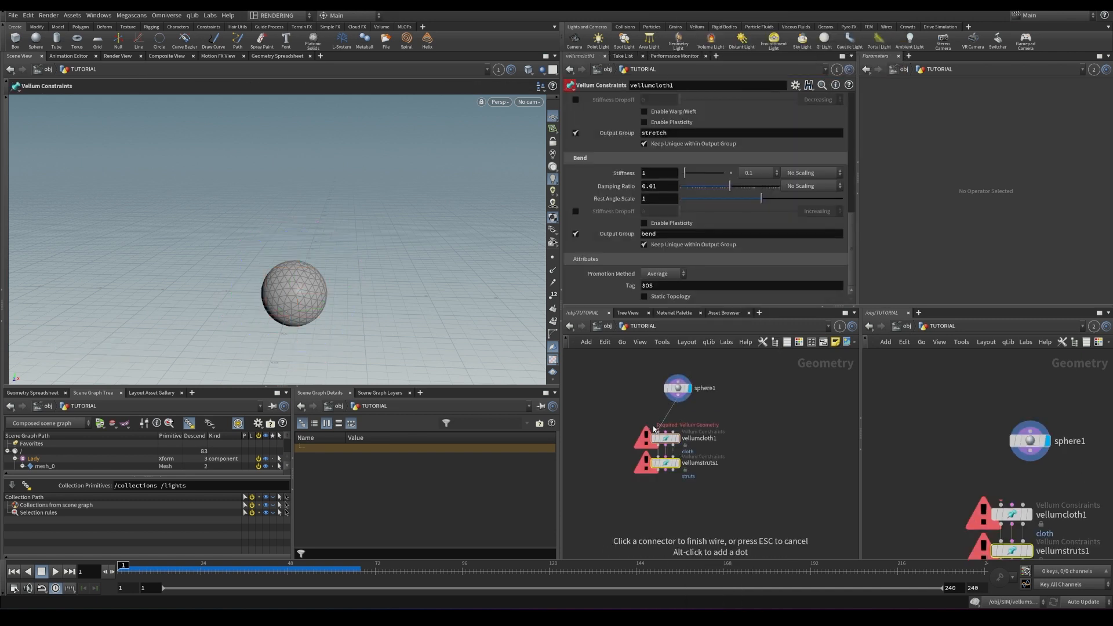
pyautogui.click(659, 432)
pyautogui.press('l')
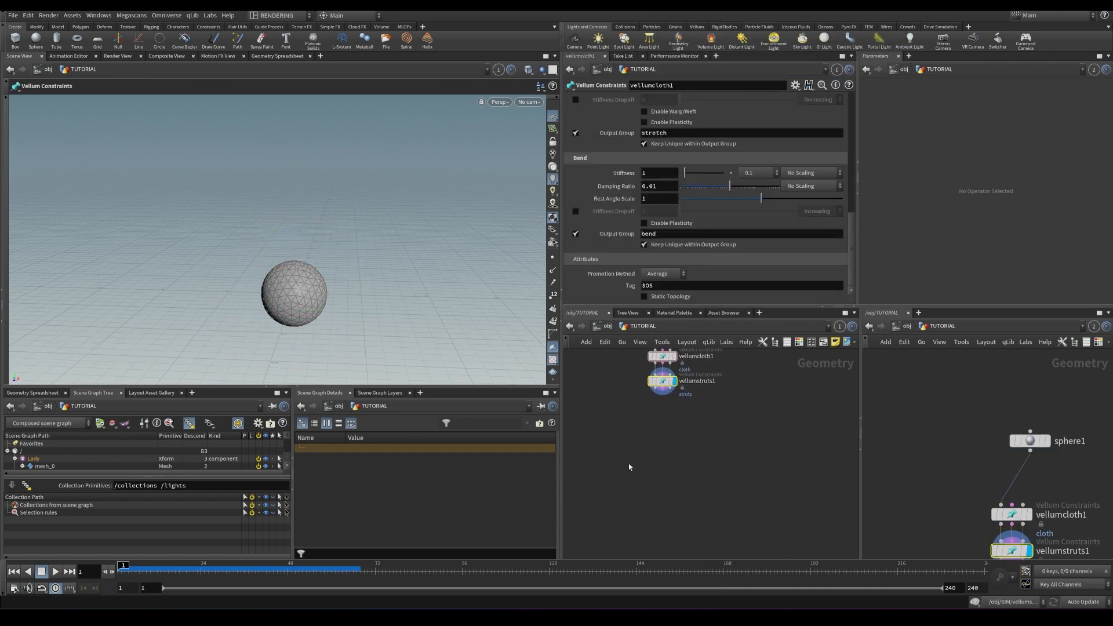
# - Add a Null named GEO and wire it to the geometry output of vellumstruts1
pyautogui.press('Tab')
pyautogui.write('null')
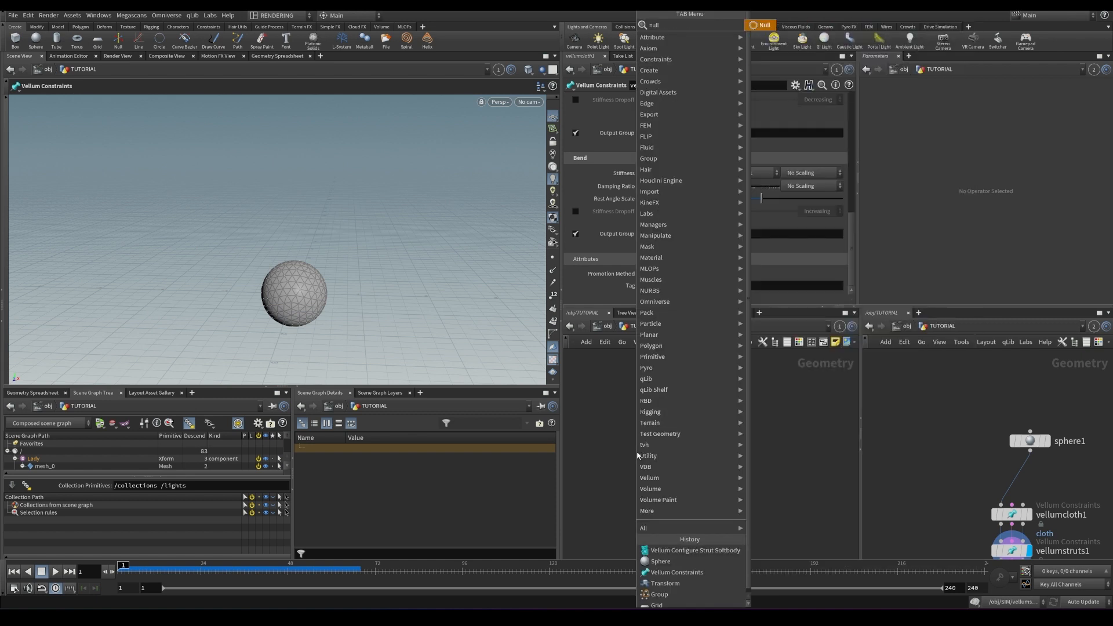
pyautogui.press('Return')
pyautogui.click(660, 391)
pyautogui.click(655, 430)
pyautogui.doubleClick(674, 437)
pyautogui.write('GEO')
pyautogui.press('Return')
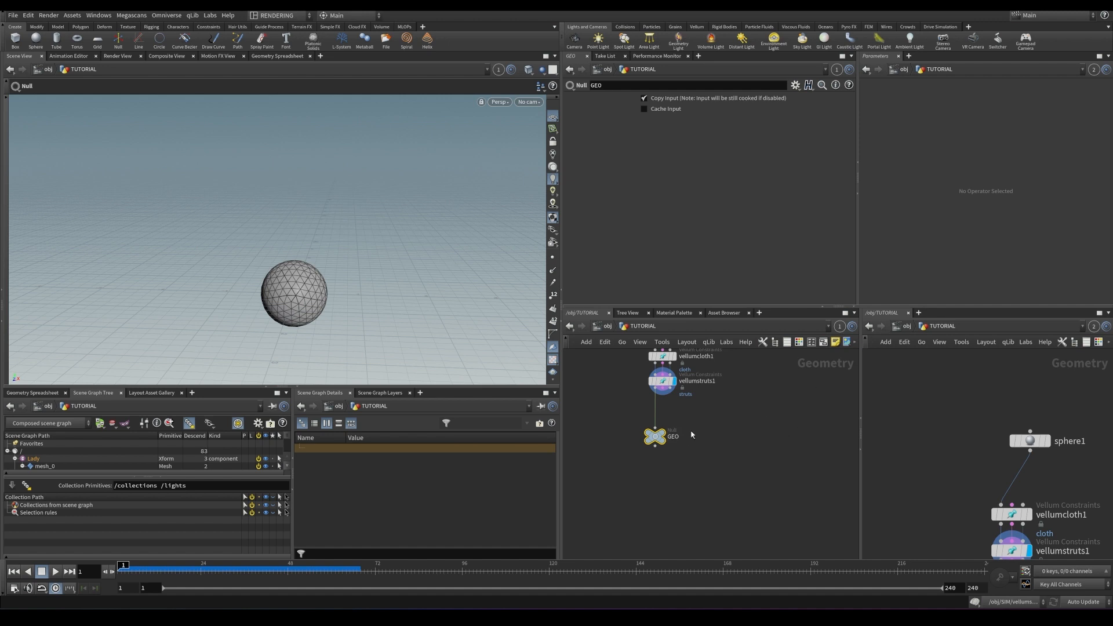
# - Duplicate the GEO null, wire the copy to the constraint output of vellumstruts1, rename it CON and save the scene
pyautogui.hotkey('ctrl', 'c')
pyautogui.hotkey('ctrl', 'v')
pyautogui.click(662, 395)
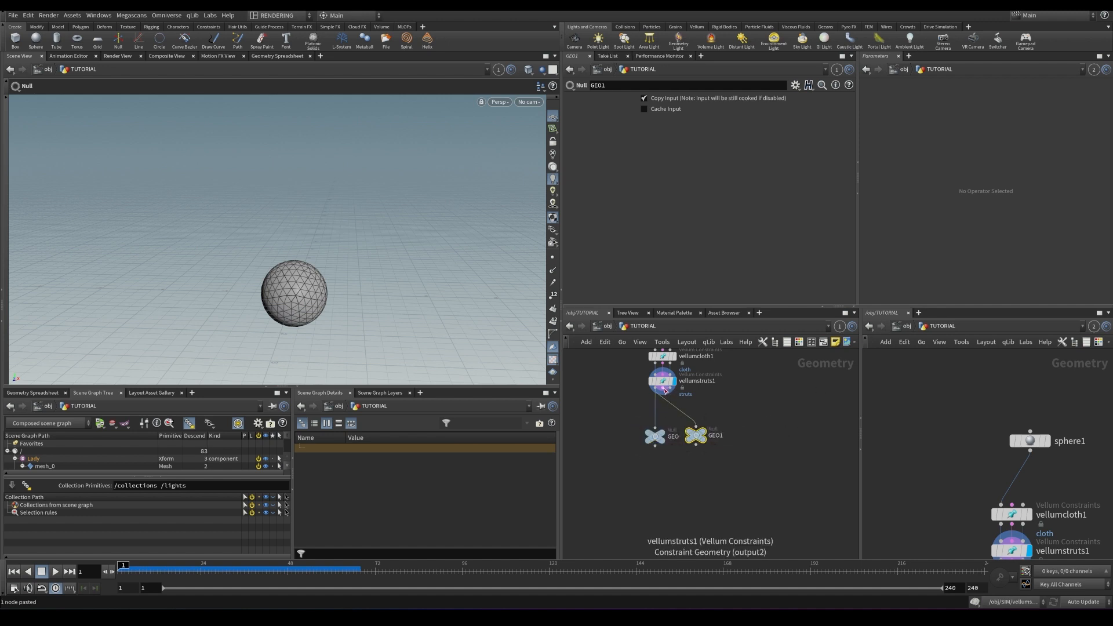
pyautogui.click(694, 429)
pyautogui.doubleClick(719, 436)
pyautogui.press('Return')
pyautogui.hotkey('ctrl', 's')
# - Add a Grid node beside the sphere network and raise the grid above the sphere to a Y center of 3.73241
pyautogui.click(755, 417)
pyautogui.moveTo(756, 358); pyautogui.dragTo(716, 465, button='middle')
pyautogui.scroll(-1, 716, 465)
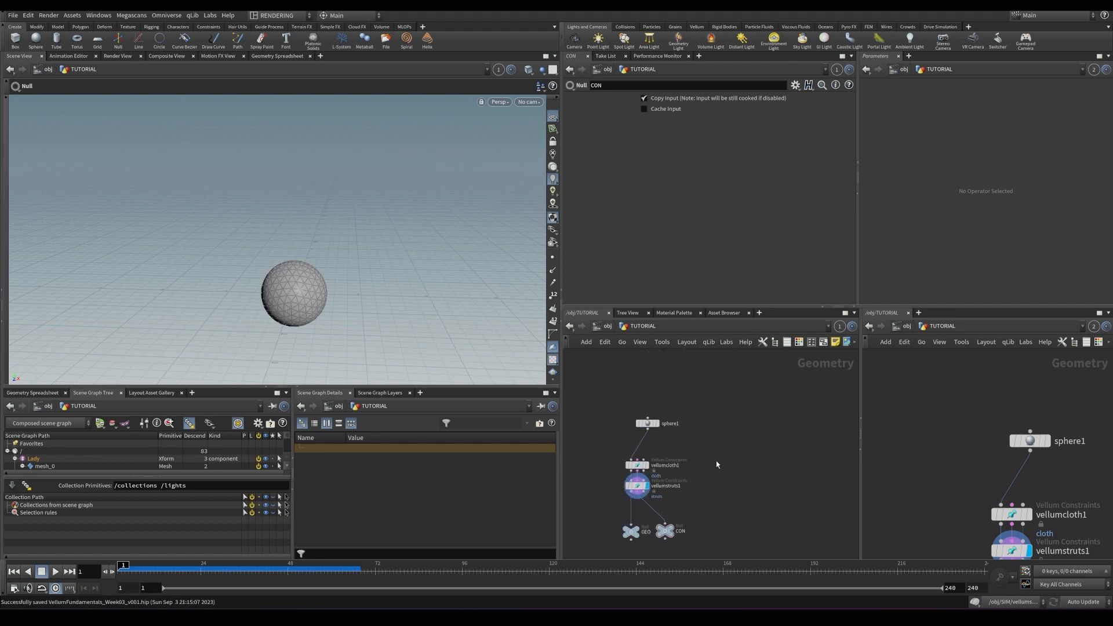
pyautogui.press('Tab')
pyautogui.write('grid')
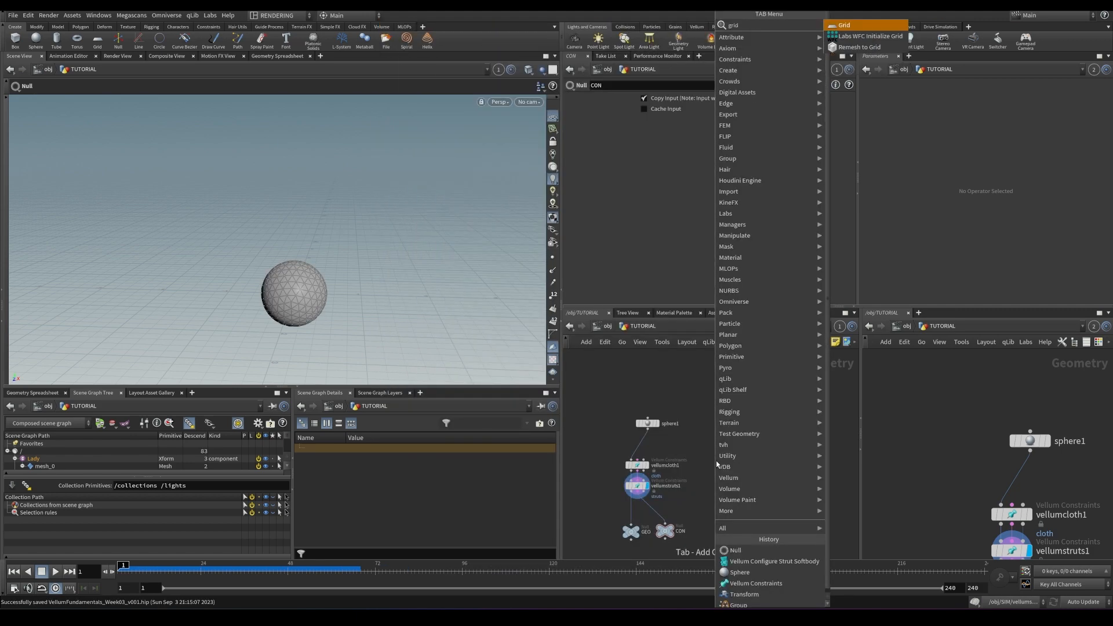
pyautogui.press('Return')
pyautogui.click(716, 462)
pyautogui.click(723, 461)
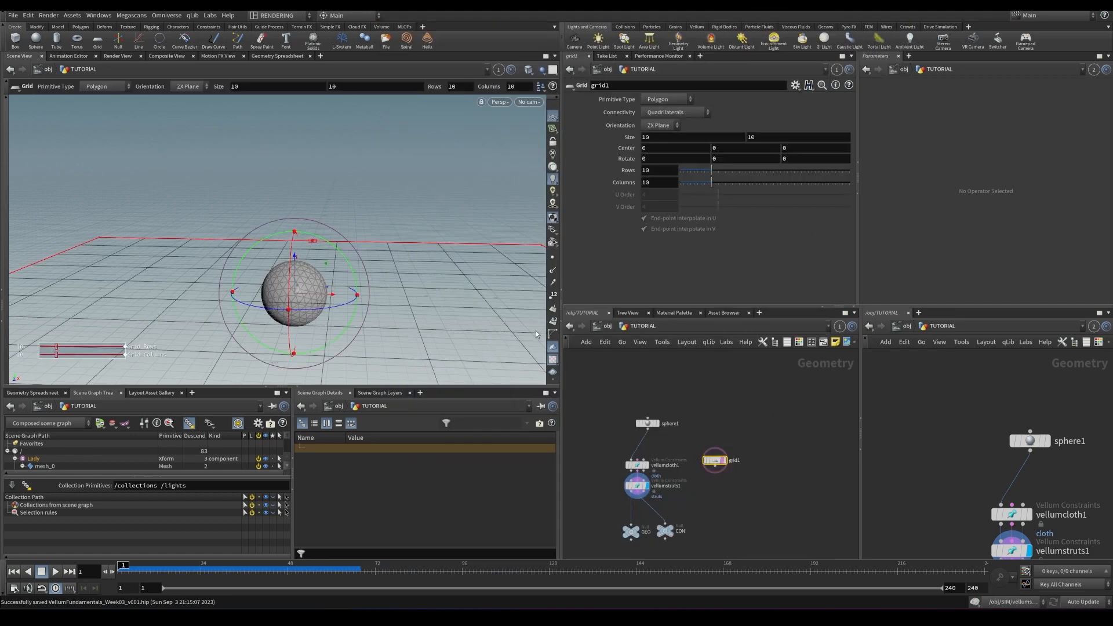
pyautogui.keyDown('alt'); pyautogui.moveTo(337, 241); pyautogui.dragTo(311, 149); pyautogui.keyUp('alt')
pyautogui.scroll(-5, 286, 338)
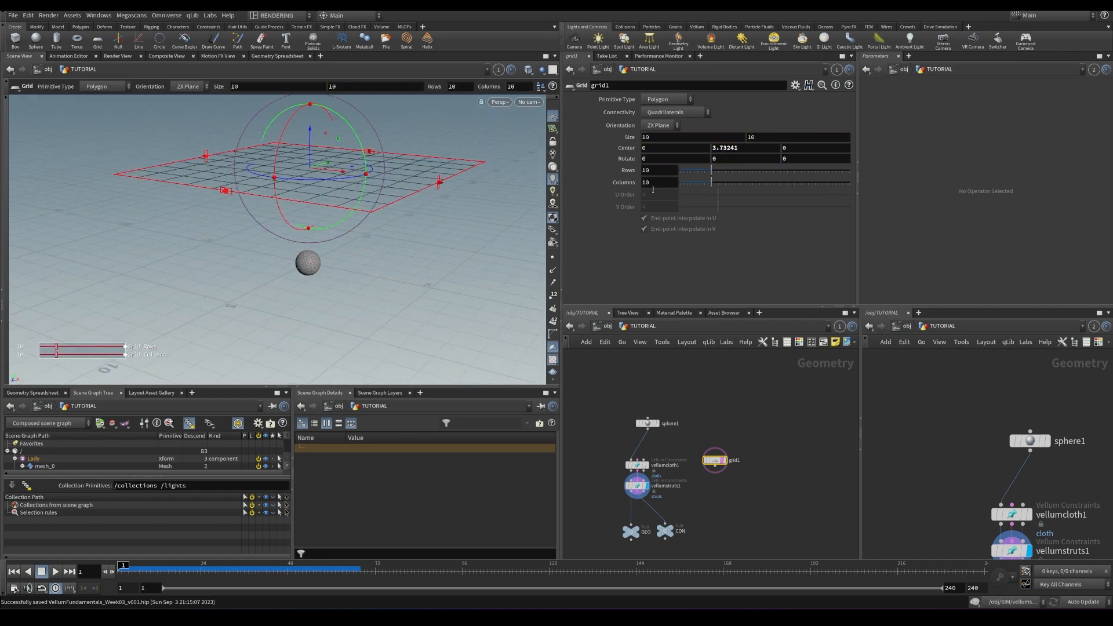
# - Add a Scatter below grid1 with Force Total Count 1 and Global Seed $F, and save the scene
pyautogui.press('Tab')
pyautogui.write('sca')
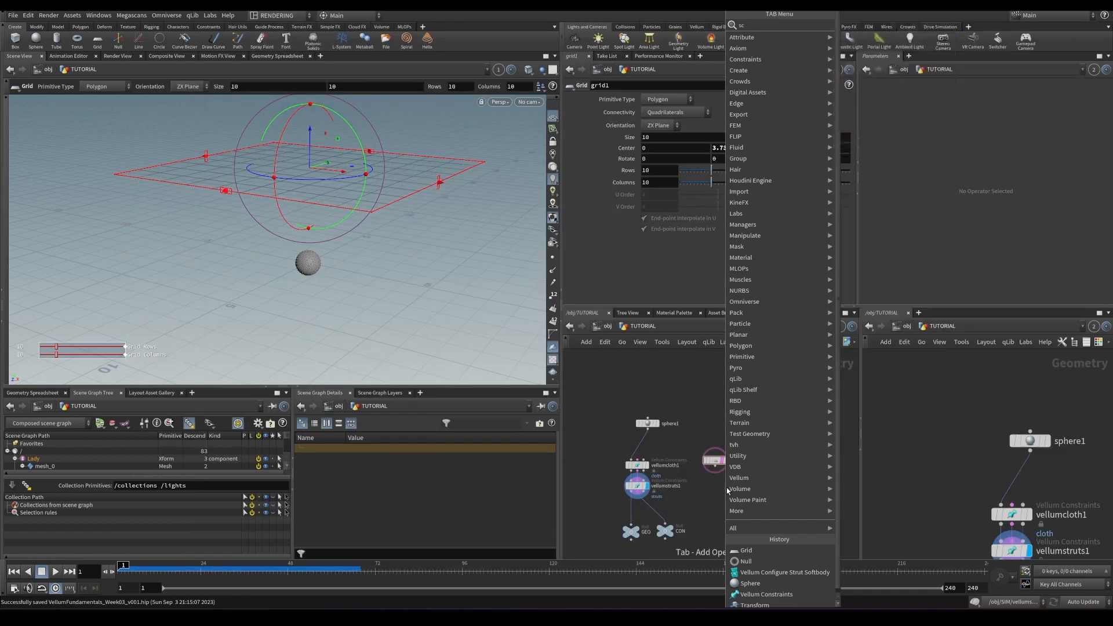
pyautogui.press('Return')
pyautogui.press('Return')
pyautogui.doubleClick(650, 151)
pyautogui.write('1')
pyautogui.press('Return')
pyautogui.moveTo(654, 225); pyautogui.dragTo(578, 215)
pyautogui.write('$F')
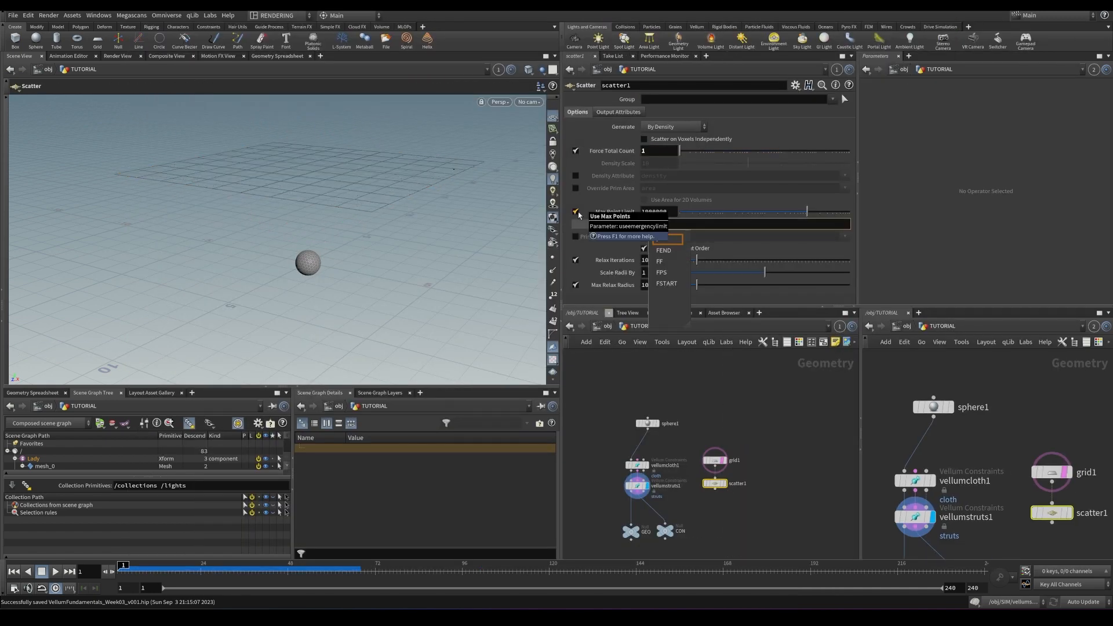
pyautogui.press('Return')
pyautogui.hotkey('ctrl', 's')
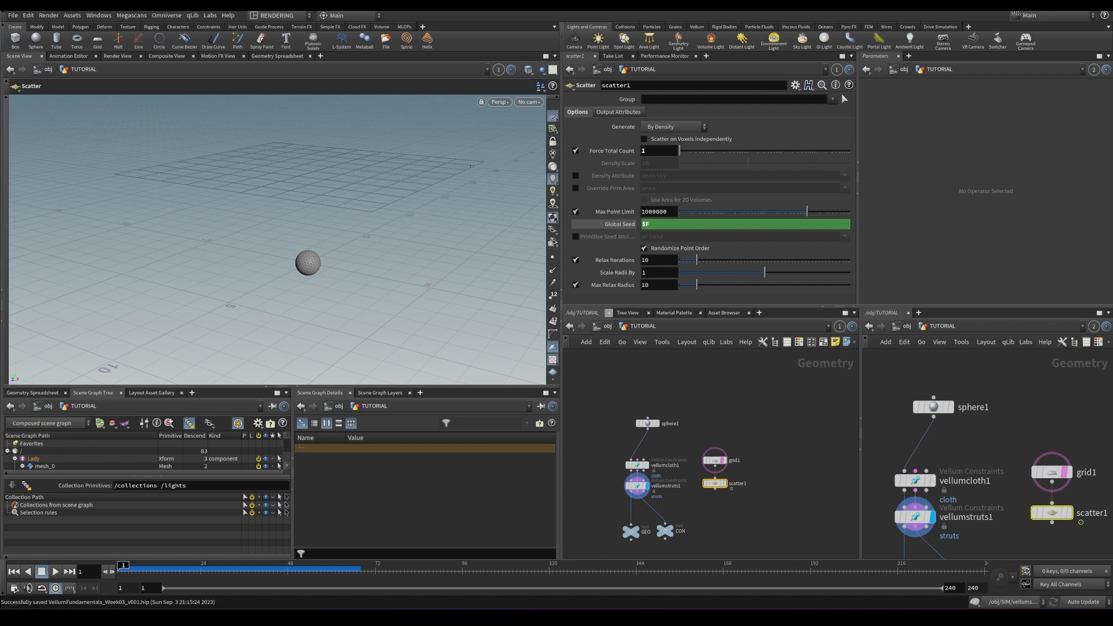
# - Add a Null below scatter1, wire it to the scatter output and rename it PTS
pyautogui.click(725, 462)
pyautogui.moveTo(725, 509); pyautogui.dragTo(721, 472, button='middle')
pyautogui.click(720, 476)
pyautogui.press('Tab')
pyautogui.click(738, 572)
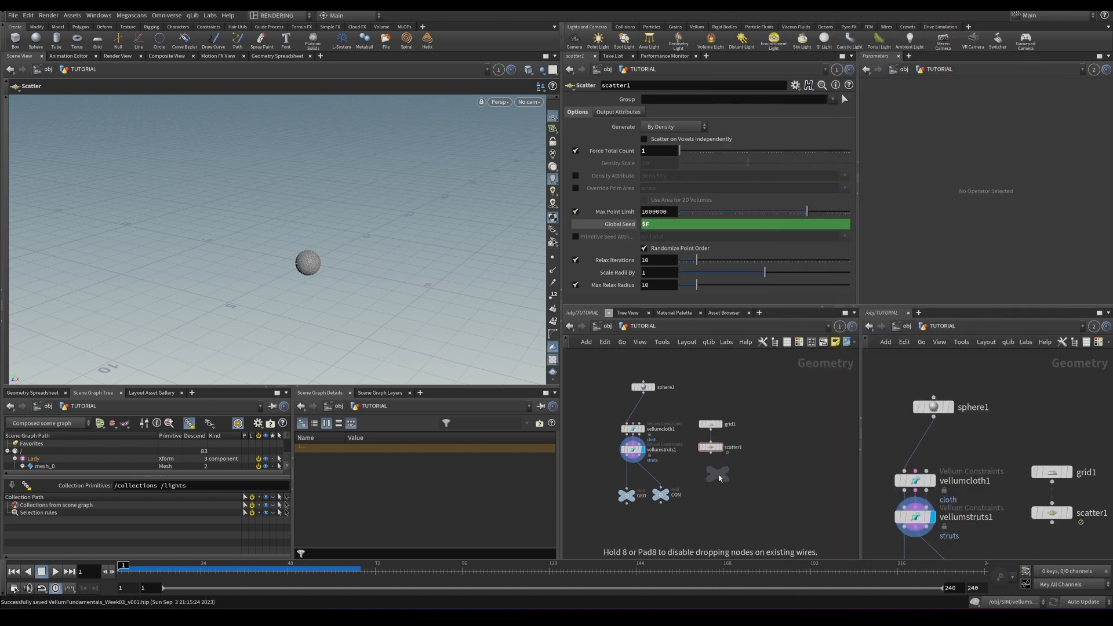
pyautogui.click(708, 488)
pyautogui.moveTo(717, 462); pyautogui.dragTo(723, 481)
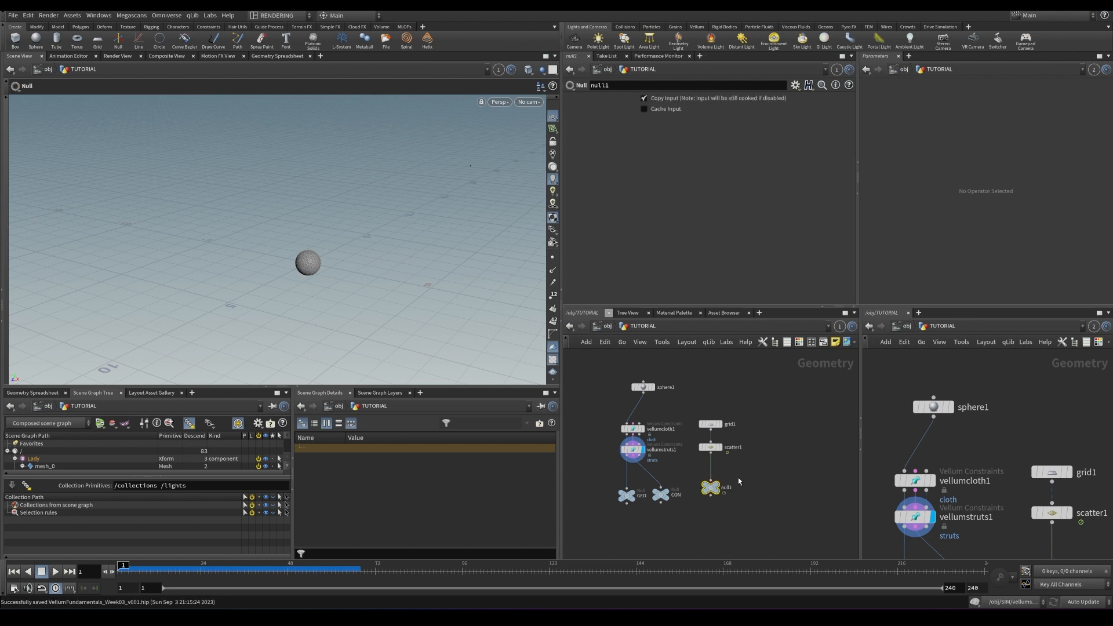
pyautogui.doubleClick(732, 487)
pyautogui.write('PTS')
pyautogui.press('Return')
# - Add a DOP Network below the nulls and wire GEO and CON into its first and second inputs
pyautogui.scroll(-3, 685, 408)
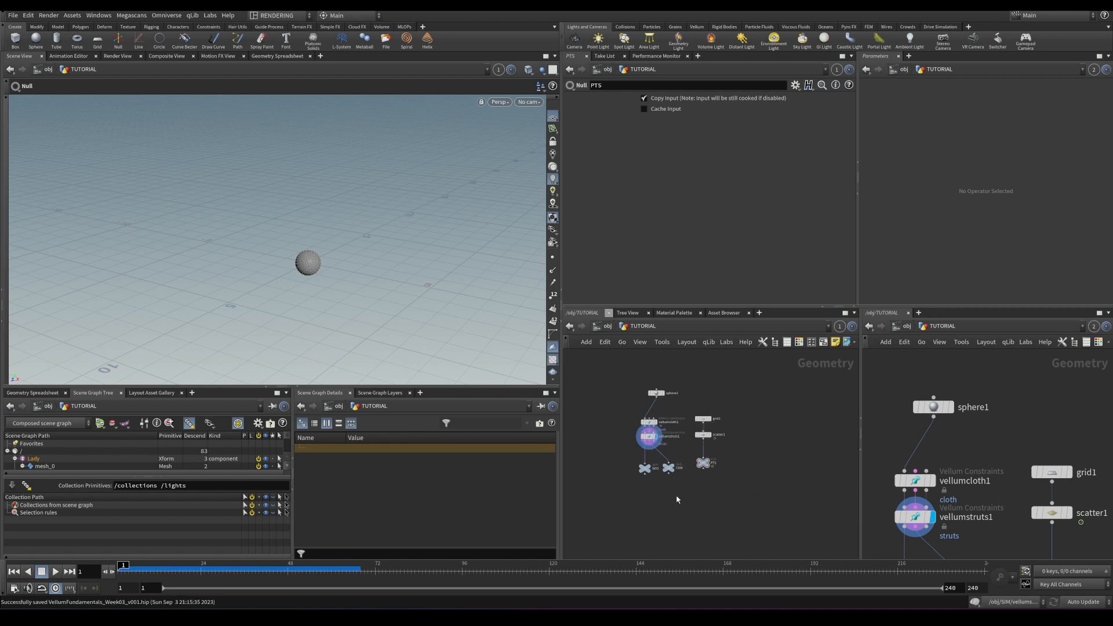
pyautogui.press('Tab')
pyautogui.write('dopnet')
pyautogui.press('Return')
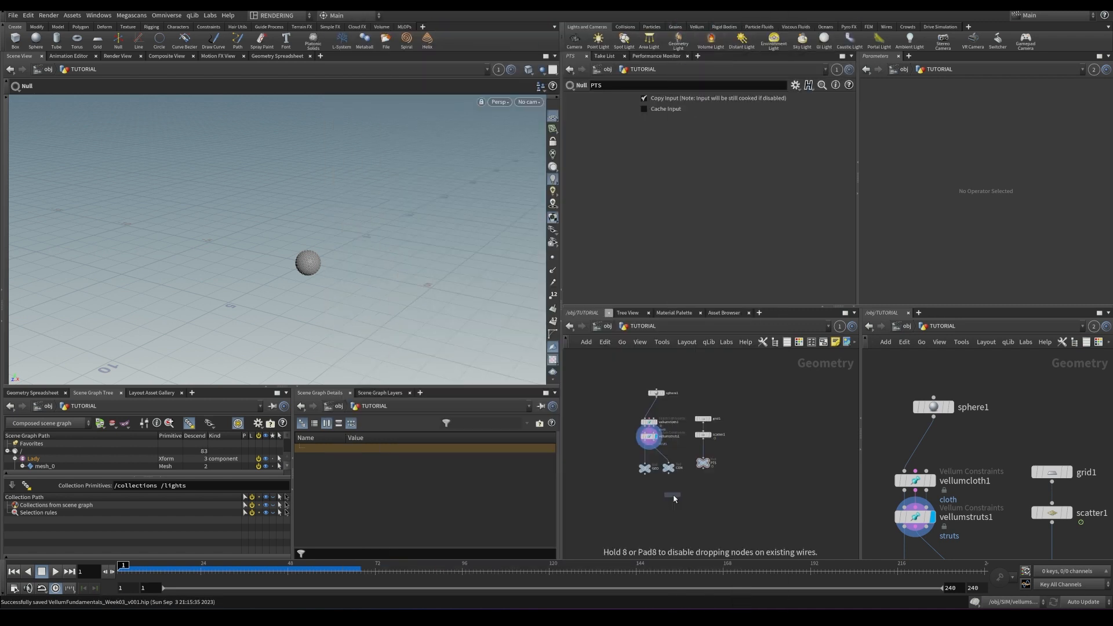
pyautogui.click(657, 507)
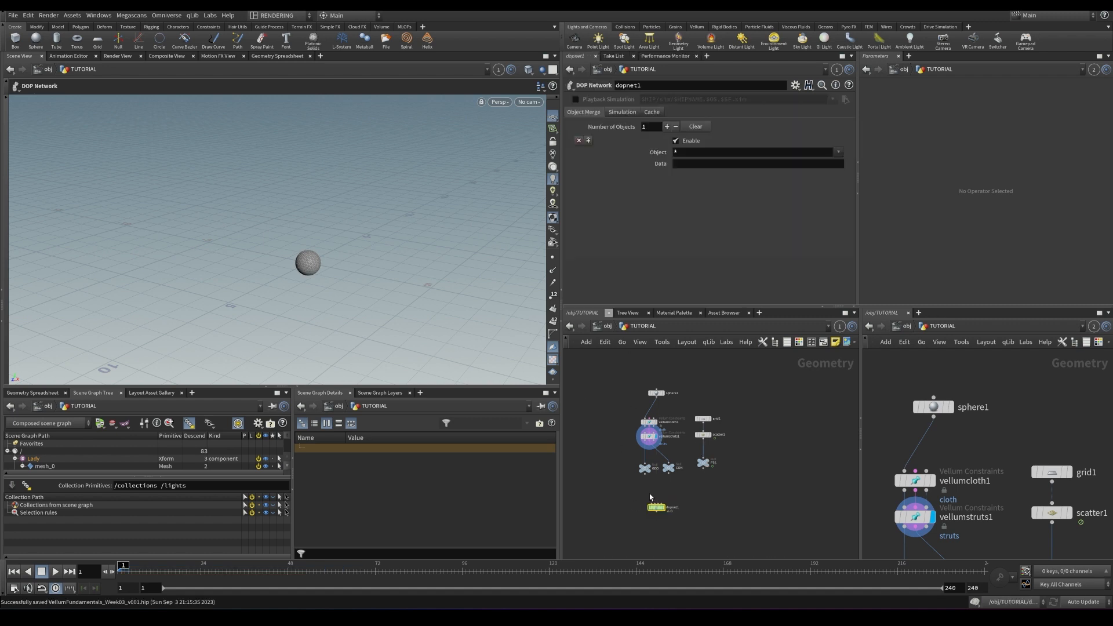
pyautogui.scroll(4, 650, 499)
pyautogui.click(676, 412)
pyautogui.click(691, 480)
pyautogui.click(729, 410)
pyautogui.click(691, 480)
pyautogui.hotkey('ctrl', 'z')
# - Enter dopnet1, add a Vellum Solver and wire it into the output node
pyautogui.doubleClick(699, 490)
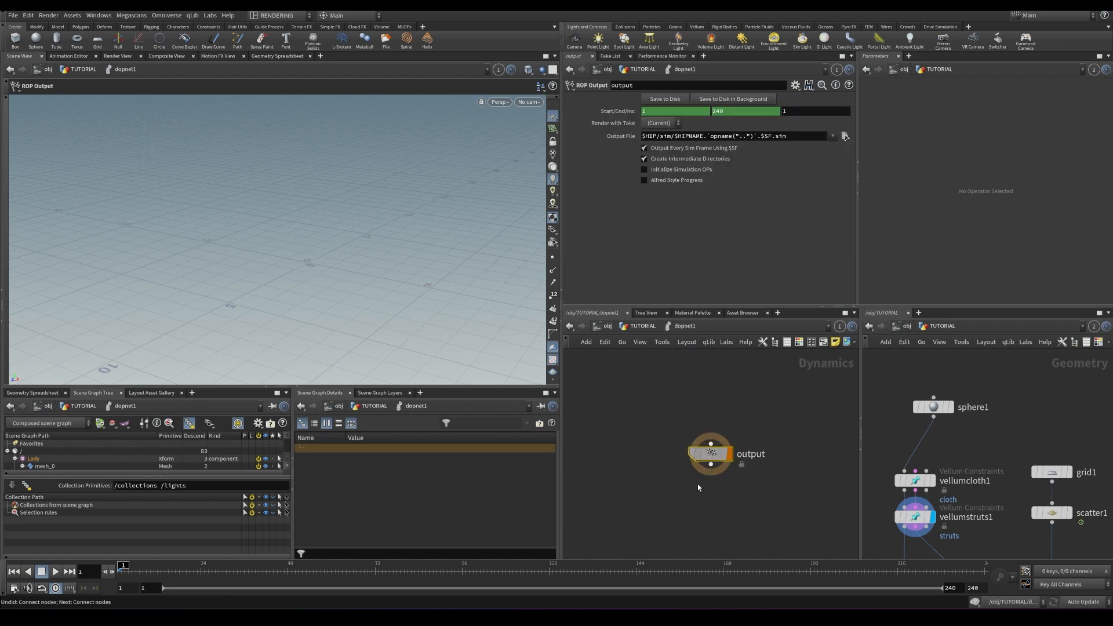
pyautogui.press('Tab')
pyautogui.write('vellum so')
pyautogui.press('Return')
pyautogui.click(712, 454)
pyautogui.click(709, 457)
pyautogui.click(709, 549)
# - Add a Vellum Object above the solver and wire it into the solver's first input
pyautogui.press('Tab')
pyautogui.write('vellum b')
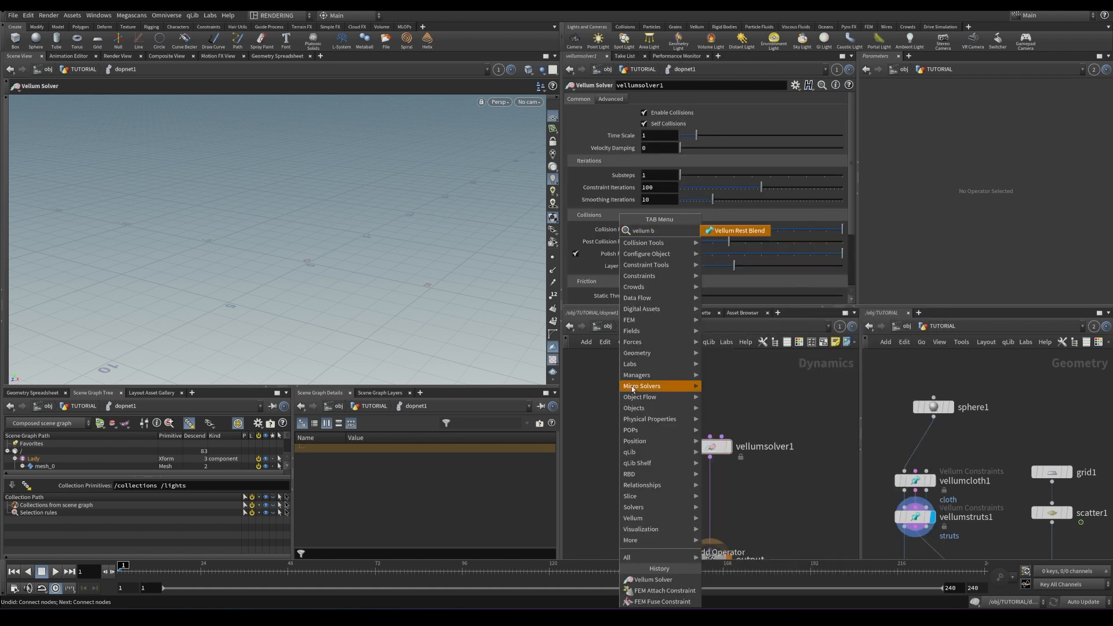
pyautogui.press('BackSpace')
pyautogui.write('o')
pyautogui.click(714, 228)
pyautogui.click(646, 373)
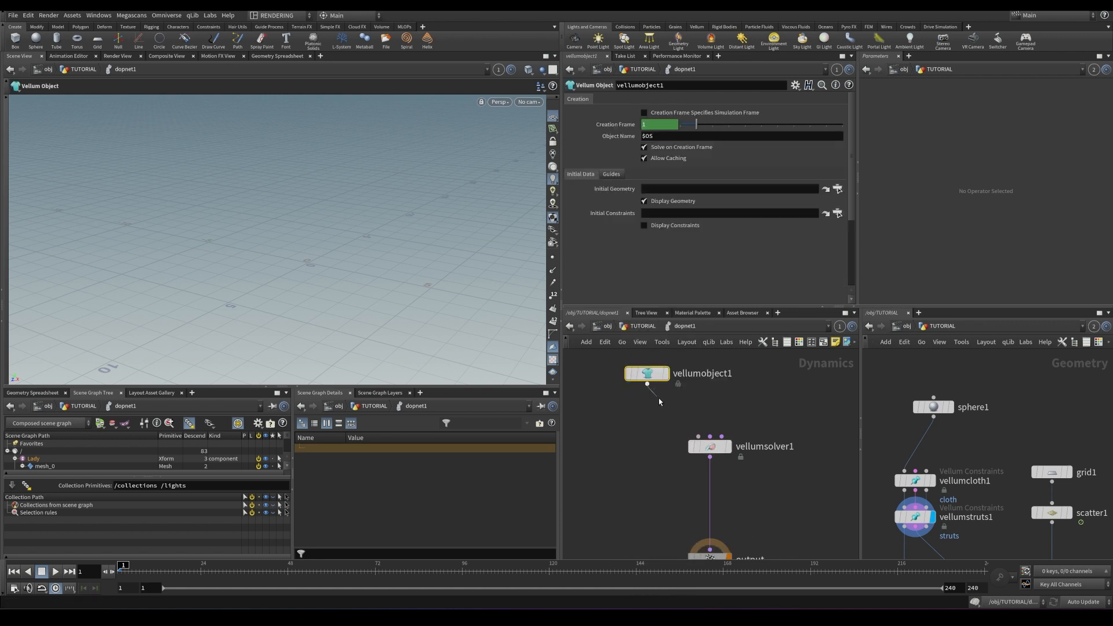
# - Add a Vellum Source beside the Vellum Object and wire it into the third input of vellumsolver1
pyautogui.press('Tab')
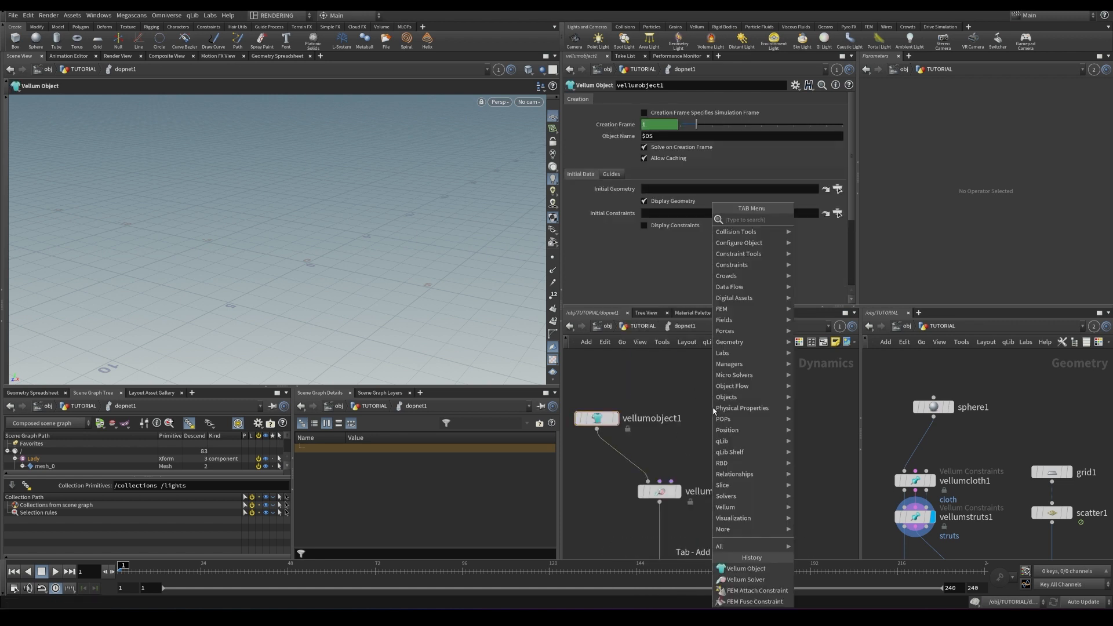
pyautogui.write('vellum so')
pyautogui.press('Down')
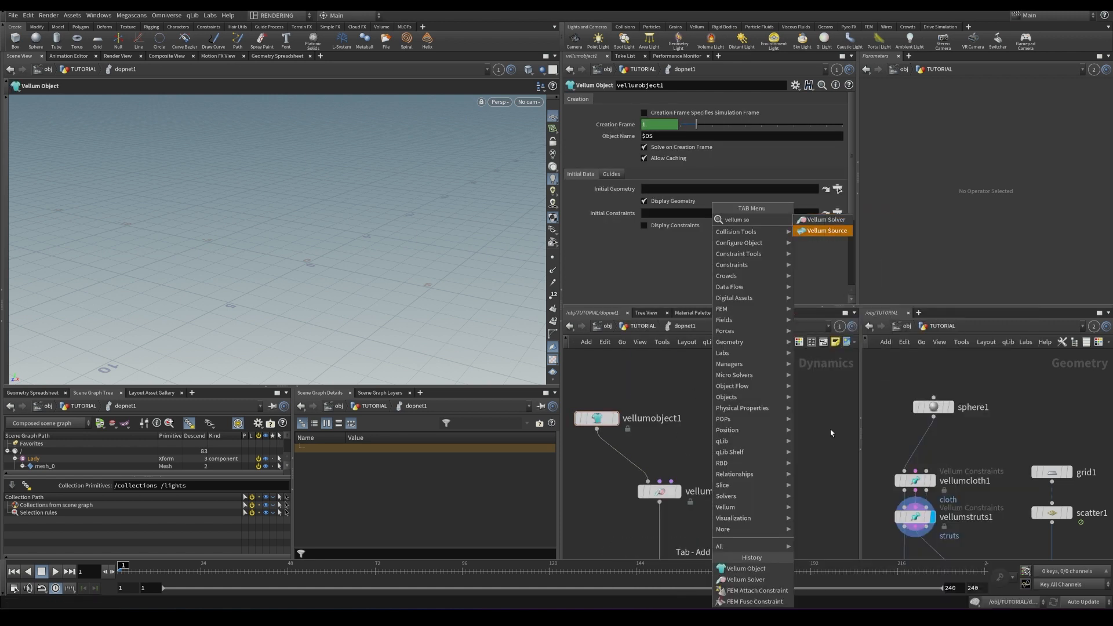
pyautogui.press('Return')
pyautogui.click(703, 414)
pyautogui.moveTo(703, 424); pyautogui.dragTo(677, 463)
pyautogui.moveTo(606, 378); pyautogui.dragTo(596, 428)
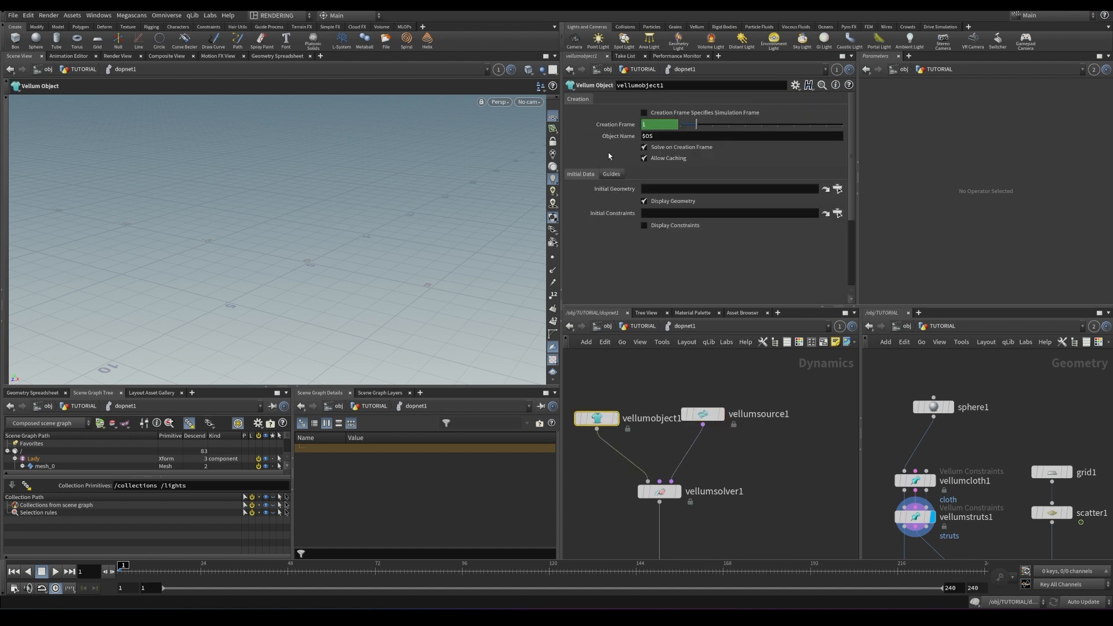
# - Set the SOP Path of vellumsource1 to `opinputpath("..", 0)`
pyautogui.click(702, 414)
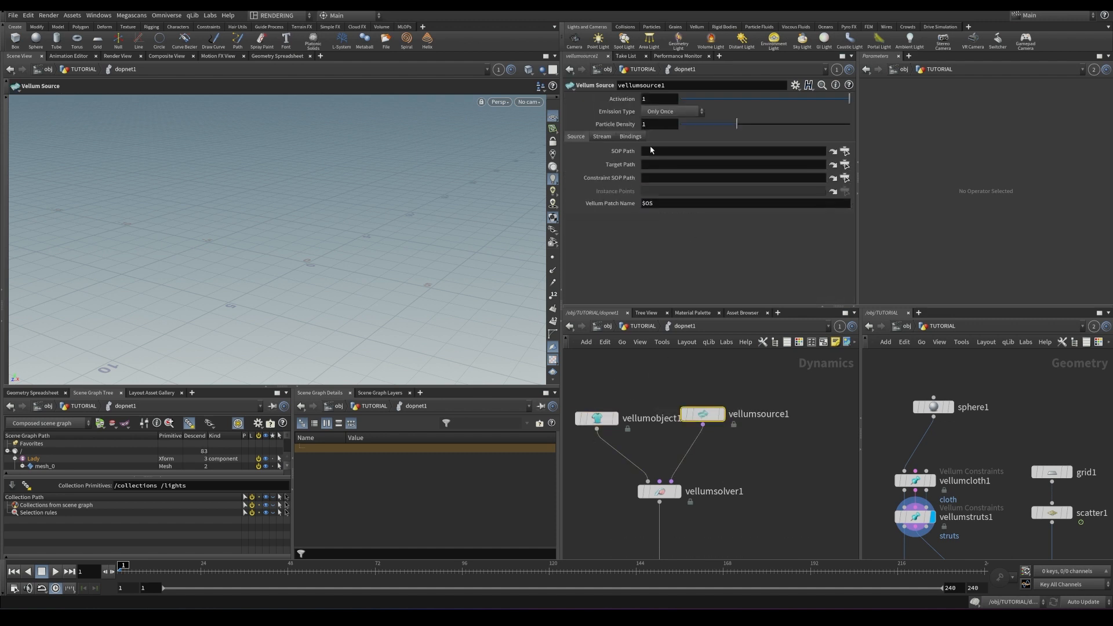
pyautogui.click(659, 150)
pyautogui.write('`opinputpath')
pyautogui.press('Down')
pyautogui.press('Down')
pyautogui.press('Return')
pyautogui.write('("..", 0)`')
pyautogui.press('Return')
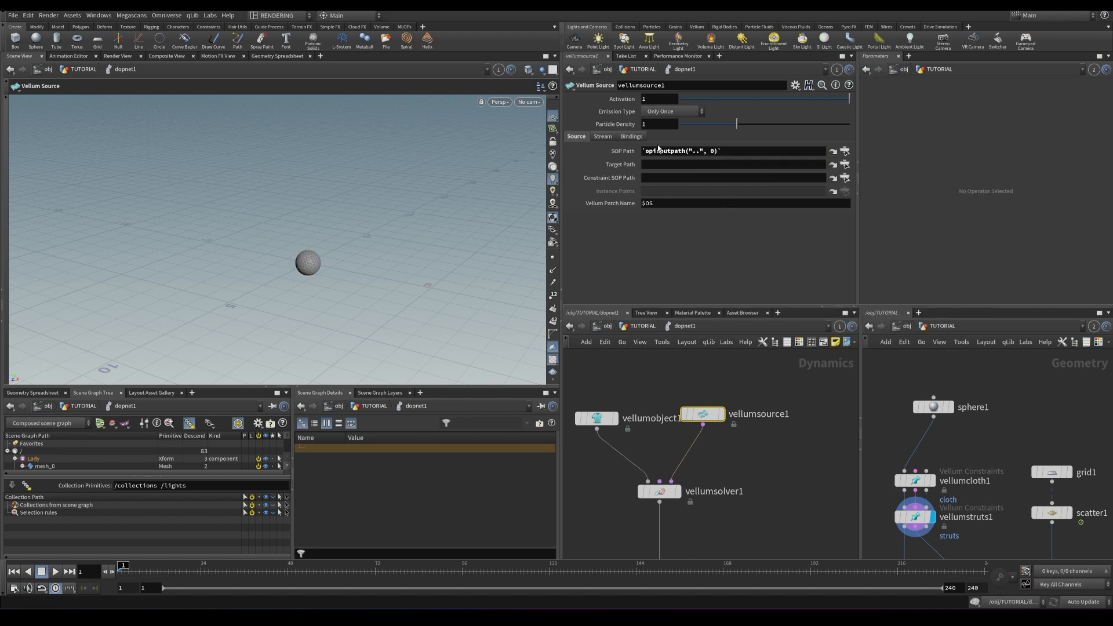
# - Copy the SOP Path expression into the Constraint SOP Path as `opinputpath("..", 1)`, go up to TUTORIAL and save the scene
pyautogui.click(740, 153)
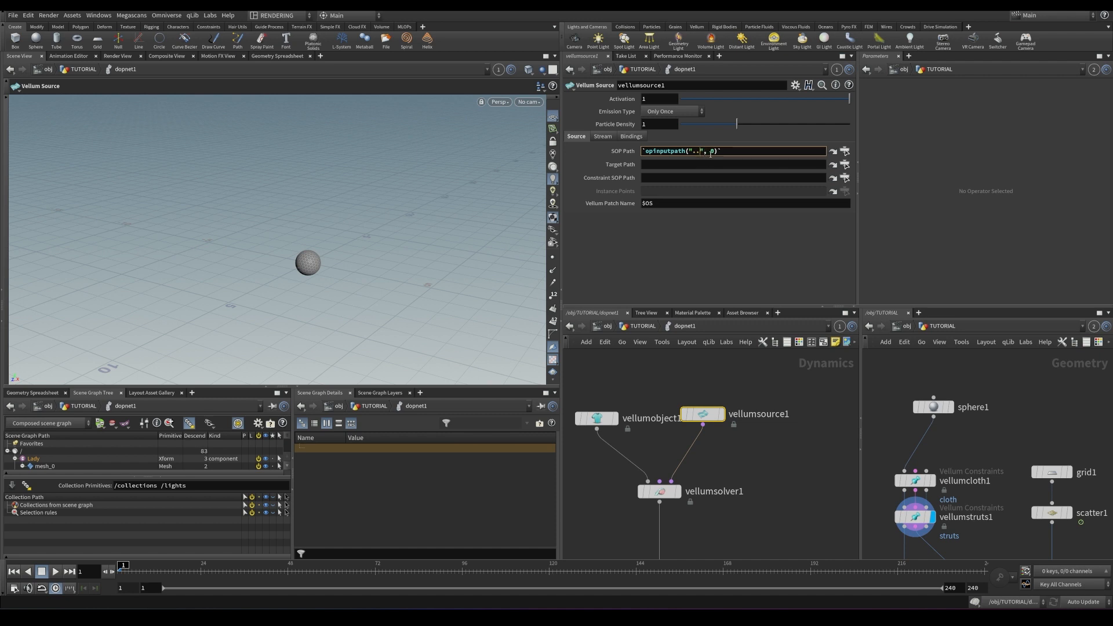
pyautogui.doubleClick(730, 151)
pyautogui.click(701, 177)
pyautogui.hotkey('ctrl', 'v')
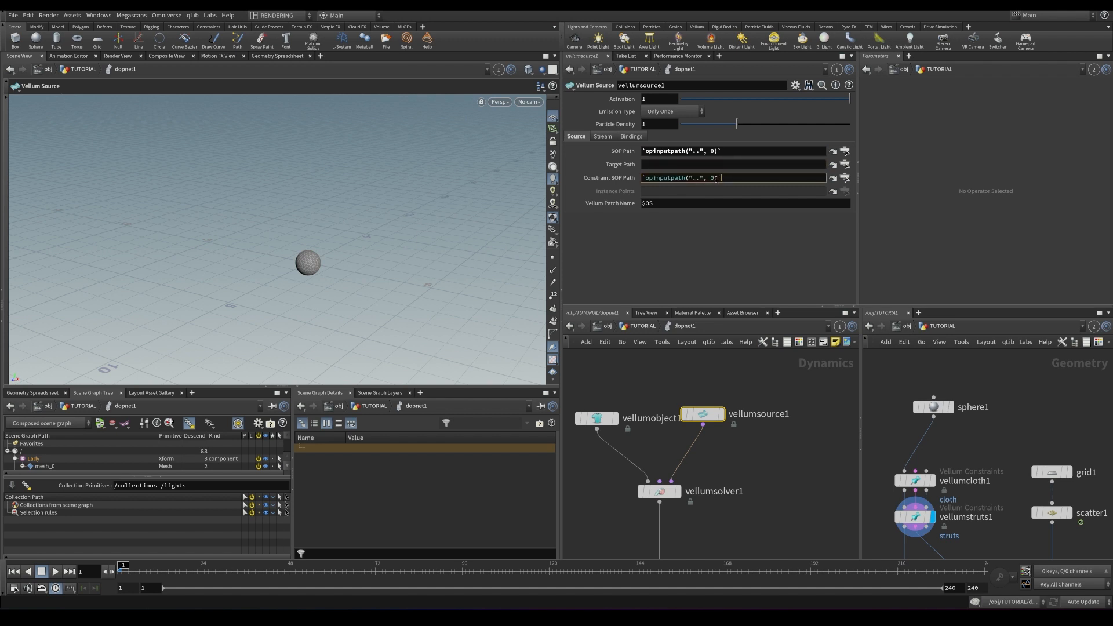
pyautogui.press('u')
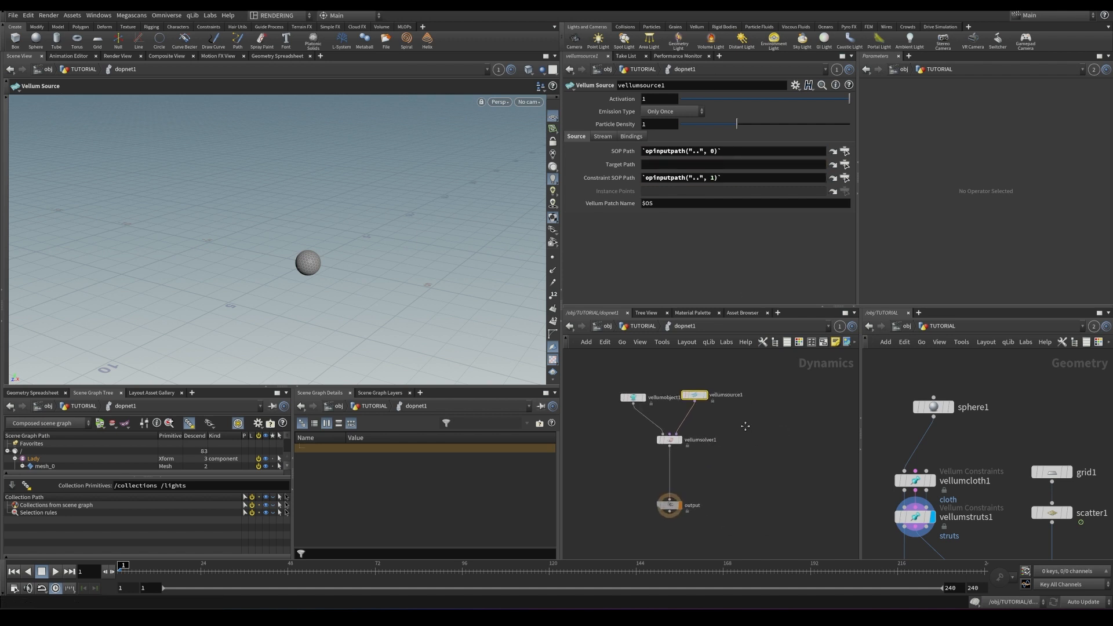
pyautogui.hotkey('ctrl', 's')
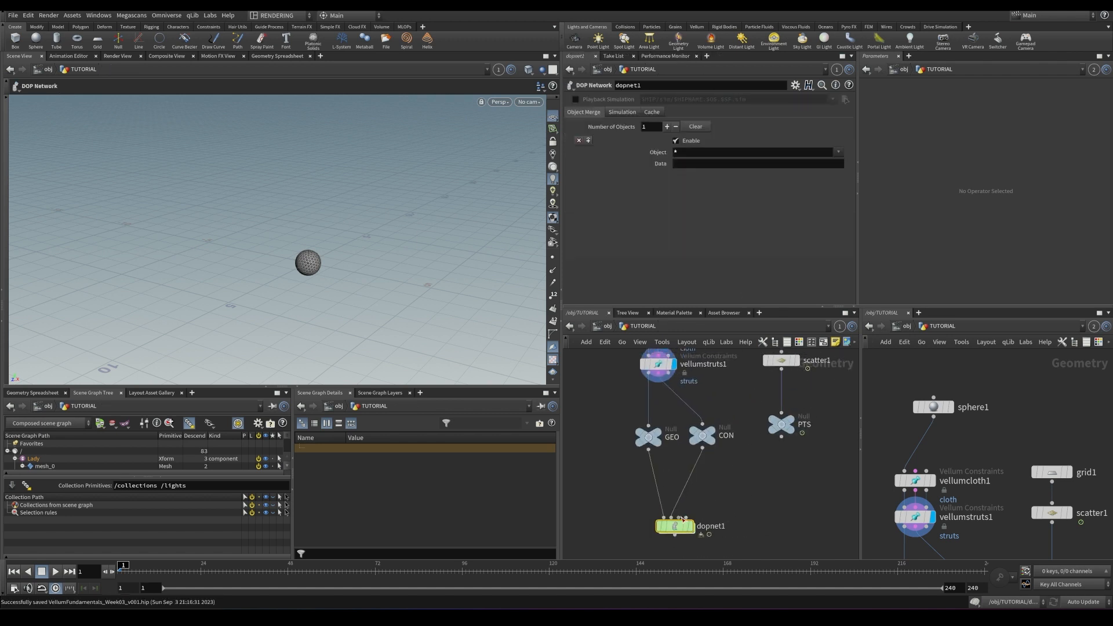
# - Go inside dopnet1 and set vellumsource1's Emission Type to Instance on Points
pyautogui.doubleClick(675, 525)
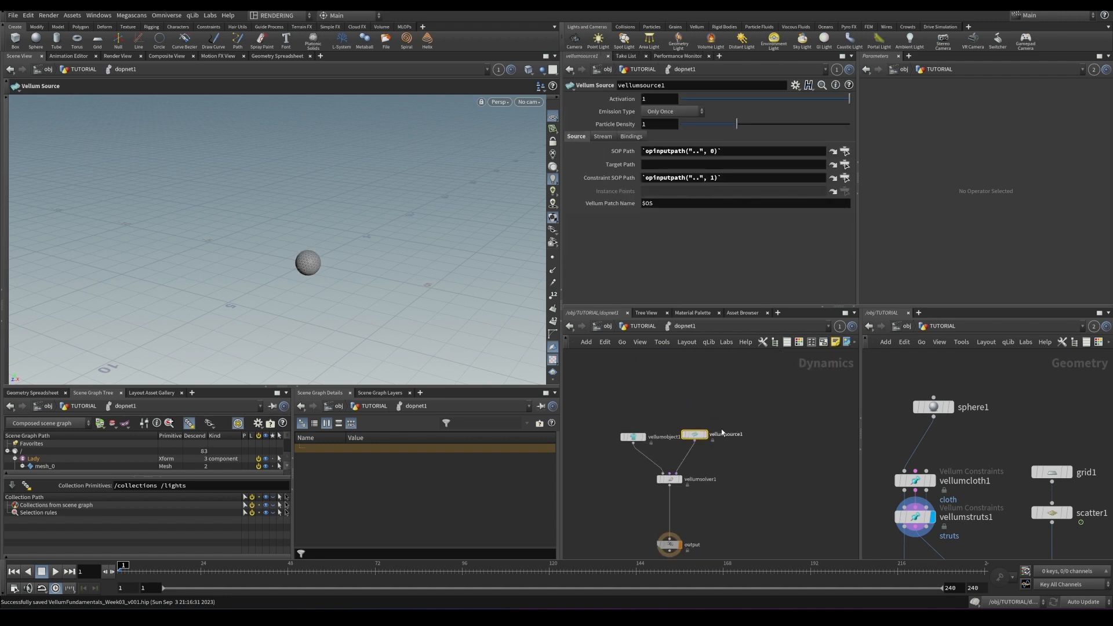
pyautogui.click(671, 111)
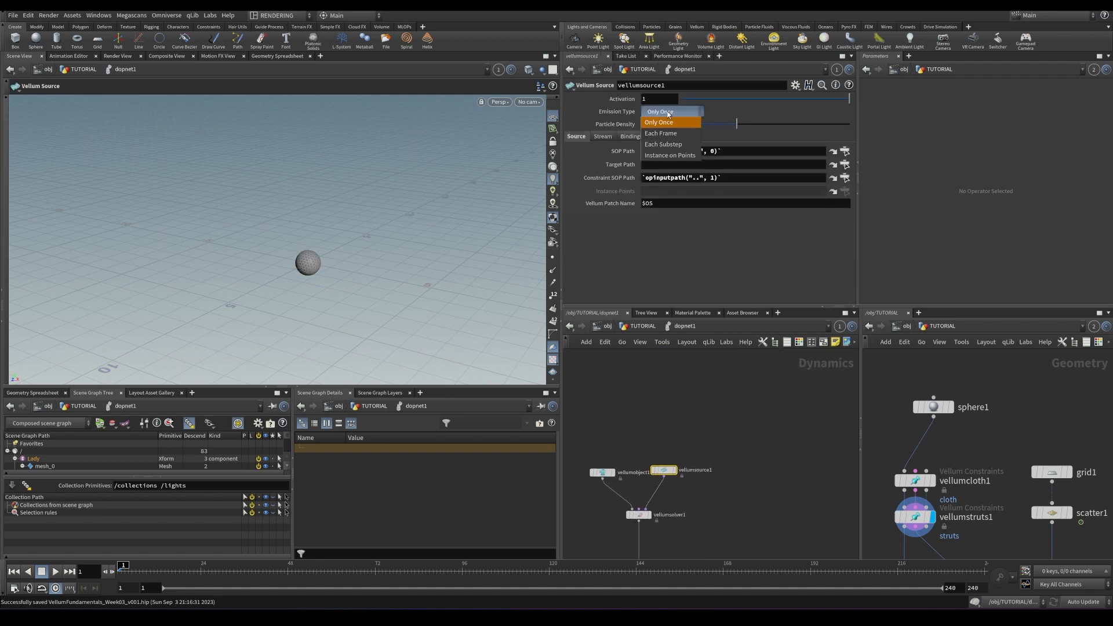
pyautogui.click(667, 155)
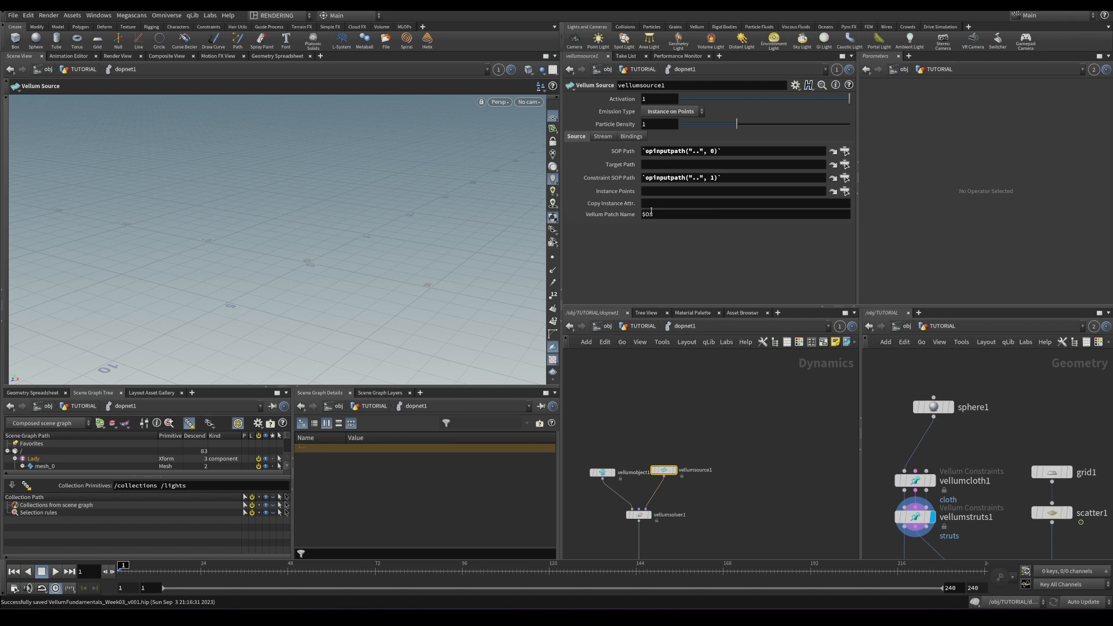
# - Copy the Constraint SOP Path expression into Instance Points as `opinputpath("..", 2)` and play the simulation
pyautogui.tripleClick(741, 181)
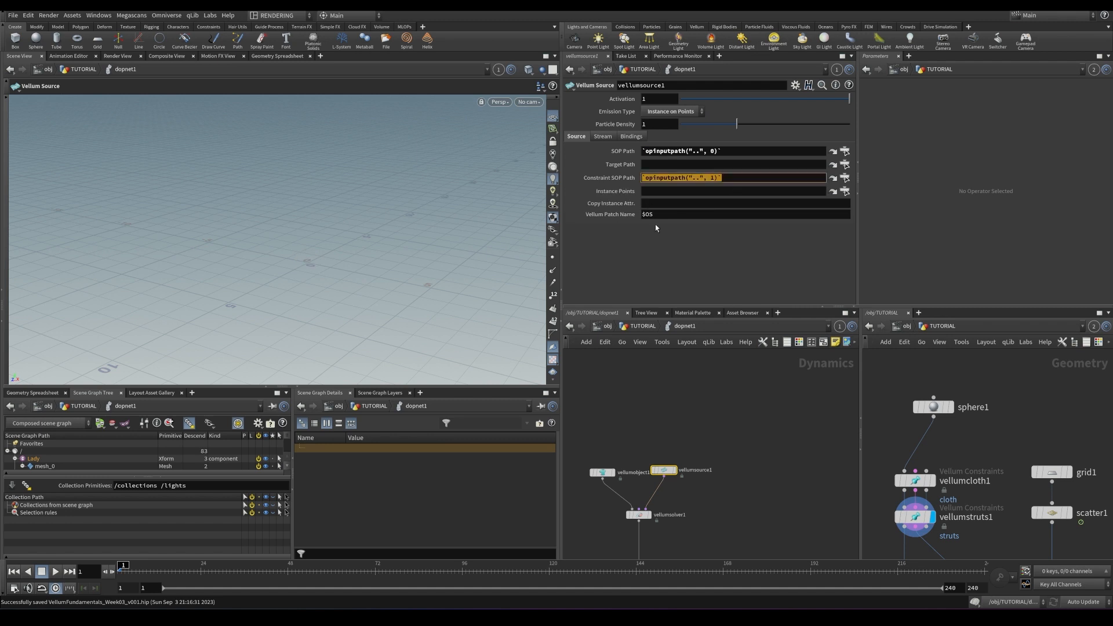
pyautogui.click(663, 194)
pyautogui.moveTo(734, 182); pyautogui.dragTo(638, 193)
pyautogui.hotkey('ctrl', 'c')
pyautogui.click(656, 192)
pyautogui.hotkey('ctrl', 'v')
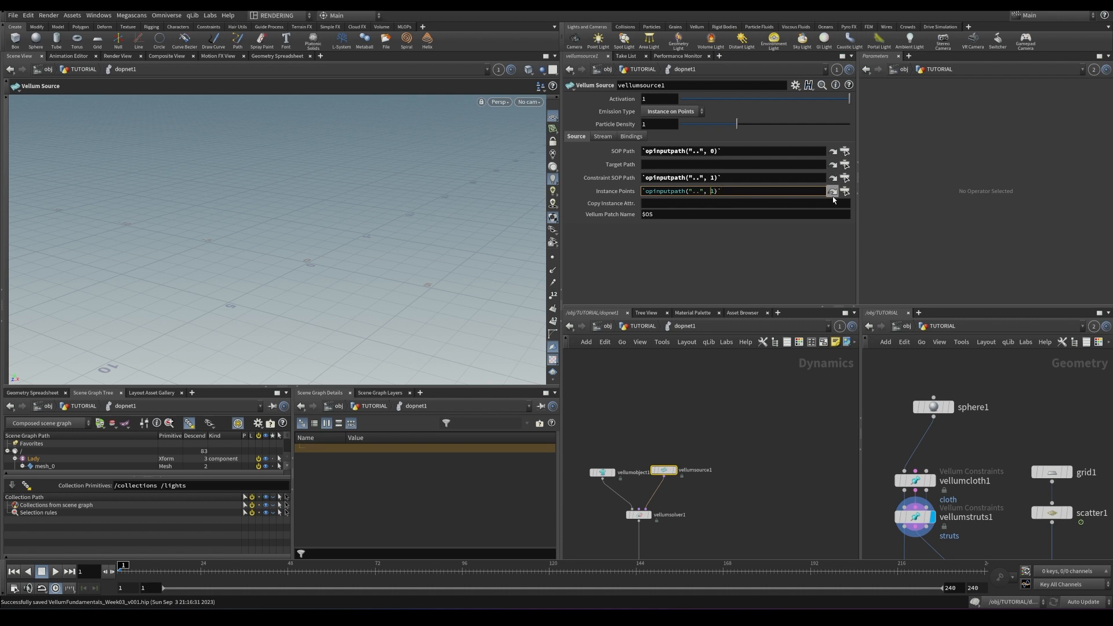
pyautogui.press('BackSpace')
pyautogui.press('BackSpace')
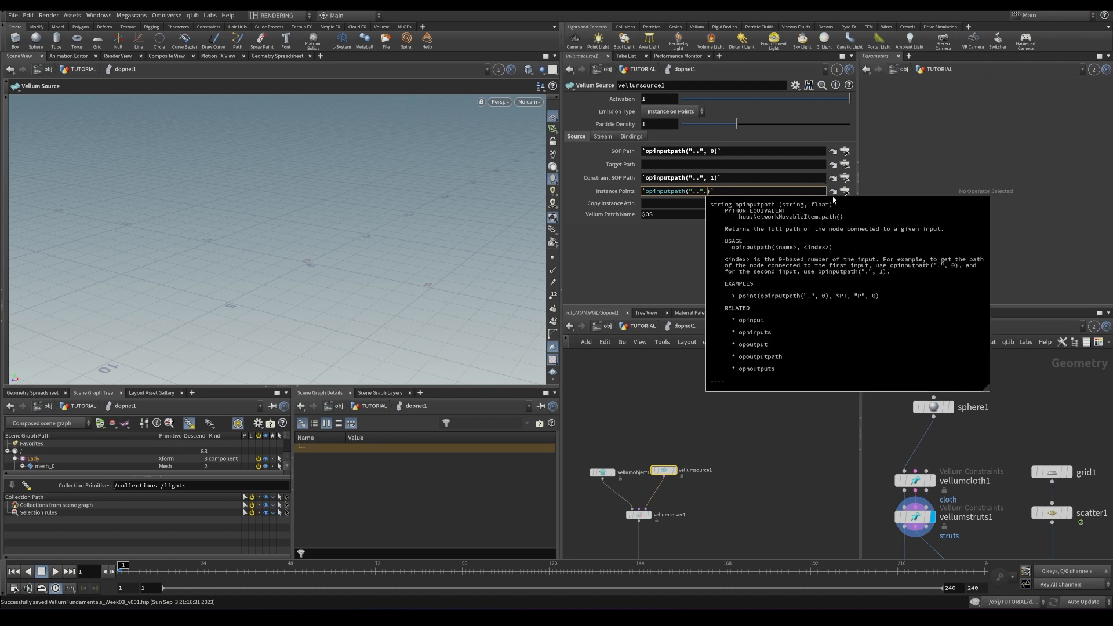
pyautogui.write('2')
pyautogui.press('Return')
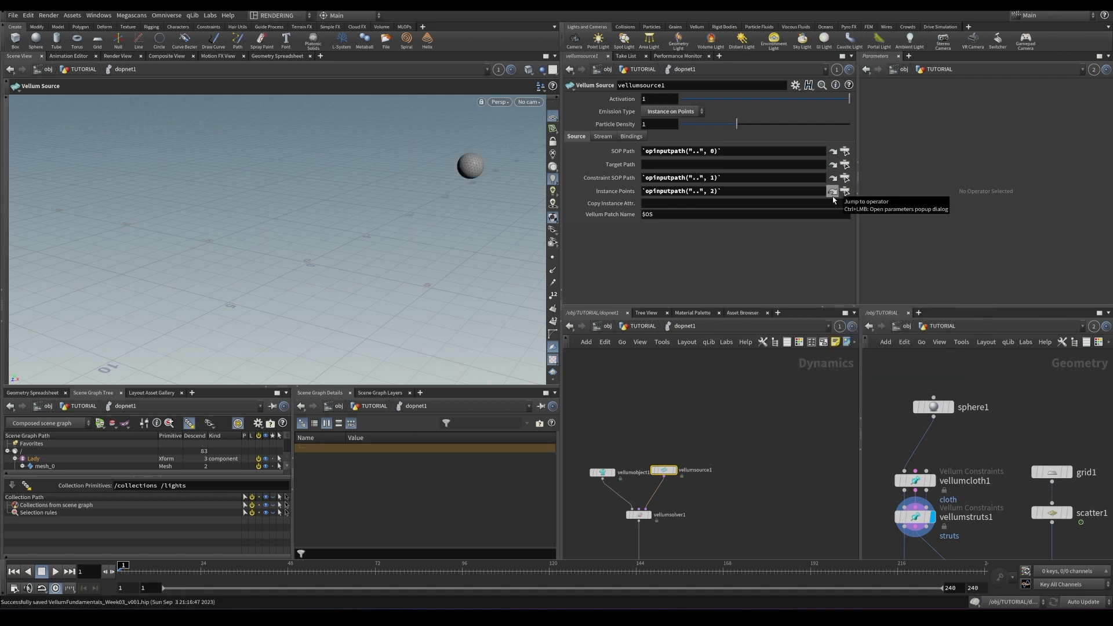
pyautogui.press('Up')
pyautogui.hotkey('ctrl', 'Up')
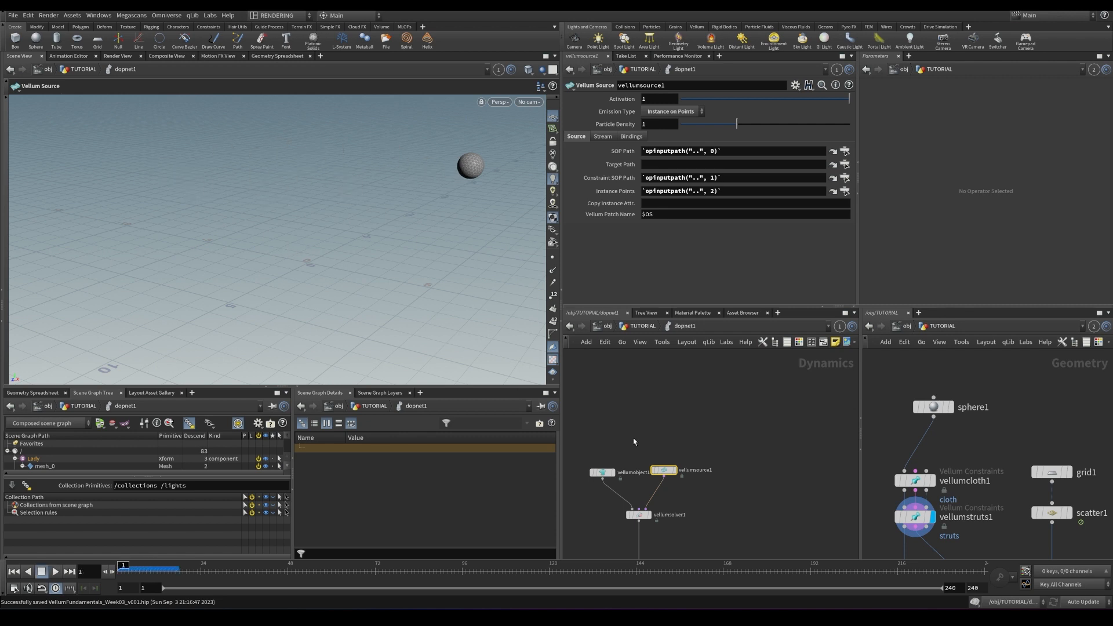
pyautogui.moveTo(985, 443); pyautogui.dragTo(963, 372, button='middle')
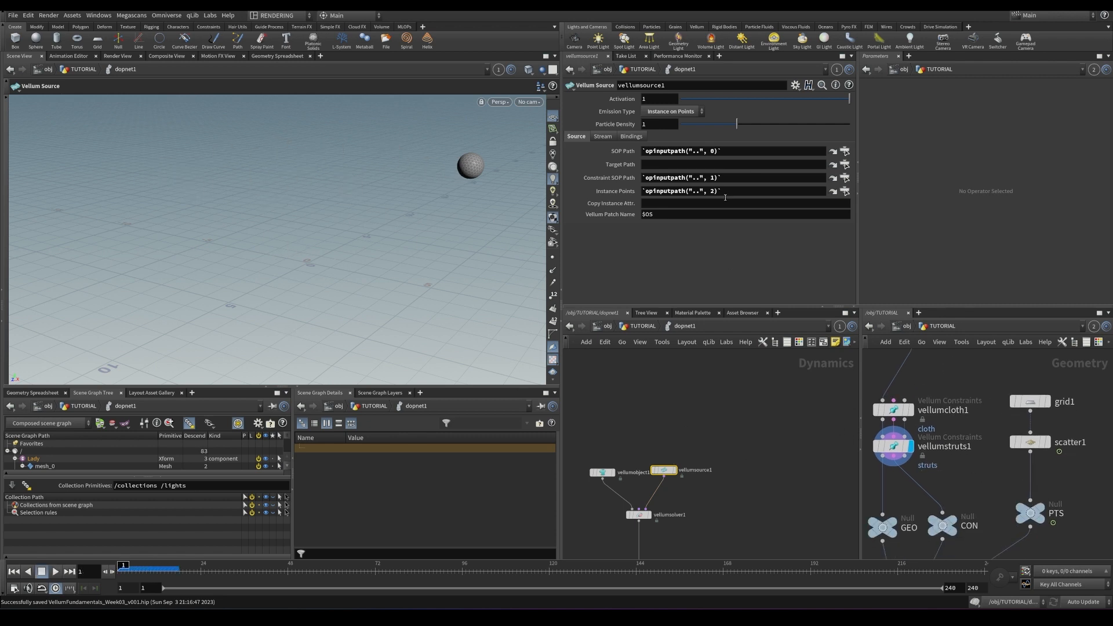
# - Set vellumsource1's Activation expression to ($F%5)==1 and check its evaluated value while stepping through the simulation
pyautogui.doubleClick(659, 100)
pyautogui.write('$F')
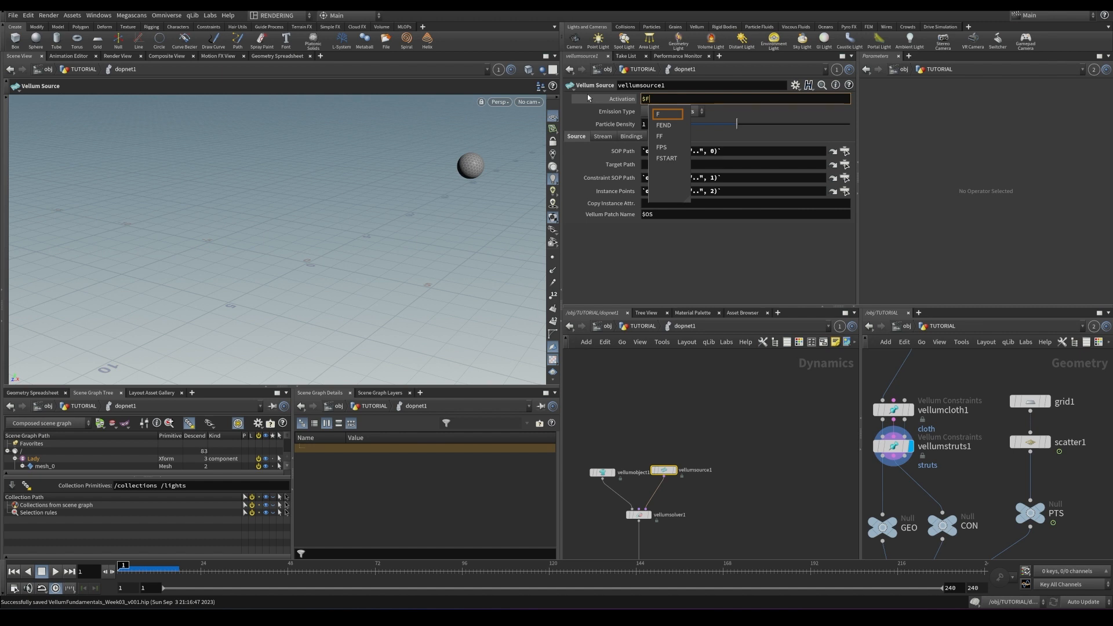
pyautogui.write('%5)')
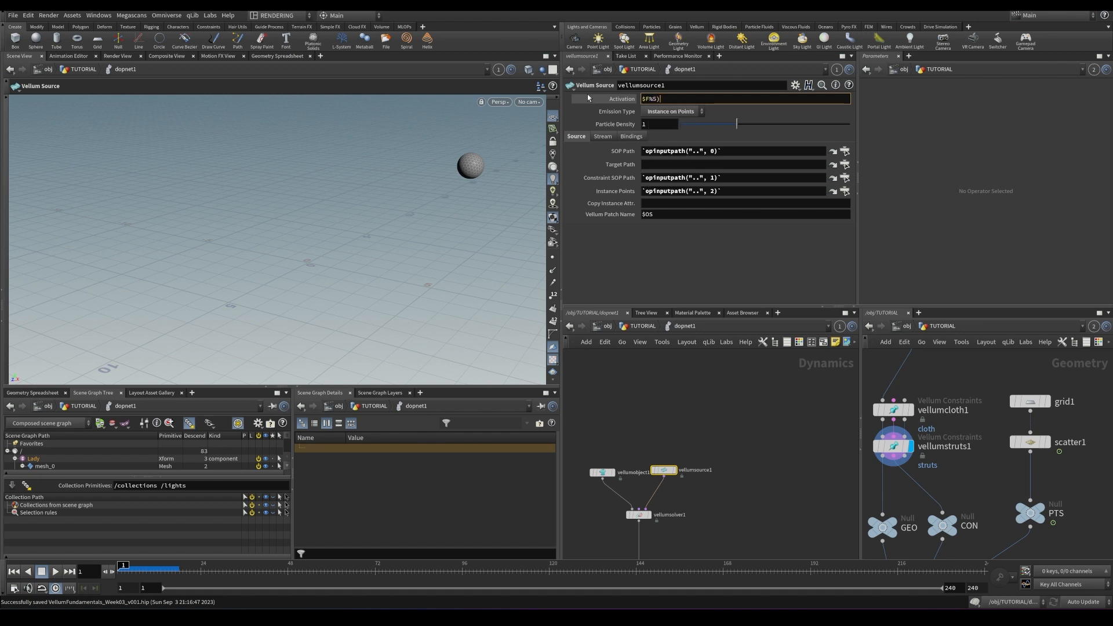
pyautogui.press('Home')
pyautogui.write('(')
pyautogui.write('==1')
pyautogui.press('Return')
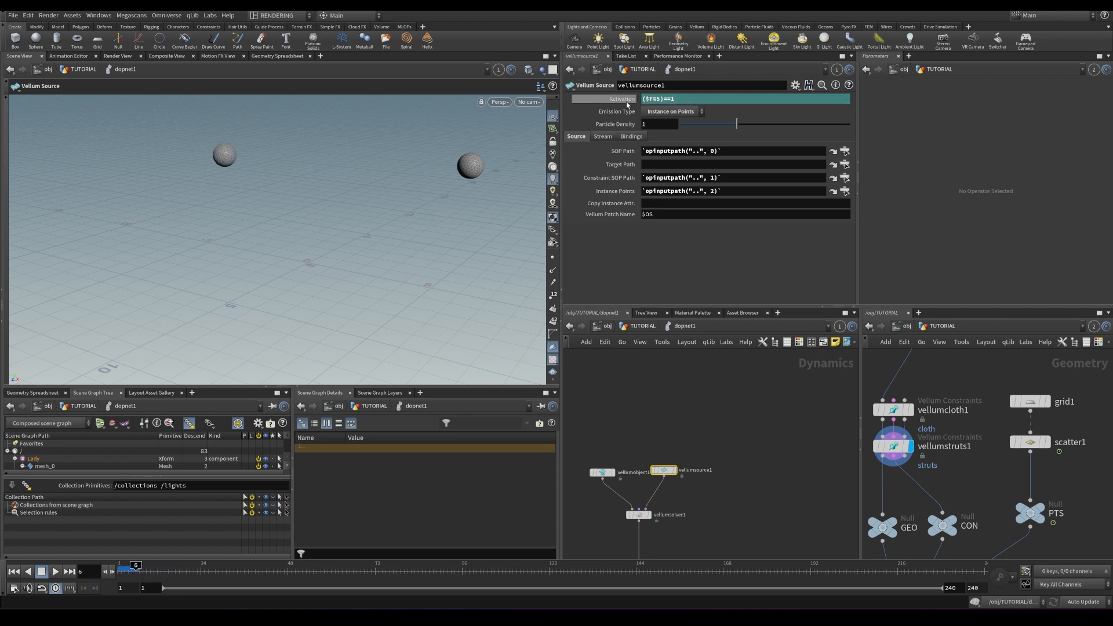
pyautogui.click(628, 103)
pyautogui.click(628, 101)
pyautogui.click(635, 101)
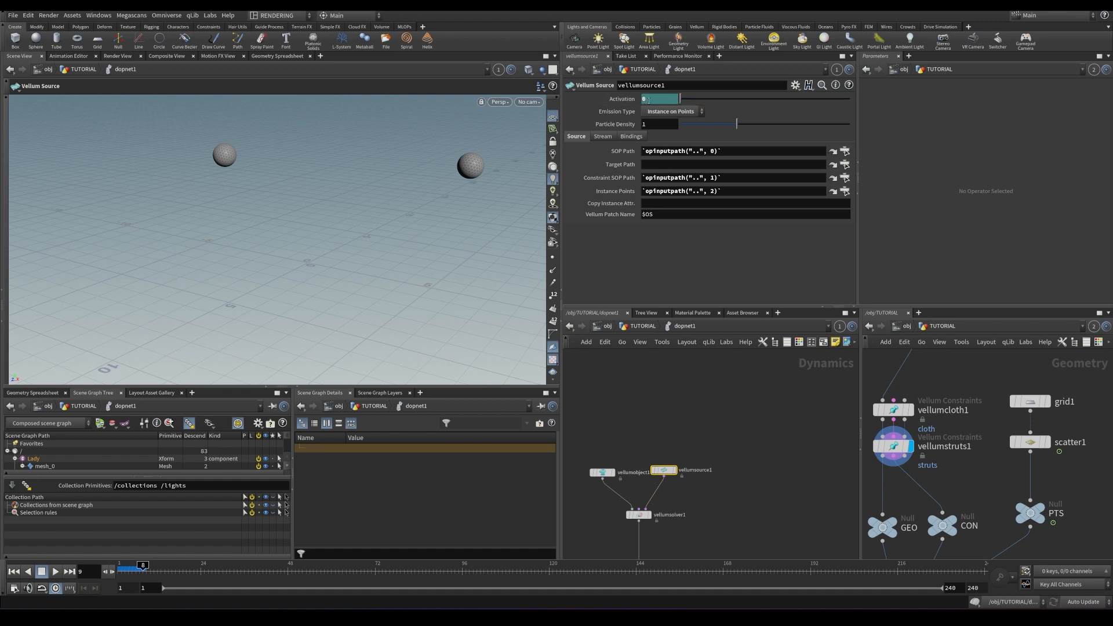
pyautogui.click(636, 100)
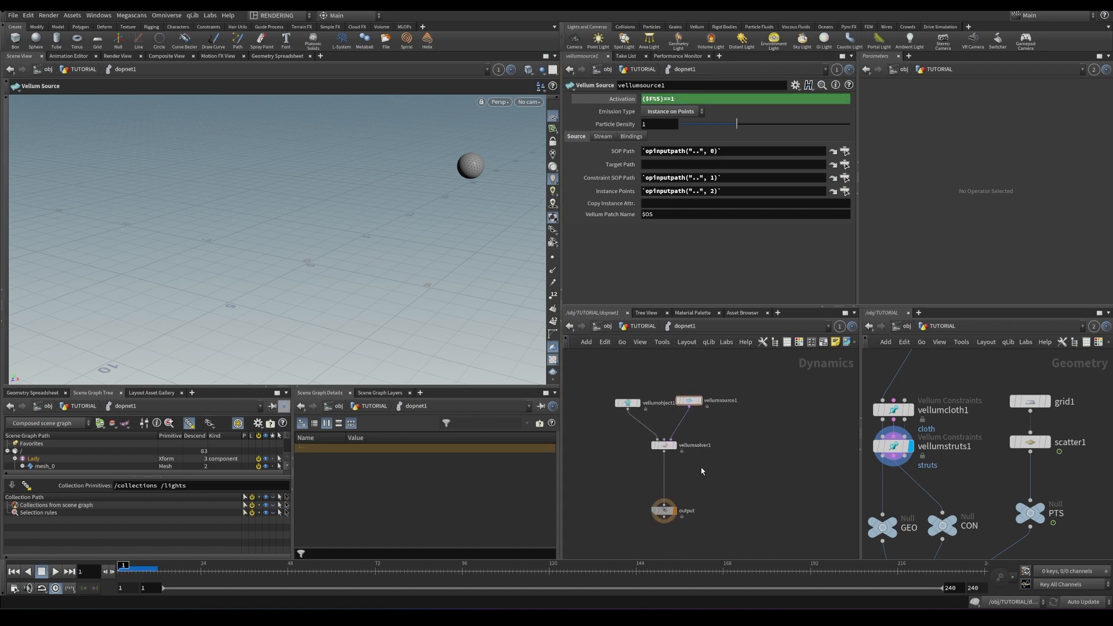
# - Add a Gravity Force between vellumsolver1 and the output, wiring the solver into it
pyautogui.press('Tab')
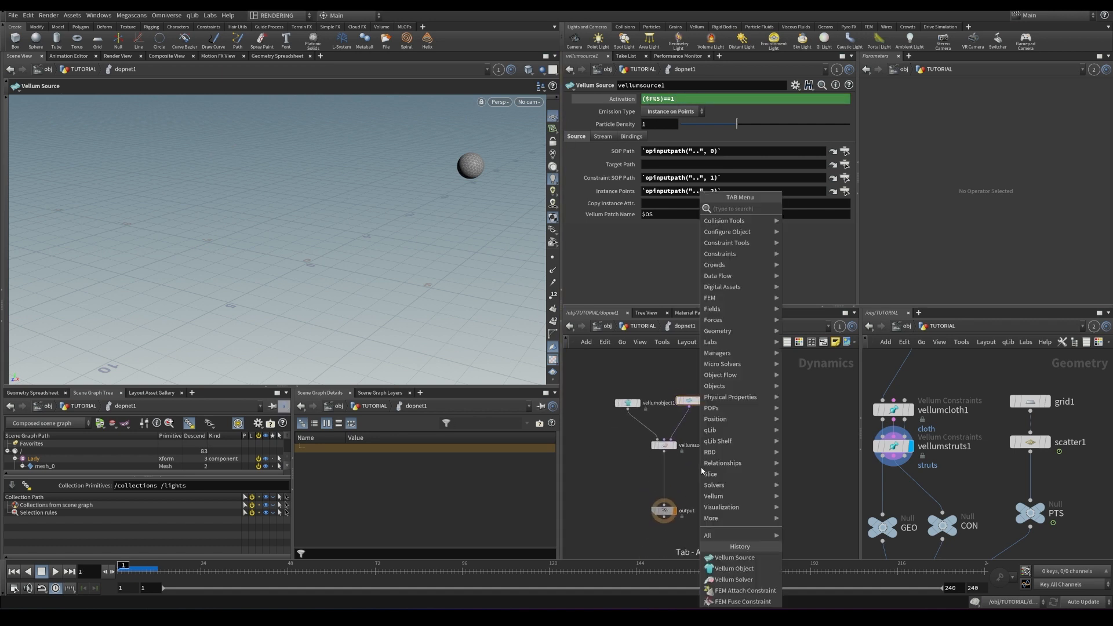
pyautogui.write('grav')
pyautogui.press('Return')
pyautogui.click(671, 480)
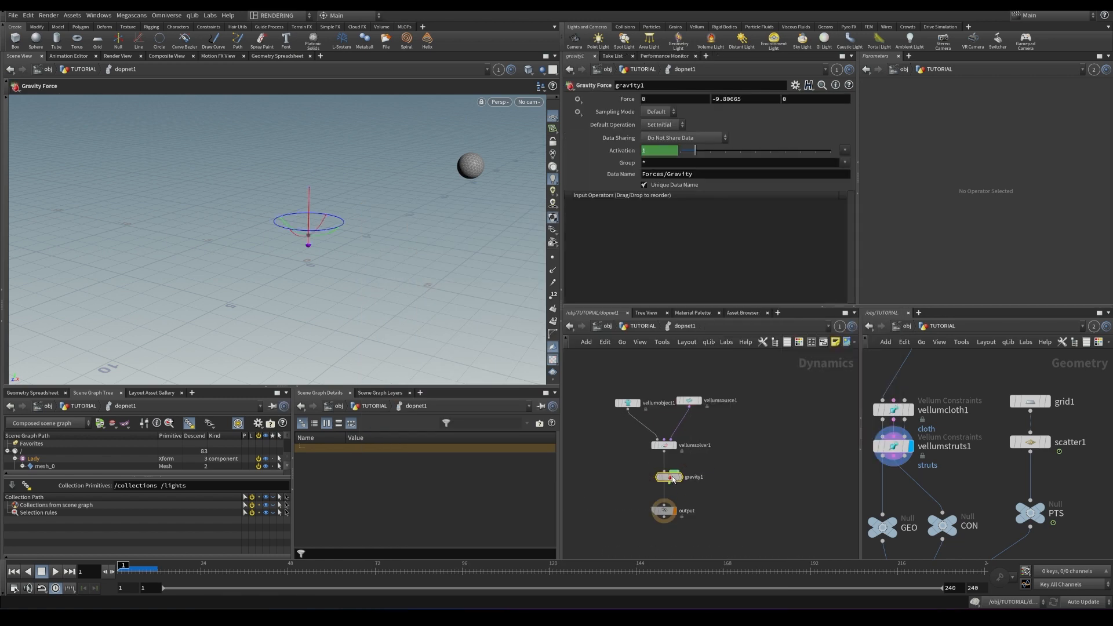
pyautogui.click(664, 471)
pyautogui.click(664, 451)
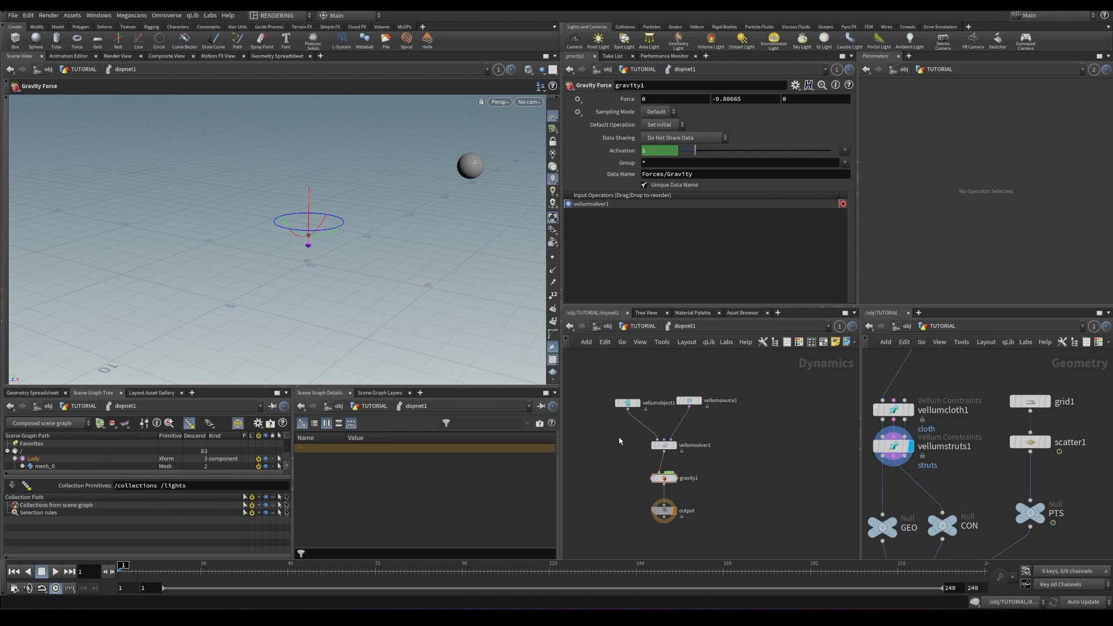
# - Add a Ground Plane node beside vellumsolver1
pyautogui.press('Tab')
pyautogui.write('gro')
pyautogui.press('Return')
pyautogui.click(602, 431)
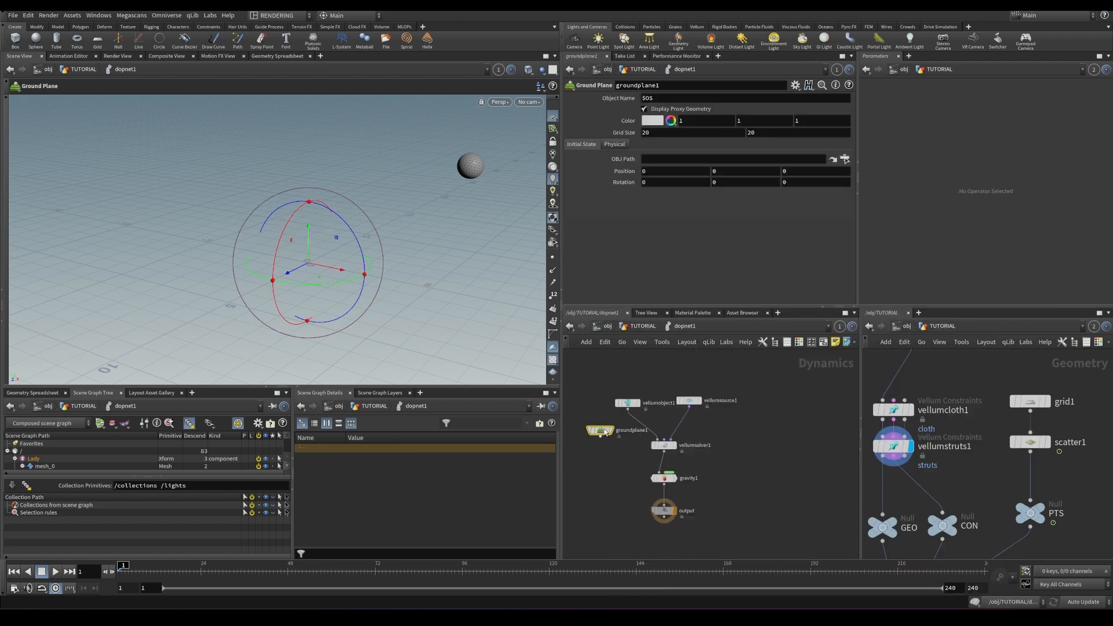
# - Add a Merge node below the solver and wire groundplane1 first and vellumsolver1 second into it
pyautogui.press('Tab')
pyautogui.write('merge')
pyautogui.press('Return')
pyautogui.click(623, 490)
pyautogui.click(600, 436)
pyautogui.click(623, 485)
pyautogui.click(664, 451)
pyautogui.click(633, 480)
pyautogui.click(626, 484)
pyautogui.click(664, 451)
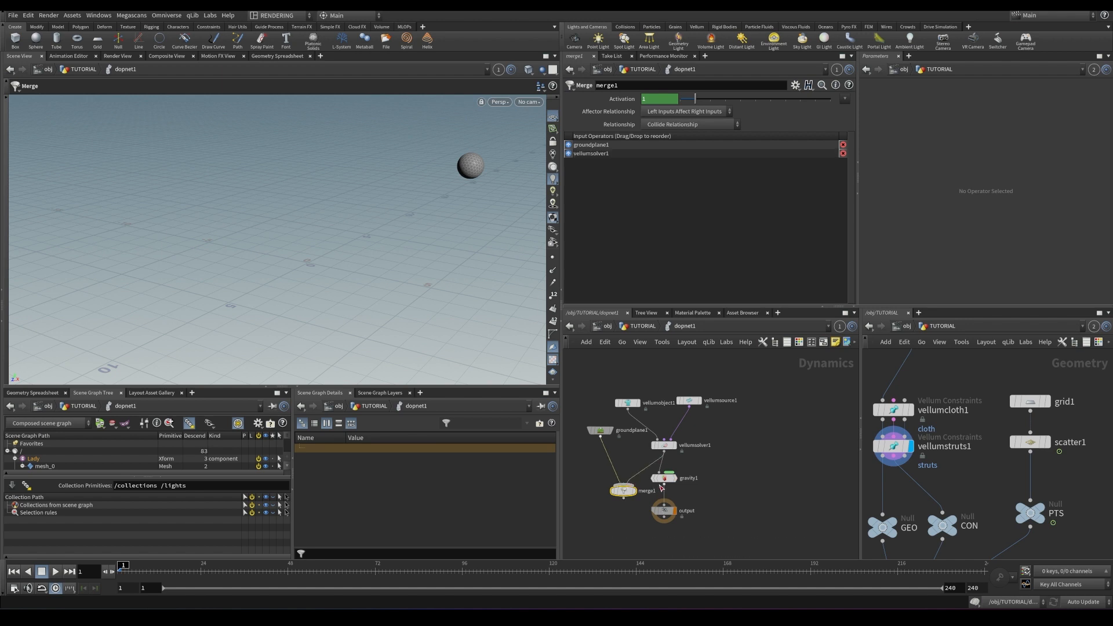
# - Move gravity1 in between merge1 and the output, and save and play the scene
pyautogui.keyDown('ctrl'); pyautogui.moveTo(665, 478); pyautogui.dragTo(629, 519); pyautogui.keyUp('ctrl')
pyautogui.click(624, 498)
pyautogui.click(622, 512)
pyautogui.click(698, 491)
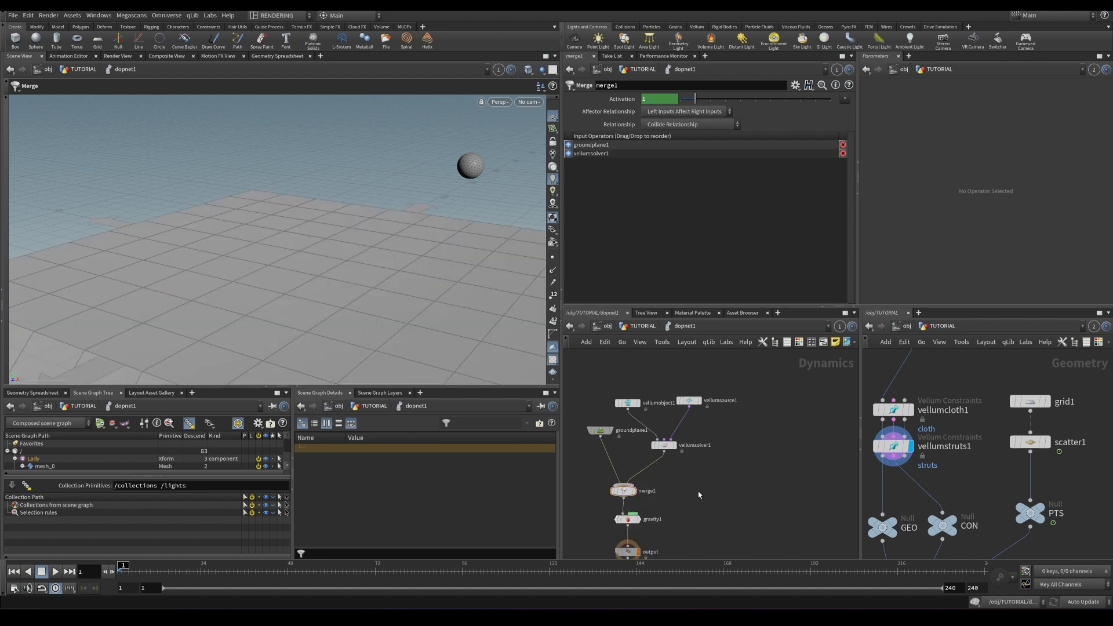
pyautogui.hotkey('ctrl', 's')
pyautogui.press('Up')
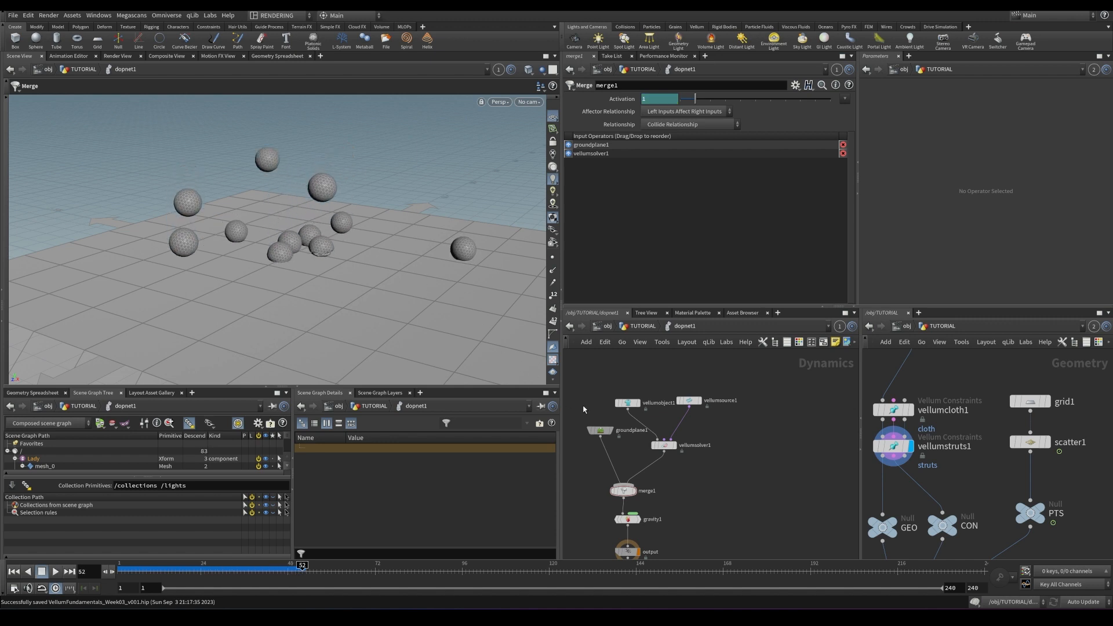
# - Set groundplane1's X rotation to 19 and play the simulation from the first frame
pyautogui.hotkey('ctrl', 'Up')
pyautogui.click(600, 430)
pyautogui.moveTo(662, 169); pyautogui.dragTo(751, 191, button='middle')
pyautogui.scroll(-5, 423, 230)
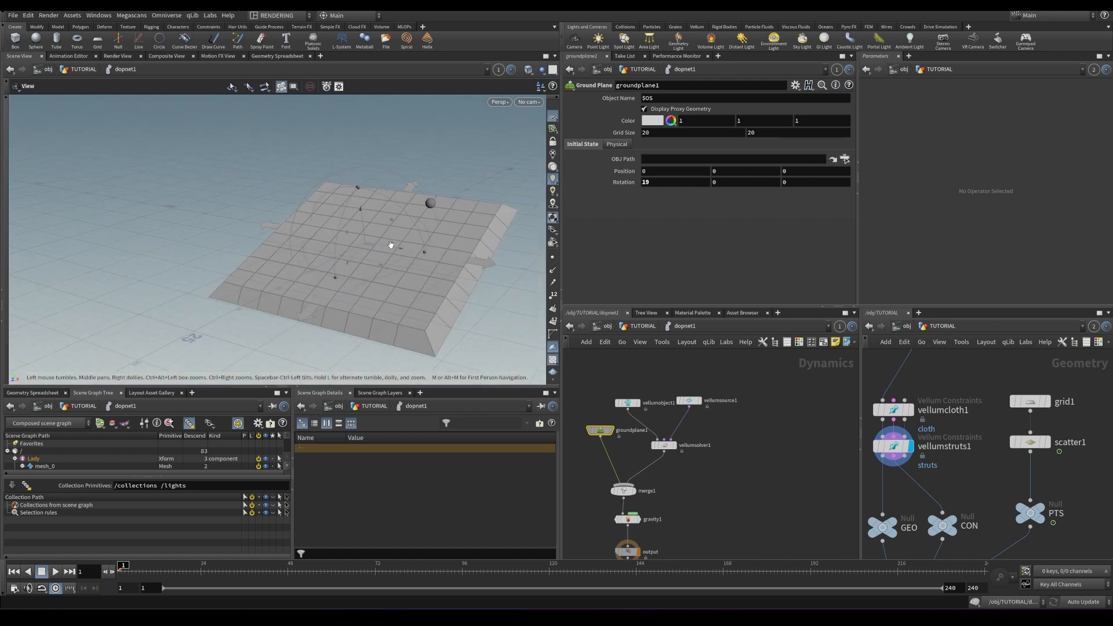
pyautogui.keyDown('alt'); pyautogui.moveTo(385, 245); pyautogui.dragTo(401, 266); pyautogui.keyUp('alt')
pyautogui.press('Up')
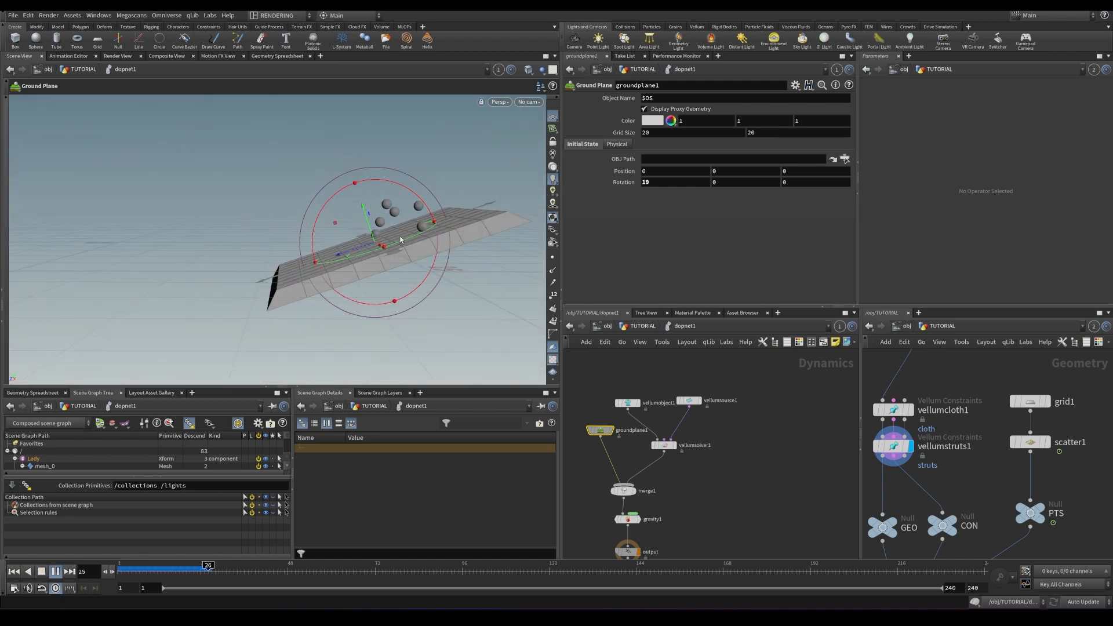
pyautogui.press('Escape')
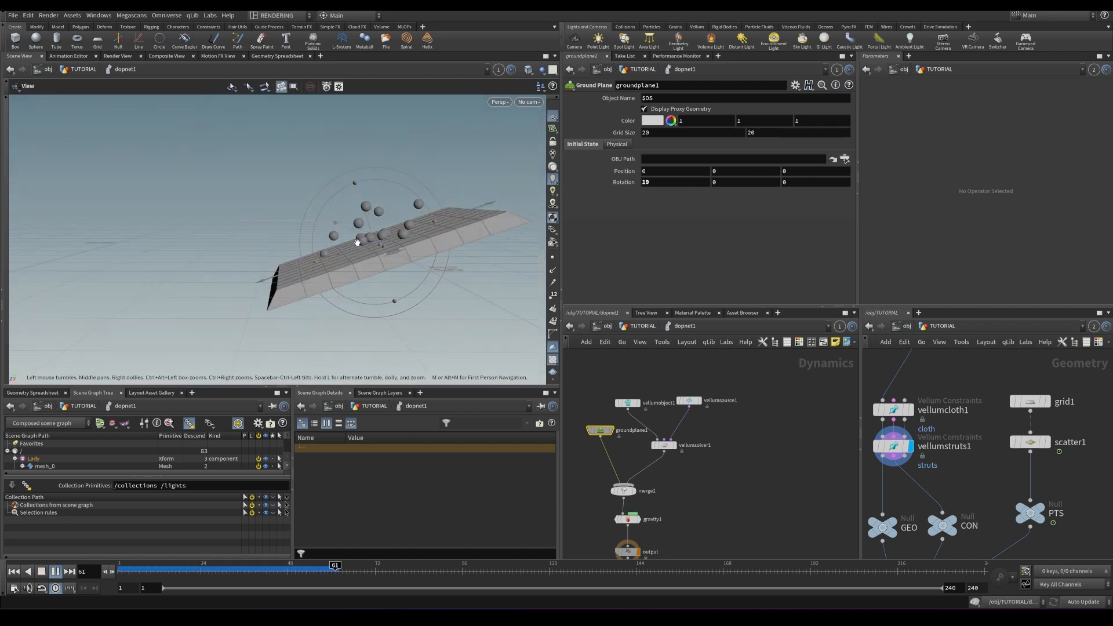
pyautogui.moveTo(398, 238); pyautogui.dragTo(357, 255)
pyautogui.scroll(5, 356, 255)
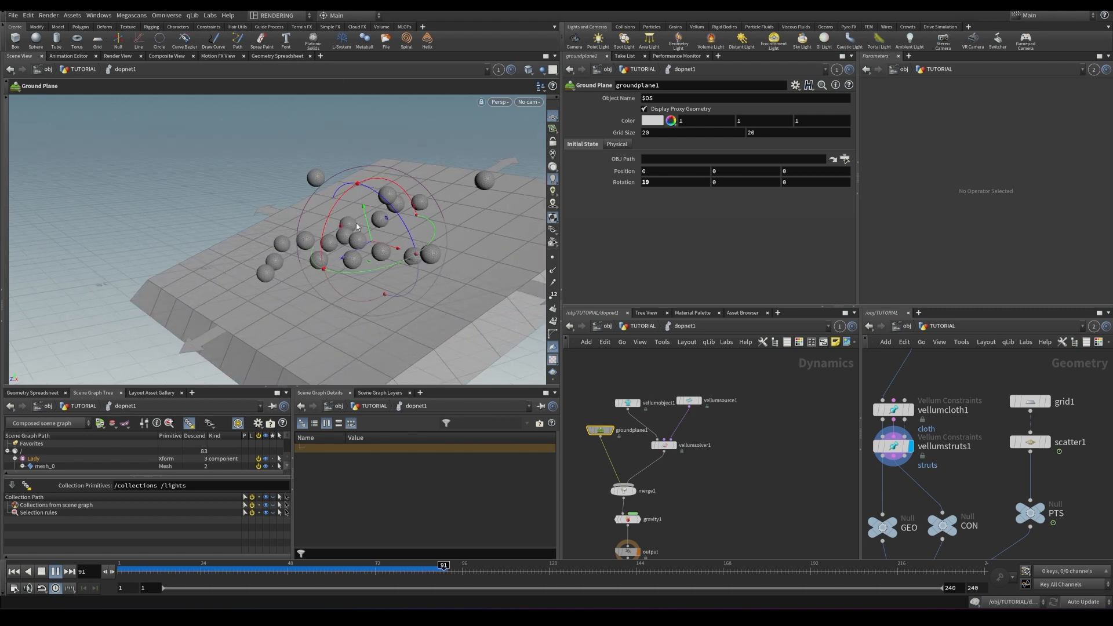
# - Return to the first frame, tilt groundplane1 to about 28.28 degrees around X and save the scene
pyautogui.hotkey('ctrl', 'Up')
pyautogui.moveTo(343, 196)
pyautogui.mouseDown()
pyautogui.moveTo(353, 174)
pyautogui.moveTo(350, 188)
pyautogui.mouseUp()
pyautogui.hotkey('ctrl', 's')
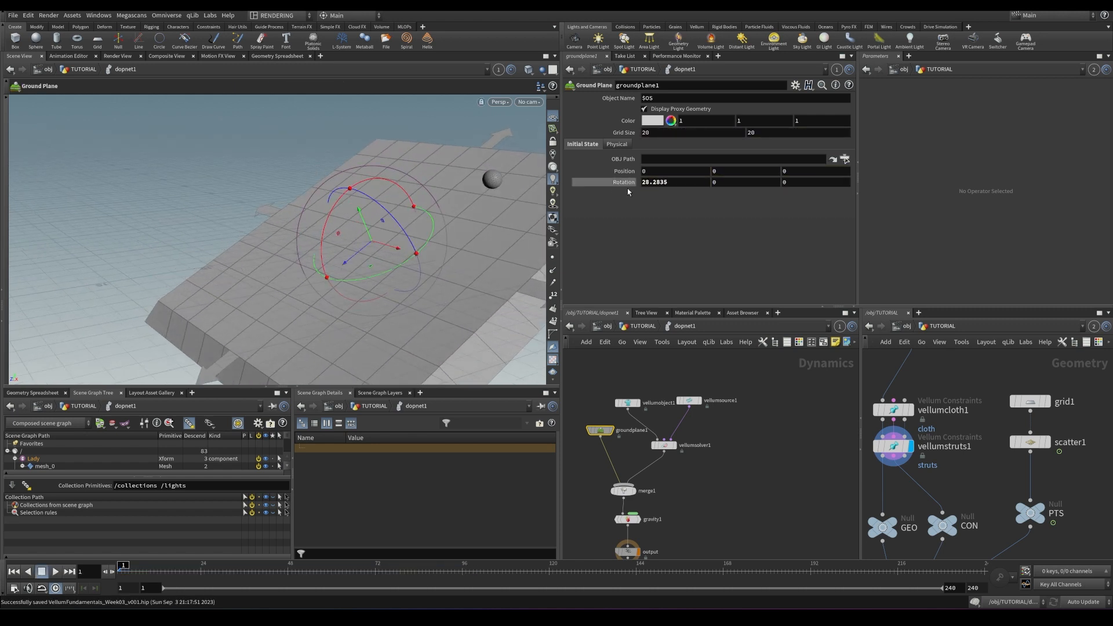
pyautogui.scroll(-3, 1015, 439)
pyautogui.press('Tab')
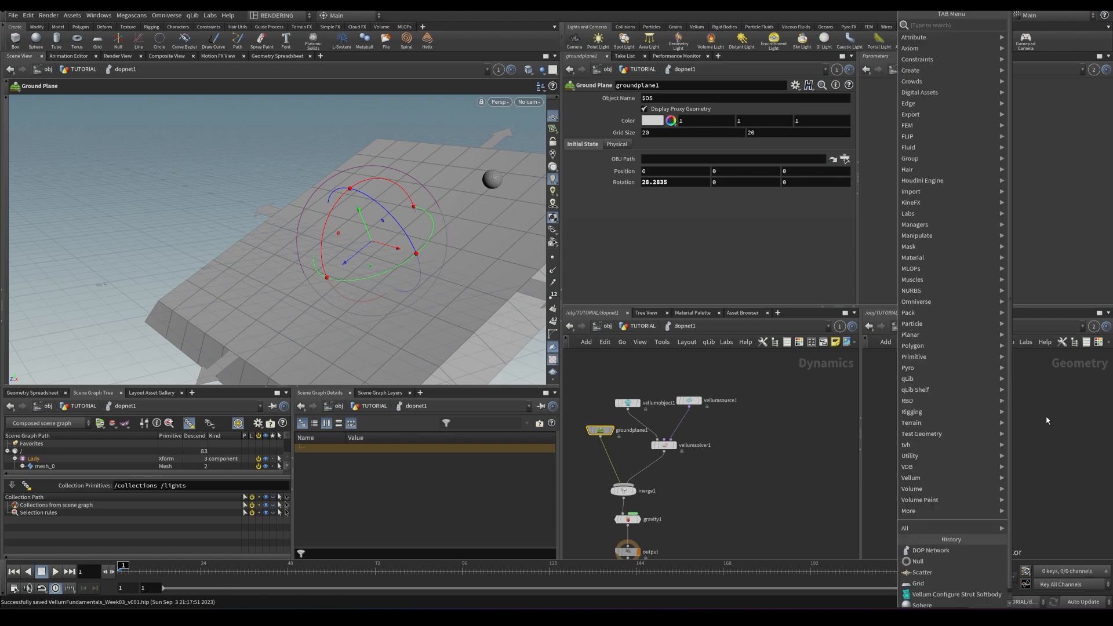
pyautogui.press('Return')
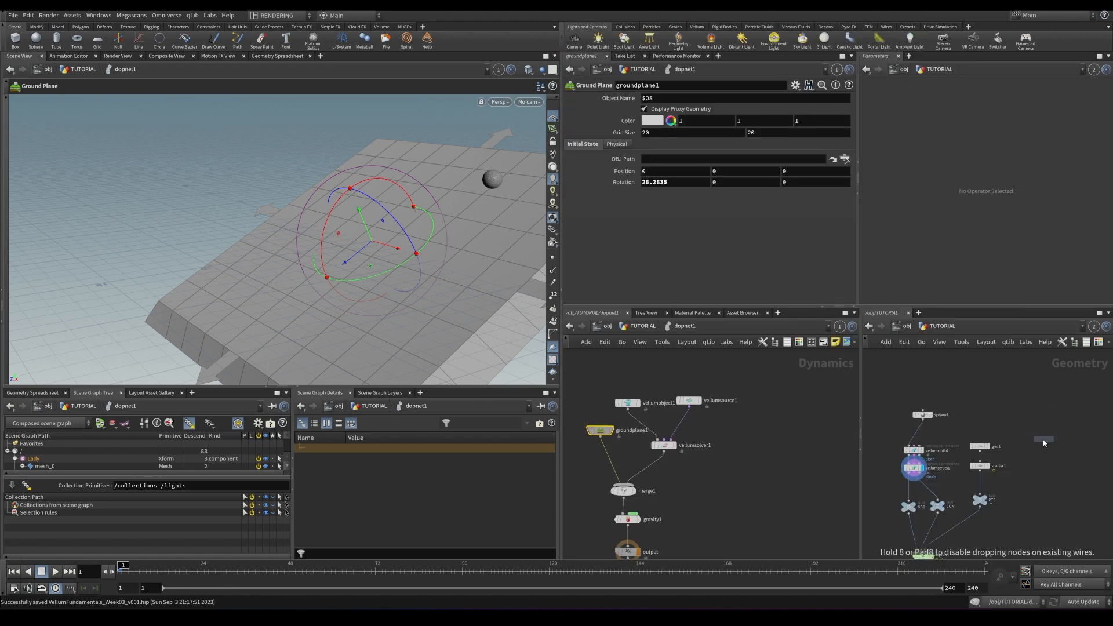
pyautogui.press('F1')
pyautogui.press('Escape')
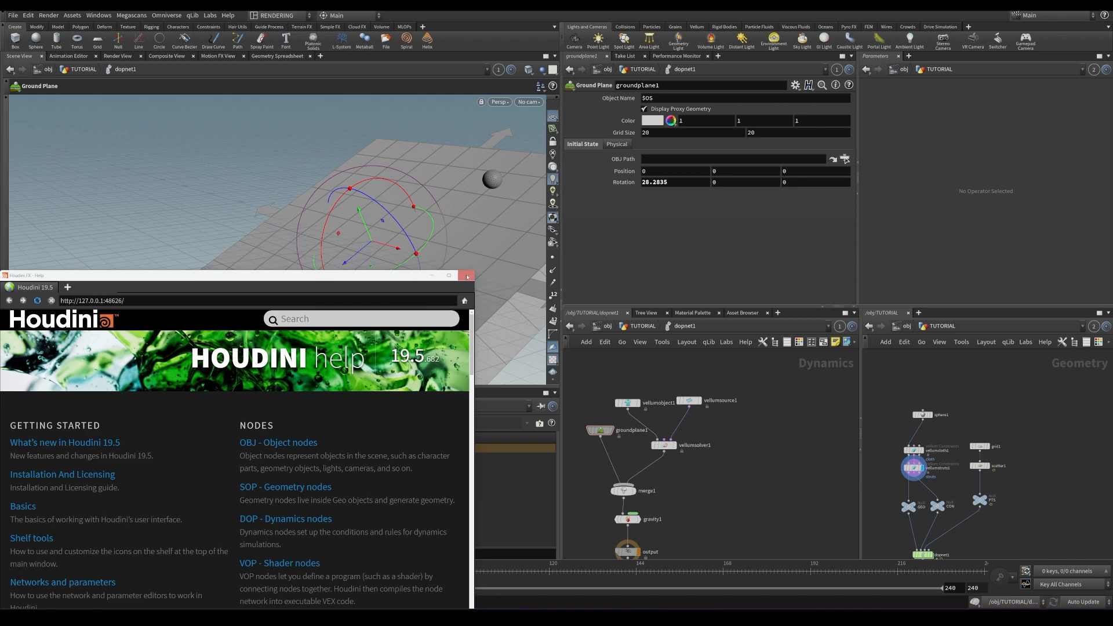
# - Close the help window and delete groundplane1 from dopnet1
pyautogui.click(465, 276)
pyautogui.click(600, 430)
pyautogui.press('Delete')
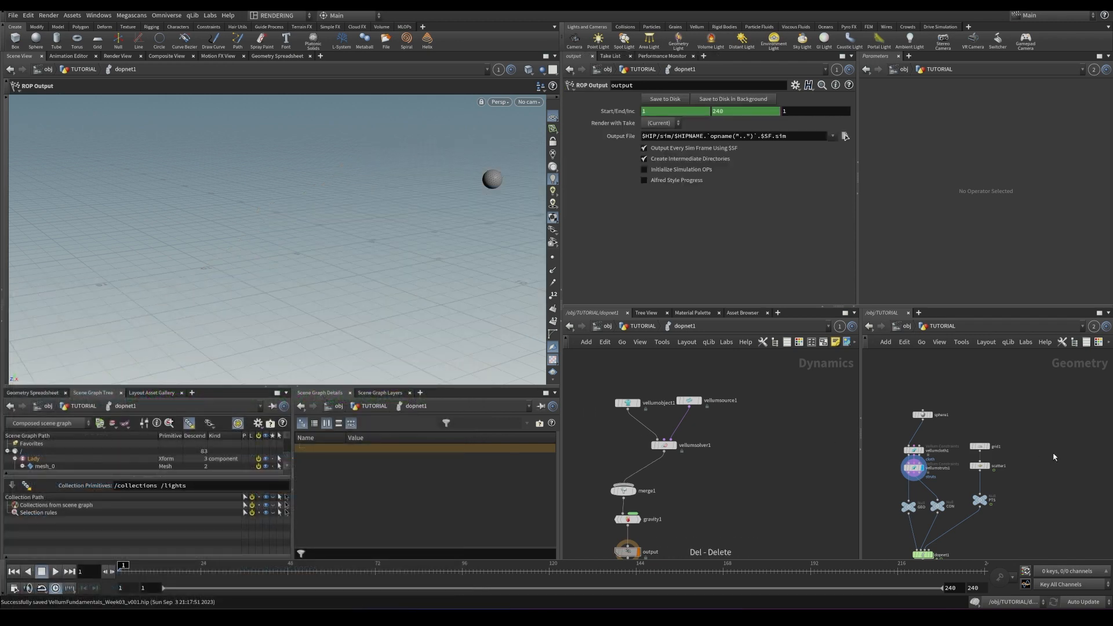
# - Add a second Grid node to the TUTORIAL geometry network, beside the existing grid1 branch
pyautogui.press('Tab')
pyautogui.write('g')
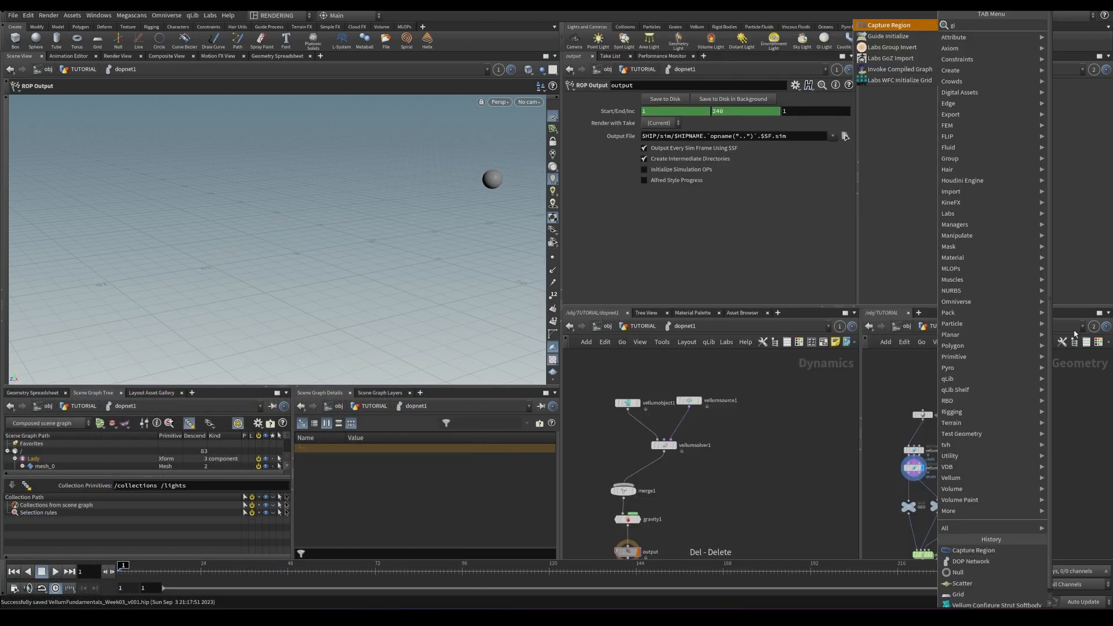
pyautogui.write('rid')
pyautogui.press('Return')
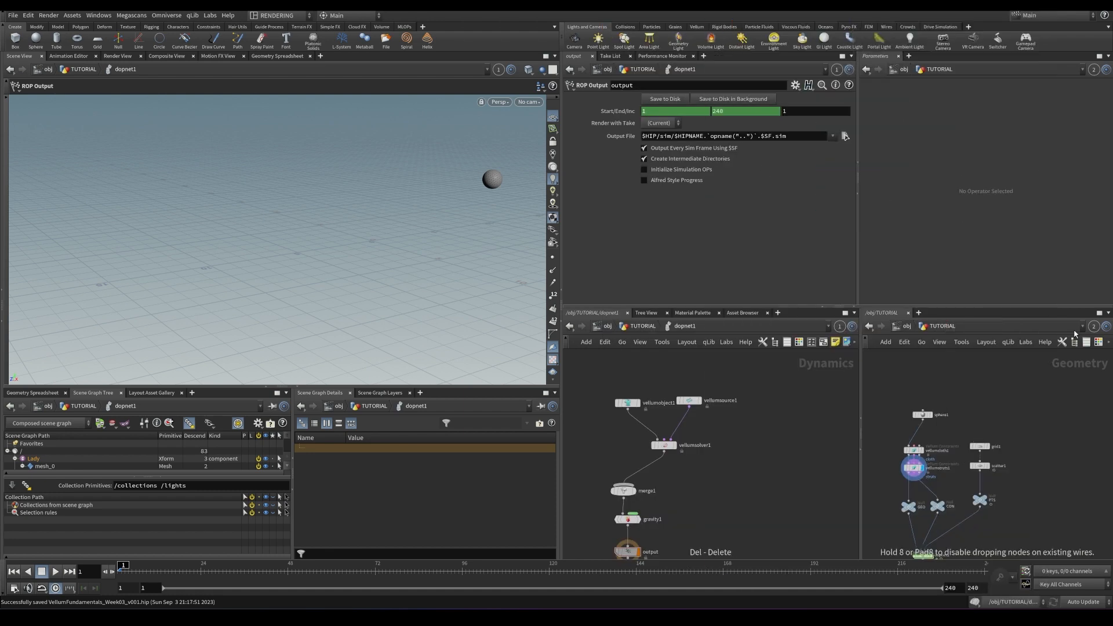
pyautogui.click(1036, 434)
# - Link the scene view to pane group 2 and turn on grid2's display flag
pyautogui.click(499, 70)
pyautogui.click(522, 131)
pyautogui.click(1042, 433)
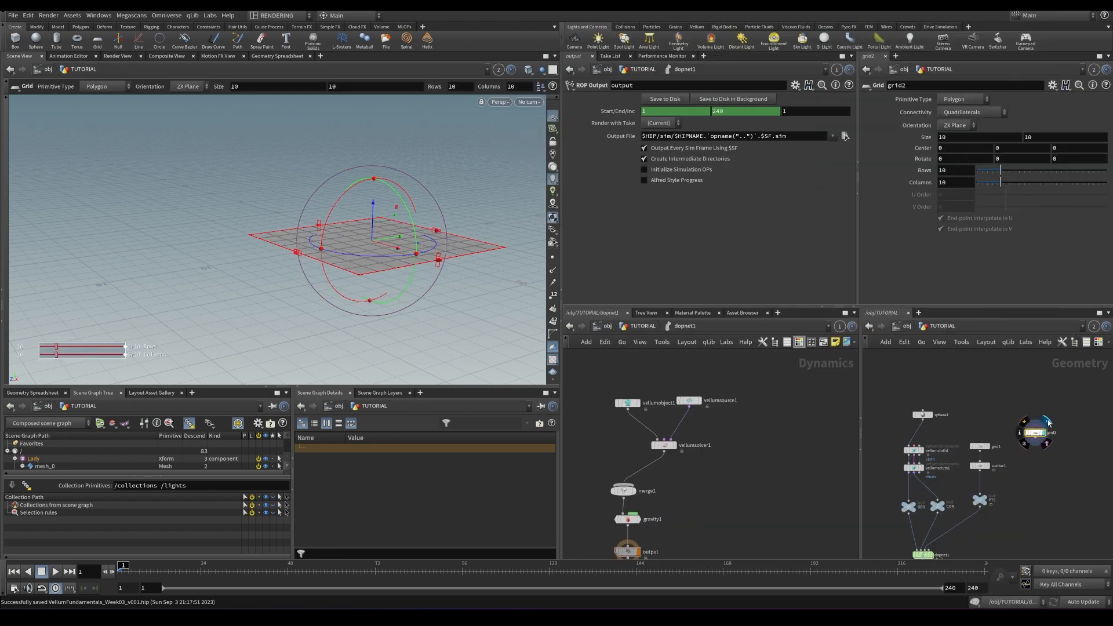
# - Try raising grid2 through its Center Y value, and undo the changes
pyautogui.moveTo(949, 148); pyautogui.dragTo(1025, 137, button='middle')
pyautogui.hotkey('ctrl', 'z')
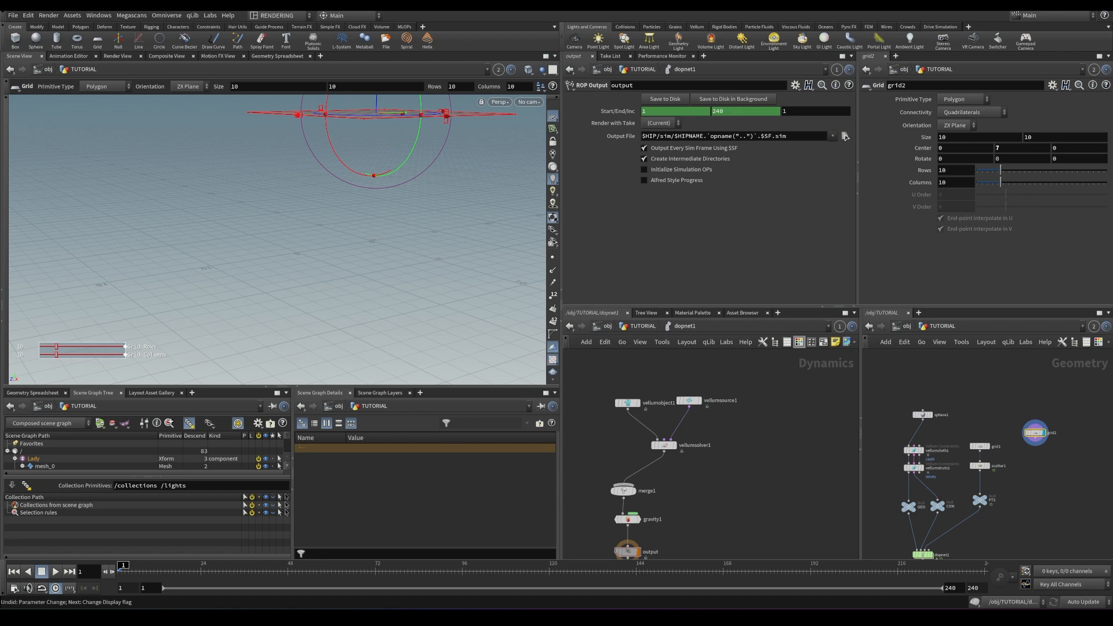
pyautogui.hotkey('ctrl', 'z')
# - Set grid2's X rotation to the expression $T and play the timeline to preview it
pyautogui.moveTo(967, 158)
pyautogui.mouseDown(button='middle')
pyautogui.moveTo(966, 139)
pyautogui.moveTo(1001, 148)
pyautogui.moveTo(980, 152)
pyautogui.mouseUp(button='middle')
pyautogui.write('$T')
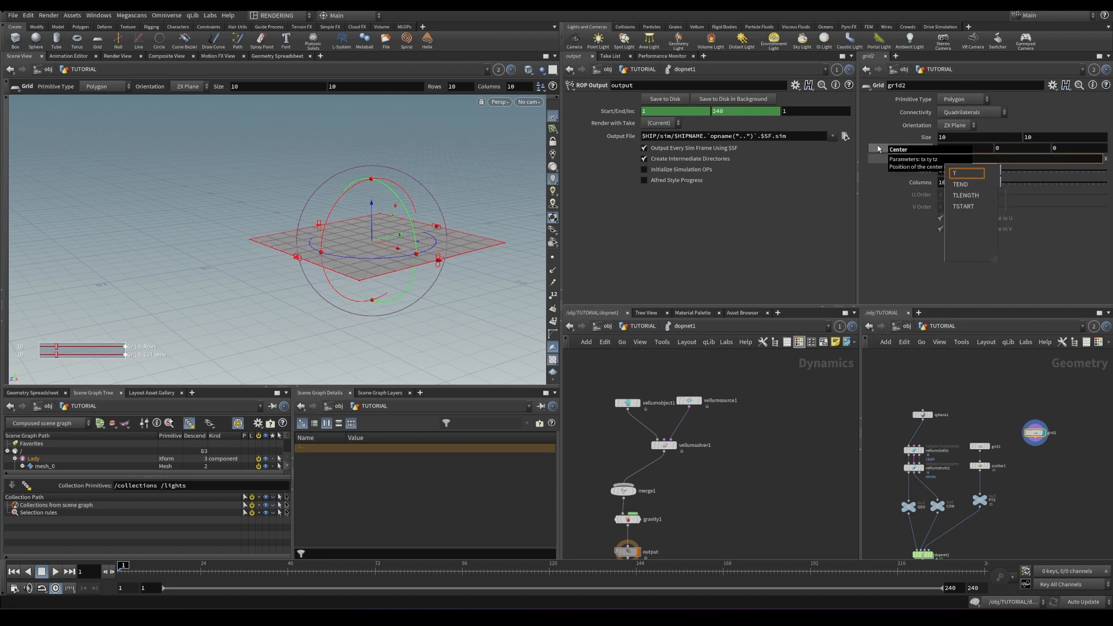
pyautogui.press('Return')
pyautogui.press('Up')
pyautogui.press('Up')
pyautogui.hotkey('ctrl', 'Up')
# - Multiply grid2's X rotation expression to $T*10 and preview the motion from the first frame
pyautogui.click(975, 158)
pyautogui.write('*2')
pyautogui.write('10')
pyautogui.press('Return')
pyautogui.press('Up')
pyautogui.hotkey('ctrl', 'Up')
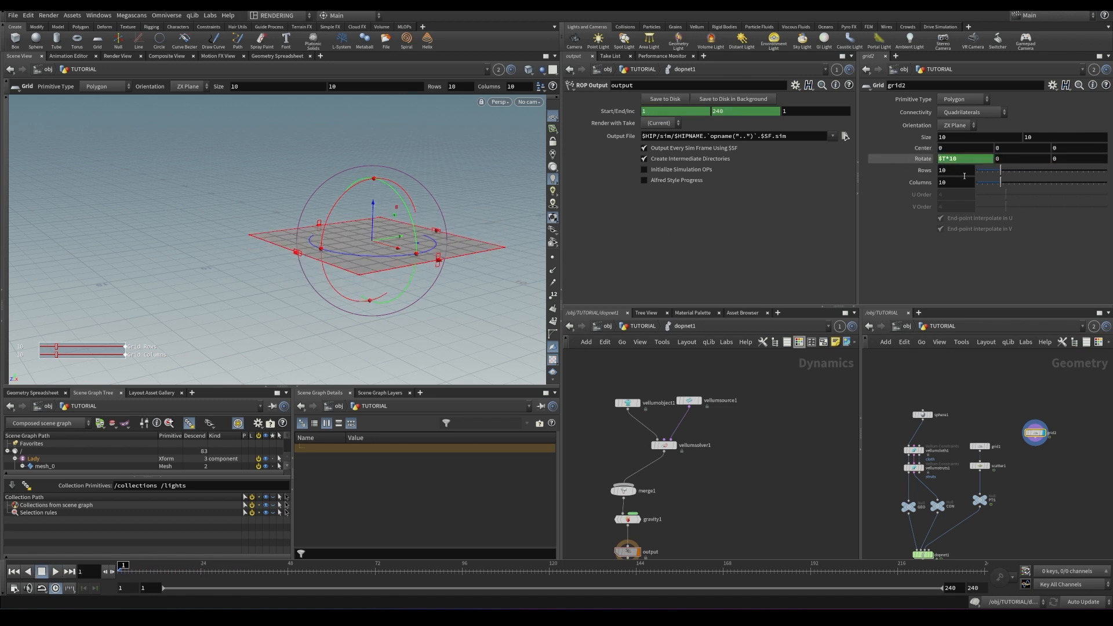
# - Set grid2's X rotation expression to $T*20, save the scene and preview the motion
pyautogui.click(979, 158)
pyautogui.write('20')
pyautogui.press('Return')
pyautogui.hotkey('ctrl', 's')
pyautogui.press('Up')
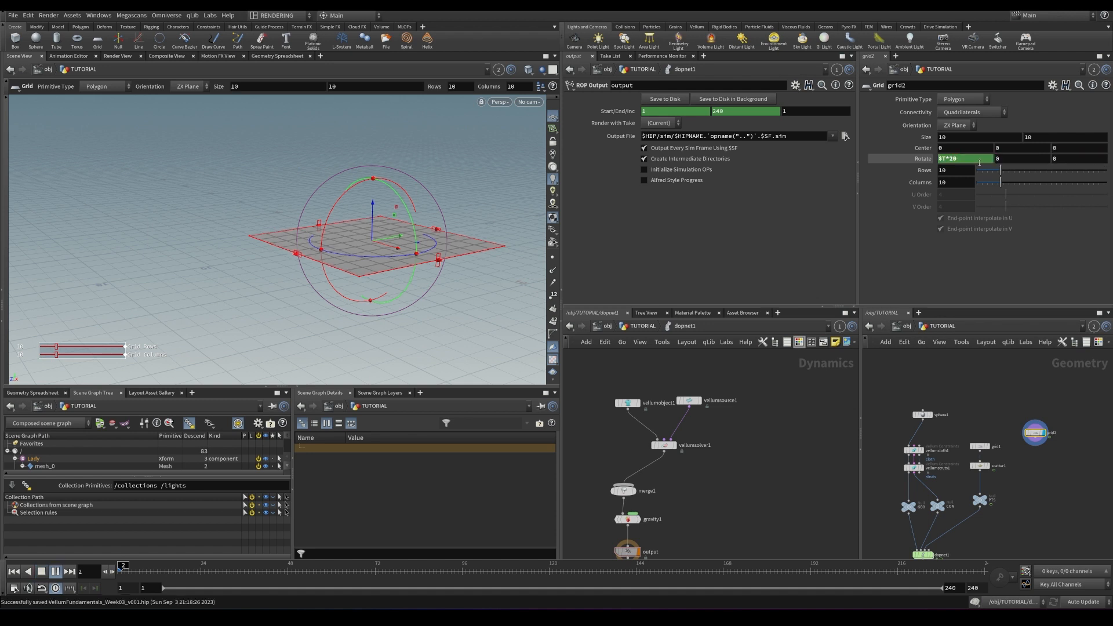
pyautogui.hotkey('ctrl', 'Up')
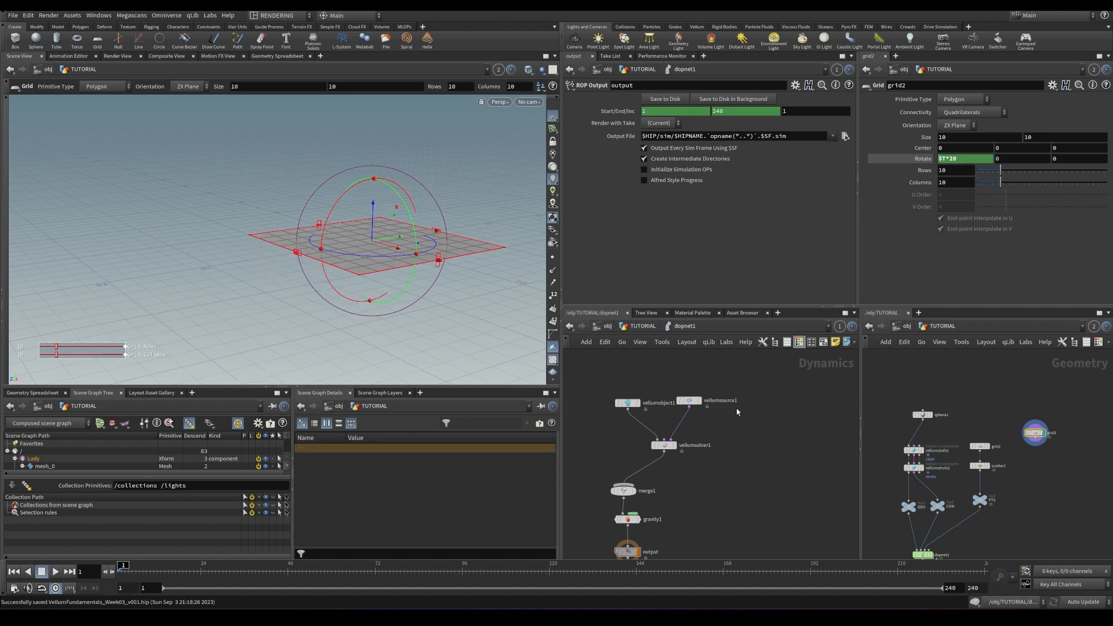
# - Add a Static Object node to dopnet1, beside vellumobject1 and above merge1
pyautogui.moveTo(587, 428); pyautogui.dragTo(603, 423, button='middle')
pyautogui.press('Tab')
pyautogui.write('sta')
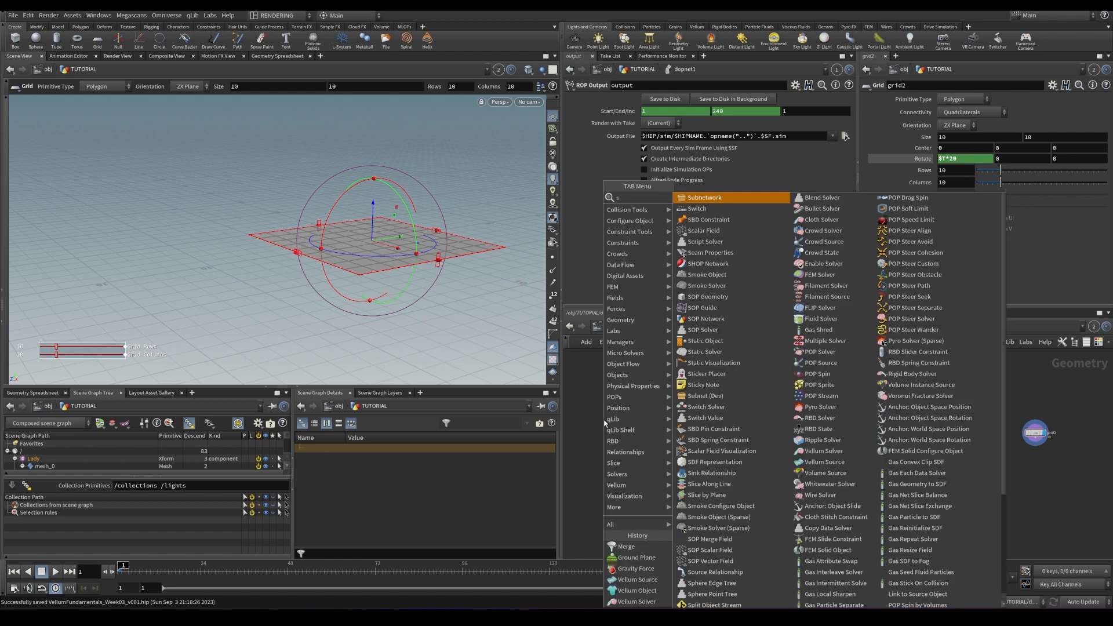
pyautogui.press('Return')
pyautogui.click(611, 436)
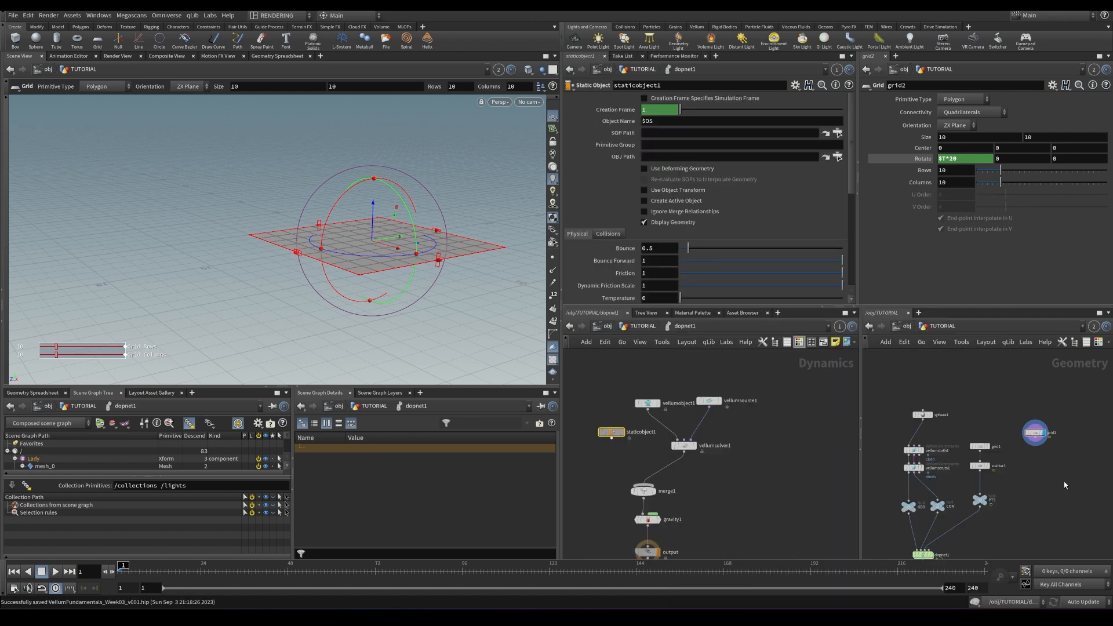
# - Add a Null node below grid2 in the TUTORIAL network, connected to grid2 and displayed
pyautogui.press('Tab')
pyautogui.write('nul')
pyautogui.press('Return')
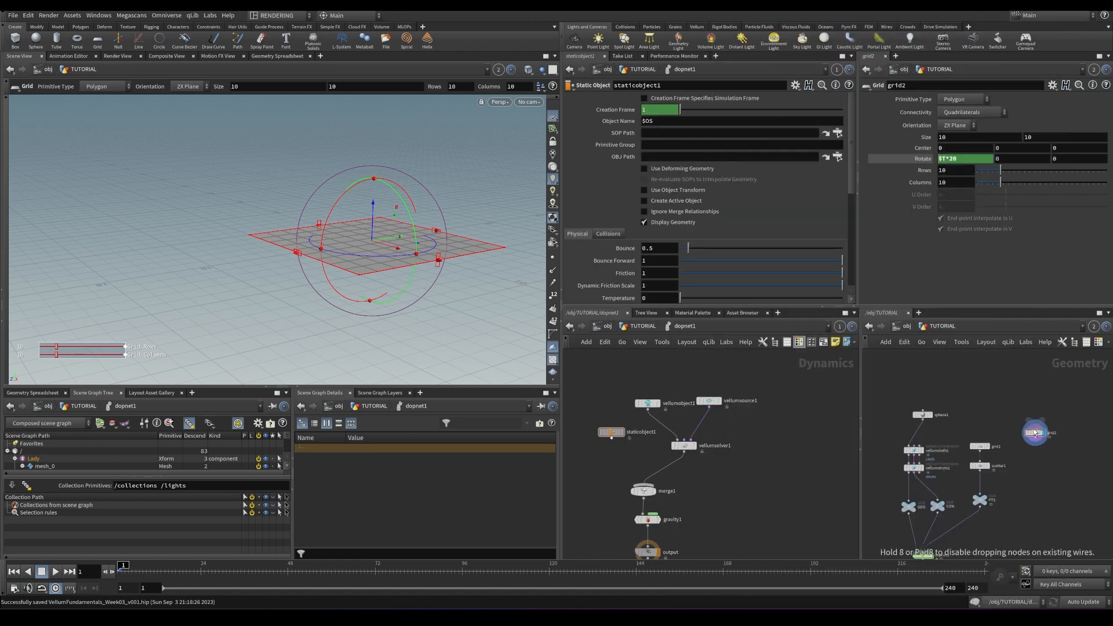
pyautogui.click(1033, 476)
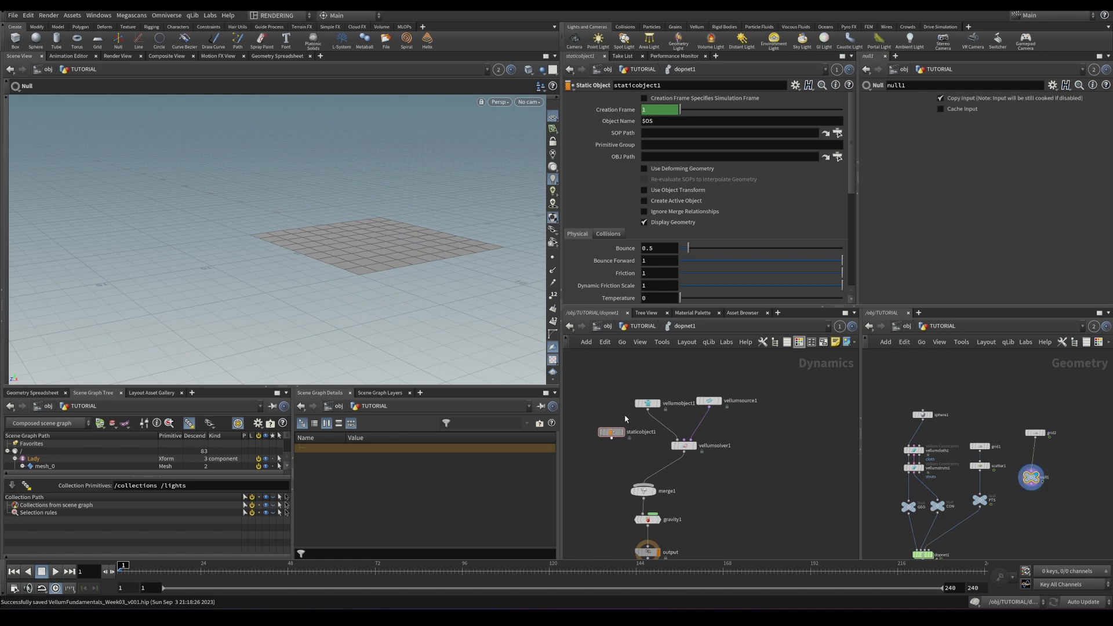
# - Set staticobject1's SOP Path to ../../null1 and link the scene view to pane group 1
pyautogui.moveTo(1032, 474); pyautogui.dragTo(670, 135)
pyautogui.click(509, 69)
pyautogui.click(521, 117)
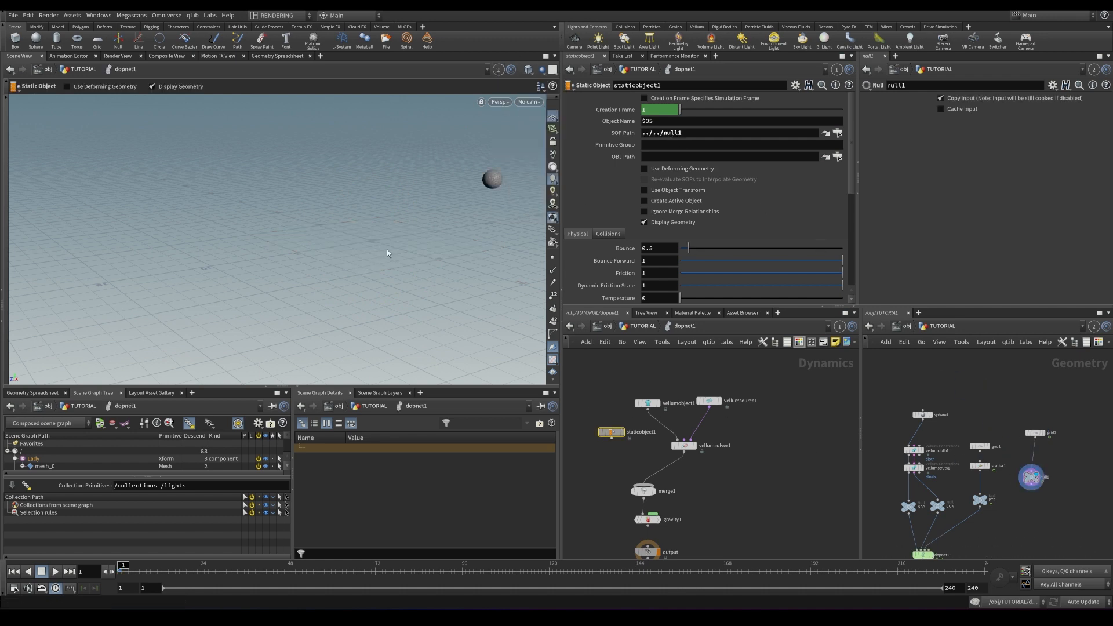
# - Wire staticobject1 into merge1 and place it before vellumsolver1 in the merge's input order
pyautogui.moveTo(642, 483); pyautogui.dragTo(611, 439)
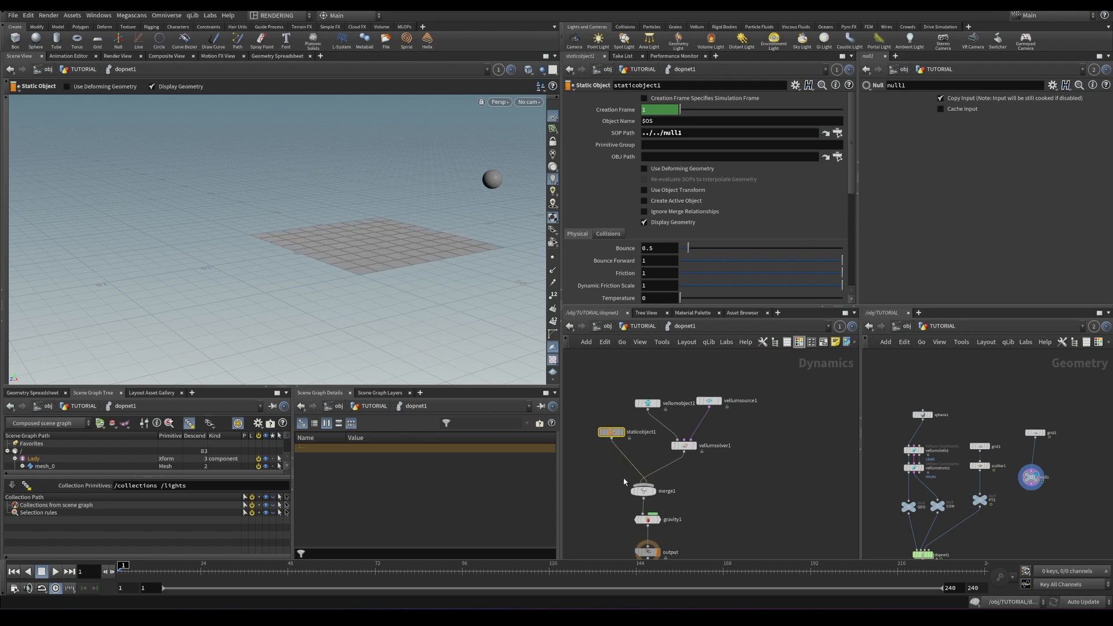
pyautogui.click(641, 491)
pyautogui.moveTo(603, 144); pyautogui.dragTo(605, 180)
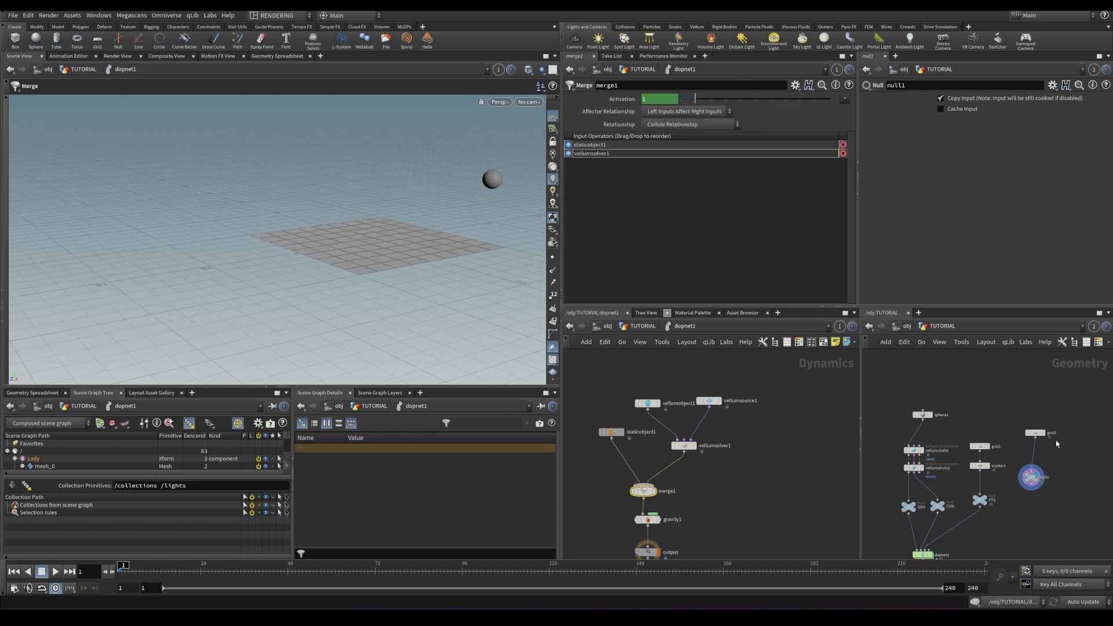
# - Set grid2's size to 20 by 20
pyautogui.click(1035, 433)
pyautogui.moveTo(919, 137); pyautogui.dragTo(980, 126, button='middle')
# - Enable Use Deforming Geometry and Re-evaluate SOPs to Interpolate Geometry on staticobject1, play the simulation and save the scene
pyautogui.click(611, 432)
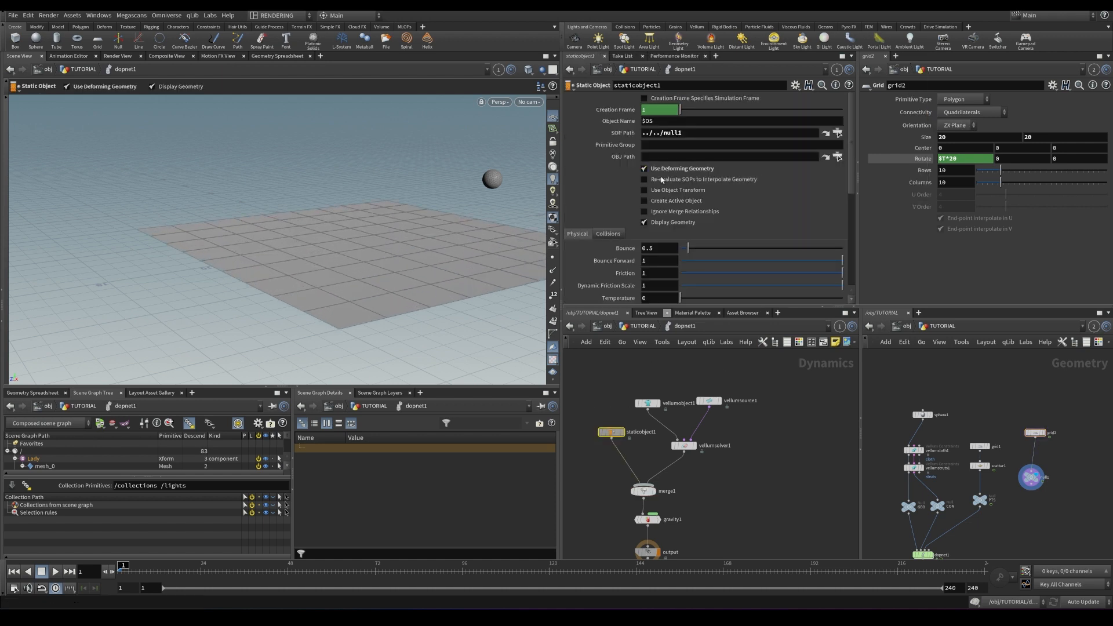
pyautogui.keyDown('alt'); pyautogui.moveTo(510, 189); pyautogui.dragTo(354, 215, button='right'); pyautogui.keyUp('alt')
pyautogui.keyDown('alt'); pyautogui.moveTo(437, 191); pyautogui.dragTo(342, 198, button='middle'); pyautogui.keyUp('alt')
pyautogui.press('Up')
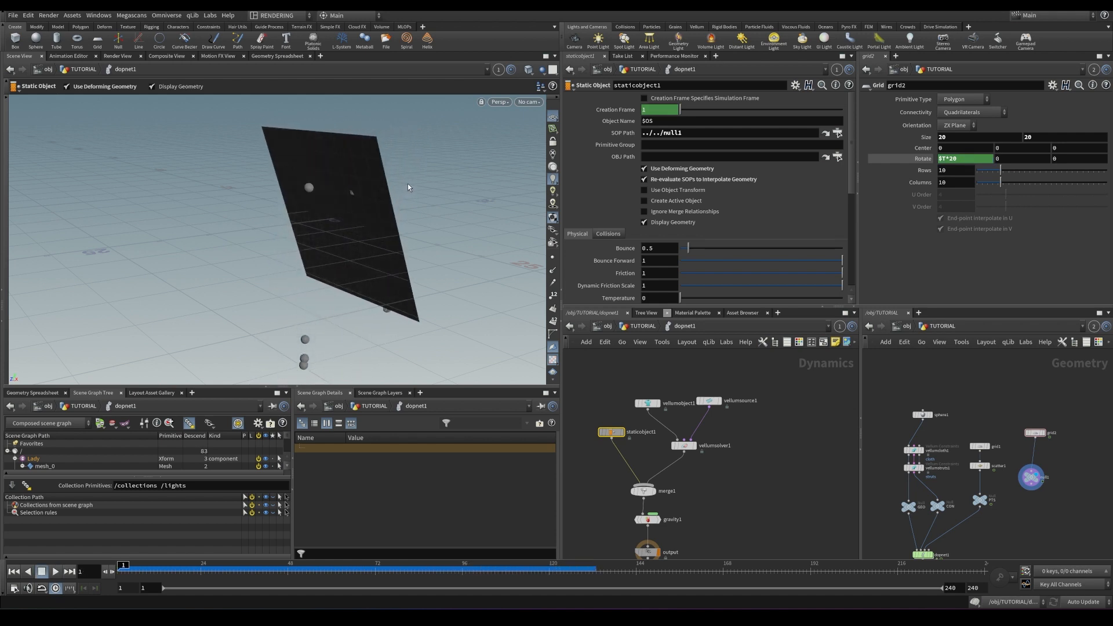
pyautogui.hotkey('ctrl', 'Up')
pyautogui.hotkey('ctrl', 's')
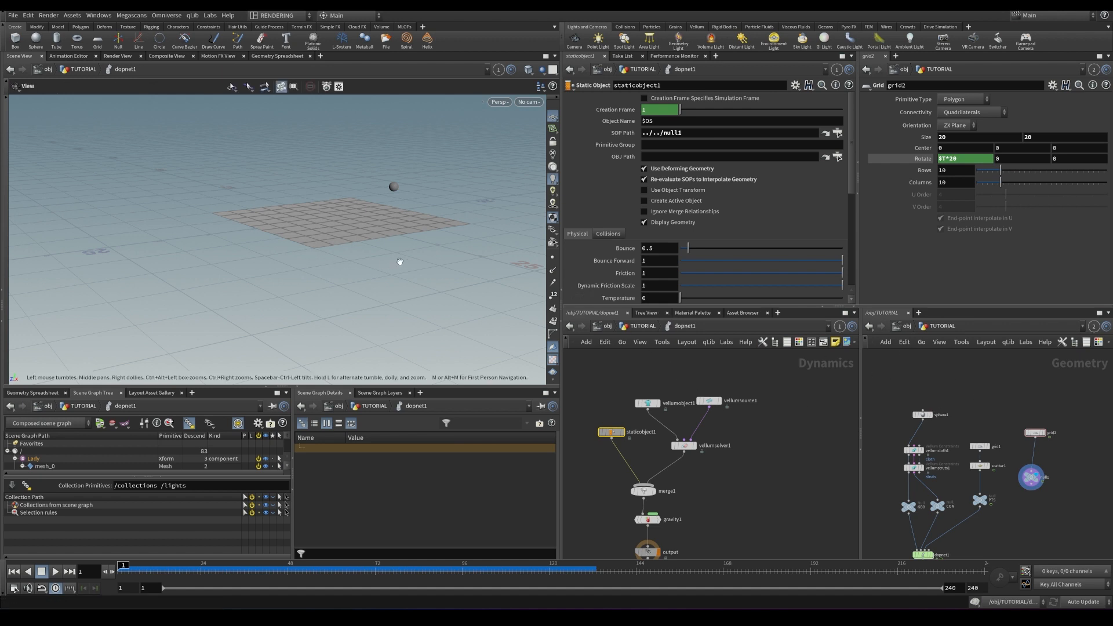
# - Remove the expression from grid2's X rotation and link the scene view to pane group 2
pyautogui.rightClick(946, 159)
pyautogui.click(986, 306)
pyautogui.click(511, 69)
pyautogui.click(528, 125)
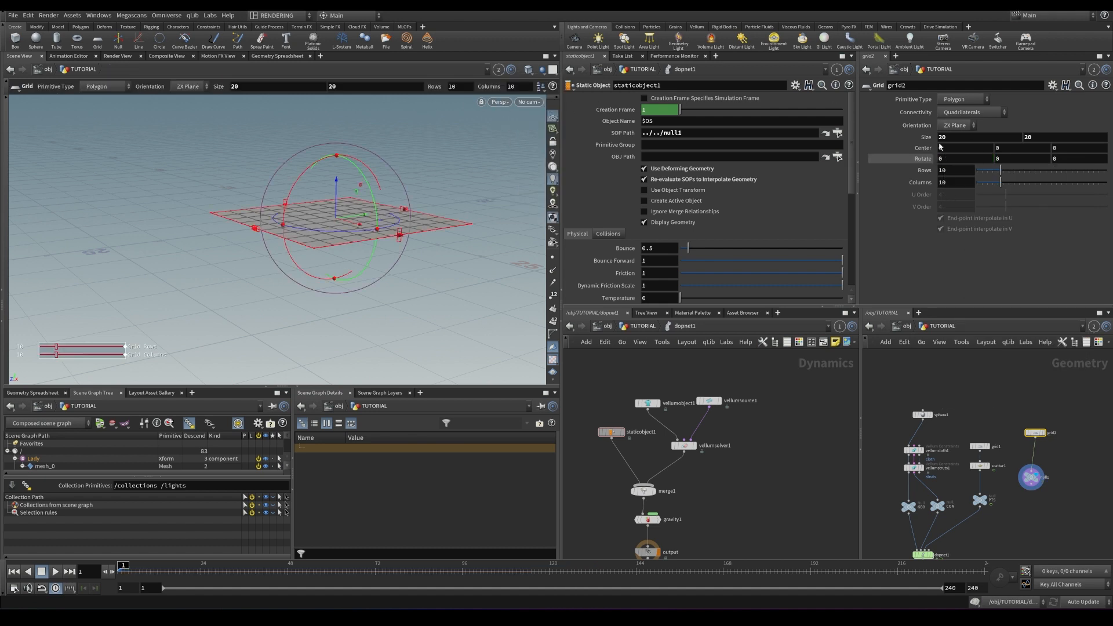
# - Key grid2's Center X at frame 1, and key its X rotation at about 54.57 on frame 57 and 0 on frame 1
pyautogui.keyDown('alt'); pyautogui.click(947, 149); pyautogui.keyUp('alt')
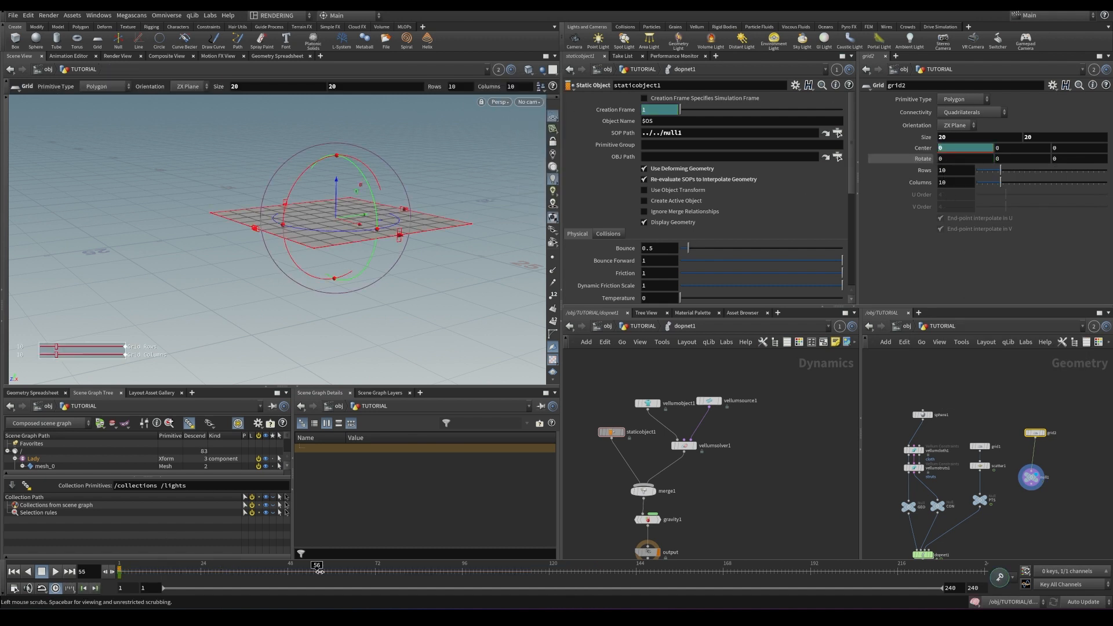
pyautogui.moveTo(904, 158); pyautogui.dragTo(895, 158)
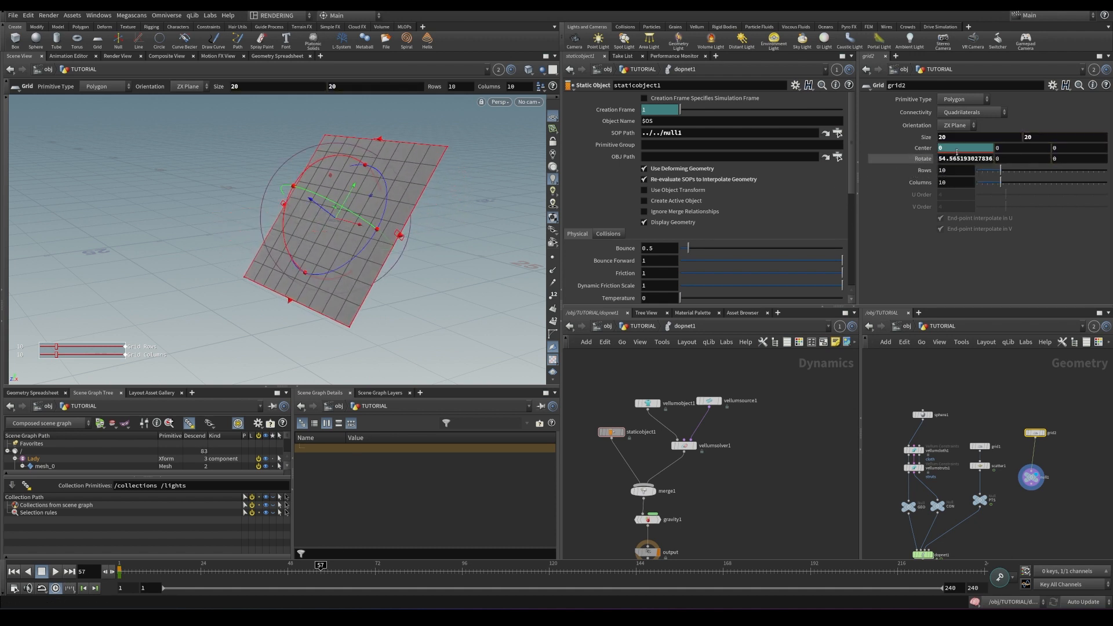
pyautogui.keyDown('alt'); pyautogui.click(956, 157); pyautogui.keyUp('alt')
pyautogui.hotkey('ctrl', 'Up')
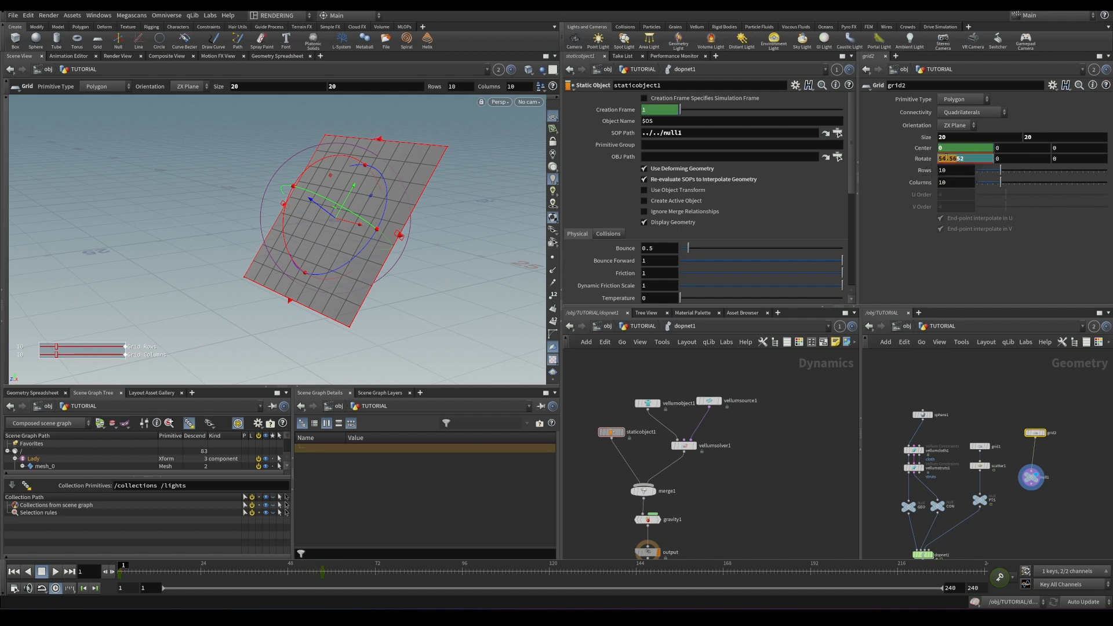
pyautogui.press('Return')
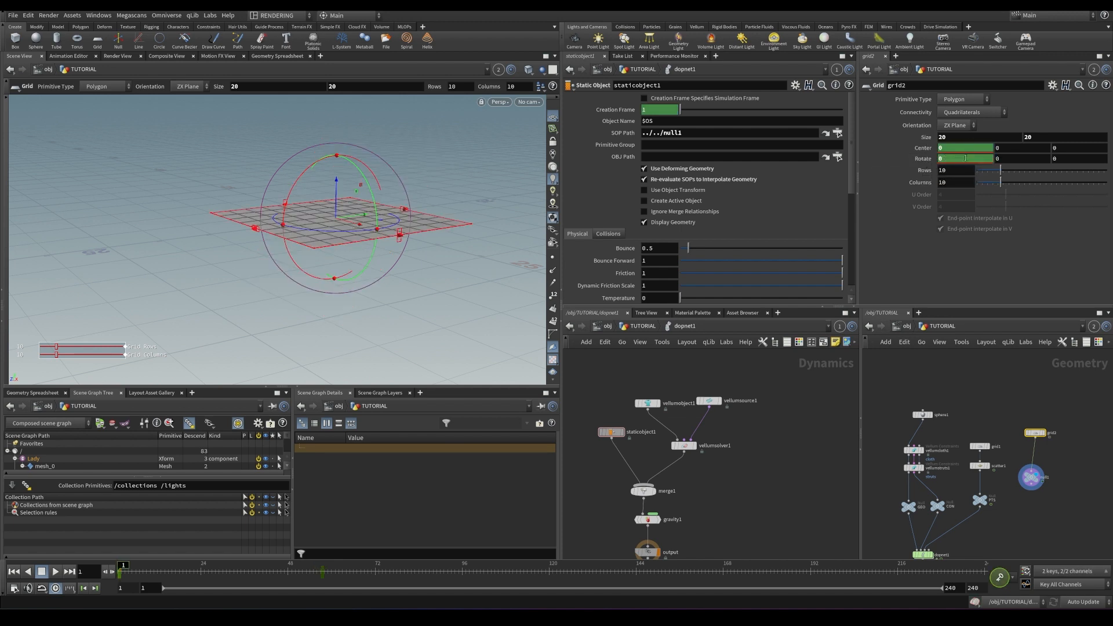
# - Save the scene and play back grid2's keyframed rotation, returning to the first frame
pyautogui.hotkey('ctrl', 's')
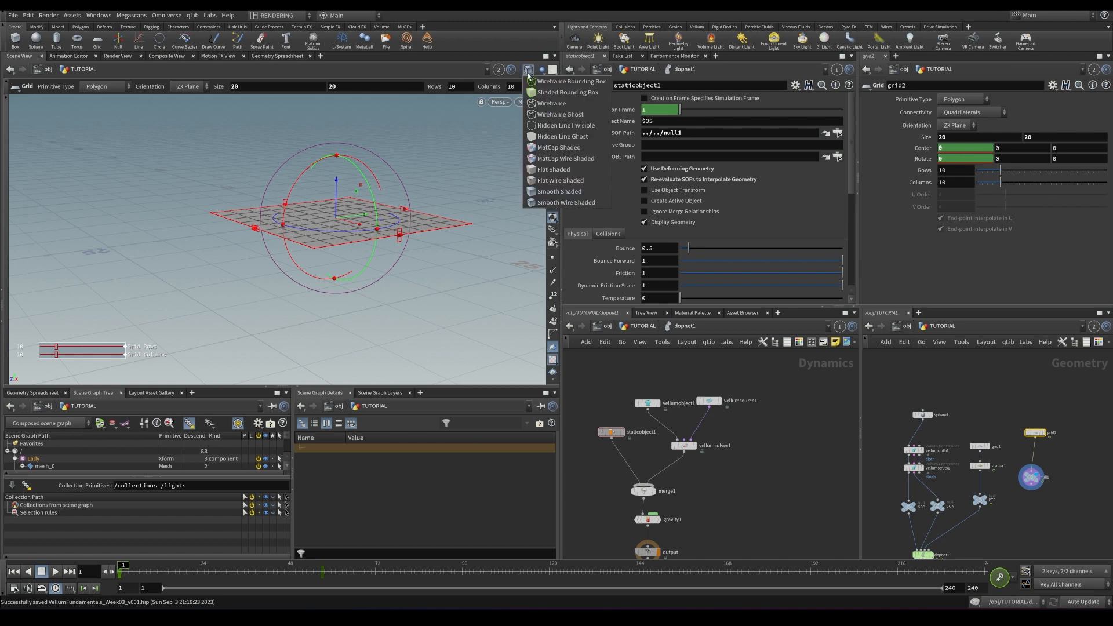
pyautogui.press('Up')
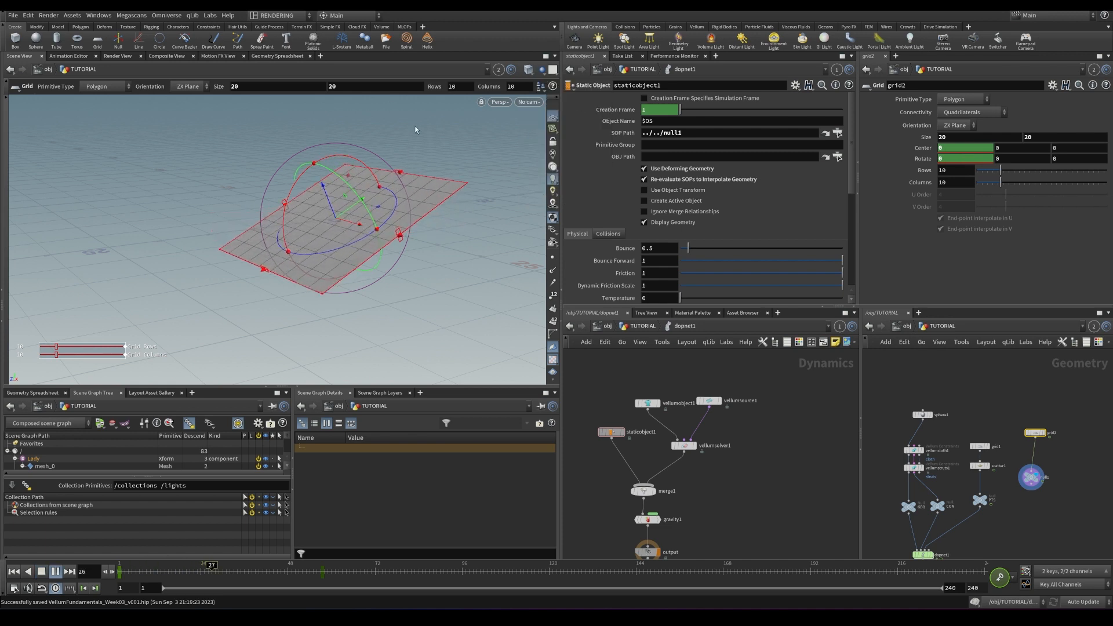
pyautogui.press('Up')
pyautogui.hotkey('ctrl', 'Up')
# - Link the scene view to pane group 1 and play the simulation, inspecting how the spheres collide with the rotating grid
pyautogui.click(499, 70)
pyautogui.click(500, 126)
pyautogui.press('Up')
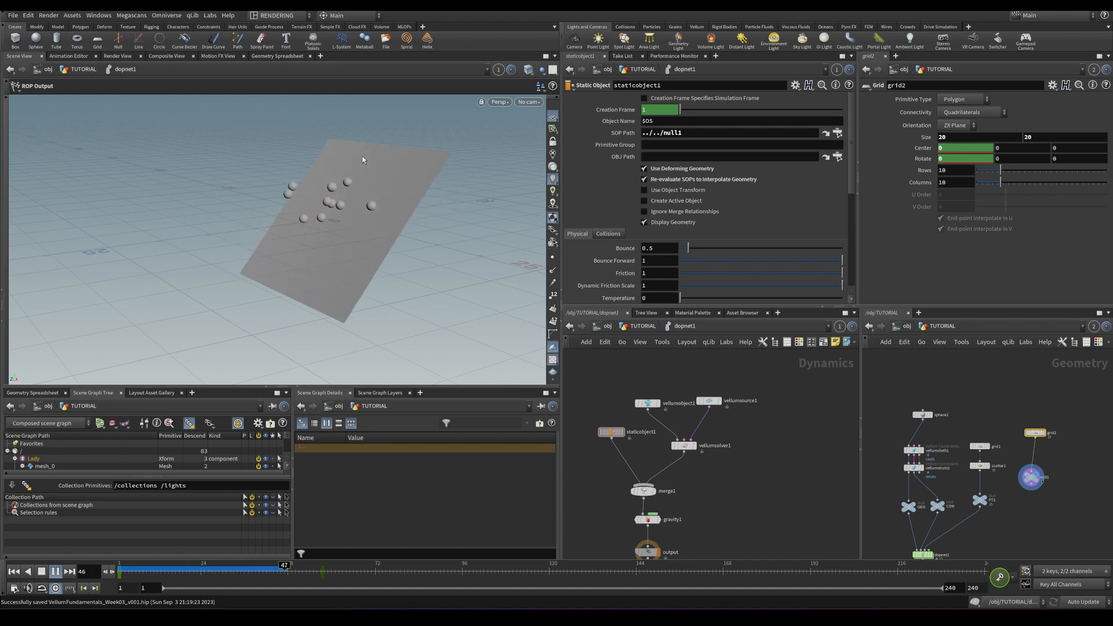
pyautogui.press('Up')
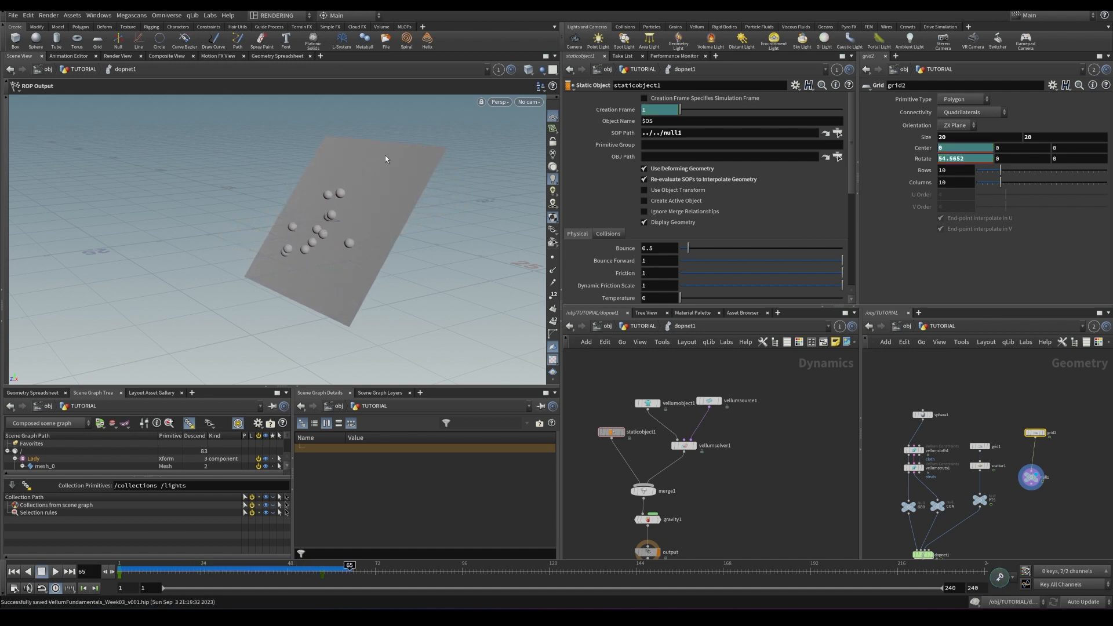
pyautogui.press('Escape')
pyautogui.moveTo(385, 156); pyautogui.dragTo(255, 213)
pyautogui.press('Escape')
pyautogui.press('Up')
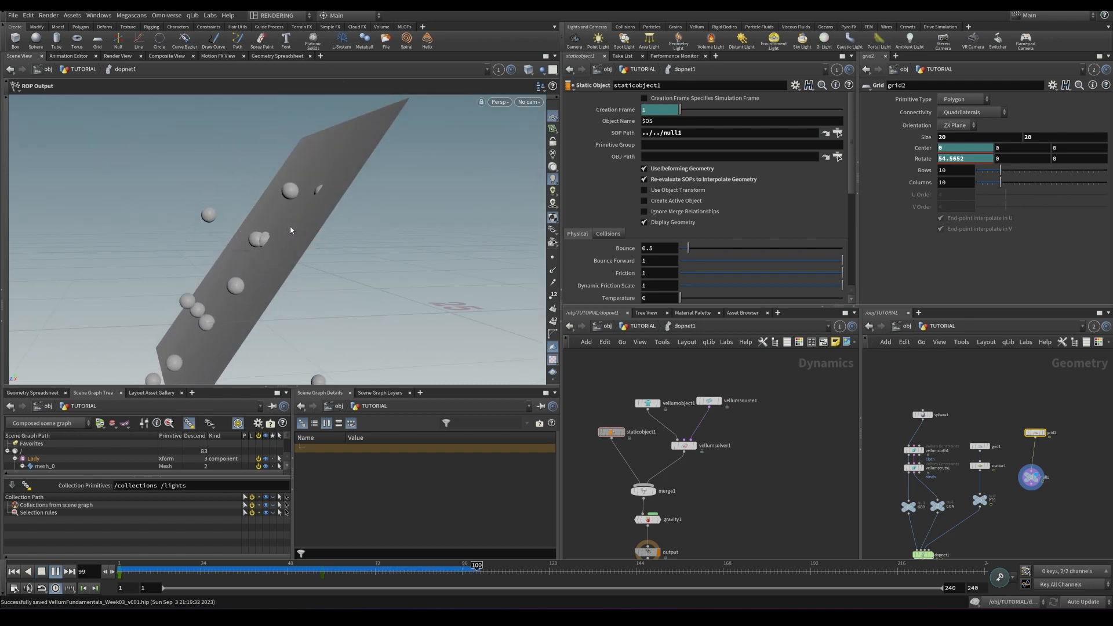
pyautogui.press('Up')
pyautogui.hotkey('ctrl', 'Up')
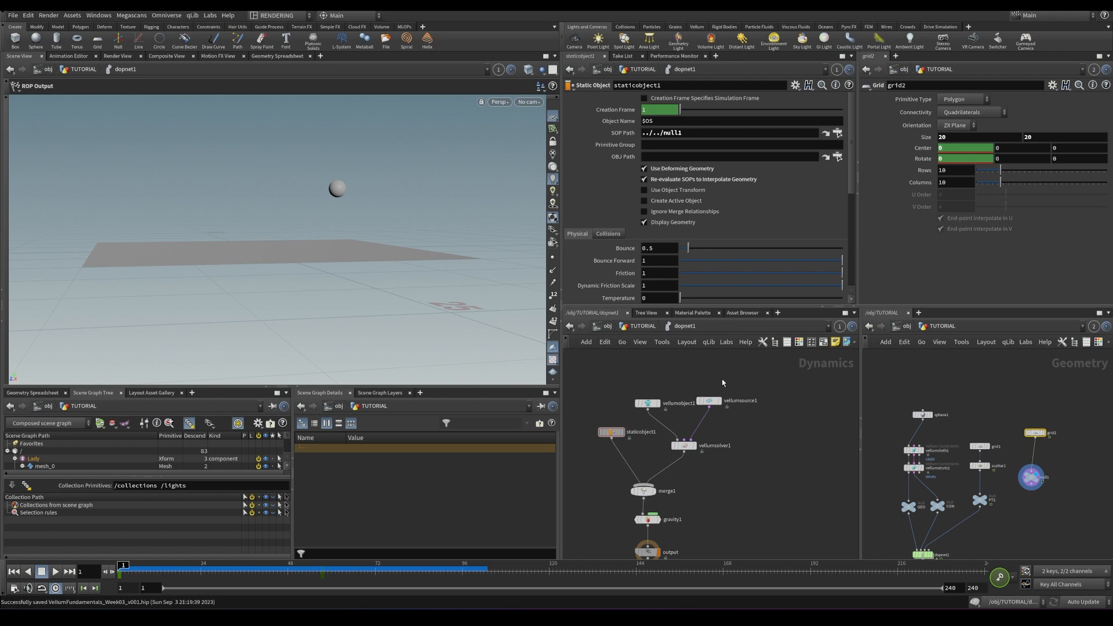
# - Add a Vellum Constraints node to dopnet1, above vellumobject1 and vellumsource1
pyautogui.moveTo(720, 379); pyautogui.dragTo(703, 386, button='middle')
pyautogui.press('Tab')
pyautogui.write('vel')
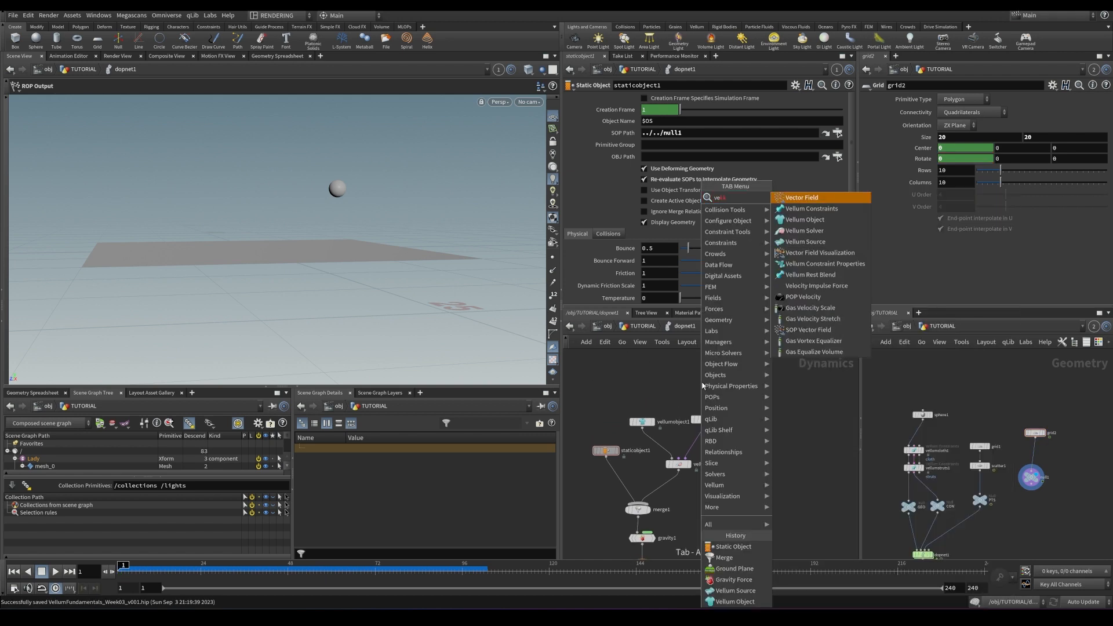
pyautogui.write('lum')
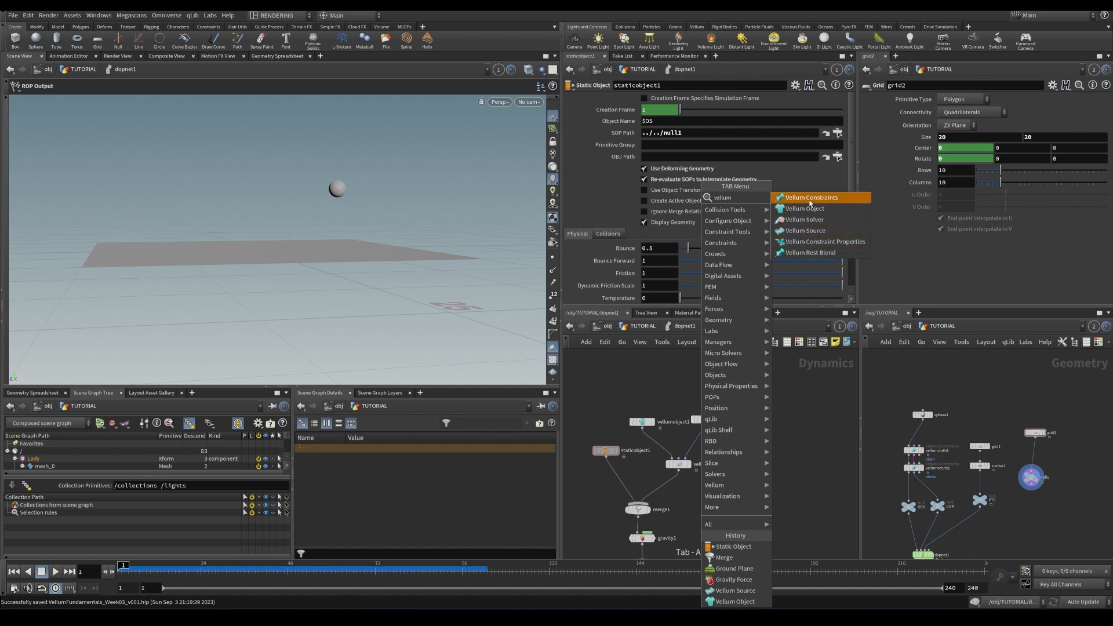
pyautogui.click(811, 197)
pyautogui.click(670, 396)
# - Try wiring vellumconstraints1 into different vellumsolver1 inputs, and reconnect vellumobject1 to the solver's first input
pyautogui.click(678, 386)
pyautogui.click(685, 458)
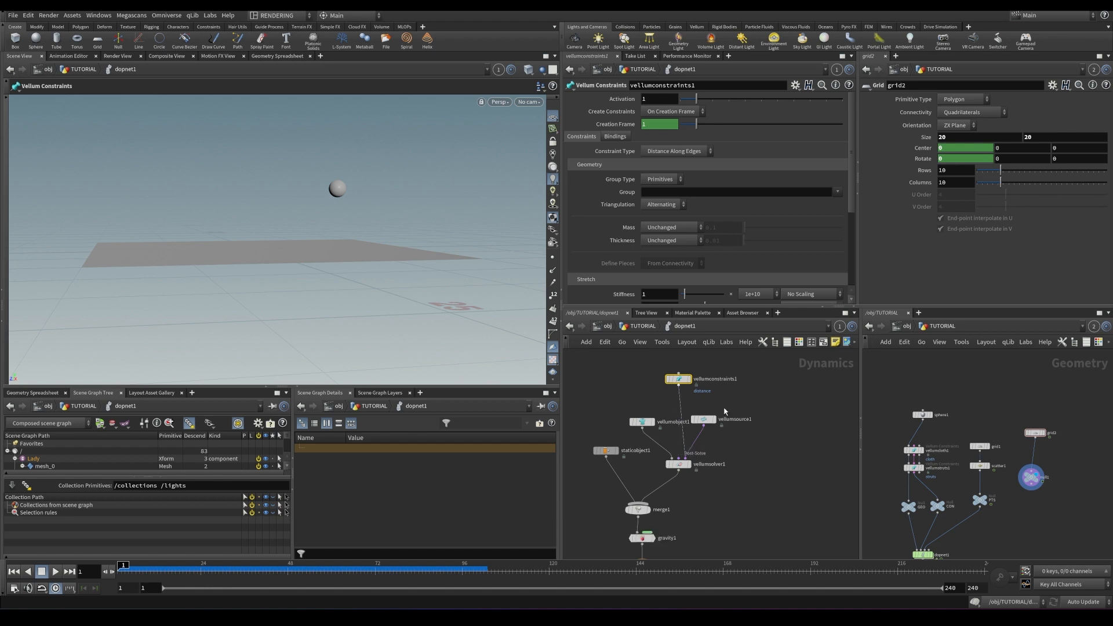
pyautogui.hotkey('ctrl', 'z')
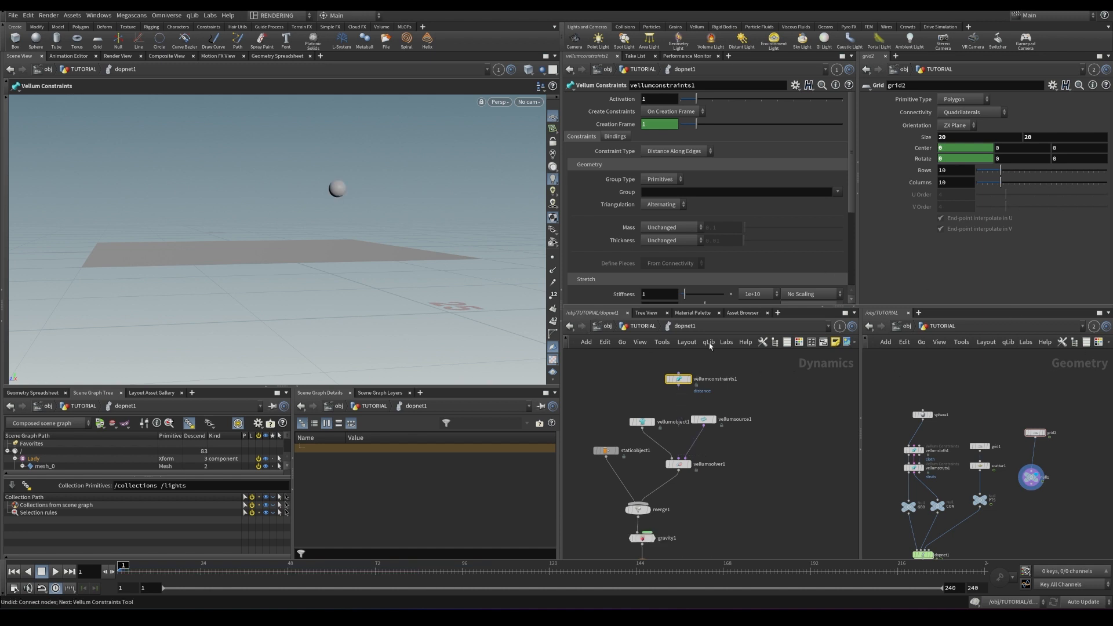
pyautogui.click(671, 458)
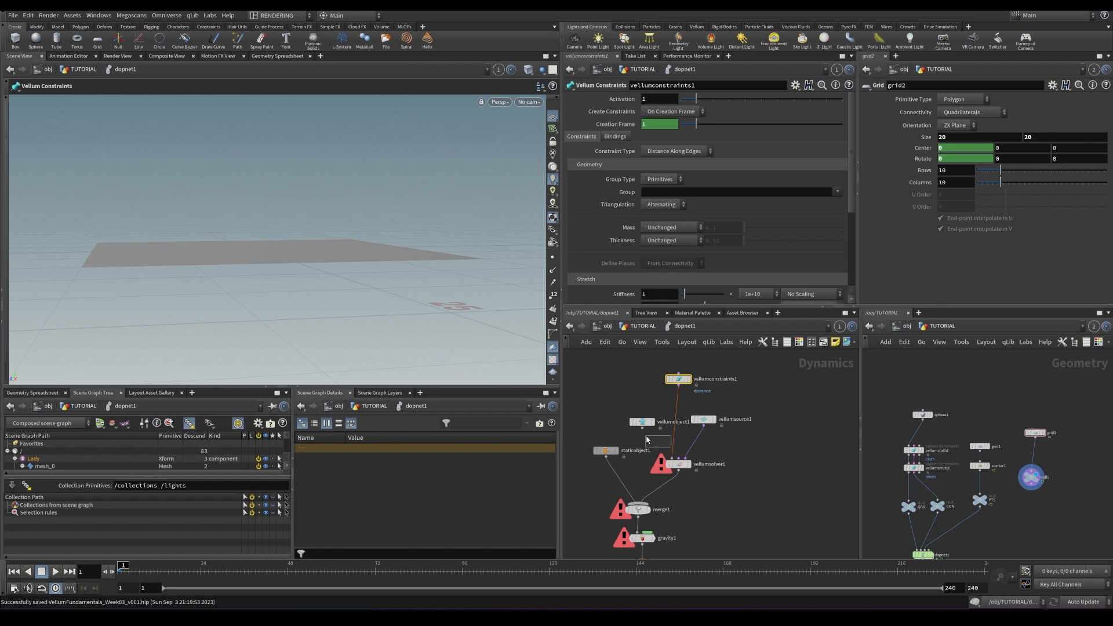
pyautogui.moveTo(643, 428); pyautogui.dragTo(672, 457)
# - Wire vellumconstraints1 into vellumsolver1 between the vellumobject1 and vellumsource1 connections, and set its Constraint Type to Attach to Geometry
pyautogui.click(678, 386)
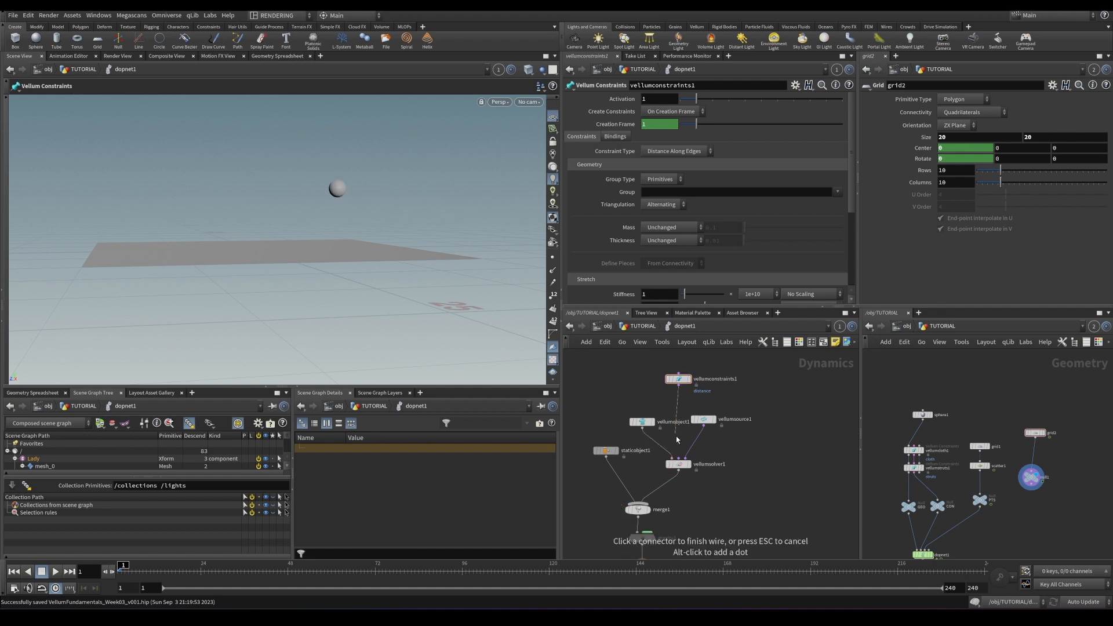
pyautogui.click(682, 454)
pyautogui.click(672, 152)
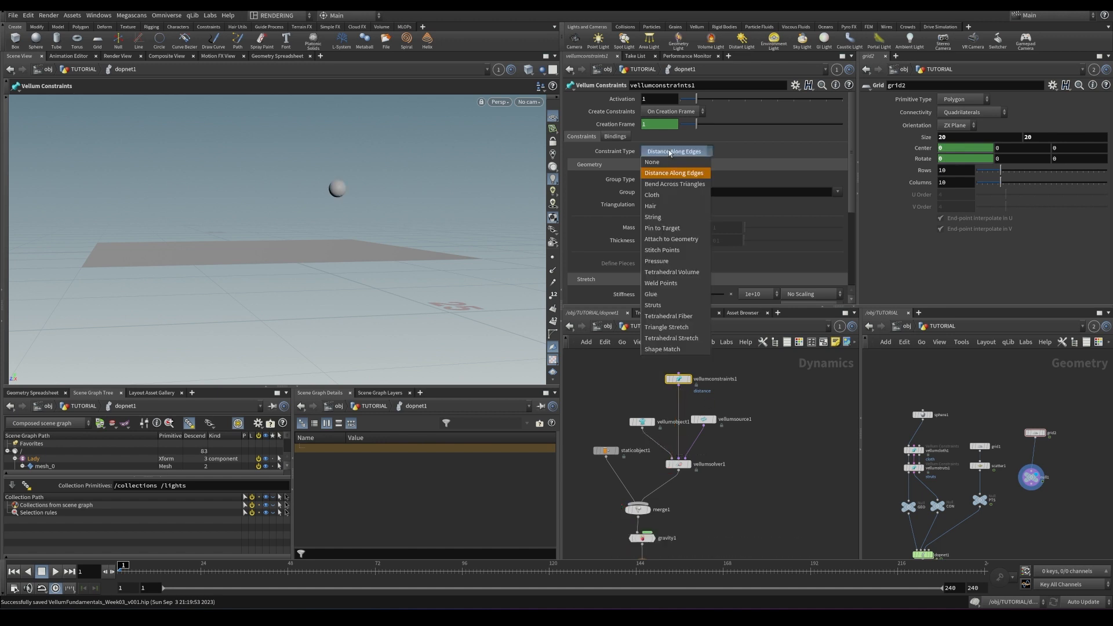
pyautogui.click(672, 239)
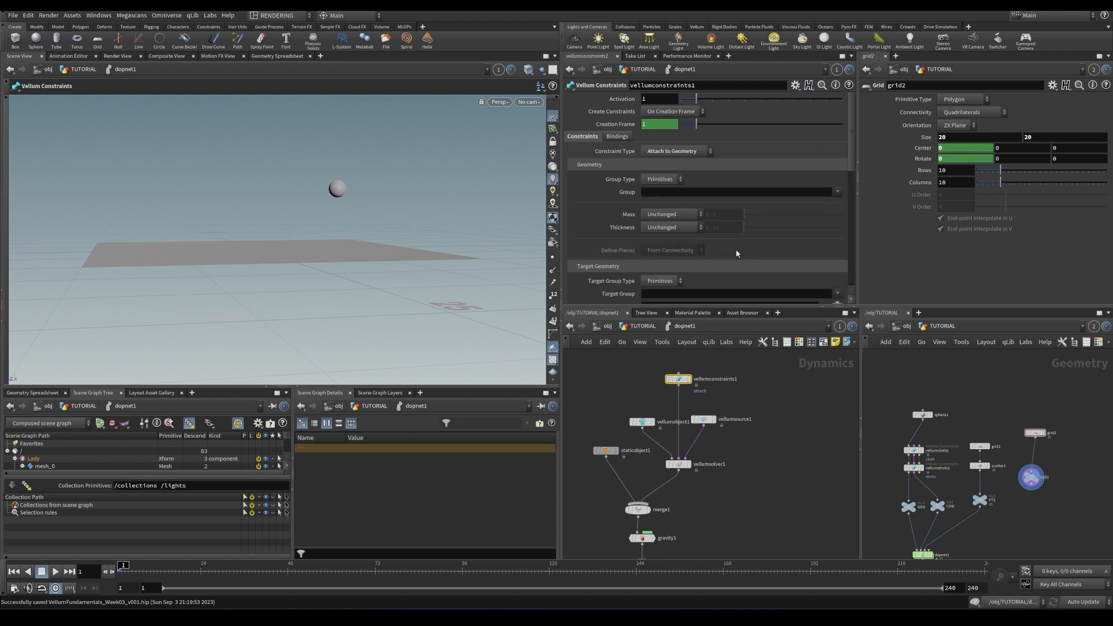
# - Set vellumconstraints1's Target Path to ../../null1
pyautogui.scroll(-4, 814, 204)
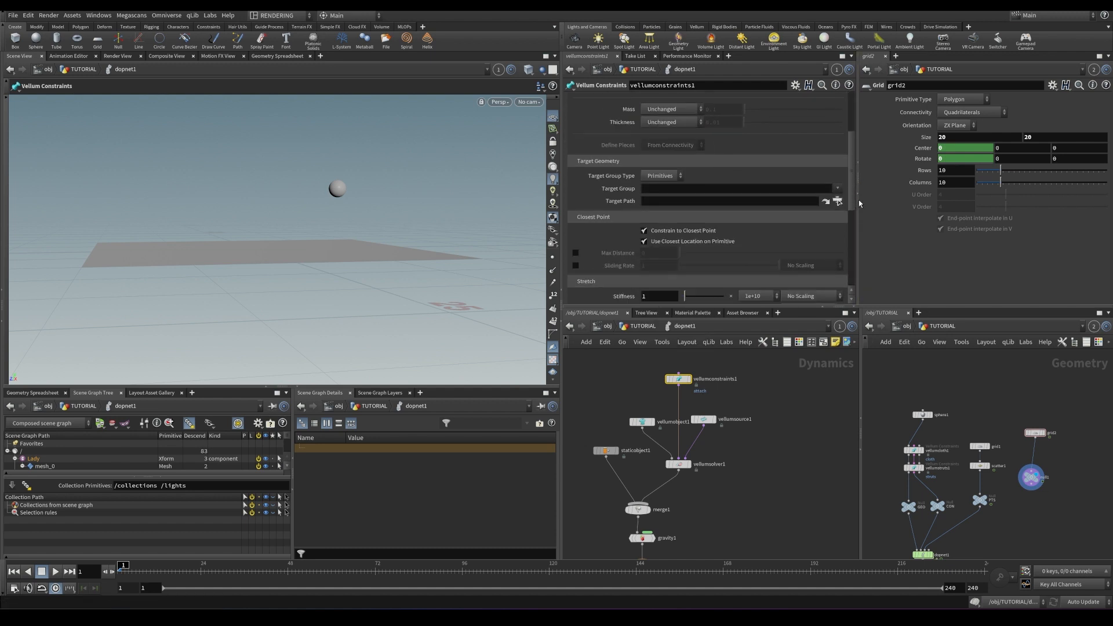
pyautogui.moveTo(1028, 477); pyautogui.dragTo(724, 199)
pyautogui.click(663, 174)
pyautogui.click(602, 183)
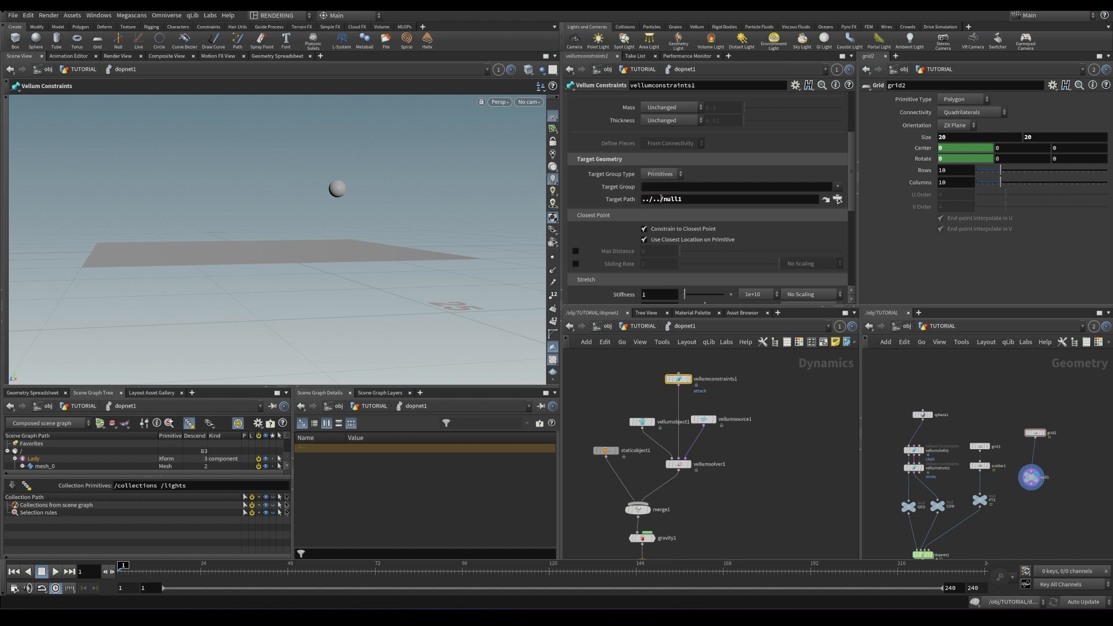
# - Save the scene, play the simulation twice to check how the spheres attach to the rotating grid, and return to frame 1
pyautogui.hotkey('ctrl', 's')
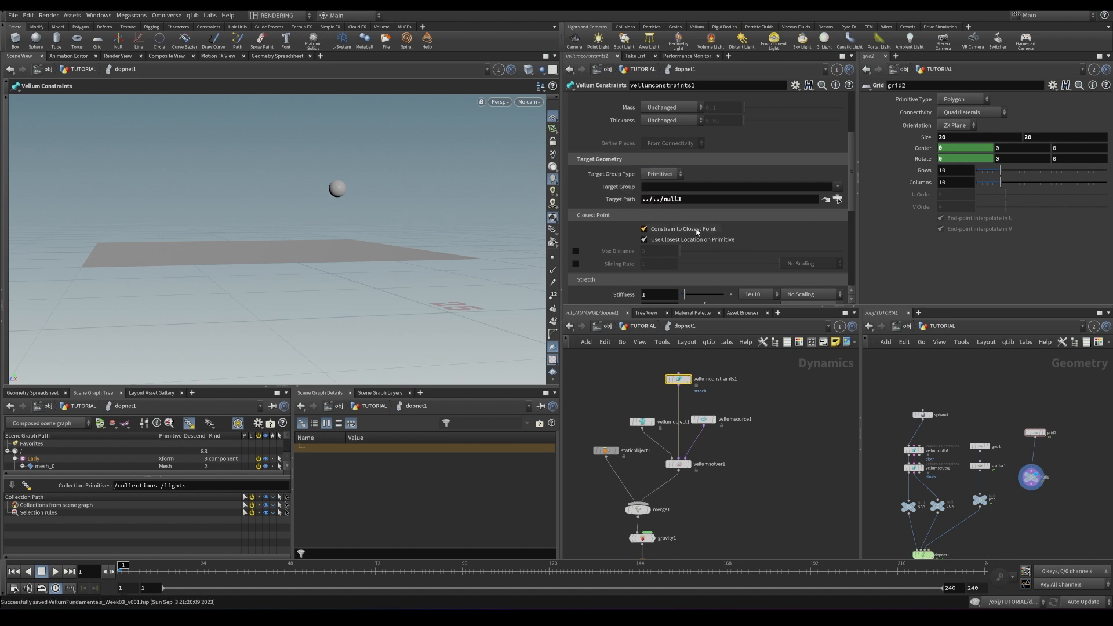
pyautogui.scroll(1, 852, 205)
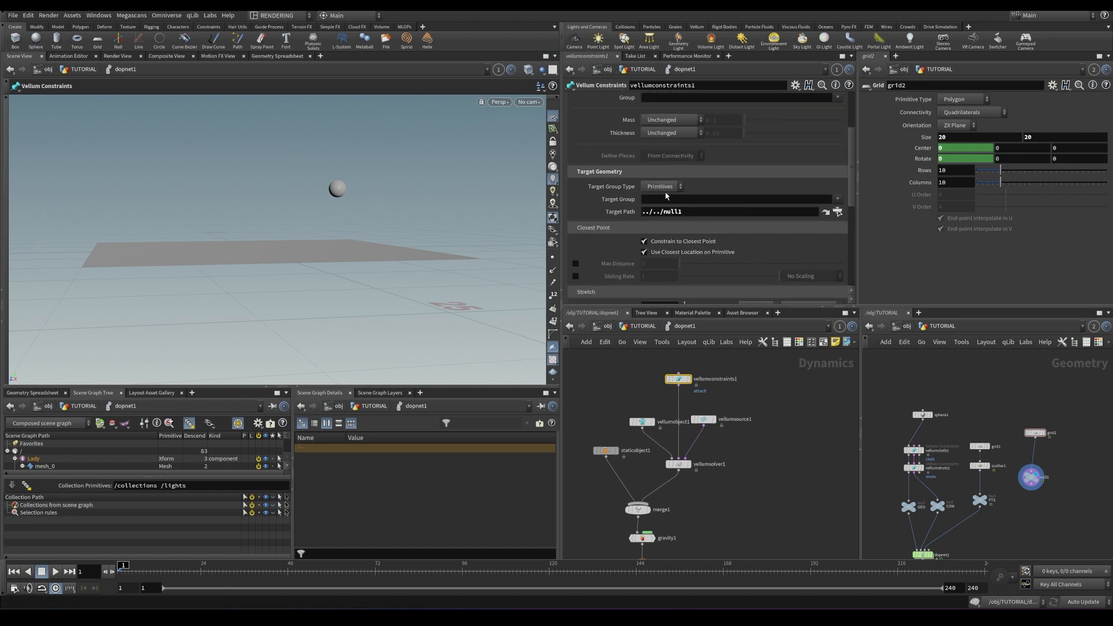
pyautogui.press('Up')
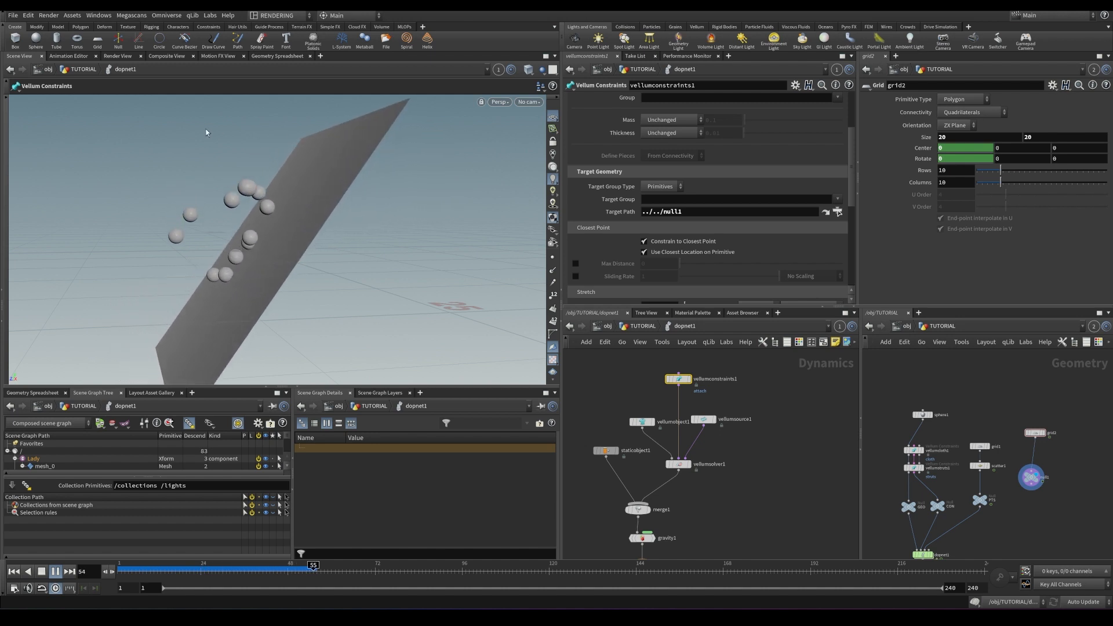
pyautogui.press('Up')
pyautogui.hotkey('ctrl', 'Up')
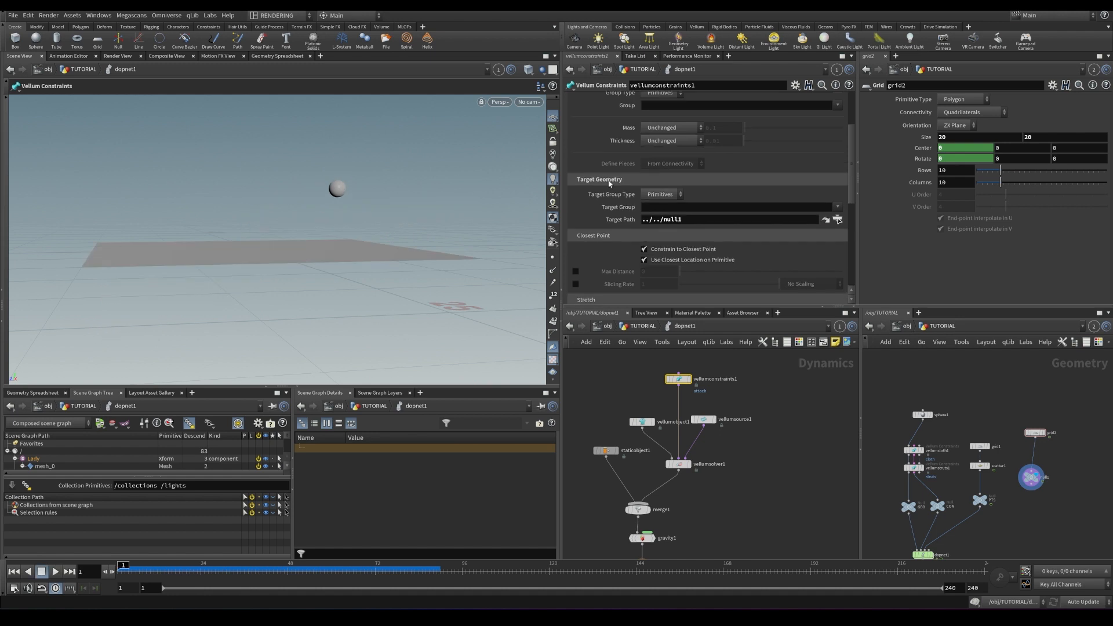
pyautogui.scroll(3, 849, 174)
pyautogui.press('Up')
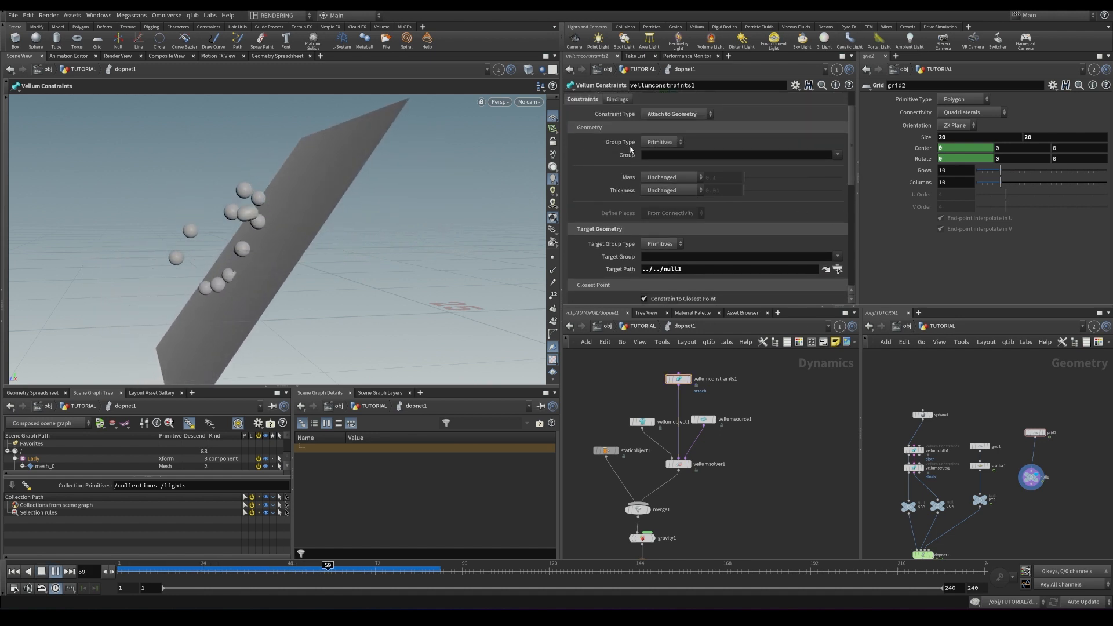
pyautogui.hotkey('ctrl', 'Up')
# - Set vellumconstraints1's Create Constraints option to Each Frame
pyautogui.scroll(2, 820, 98)
pyautogui.click(672, 111)
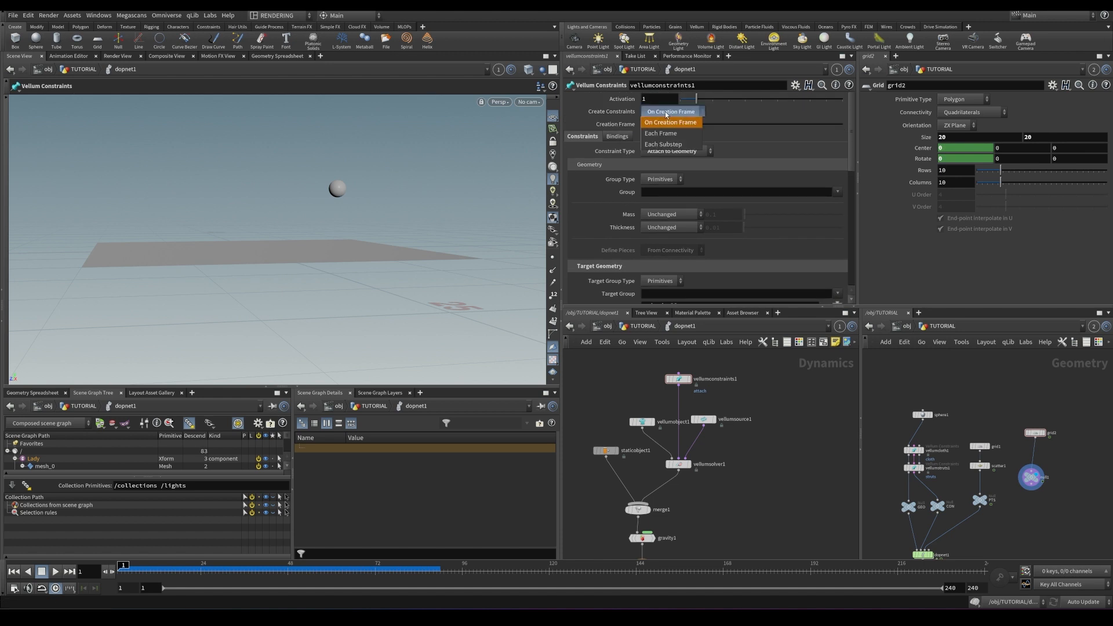
pyautogui.click(667, 137)
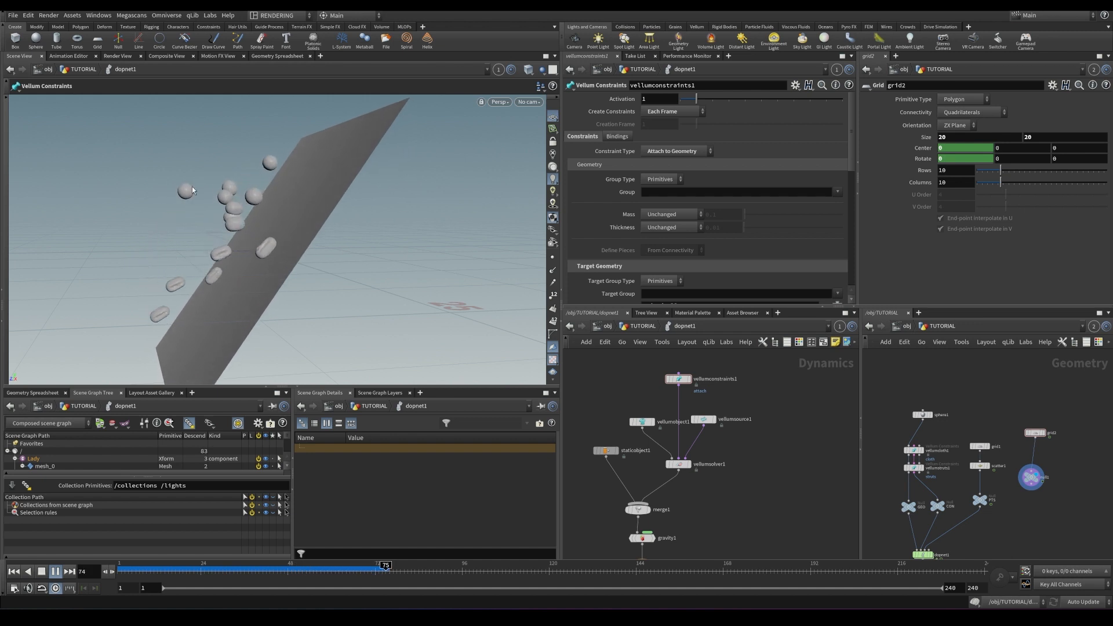
# - Examine the played simulation of the spheres on the tilted grid from a higher angle, return to frame 1, and save the scene
pyautogui.keyDown('alt'); pyautogui.moveTo(261, 212); pyautogui.dragTo(204, 228); pyautogui.keyUp('alt')
pyautogui.keyDown('alt'); pyautogui.moveTo(204, 229); pyautogui.dragTo(296, 244, button='middle'); pyautogui.keyUp('alt')
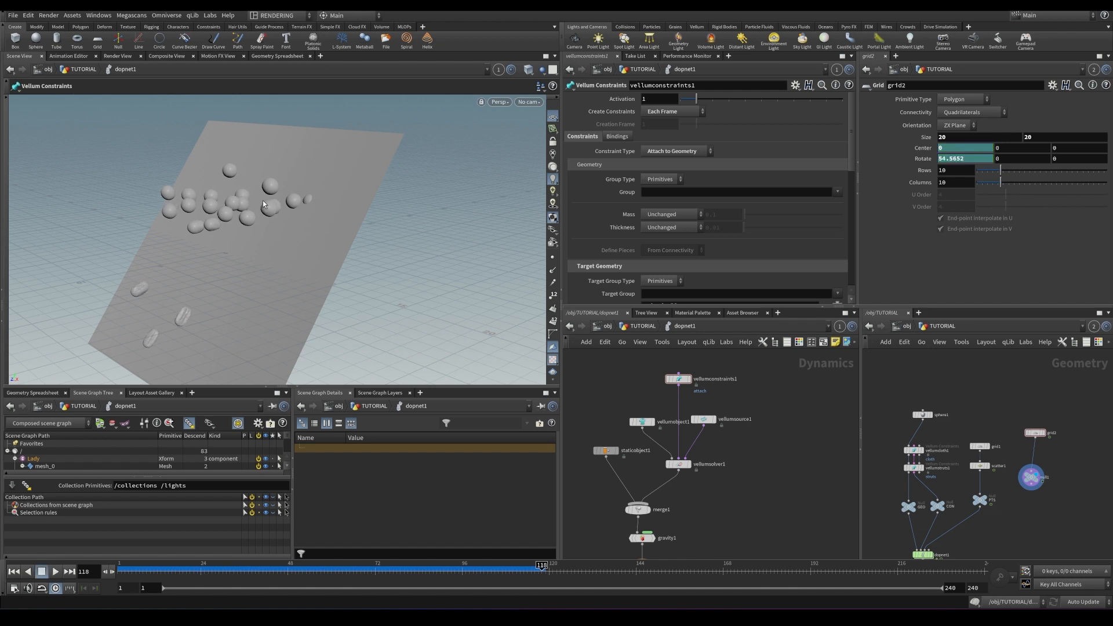
pyautogui.hotkey('ctrl', 'Up')
pyautogui.hotkey('ctrl', 's')
# - Turn off Use Closest Location on Primitive in vellumconstraints1's Closest Point settings
pyautogui.scroll(-5, 849, 154)
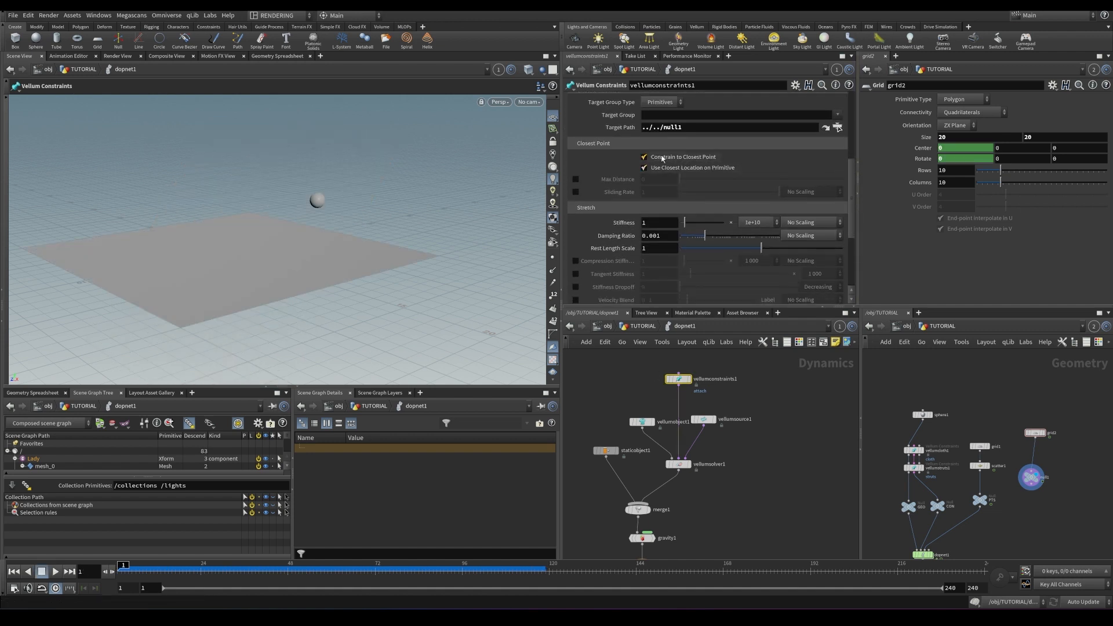
pyautogui.click(645, 158)
pyautogui.click(644, 157)
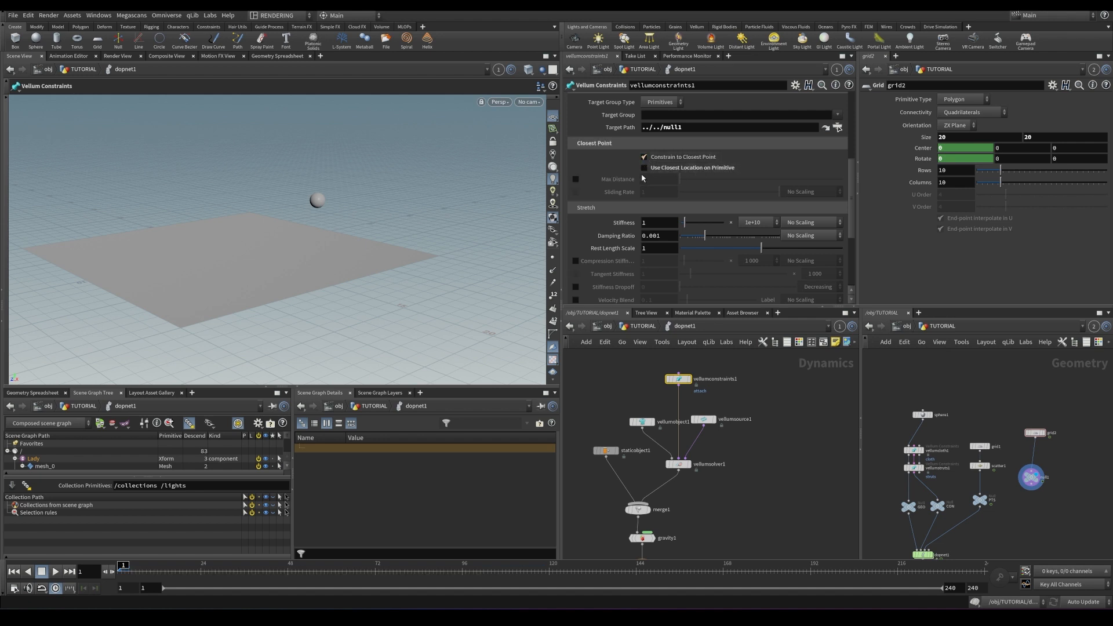
# - Enable Max Distance on the Vellum attach constraint at 0.05, save the scene and play the simulation
pyautogui.click(576, 179)
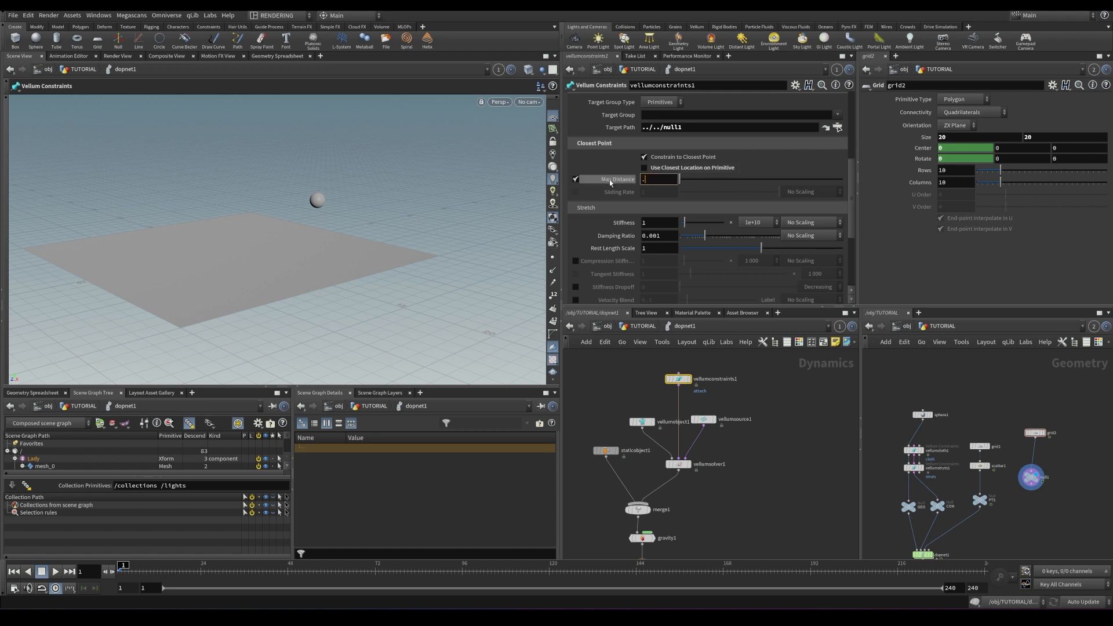
pyautogui.hotkey('ctrl', 's')
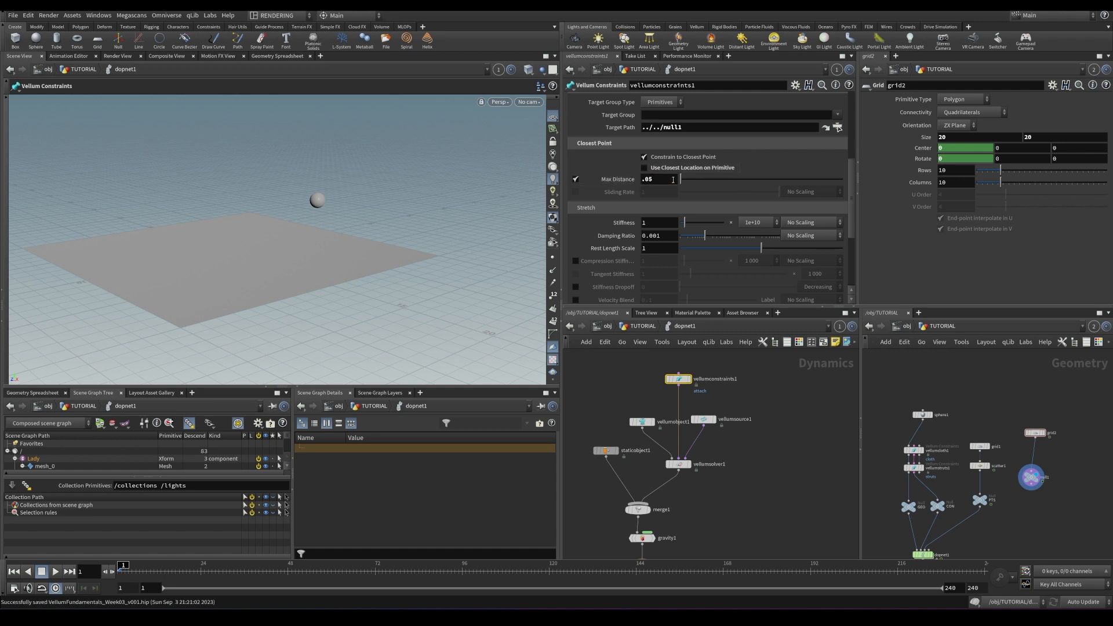
pyautogui.press('Escape')
pyautogui.moveTo(357, 269); pyautogui.dragTo(367, 236)
pyautogui.moveTo(854, 186); pyautogui.dragTo(844, 134)
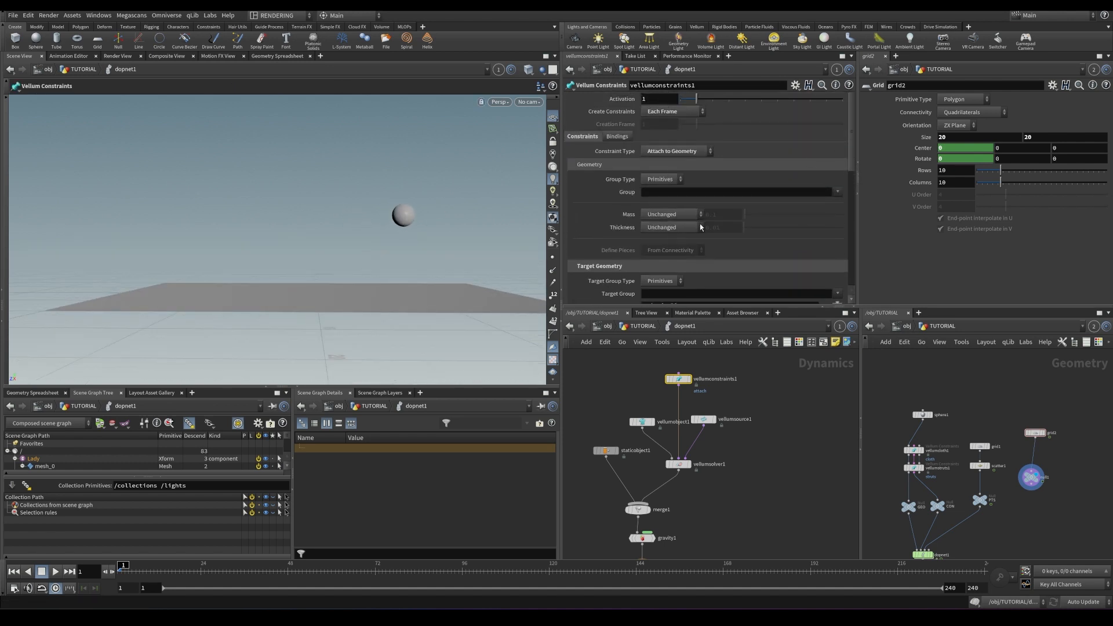
pyautogui.press('Up')
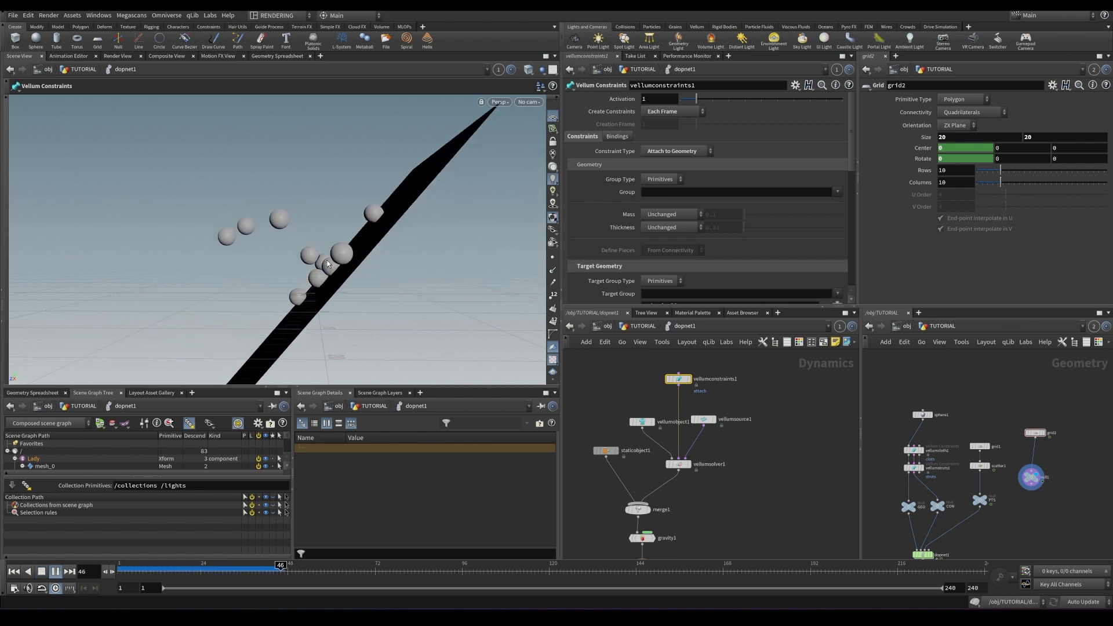
pyautogui.hotkey('ctrl', 'Up')
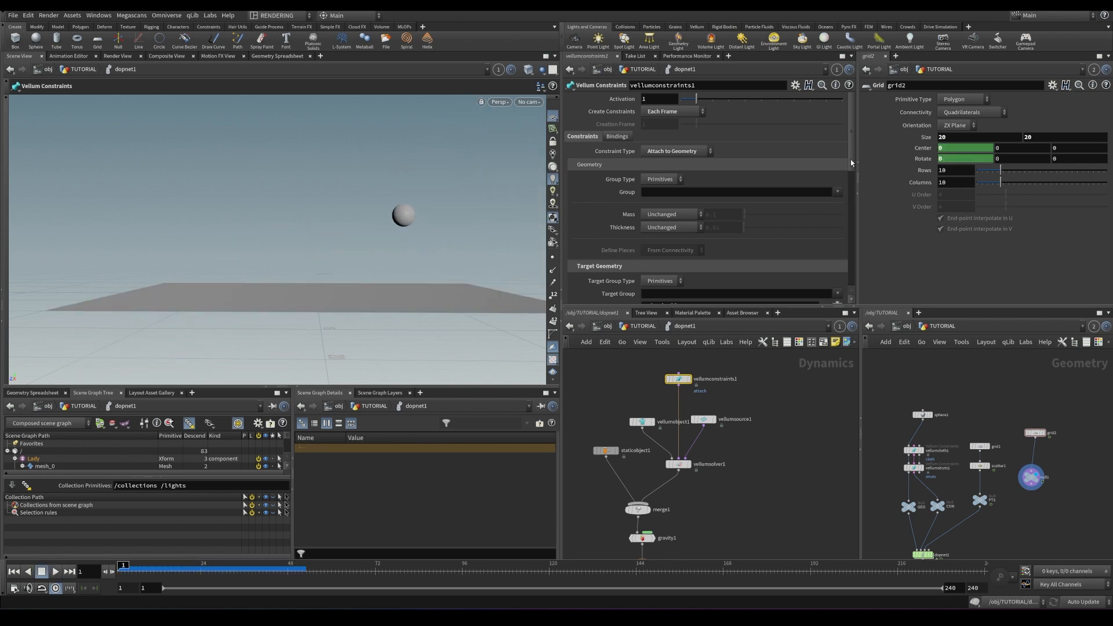
# - Set the attach constraint's target group type to Points and Max Distance to 0.5, and replay the simulation
pyautogui.scroll(-5, 850, 164)
pyautogui.press('BackSpace')
pyautogui.press('BackSpace')
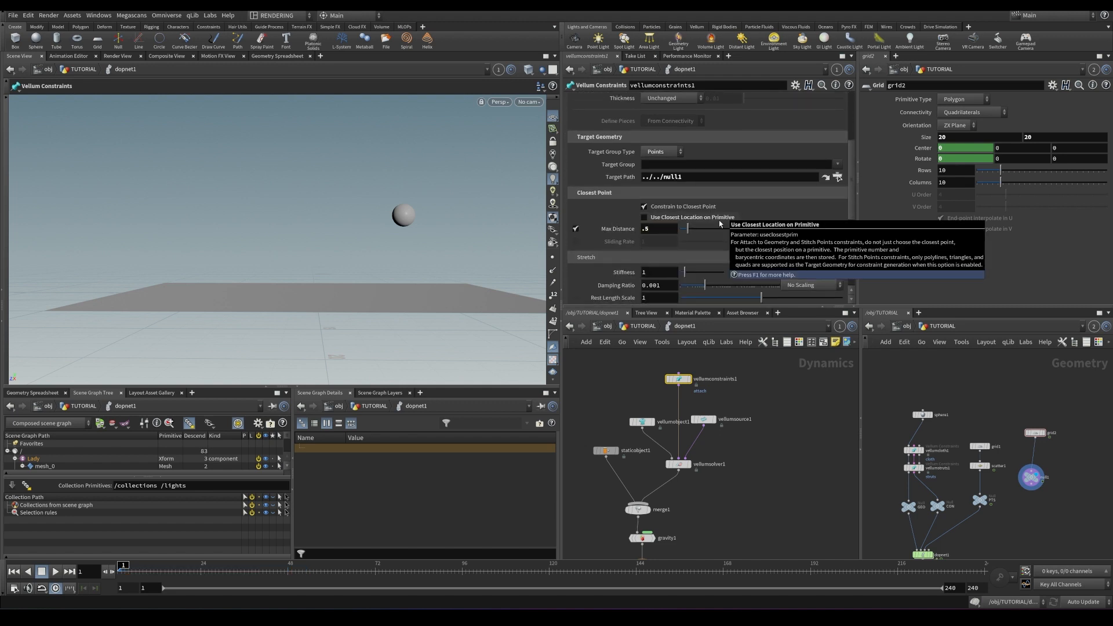
pyautogui.press('Up')
pyautogui.hotkey('ctrl', 'Up')
# - Enable Use Closest Location on Primitive on the attach constraint and play the simulation
pyautogui.click(644, 217)
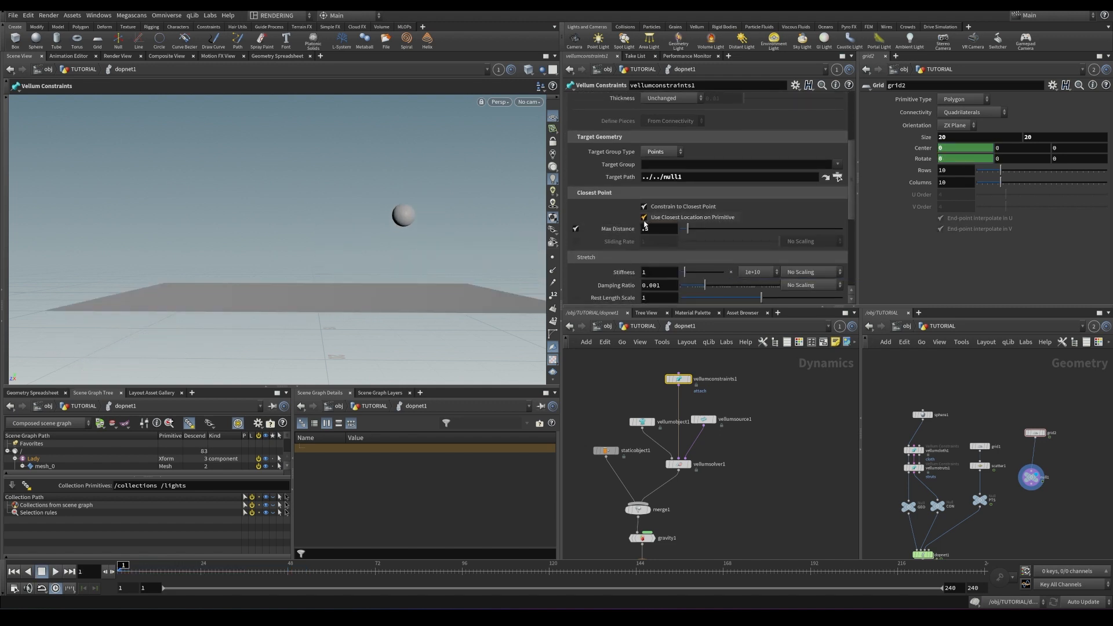
pyautogui.press('Up')
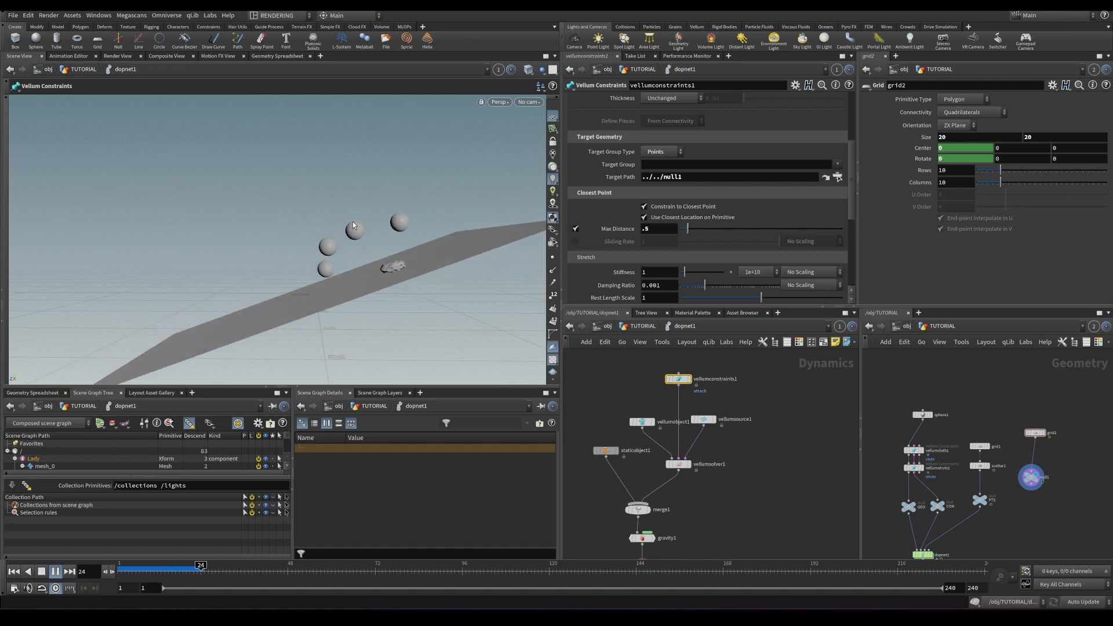
pyautogui.hotkey('ctrl', 'Up')
# - Set the attach constraint's Max Distance to 0.1, save the scene and run the simulation
pyautogui.click(653, 230)
pyautogui.press('BackSpace')
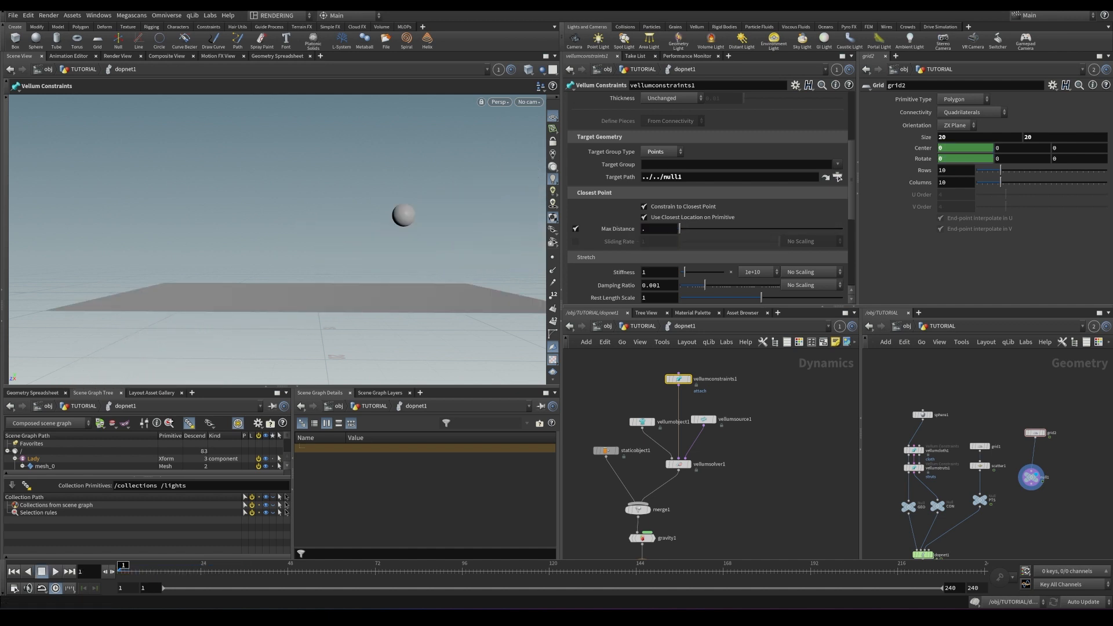
pyautogui.press('Return')
pyautogui.hotkey('ctrl', 's')
pyautogui.press('Up')
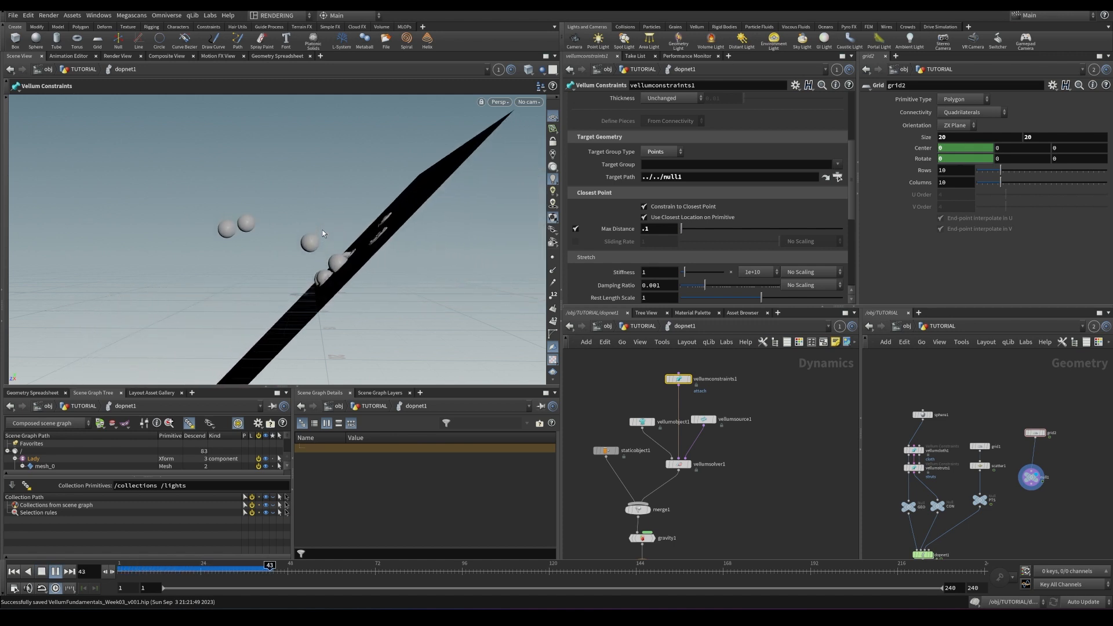
pyautogui.hotkey('ctrl', 'Up')
# - Reduce the attach constraint's Max Distance to 0.03, save the scene and run the simulation
pyautogui.click(661, 229)
pyautogui.press('BackSpace')
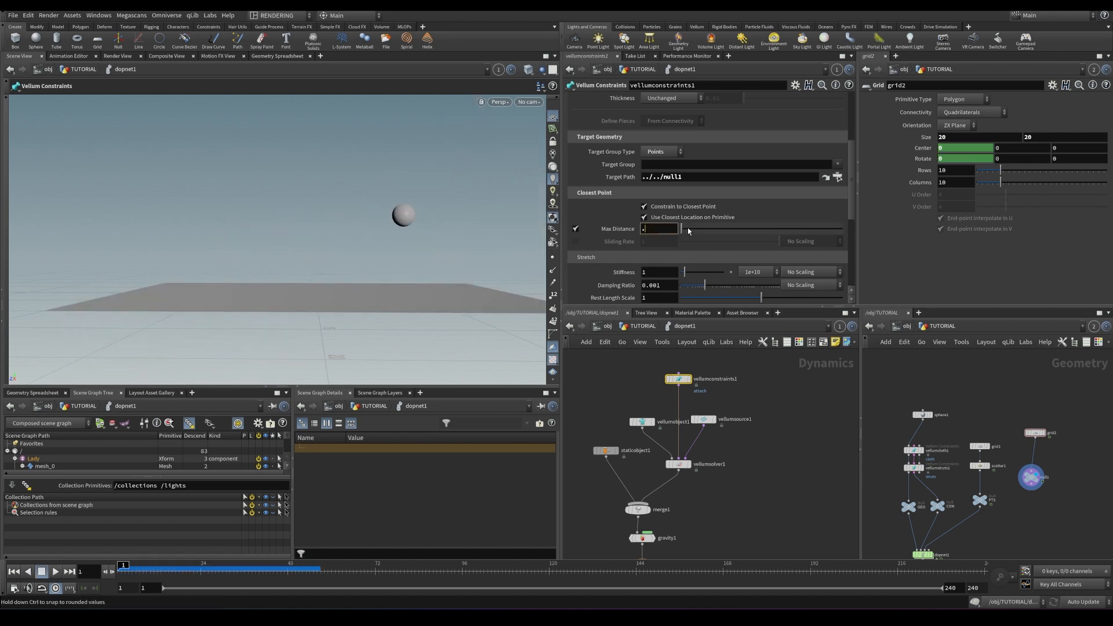
pyautogui.press('Return')
pyautogui.hotkey('ctrl', 's')
pyautogui.press('Up')
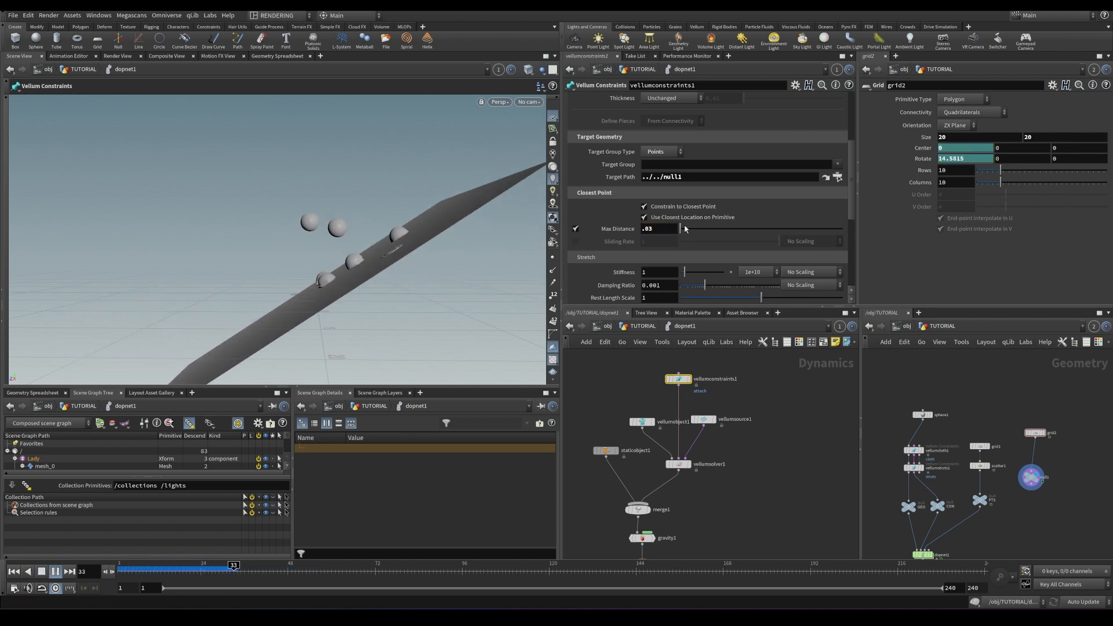
pyautogui.hotkey('ctrl', 'Up')
# - Set the bend stiffness multiplier of vellumcloth1 to 1 000, play the simulation and save the scene
pyautogui.moveTo(950, 432); pyautogui.dragTo(987, 376, button='middle')
pyautogui.click(952, 394)
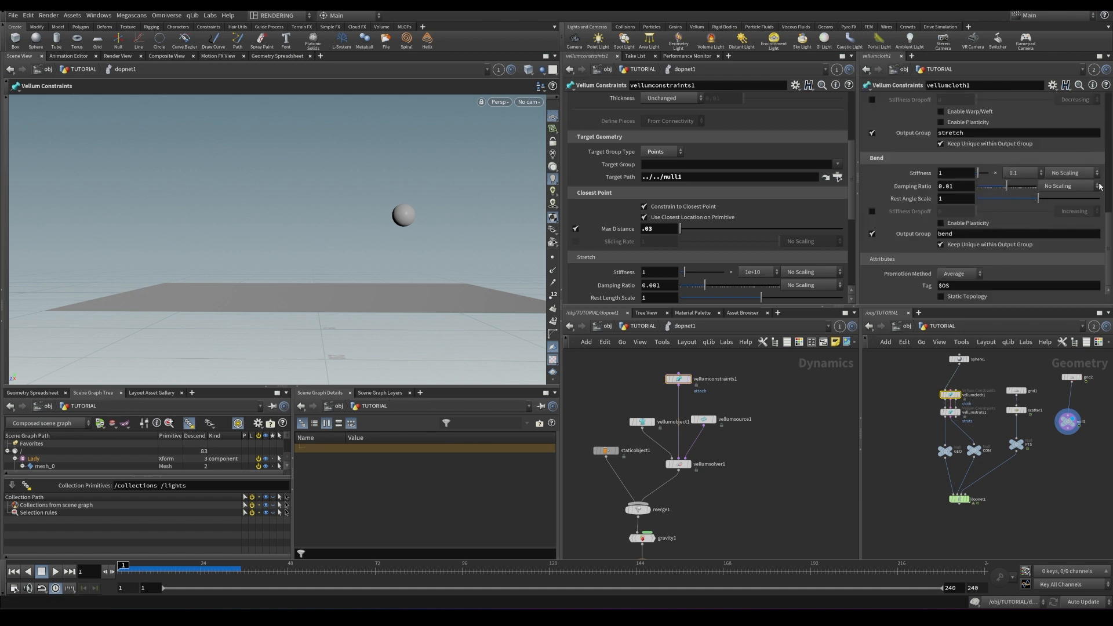
pyautogui.scroll(2, 1108, 243)
pyautogui.click(1029, 217)
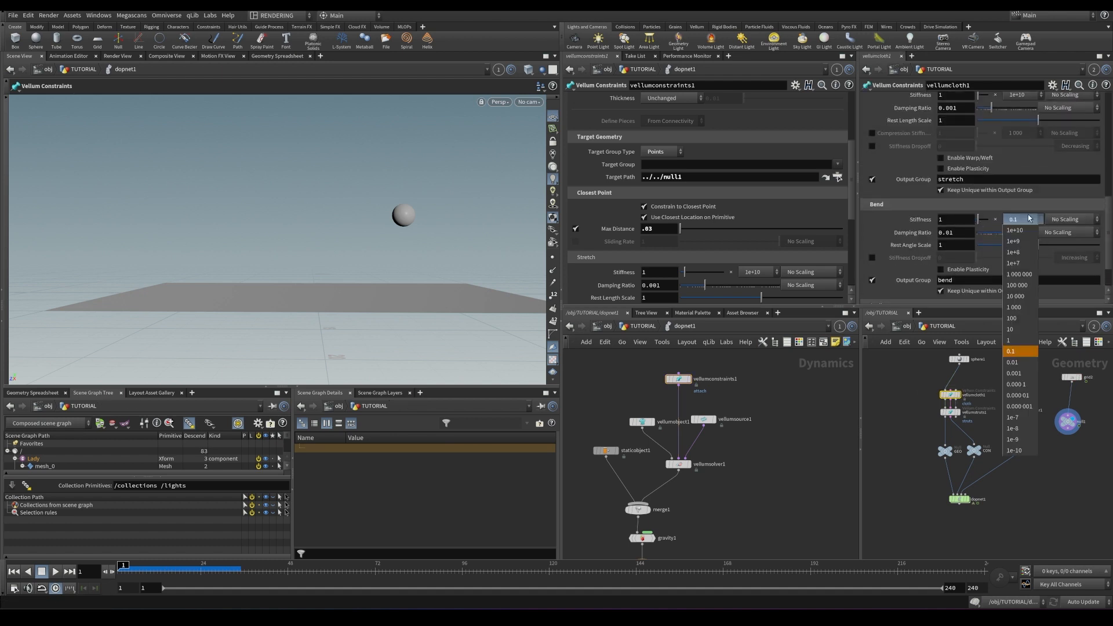
pyautogui.click(1015, 308)
pyautogui.press('Up')
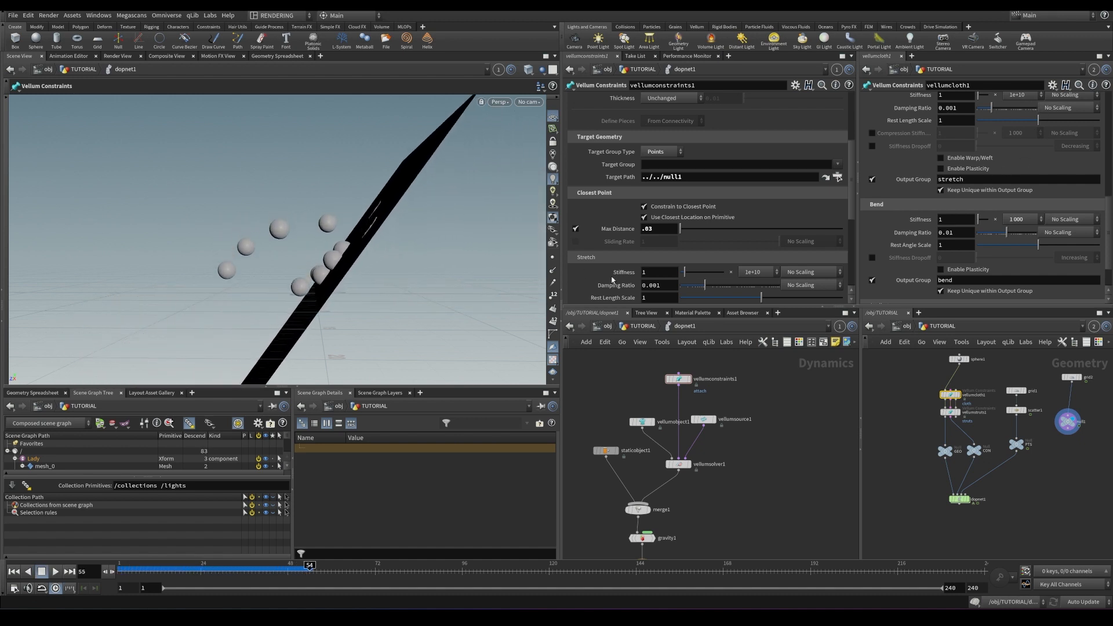
pyautogui.hotkey('ctrl', 'Up')
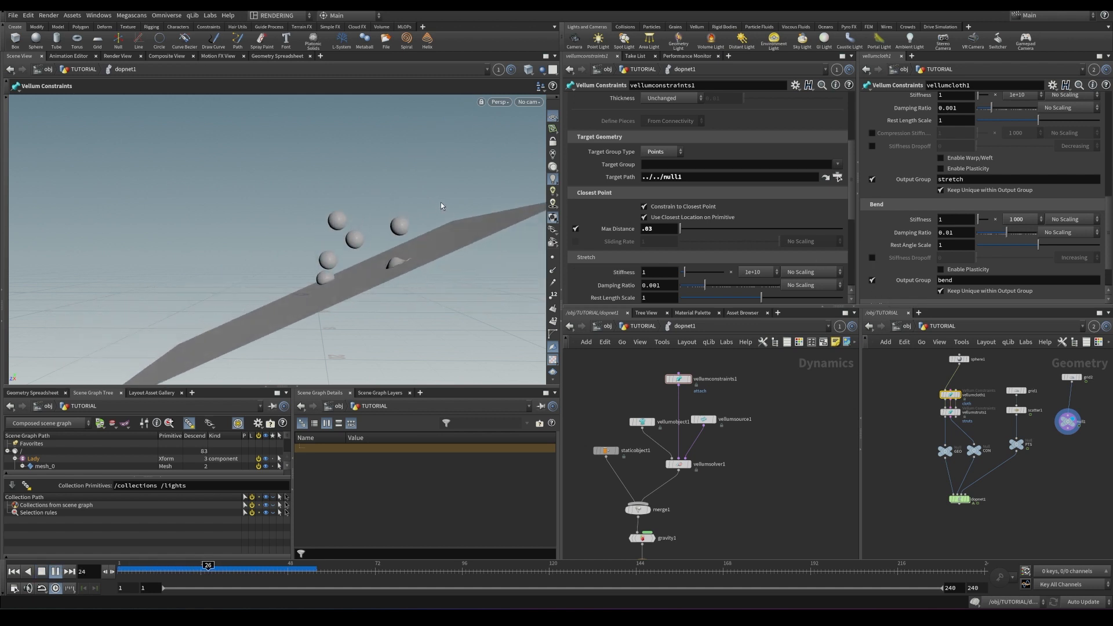
pyautogui.hotkey('ctrl', 'Up')
pyautogui.hotkey('ctrl', 's')
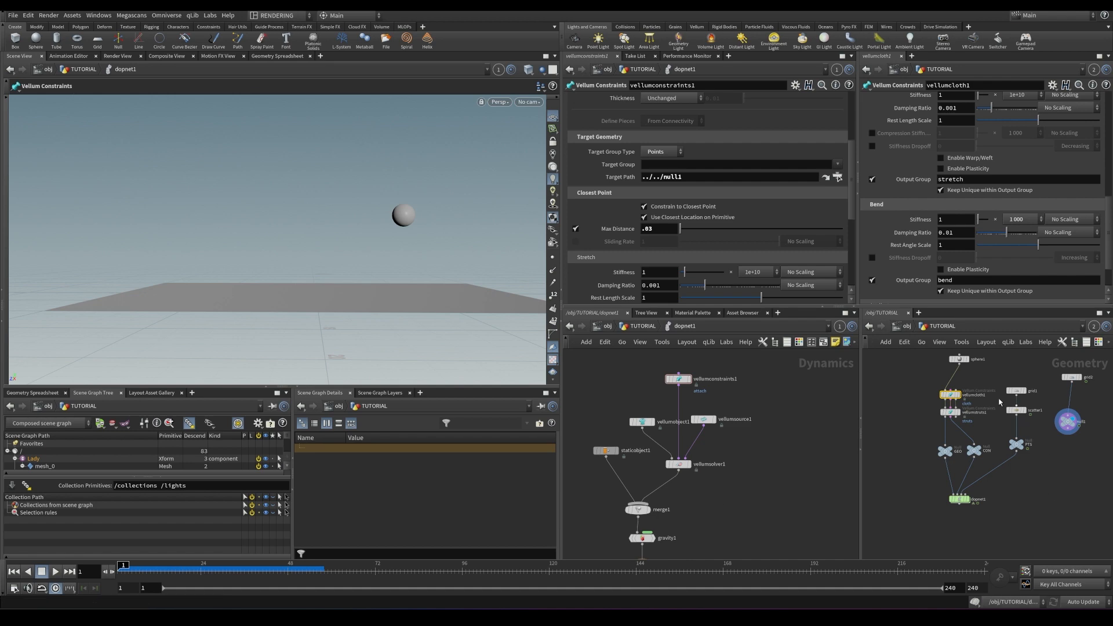
# - Add a Vellum Configure Balloon setup beside the vellumcloth1 chain in the geometry network
pyautogui.scroll(3, 939, 385)
pyautogui.moveTo(936, 385); pyautogui.dragTo(929, 392, button='middle')
pyautogui.press('Tab')
pyautogui.write('pig')
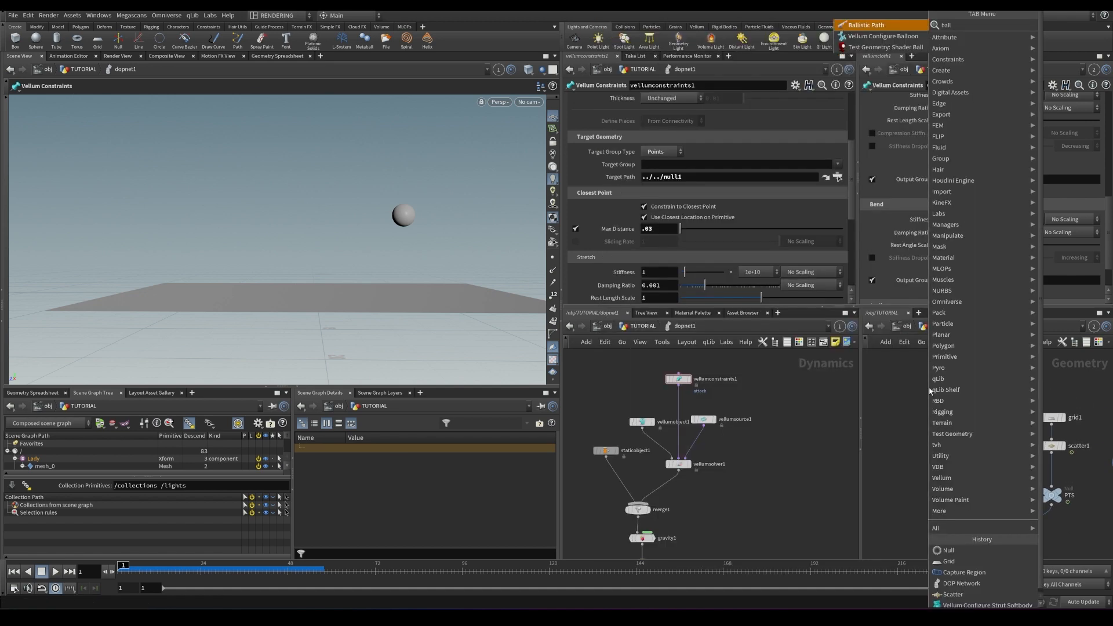
pyautogui.press('Return')
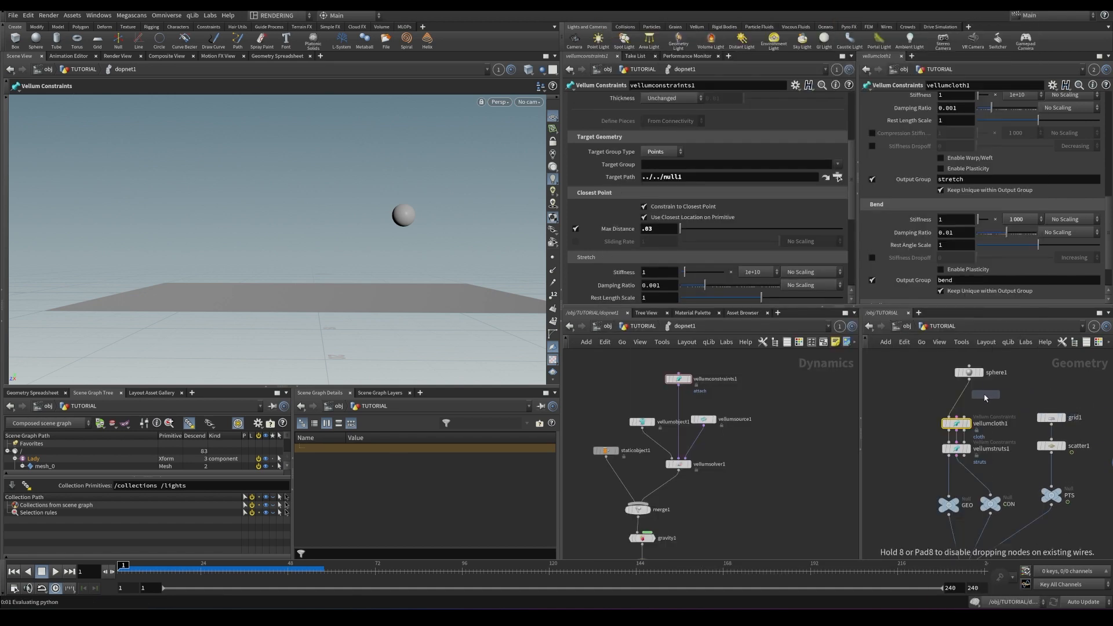
pyautogui.click(906, 415)
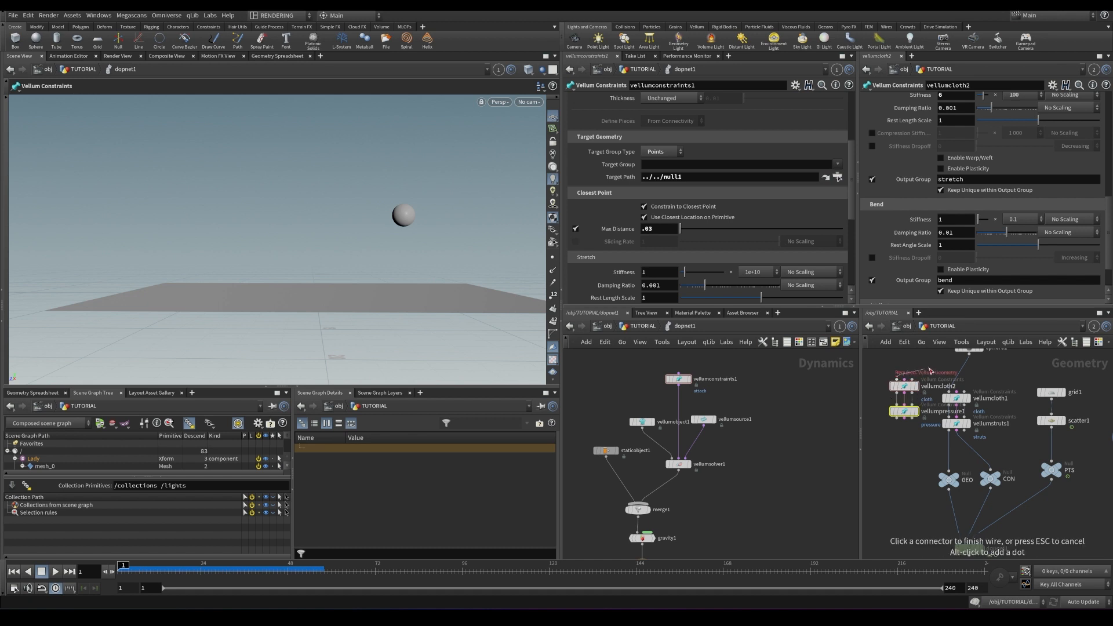
# - Wire sphere1 into the balloon setup and its outputs into the GEO and CON nulls, save, and play the simulation
pyautogui.click(897, 418)
pyautogui.click(947, 469)
pyautogui.click(904, 419)
pyautogui.click(987, 468)
pyautogui.hotkey('ctrl', 's')
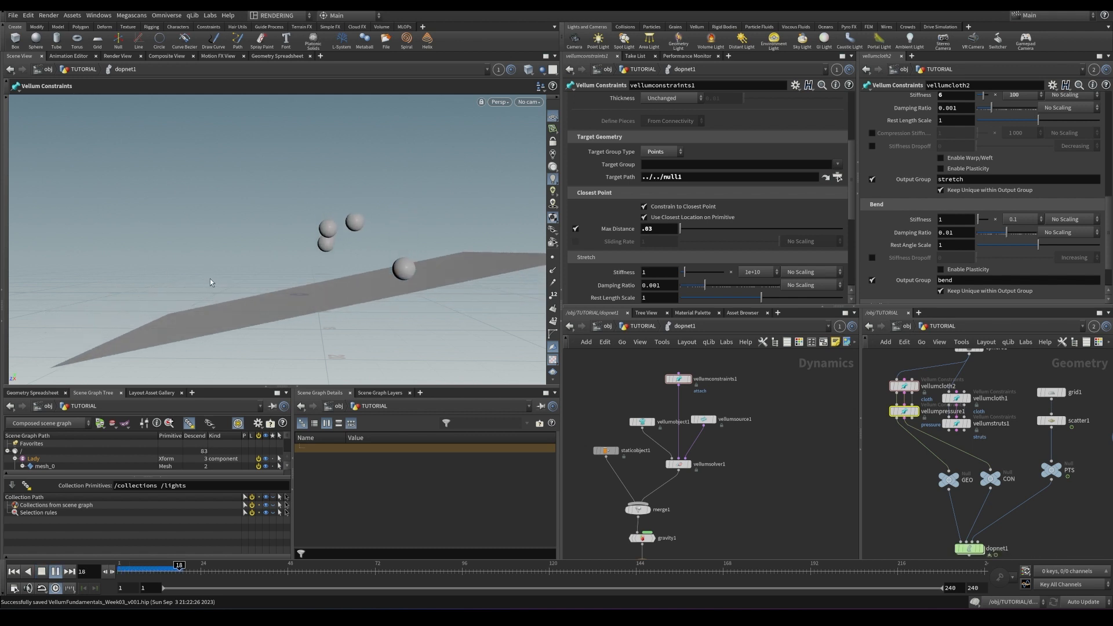
pyautogui.press('Up')
pyautogui.hotkey('ctrl', 'Up')
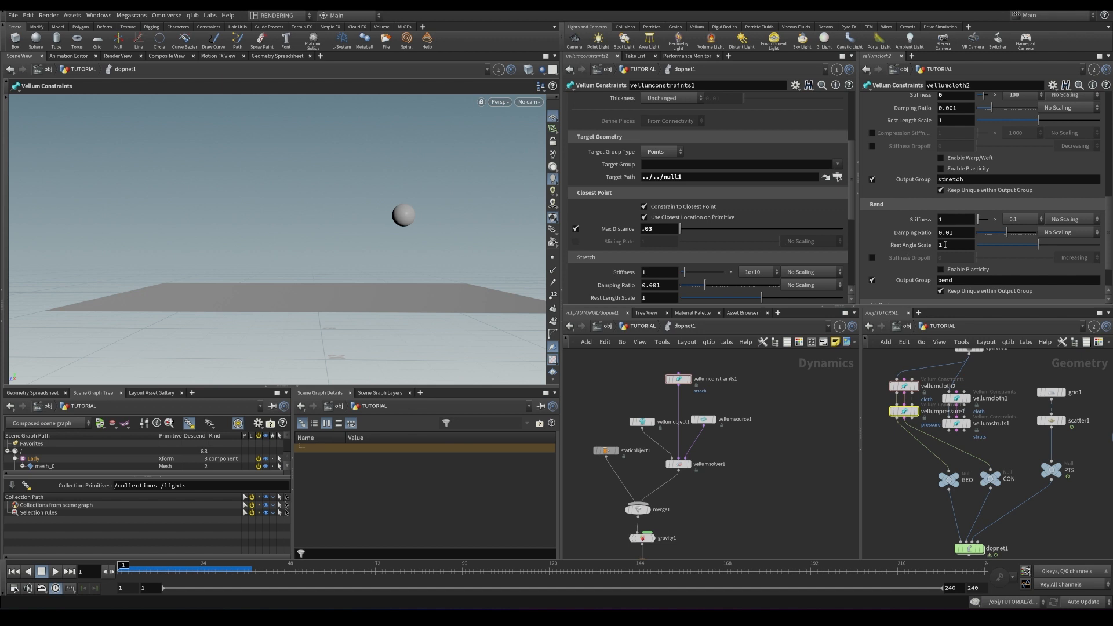
# - Set the balloon pressure constraint's stretch stiffness multiplier to 1 000 000, play the simulation and save the scene
pyautogui.press('Up')
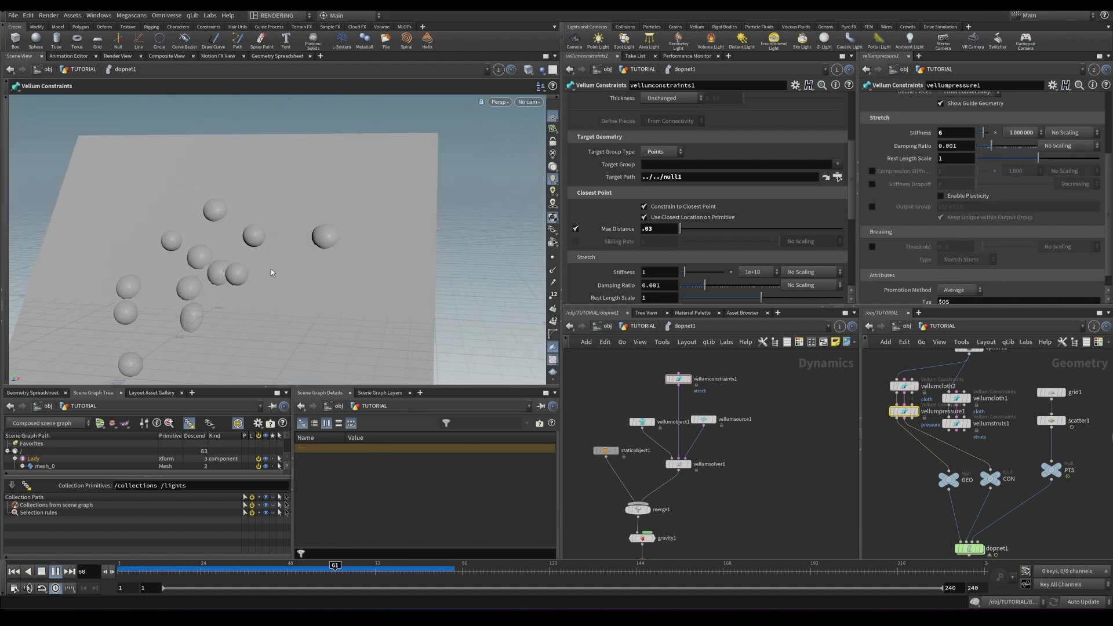
pyautogui.hotkey('ctrl', 'Up')
pyautogui.hotkey('ctrl', 's')
# - Set the attach constraint's target group type to Primitives, enable Sliding Rate and play the simulation
pyautogui.click(644, 207)
pyautogui.click(644, 208)
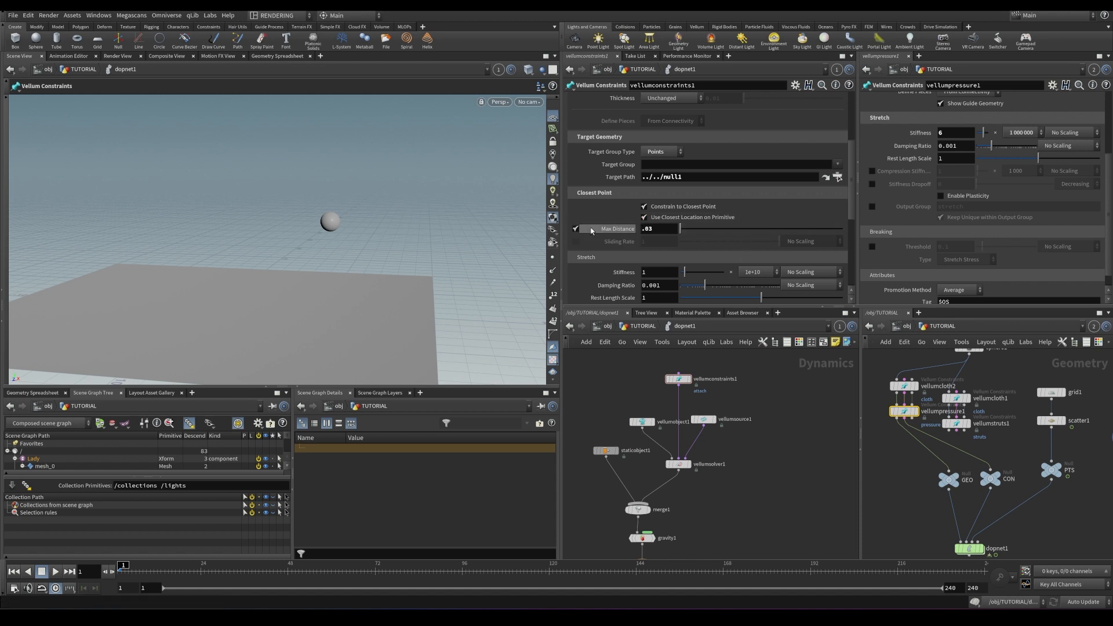
pyautogui.keyDown('alt'); pyautogui.moveTo(420, 200); pyautogui.dragTo(376, 195); pyautogui.keyUp('alt')
pyautogui.click(663, 152)
pyautogui.click(661, 164)
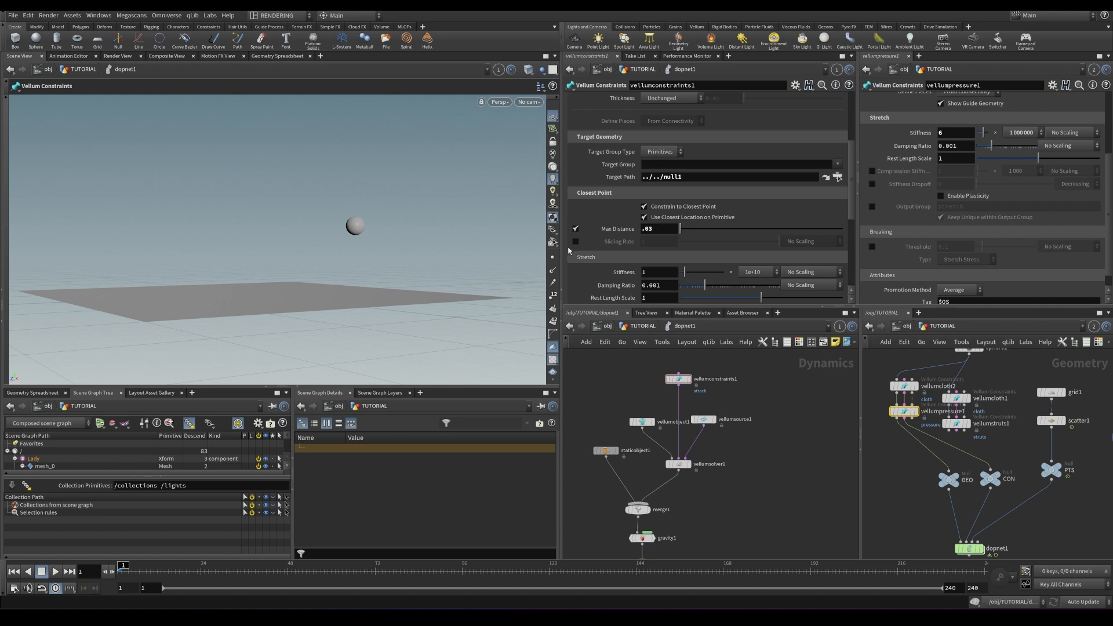
pyautogui.click(576, 242)
pyautogui.press('Up')
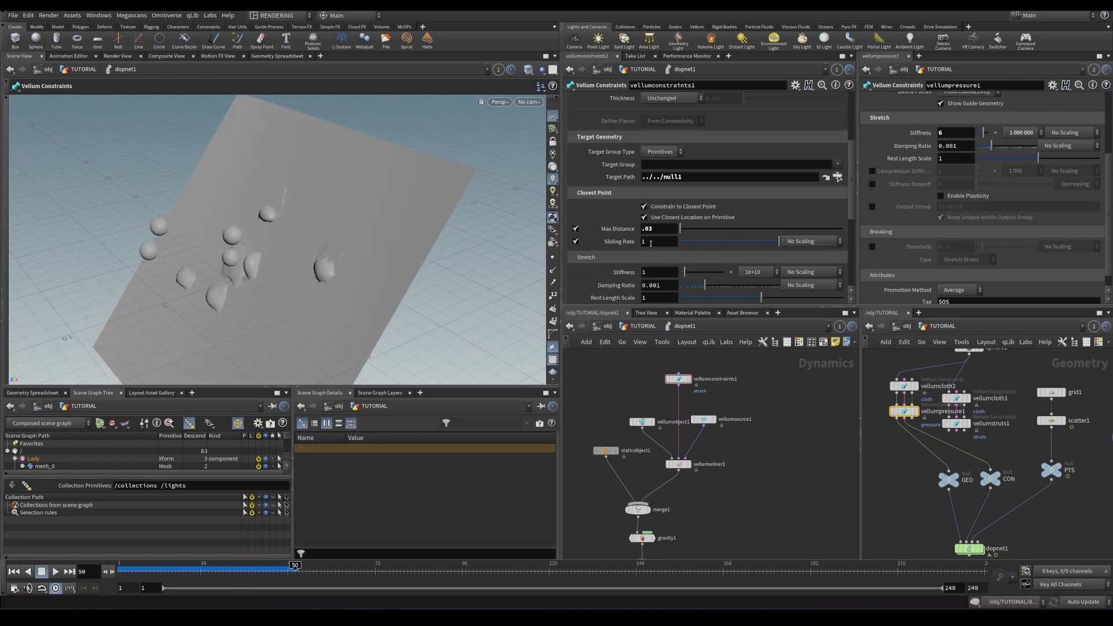
# - Set the attach constraint's Sliding Rate to 0.1
pyautogui.doubleClick(658, 241)
pyautogui.write('.1')
pyautogui.press('Return')
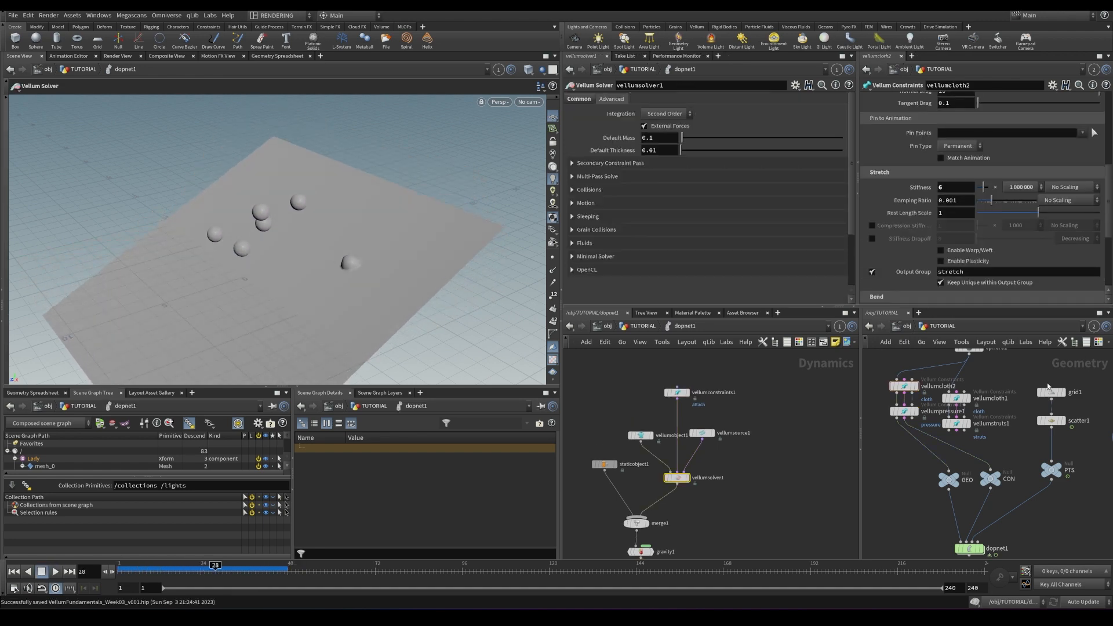
# - Delete the Rotate animation channels of grid2 at the 42.5327 tilt and lower its center Y to -1.9
pyautogui.moveTo(998, 425); pyautogui.dragTo(882, 436, button='middle')
pyautogui.click(1013, 384)
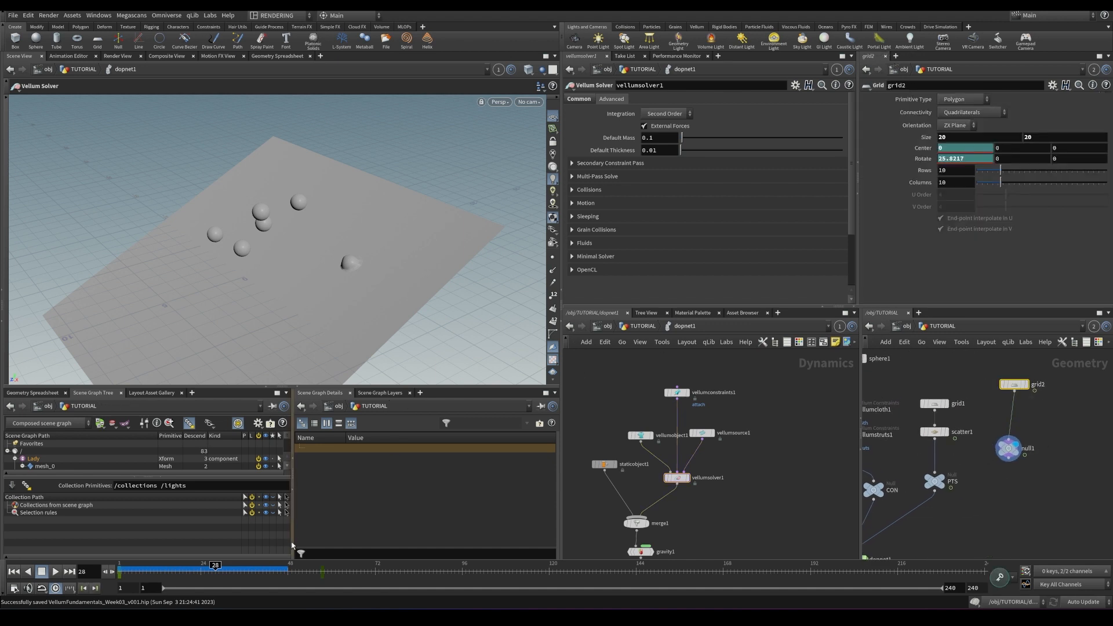
pyautogui.rightClick(920, 158)
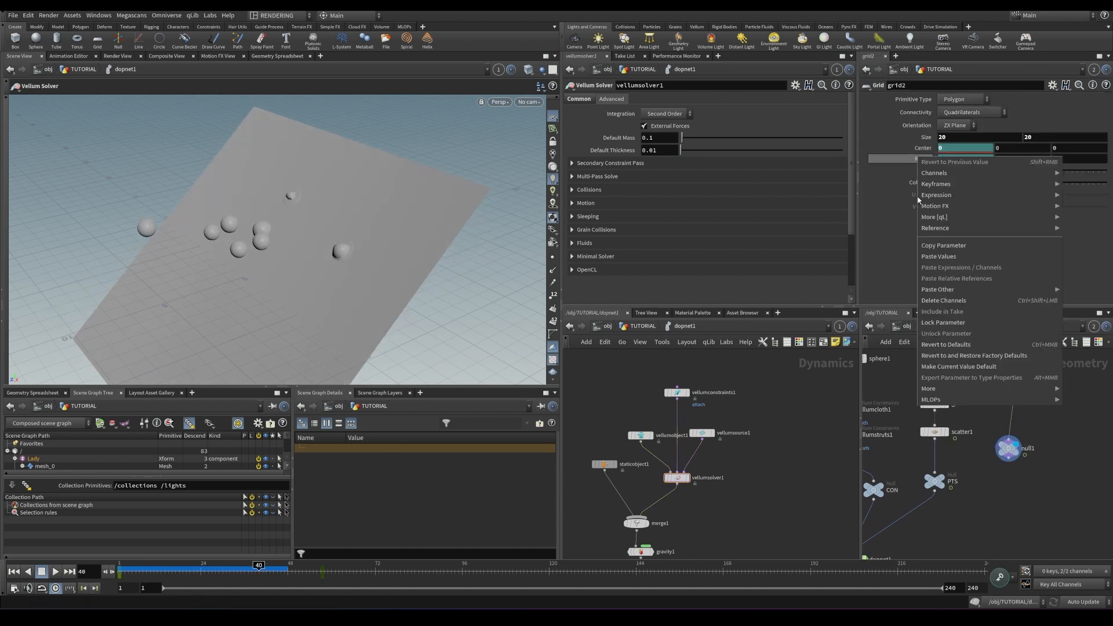
pyautogui.click(986, 298)
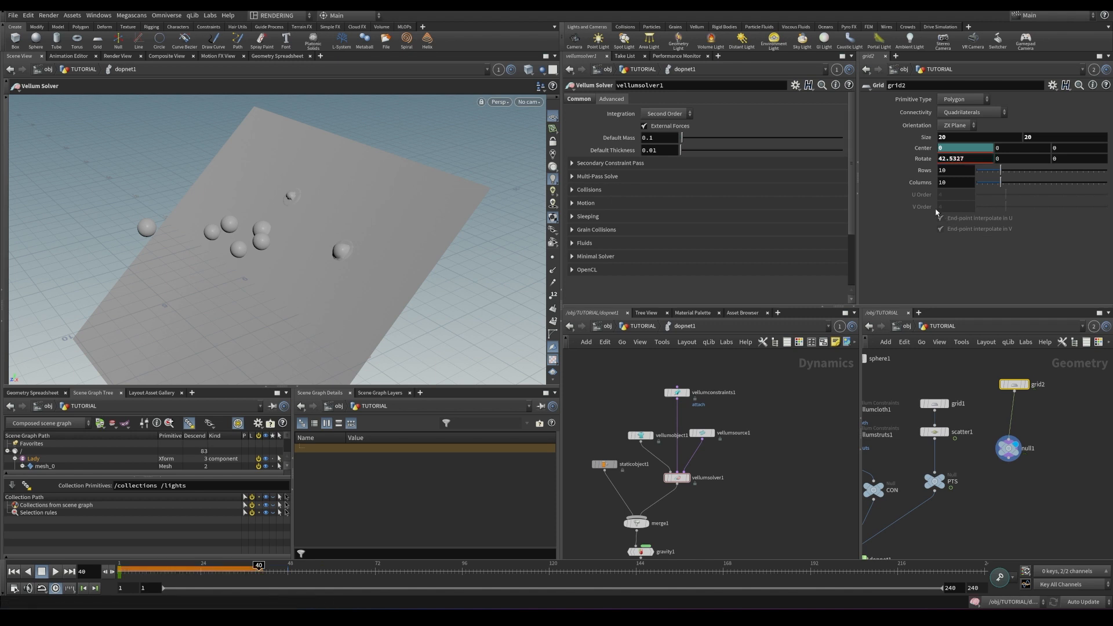
pyautogui.hotkey('ctrl', 'Up')
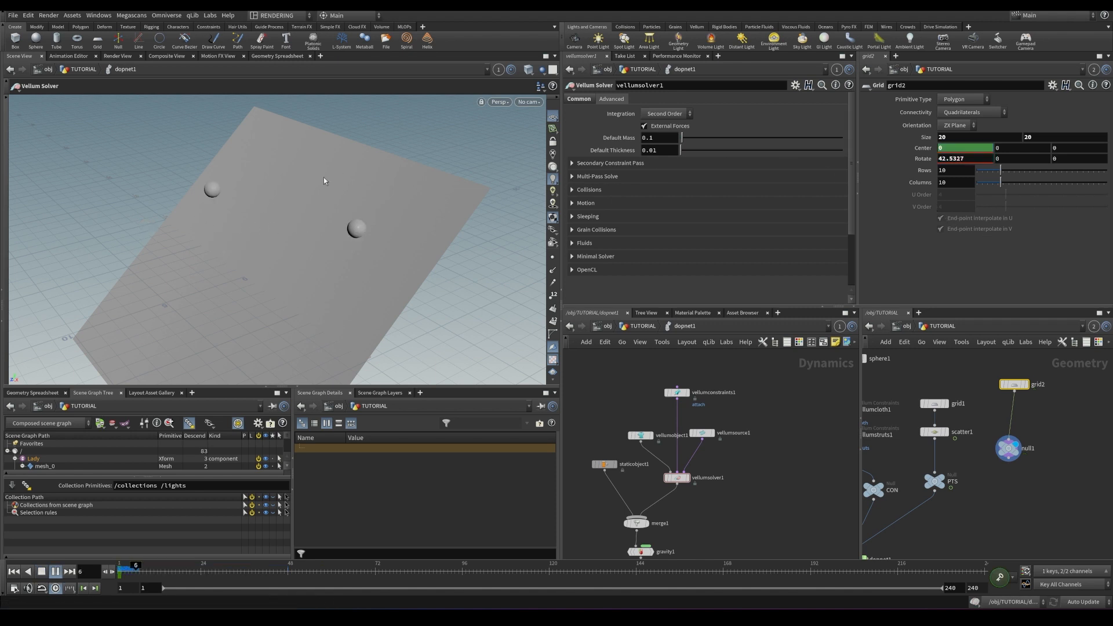
pyautogui.moveTo(1023, 152); pyautogui.dragTo(927, 162, button='middle')
# - Set the Vellum solver's substeps to 1 and play the simulation on the tilted grid
pyautogui.click(676, 477)
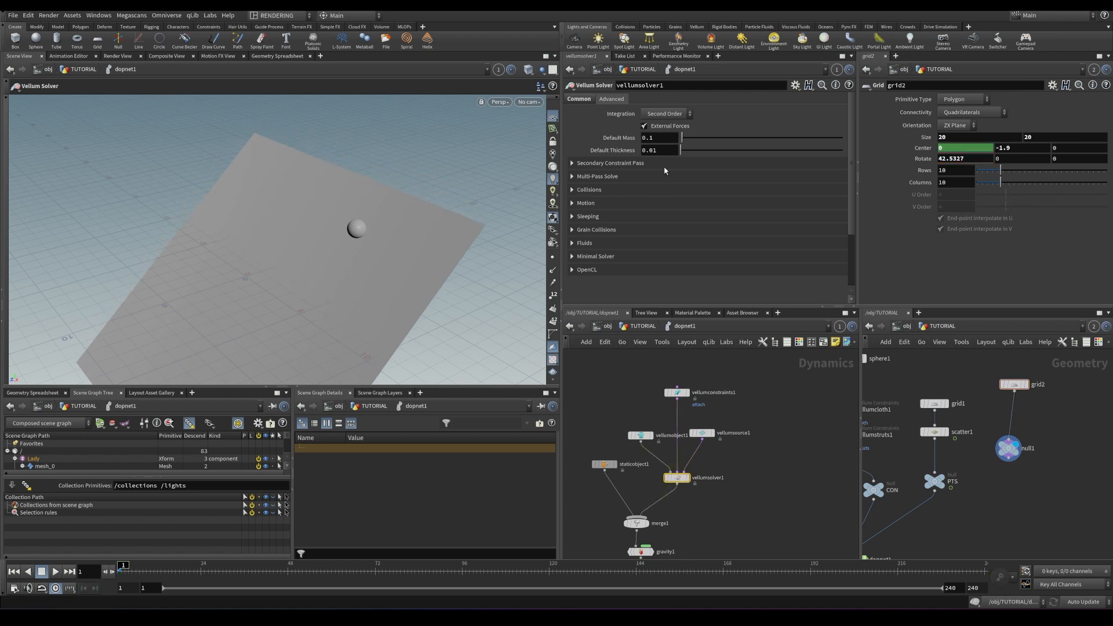
pyautogui.scroll(5, 652, 173)
pyautogui.press('BackSpace')
pyautogui.press('Return')
pyautogui.press('Up')
pyautogui.press('Escape')
pyautogui.moveTo(382, 261); pyautogui.dragTo(342, 183)
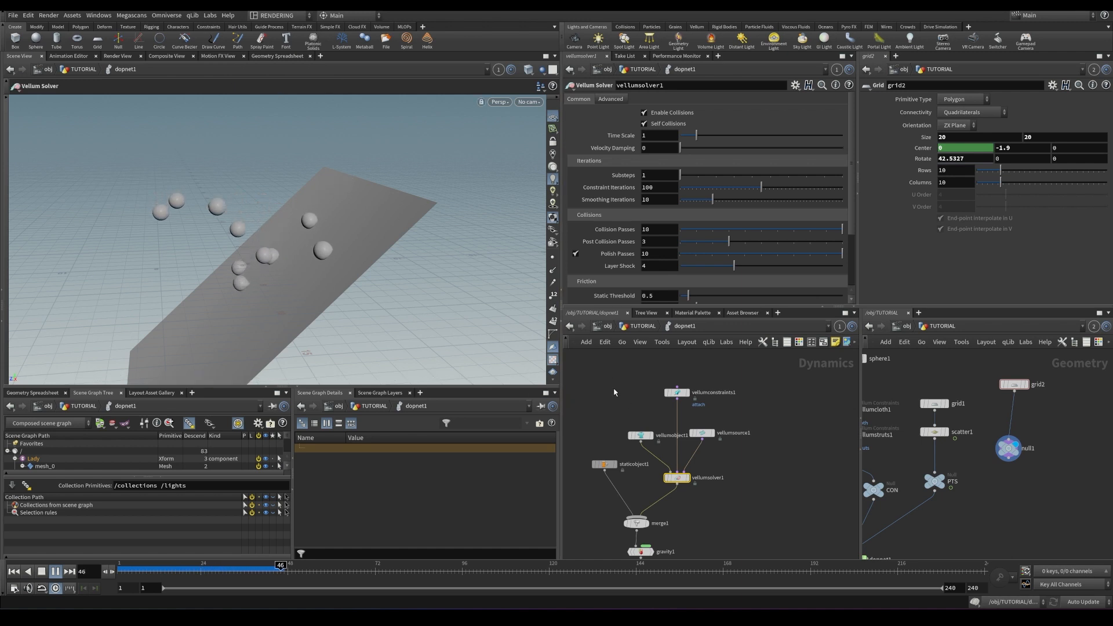
# - Try Sliding Rates of 5 and 2 on the vellumconstraints1 attach constraint and rerun the simulation
pyautogui.click(677, 392)
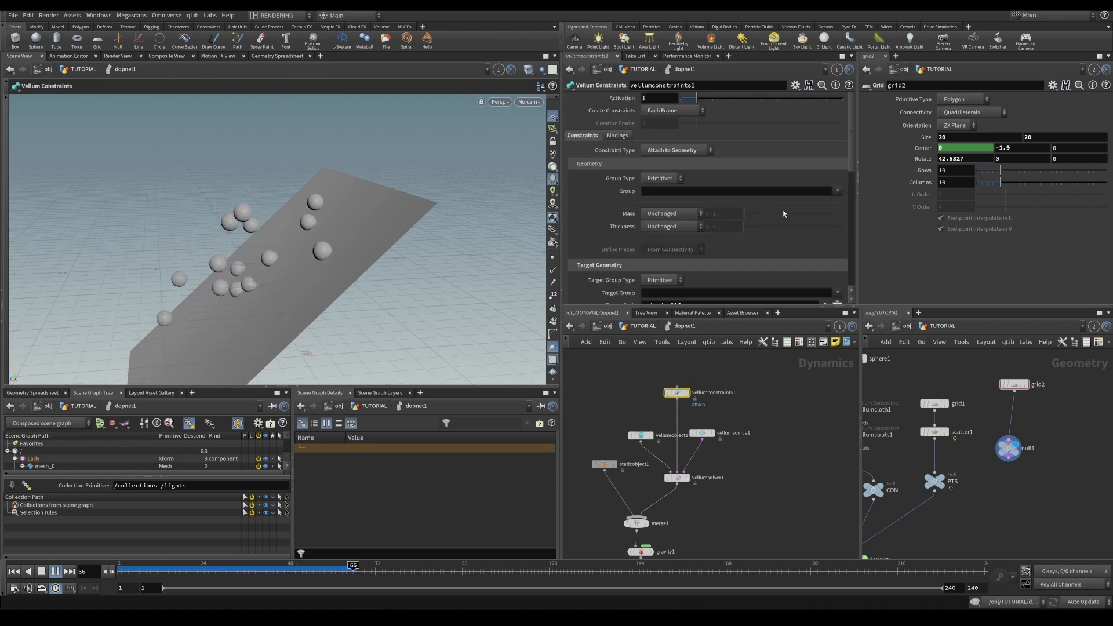
pyautogui.scroll(-5, 642, 248)
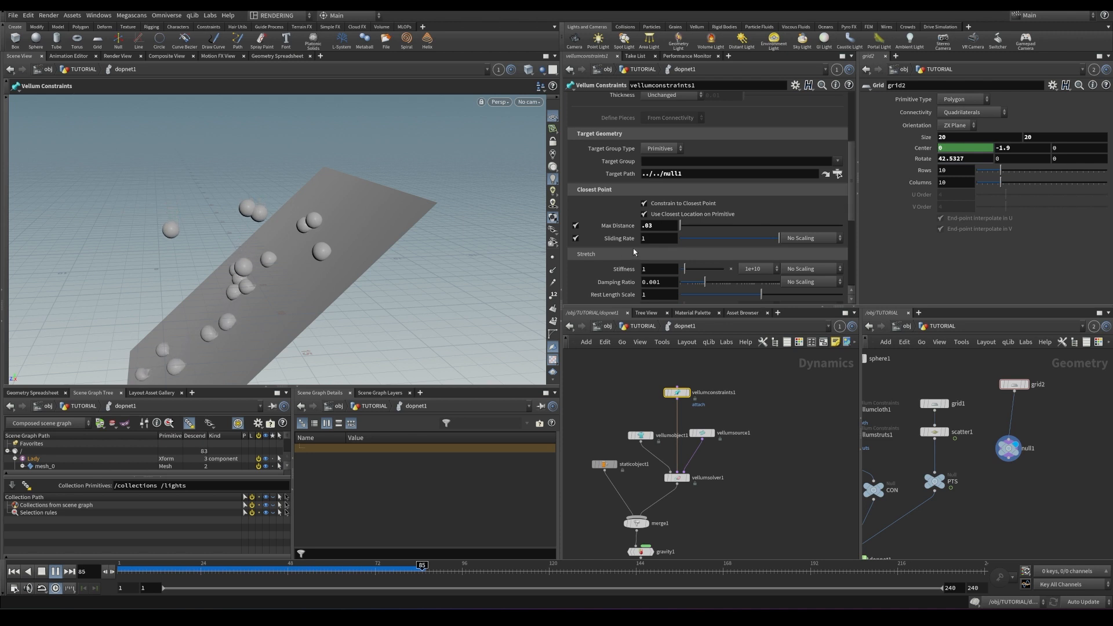
pyautogui.click(644, 238)
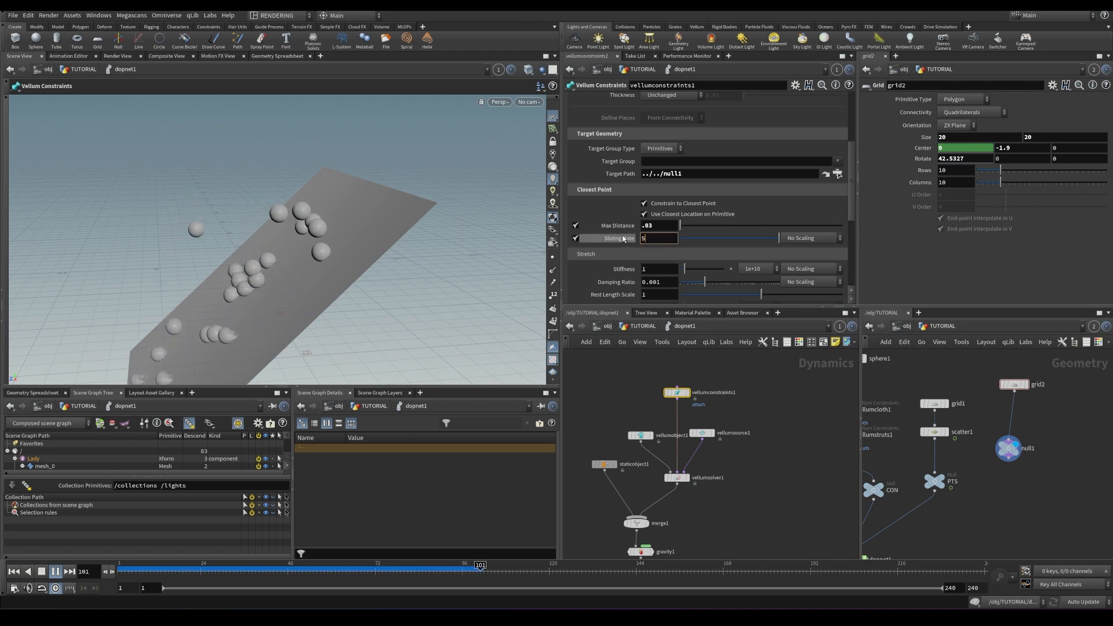
pyautogui.write('5')
pyautogui.press('Return')
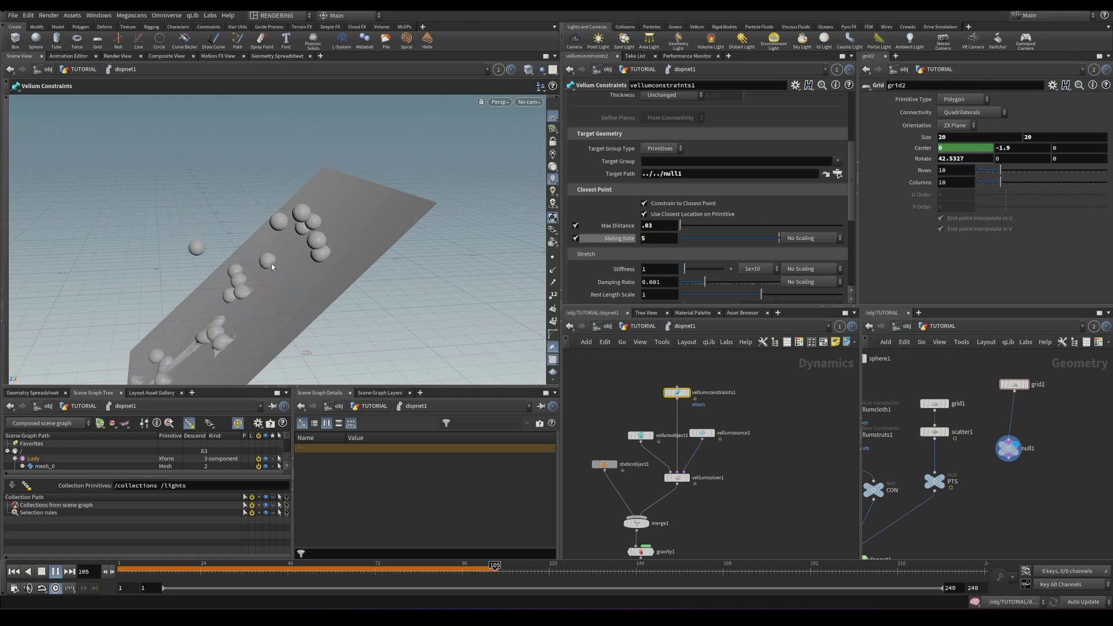
pyautogui.hotkey('ctrl', 'Up')
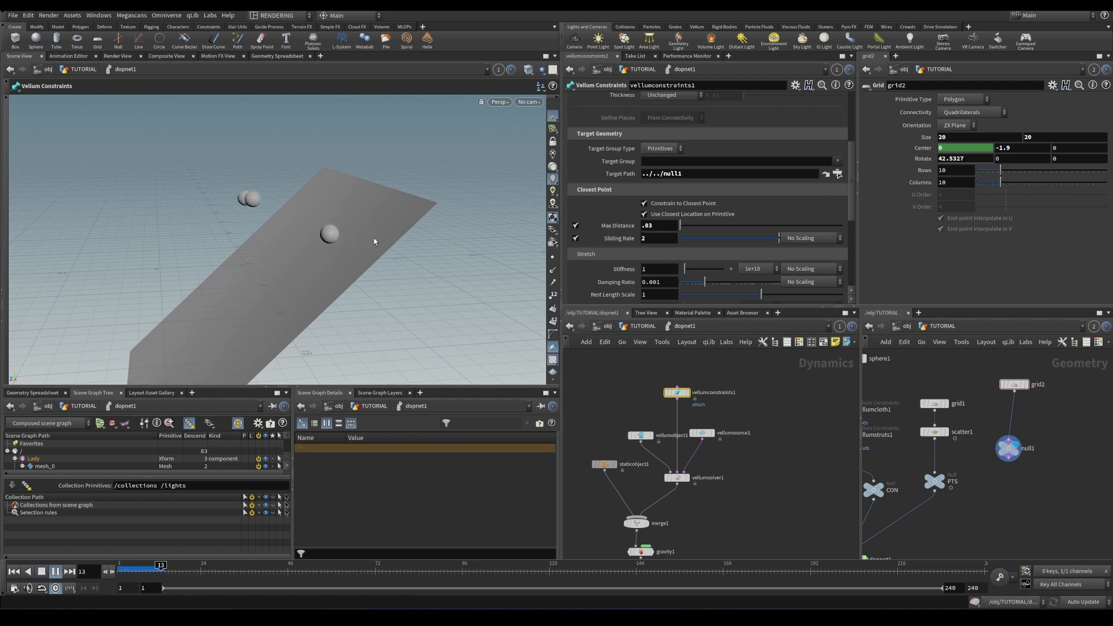
# - Restore the attach constraint's Sliding Rate to its default and rewind the simulation to frame 1
pyautogui.hotkey('ctrl', 'Up')
pyautogui.keyDown('ctrl'); pyautogui.middleClick(590, 241); pyautogui.keyUp('ctrl')
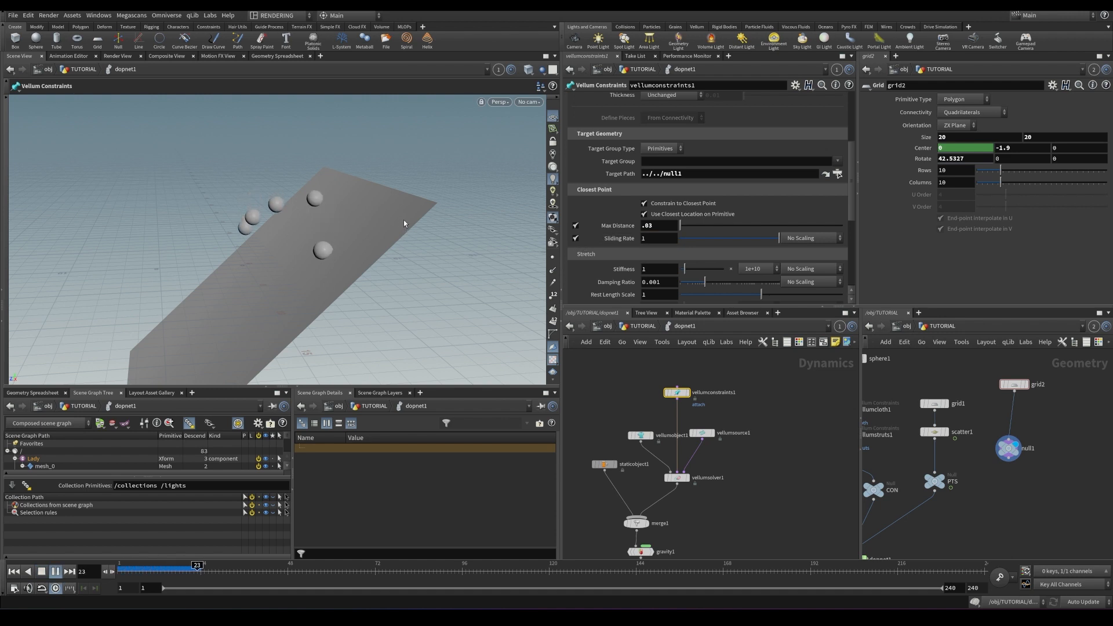
pyautogui.hotkey('ctrl', 'Up')
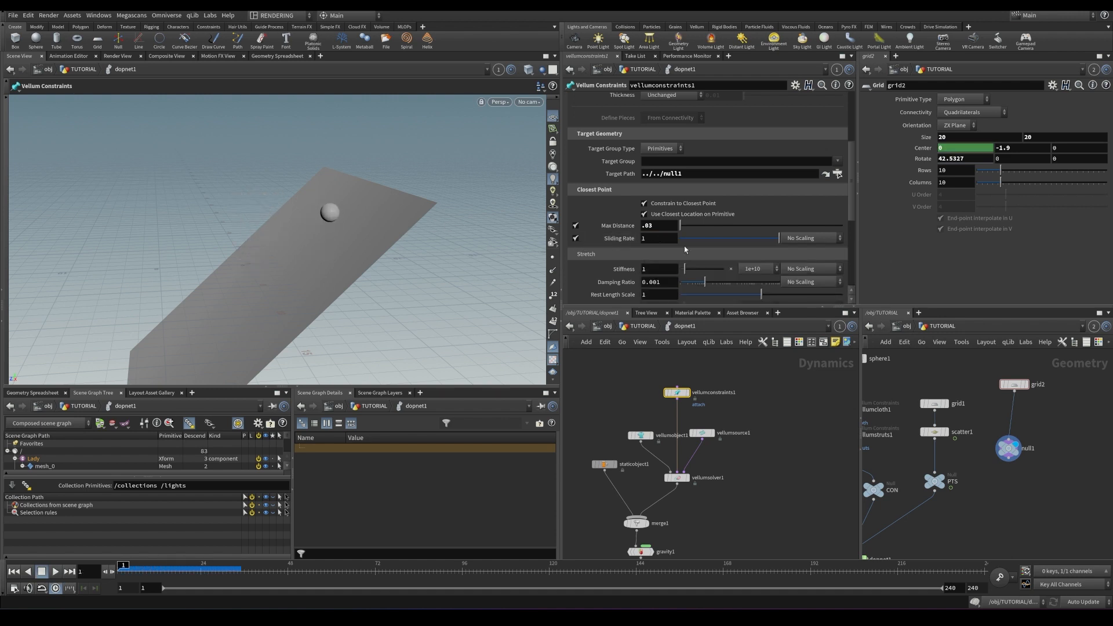
# - Set the attach constraint's stretch stiffness multiplier to 10 and run the sphere simulation from the start
pyautogui.click(762, 270)
pyautogui.click(750, 390)
pyautogui.press('Up')
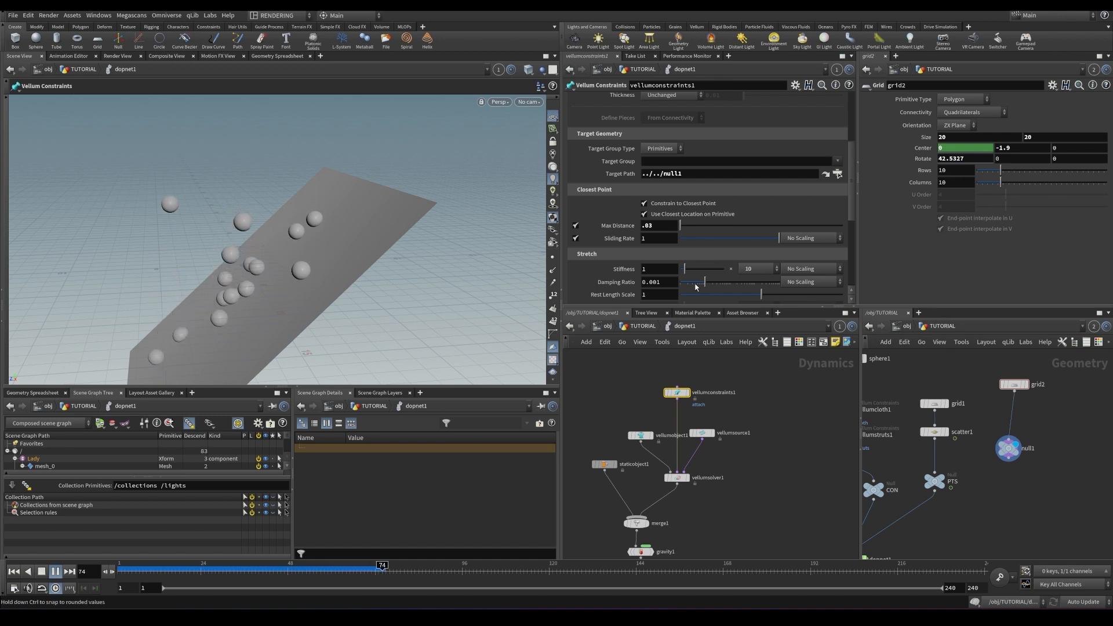
pyautogui.hotkey('ctrl', 'Up')
pyautogui.press('Up')
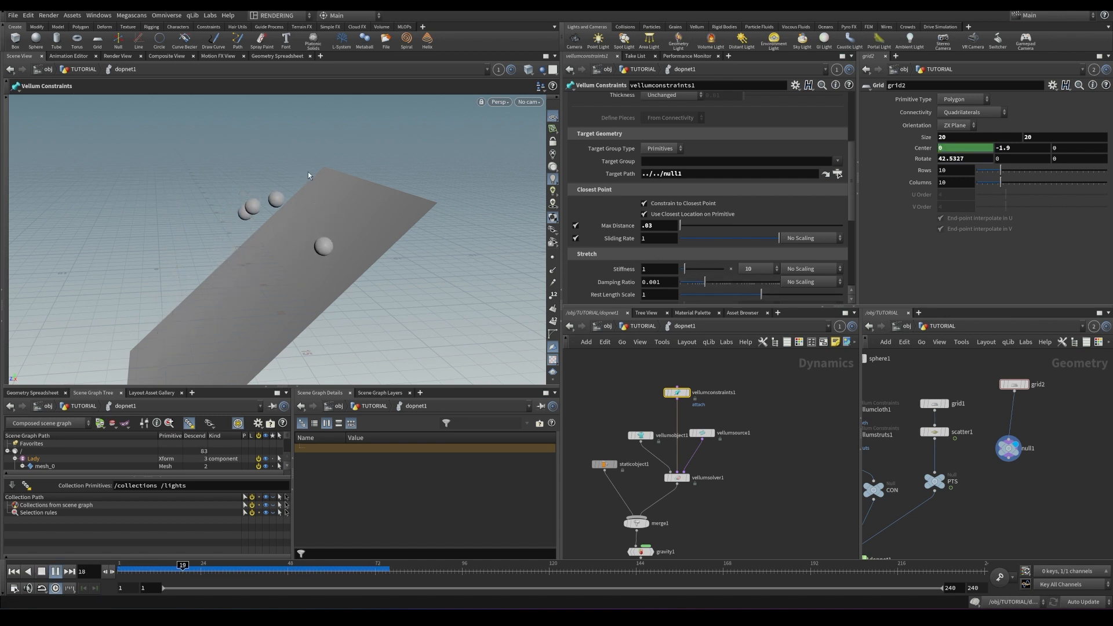
# - Save the scene file and continue playing the simulation to examine how the spheres slide on the tilted grid
pyautogui.hotkey('ctrl', 's')
pyautogui.moveTo(253, 234)
pyautogui.mouseDown()
pyautogui.moveTo(290, 294)
pyautogui.moveTo(265, 238)
pyautogui.mouseUp()
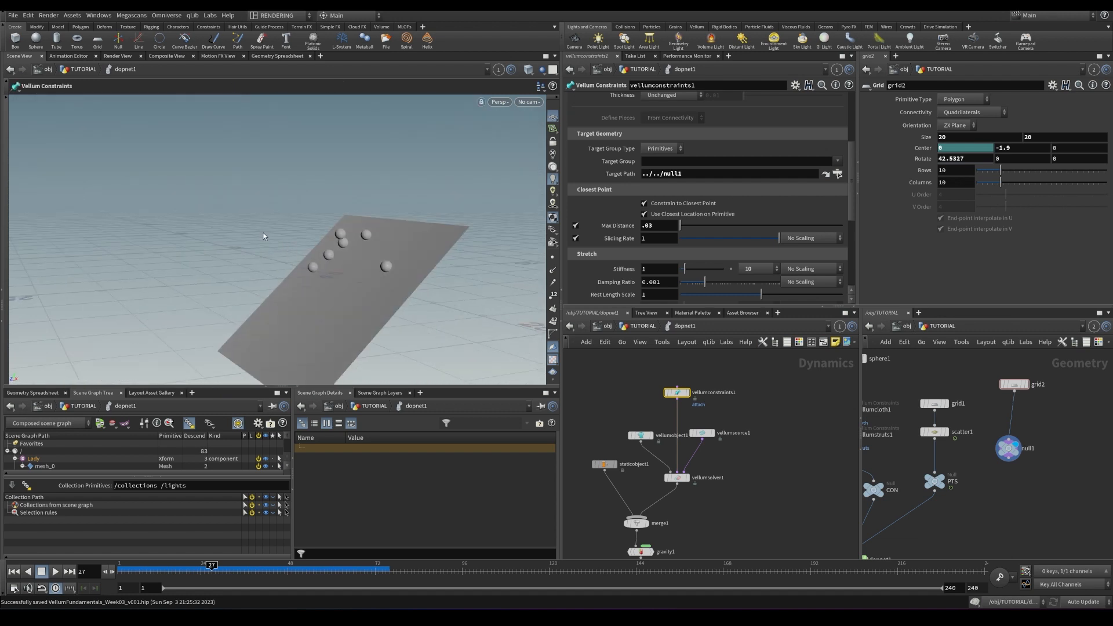
pyautogui.press('Up')
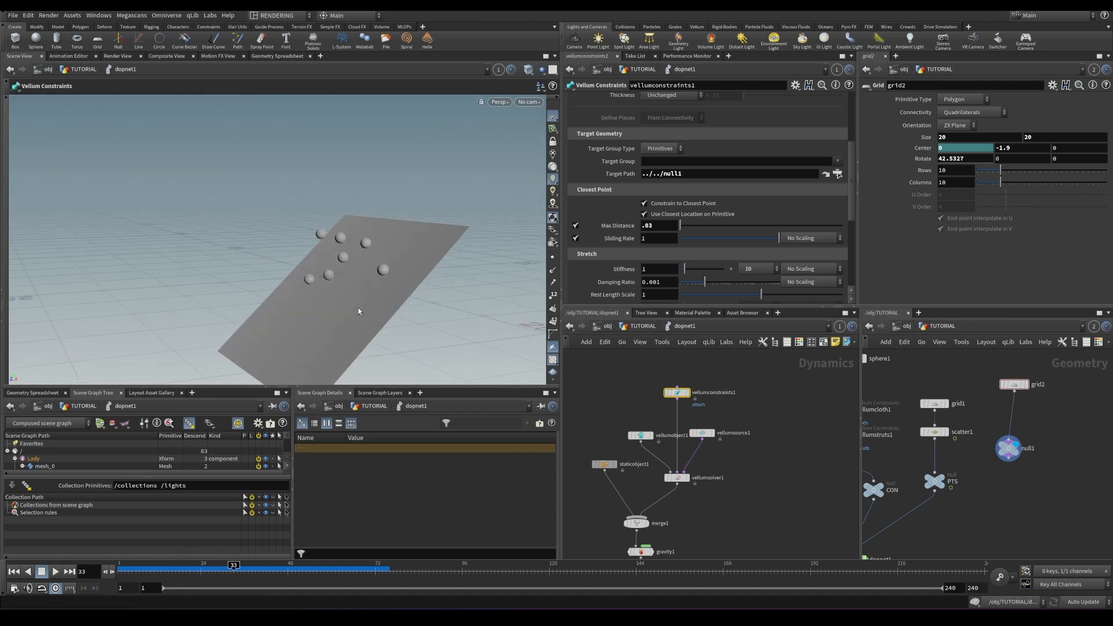
pyautogui.press('Up')
pyautogui.keyDown('alt'); pyautogui.moveTo(349, 290); pyautogui.dragTo(280, 286); pyautogui.keyUp('alt')
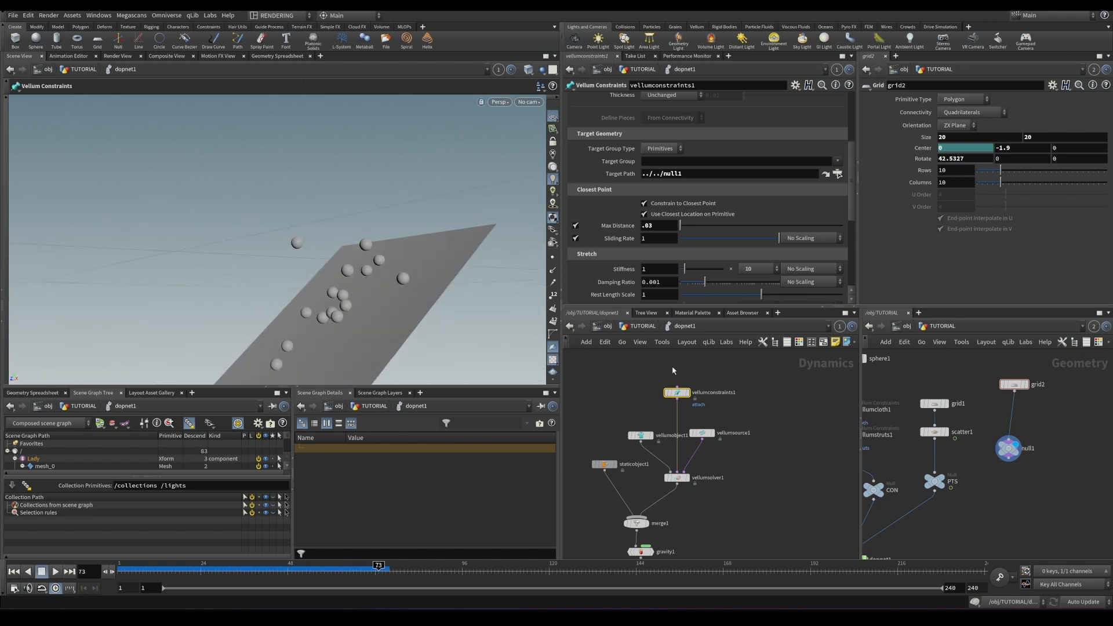
# - Return to the object level, open the SIM geometry network and examine the character mesh at frame 1
pyautogui.click(643, 326)
pyautogui.click(608, 326)
pyautogui.click(740, 457)
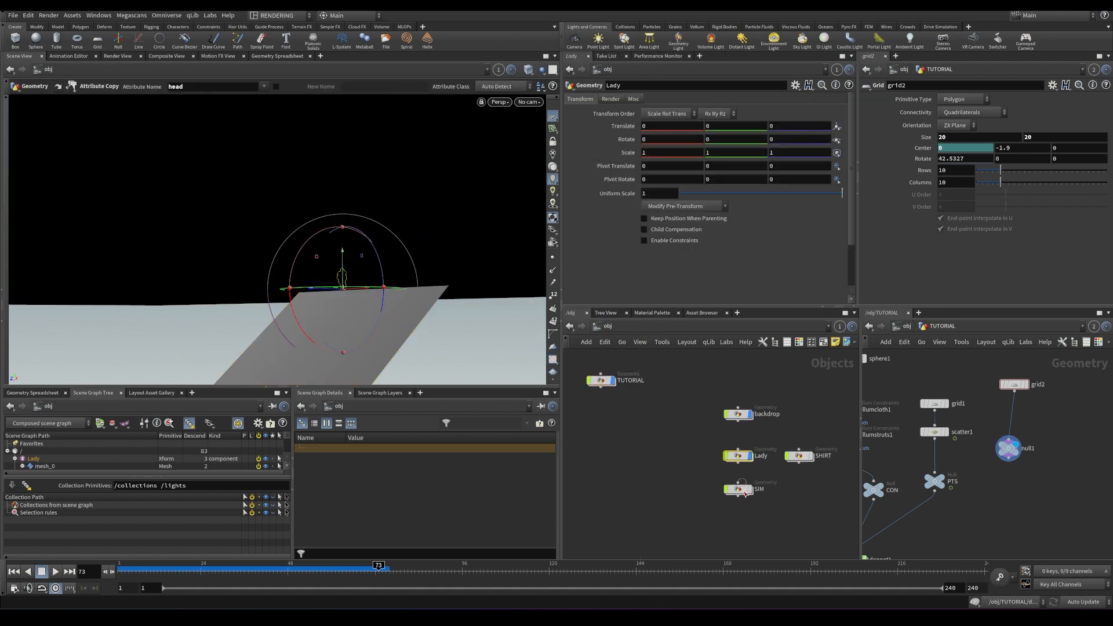
pyautogui.click(740, 490)
pyautogui.doubleClick(738, 490)
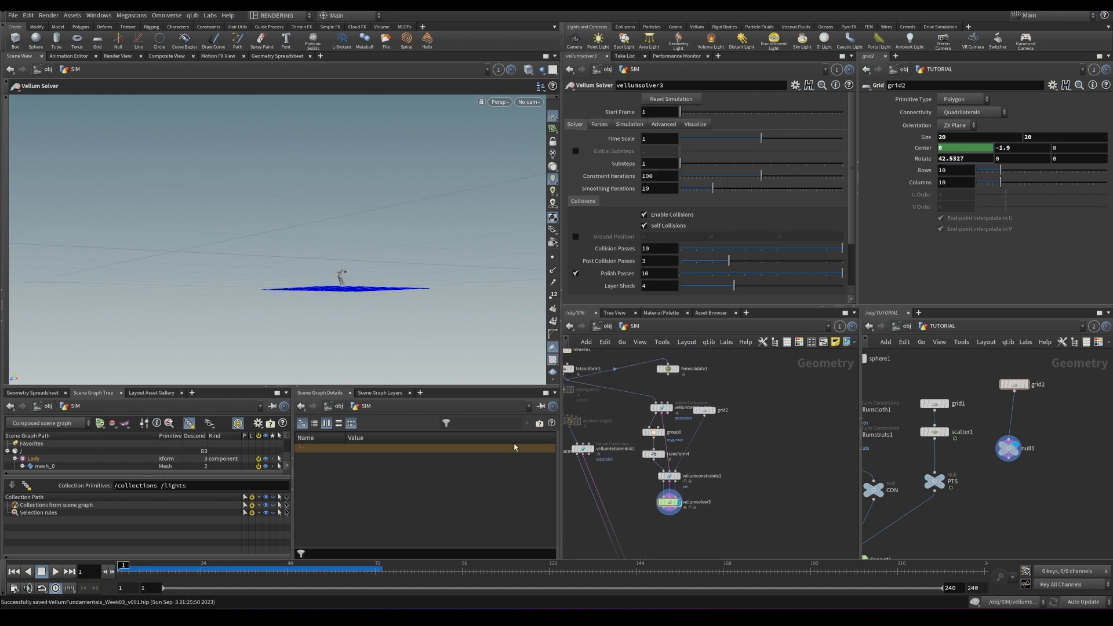
pyautogui.keyDown('alt'); pyautogui.moveTo(287, 331); pyautogui.dragTo(310, 312); pyautogui.keyUp('alt')
pyautogui.keyDown('alt'); pyautogui.moveTo(311, 312); pyautogui.dragTo(381, 236, button='right'); pyautogui.keyUp('alt')
pyautogui.keyDown('alt'); pyautogui.moveTo(381, 235); pyautogui.dragTo(311, 249, button='middle'); pyautogui.keyUp('alt')
pyautogui.keyDown('alt'); pyautogui.moveTo(310, 249); pyautogui.dragTo(374, 200, button='right'); pyautogui.keyUp('alt')
pyautogui.keyDown('alt'); pyautogui.moveTo(317, 249); pyautogui.dragTo(261, 258); pyautogui.keyUp('alt')
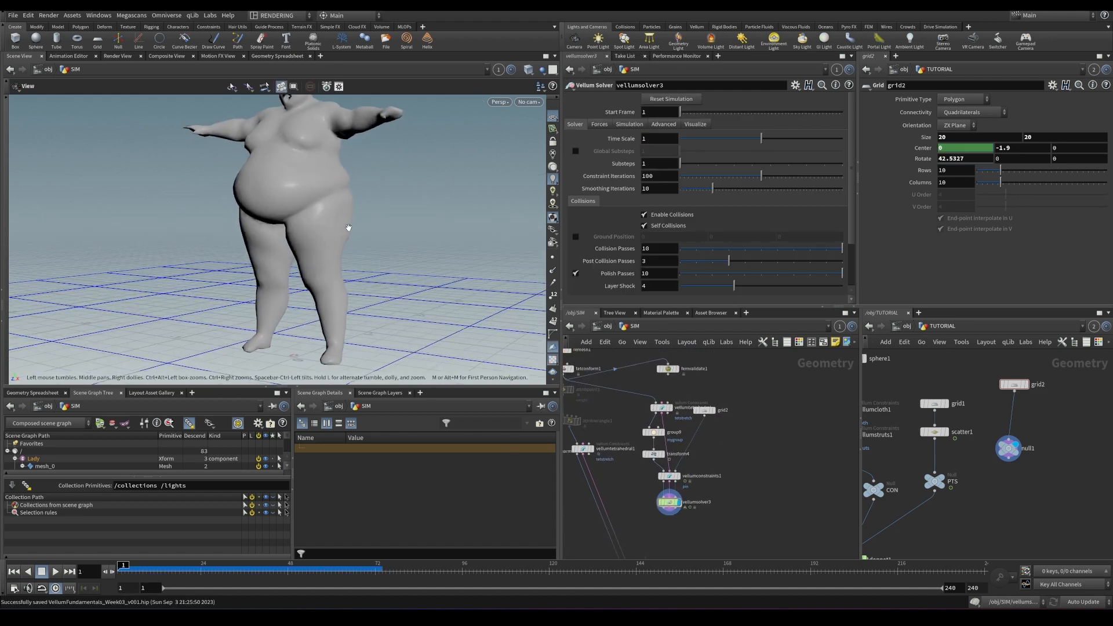
pyautogui.keyDown('alt'); pyautogui.moveTo(312, 191); pyautogui.dragTo(287, 210, button='right'); pyautogui.keyUp('alt')
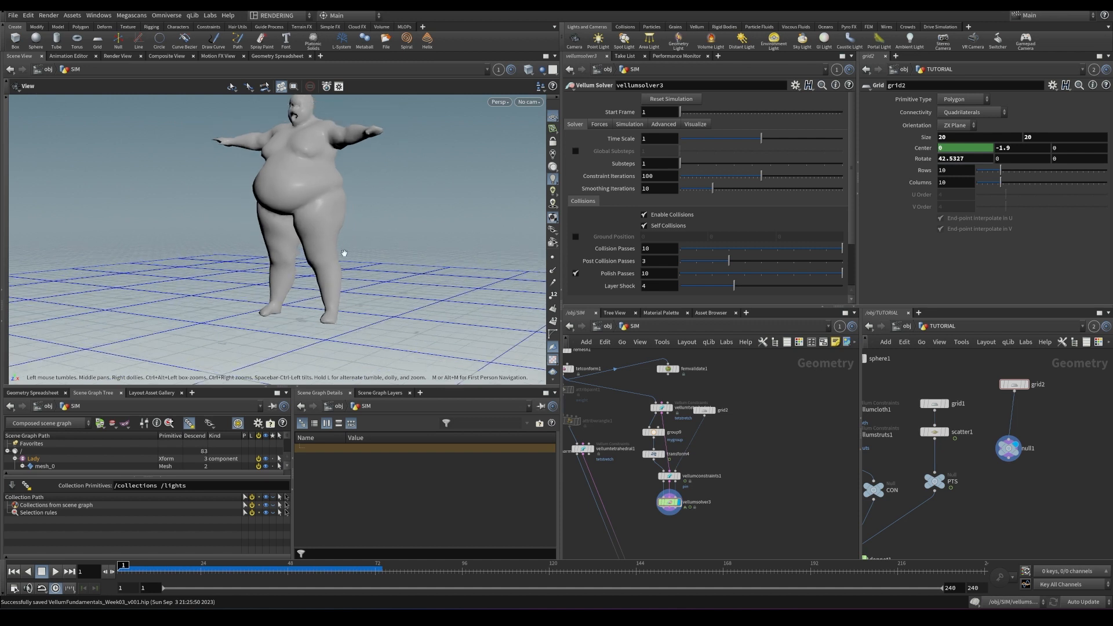
# - Go into vellumsolver1's forces network and examine the creation frame and target geometry settings of vellumconstraints1
pyautogui.moveTo(666, 554); pyautogui.dragTo(707, 383, button='middle')
pyautogui.moveTo(725, 528); pyautogui.dragTo(656, 490)
pyautogui.moveTo(744, 471); pyautogui.dragTo(732, 444)
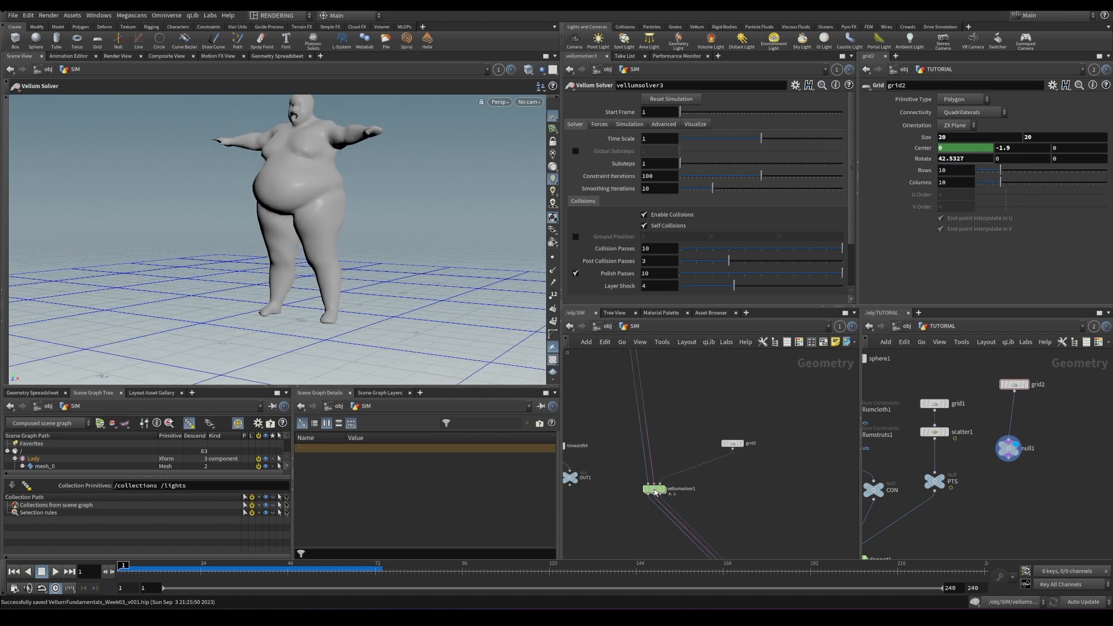
pyautogui.doubleClick(657, 485)
pyautogui.click(701, 501)
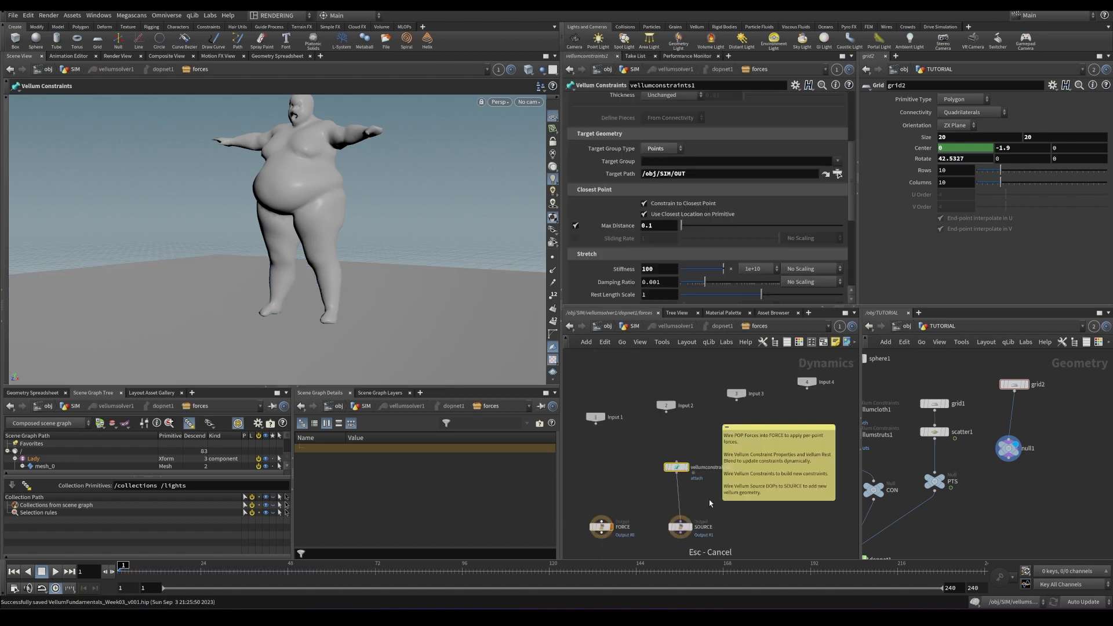
pyautogui.moveTo(676, 467)
pyautogui.mouseDown()
pyautogui.moveTo(667, 458)
pyautogui.moveTo(685, 461)
pyautogui.mouseUp()
pyautogui.scroll(5, 840, 120)
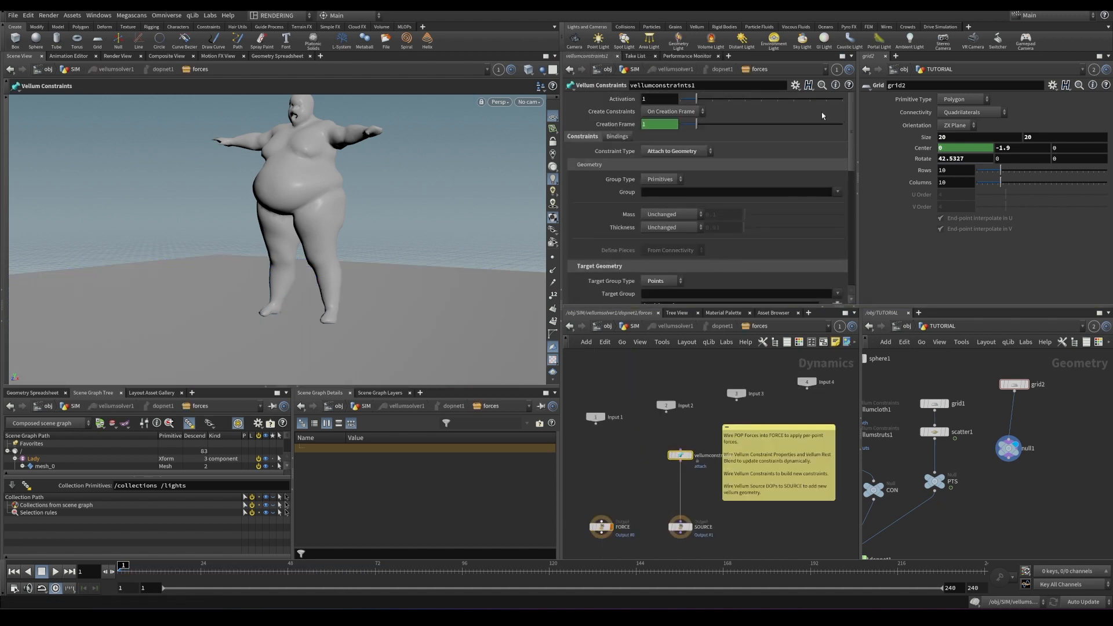
pyautogui.moveTo(254, 192); pyautogui.dragTo(326, 191)
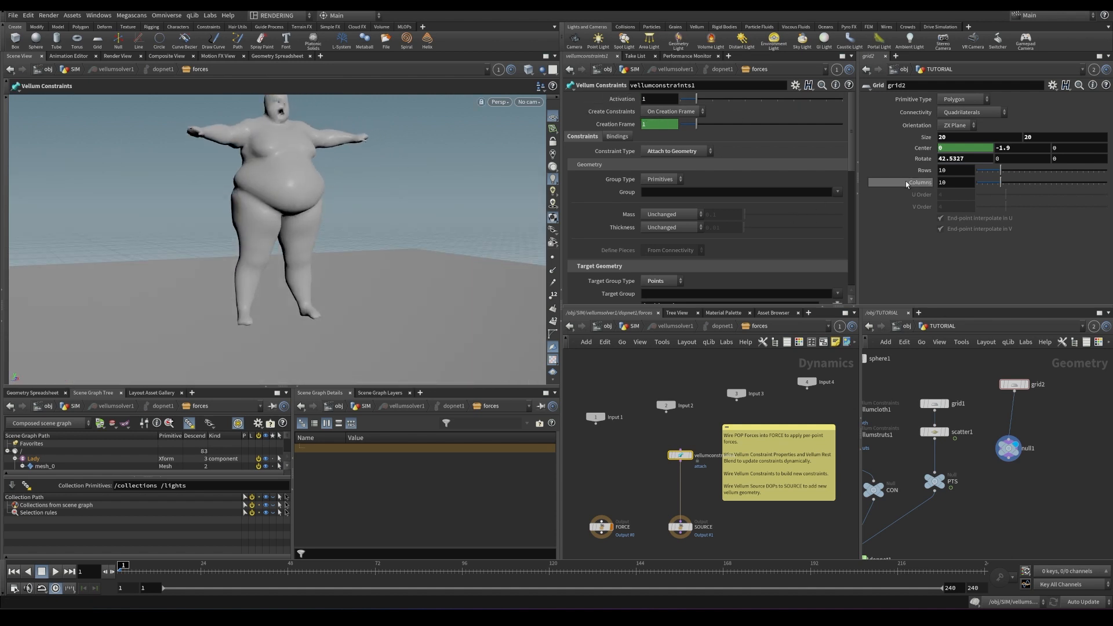
pyautogui.scroll(-3, 838, 204)
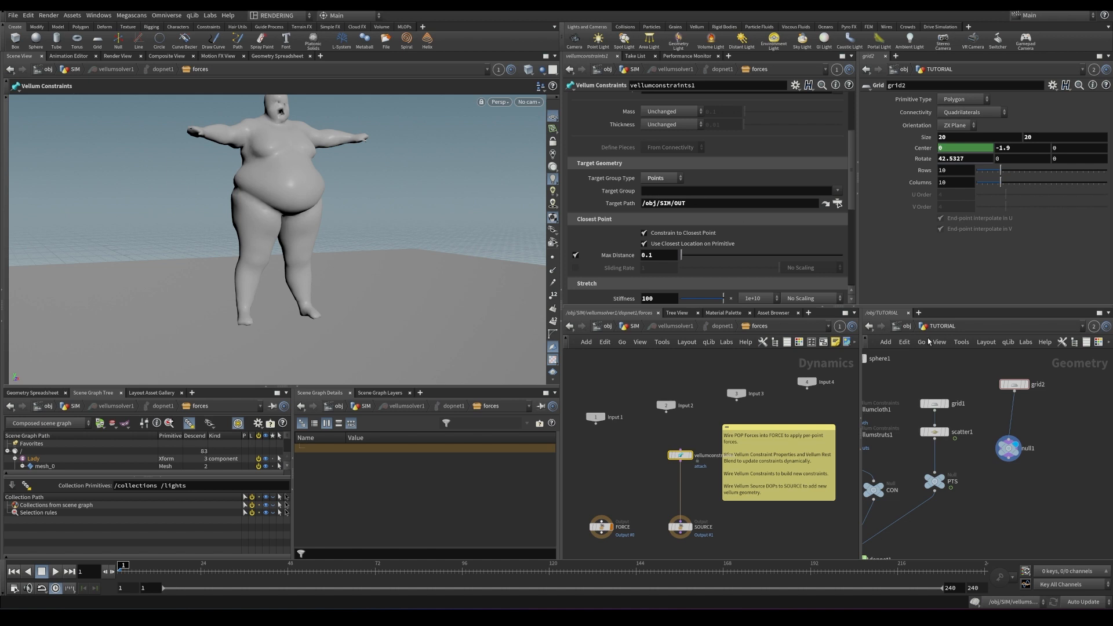
# - Jump to the constraint's target path node OUT, display it and play its skeleton animation, then rewind
pyautogui.click(824, 206)
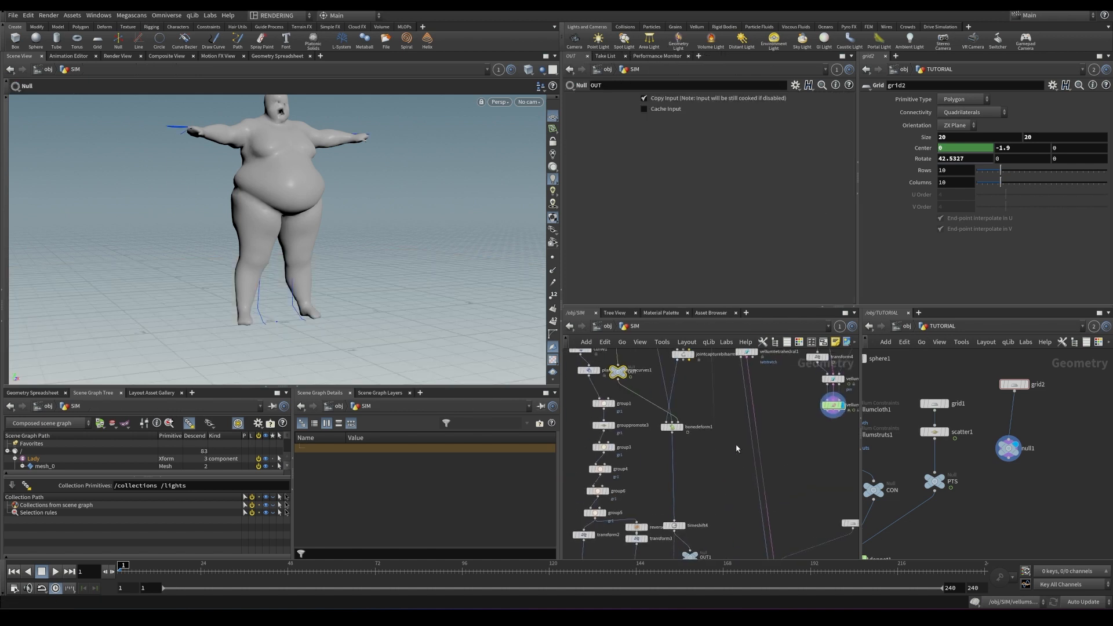
pyautogui.click(638, 374)
pyautogui.keyDown('alt'); pyautogui.moveTo(373, 227); pyautogui.dragTo(324, 216); pyautogui.keyUp('alt')
pyautogui.press('Up')
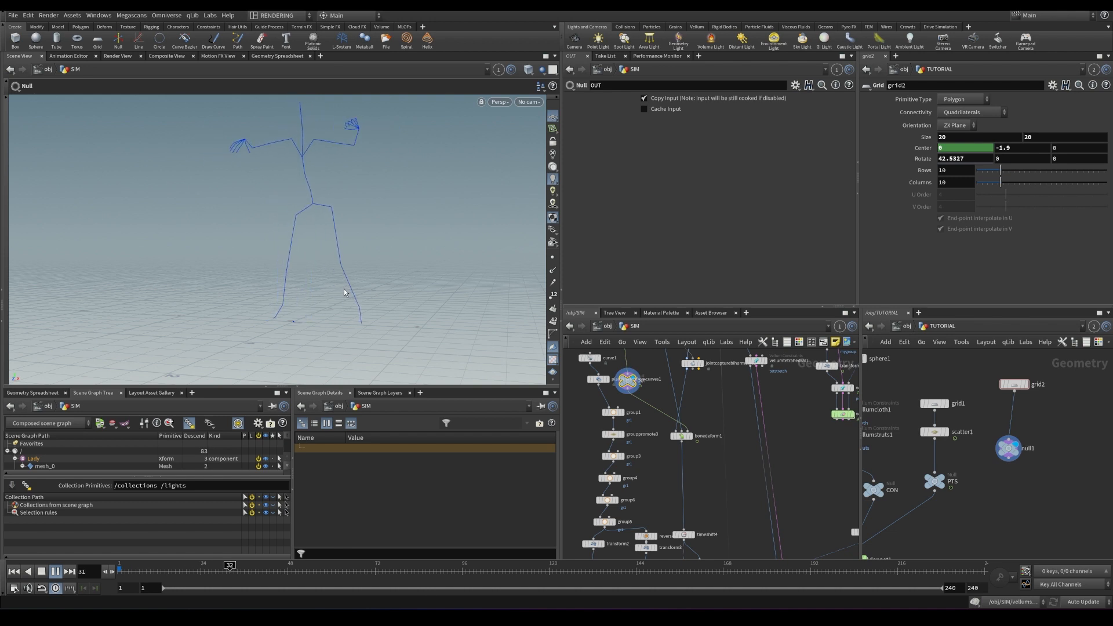
pyautogui.press('Up')
pyautogui.hotkey('ctrl', 'Up')
# - Go back inside vellumsolver1's forces network and play the character simulation, pausing it after the first frames
pyautogui.moveTo(756, 544); pyautogui.dragTo(713, 378, button='middle')
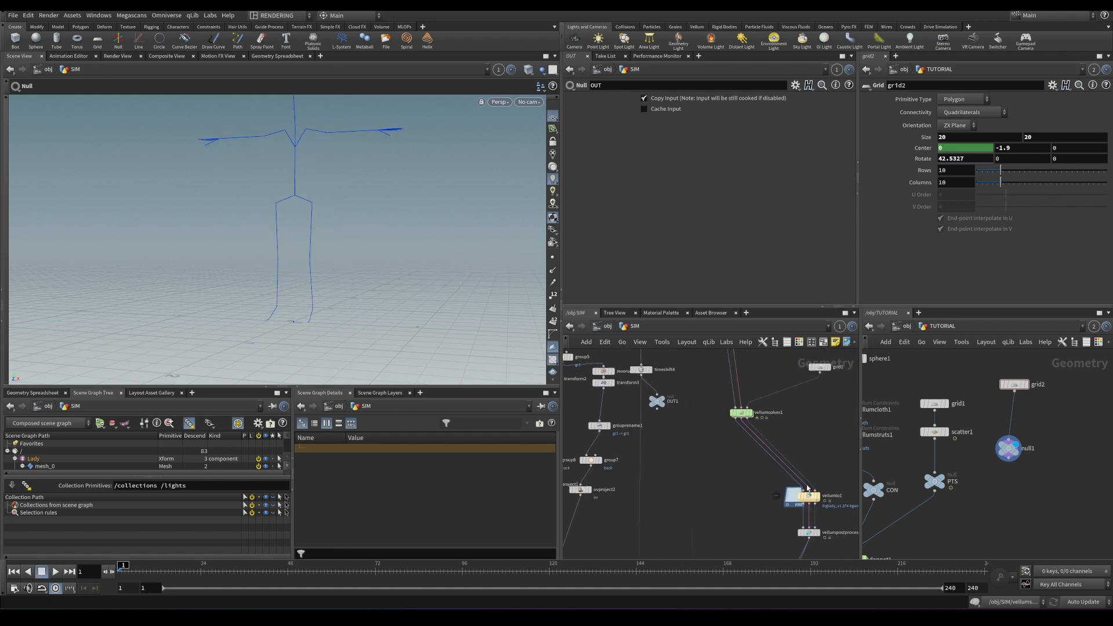
pyautogui.moveTo(759, 415); pyautogui.dragTo(754, 525, button='middle')
pyautogui.doubleClick(737, 522)
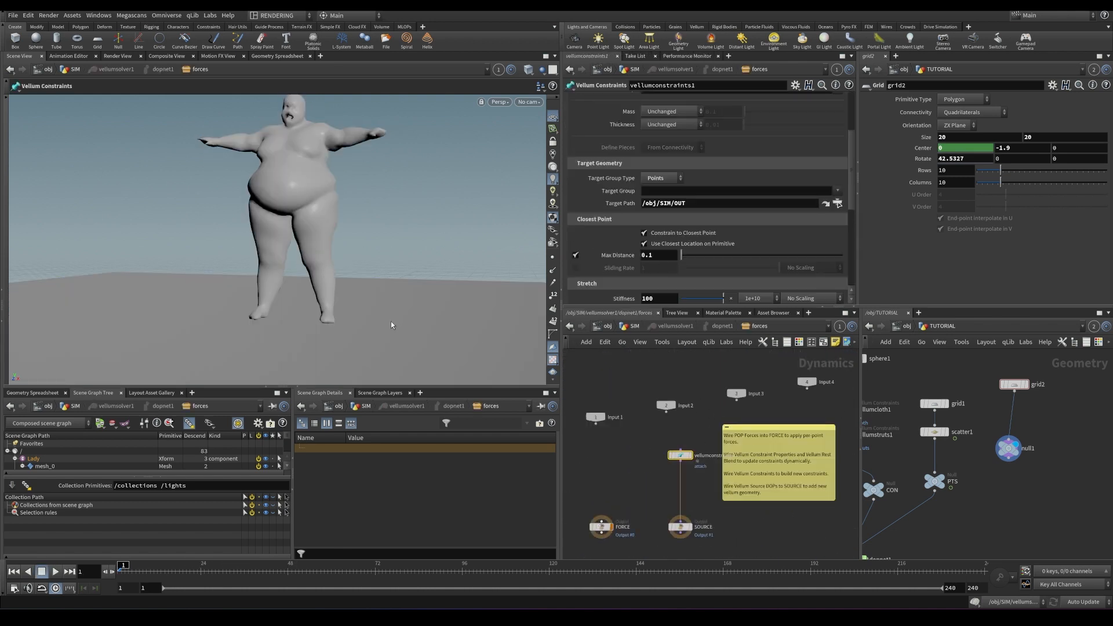
pyautogui.moveTo(394, 286); pyautogui.dragTo(347, 240, button='middle')
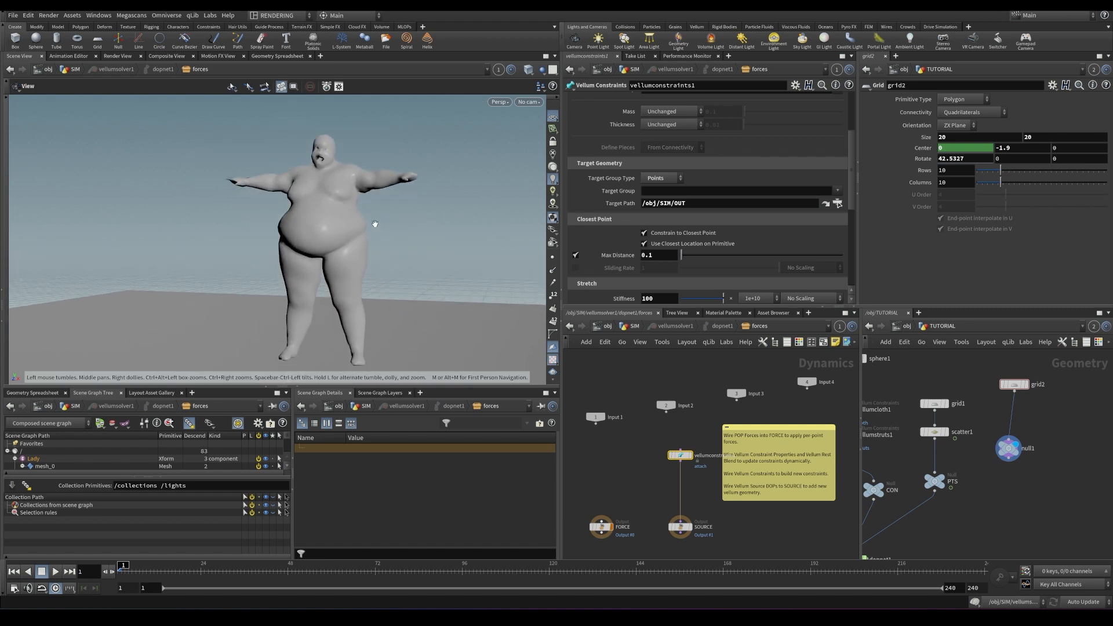
pyautogui.press('Return')
pyautogui.moveTo(363, 265)
pyautogui.keyDown('alt'); pyautogui.mouseDown()
pyautogui.moveTo(425, 270)
pyautogui.moveTo(368, 259)
pyautogui.moveTo(375, 249)
pyautogui.mouseUp(); pyautogui.keyUp('alt')
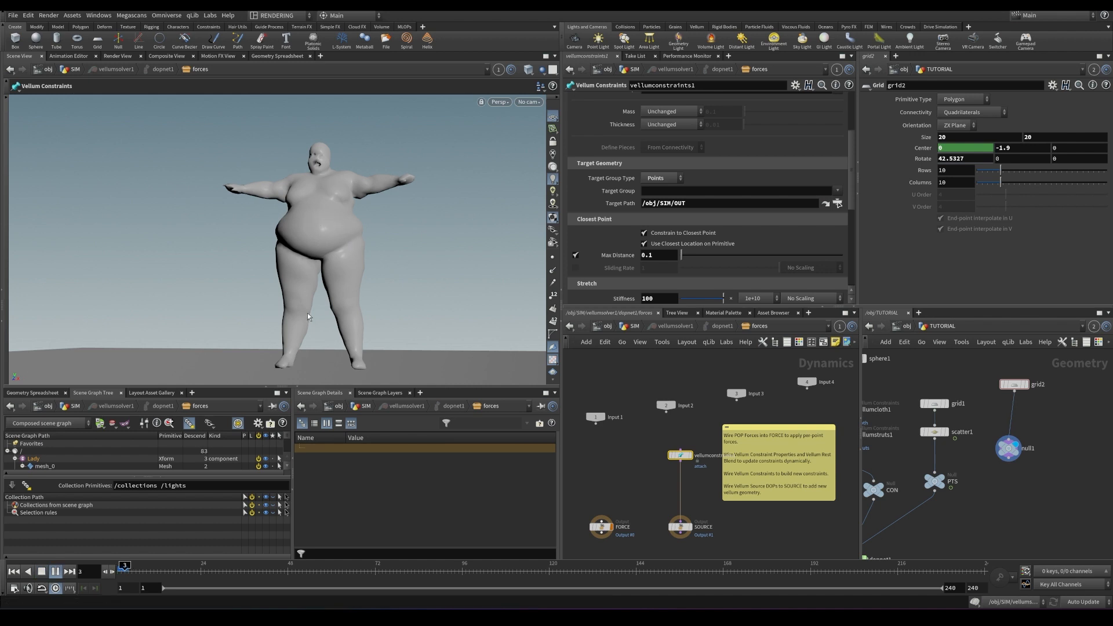
pyautogui.press('Up')
pyautogui.moveTo(332, 231)
pyautogui.keyDown('alt'); pyautogui.mouseDown()
pyautogui.moveTo(320, 249)
pyautogui.moveTo(349, 228)
pyautogui.mouseUp(); pyautogui.keyUp('alt')
pyautogui.press('Up')
pyautogui.press('Up')
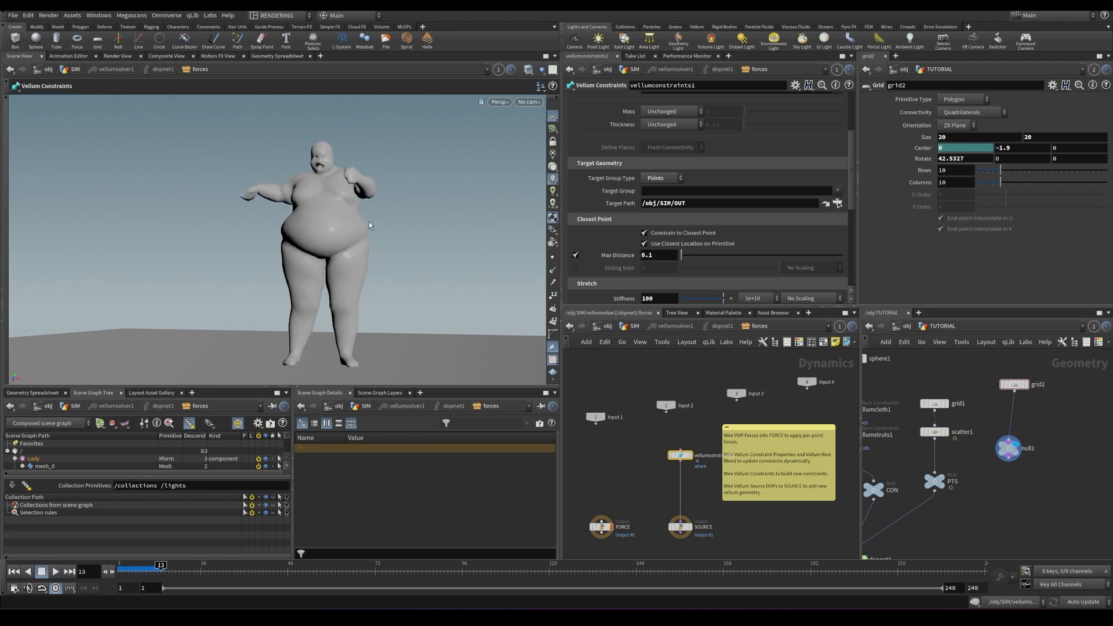
# - Examine the attach constraint's Stretch and Closest Point settings alongside the character's arms, continuing the simulation and returning to frame 20
pyautogui.scroll(-5, 851, 183)
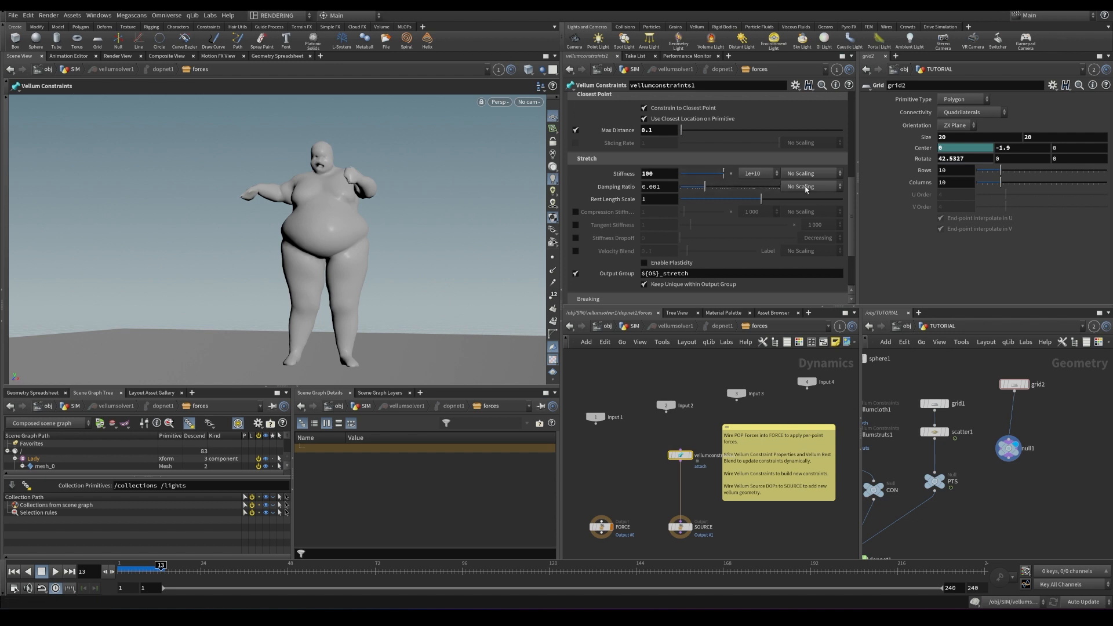
pyautogui.keyDown('alt'); pyautogui.scroll(5, 277, 194); pyautogui.keyUp('alt')
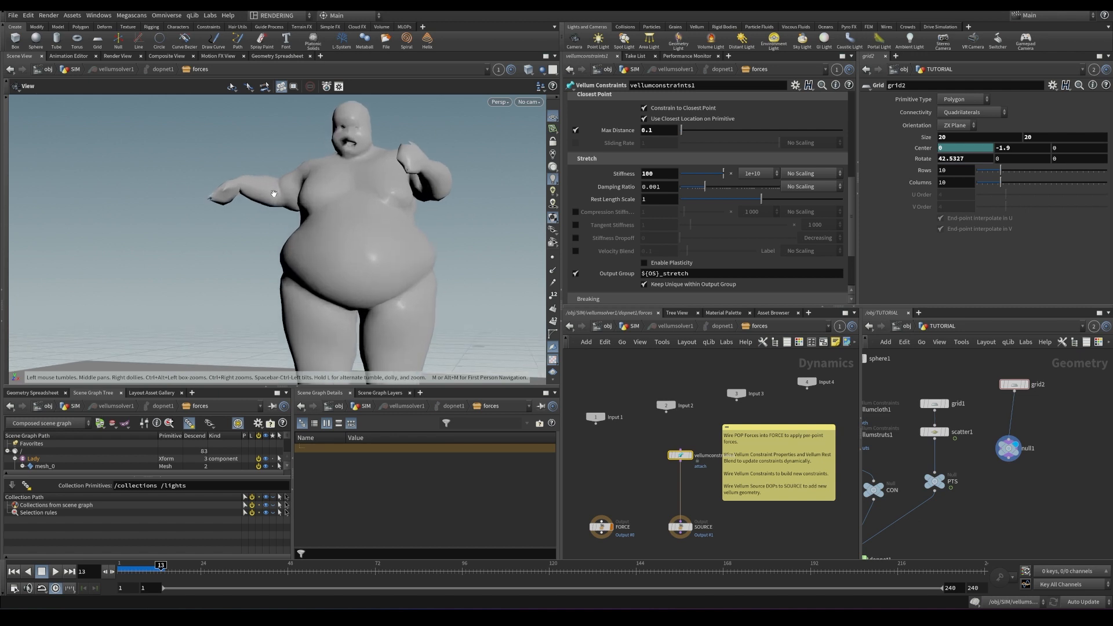
pyautogui.moveTo(491, 190); pyautogui.dragTo(376, 199)
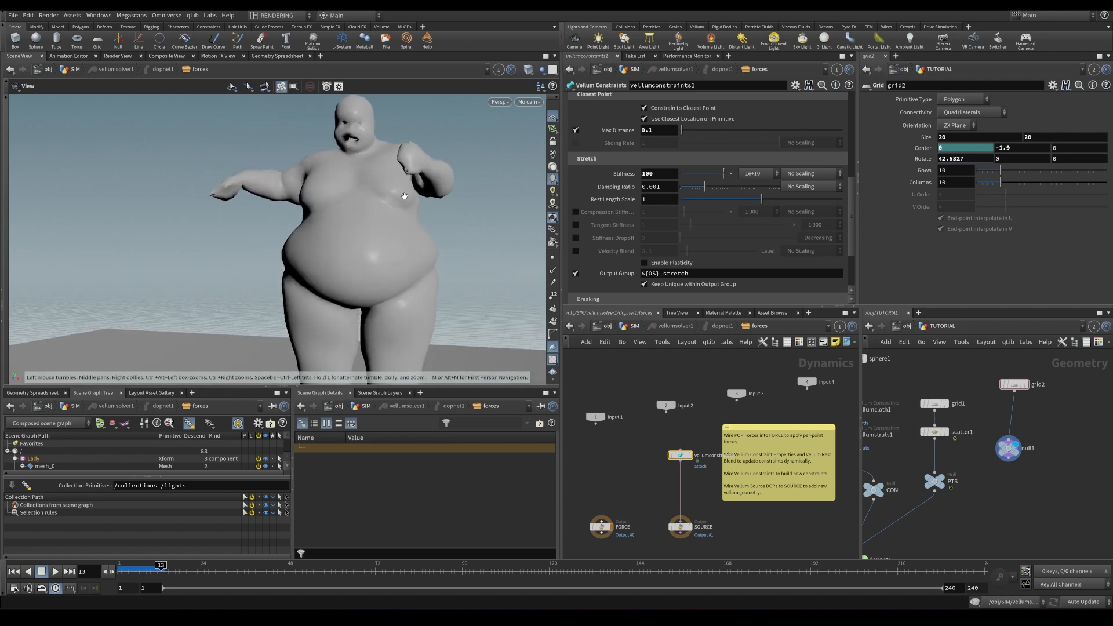
pyautogui.press('Return')
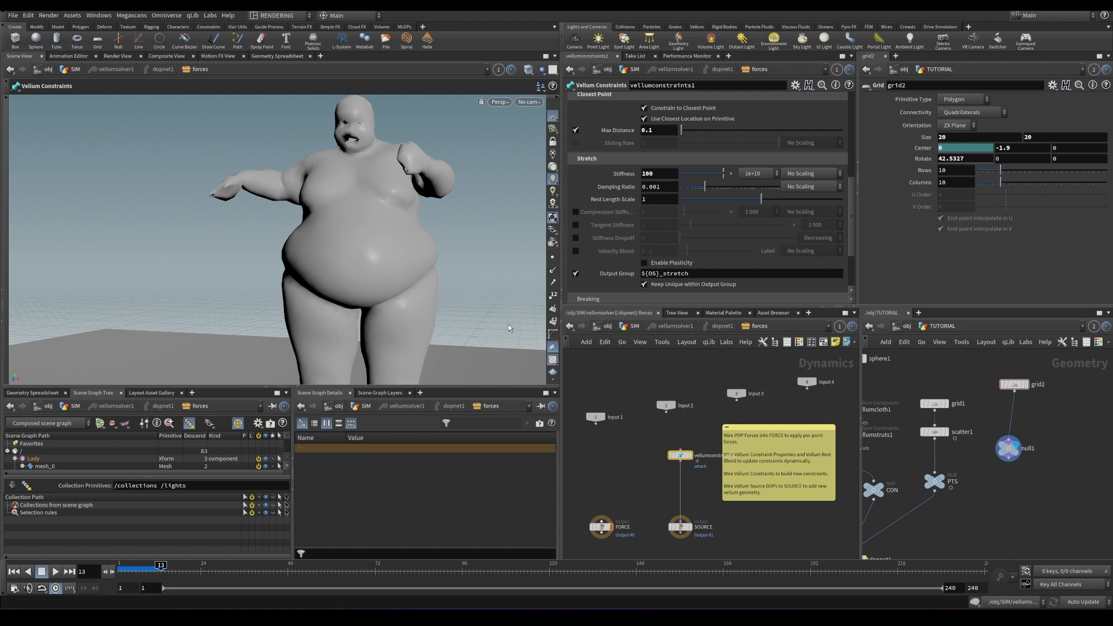
pyautogui.press('Up')
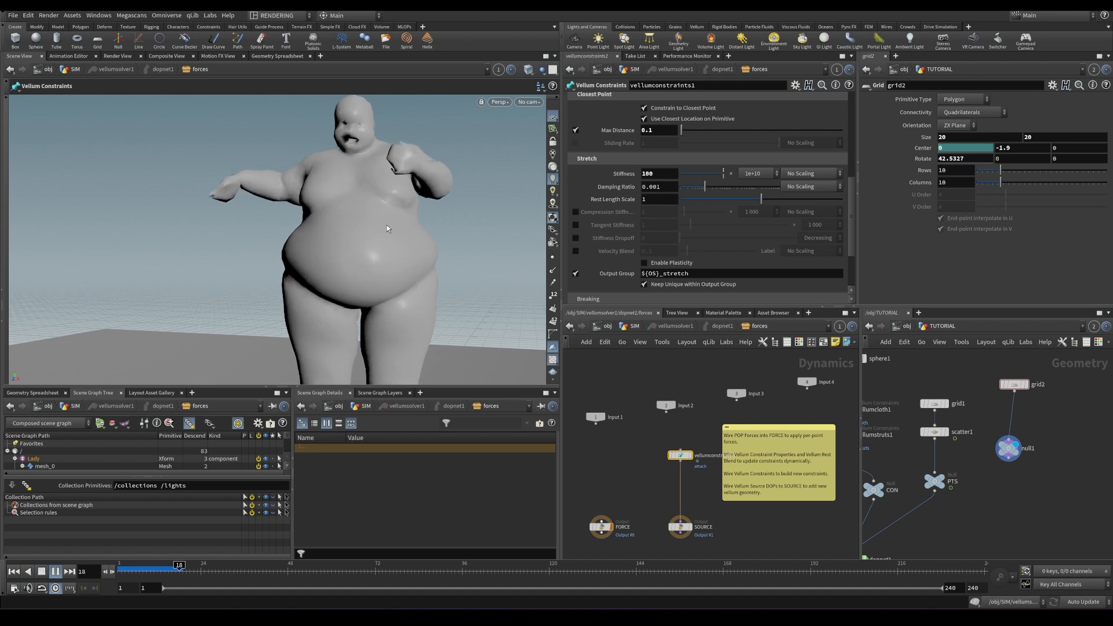
pyautogui.scroll(3, 812, 202)
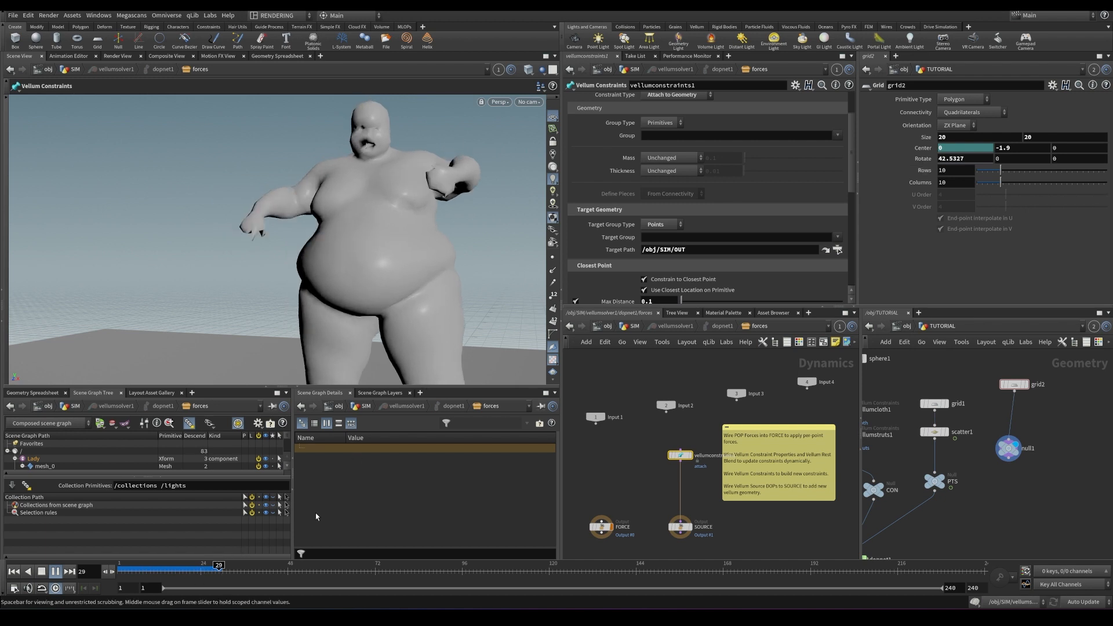
pyautogui.click(186, 571)
pyautogui.scroll(-3, 800, 244)
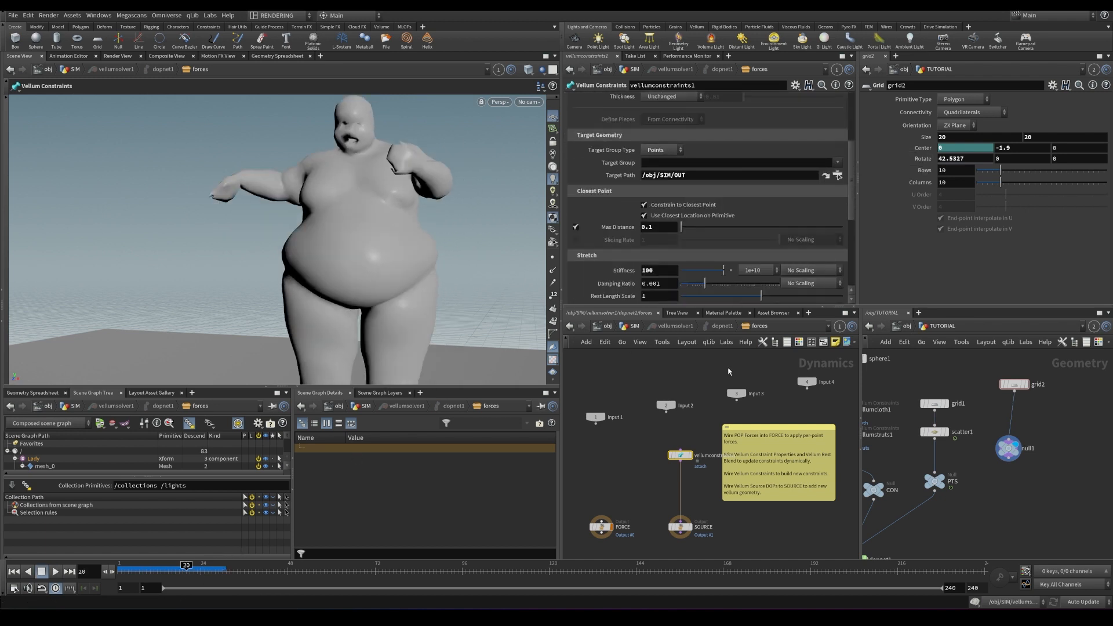
# - Save the scene, return to the SIM network at frame 1, and examine vellumtetrahedral1's Stretch settings
pyautogui.hotkey('ctrl', 's')
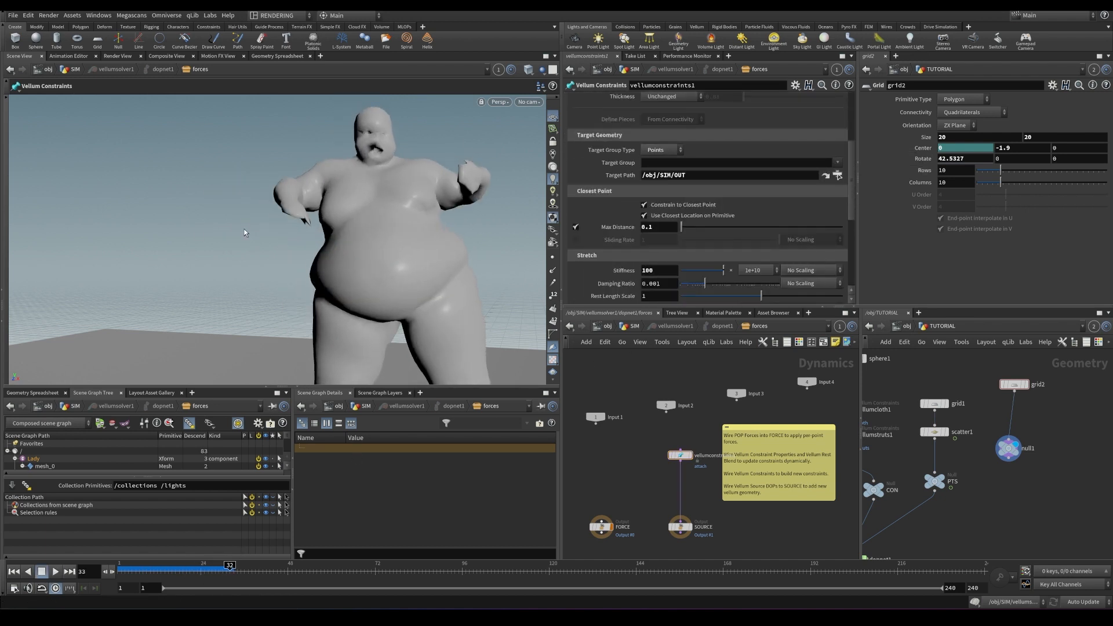
pyautogui.click(642, 330)
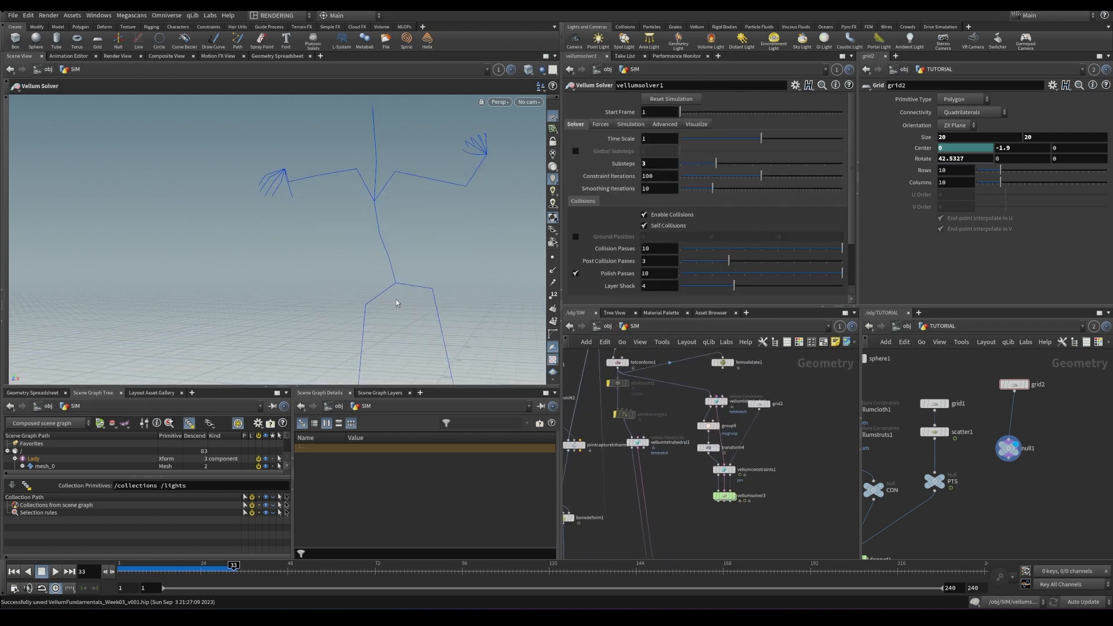
pyautogui.hotkey('ctrl', 'Up')
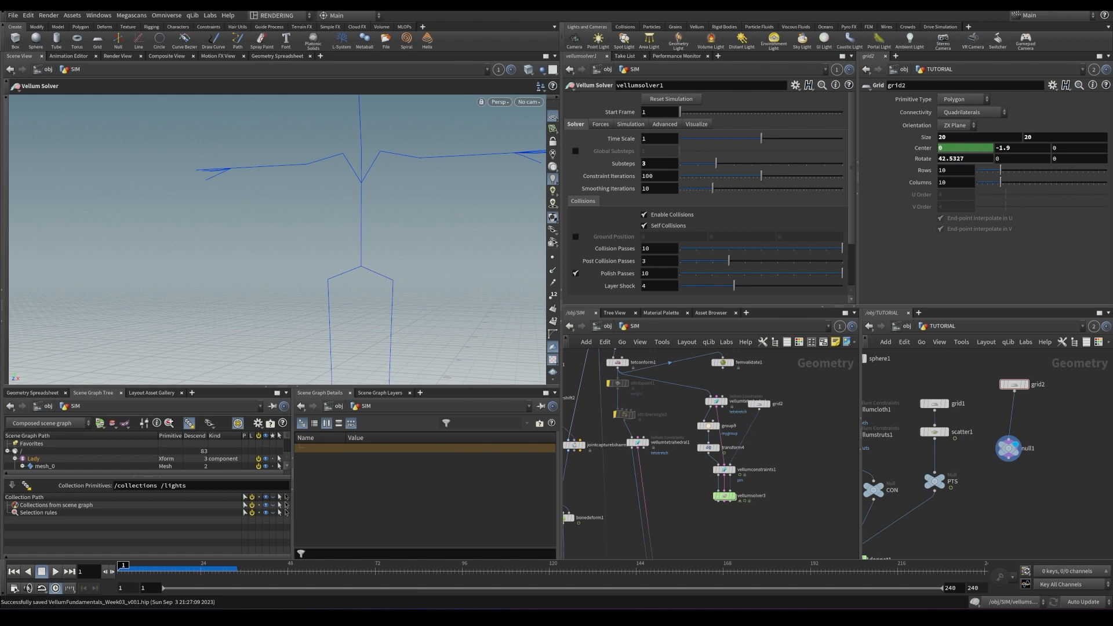
pyautogui.click(637, 443)
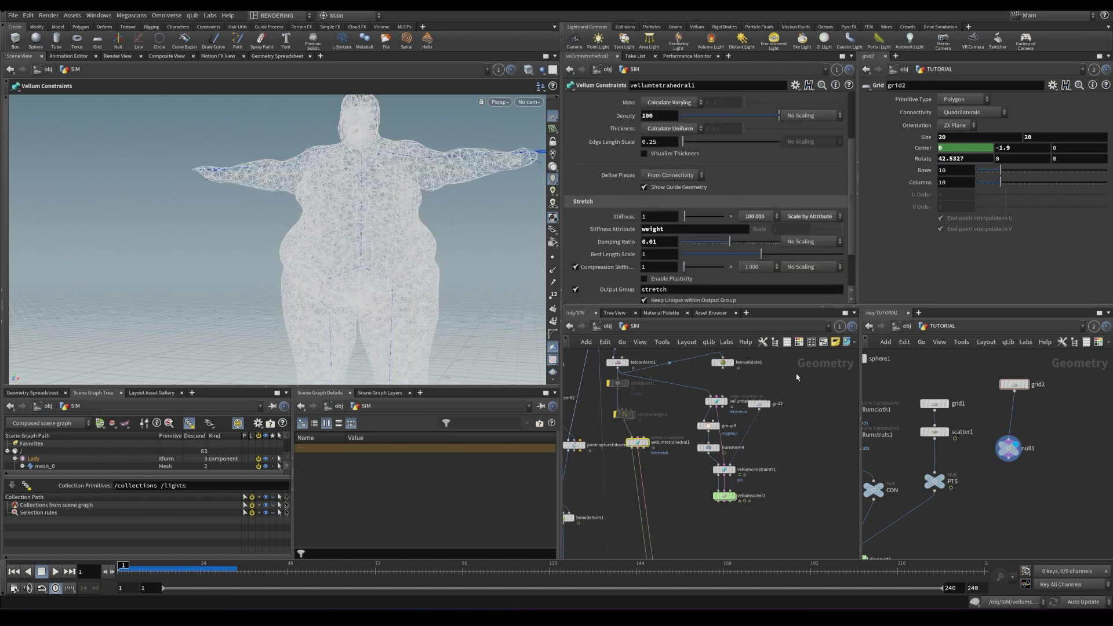
pyautogui.click(760, 403)
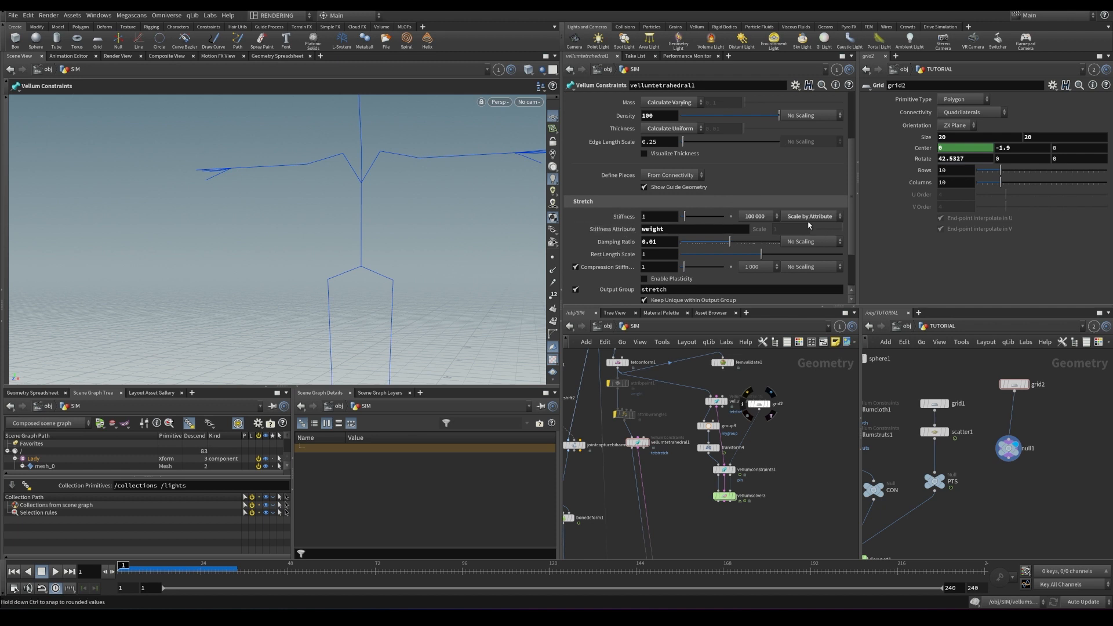
# - Take attribpaint1 and attribwrangle1 out of bypass, display attribpaint1's weight map on the body, and save the scene
pyautogui.moveTo(629, 399); pyautogui.dragTo(634, 438, button='middle')
pyautogui.click(613, 414)
pyautogui.click(619, 446)
pyautogui.moveTo(626, 424); pyautogui.dragTo(625, 432)
pyautogui.click(635, 421)
pyautogui.keyDown('alt'); pyautogui.moveTo(377, 226); pyautogui.dragTo(334, 161); pyautogui.keyUp('alt')
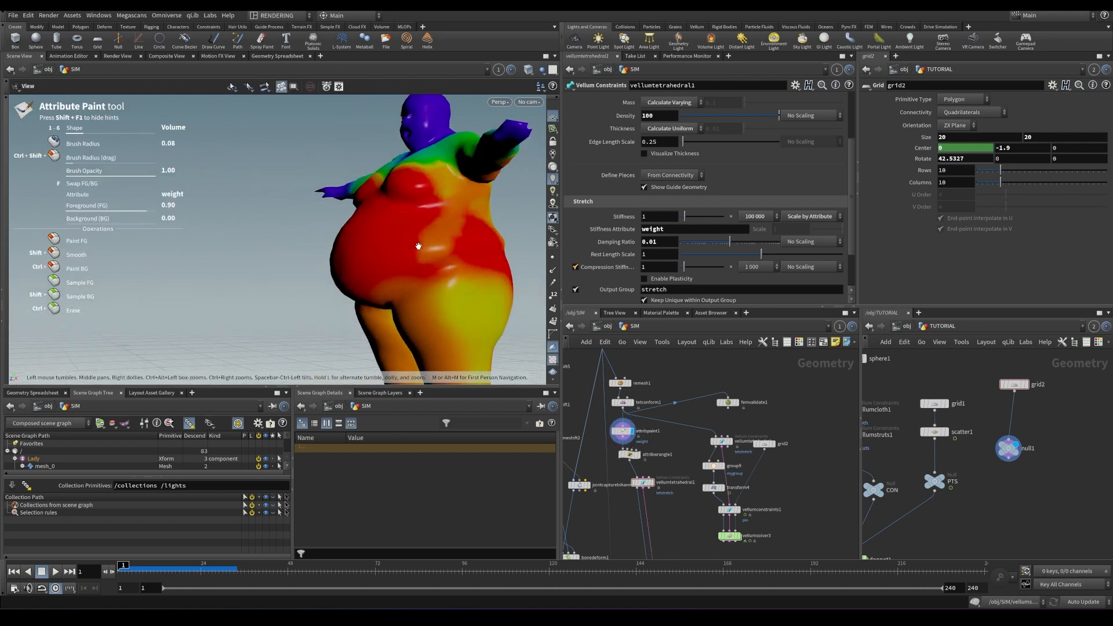
pyautogui.keyDown('alt'); pyautogui.moveTo(347, 228); pyautogui.dragTo(476, 234); pyautogui.keyUp('alt')
pyautogui.hotkey('ctrl', 's')
# - Add and display a second Attribute Paint node fed by tetconform1, and try a mask stroke on the belly, undoing it
pyautogui.press('Tab')
pyautogui.write('attrib pai')
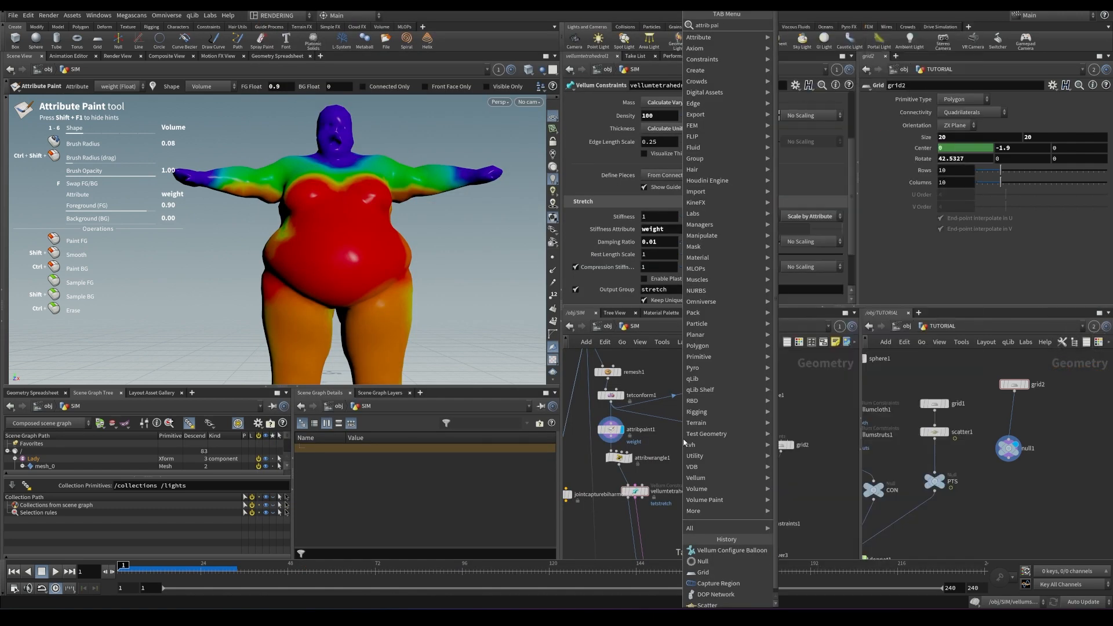
pyautogui.press('Return')
pyautogui.click(660, 452)
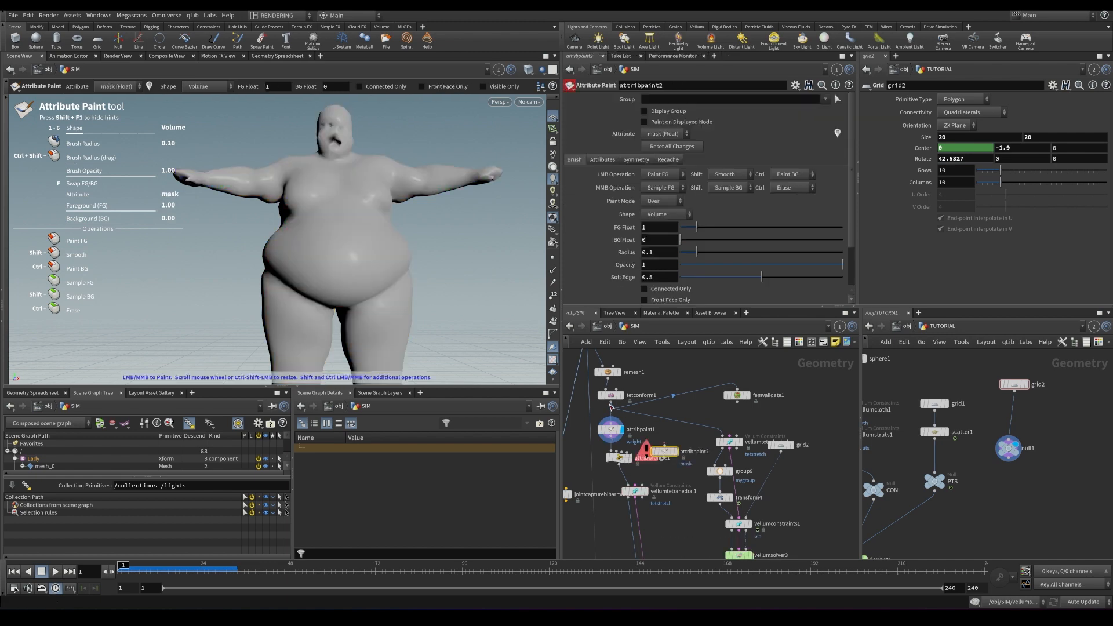
pyautogui.click(672, 451)
pyautogui.moveTo(348, 256)
pyautogui.mouseDown()
pyautogui.moveTo(342, 264)
pyautogui.moveTo(353, 266)
pyautogui.mouseUp()
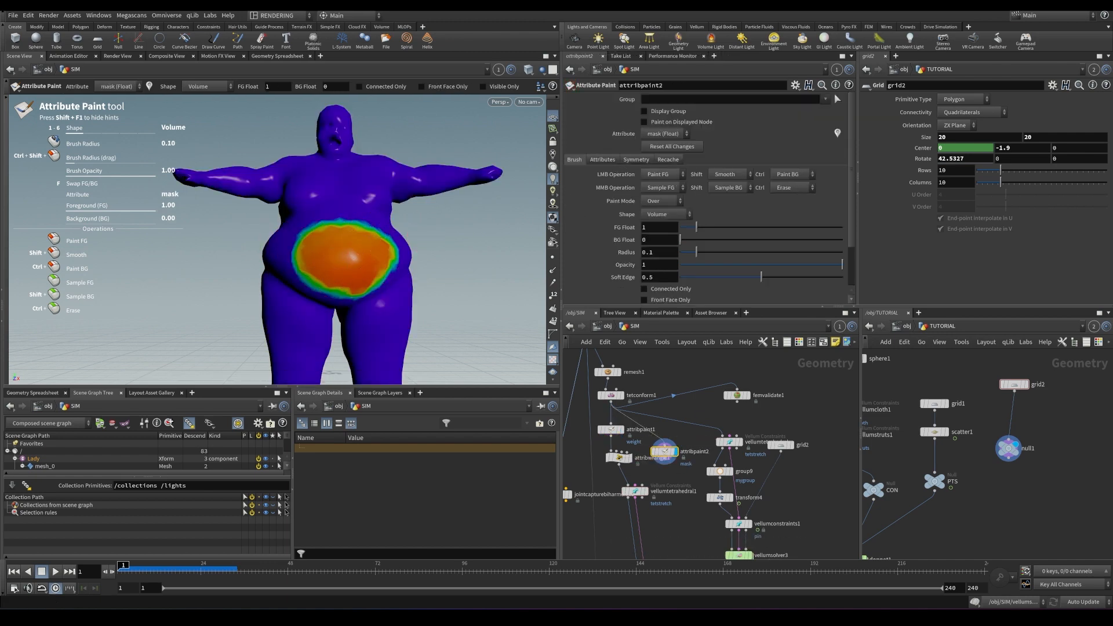
pyautogui.hotkey('ctrl', 'z')
# - Name the trial node's painted attribute weight and paint test strokes over the belly and chest, discarding the node
pyautogui.click(603, 160)
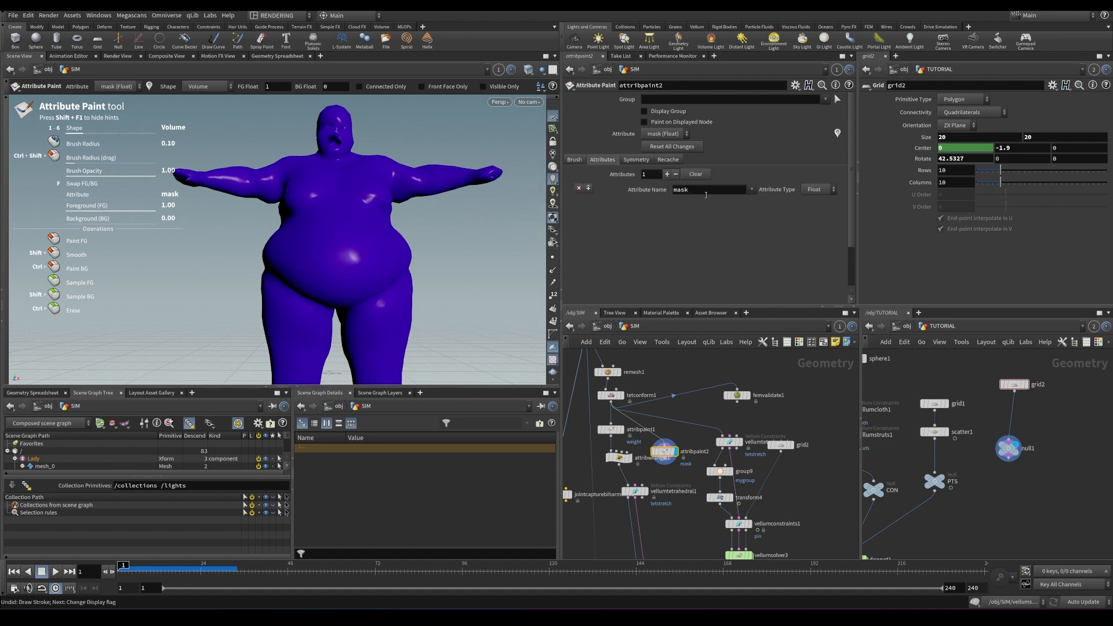
pyautogui.write('weight')
pyautogui.press('Return')
pyautogui.moveTo(323, 255)
pyautogui.mouseDown()
pyautogui.moveTo(361, 260)
pyautogui.moveTo(334, 199)
pyautogui.moveTo(357, 193)
pyautogui.moveTo(322, 184)
pyautogui.mouseUp()
pyautogui.moveTo(330, 187)
pyautogui.keyDown('alt'); pyautogui.mouseDown()
pyautogui.moveTo(278, 192)
pyautogui.moveTo(339, 196)
pyautogui.mouseUp(); pyautogui.keyUp('alt')
pyautogui.moveTo(382, 209)
pyautogui.mouseDown()
pyautogui.moveTo(413, 249)
pyautogui.moveTo(402, 274)
pyautogui.mouseUp()
pyautogui.keyDown('alt'); pyautogui.moveTo(359, 259); pyautogui.dragTo(414, 252); pyautogui.keyUp('alt')
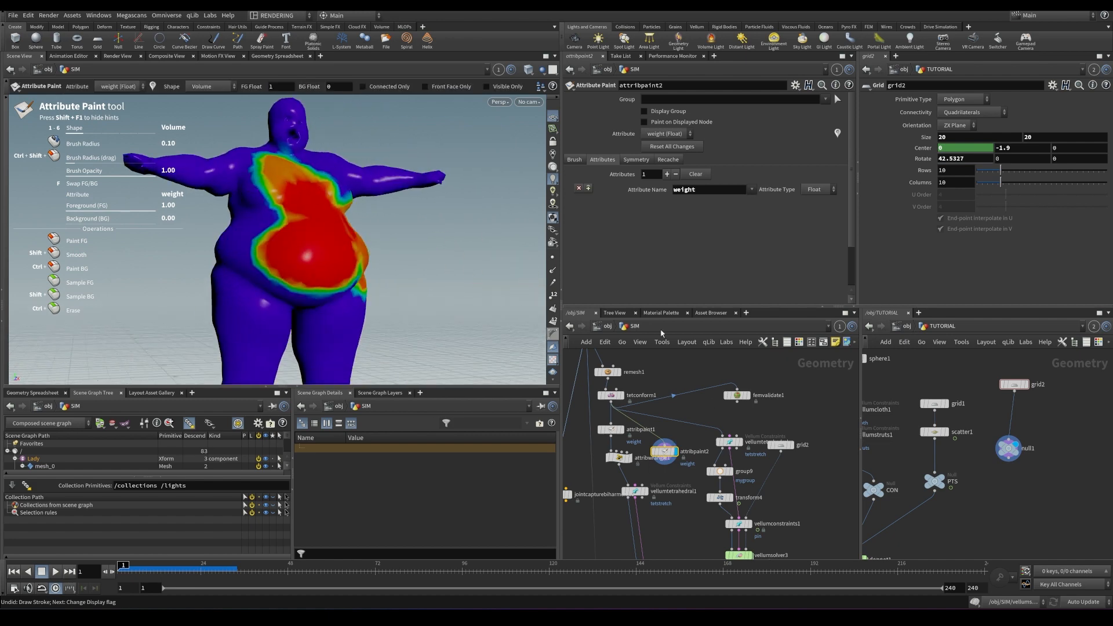
pyautogui.press('Delete')
# - Display attribpaint1 and inspect its painted weight distribution around the whole body
pyautogui.click(622, 430)
pyautogui.click(611, 429)
pyautogui.moveTo(313, 271)
pyautogui.keyDown('alt'); pyautogui.mouseDown()
pyautogui.moveTo(348, 289)
pyautogui.moveTo(280, 241)
pyautogui.moveTo(315, 219)
pyautogui.moveTo(289, 220)
pyautogui.moveTo(300, 233)
pyautogui.mouseUp(); pyautogui.keyUp('alt')
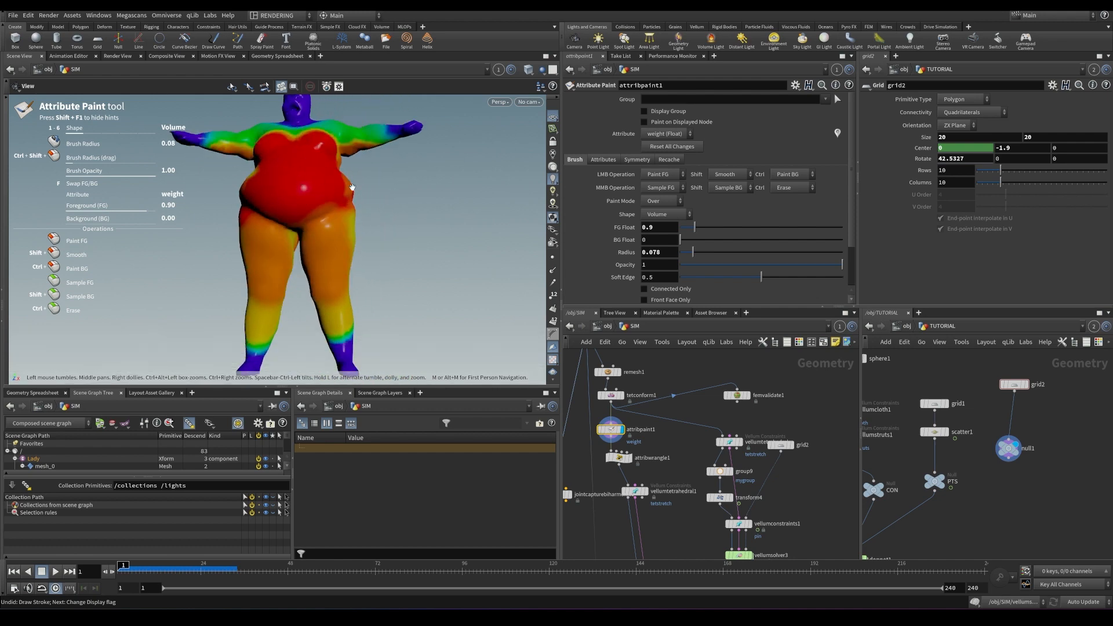
pyautogui.keyDown('alt'); pyautogui.moveTo(372, 198); pyautogui.dragTo(285, 168); pyautogui.keyUp('alt')
pyautogui.moveTo(332, 274)
pyautogui.keyDown('alt'); pyautogui.mouseDown()
pyautogui.moveTo(329, 213)
pyautogui.moveTo(262, 198)
pyautogui.moveTo(251, 220)
pyautogui.moveTo(272, 301)
pyautogui.moveTo(281, 290)
pyautogui.moveTo(261, 300)
pyautogui.moveTo(406, 273)
pyautogui.moveTo(365, 266)
pyautogui.moveTo(268, 205)
pyautogui.moveTo(394, 249)
pyautogui.mouseUp(); pyautogui.keyUp('alt')
# - Display attribwrangle1, examine the expression that remaps the painted weight, and save the scene
pyautogui.click(631, 458)
pyautogui.click(618, 458)
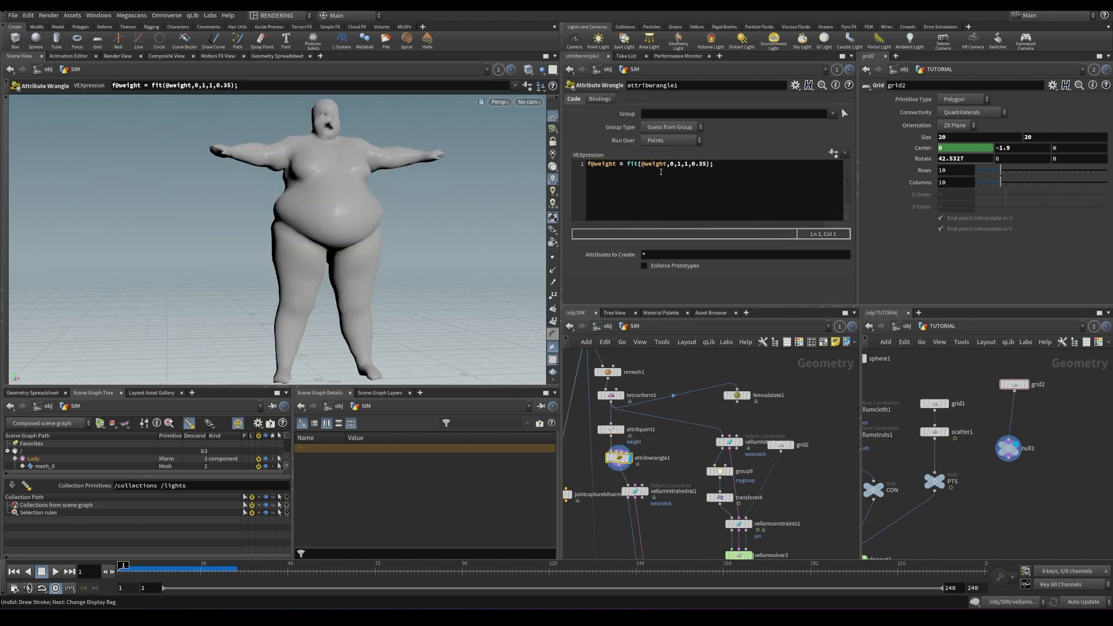
pyautogui.click(611, 428)
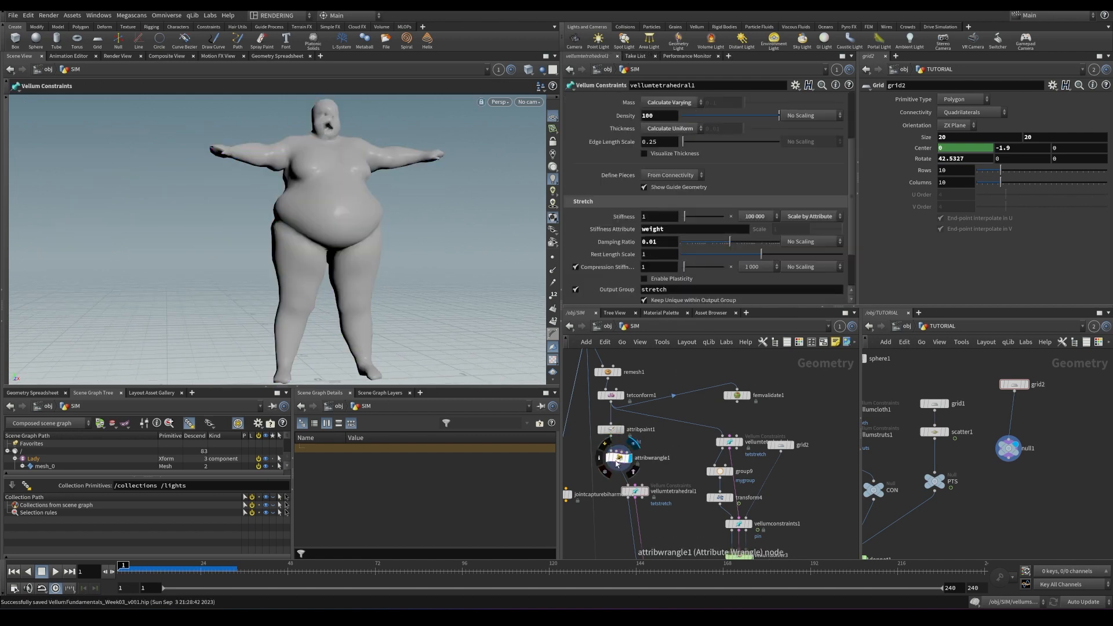
pyautogui.click(617, 457)
pyautogui.hotkey('ctrl', 's')
# - Compare attribpaint1's weight map with vellumtetrahedral1's attribute-scaled stretch stiffness, displaying each node in turn
pyautogui.click(619, 431)
pyautogui.click(608, 430)
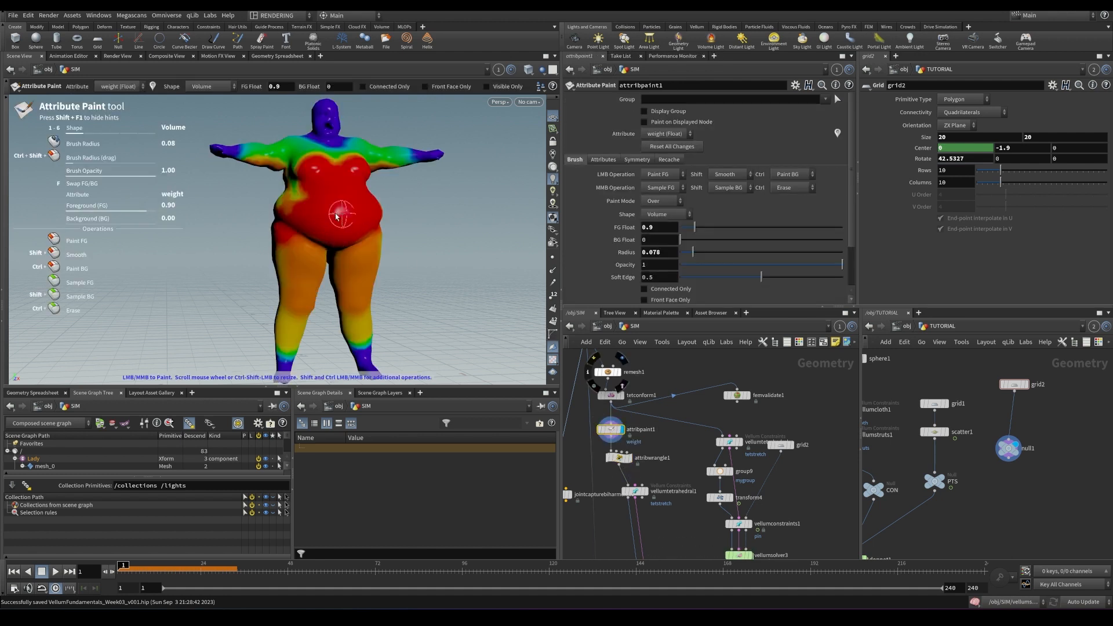
pyautogui.press('Return')
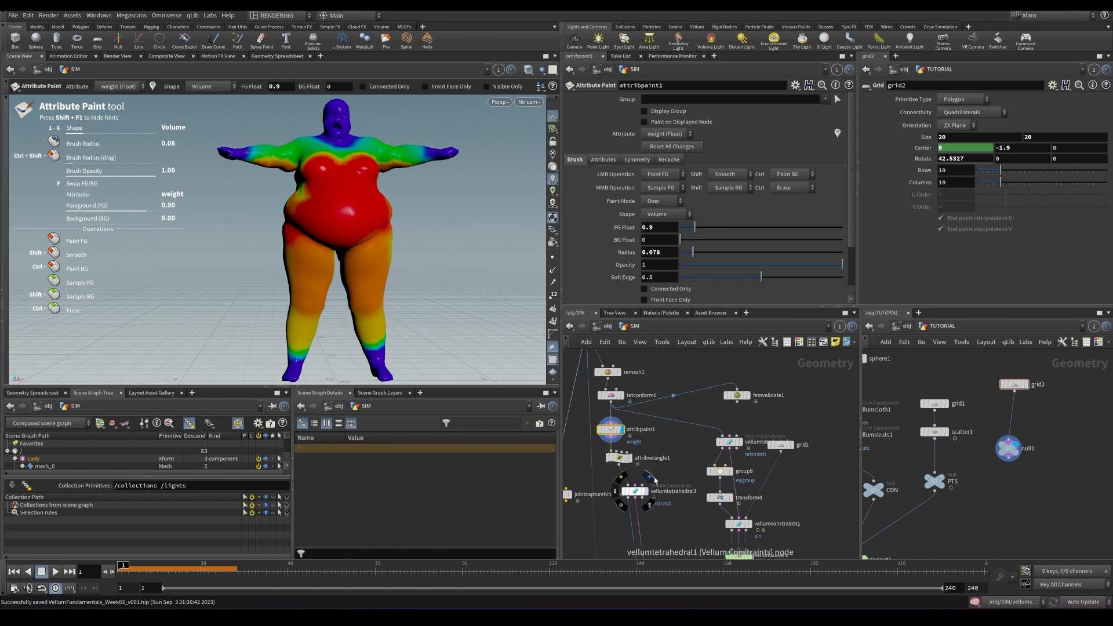
pyautogui.click(646, 491)
pyautogui.click(635, 491)
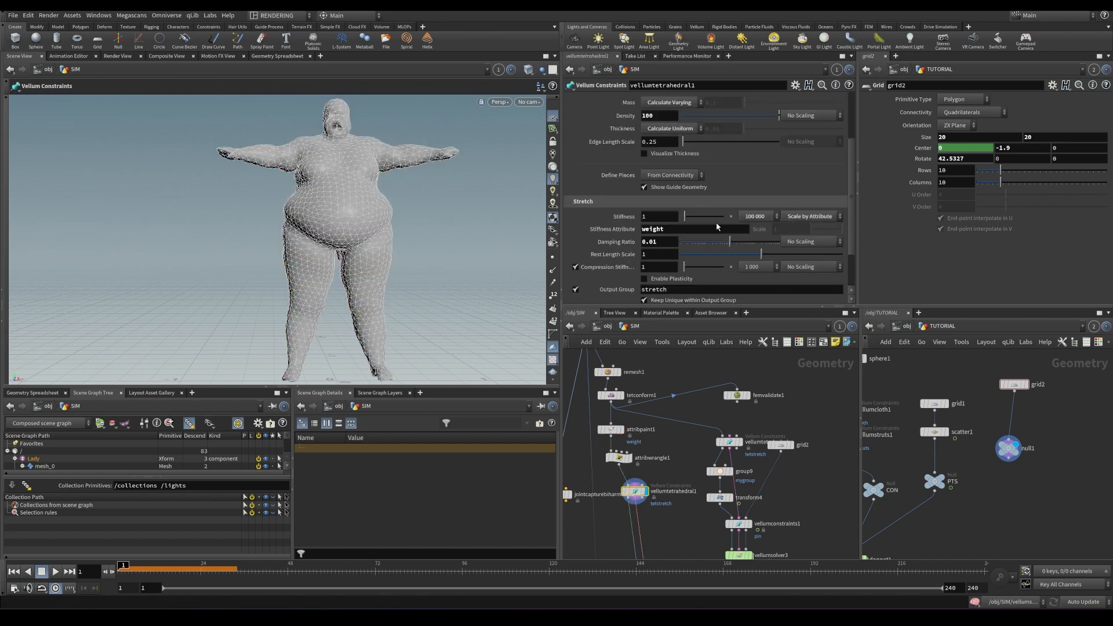
# - Look up the fit VEX function's help from attribwrangle1's expression and put the help window away after reading its arguments
pyautogui.click(617, 458)
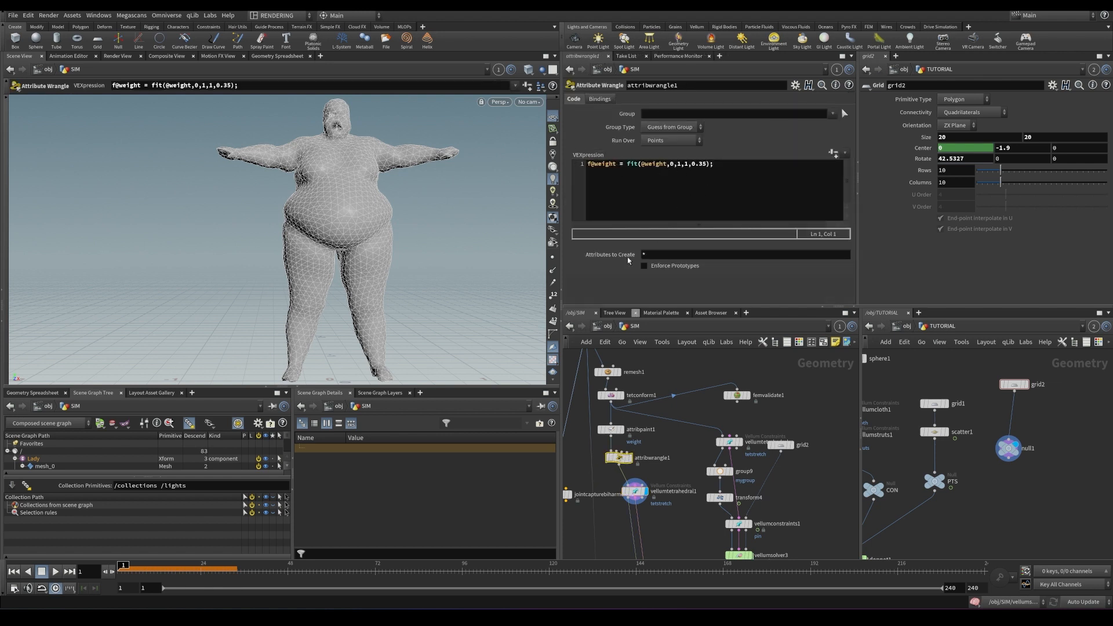
pyautogui.click(638, 165)
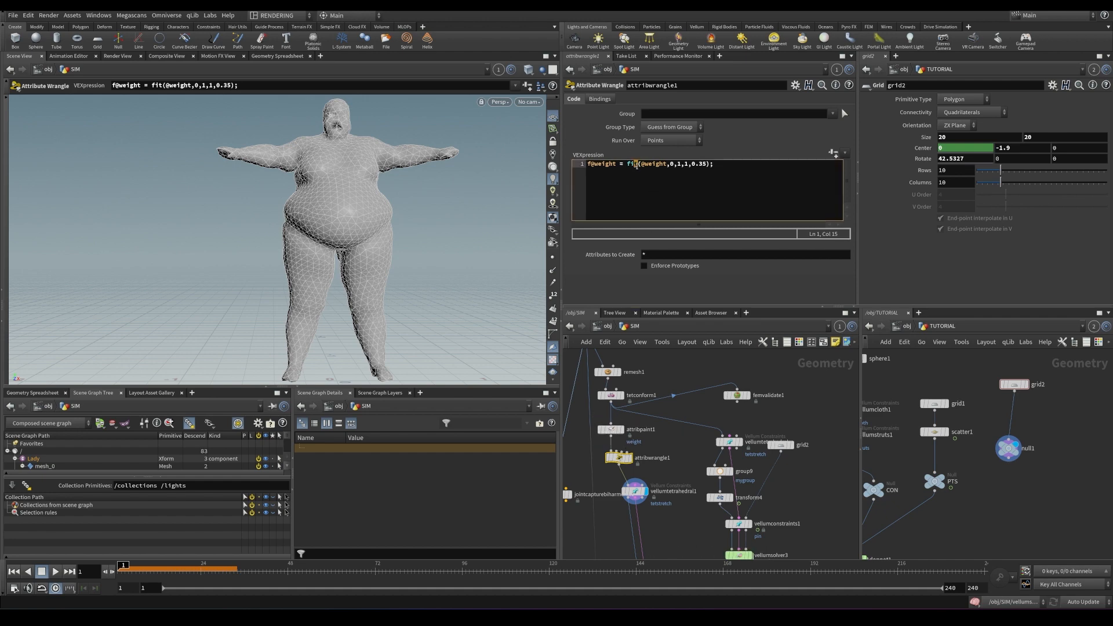
pyautogui.press('F1')
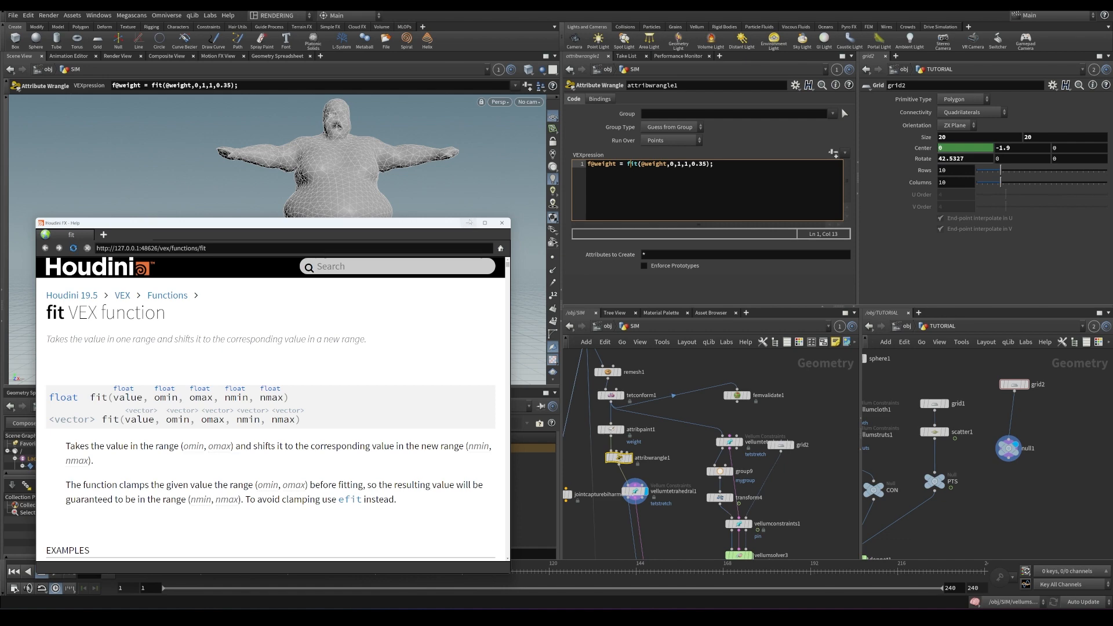
pyautogui.click(468, 225)
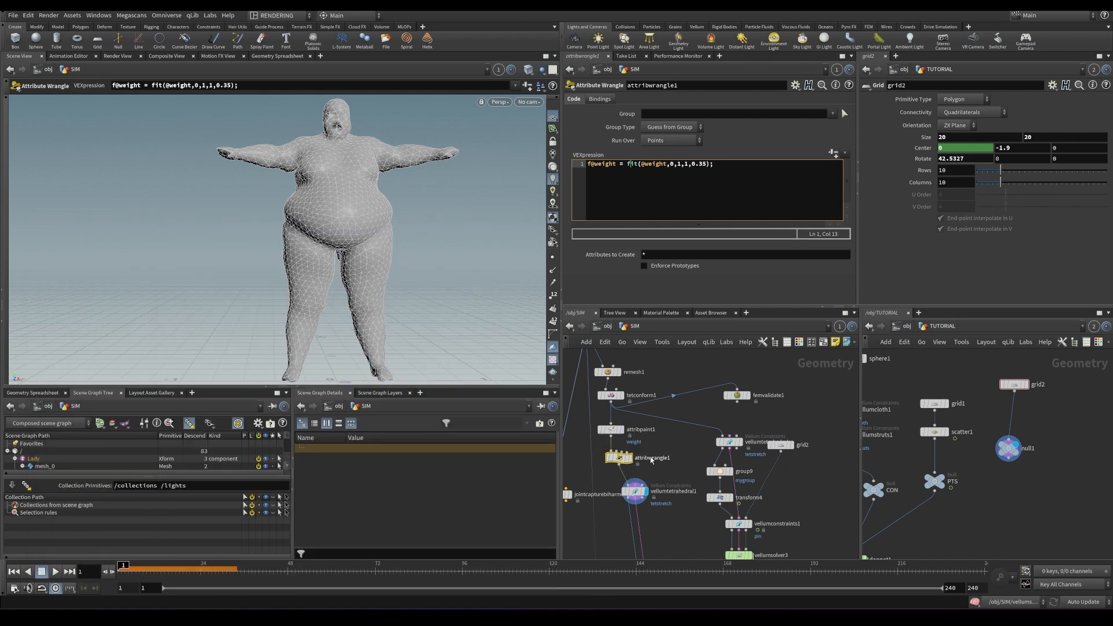
# - Review the multiplier choices for vellumtetrahedral1's stretch stiffness without changing it, and save the scene
pyautogui.click(636, 491)
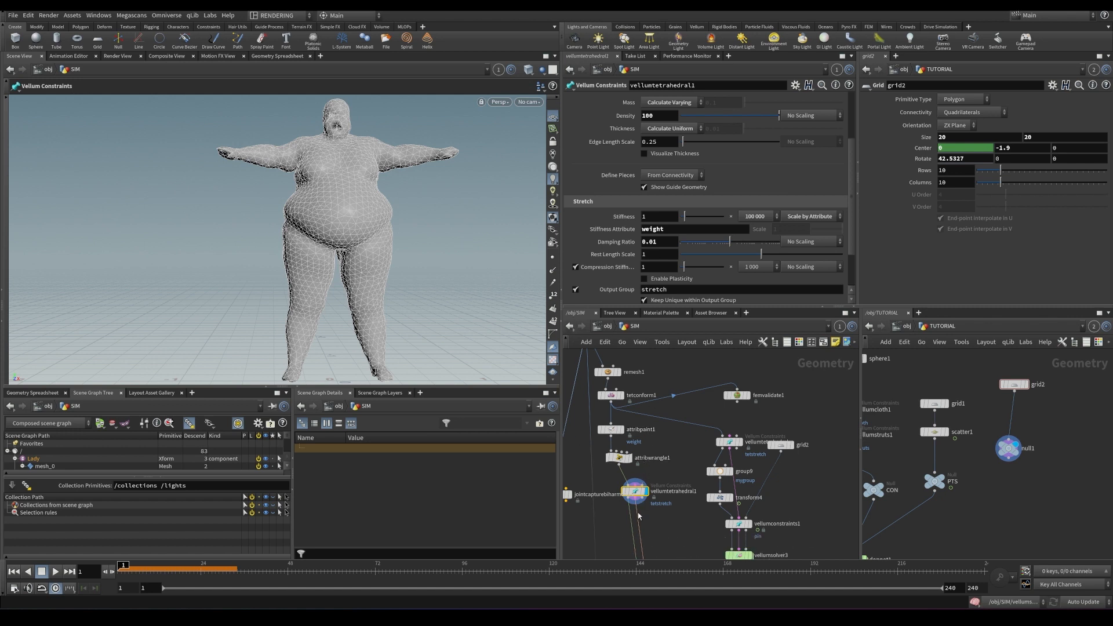
pyautogui.click(764, 218)
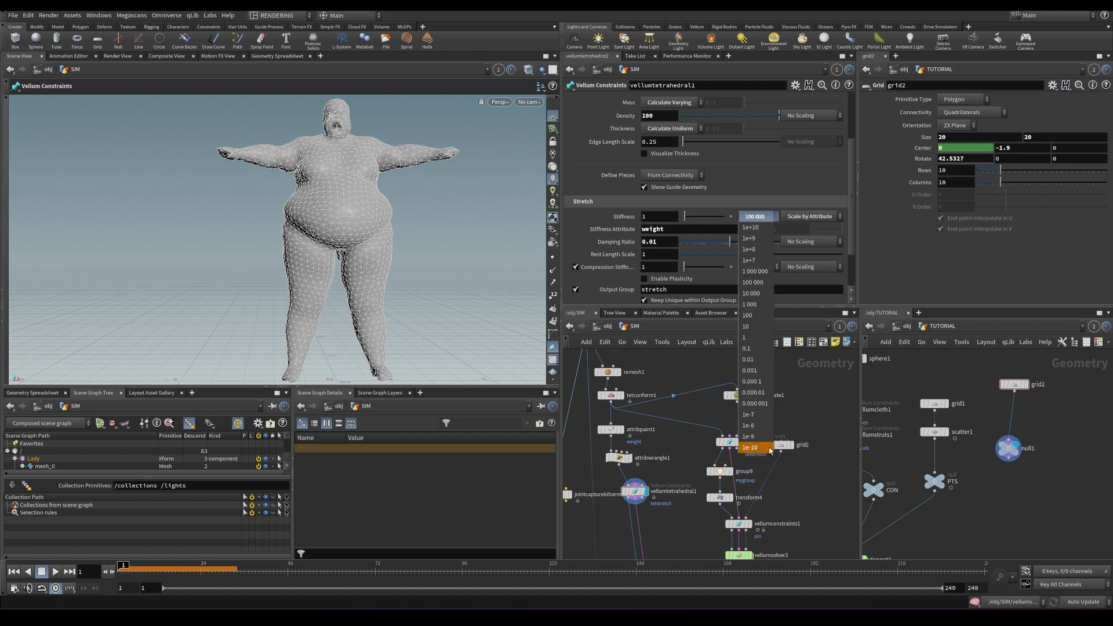
pyautogui.click(688, 412)
pyautogui.hotkey('ctrl', 's')
# - Display the character's vellumsolver1 and play the simulation for roughly 15 frames
pyautogui.moveTo(663, 555); pyautogui.dragTo(651, 400, button='middle')
pyautogui.scroll(-4, 655, 447)
pyautogui.moveTo(662, 531); pyautogui.dragTo(659, 475, button='middle')
pyautogui.click(650, 454)
pyautogui.click(640, 458)
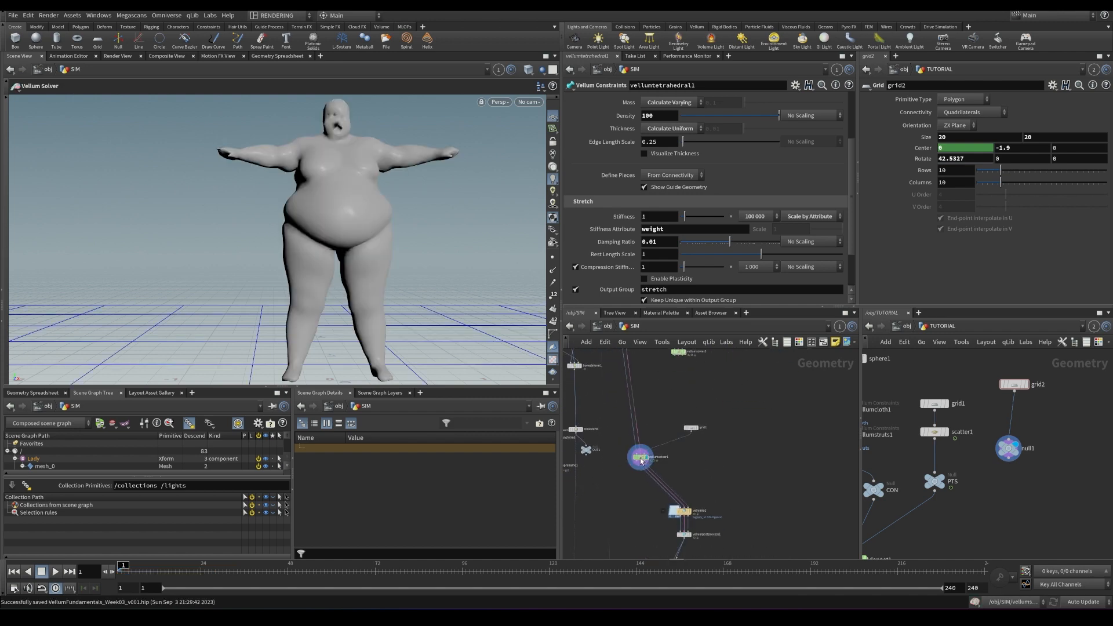
pyautogui.press('Up')
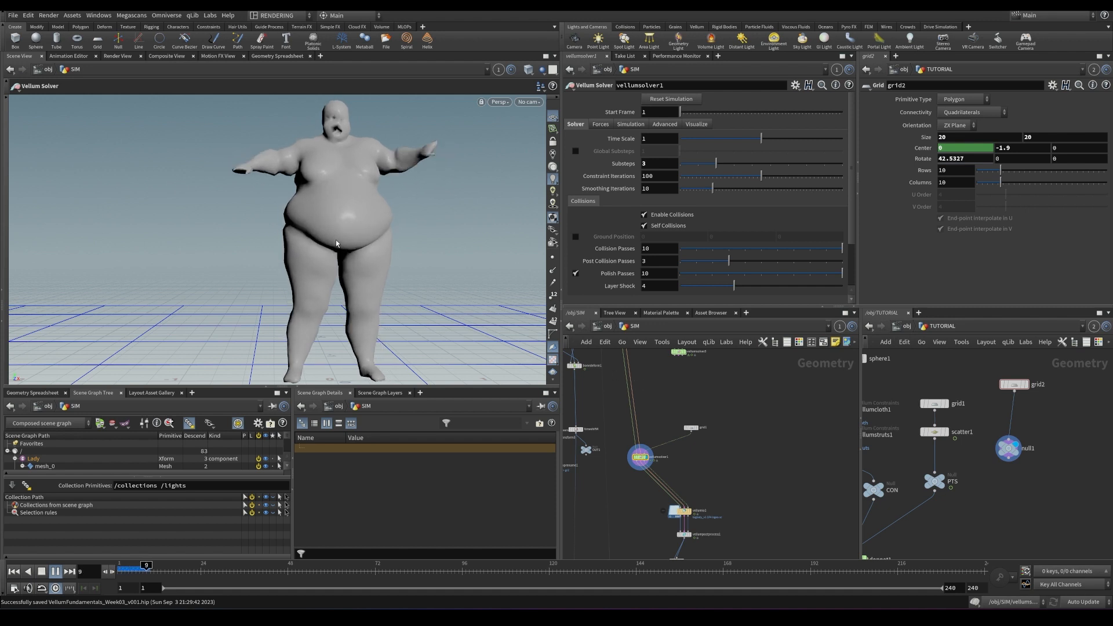
pyautogui.press('Up')
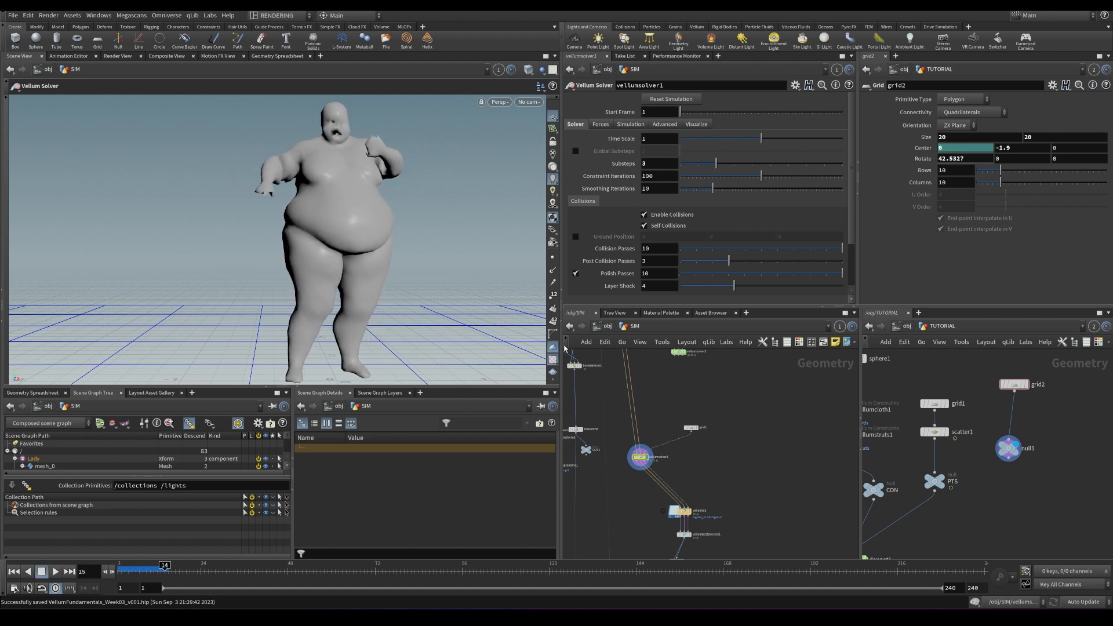
# - Rewind to frame 1 and change the last value of attribwrangle1's fit expression to 0.01
pyautogui.hotkey('ctrl', 'Up')
pyautogui.moveTo(637, 364); pyautogui.dragTo(650, 529, button='middle')
pyautogui.click(624, 467)
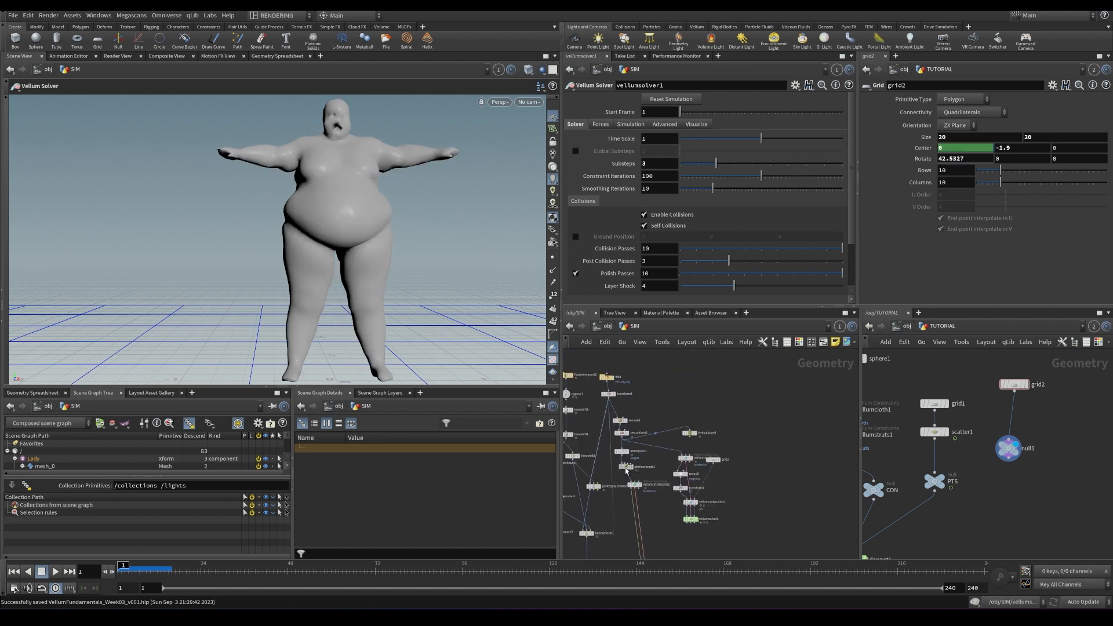
pyautogui.click(725, 167)
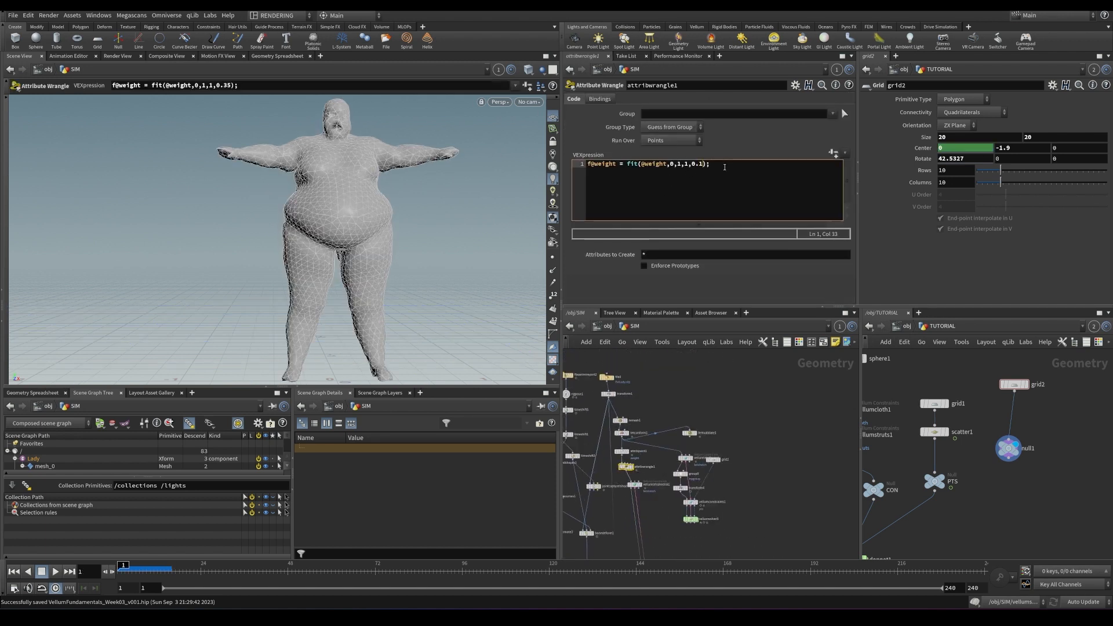
pyautogui.hotkey('ctrl', 'Return')
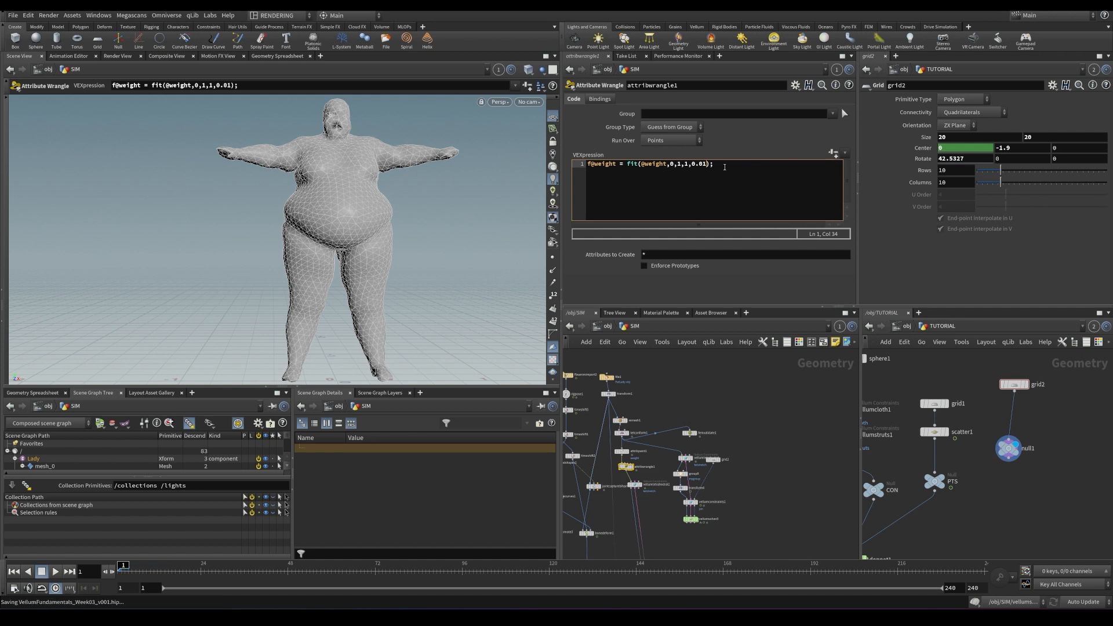
# - Play the simulation with the softer belly weight past frame 18, and rewind to the start
pyautogui.press('Up')
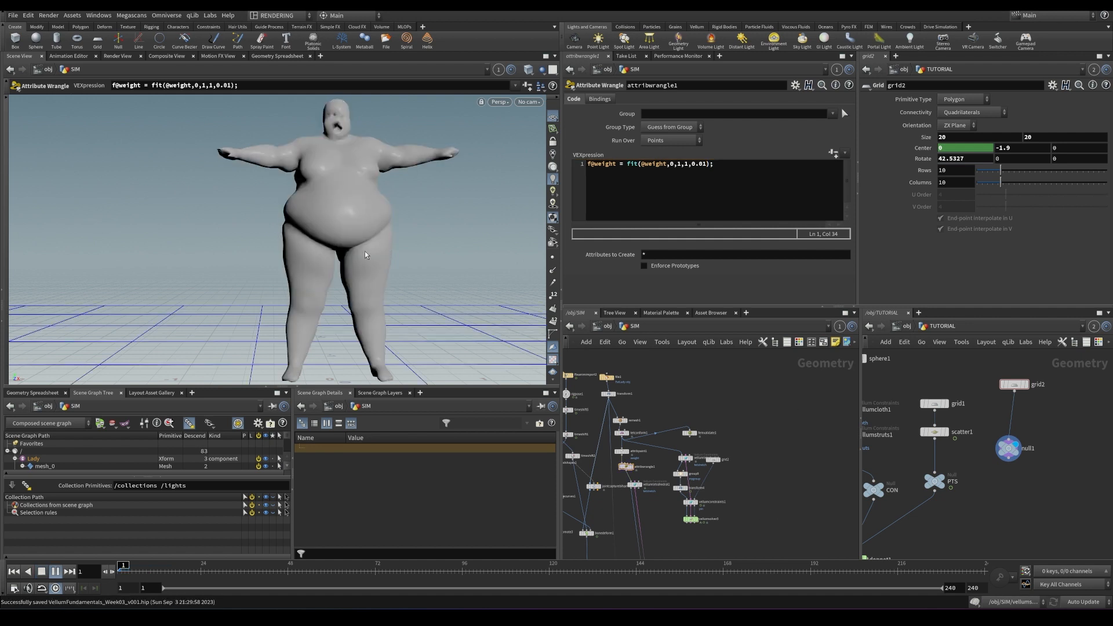
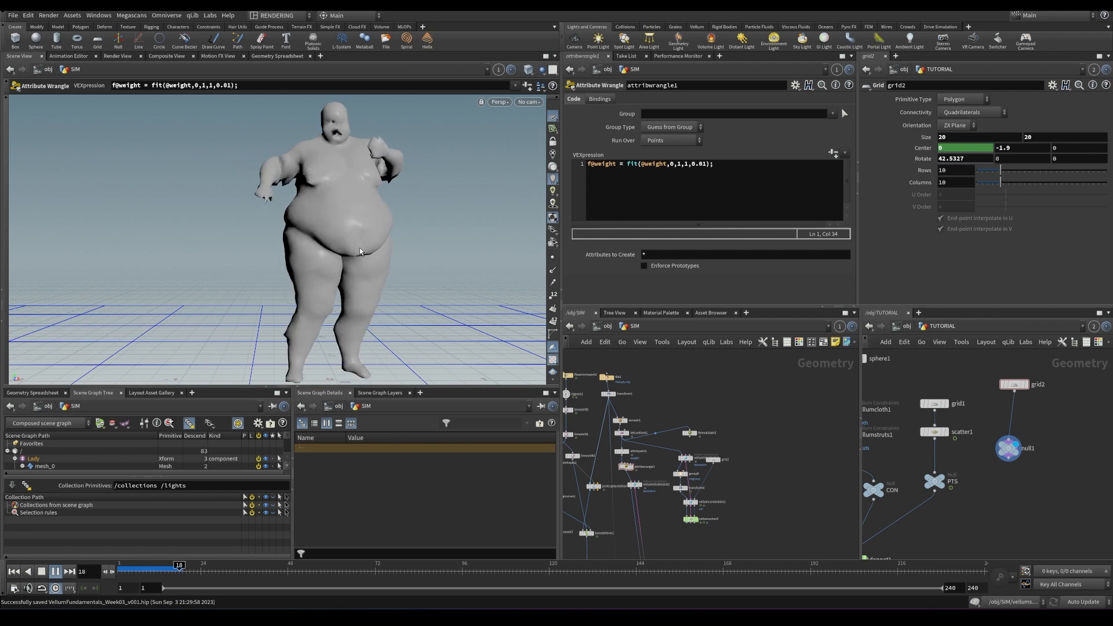
pyautogui.press('Up')
pyautogui.hotkey('ctrl', 'Up')
# - Undo the value change in attribwrangle1's fit expression
pyautogui.hotkey('ctrl', 'z')
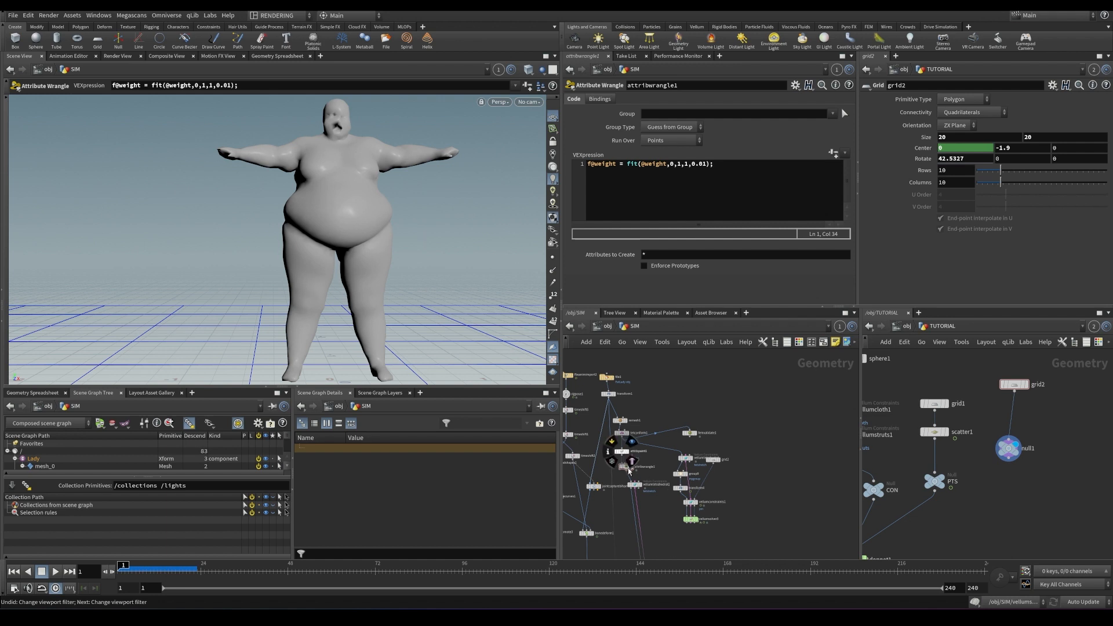
pyautogui.hotkey('ctrl', 'z')
pyautogui.hotkey('ctrl', 'z')
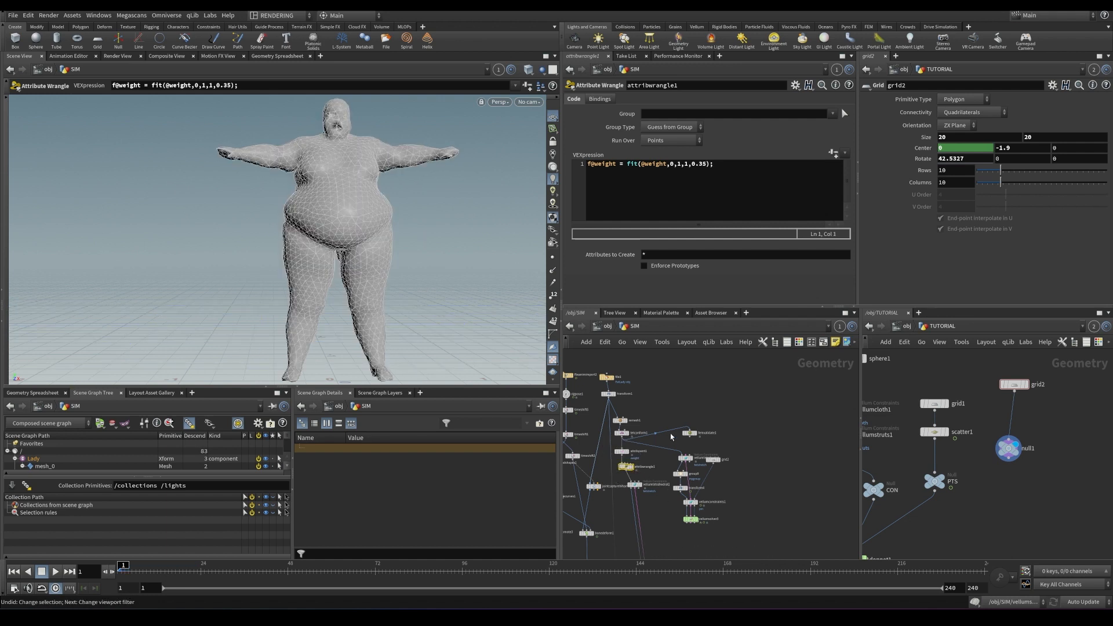
pyautogui.hotkey('ctrl', 'z')
# - Save the scene and view the full character from a slightly rotated, more distant angle
pyautogui.hotkey('ctrl', 's')
pyautogui.keyDown('alt'); pyautogui.moveTo(344, 263); pyautogui.dragTo(390, 236); pyautogui.keyUp('alt')
pyautogui.keyDown('alt'); pyautogui.moveTo(390, 237); pyautogui.dragTo(348, 255, button='right'); pyautogui.keyUp('alt')
pyautogui.keyDown('alt'); pyautogui.moveTo(348, 255); pyautogui.dragTo(388, 247); pyautogui.keyUp('alt')
pyautogui.click(784, 182)
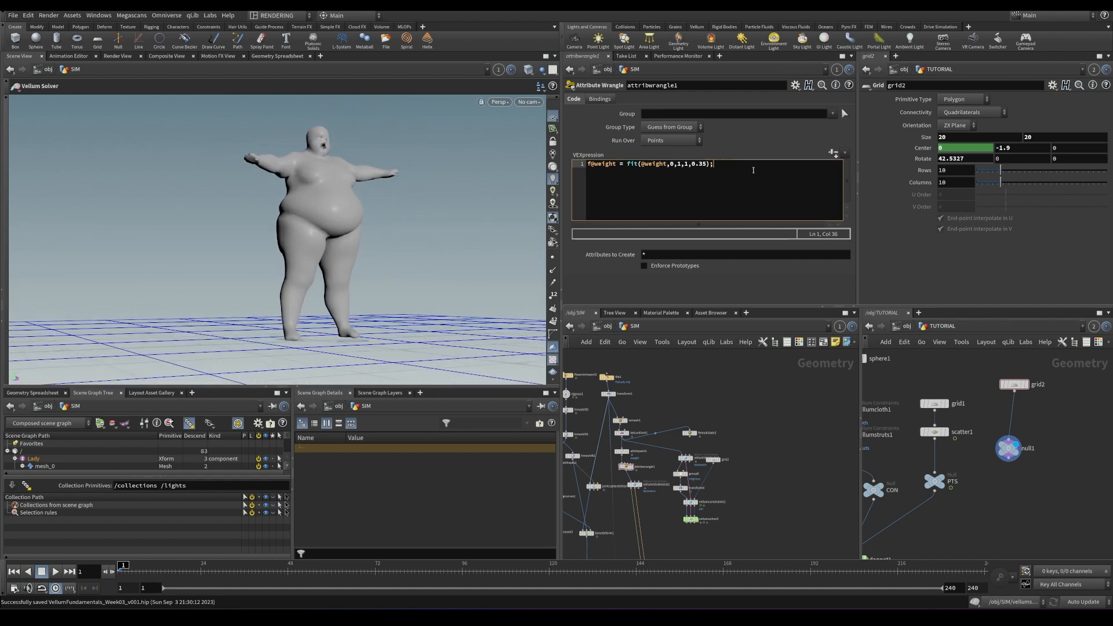
pyautogui.moveTo(654, 512); pyautogui.dragTo(662, 436, button='middle')
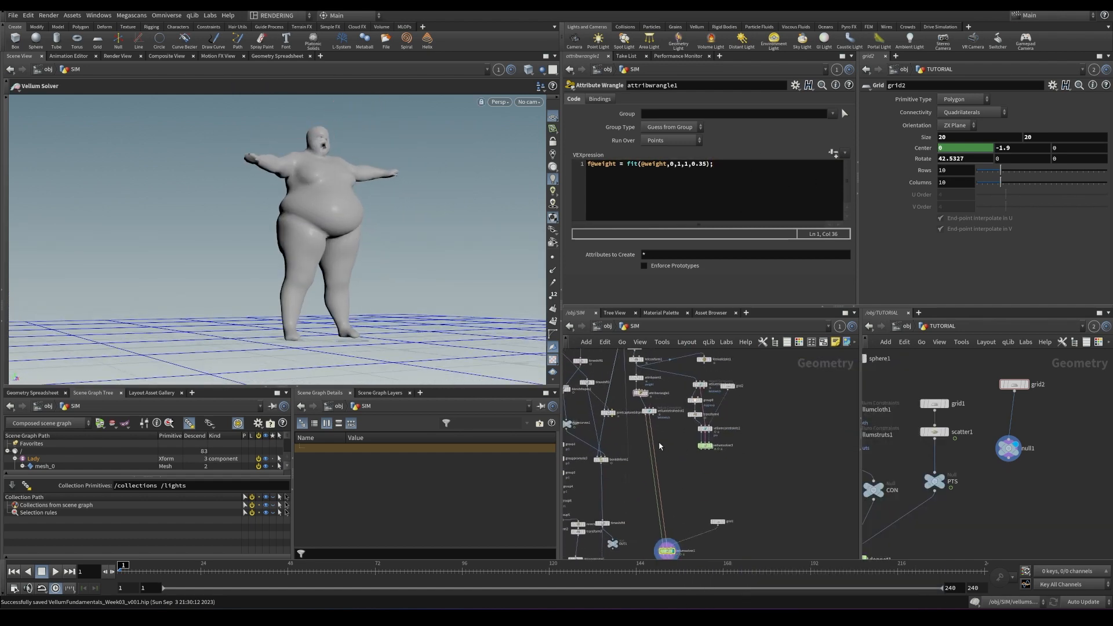
# - Review vellumtetrahedral1's stretch settings and choose Scale by Attribute as the stiffness scaling mode
pyautogui.click(652, 409)
pyautogui.click(811, 217)
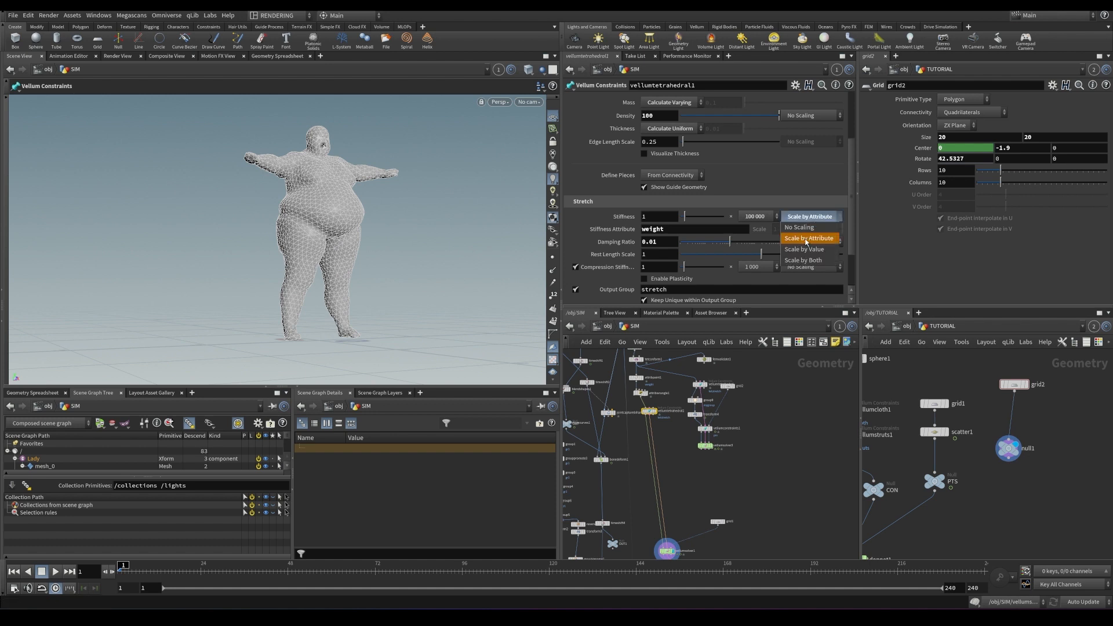
pyautogui.click(807, 238)
# - Show attribwrangle1's point values in the Geometry Spreadsheet and switch to the UHD desktop layout
pyautogui.click(640, 393)
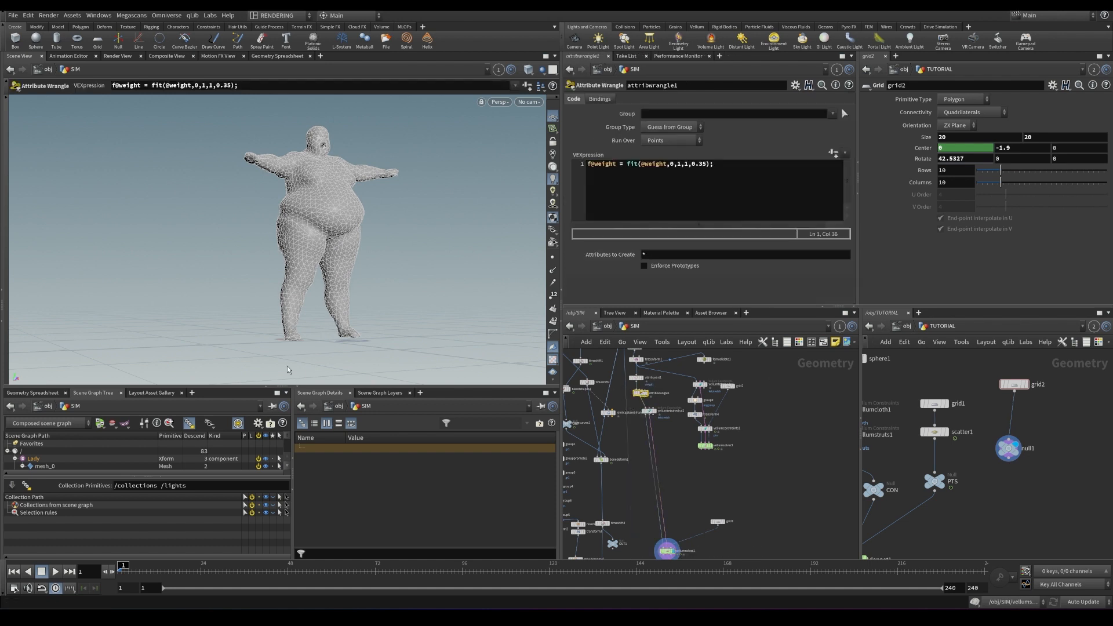
pyautogui.click(151, 392)
pyautogui.click(43, 394)
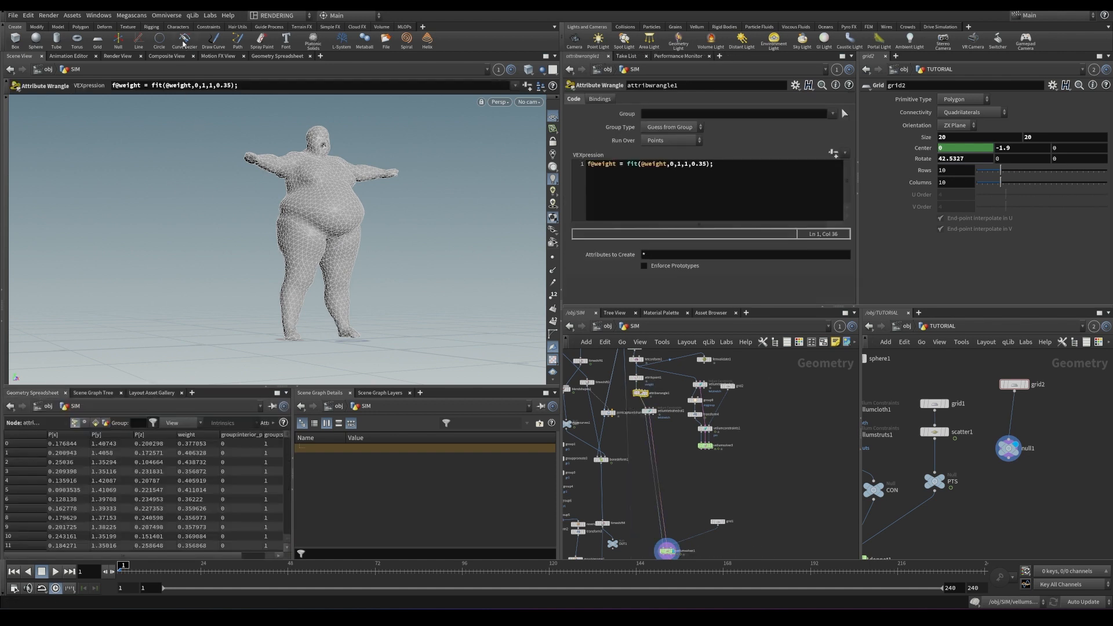
pyautogui.click(271, 18)
pyautogui.click(273, 192)
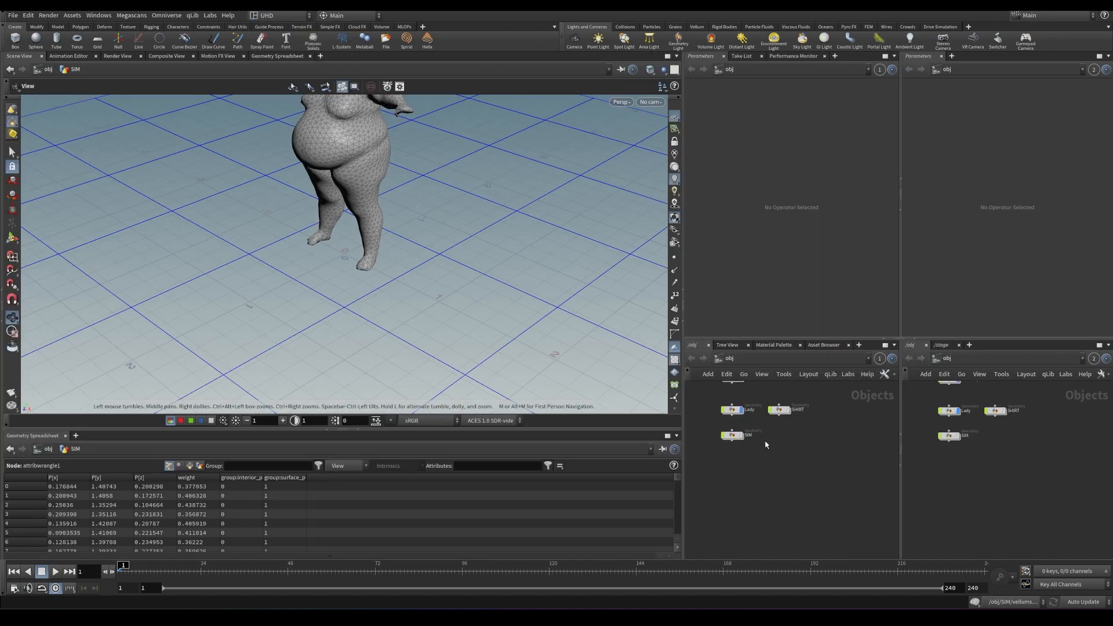
# - Bring up attribwrangle1 in the SIM network and sort its spreadsheet points by weight in ascending order
pyautogui.rightClick(792, 439)
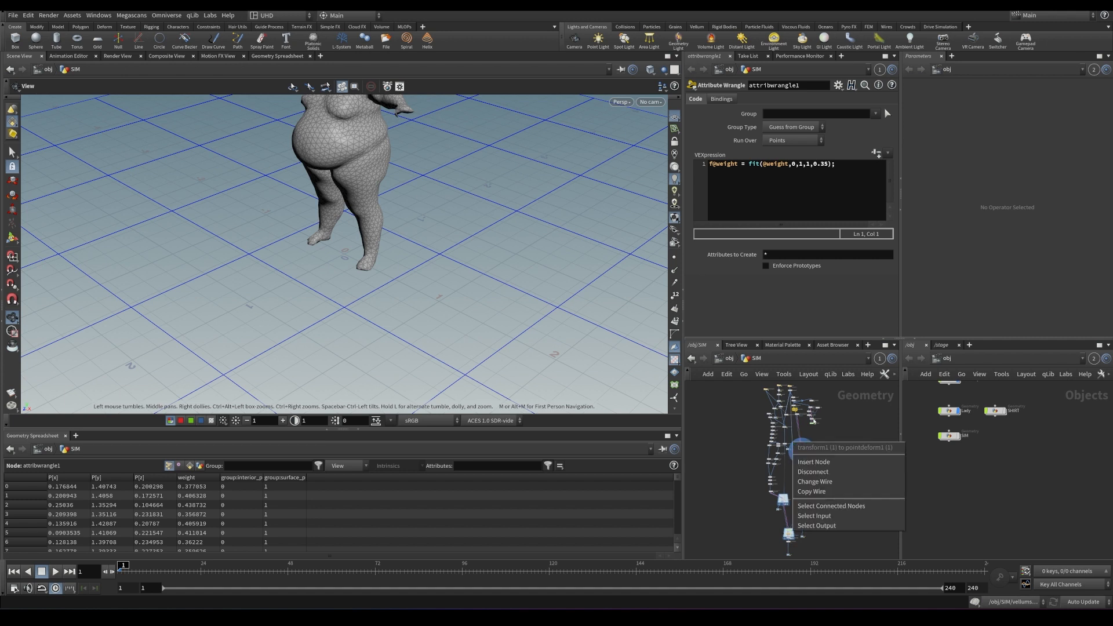
pyautogui.click(807, 428)
pyautogui.scroll(6, 808, 428)
pyautogui.moveTo(784, 395); pyautogui.dragTo(786, 459, button='middle')
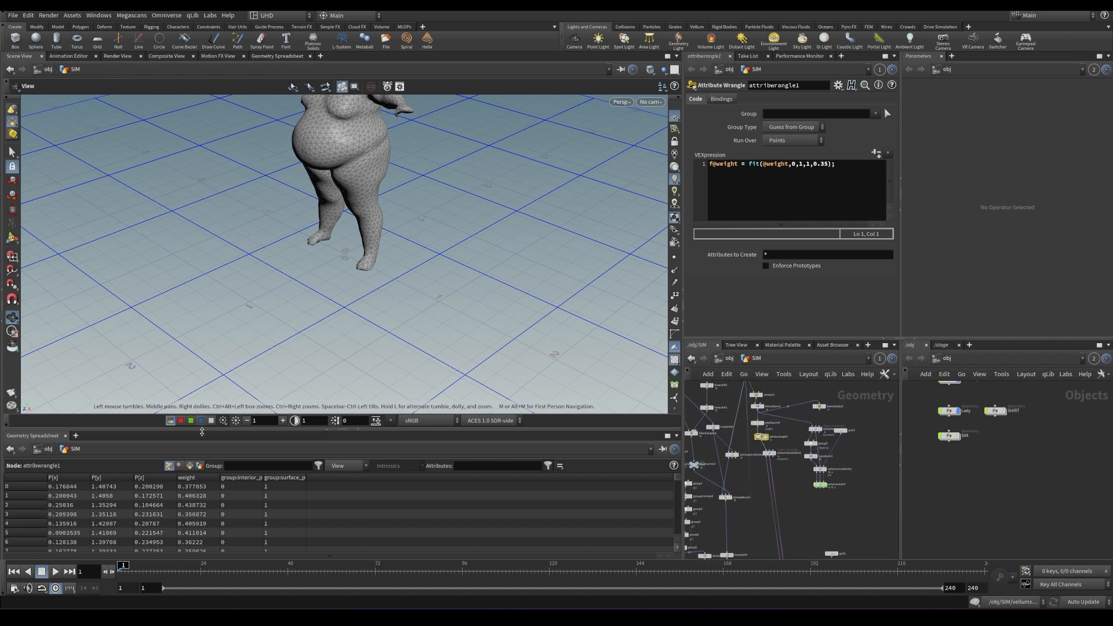
pyautogui.click(191, 477)
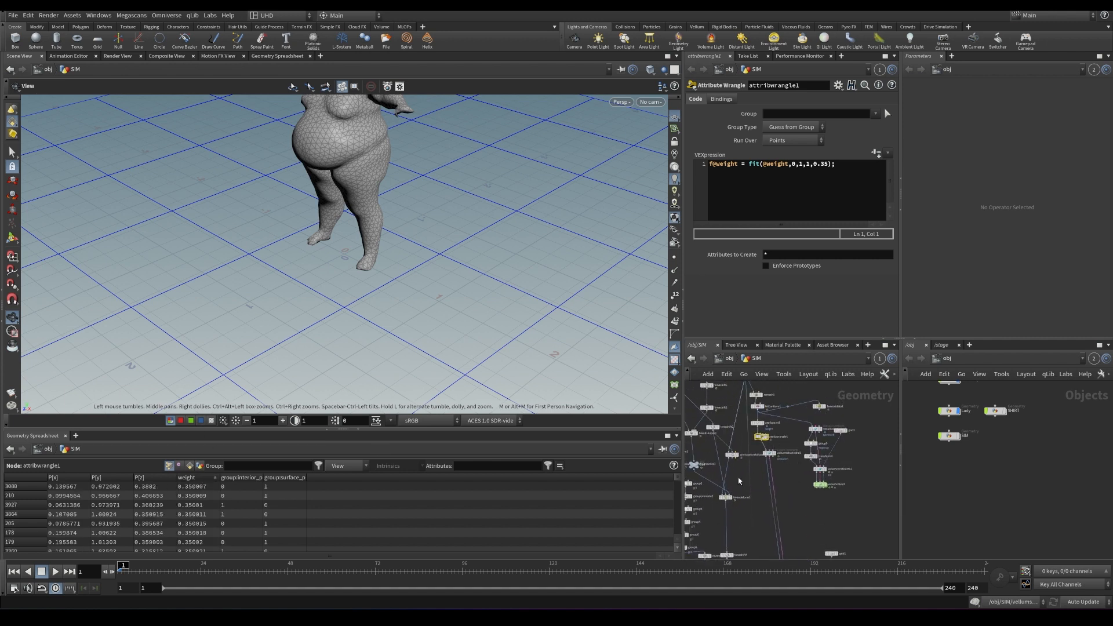
# - Select vellumtetrahedral1 and widen the parameter pane so its Stiffness scaling mode can be read in full
pyautogui.scroll(4, 756, 493)
pyautogui.click(790, 405)
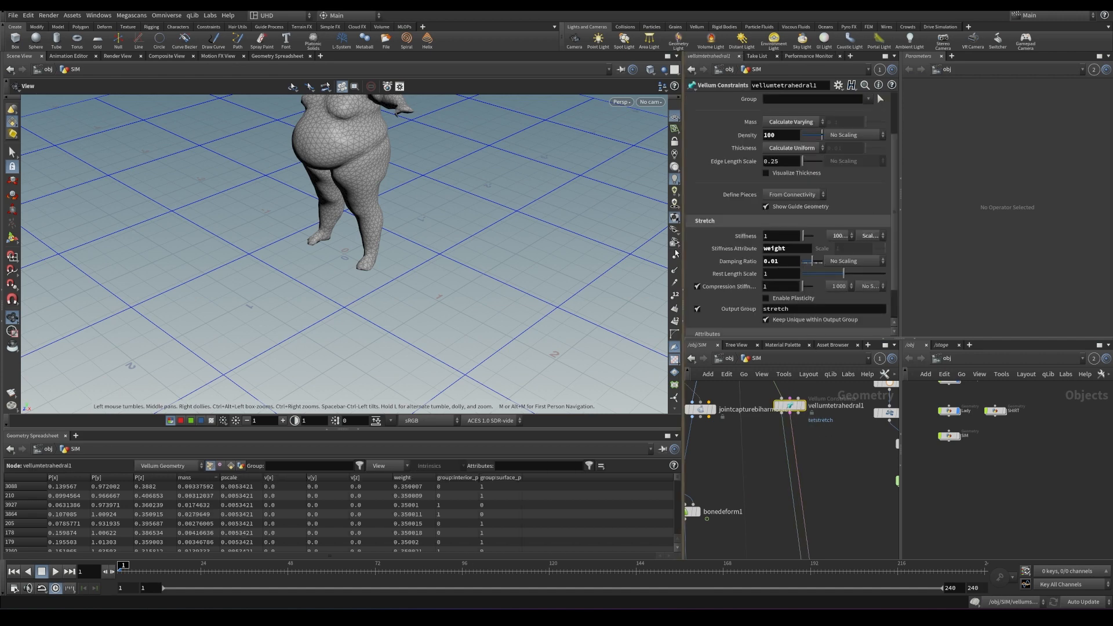
pyautogui.moveTo(683, 249); pyautogui.dragTo(446, 249)
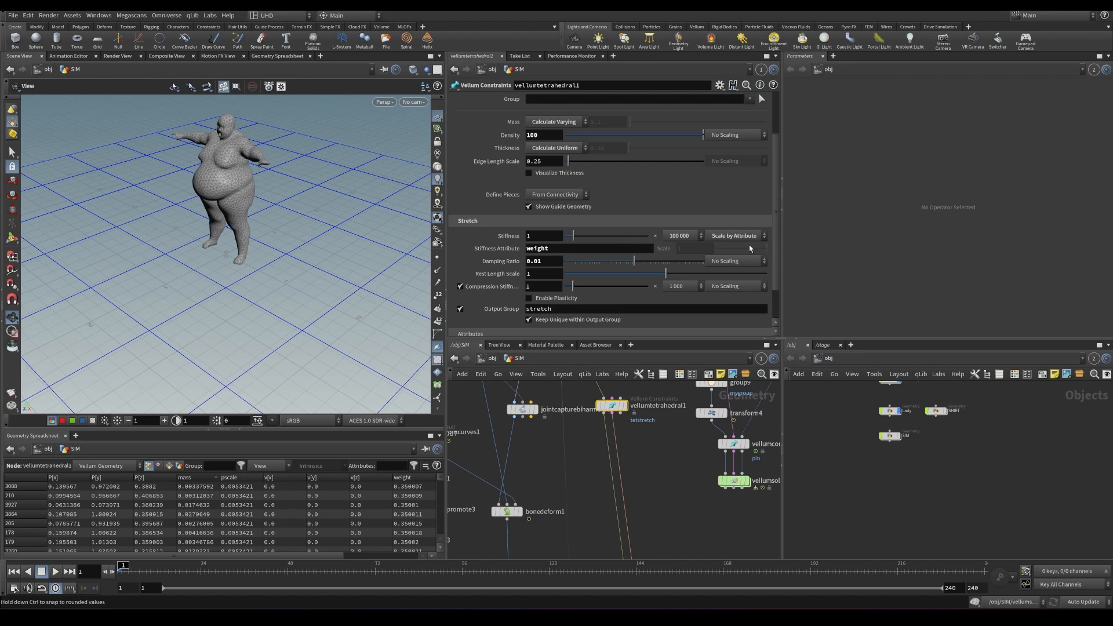
# - Select vellumsolver1 and play its simulation to frame 15, viewing the full character from the front
pyautogui.moveTo(211, 187); pyautogui.dragTo(355, 169)
pyautogui.moveTo(670, 532); pyautogui.dragTo(733, 311, button='middle')
pyautogui.click(712, 474)
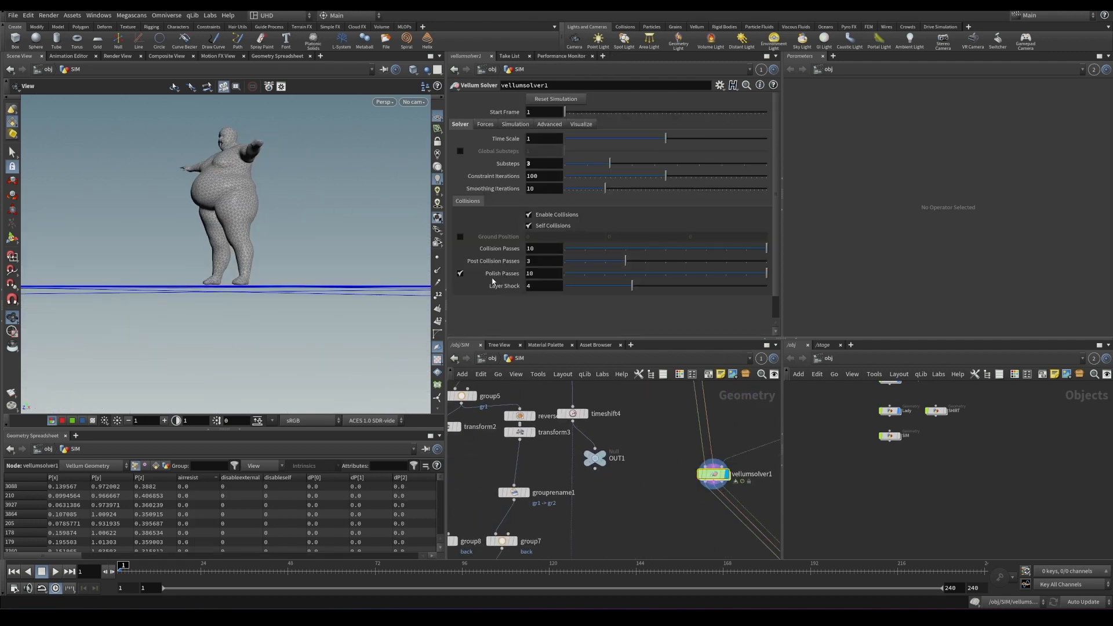
pyautogui.press('Up')
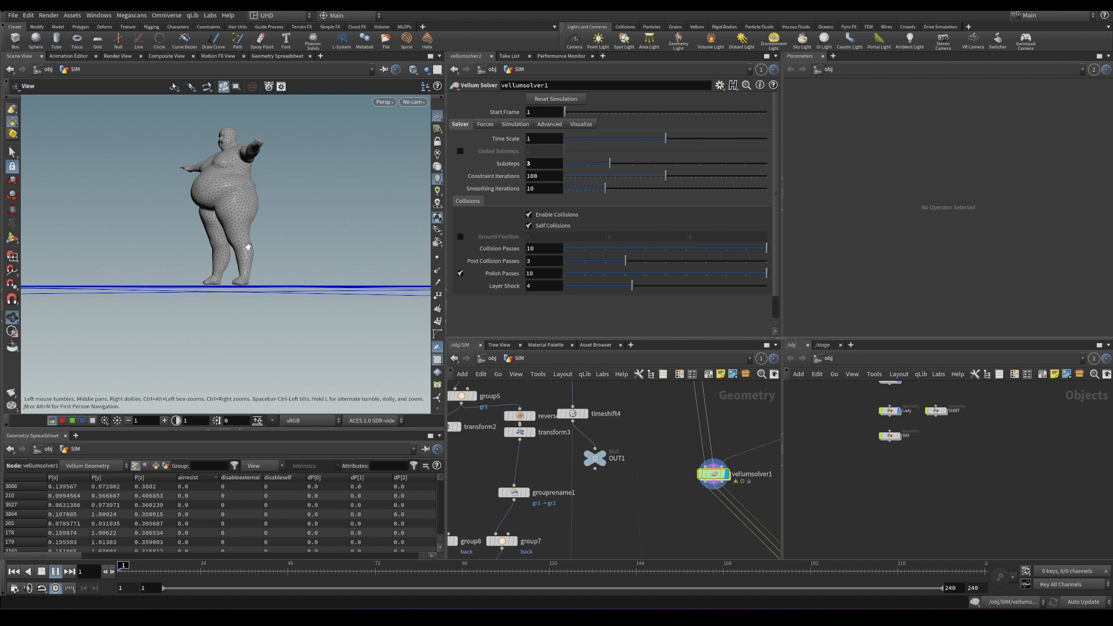
pyautogui.moveTo(270, 244); pyautogui.dragTo(289, 244)
pyautogui.moveTo(290, 243); pyautogui.dragTo(169, 280, button='right')
pyautogui.press('Up')
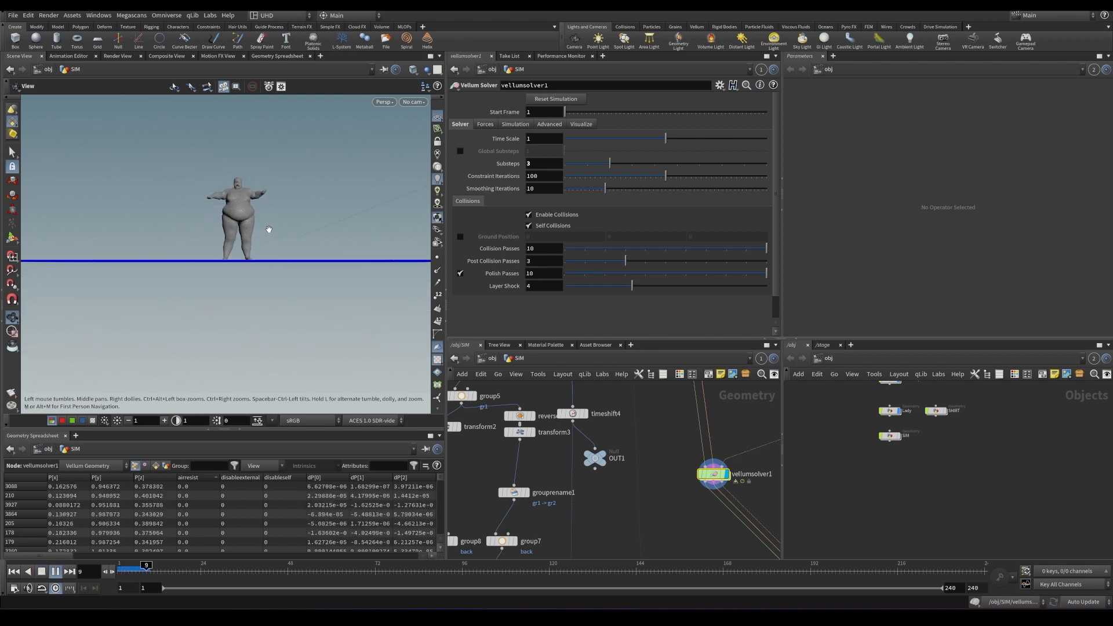
pyautogui.press('Up')
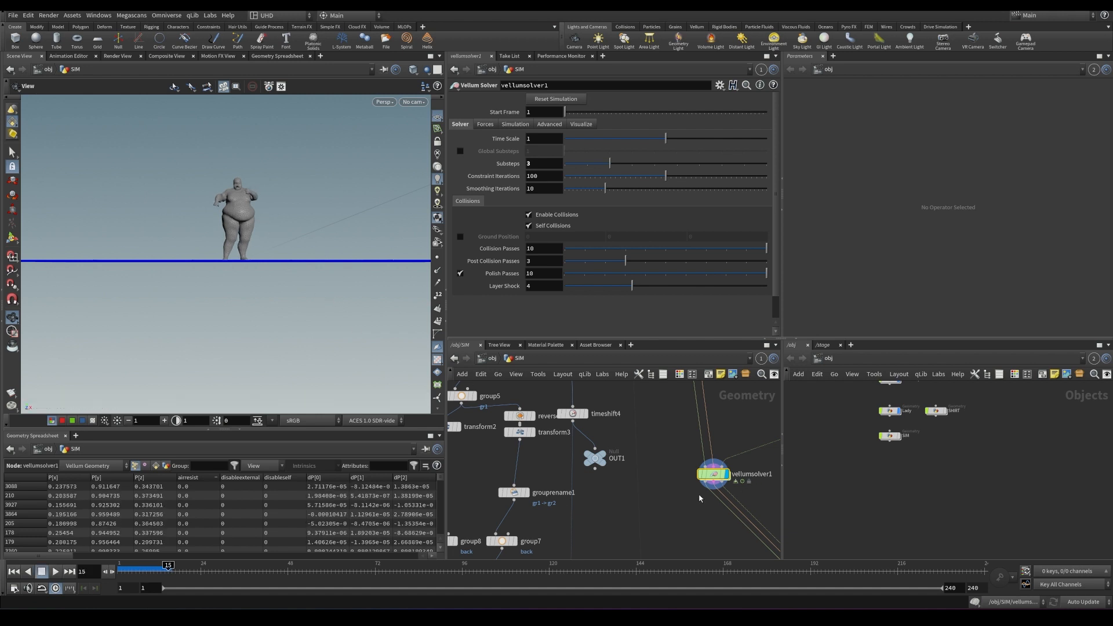
# - Locate the vellumio1 cache node below vellumsolver1, select it and display its cached result
pyautogui.moveTo(706, 554); pyautogui.dragTo(671, 462, button='middle')
pyautogui.moveTo(764, 464); pyautogui.dragTo(686, 445, button='middle')
pyautogui.moveTo(702, 452); pyautogui.dragTo(628, 417)
pyautogui.moveTo(627, 418); pyautogui.dragTo(639, 462, button='middle')
pyautogui.scroll(-3, 639, 462)
pyautogui.moveTo(639, 462); pyautogui.dragTo(626, 449)
pyautogui.moveTo(693, 525); pyautogui.dragTo(629, 493)
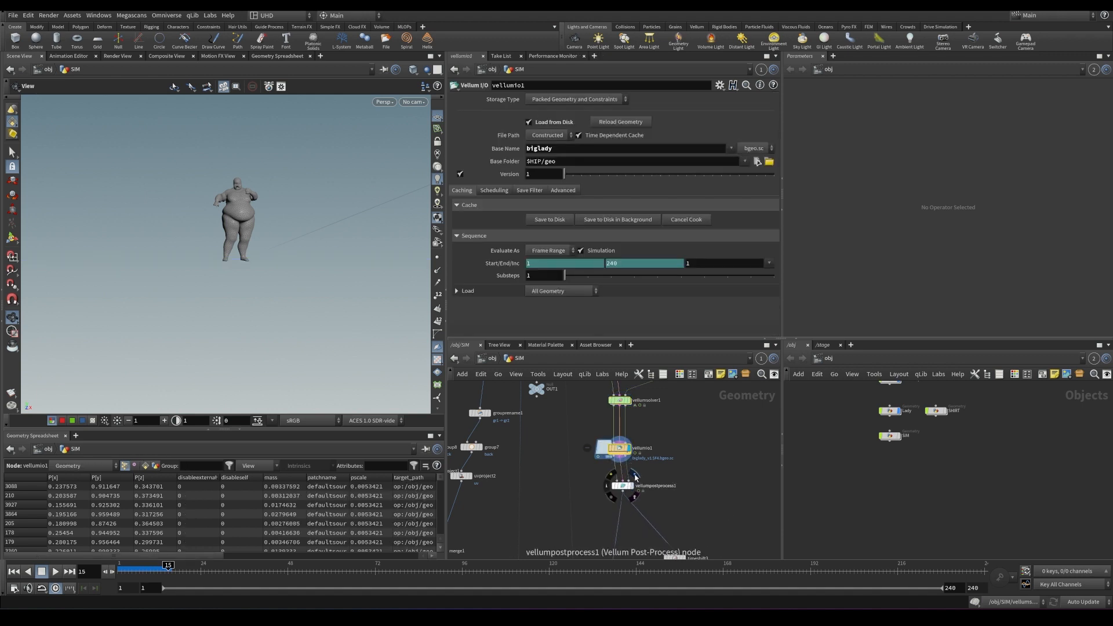
# - Display vellumpostprocess1 and play its cached simulation in a closer view of the character
pyautogui.press('Up')
pyautogui.scroll(5, 276, 227)
pyautogui.moveTo(276, 220); pyautogui.dragTo(239, 228)
pyautogui.moveTo(239, 227); pyautogui.dragTo(280, 264, button='middle')
pyautogui.click(413, 70)
pyautogui.click(452, 195)
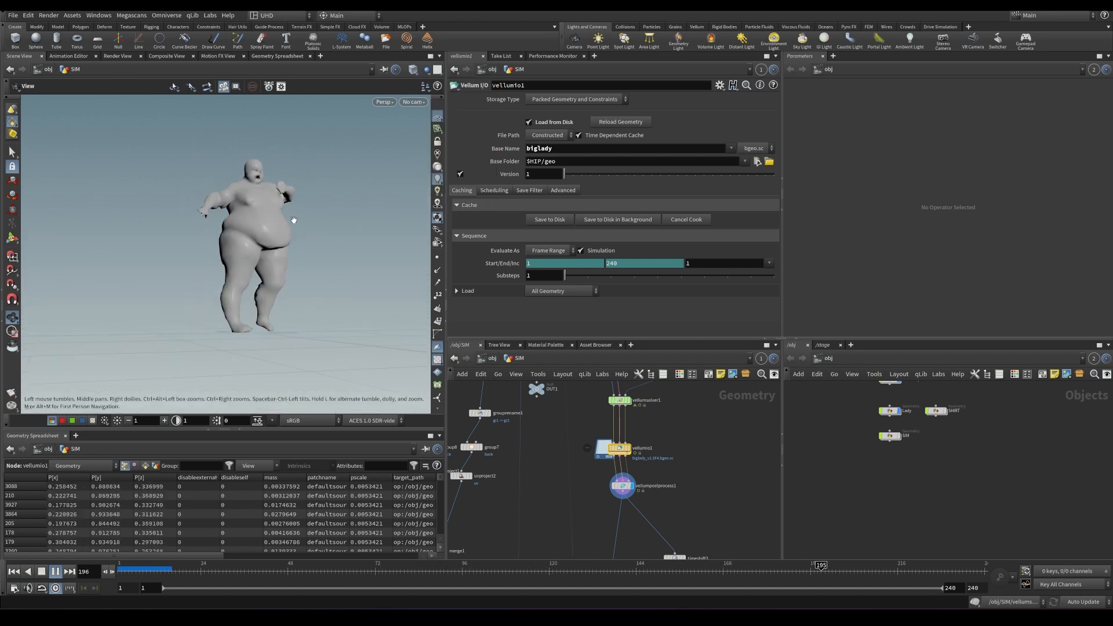
# - Save the scene and examine the settings of vellumpostprocess1, followed by those of vellumio1
pyautogui.hotkey('ctrl', 's')
pyautogui.click(672, 485)
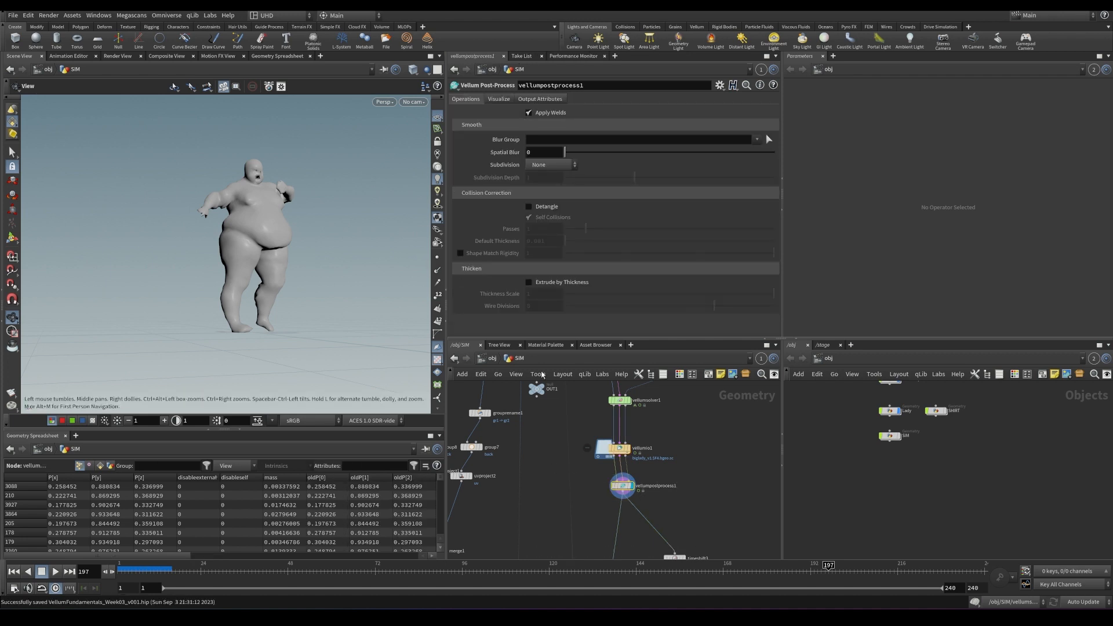
pyautogui.click(601, 447)
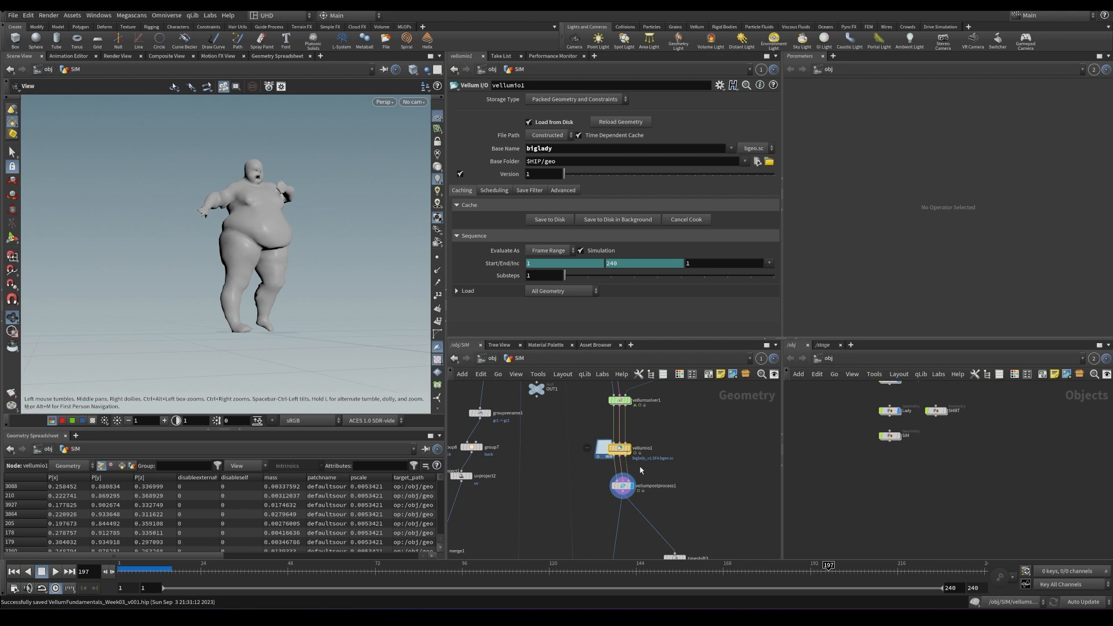
# - Play the cached dance from several angles, stop at frame 110 and select vellumpostprocess1
pyautogui.press('Up')
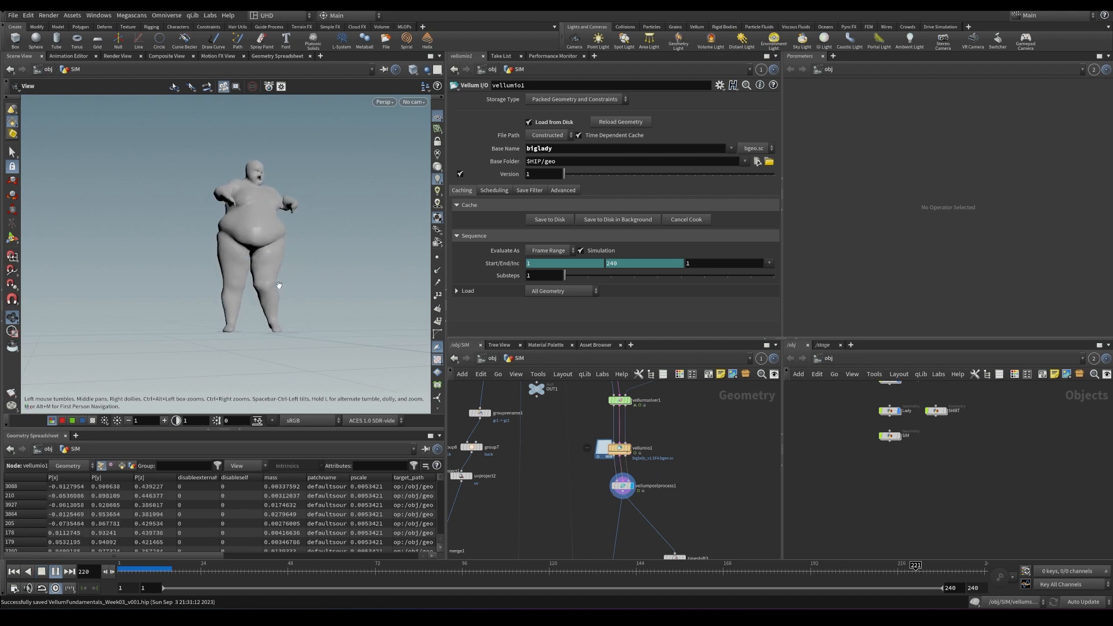
pyautogui.moveTo(265, 280); pyautogui.dragTo(243, 263)
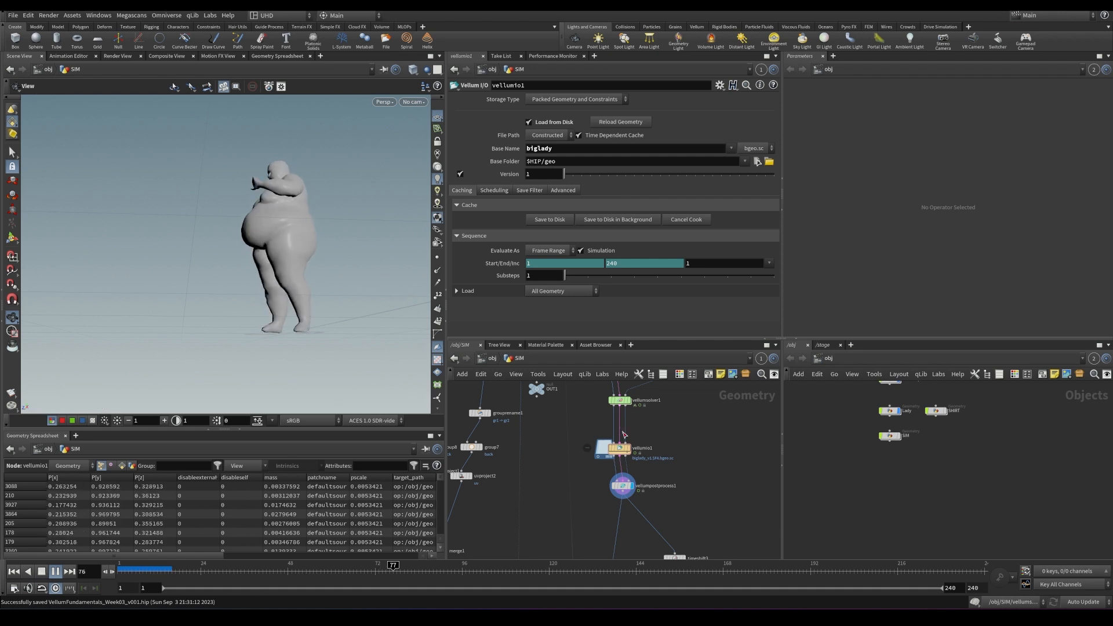
pyautogui.click(622, 485)
pyautogui.press('Up')
pyautogui.moveTo(634, 508); pyautogui.dragTo(663, 494, button='middle')
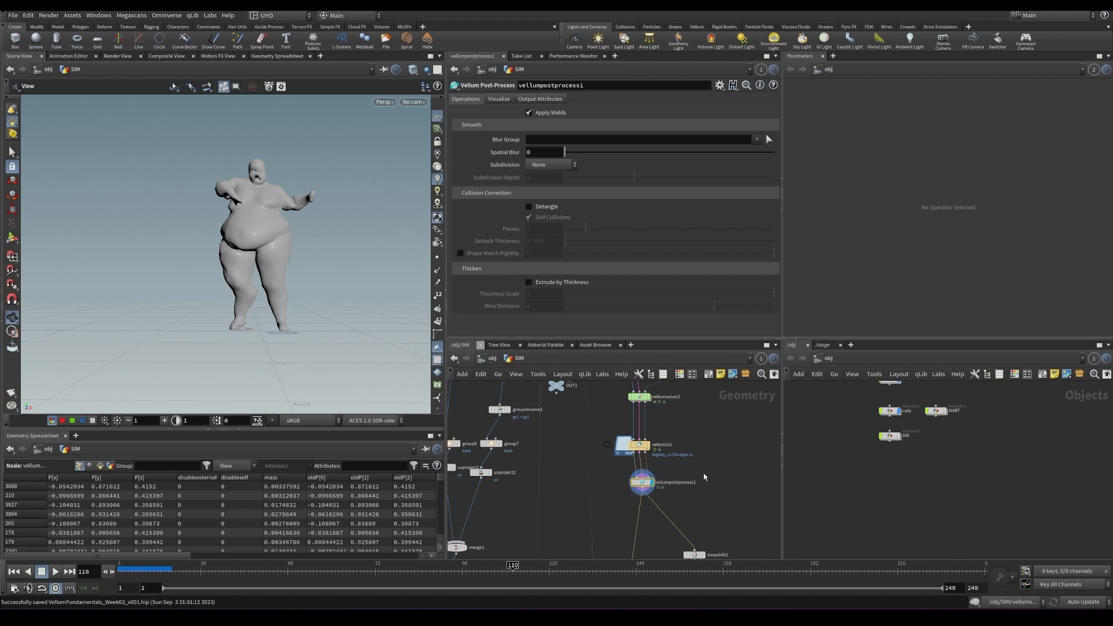
# - Switch from vellumio1 back to vellumpostprocess1 and save the scene again
pyautogui.click(625, 442)
pyautogui.click(642, 486)
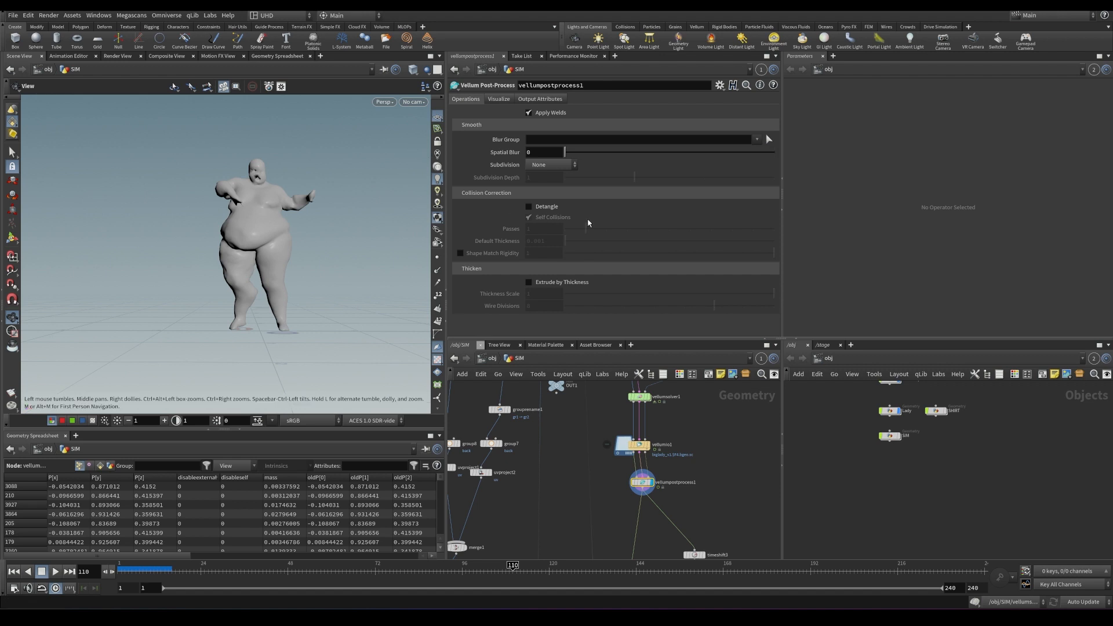
pyautogui.hotkey('ctrl', 's')
# - Find transform1 near the start of the network, display its undeformed high-resolution body and enlarge the viewport
pyautogui.moveTo(673, 513); pyautogui.dragTo(691, 388, button='middle')
pyautogui.moveTo(623, 510); pyautogui.dragTo(641, 437, button='middle')
pyautogui.moveTo(641, 519); pyautogui.dragTo(651, 472)
pyautogui.moveTo(626, 435); pyautogui.dragTo(603, 476, button='right')
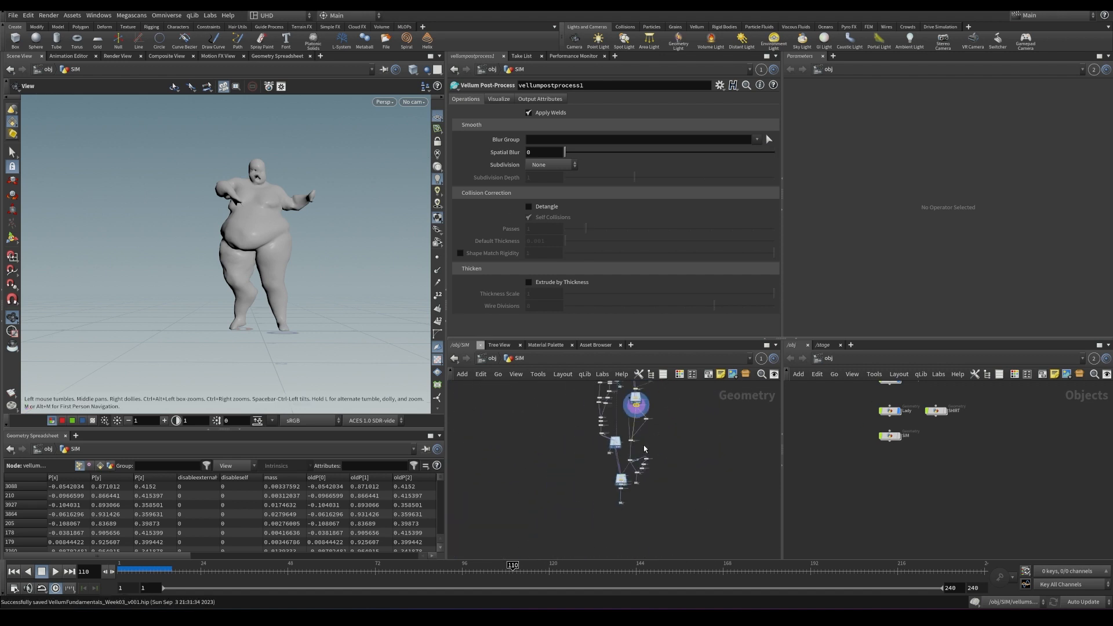
pyautogui.moveTo(631, 412); pyautogui.dragTo(610, 435, button='middle')
pyautogui.rightClick(610, 432)
pyautogui.moveTo(595, 441); pyautogui.dragTo(616, 413, button='right')
pyautogui.moveTo(618, 422); pyautogui.dragTo(635, 524, button='middle')
pyautogui.moveTo(621, 420); pyautogui.dragTo(617, 446, button='middle')
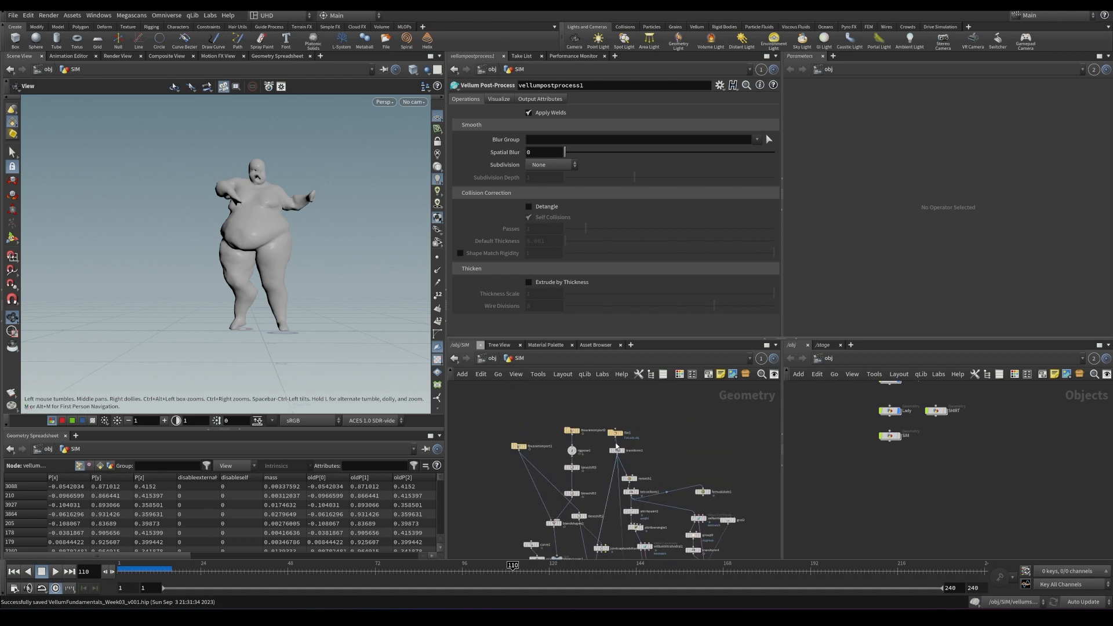
pyautogui.click(627, 442)
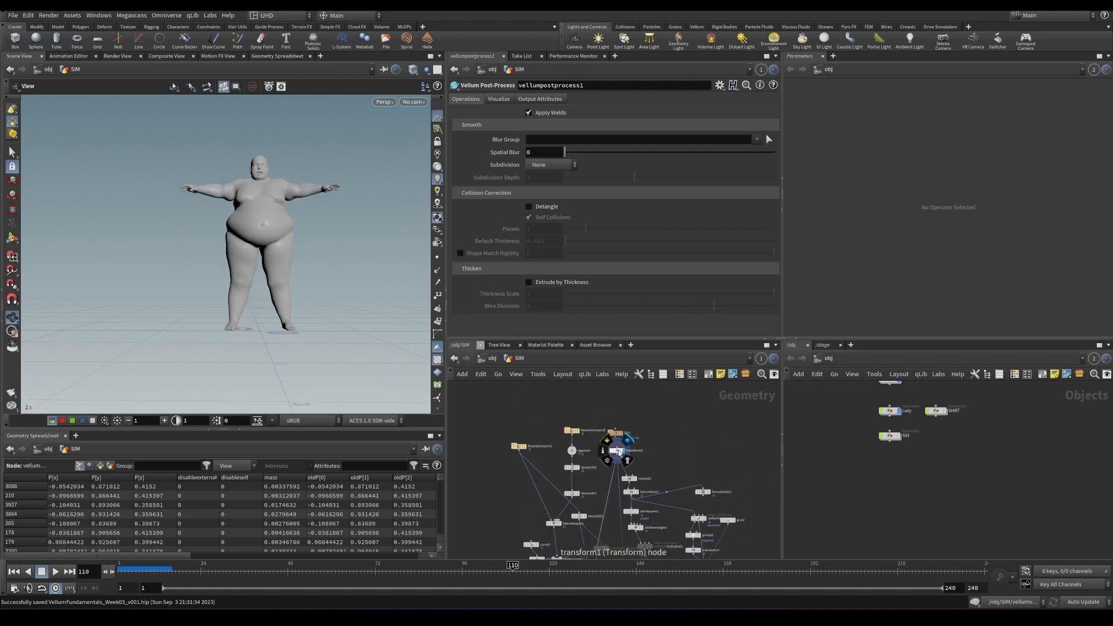
pyautogui.click(617, 451)
pyautogui.moveTo(287, 298); pyautogui.dragTo(245, 302)
pyautogui.moveTo(445, 412); pyautogui.dragTo(555, 383)
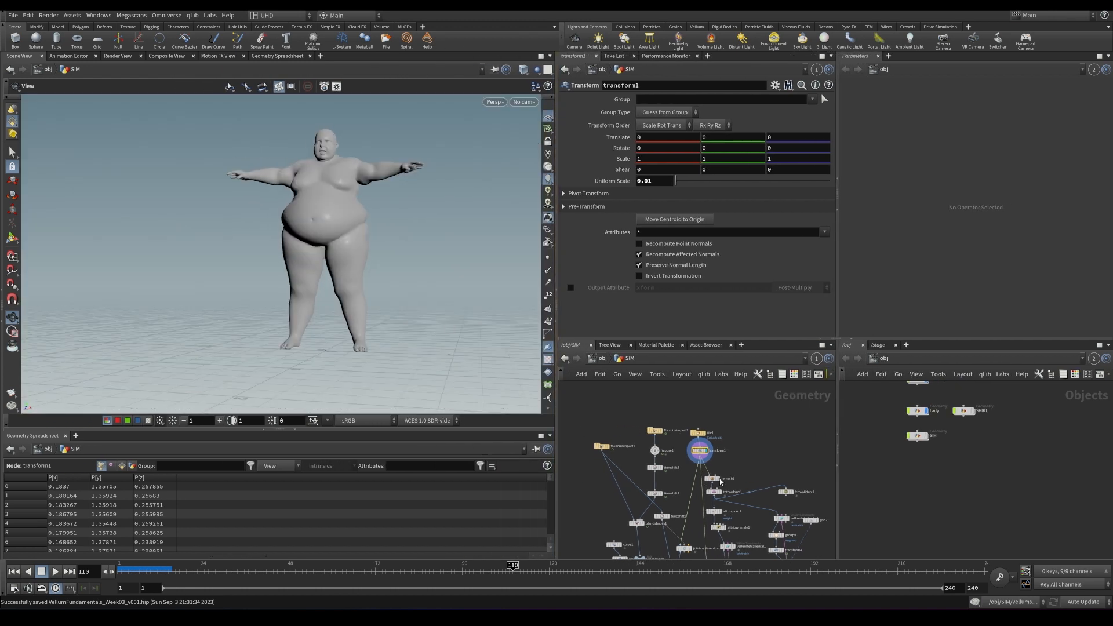
# - Follow the network down from transform1 and examine the inputs of pointdeform1
pyautogui.moveTo(703, 498); pyautogui.dragTo(695, 406, button='middle')
pyautogui.moveTo(692, 545); pyautogui.dragTo(665, 470, button='middle')
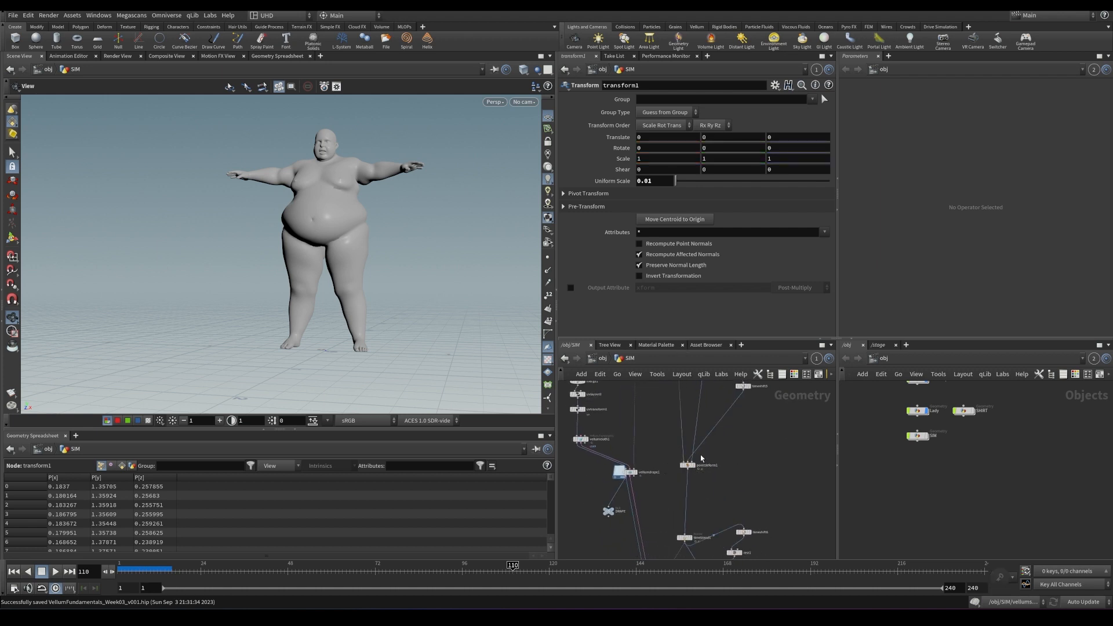
pyautogui.scroll(4, 701, 459)
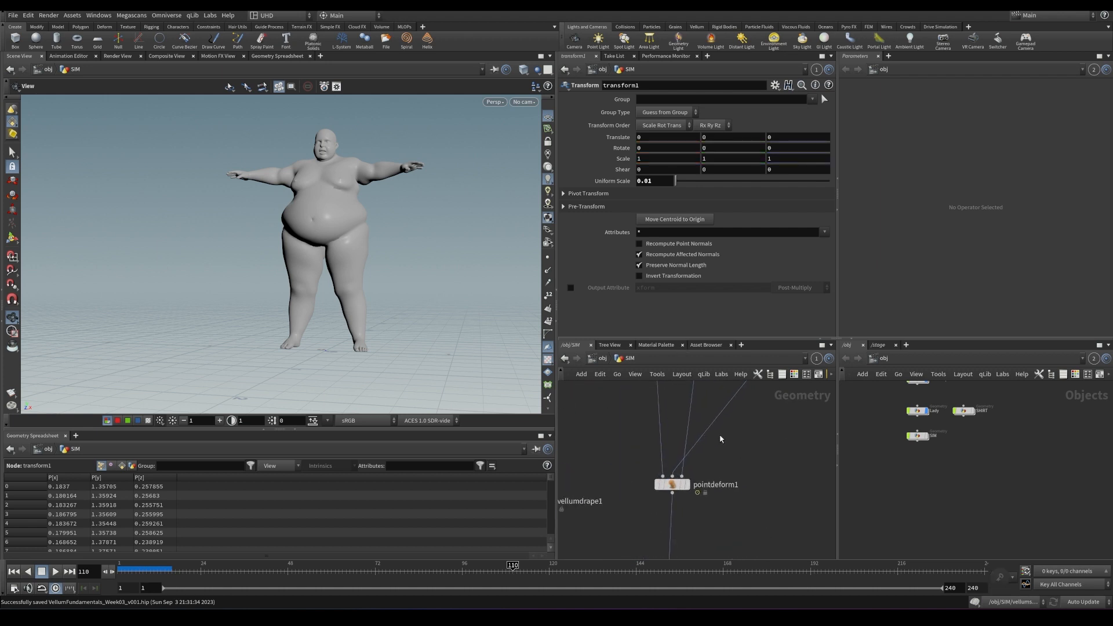
pyautogui.click(672, 483)
# - Display timeshift3 and examine its Frame parameter and the channel options available for it
pyautogui.moveTo(765, 407); pyautogui.dragTo(685, 504, button='middle')
pyautogui.moveTo(725, 386); pyautogui.dragTo(689, 481, button='middle')
pyautogui.click(700, 486)
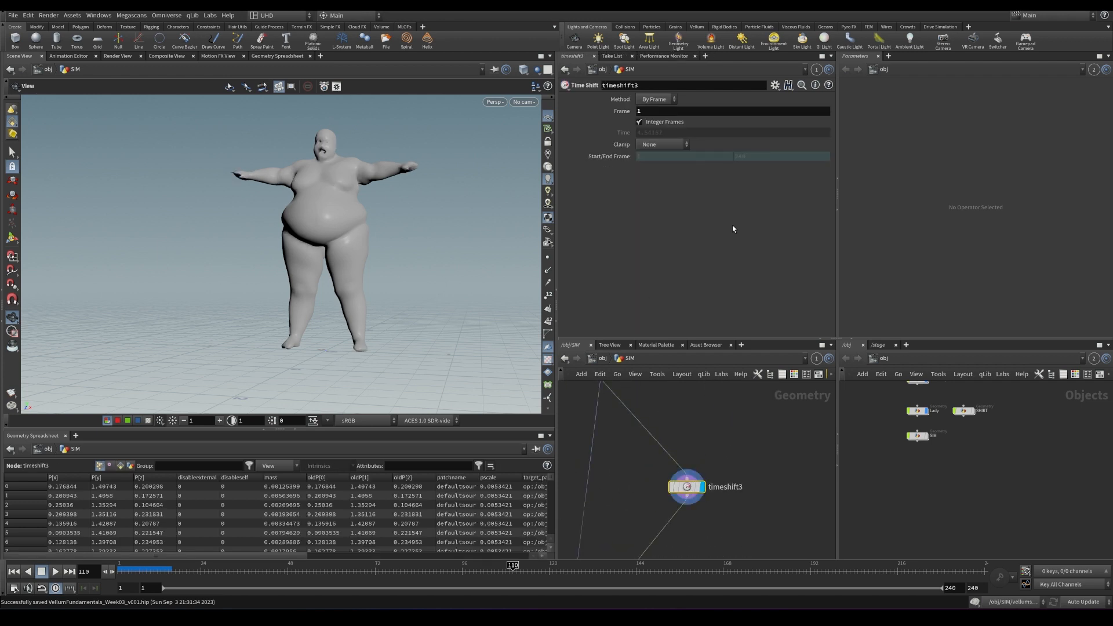
pyautogui.rightClick(620, 111)
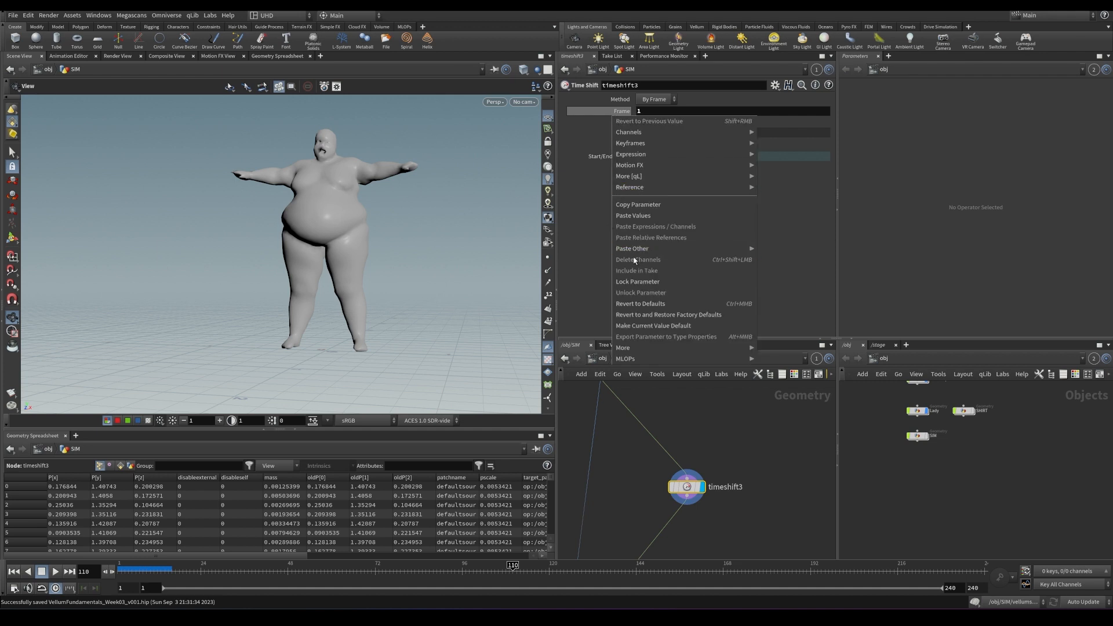
pyautogui.click(643, 113)
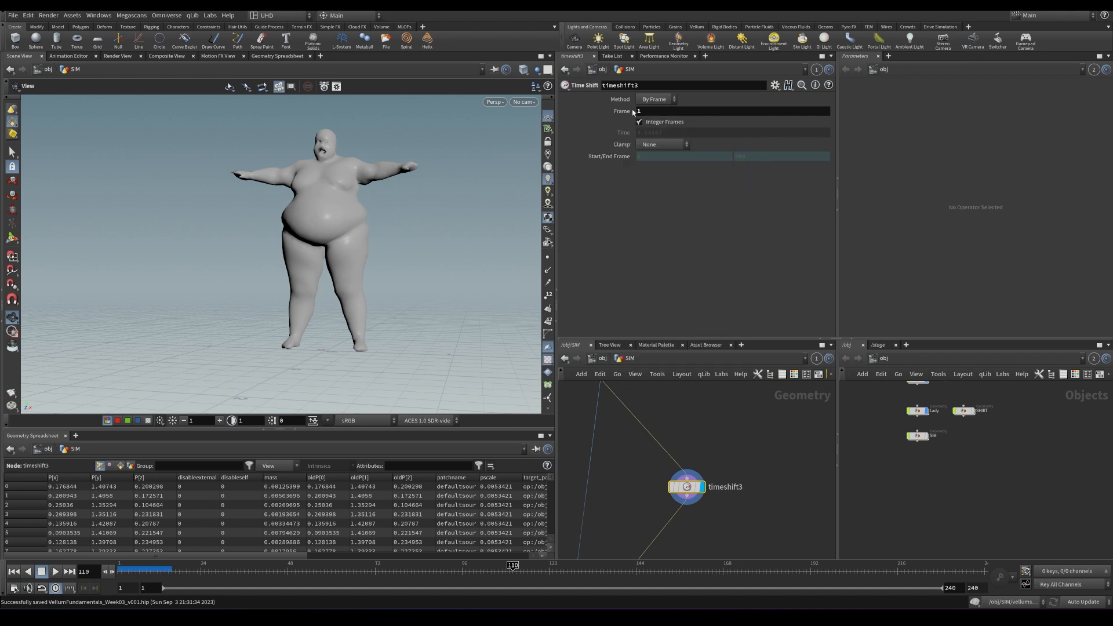
# - Demonstrate a Time Shift node fed by vellumpostprocess1, with its Frame channel deleted and set to 1, and remove the node
pyautogui.press('Tab')
pyautogui.write('blast')
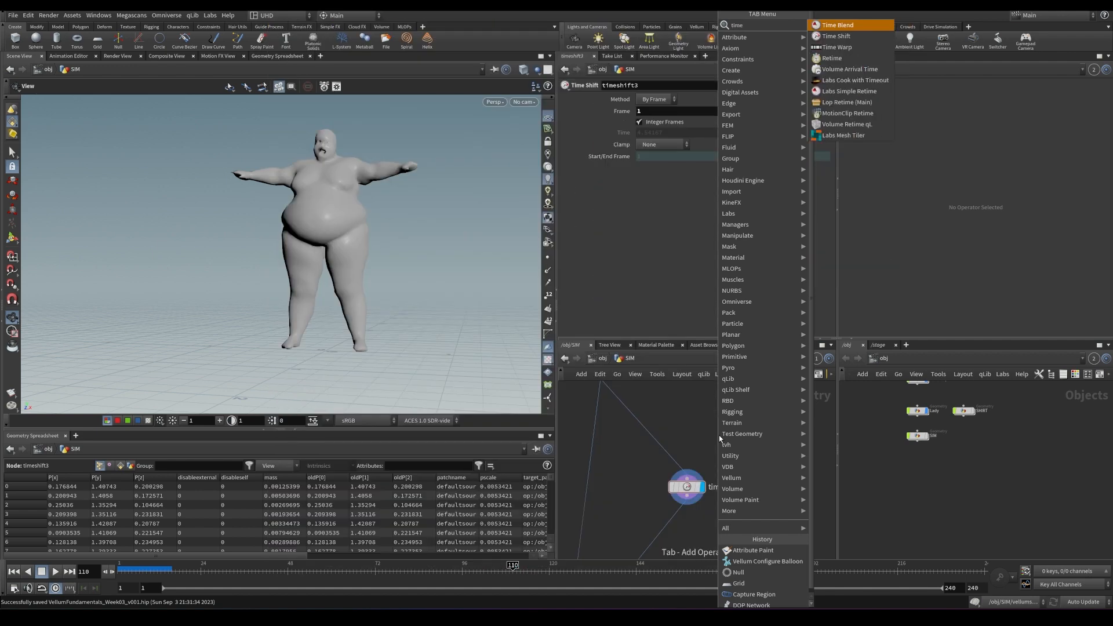
pyautogui.press('Return')
pyautogui.click(701, 423)
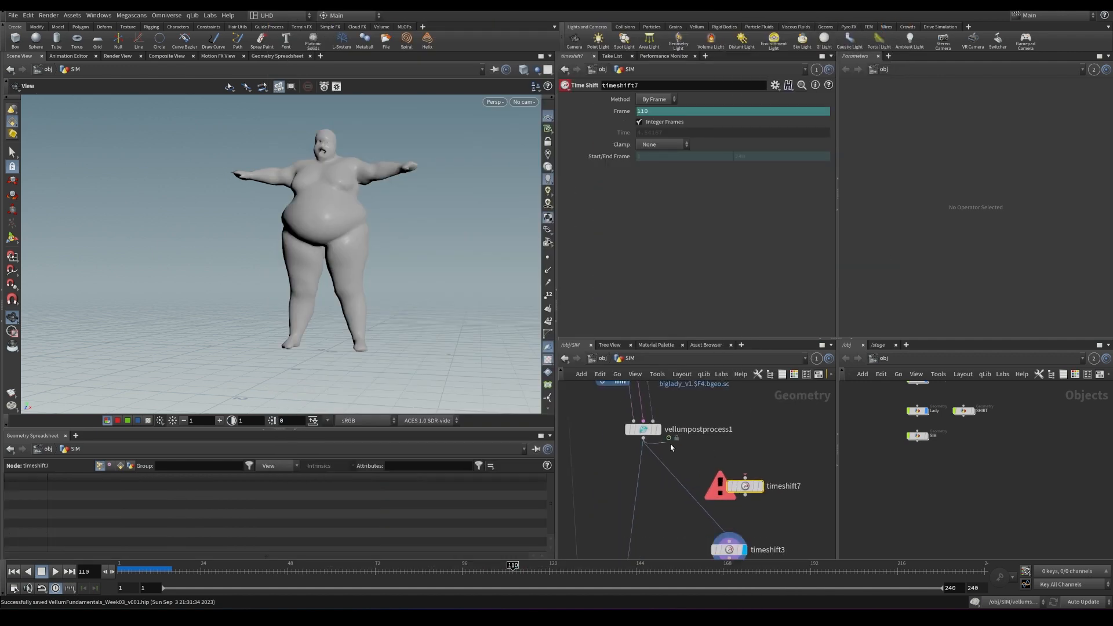
pyautogui.rightClick(624, 112)
pyautogui.click(649, 256)
pyautogui.click(600, 114)
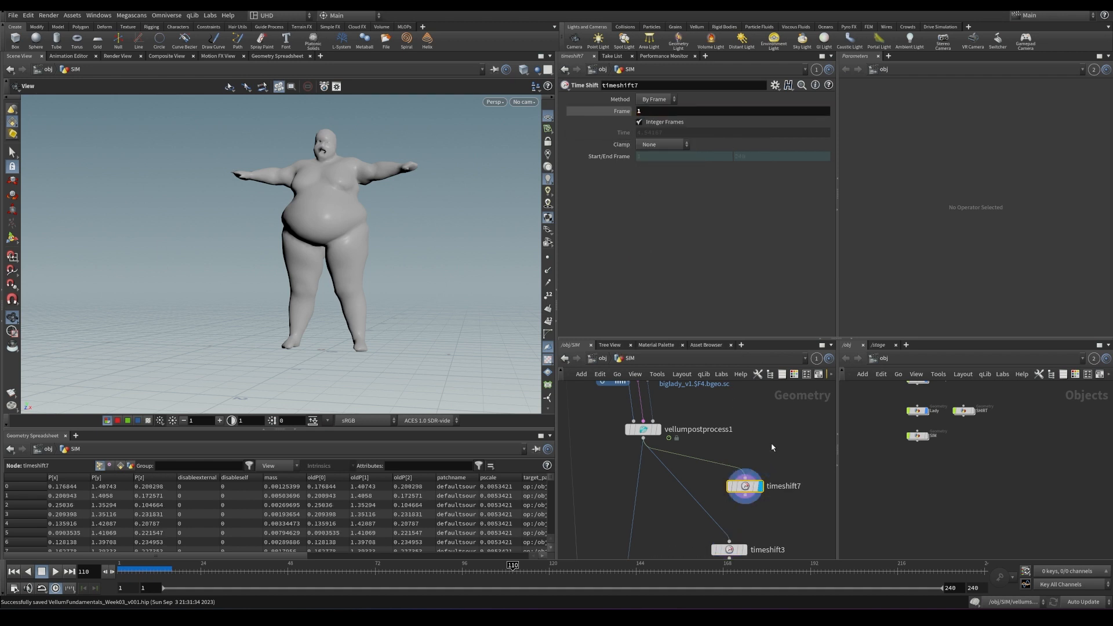
pyautogui.press('Delete')
# - Save the scene and display vellumpostprocess1's output, reviewing its connections to timeshift3 and pointdeform1
pyautogui.moveTo(756, 506); pyautogui.dragTo(767, 410, button='middle')
pyautogui.scroll(-2, 766, 411)
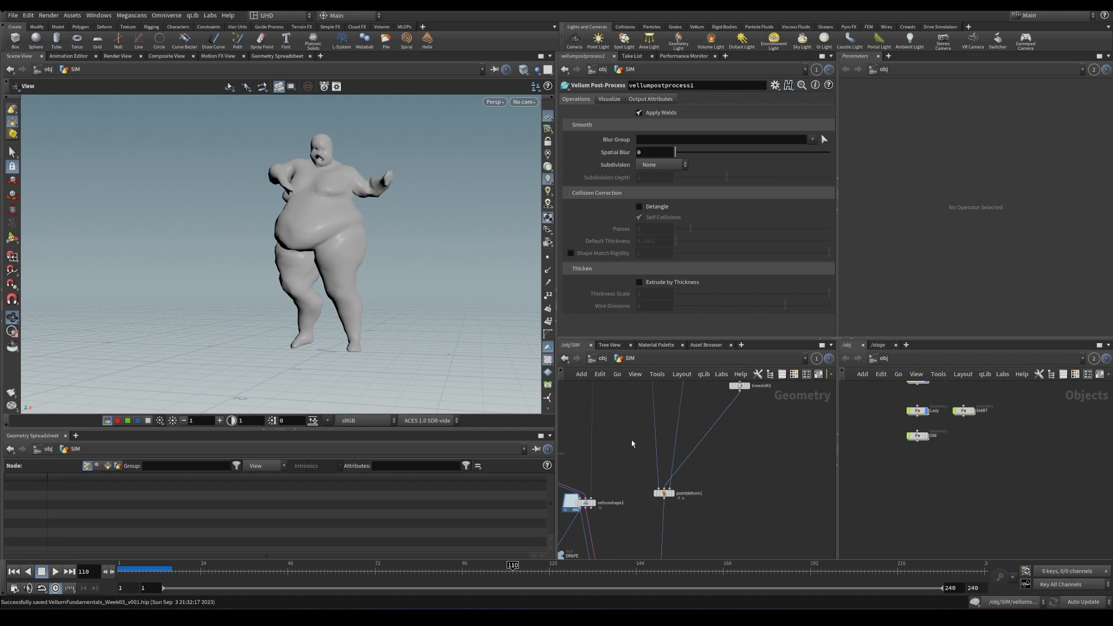
pyautogui.moveTo(662, 491); pyautogui.dragTo(650, 547, button='middle')
pyautogui.moveTo(671, 375); pyautogui.dragTo(671, 422, button='middle')
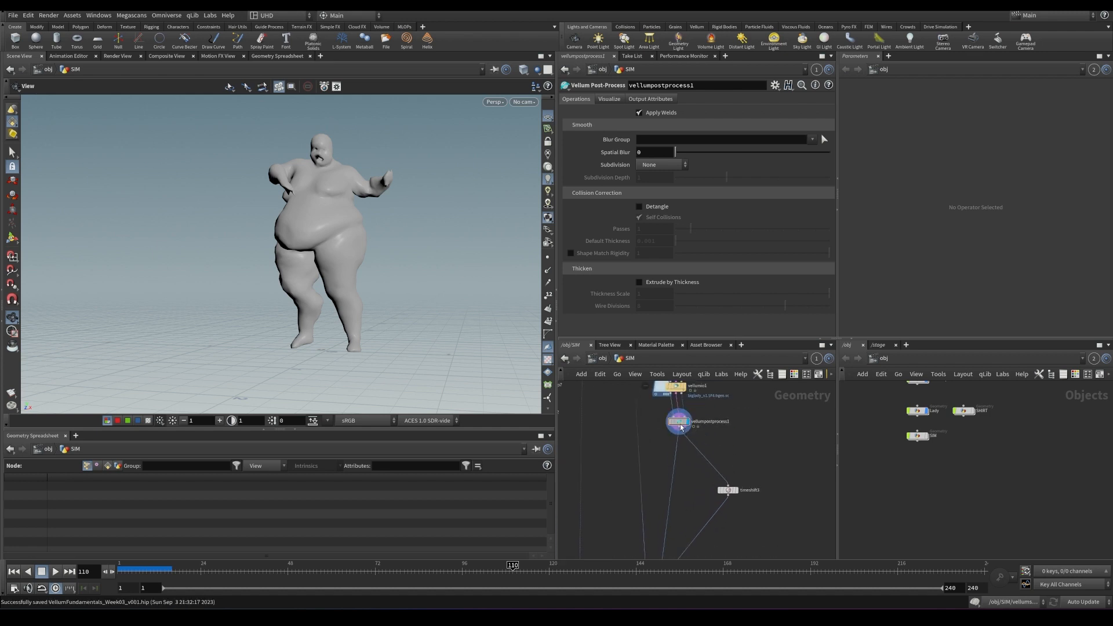
# - Display pointdeform1 and play the animation, inspecting the deformed high-resolution body from several angles
pyautogui.moveTo(669, 537); pyautogui.dragTo(677, 459, button='middle')
pyautogui.click(660, 518)
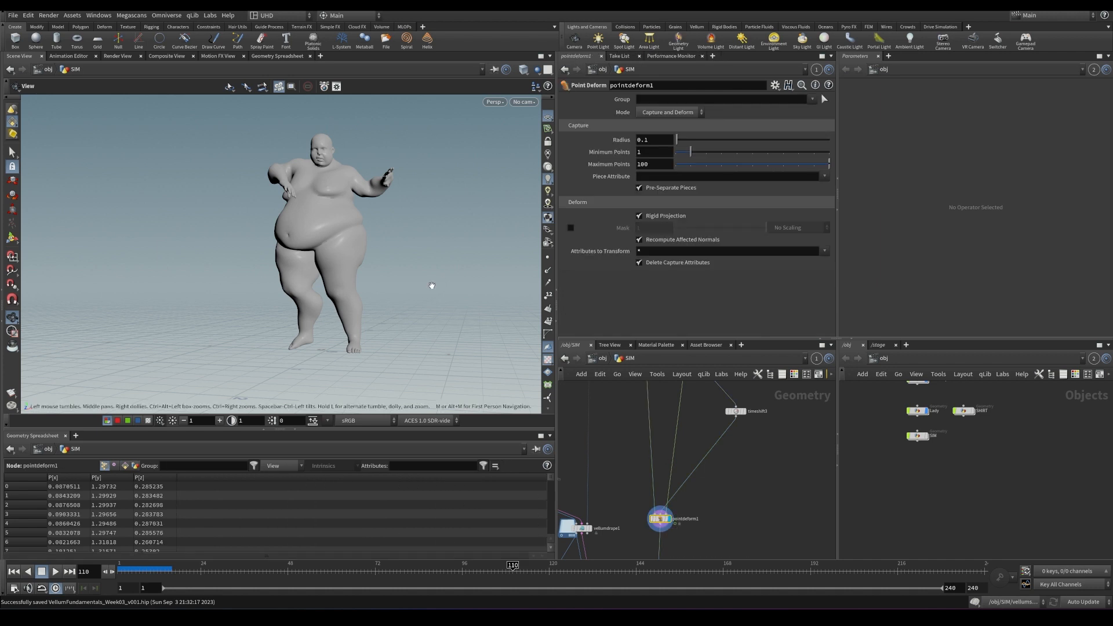
pyautogui.press('Up')
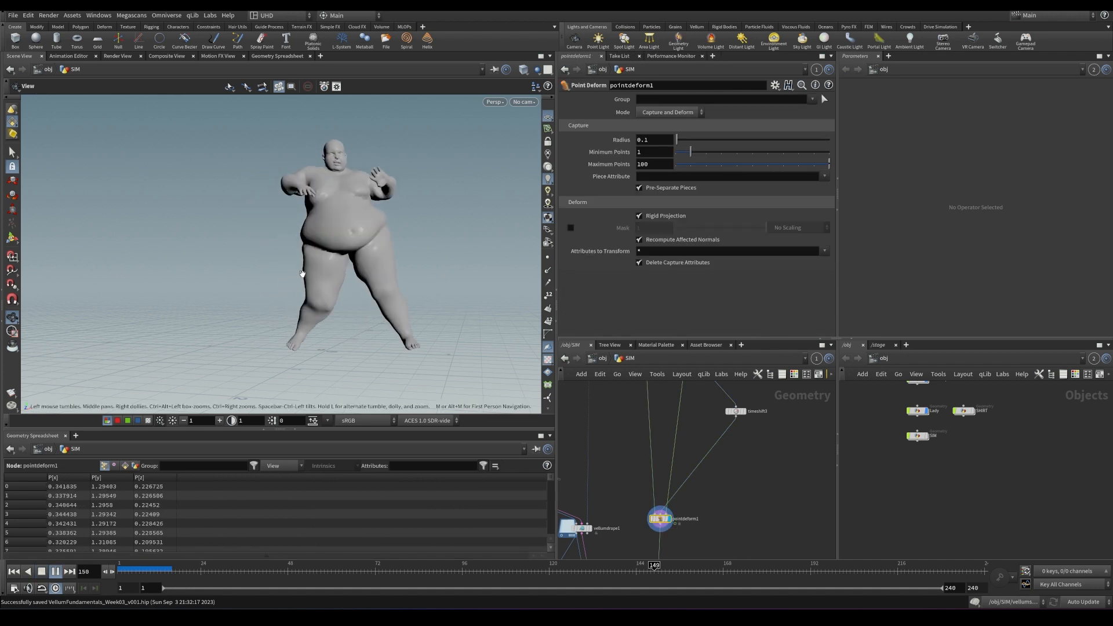
pyautogui.moveTo(380, 287); pyautogui.dragTo(412, 261)
pyautogui.moveTo(412, 261); pyautogui.dragTo(241, 278, button='right')
pyautogui.moveTo(241, 278); pyautogui.dragTo(299, 272)
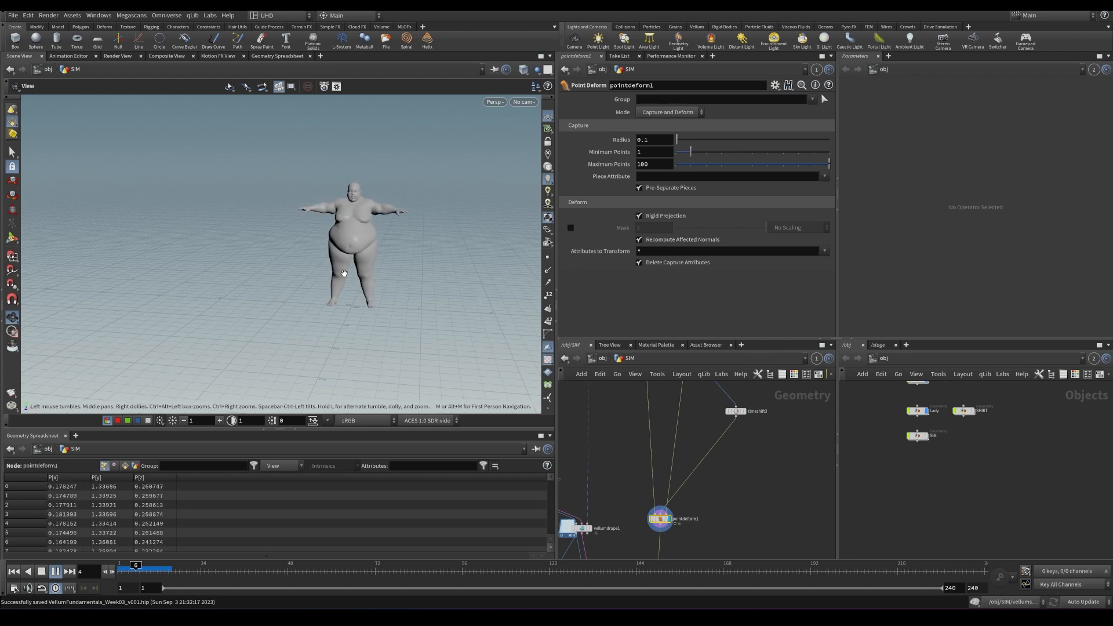
pyautogui.moveTo(577, 501); pyautogui.dragTo(669, 448, button='middle')
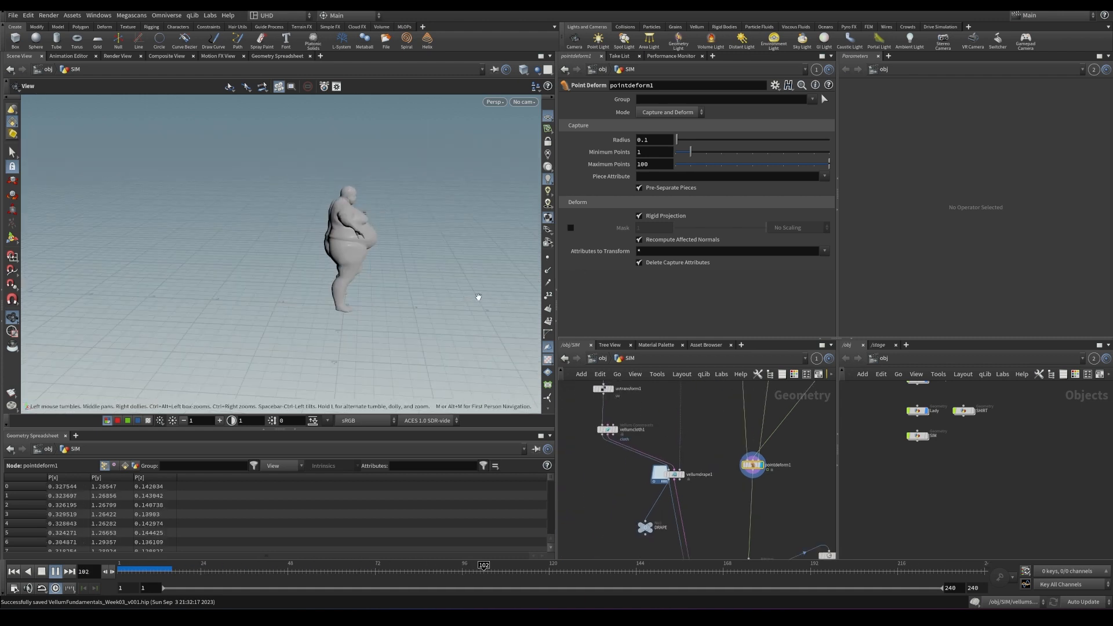
pyautogui.moveTo(353, 246); pyautogui.dragTo(335, 236)
pyautogui.moveTo(650, 399); pyautogui.dragTo(689, 510, button='middle')
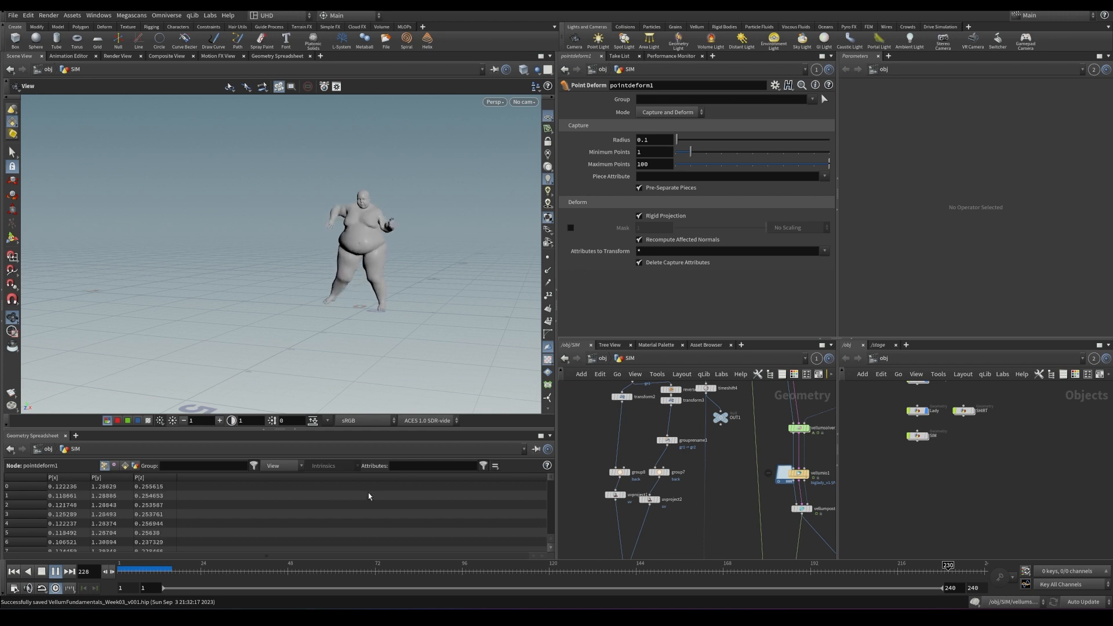
# - Return the timeline to frame 1 and save the scene
pyautogui.click(14, 572)
pyautogui.hotkey('ctrl', 's')
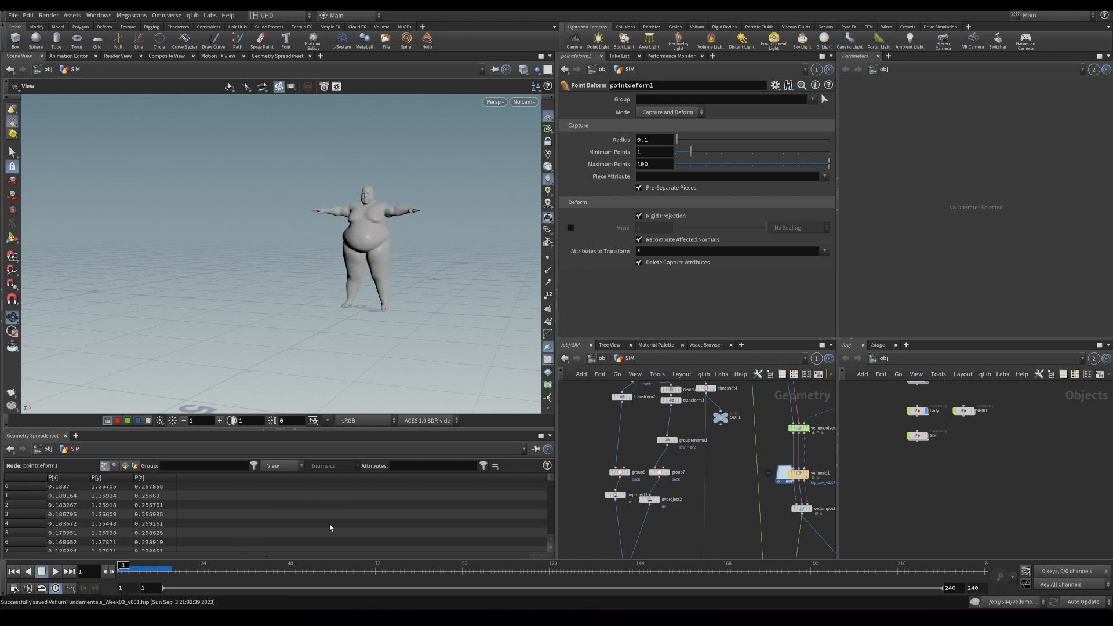
pyautogui.moveTo(617, 416); pyautogui.dragTo(622, 501, button='middle')
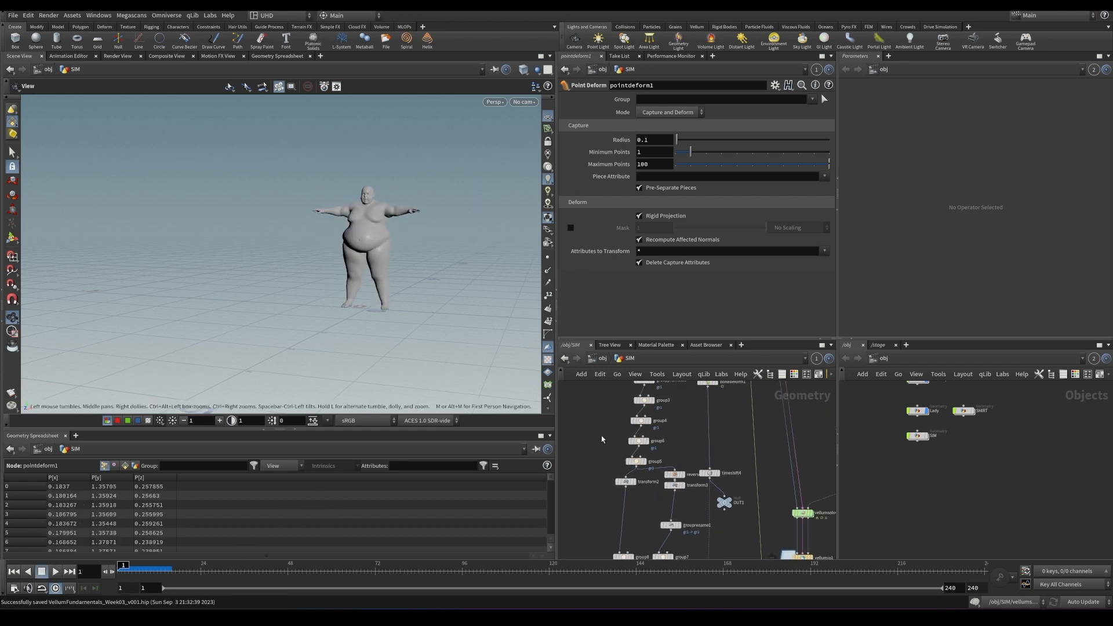
pyautogui.hotkey('ctrl', 's')
# - Display curve1's shirt outline with bonedeform1's body mesh as a template, seen in the front view
pyautogui.moveTo(695, 413); pyautogui.dragTo(686, 524, button='middle')
pyautogui.moveTo(649, 435); pyautogui.dragTo(623, 418)
pyautogui.click(627, 416)
pyautogui.click(619, 417)
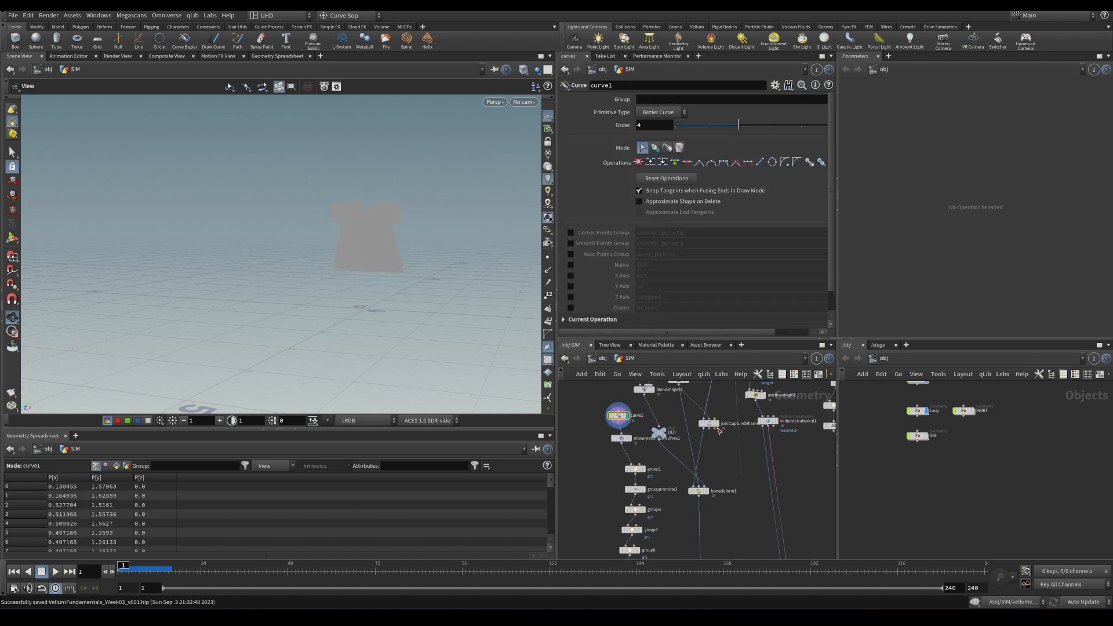
pyautogui.click(708, 491)
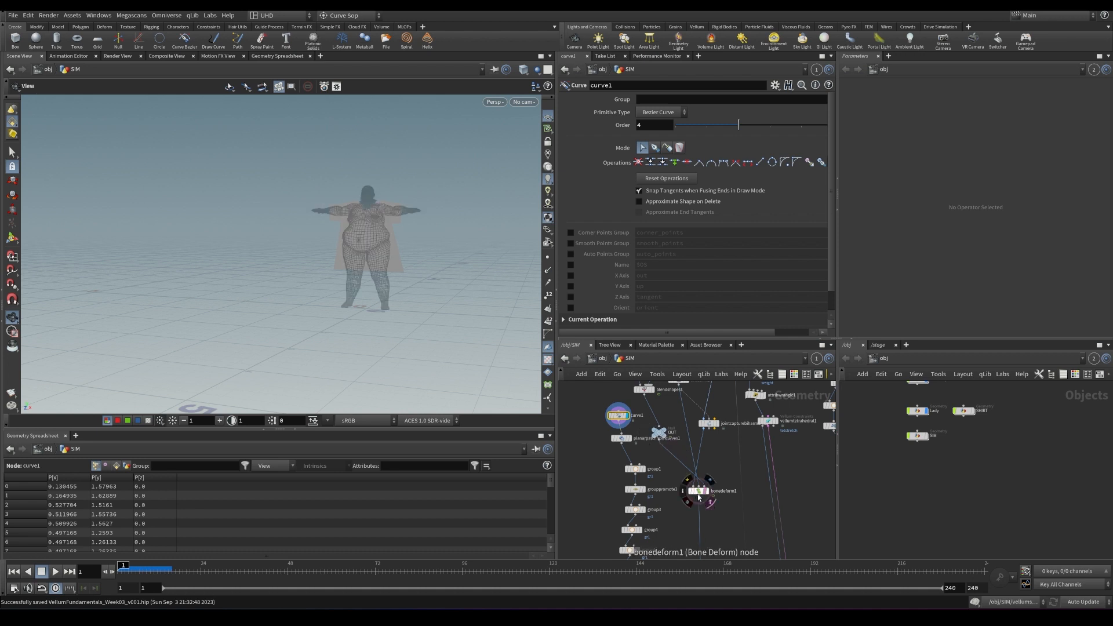
pyautogui.click(699, 491)
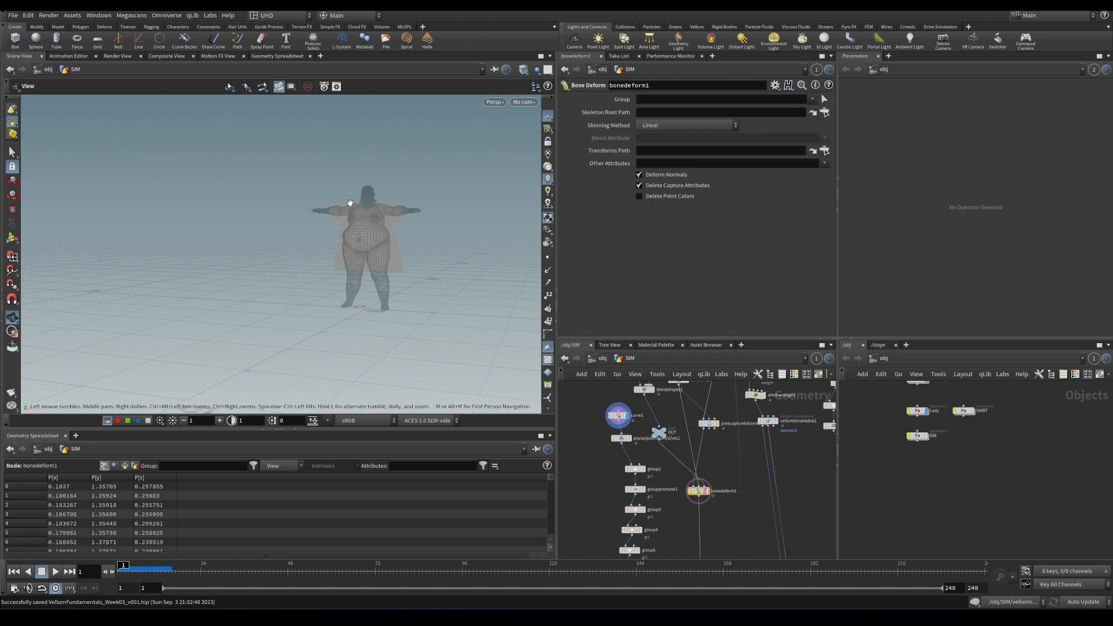
pyautogui.hotkey('space', '2')
pyautogui.hotkey('space', '3')
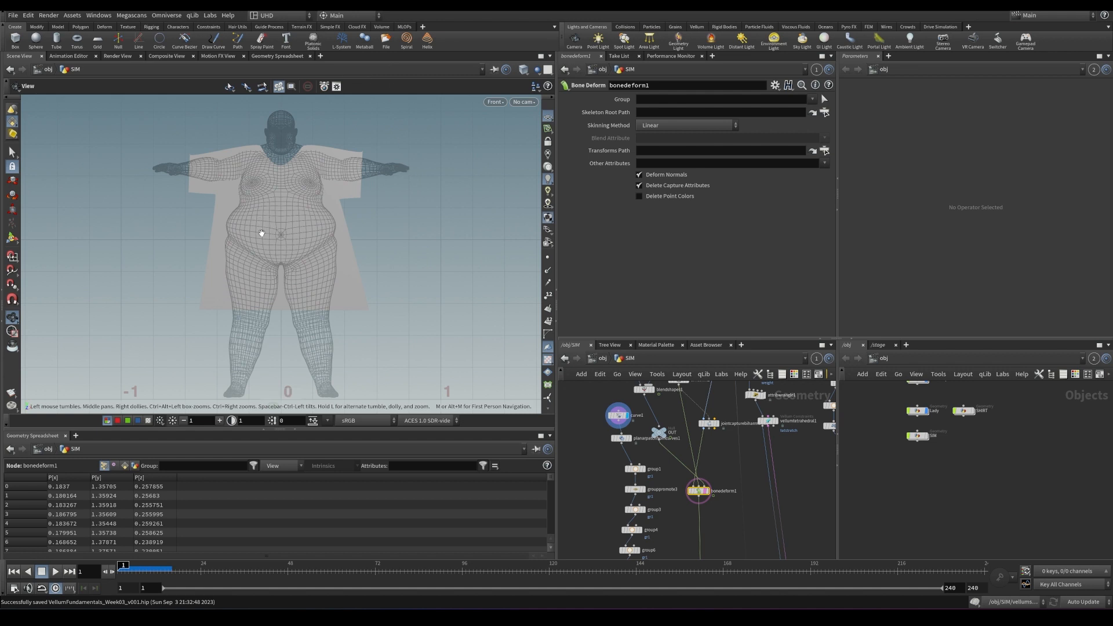
pyautogui.click(609, 413)
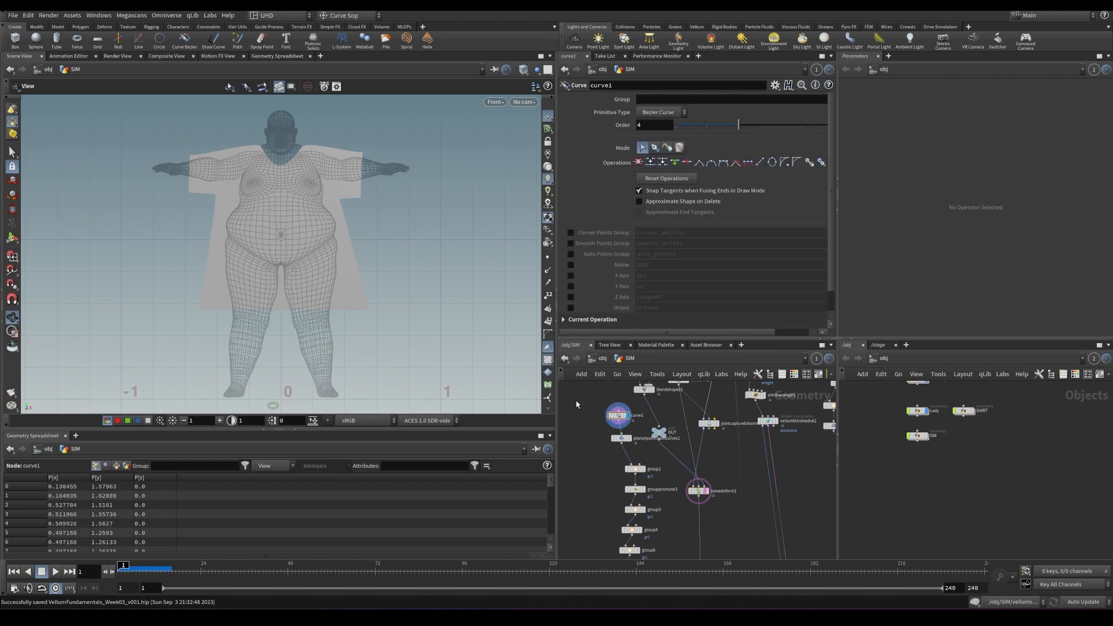
# - Add a Curve Bezier node beside curve1, display it, and template bonedeform1 as the drawing reference
pyautogui.press('Tab')
pyautogui.write('curve')
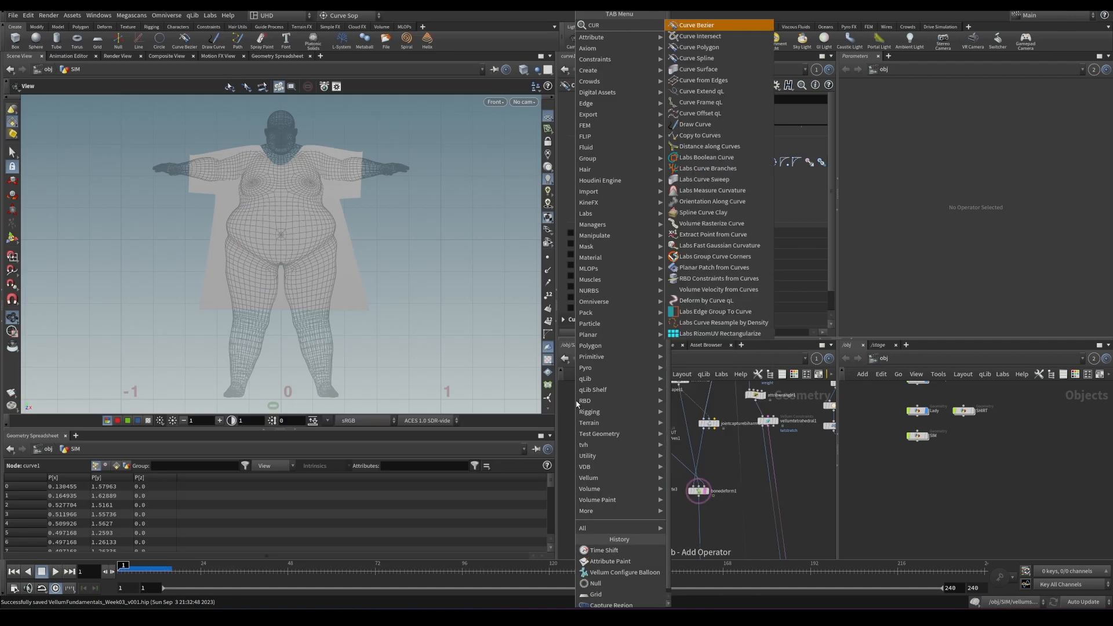
pyautogui.press('Return')
pyautogui.click(578, 422)
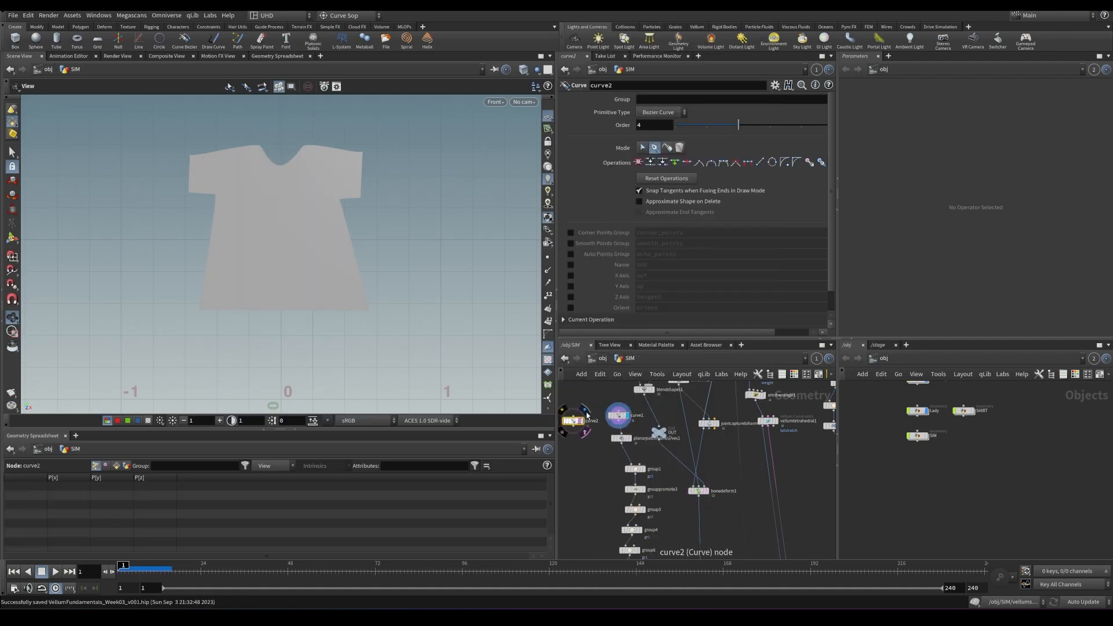
pyautogui.press('u')
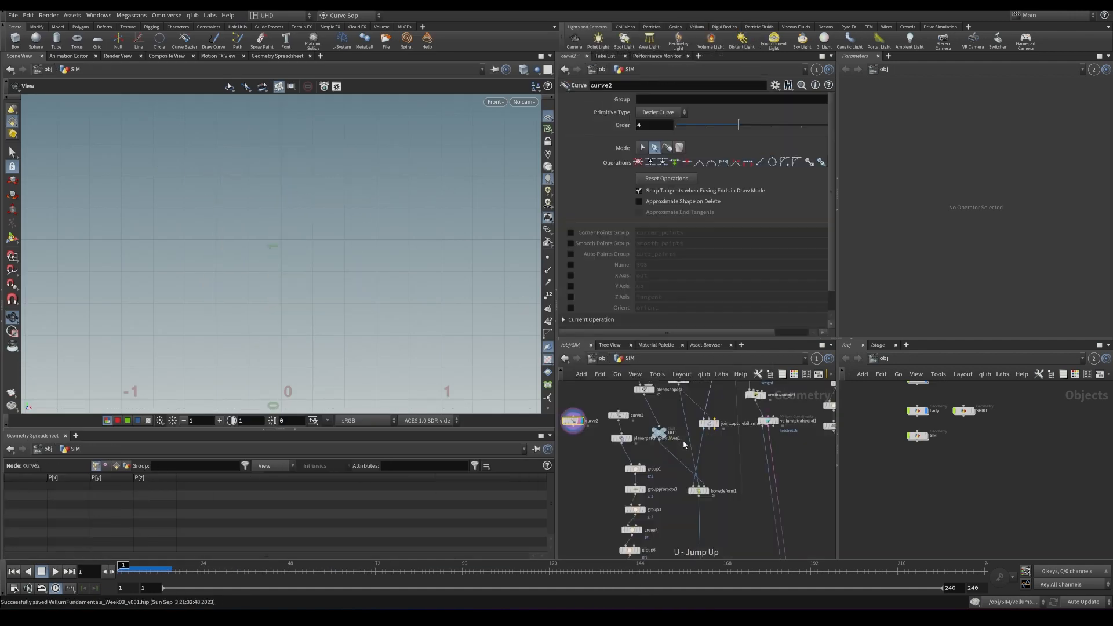
pyautogui.click(709, 499)
pyautogui.press('Return')
# - Draw a closed T-shirt outline of straight segments around the body, from neckline through sleeves and hem
pyautogui.click(303, 141)
pyautogui.click(356, 149)
pyautogui.click(362, 185)
pyautogui.click(327, 191)
pyautogui.click(204, 293)
pyautogui.click(220, 189)
pyautogui.click(254, 144)
pyautogui.click(276, 161)
pyautogui.click(303, 141)
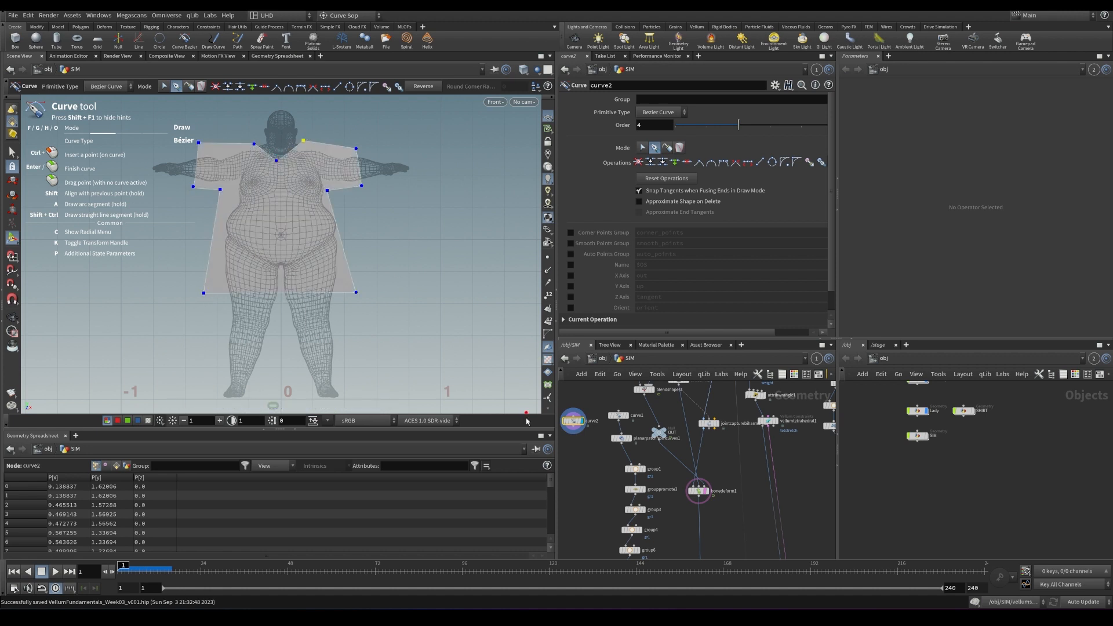
# - Display planarpatchfromcurves1 in the perspective view and stop templating bonedeform1
pyautogui.click(619, 439)
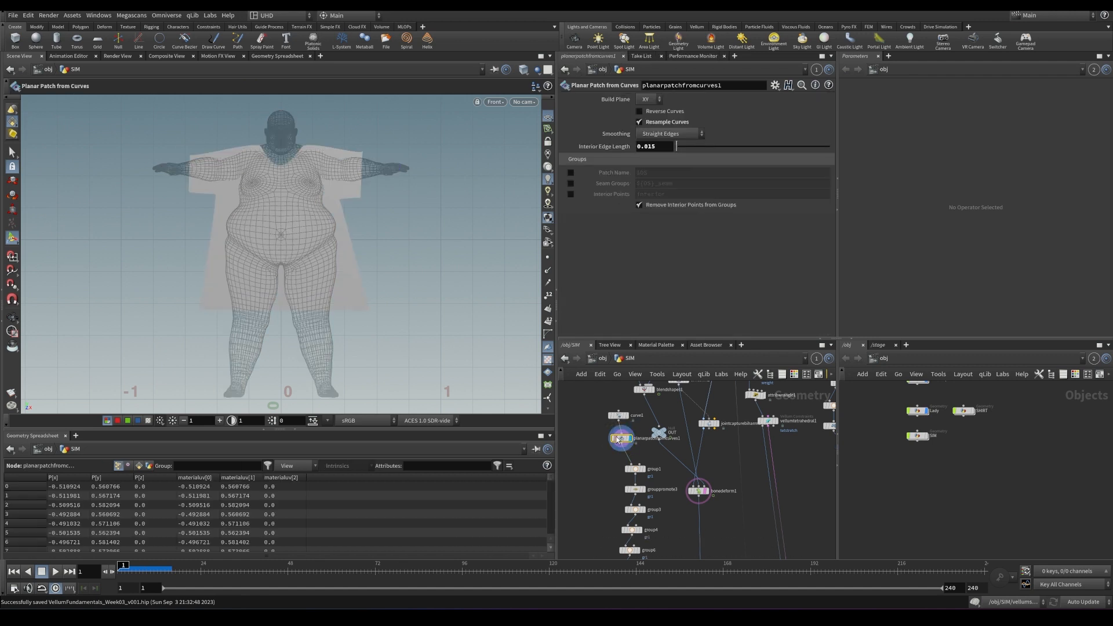
pyautogui.moveTo(619, 438); pyautogui.dragTo(619, 446)
pyautogui.hotkey('space', '1')
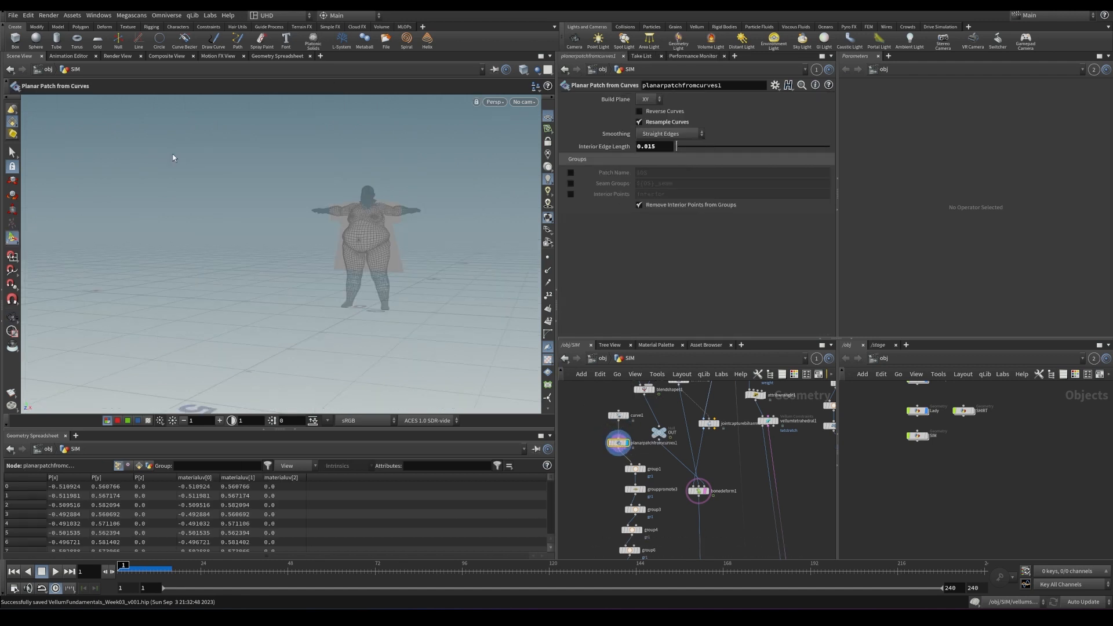
pyautogui.click(705, 491)
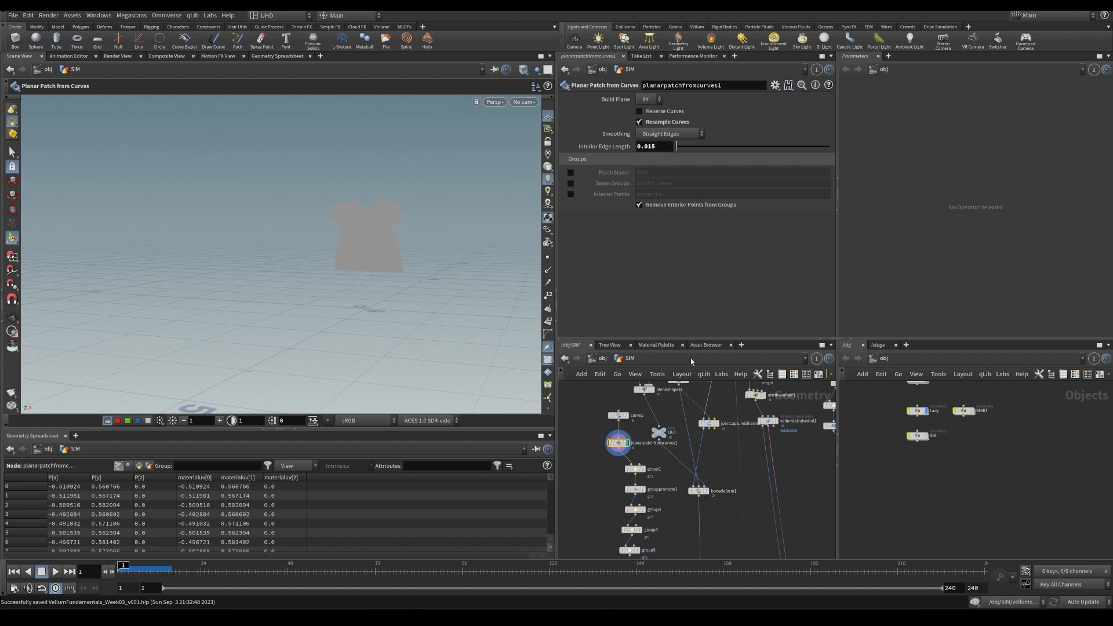
# - Set the viewport shading to Smooth Wire Shaded and examine the shirt patch's triangulation up close
pyautogui.keyDown('alt'); pyautogui.moveTo(272, 249); pyautogui.dragTo(305, 231); pyautogui.keyUp('alt')
pyautogui.keyDown('alt'); pyautogui.moveTo(345, 258); pyautogui.dragTo(485, 132, button='right'); pyautogui.keyUp('alt')
pyautogui.click(524, 70)
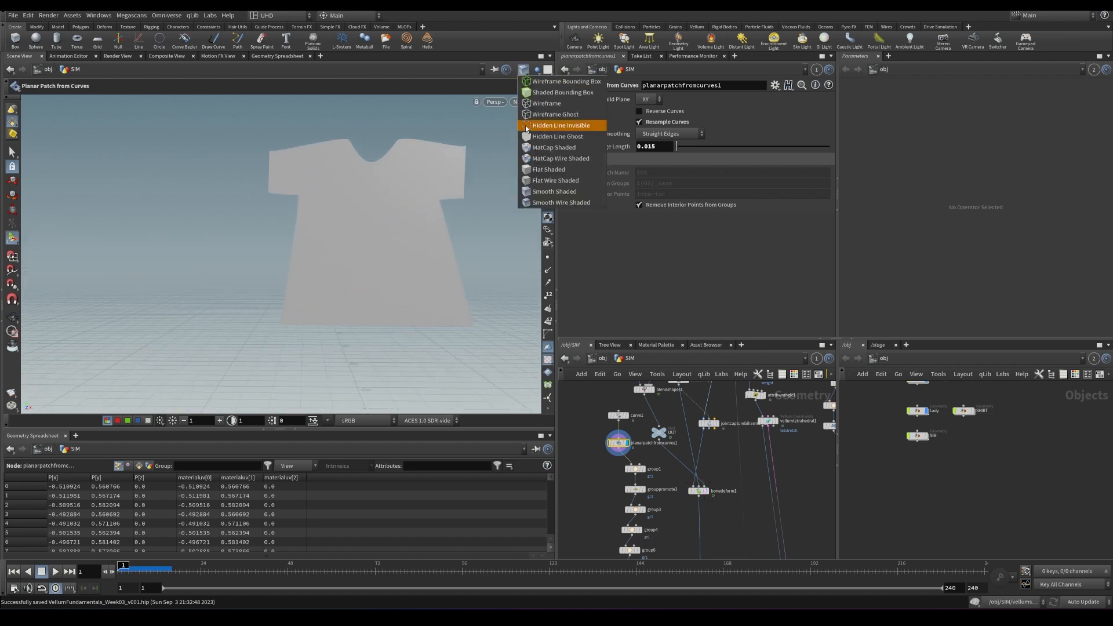
pyautogui.click(548, 201)
pyautogui.keyDown('alt'); pyautogui.moveTo(362, 241); pyautogui.dragTo(376, 191); pyautogui.keyUp('alt')
pyautogui.keyDown('alt'); pyautogui.moveTo(383, 251); pyautogui.dragTo(438, 189, button='right'); pyautogui.keyUp('alt')
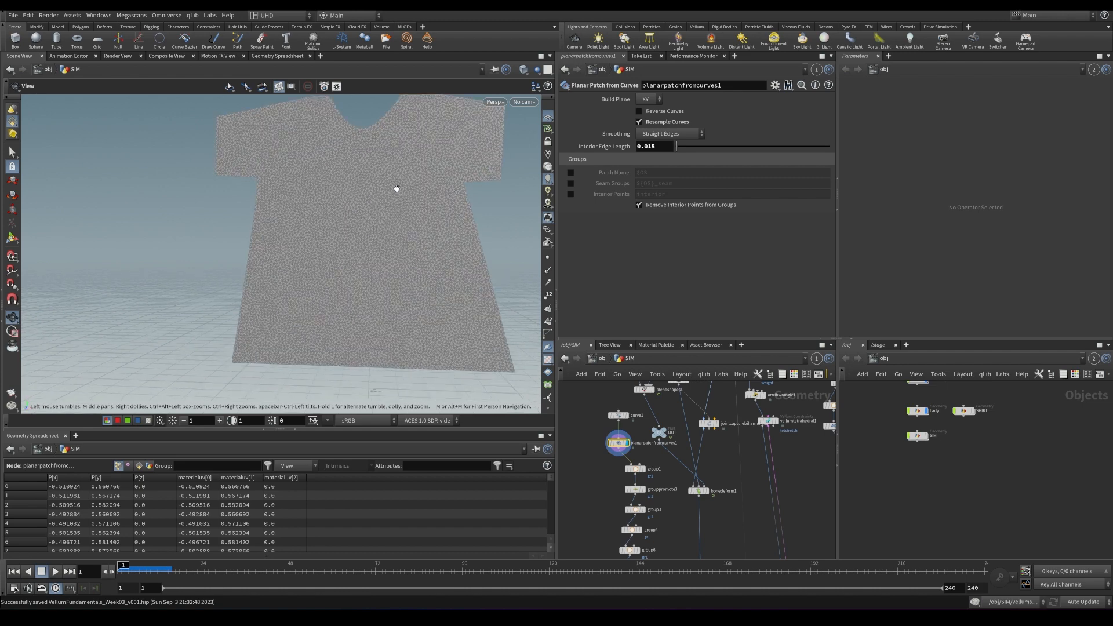
pyautogui.keyDown('alt'); pyautogui.moveTo(369, 220); pyautogui.dragTo(380, 263); pyautogui.keyUp('alt')
pyautogui.press('Return')
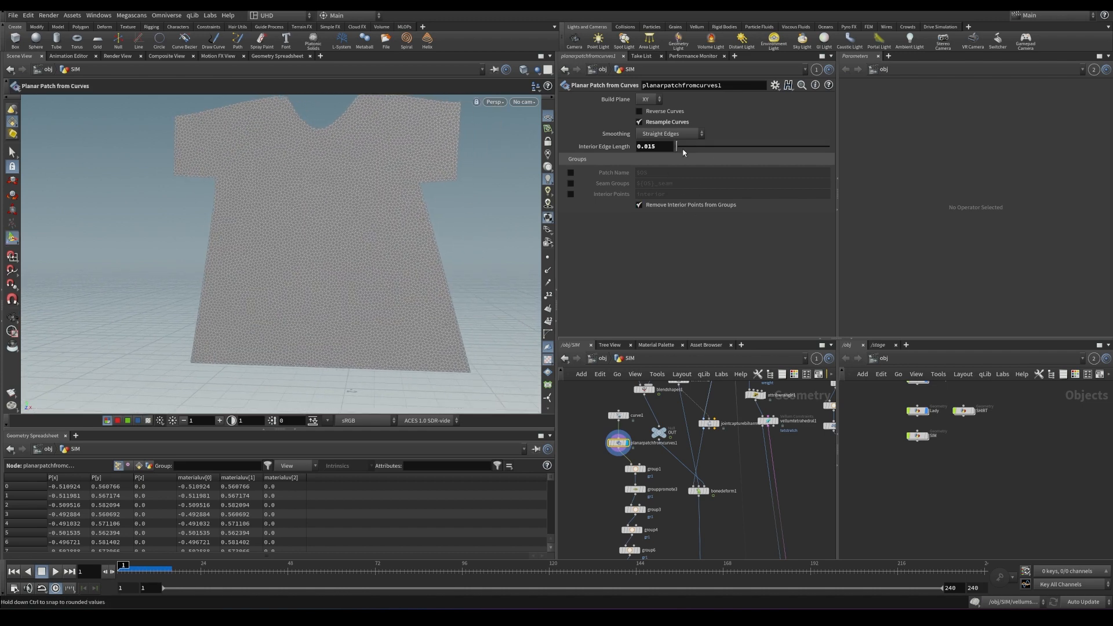
# - Try Interior Edge Length values of 0.128 and 0.079 on the planar patch, undoing each change
pyautogui.moveTo(679, 151); pyautogui.dragTo(729, 151)
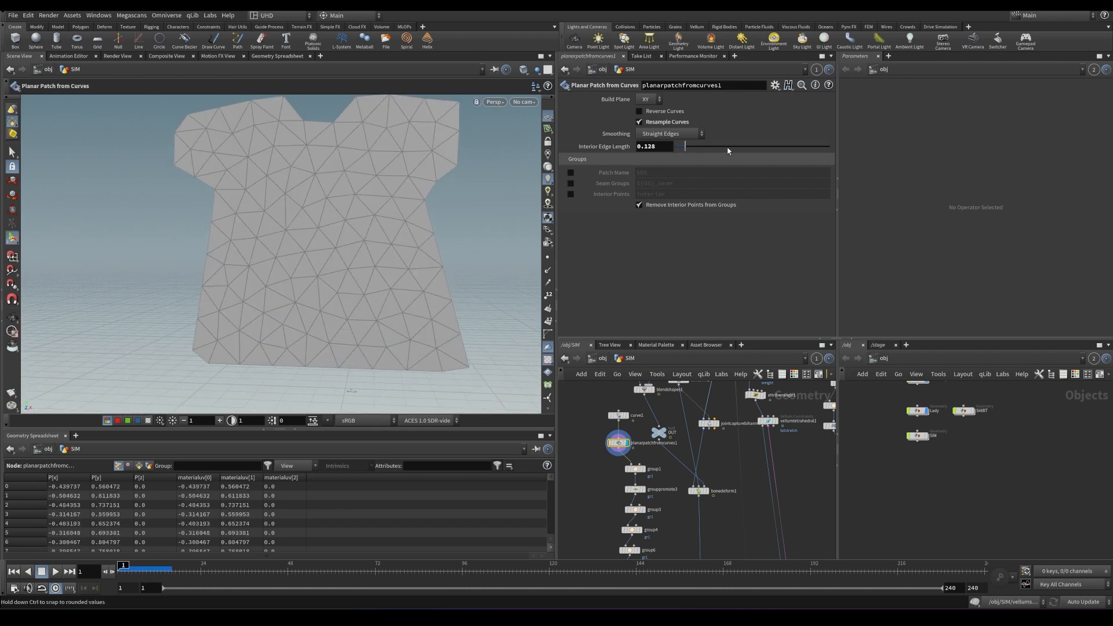
pyautogui.hotkey('ctrl', 'z')
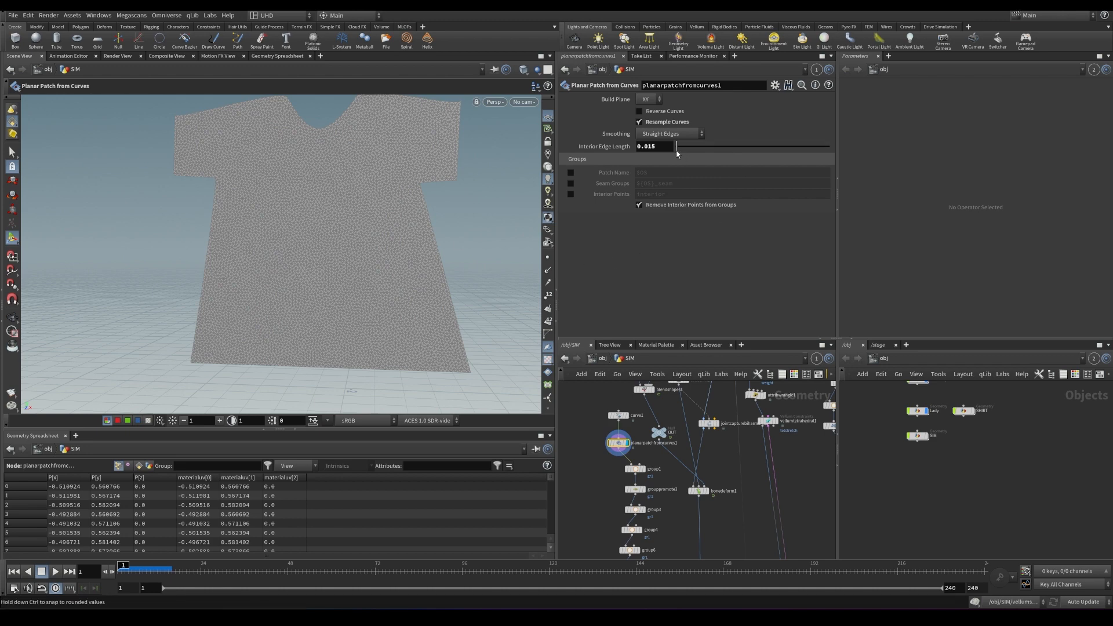
pyautogui.moveTo(678, 149); pyautogui.dragTo(684, 148)
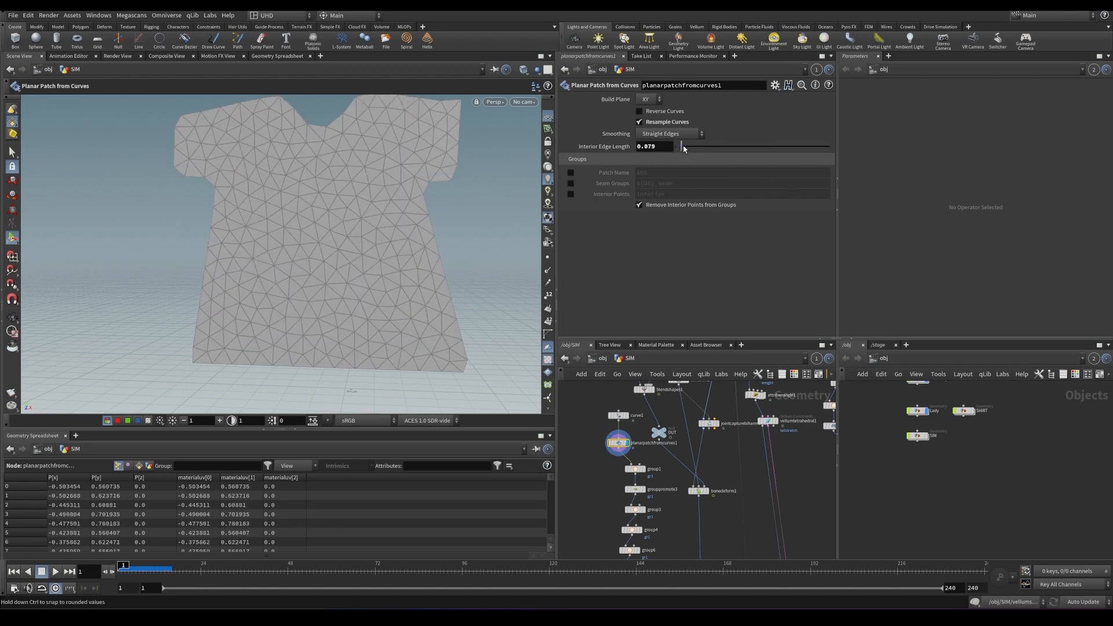
pyautogui.hotkey('ctrl', 'z')
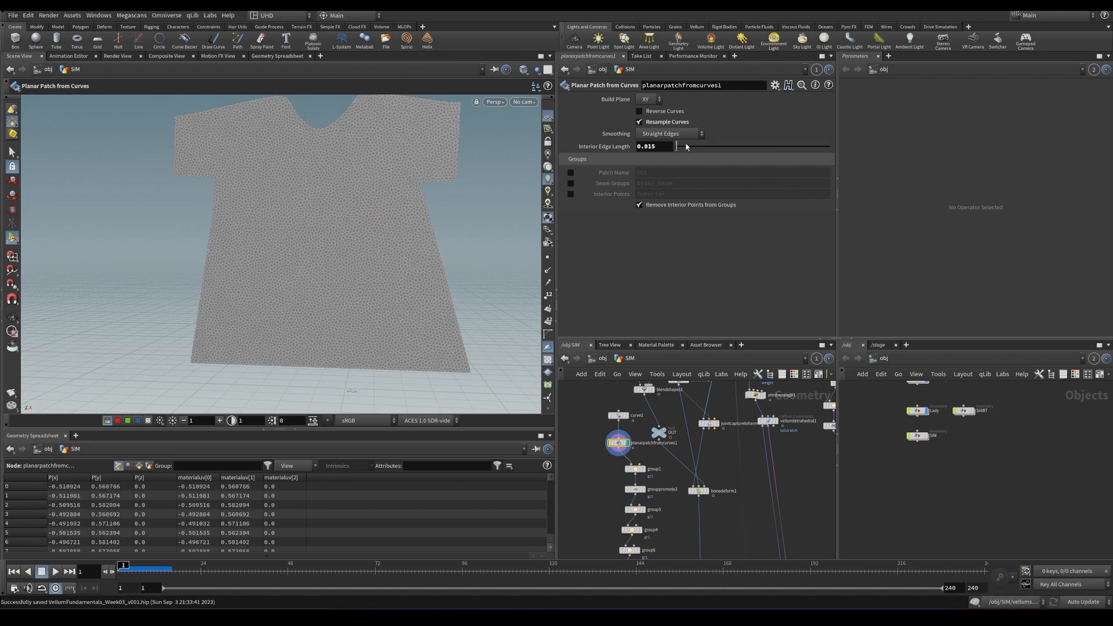
# - Try the planar patch with Resample Curves disabled and re-enable the option
pyautogui.moveTo(342, 163)
pyautogui.keyDown('alt'); pyautogui.mouseDown()
pyautogui.moveTo(410, 213)
pyautogui.moveTo(330, 173)
pyautogui.mouseUp(); pyautogui.keyUp('alt')
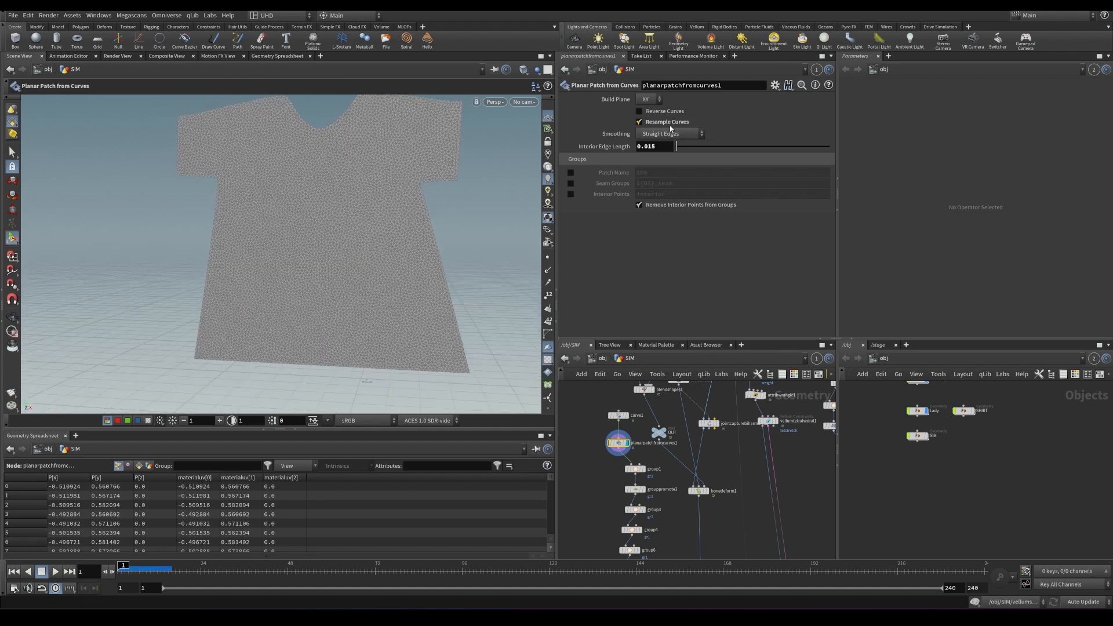
pyautogui.click(640, 122)
pyautogui.click(637, 122)
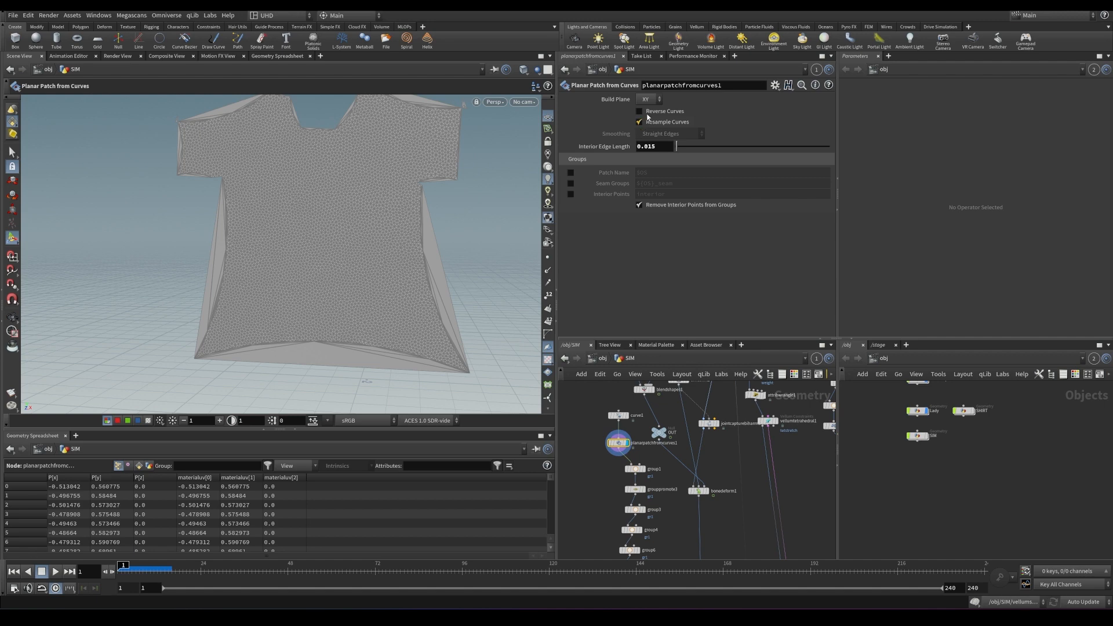
# - Save the scene and display group1, examining its edge group around the shirt's border
pyautogui.keyDown('alt'); pyautogui.moveTo(631, 428); pyautogui.dragTo(641, 369, button='middle'); pyautogui.keyUp('alt')
pyautogui.hotkey('ctrl', 's')
pyautogui.moveTo(590, 429); pyautogui.dragTo(657, 469, button='middle')
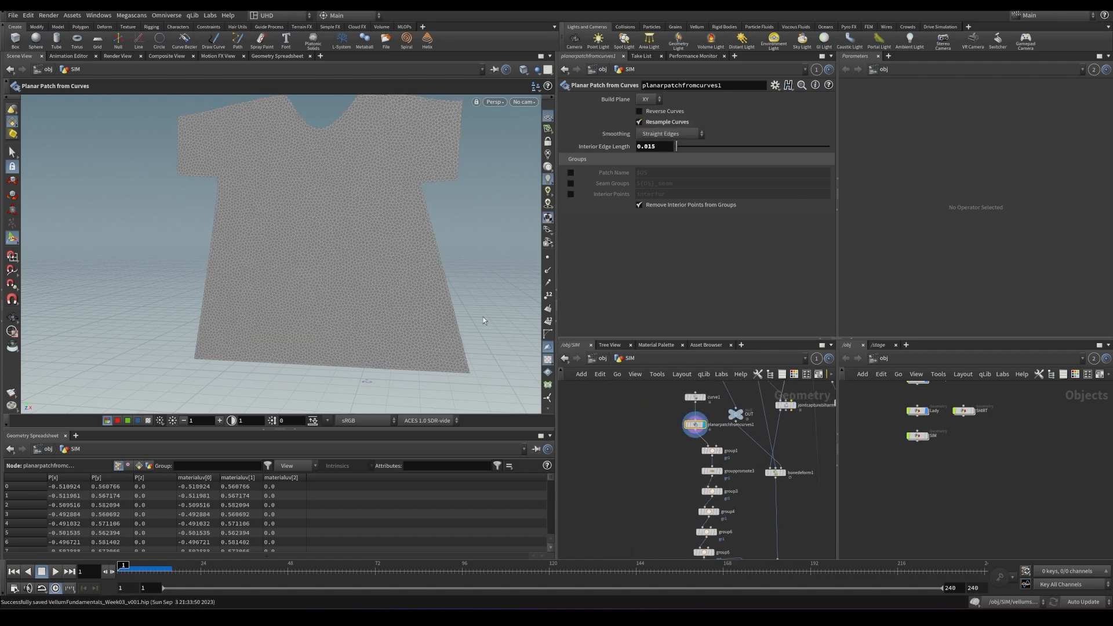
pyautogui.click(720, 450)
pyautogui.moveTo(336, 228); pyautogui.dragTo(415, 239)
pyautogui.moveTo(406, 179); pyautogui.dragTo(342, 269)
pyautogui.press('Return')
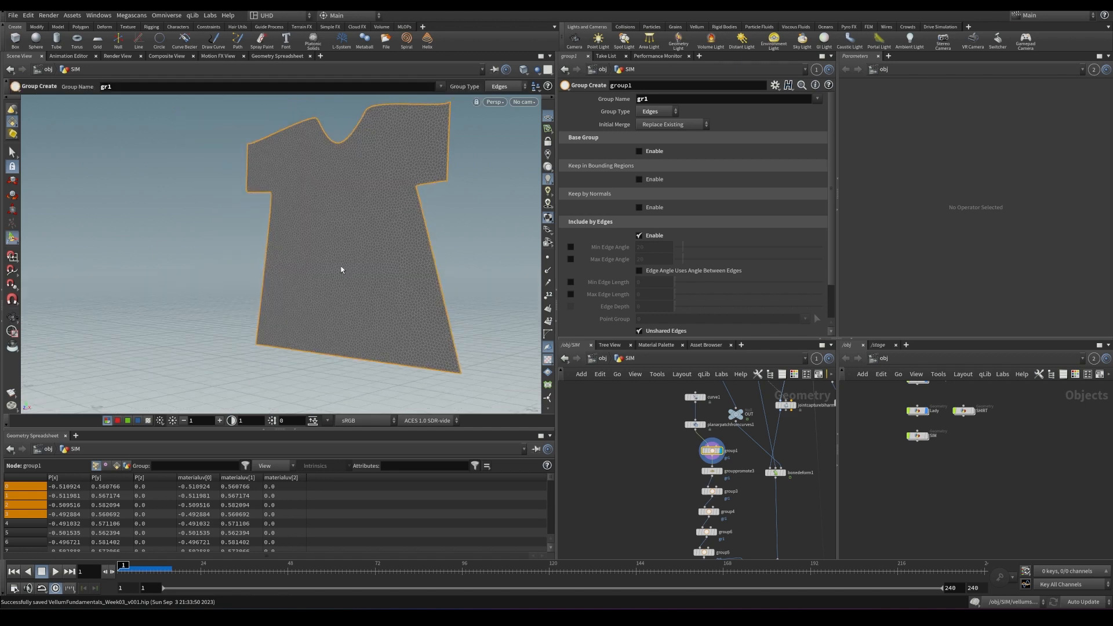
# - Switch to VLC media player, play the week03_demo16-9.mp4 render, and return to the Houdini scene
pyautogui.click(756, 616)
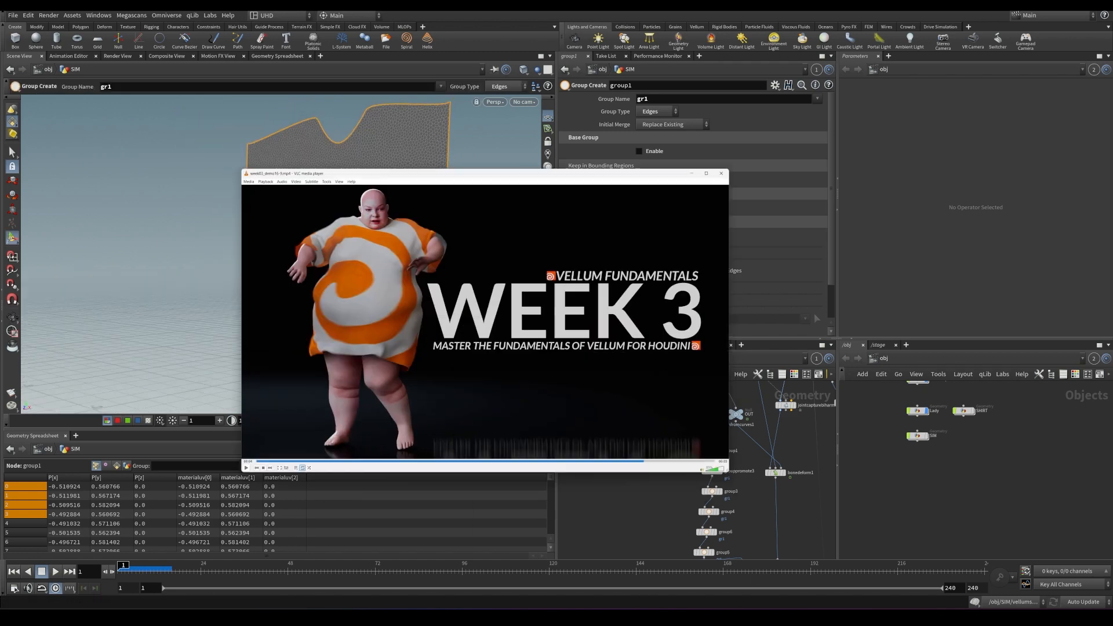
pyautogui.press('space')
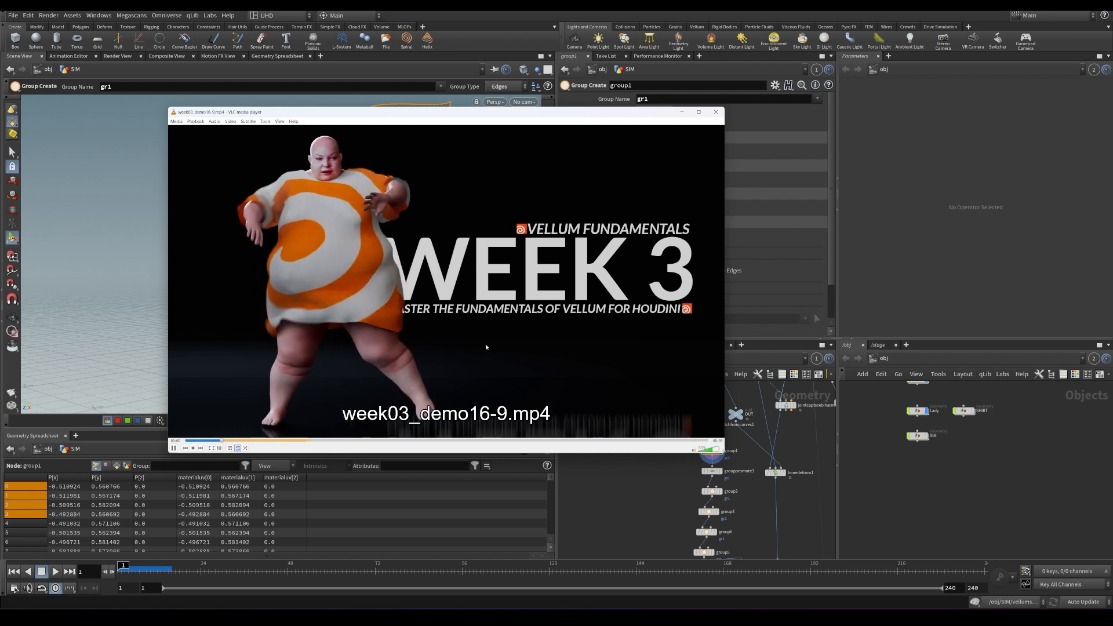
pyautogui.click(665, 512)
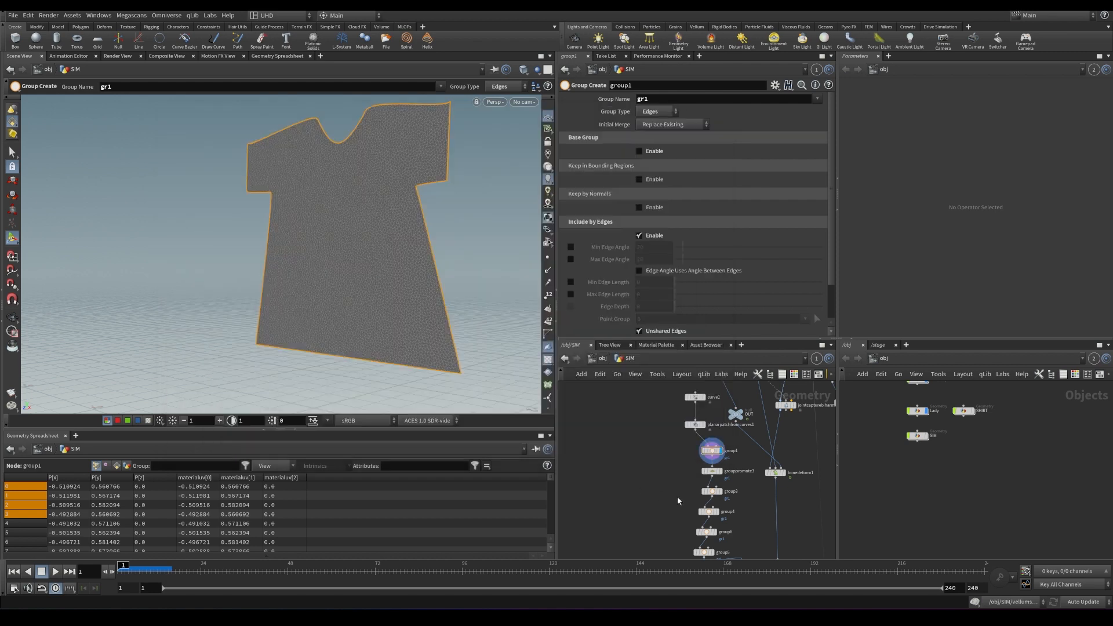
pyautogui.press('Escape')
# - Examine group1's Include by Edges settings against the shirt's highlighted outline
pyautogui.moveTo(502, 336); pyautogui.dragTo(416, 300)
pyautogui.moveTo(336, 226)
pyautogui.mouseDown()
pyautogui.moveTo(376, 237)
pyautogui.moveTo(331, 241)
pyautogui.mouseUp()
pyautogui.press('Return')
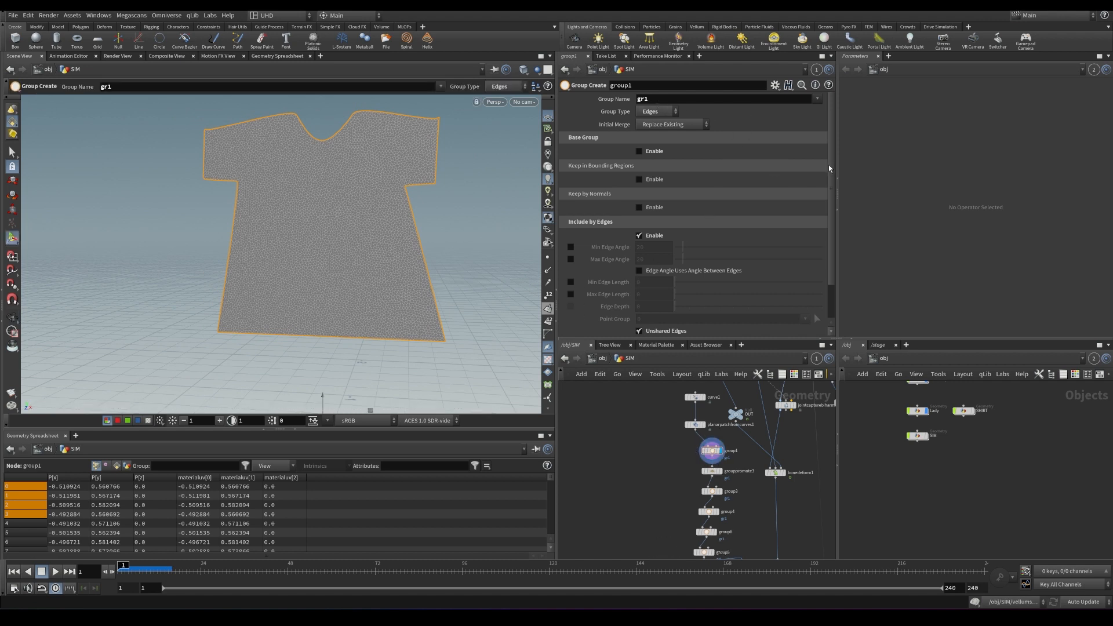
pyautogui.scroll(-1, 665, 95)
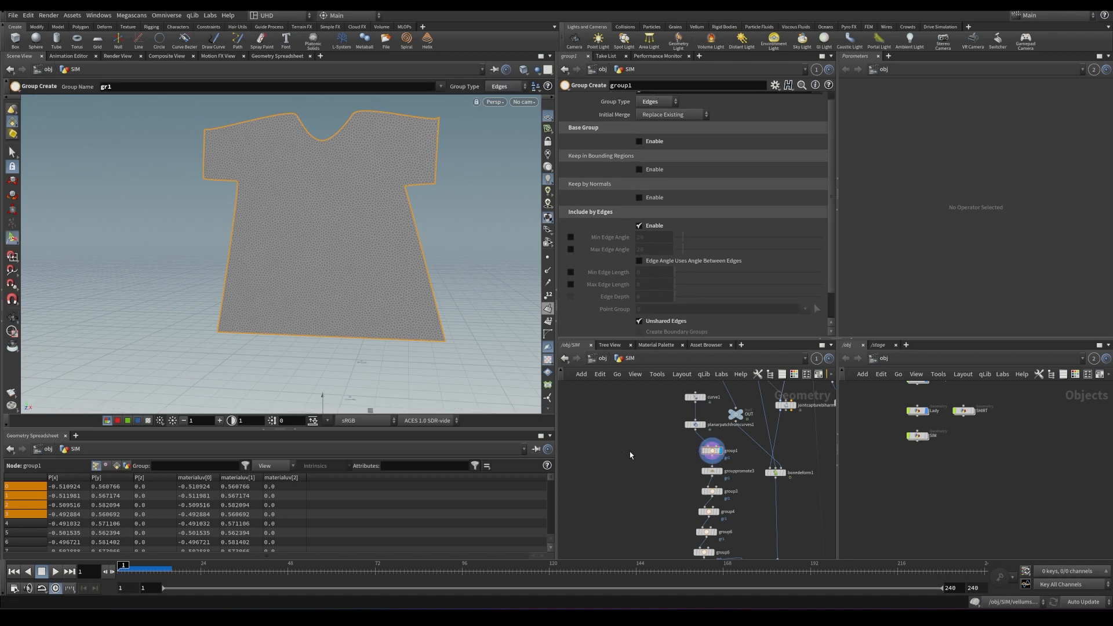
# - Branch a Group Create node off planarpatchfromcurves1 and set its Group Type to Edges
pyautogui.press('Tab')
pyautogui.write('group')
pyautogui.press('Return')
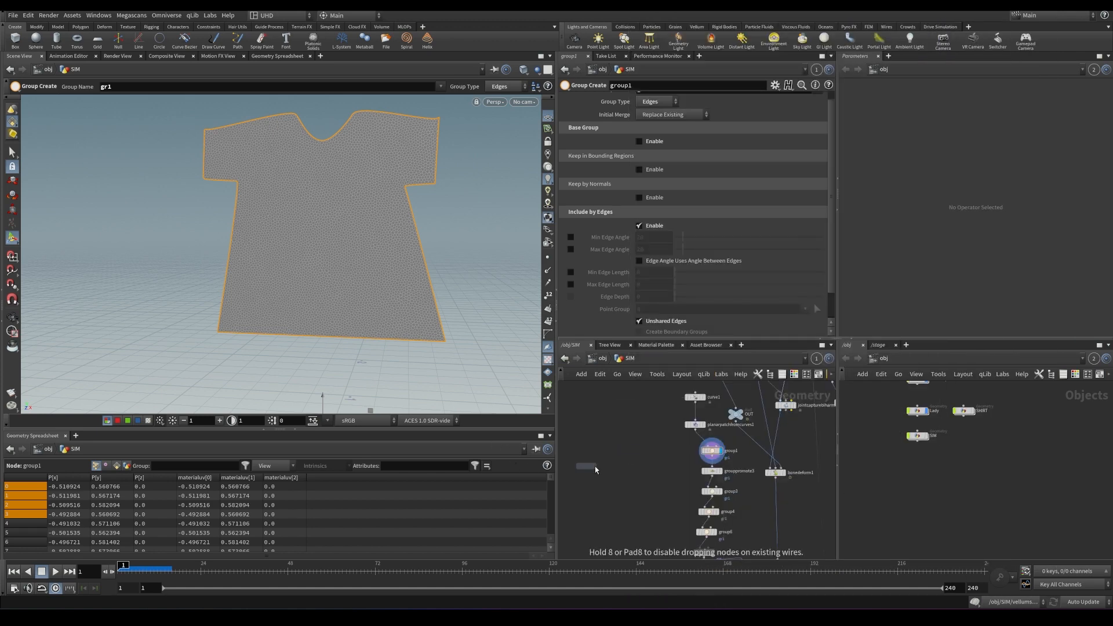
pyautogui.click(662, 464)
pyautogui.click(656, 111)
pyautogui.click(658, 149)
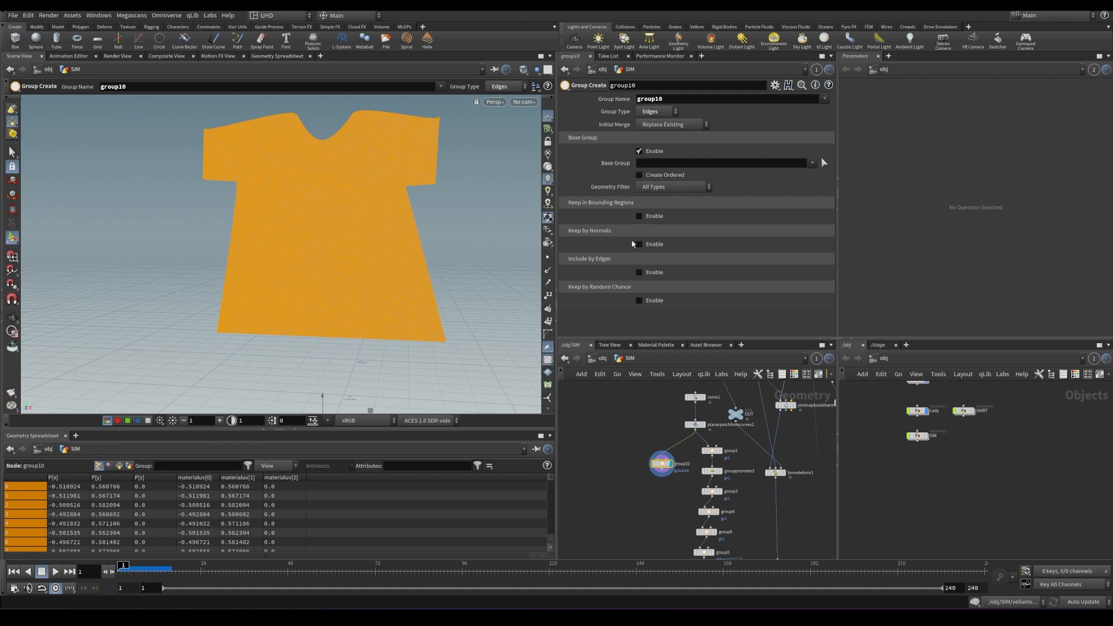
# - Disable the new group's Base Group and enable Include by Edges with Unshared Edges to capture the shirt's outline
pyautogui.click(640, 272)
pyautogui.click(639, 152)
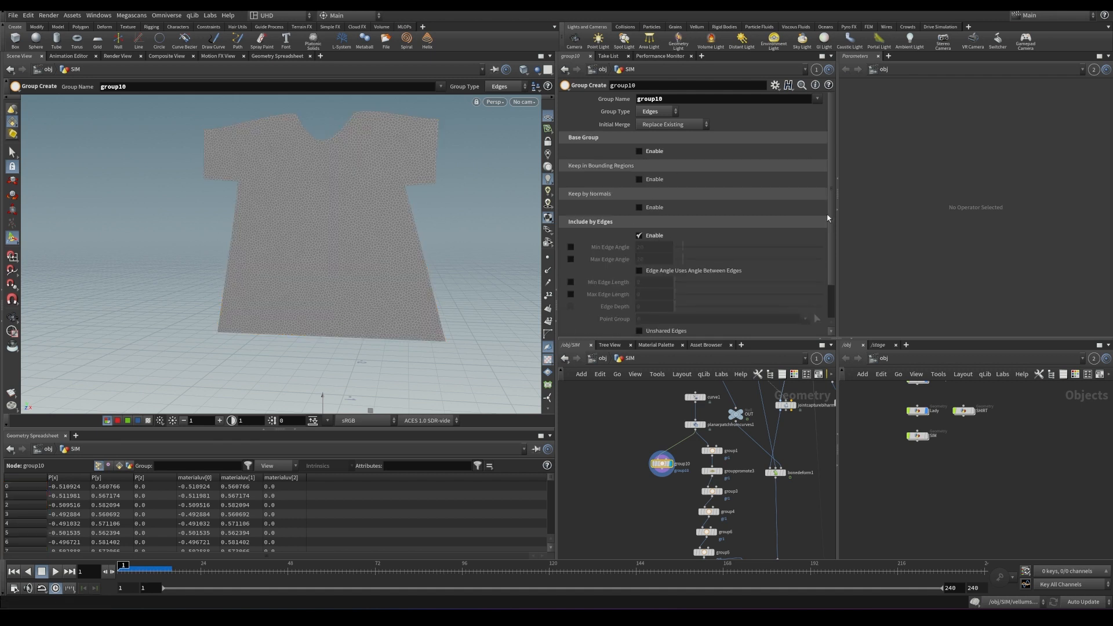
pyautogui.scroll(-2, 698, 259)
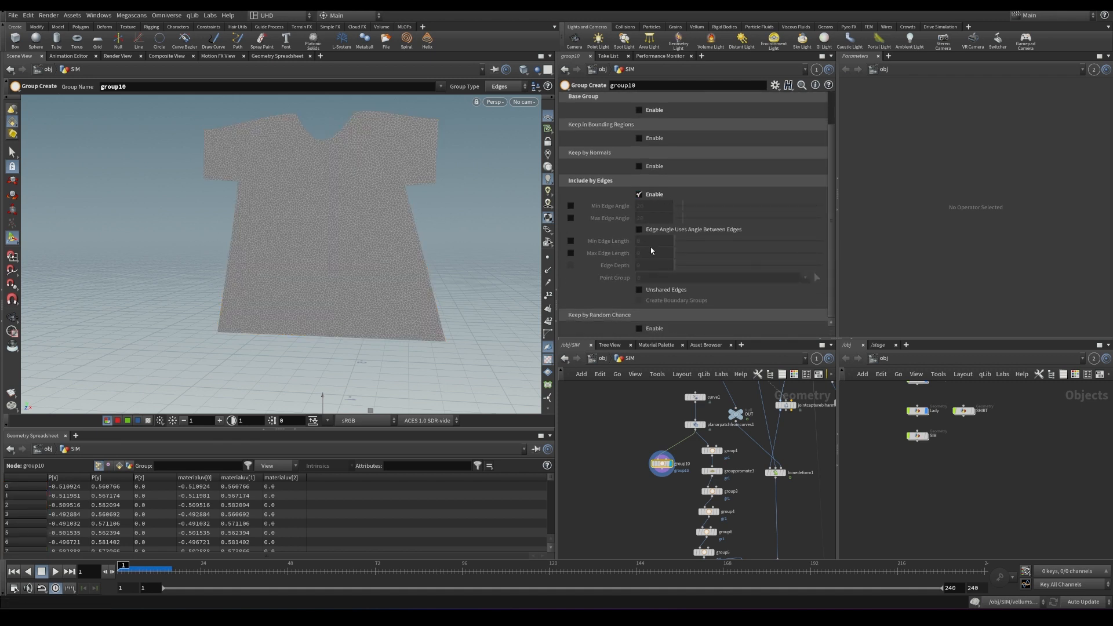
pyautogui.click(639, 289)
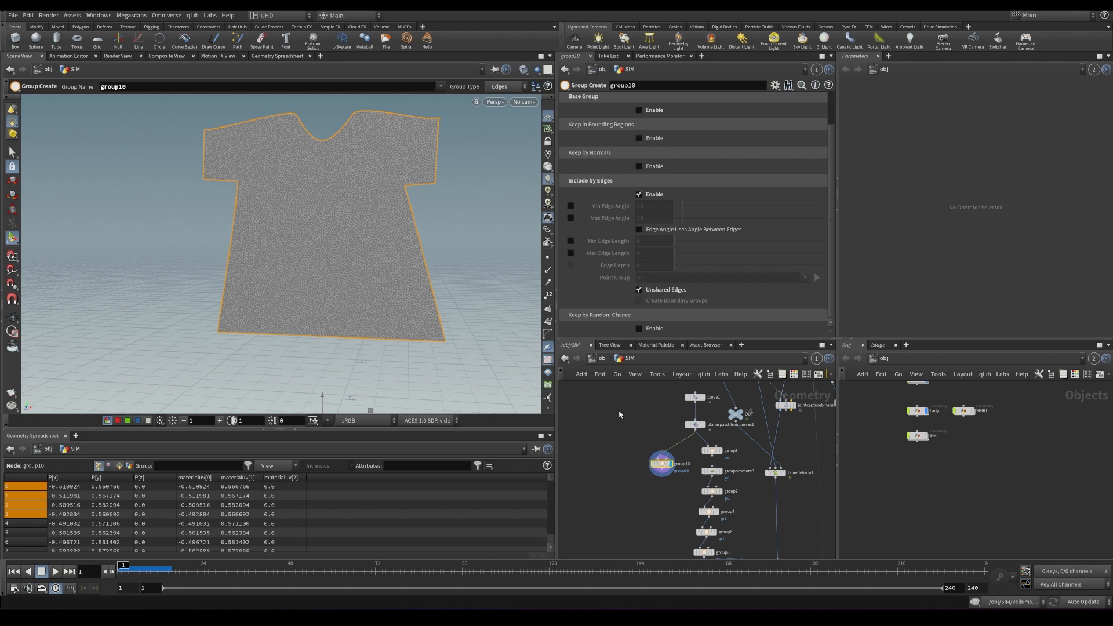
# - Delete the demonstration edge group node and save the scene
pyautogui.press('Up')
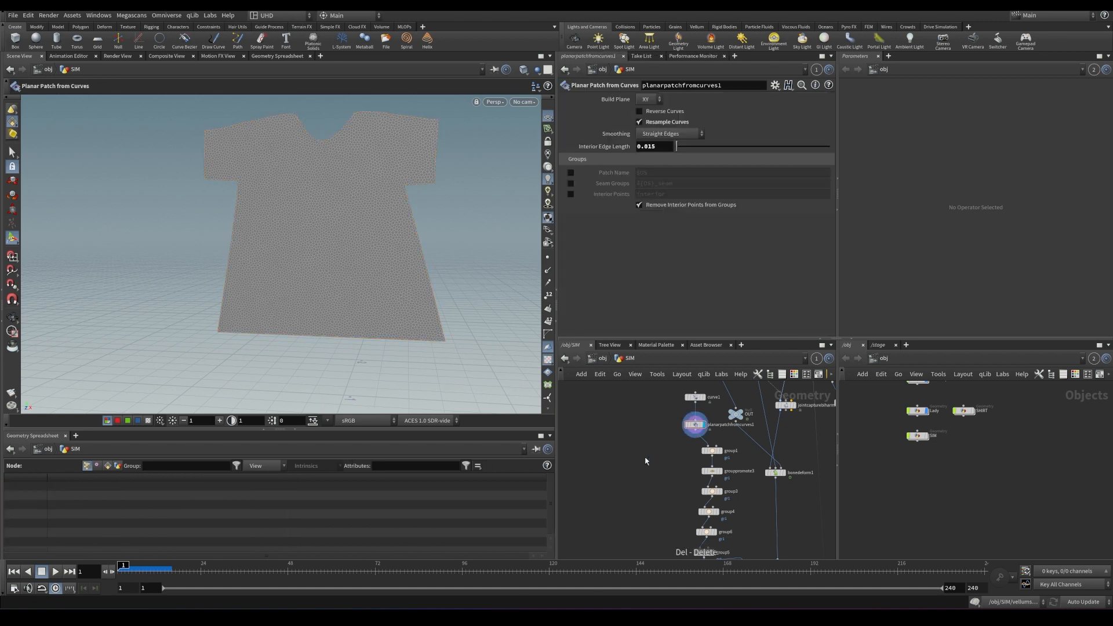
pyautogui.hotkey('ctrl', 's')
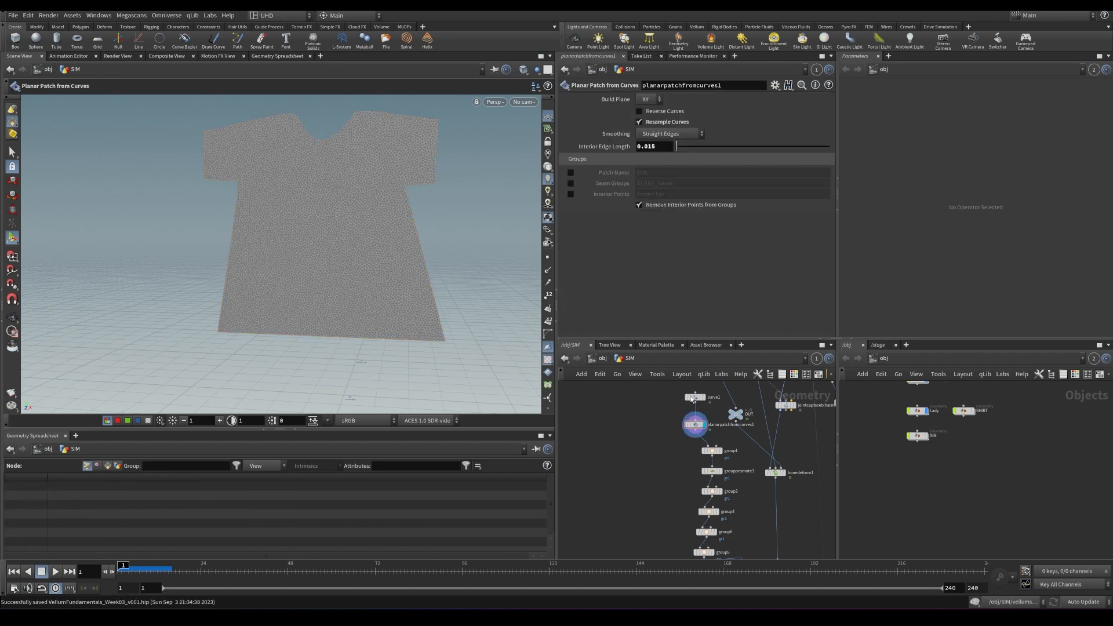
# - Review curve1 and group1, and display grouppromote3 to examine gr1's promotion to points
pyautogui.click(695, 397)
pyautogui.press('Return')
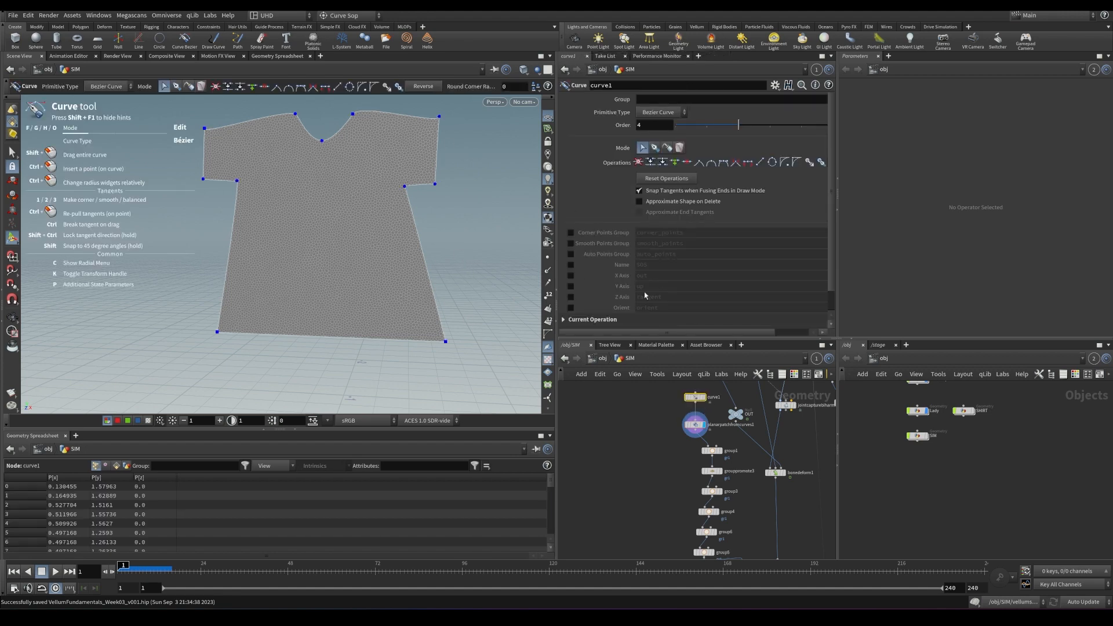
pyautogui.click(713, 453)
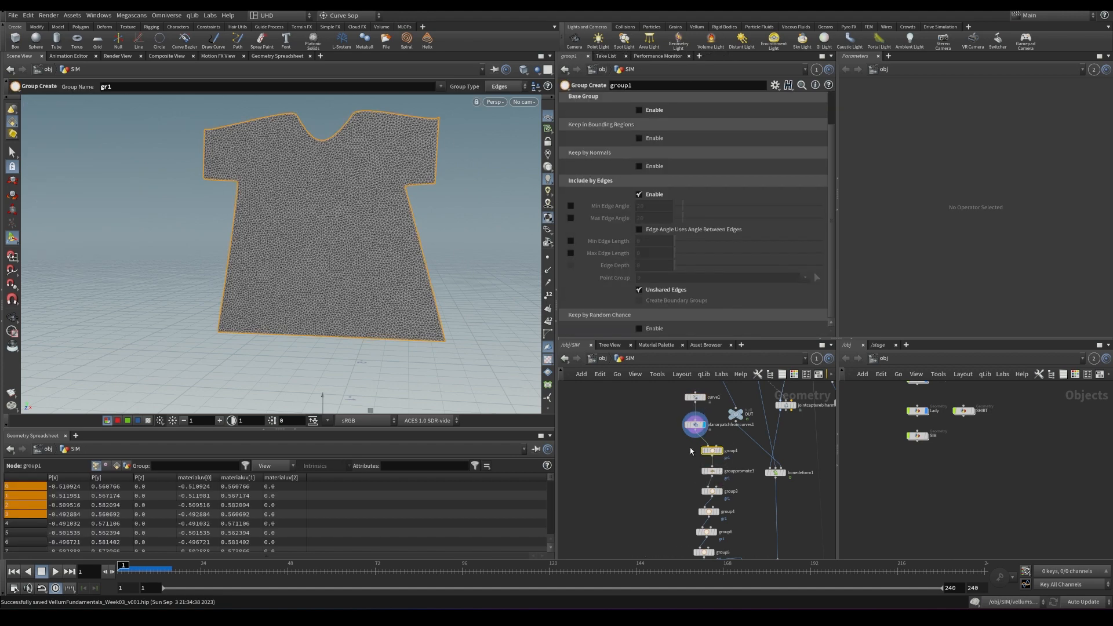
pyautogui.click(711, 470)
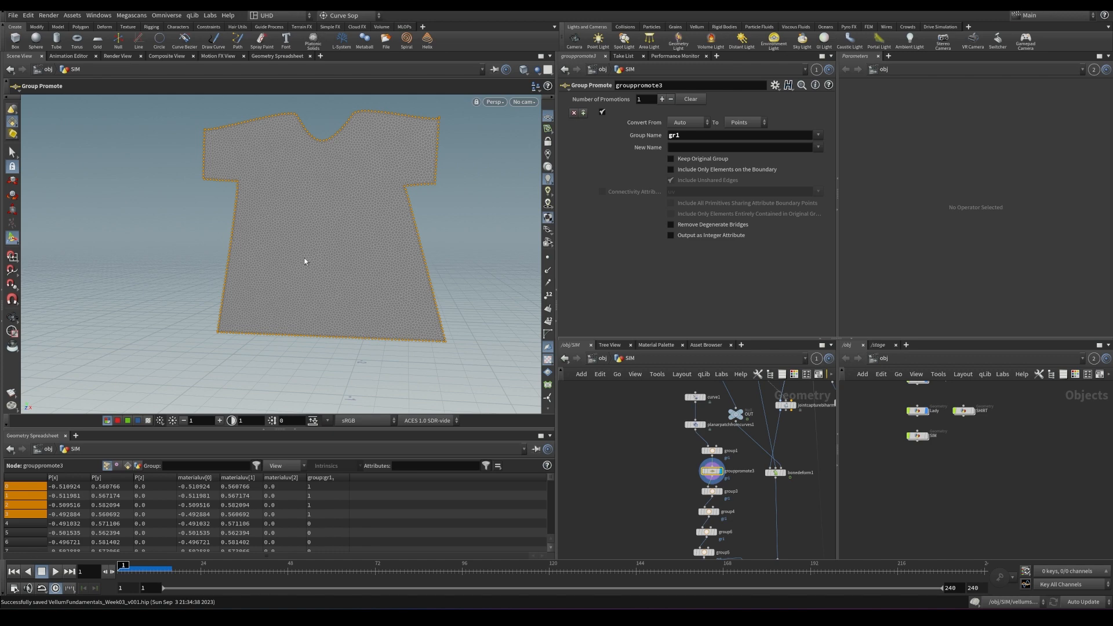
# - Display group3 and inspect the bounding box that subtracts one sleeve opening's points from gr1
pyautogui.moveTo(675, 503); pyautogui.dragTo(645, 498, button='middle')
pyautogui.scroll(5, 644, 498)
pyautogui.click(735, 444)
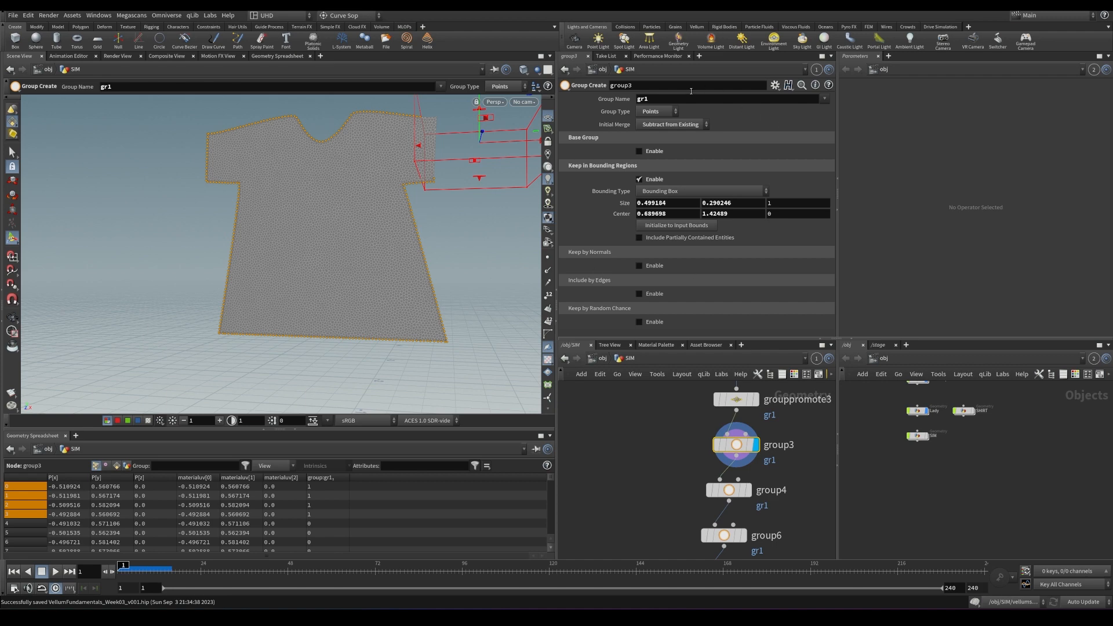
pyautogui.keyDown('alt'); pyautogui.moveTo(384, 215); pyautogui.dragTo(365, 250, button='middle'); pyautogui.keyUp('alt')
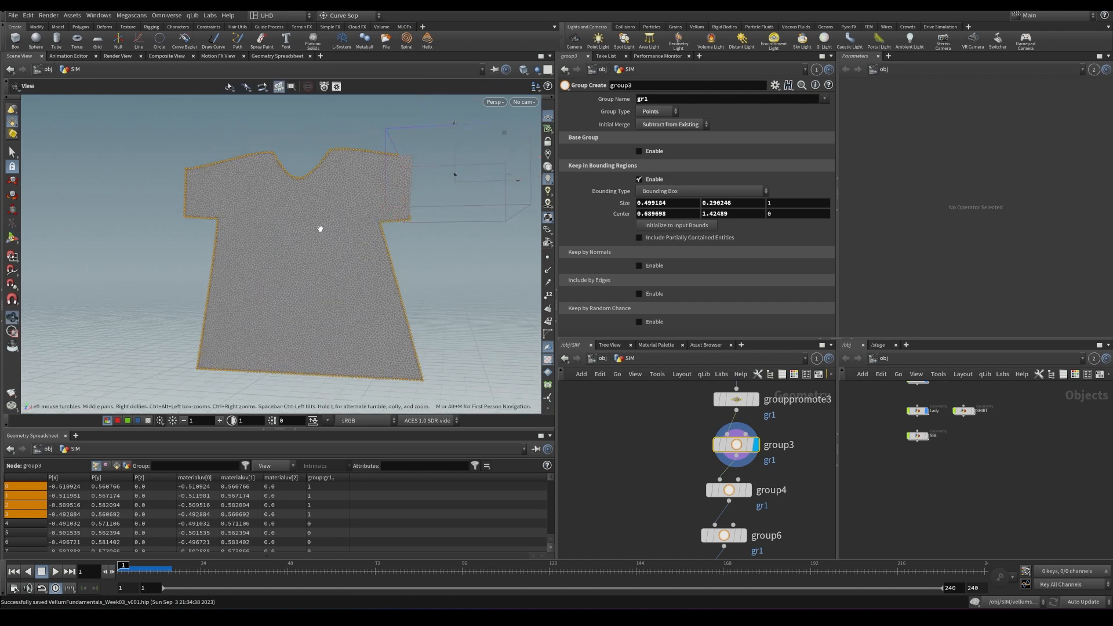
pyautogui.keyDown('alt'); pyautogui.moveTo(335, 222); pyautogui.dragTo(362, 231); pyautogui.keyUp('alt')
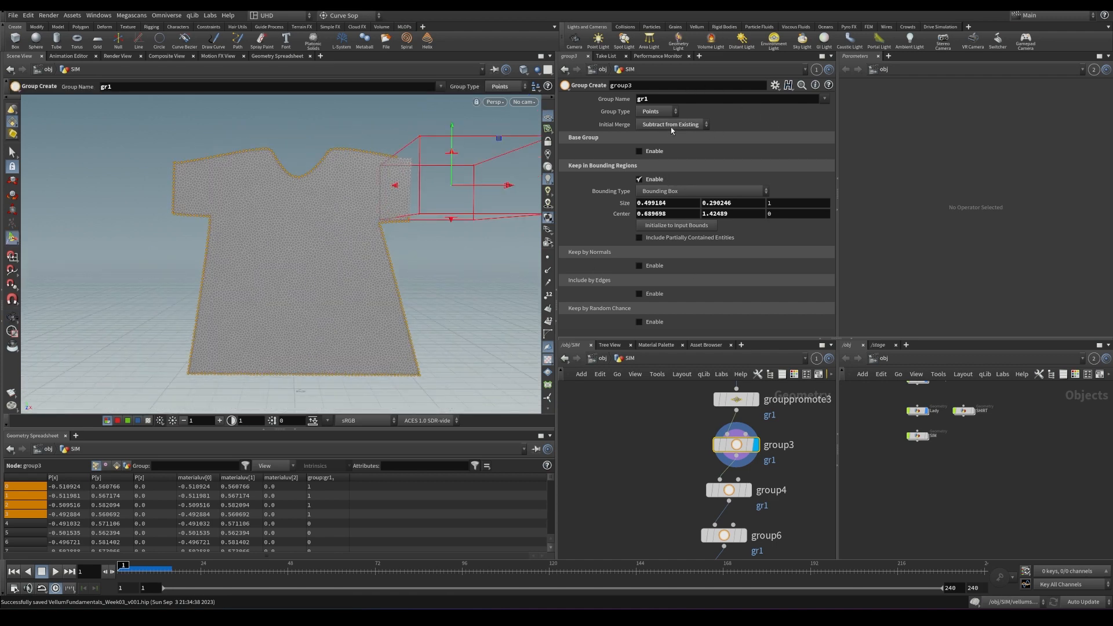
# - Try moving group3's bounding box across the shirt, undo the move, and inspect the sleeve opening up close
pyautogui.moveTo(463, 187); pyautogui.dragTo(291, 195)
pyautogui.hotkey('ctrl', 'z')
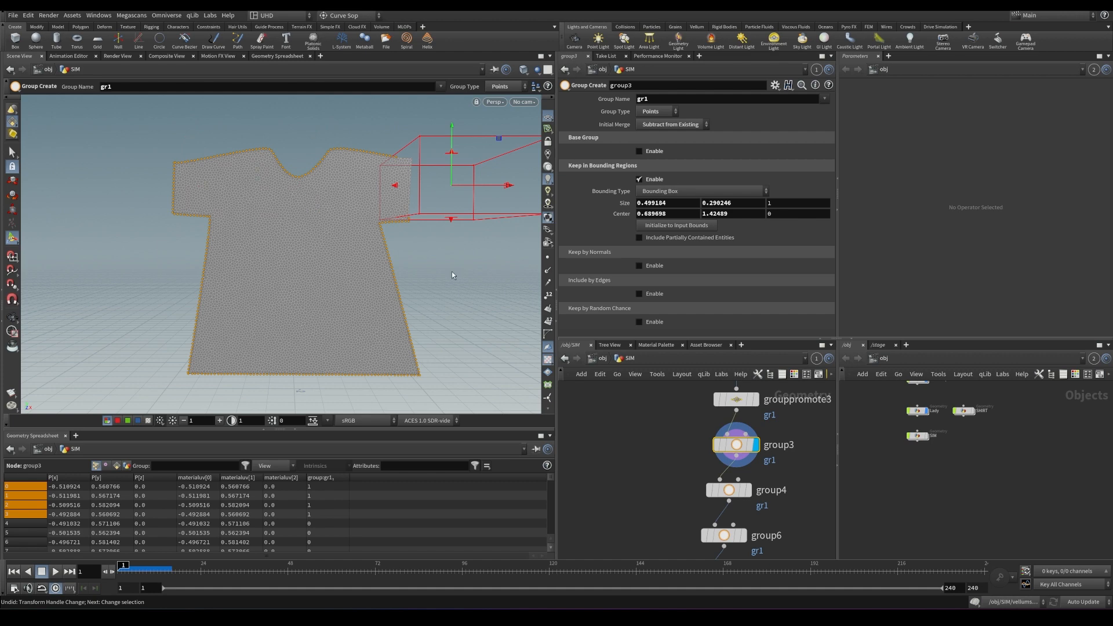
pyautogui.keyDown('alt'); pyautogui.moveTo(382, 162); pyautogui.dragTo(390, 194); pyautogui.keyUp('alt')
pyautogui.keyDown('alt'); pyautogui.moveTo(394, 191); pyautogui.dragTo(390, 226, button='middle'); pyautogui.keyUp('alt')
pyautogui.keyDown('alt'); pyautogui.moveTo(390, 226); pyautogui.dragTo(375, 281, button='right'); pyautogui.keyUp('alt')
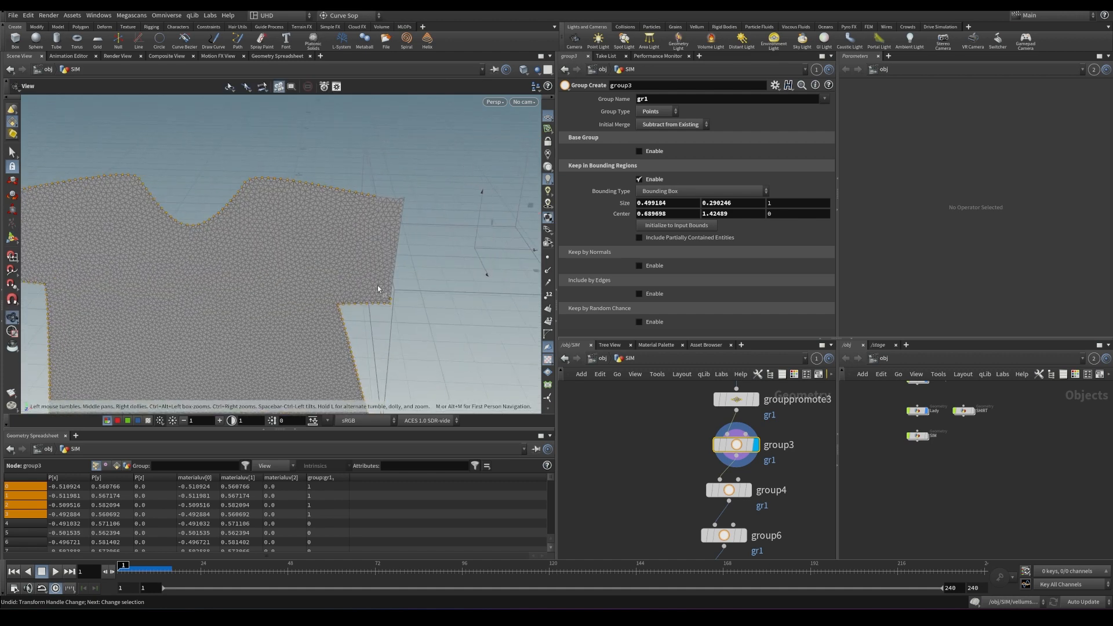
pyautogui.keyDown('alt'); pyautogui.moveTo(411, 196); pyautogui.dragTo(381, 189); pyautogui.keyUp('alt')
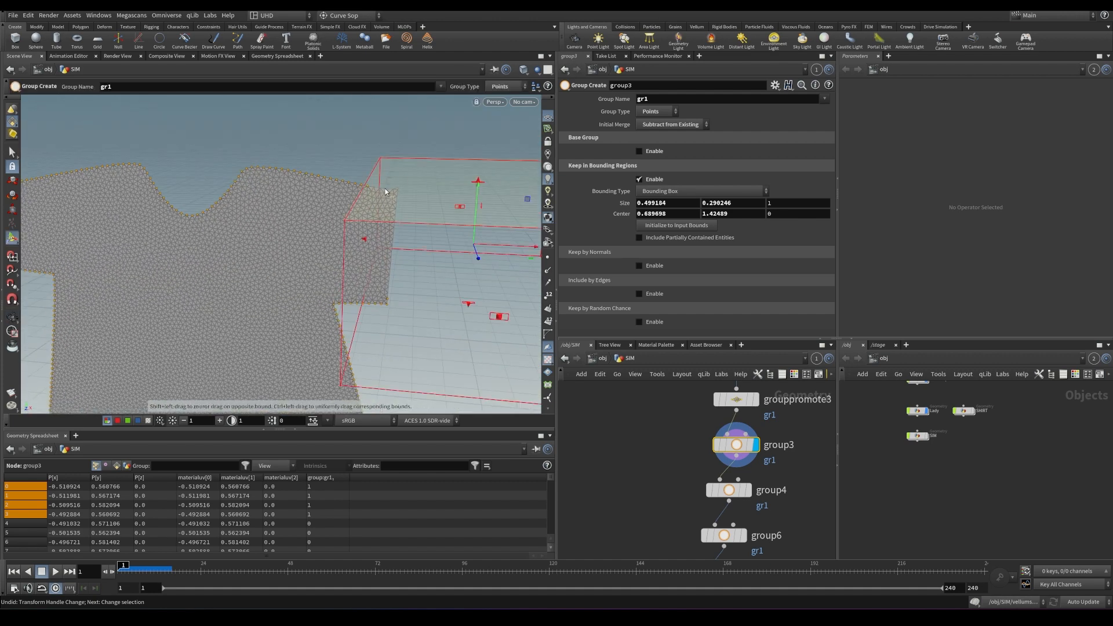
# - Display the network's final output node and examine the draped shirt's neck and sleeve openings
pyautogui.scroll(-5, 716, 503)
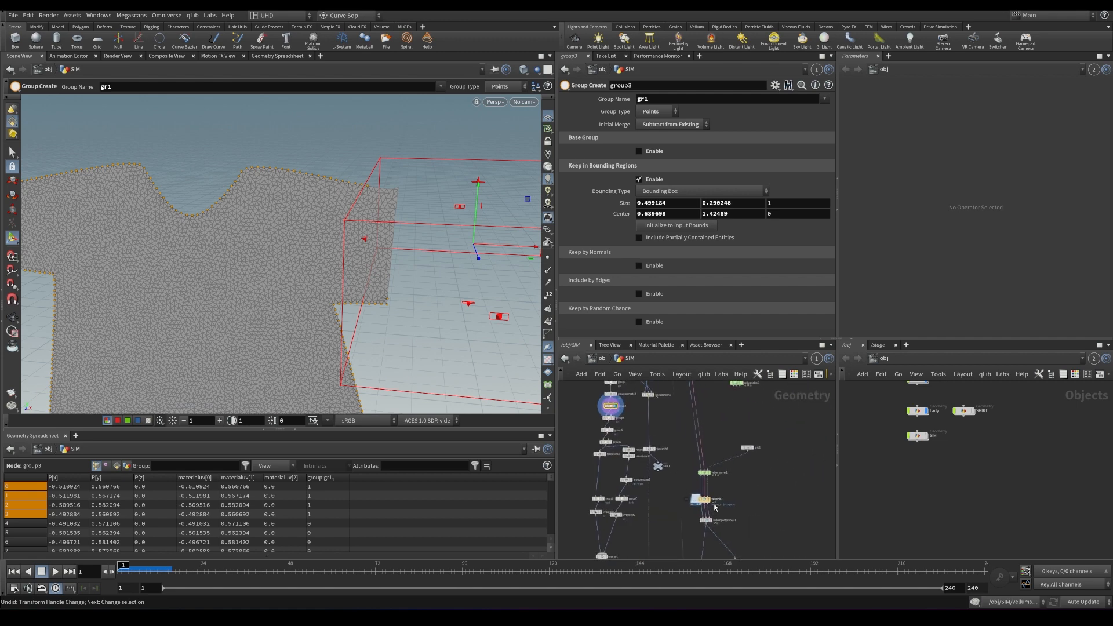
pyautogui.moveTo(671, 485); pyautogui.dragTo(693, 400, button='middle')
pyautogui.moveTo(636, 545); pyautogui.dragTo(653, 473, button='middle')
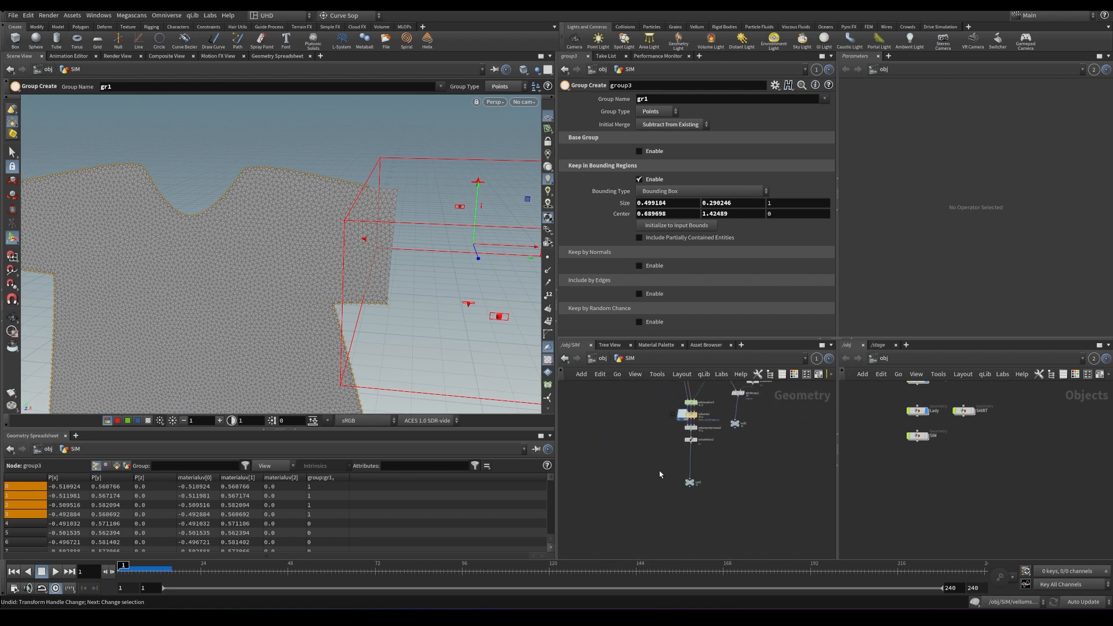
pyautogui.click(696, 485)
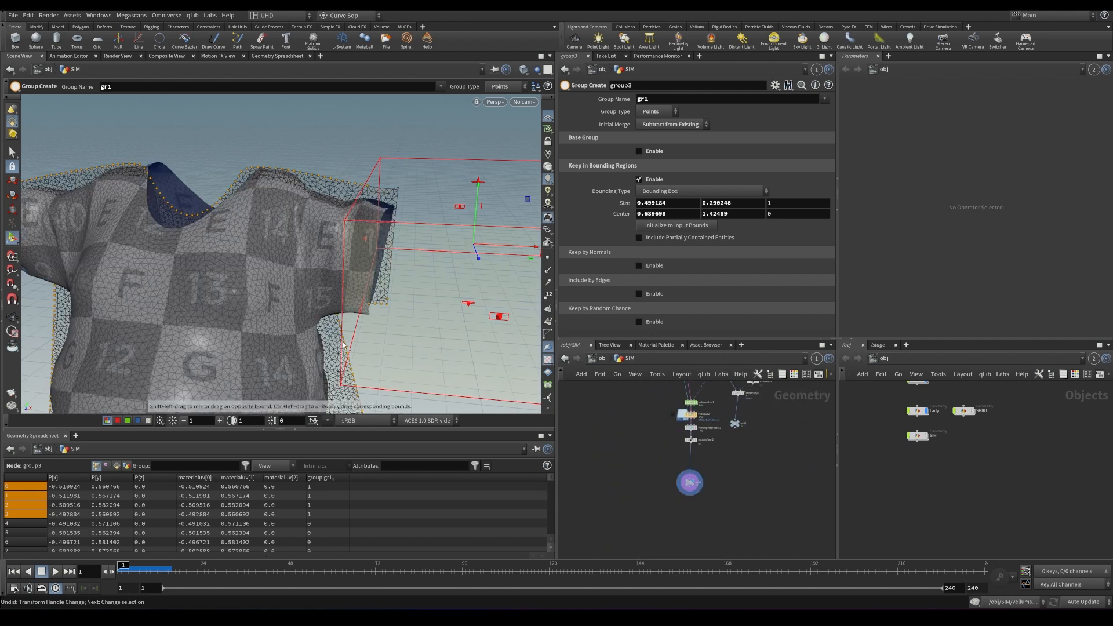
pyautogui.keyDown('alt'); pyautogui.moveTo(327, 328); pyautogui.dragTo(335, 340); pyautogui.keyUp('alt')
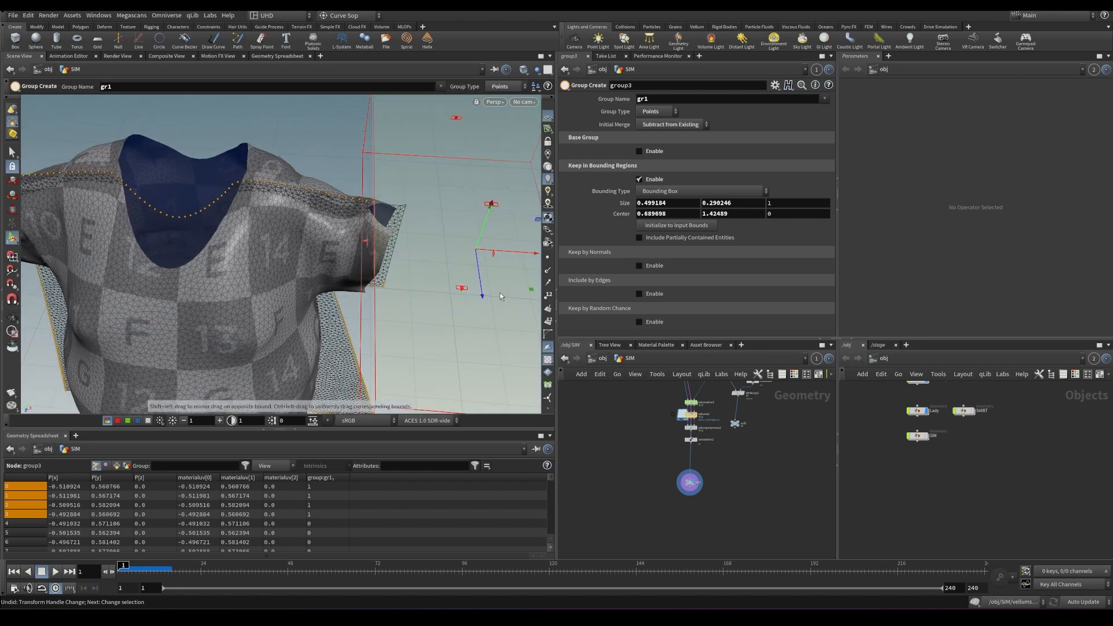
# - Return the display to group3 and view the flat shirt's sleeve points
pyautogui.moveTo(650, 398); pyautogui.dragTo(632, 464, button='middle')
pyautogui.moveTo(659, 396); pyautogui.dragTo(616, 502, button='middle')
pyautogui.scroll(4, 643, 420)
pyautogui.click(682, 424)
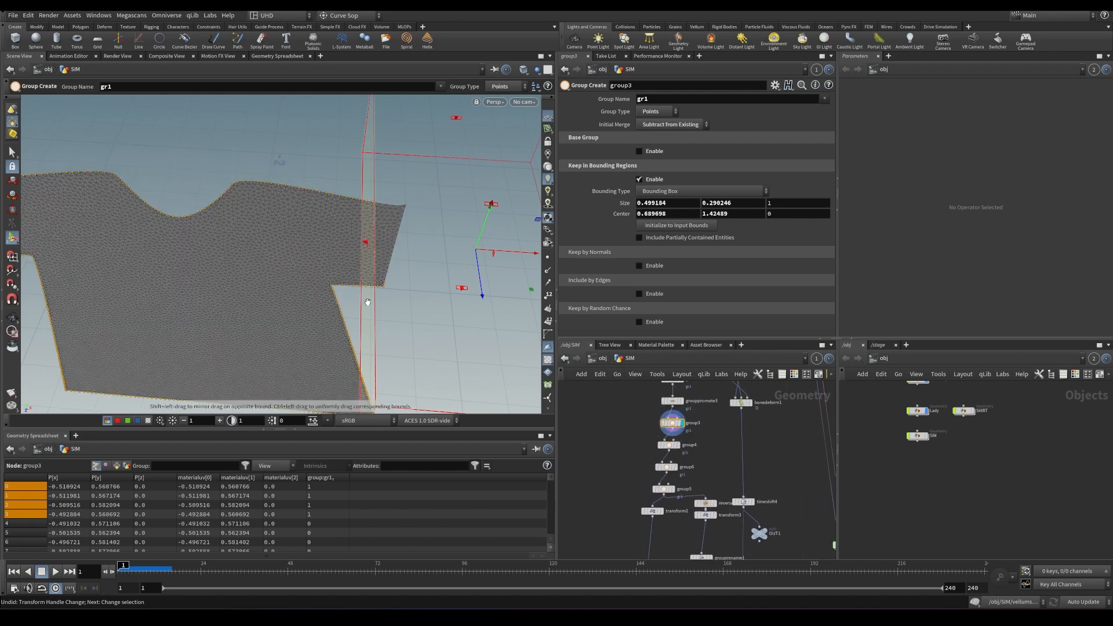
# - Display group4, group6 and group5 in turn to examine the border points each one subtracts from gr1
pyautogui.click(678, 445)
pyautogui.click(673, 440)
pyautogui.press('Escape')
pyautogui.click(670, 445)
pyautogui.keyDown('alt'); pyautogui.moveTo(293, 304); pyautogui.dragTo(415, 256, button='middle'); pyautogui.keyUp('alt')
pyautogui.click(676, 467)
pyautogui.keyDown('alt'); pyautogui.scroll(-3, 415, 256); pyautogui.keyUp('alt')
pyautogui.moveTo(613, 443); pyautogui.dragTo(678, 465)
pyautogui.keyDown('alt'); pyautogui.moveTo(432, 289); pyautogui.dragTo(430, 347, button='middle'); pyautogui.keyUp('alt')
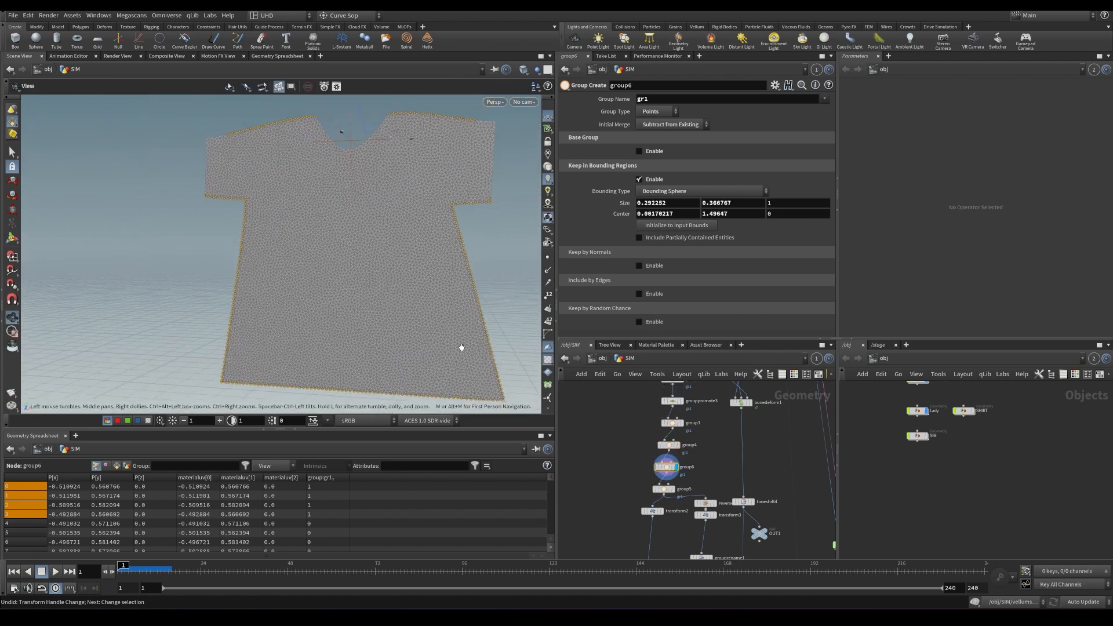
pyautogui.click(677, 489)
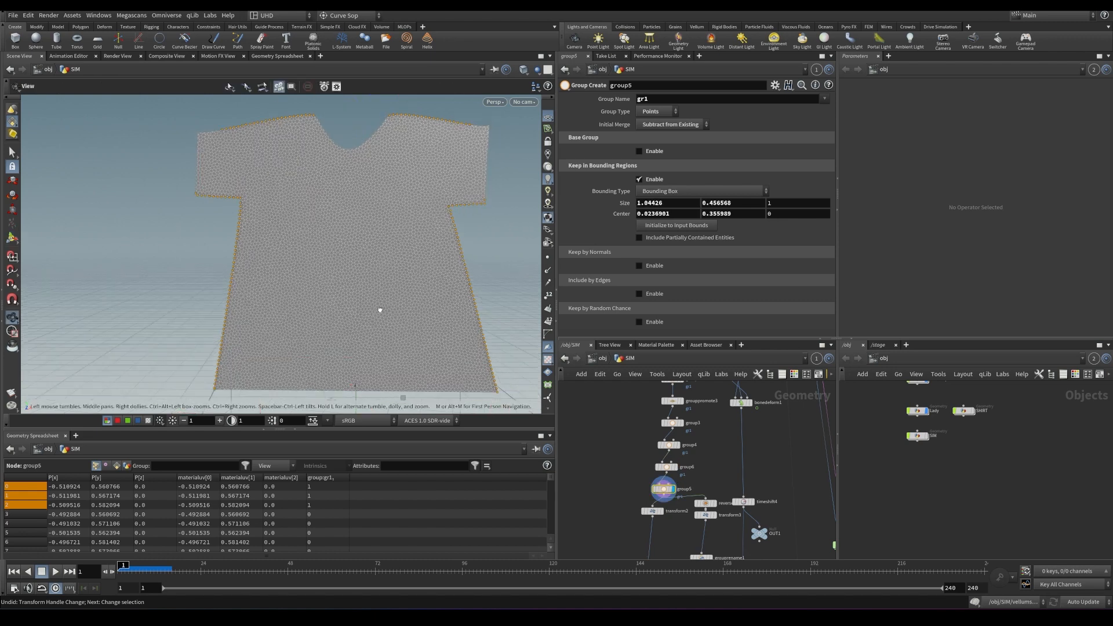
# - Save the scene and review the shirt's chain from curve1 down to group5
pyautogui.hotkey('ctrl', 's')
pyautogui.moveTo(585, 457); pyautogui.dragTo(637, 479, button='middle')
pyautogui.click(685, 406)
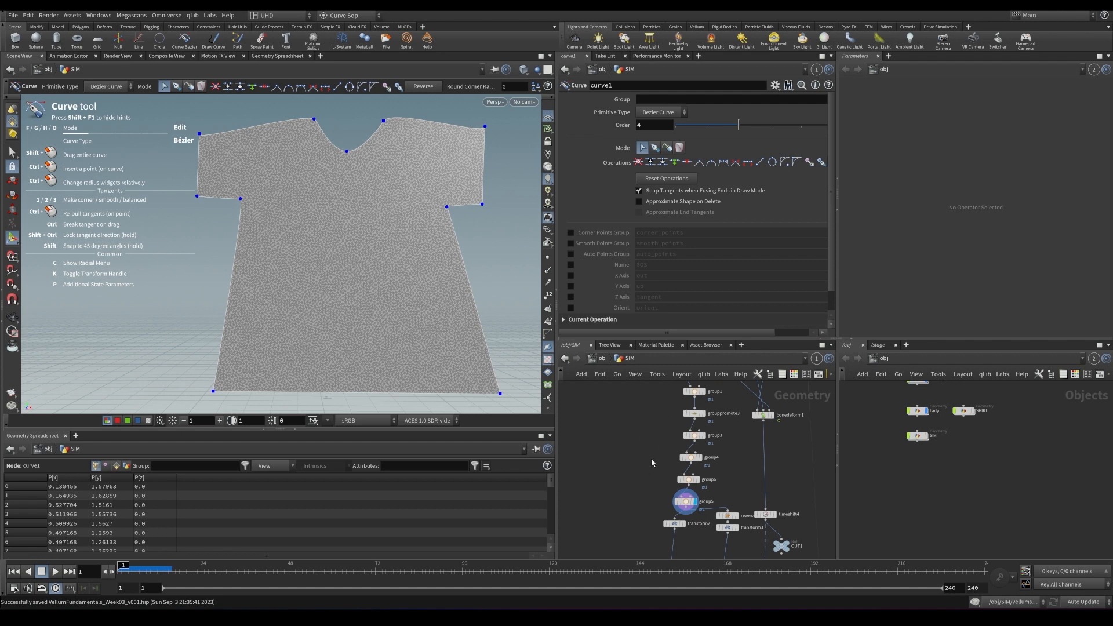
pyautogui.click(686, 502)
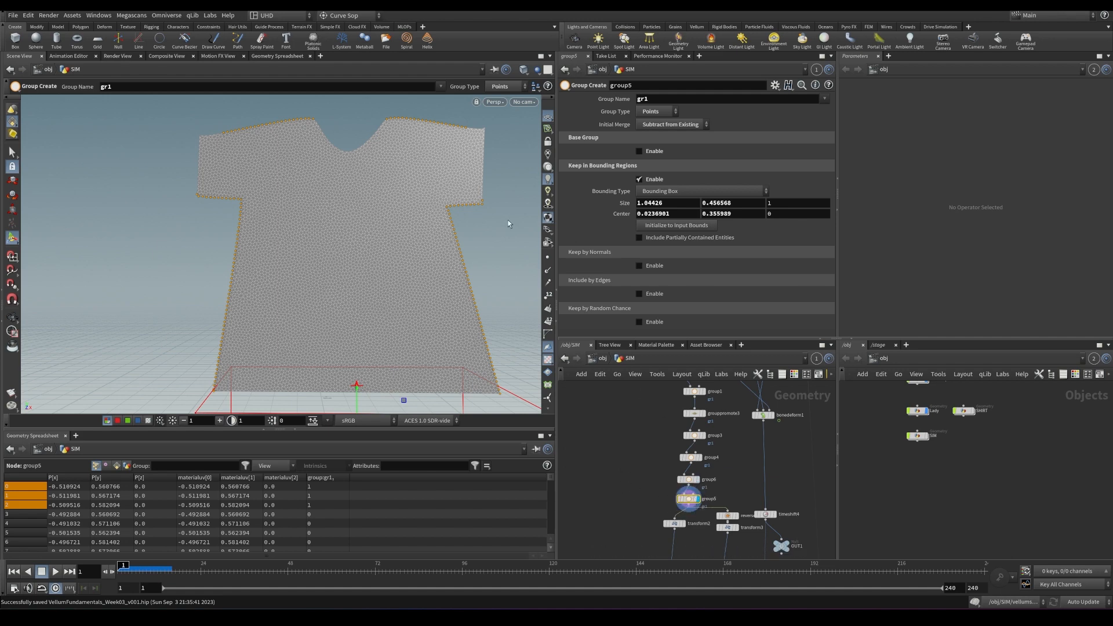
pyautogui.moveTo(662, 382); pyautogui.dragTo(660, 454, button='middle')
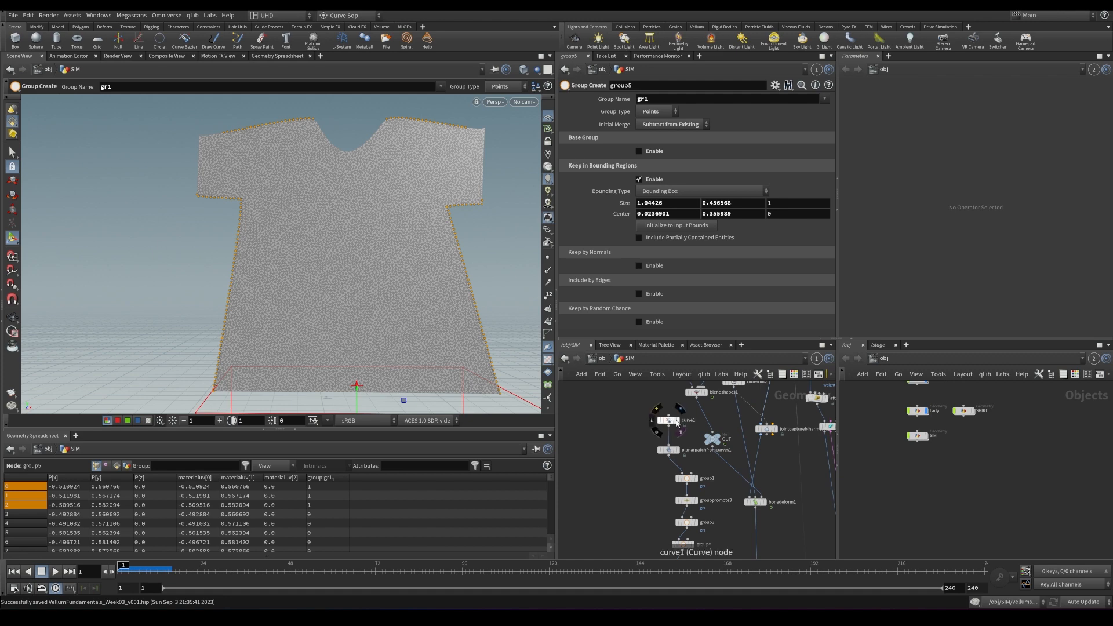
pyautogui.click(669, 421)
pyautogui.moveTo(649, 485); pyautogui.dragTo(645, 433, button='middle')
pyautogui.click(692, 432)
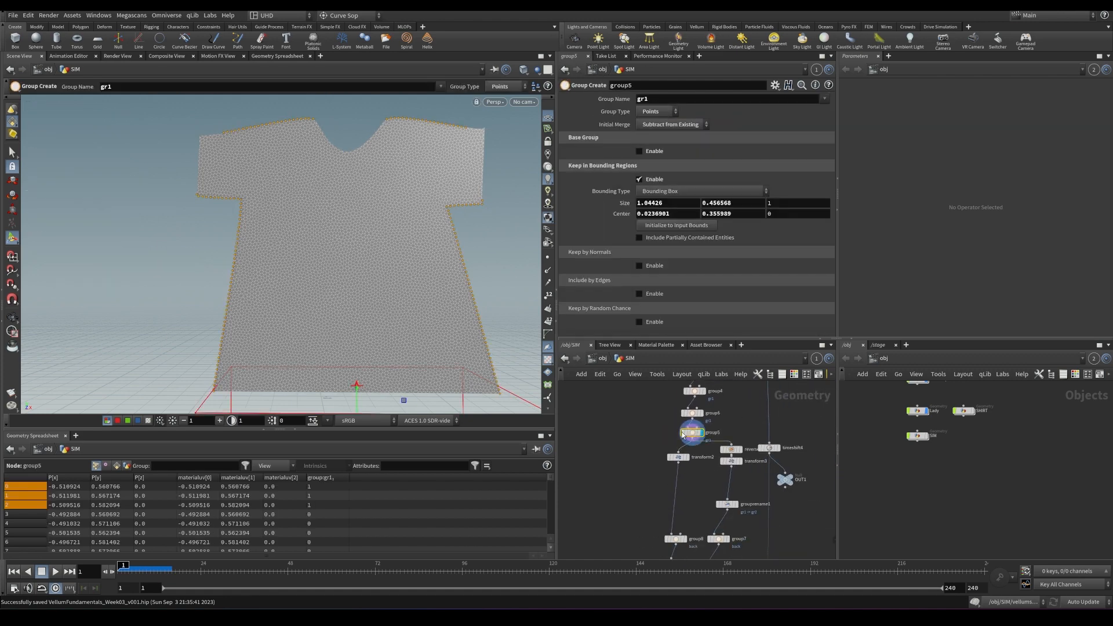
# - Move transform3 slightly lower beneath reverse1 in the network and inspect group5's flat shirt from the side
pyautogui.moveTo(731, 462); pyautogui.dragTo(728, 471)
pyautogui.press('Escape')
pyautogui.moveTo(381, 255); pyautogui.dragTo(392, 263)
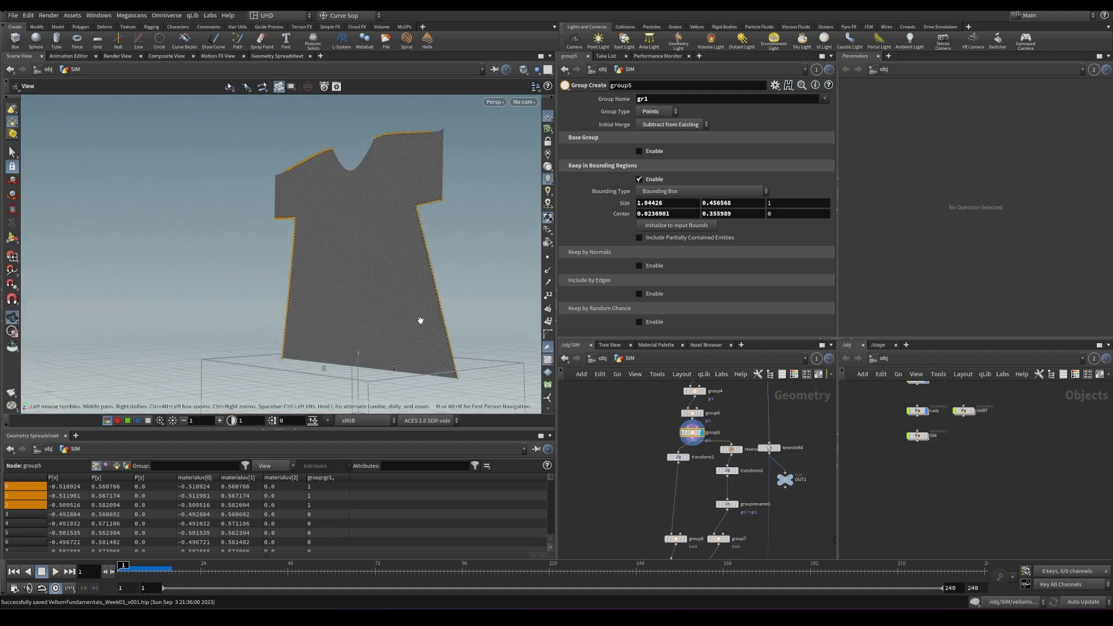
pyautogui.moveTo(418, 323); pyautogui.dragTo(400, 323)
pyautogui.press('Return')
# - Cancel the stray wire and show OUT1's character mesh as a template around the shirt
pyautogui.click(795, 469)
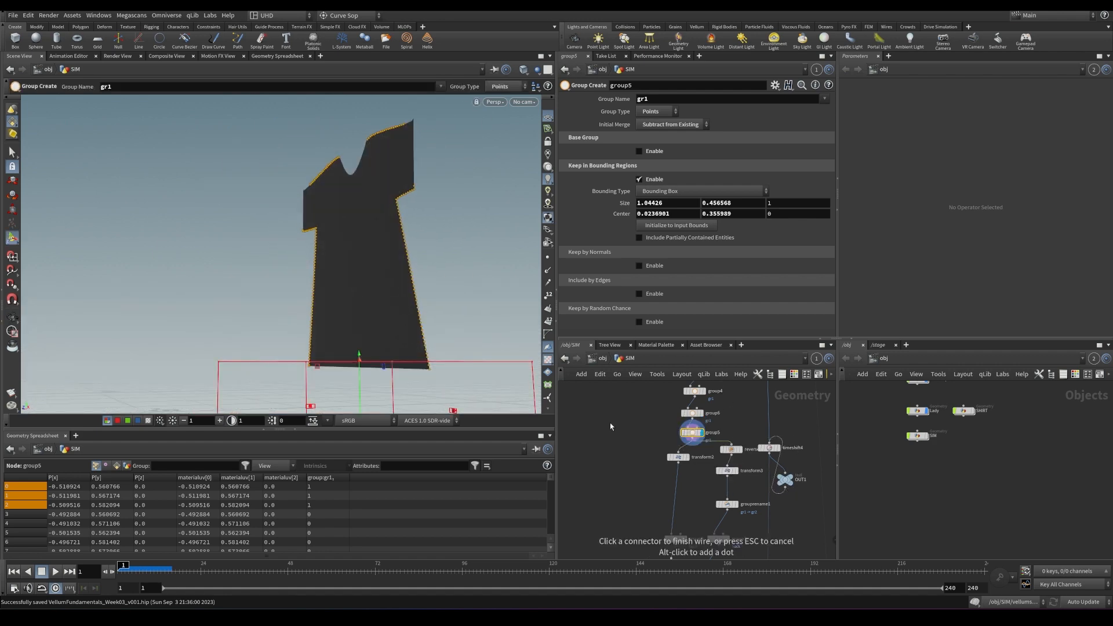
pyautogui.press('Escape')
pyautogui.click(789, 482)
pyautogui.keyDown('alt'); pyautogui.moveTo(464, 287); pyautogui.dragTo(278, 276); pyautogui.keyUp('alt')
# - Display transform2 and transform3 to examine how the shirt panels are positioned around the body
pyautogui.click(687, 458)
pyautogui.press('Return')
pyautogui.click(732, 471)
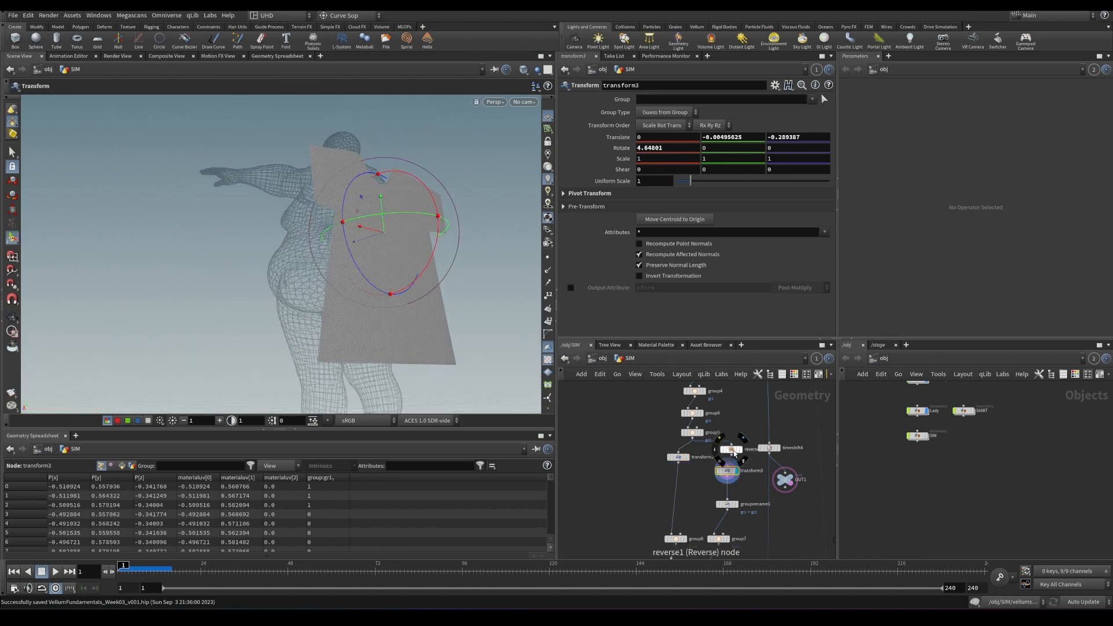
pyautogui.click(735, 450)
pyautogui.click(736, 471)
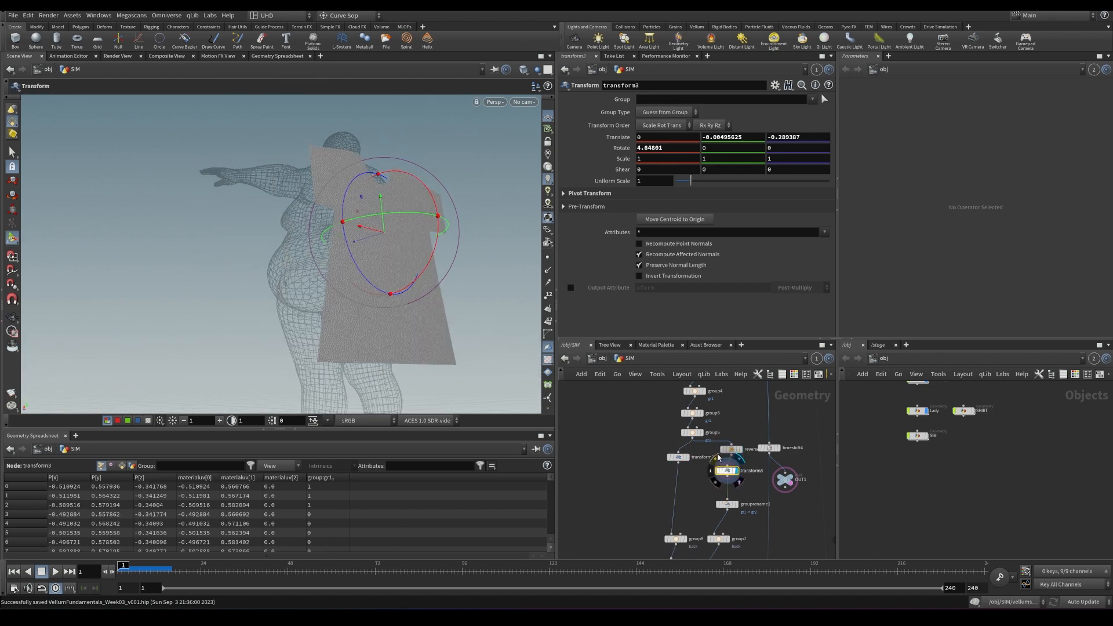
# - Bypass reverse1 to compare the rear shirt panel's facing direction with group5's panel, and re-enable it
pyautogui.click(727, 448)
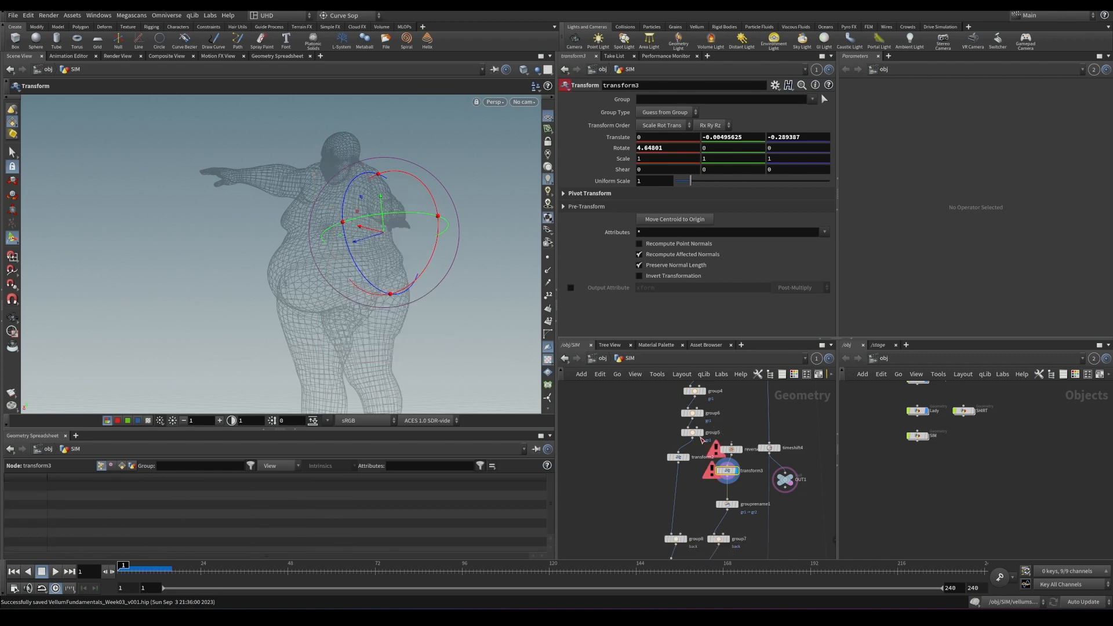
pyautogui.click(691, 433)
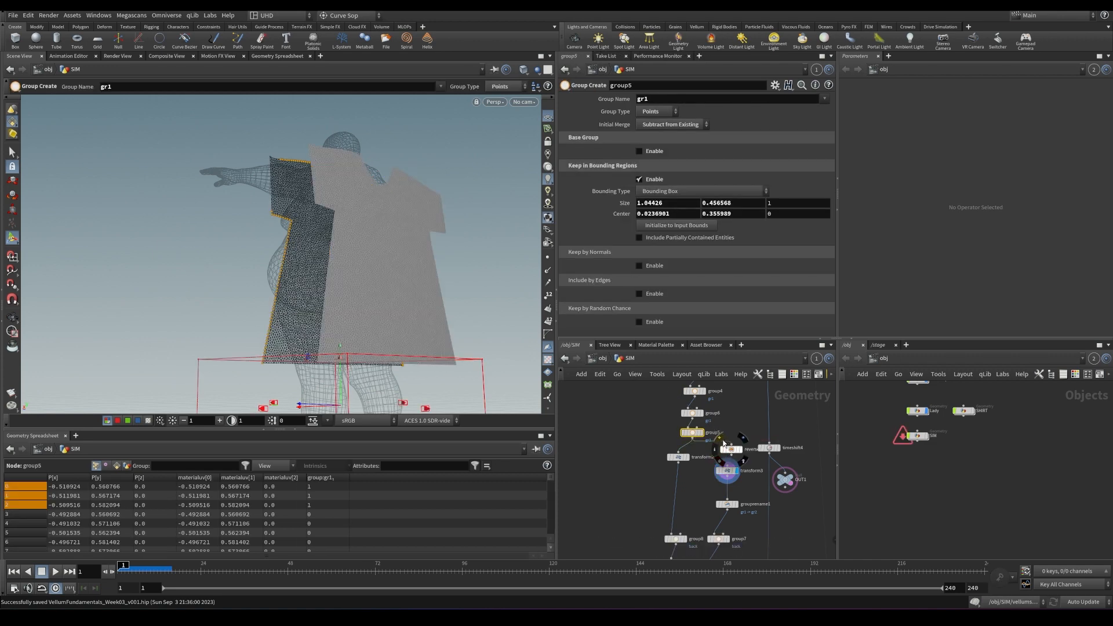
pyautogui.click(723, 448)
pyautogui.press('Escape')
pyautogui.moveTo(393, 251); pyautogui.dragTo(334, 232)
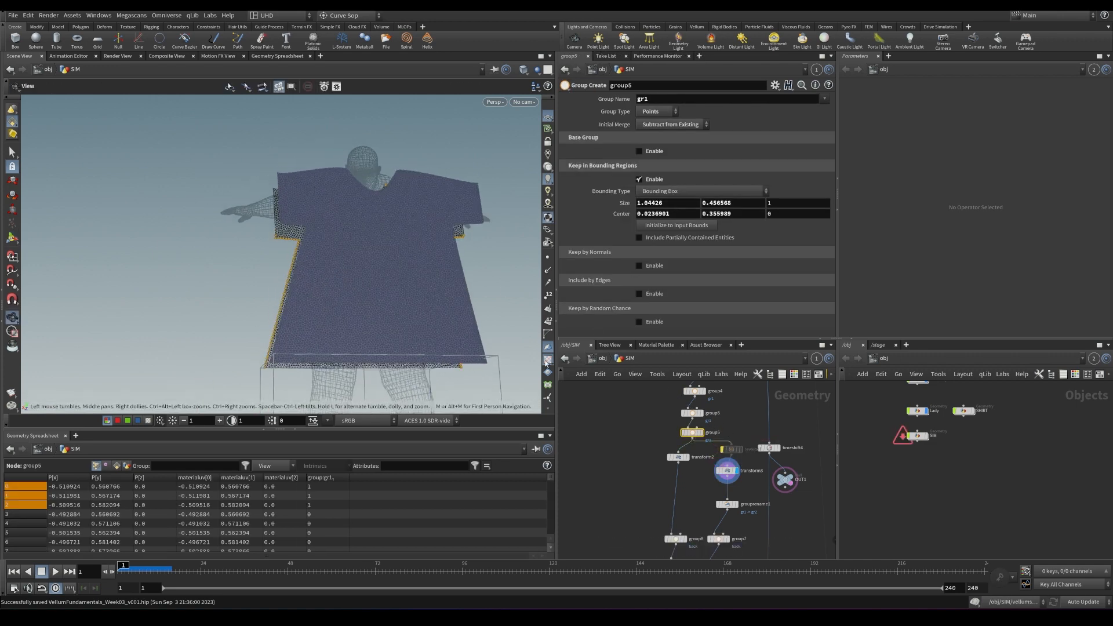
pyautogui.click(722, 449)
pyautogui.moveTo(400, 272)
pyautogui.mouseDown()
pyautogui.moveTo(368, 268)
pyautogui.moveTo(332, 237)
pyautogui.moveTo(502, 270)
pyautogui.moveTo(357, 266)
pyautogui.moveTo(415, 284)
pyautogui.mouseUp()
pyautogui.moveTo(673, 474); pyautogui.dragTo(659, 392, button='middle')
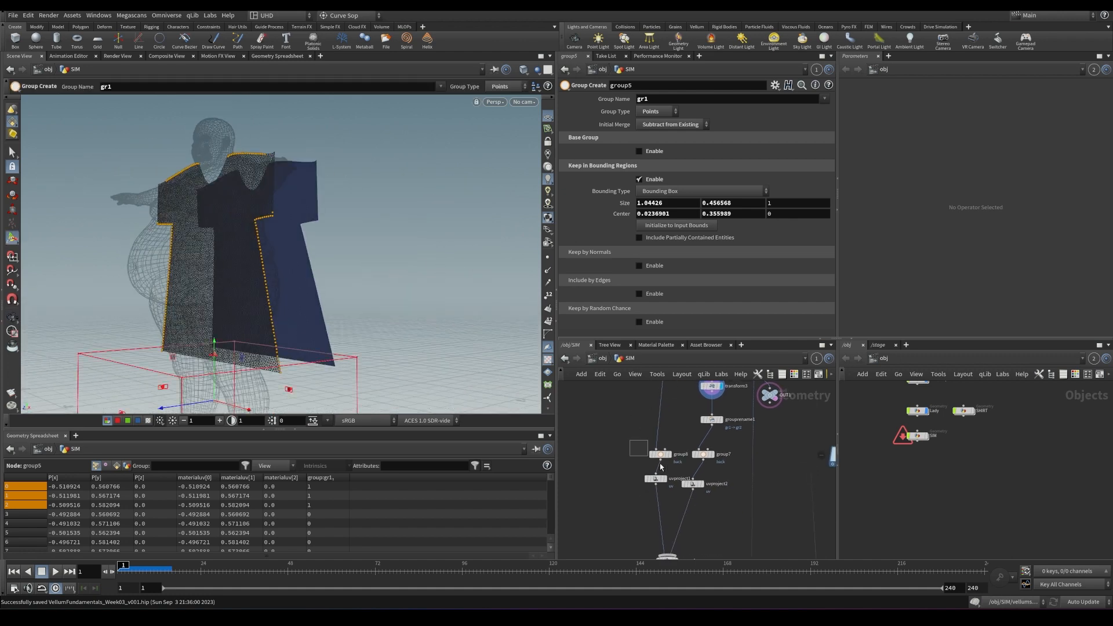
# - Review the back primitive groups of both shirt panels and the rename of point group gr1 to gr2
pyautogui.click(662, 456)
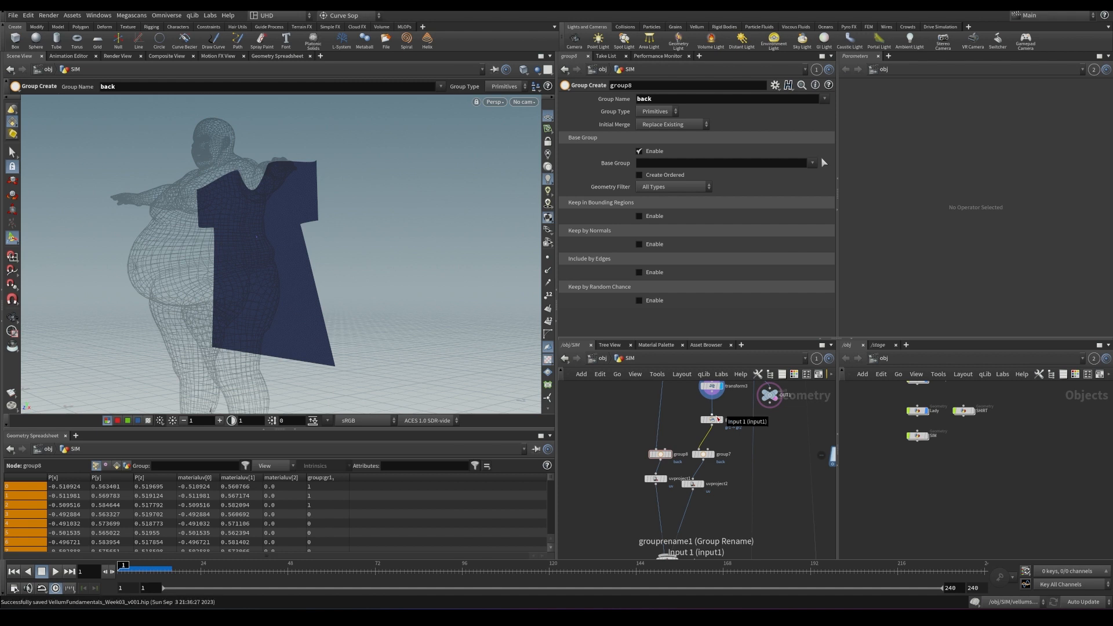
pyautogui.click(713, 419)
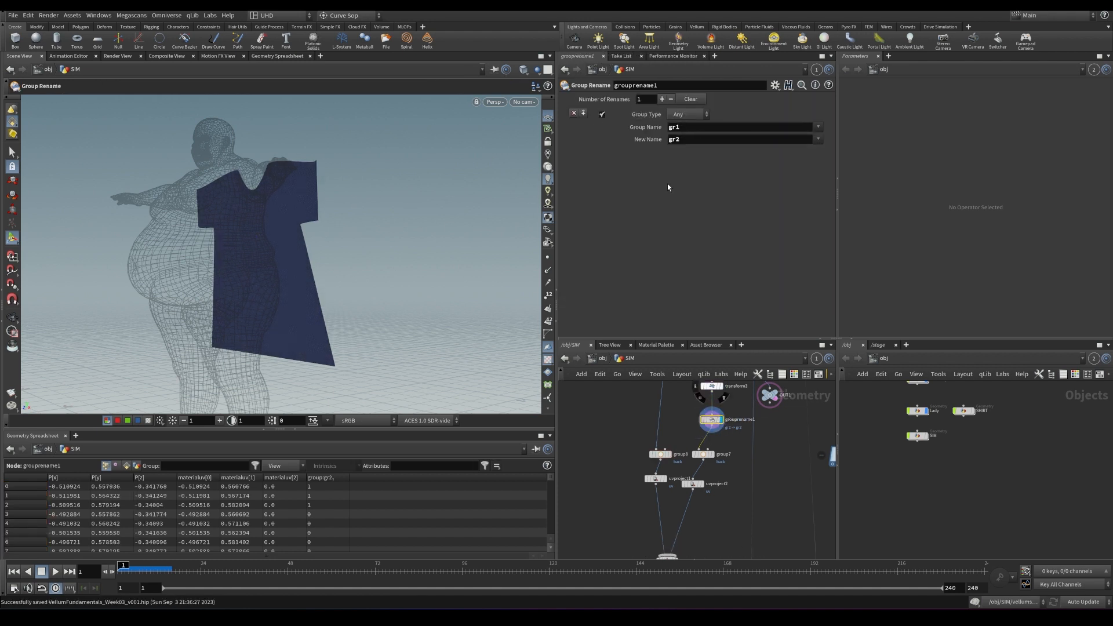
pyautogui.click(704, 454)
pyautogui.click(659, 453)
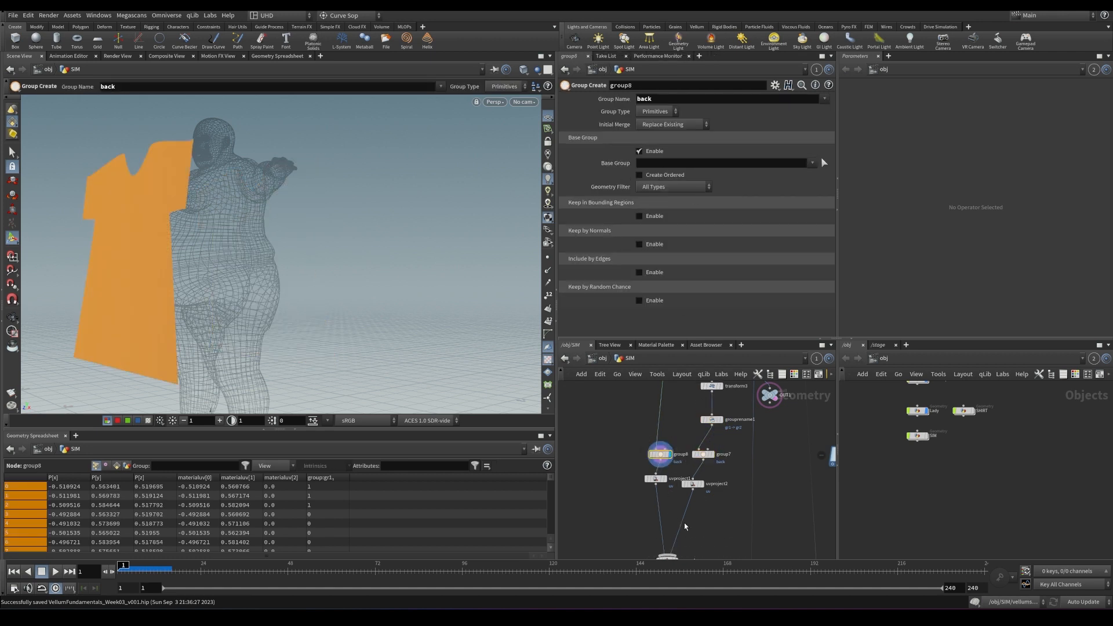
# - Inspect the panels' UV projection, check the Week 3 demo video in VLC media player, and save the scene in Houdini
pyautogui.moveTo(671, 477); pyautogui.dragTo(672, 404, button='middle')
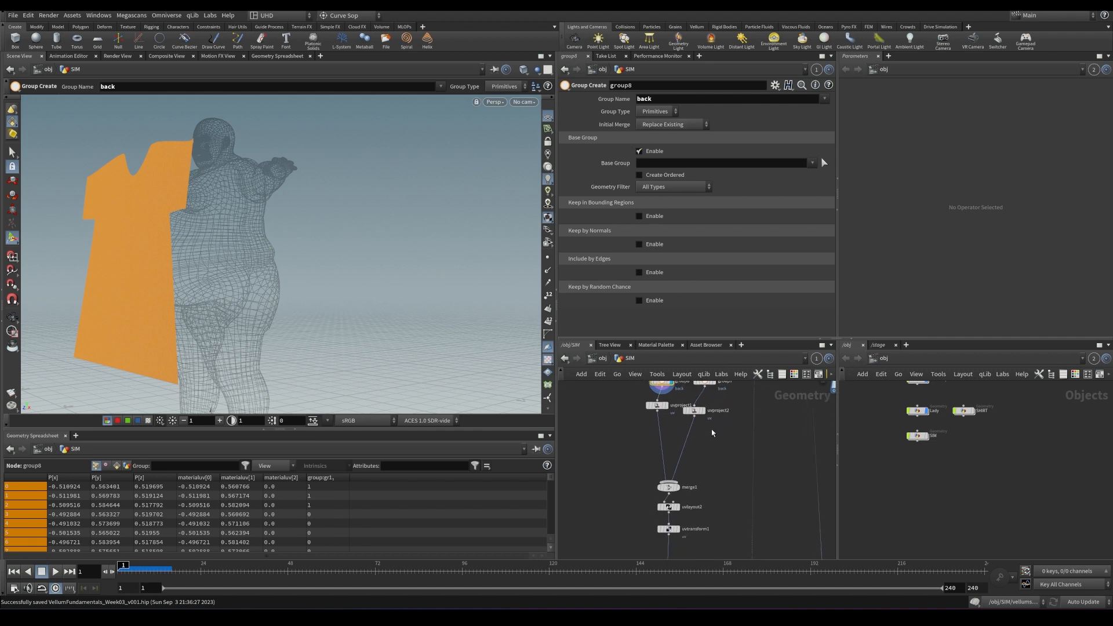
pyautogui.click(695, 410)
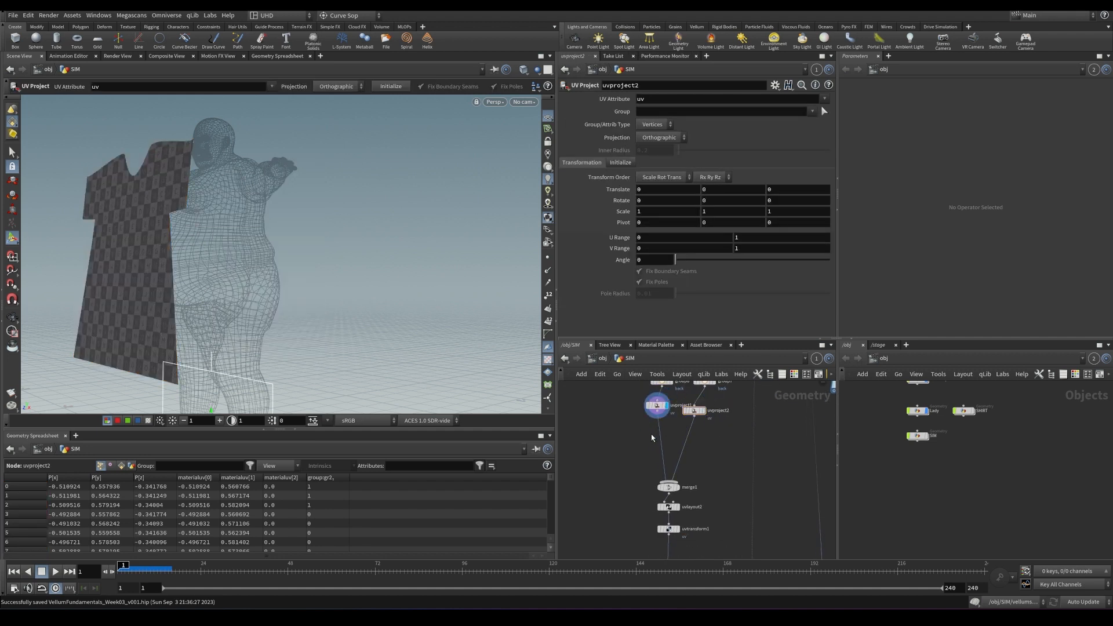
pyautogui.hotkey('alt', 'Tab')
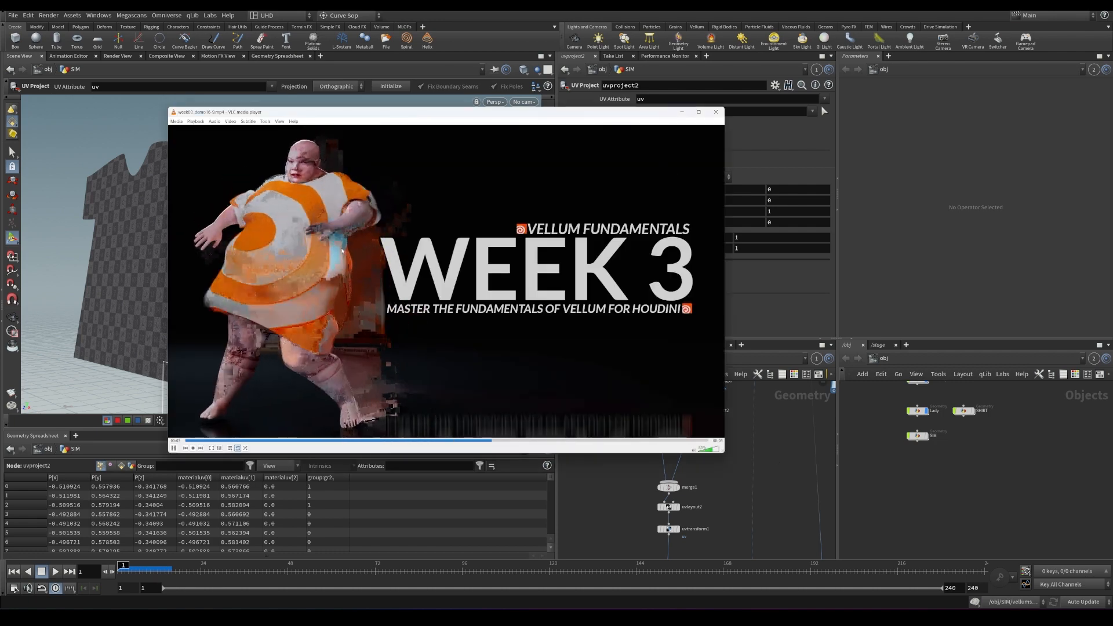
pyautogui.hotkey('alt', 'Tab')
pyautogui.hotkey('ctrl', 's')
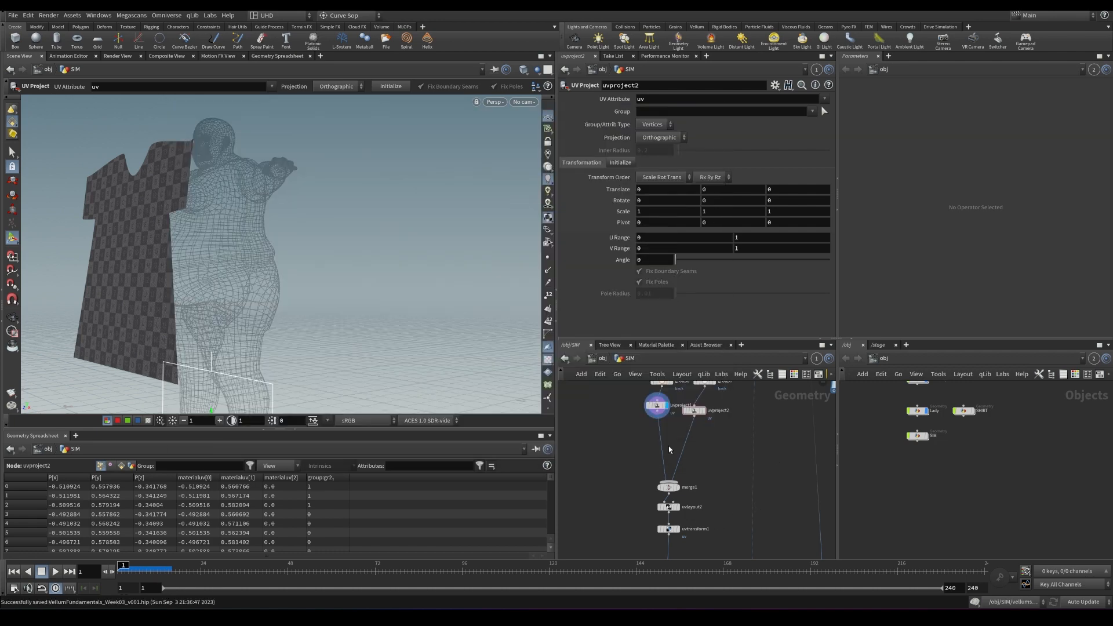
# - Compare the packed shirt UVs of uvlayout2 with uvtransform1 in the UV view and return to the perspective view
pyautogui.click(678, 506)
pyautogui.moveTo(745, 519); pyautogui.dragTo(696, 460, button='middle')
pyautogui.click(626, 468)
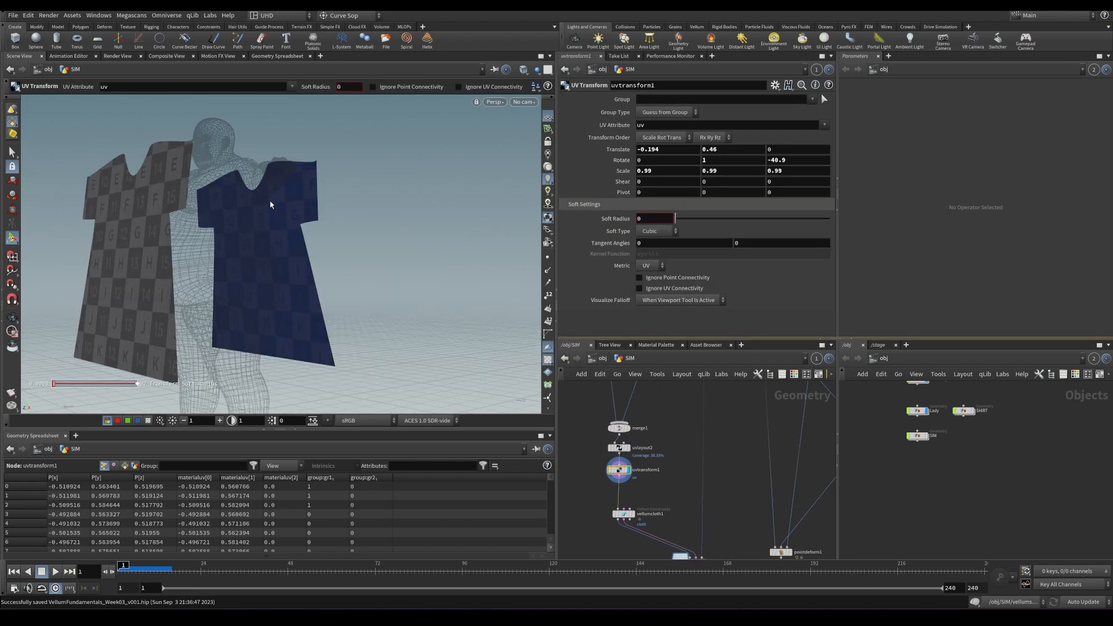
pyautogui.press('Escape')
pyautogui.press('5')
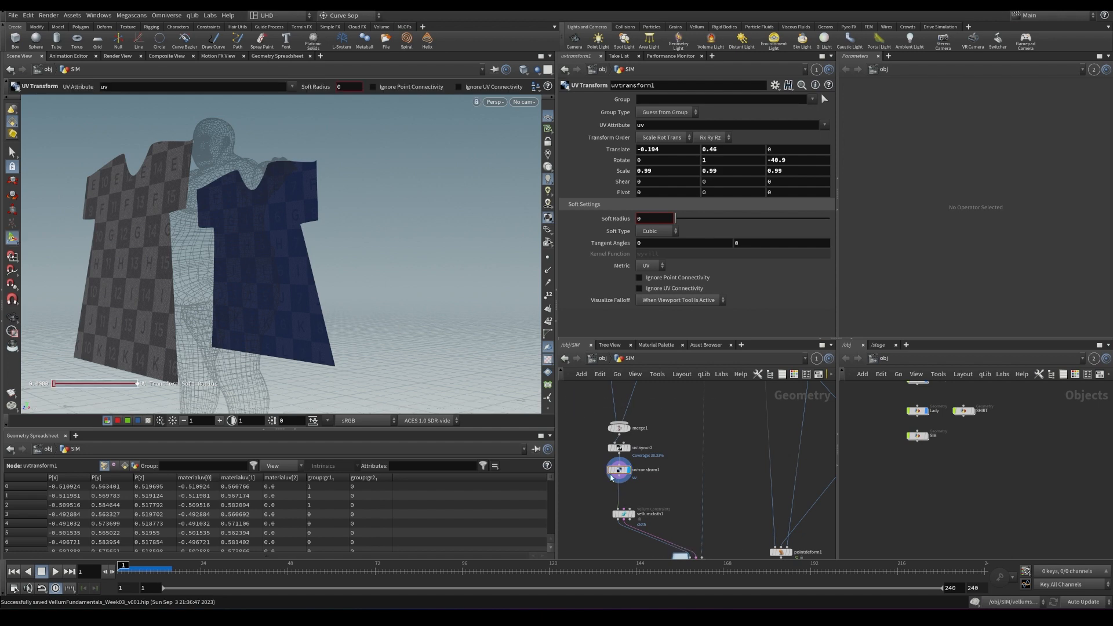
pyautogui.hotkey('space', '5')
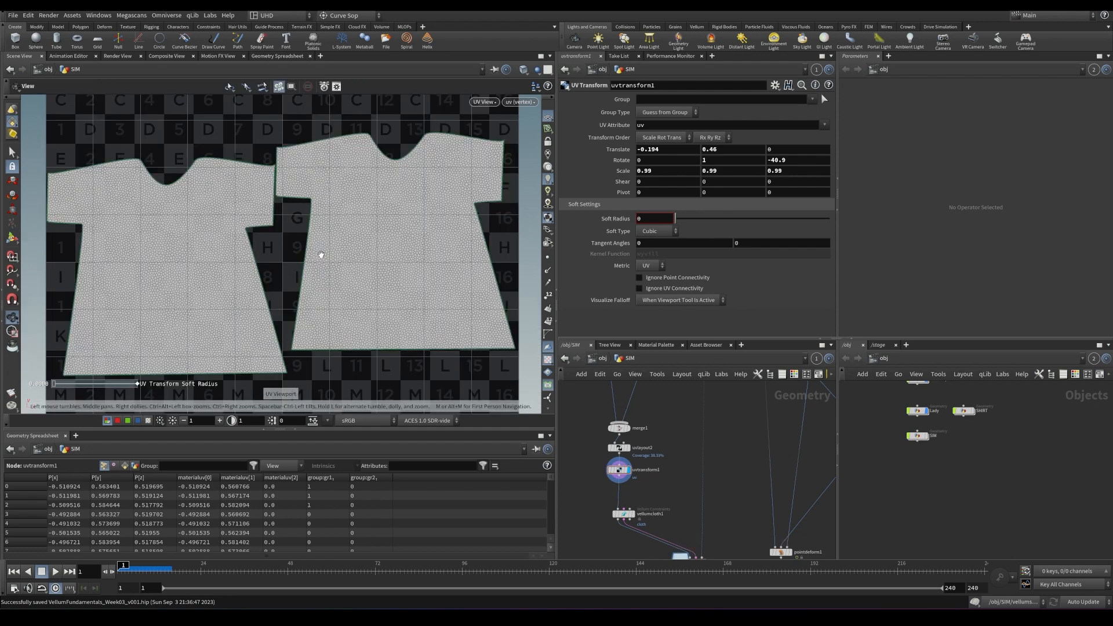
pyautogui.click(619, 448)
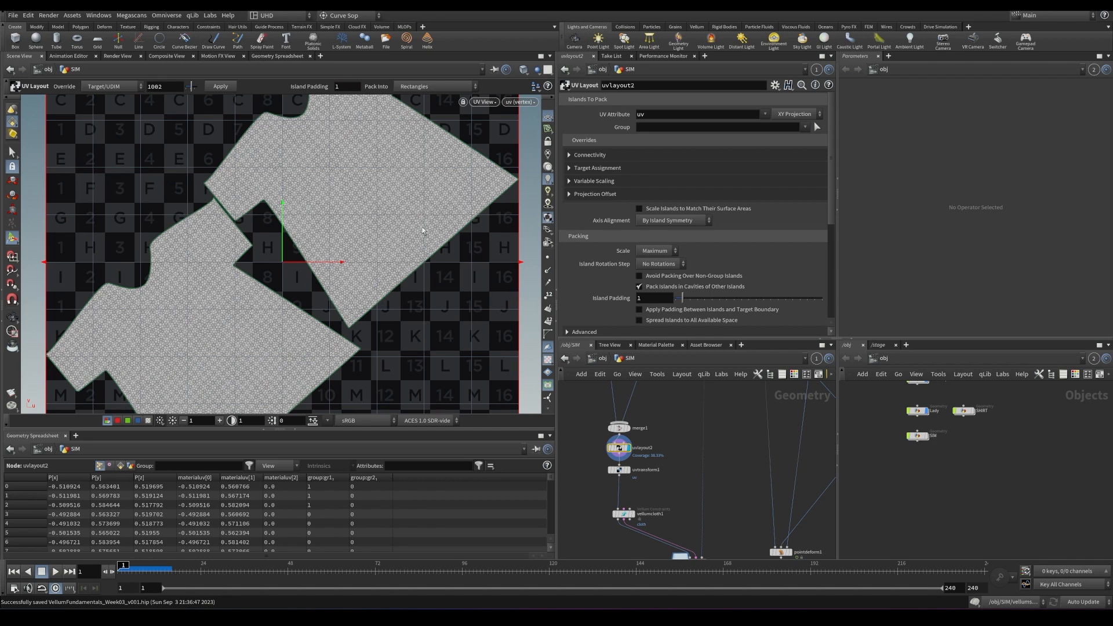
pyautogui.click(619, 469)
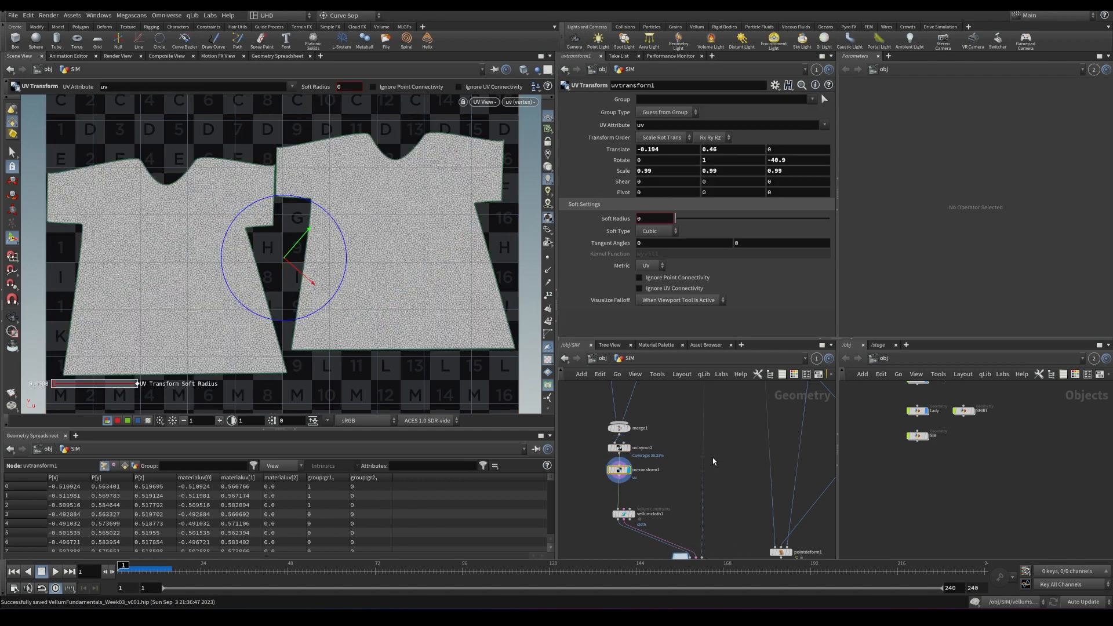
pyautogui.moveTo(698, 455); pyautogui.dragTo(682, 401, button='middle')
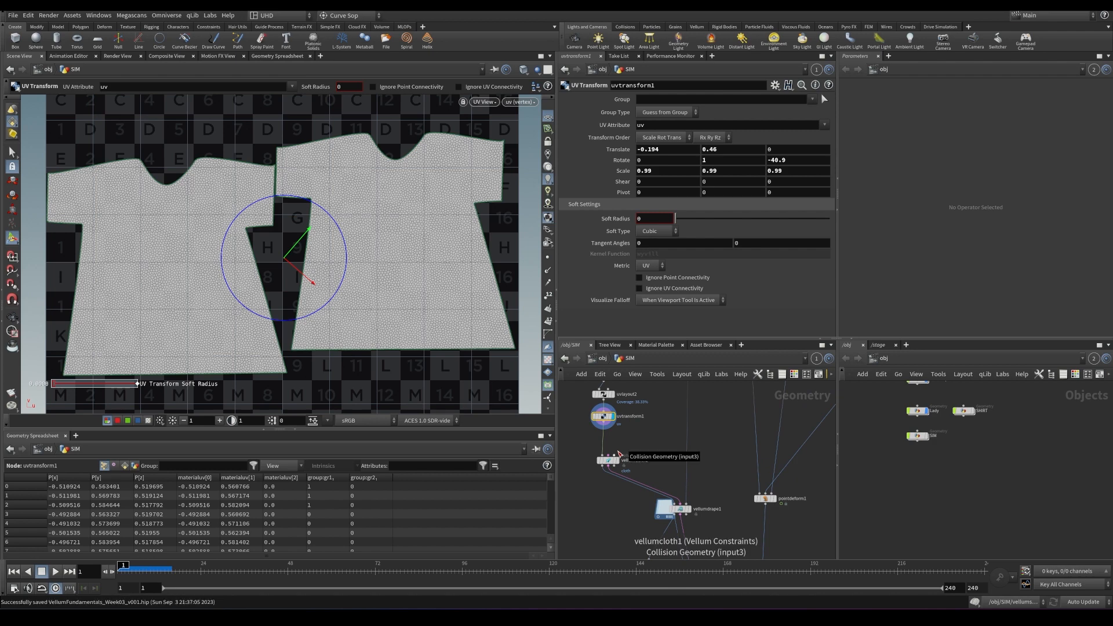
pyautogui.hotkey('space', '1')
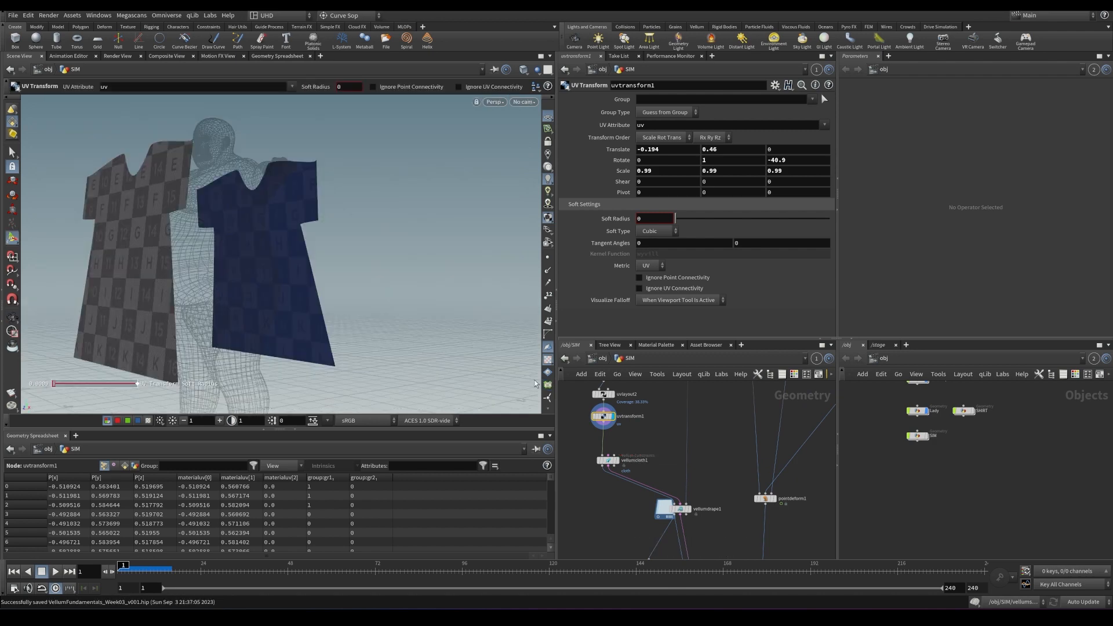
# - Review vellumcloth1's density, drag and stretch settings for the shirt and save the scene
pyautogui.click(615, 455)
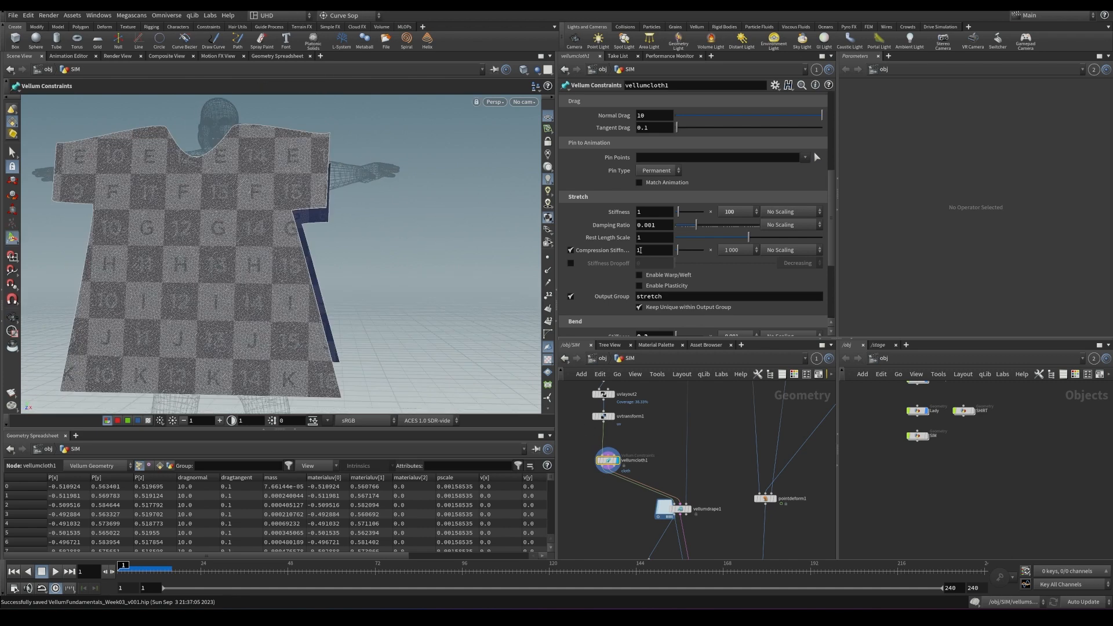
pyautogui.scroll(6, 751, 119)
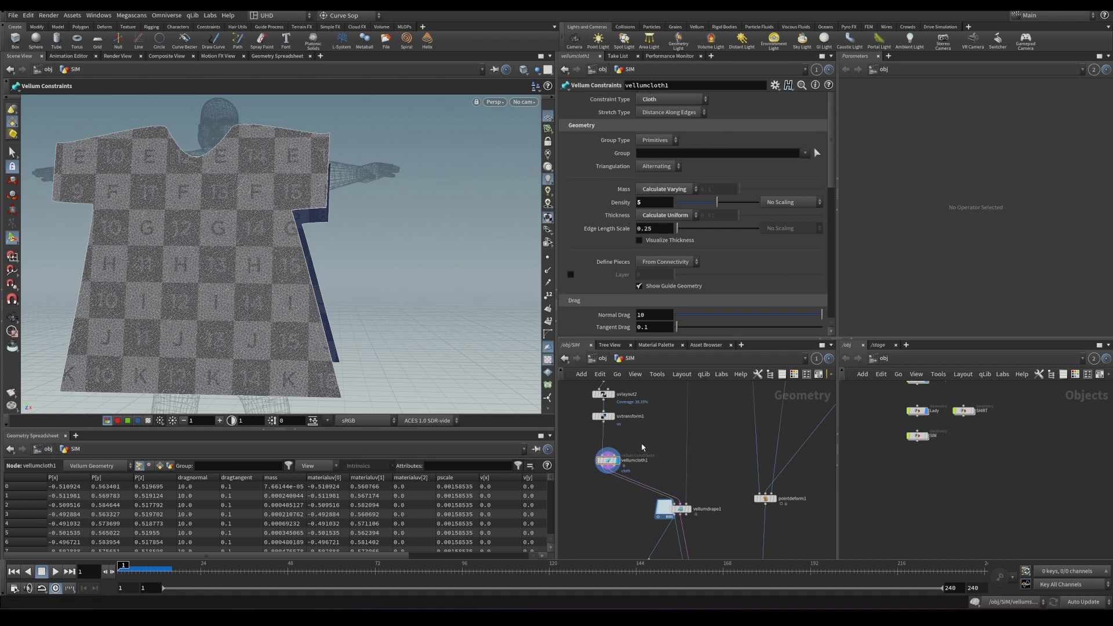
pyautogui.moveTo(603, 502); pyautogui.dragTo(648, 499, button='middle')
pyautogui.hotkey('ctrl', 's')
pyautogui.scroll(2, 648, 499)
pyautogui.scroll(-3, 704, 290)
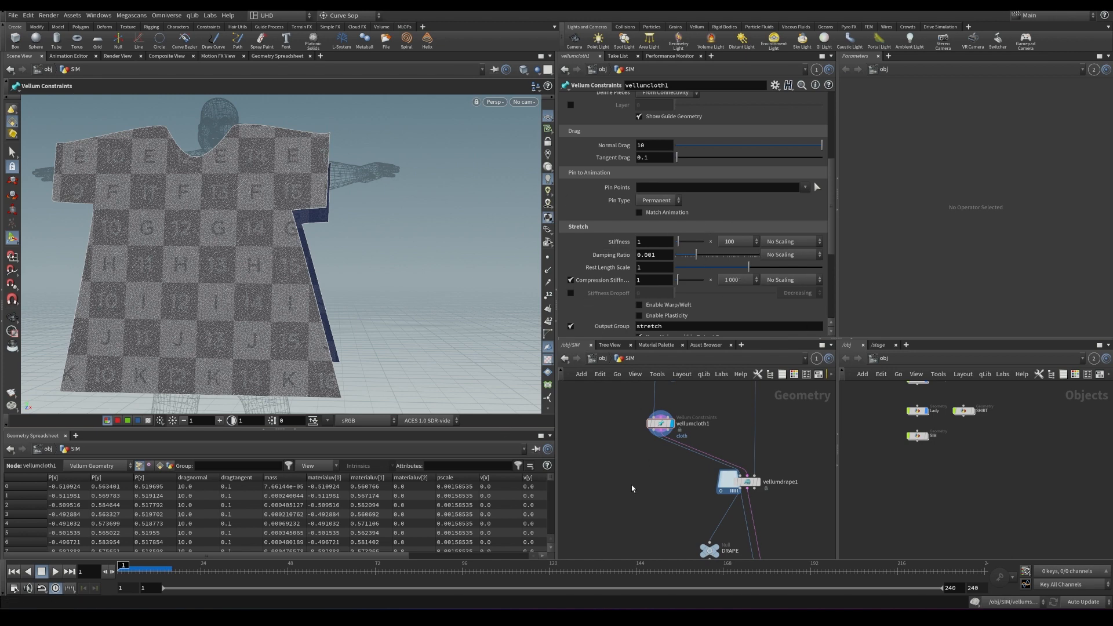
# - Add a Vellum Drape node below vellumcloth1 and connect the cloth geometry and constraints to it
pyautogui.press('Tab')
pyautogui.write('VELLMU')
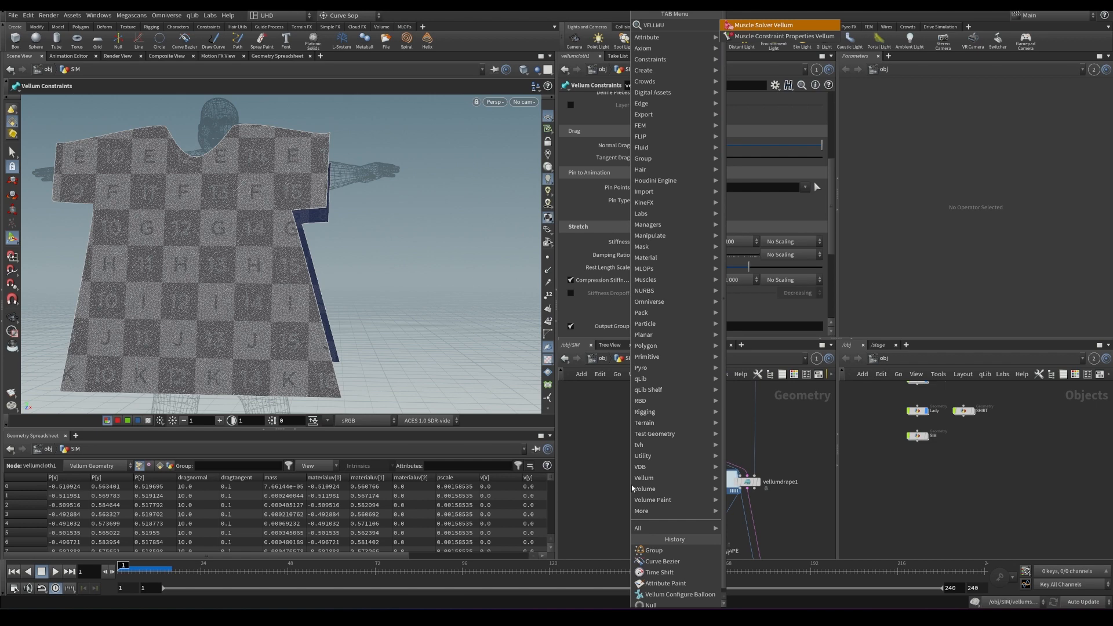
pyautogui.press('Return')
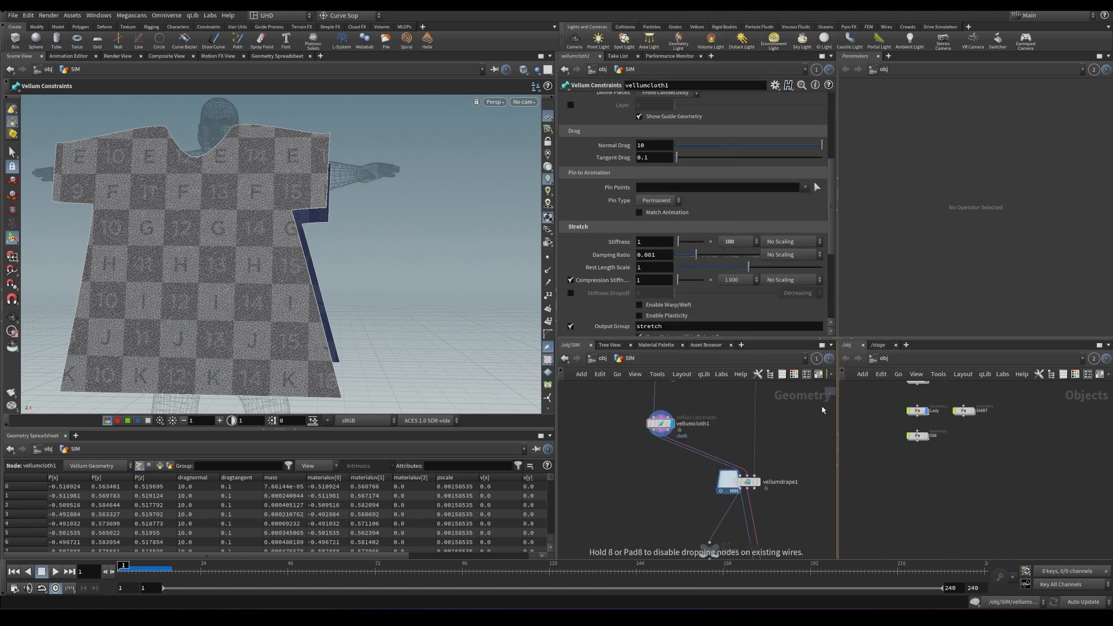
pyautogui.click(653, 504)
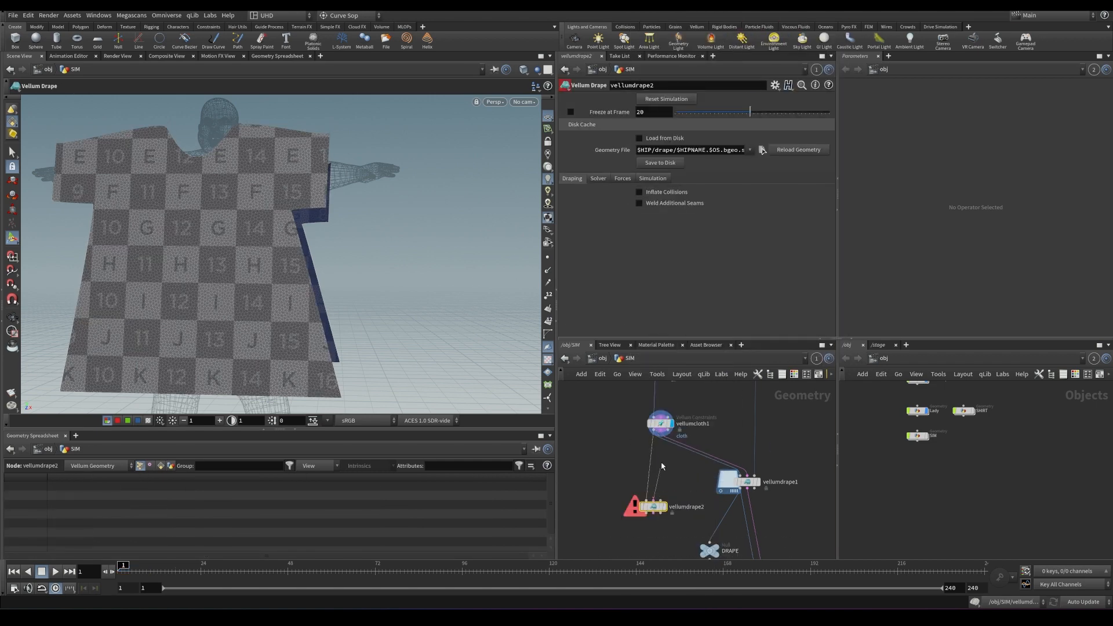
pyautogui.click(664, 506)
pyautogui.click(661, 501)
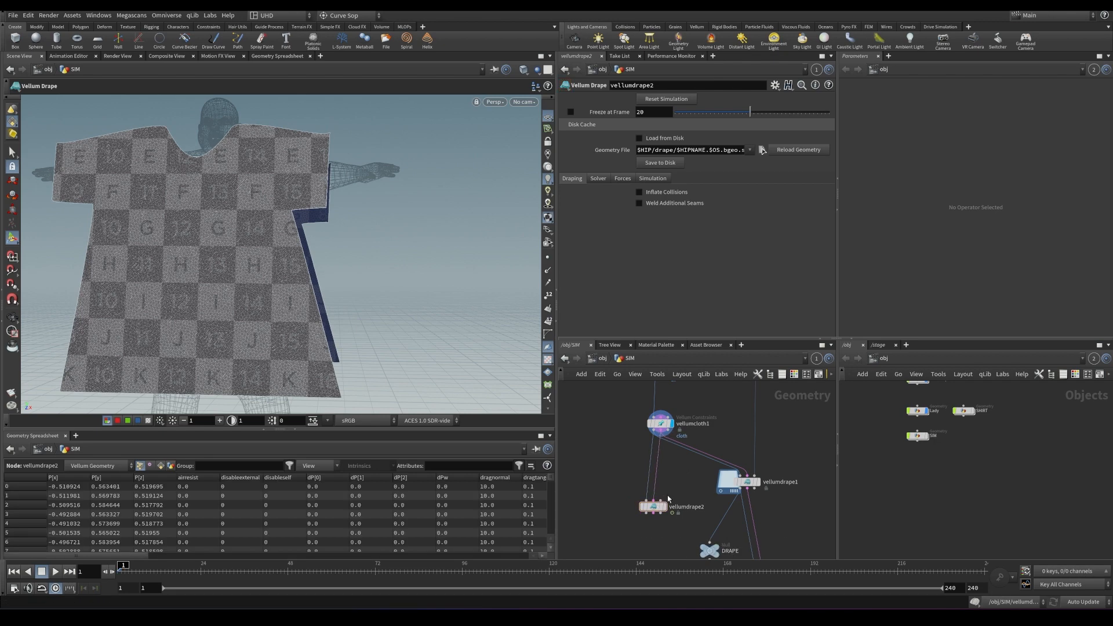
# - Wire the character mesh into vellumdrape2's collision input and display the drape node
pyautogui.moveTo(773, 385); pyautogui.dragTo(720, 469, button='middle')
pyautogui.moveTo(719, 394); pyautogui.dragTo(717, 514, button='middle')
pyautogui.moveTo(700, 458); pyautogui.dragTo(733, 408, button='middle')
pyautogui.click(712, 453)
pyautogui.moveTo(665, 549); pyautogui.dragTo(742, 379, button='middle')
pyautogui.click(702, 447)
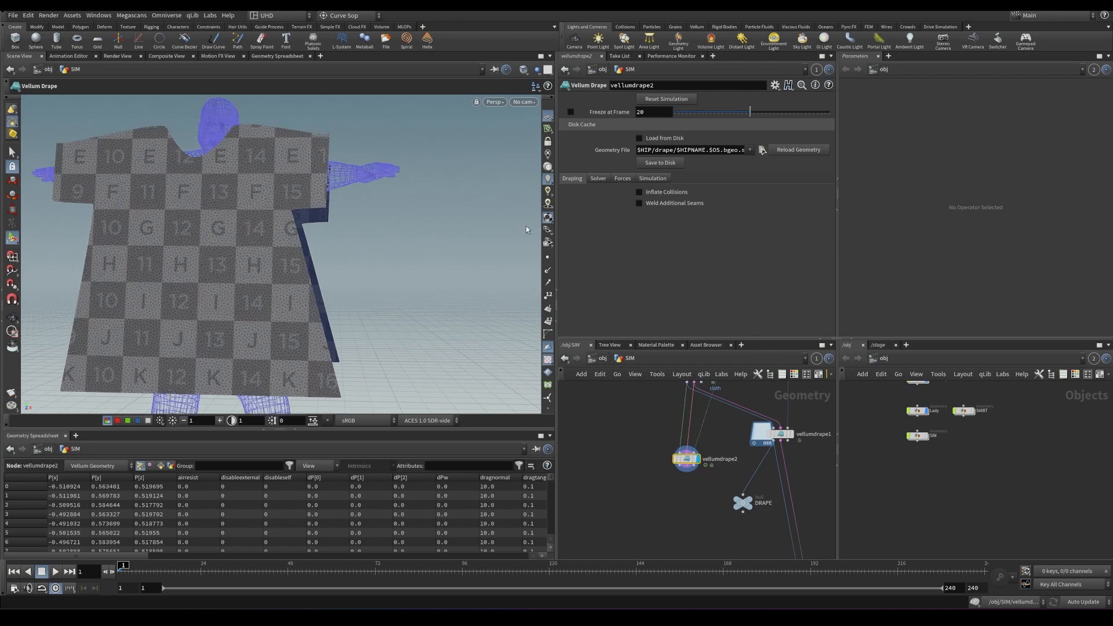
# - Look inside vellumdrape2's internal network and return to the SIM network
pyautogui.doubleClick(685, 457)
pyautogui.moveTo(711, 496); pyautogui.dragTo(711, 447, button='middle')
pyautogui.scroll(1, 710, 456)
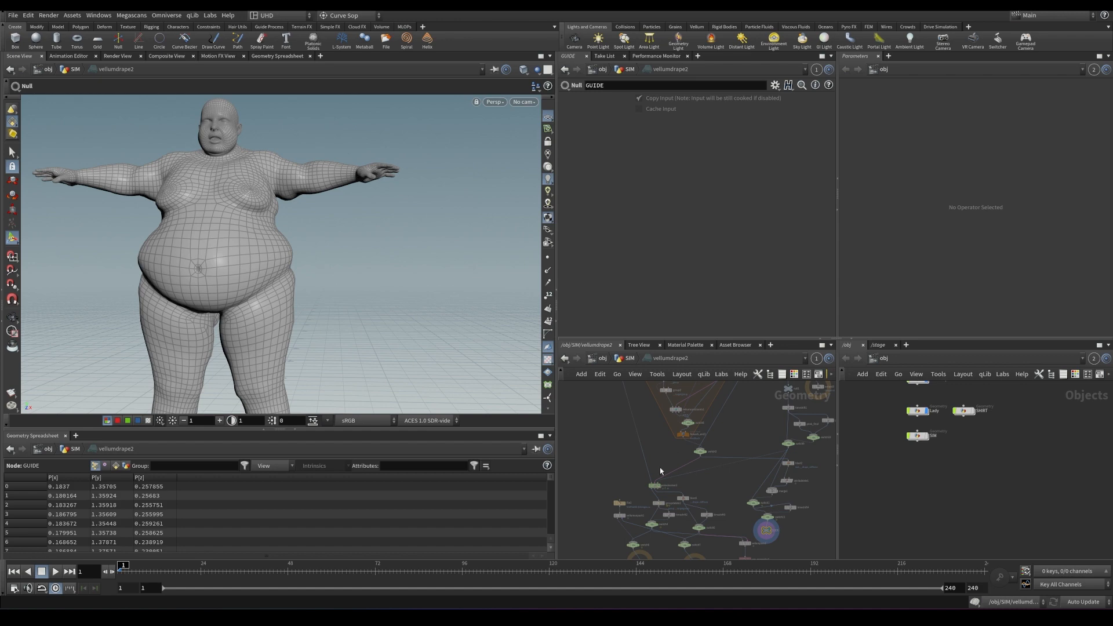
pyautogui.click(630, 359)
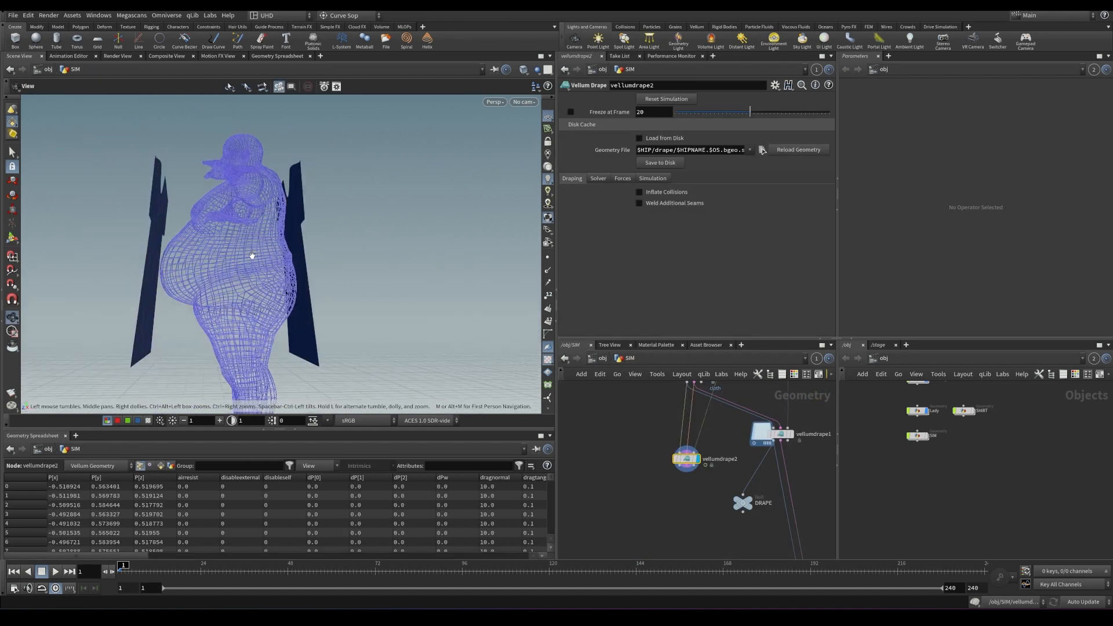
# - Save the scene, and test-play the drape simulation without welded seams before returning to the first frame
pyautogui.hotkey('ctrl', 's')
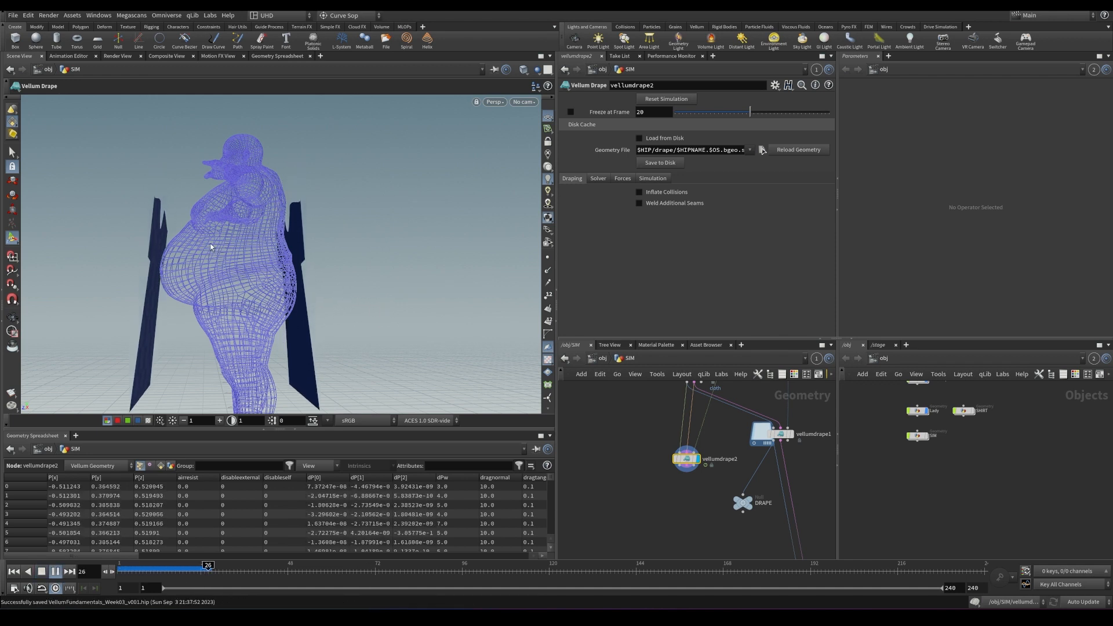
pyautogui.hotkey('ctrl', 'Up')
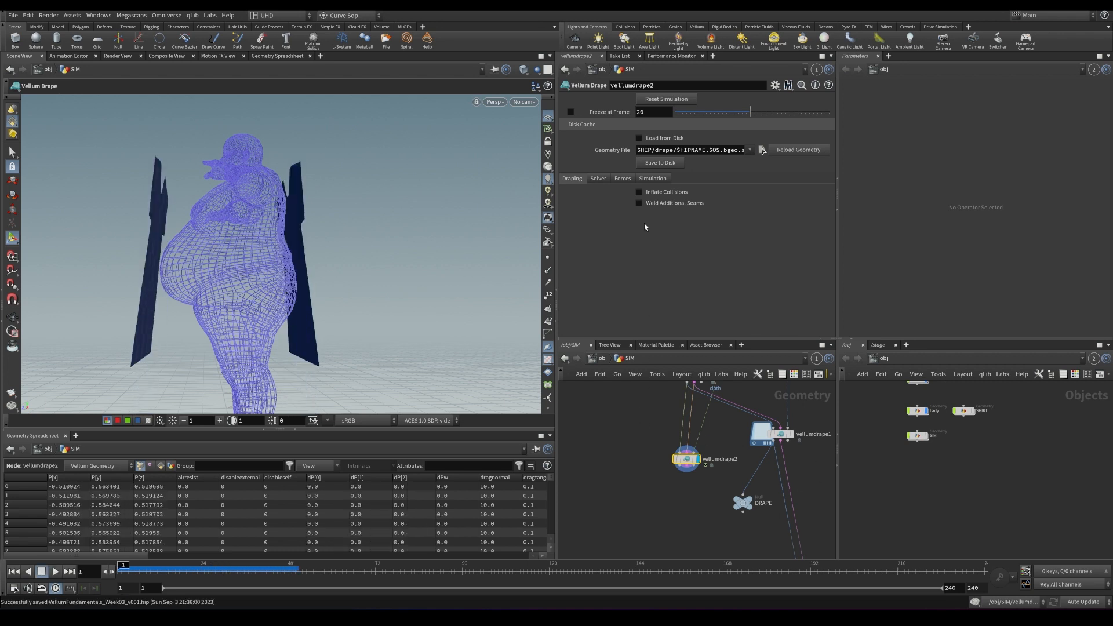
# - Review vellumdrape2's draping, solver and forces settings
pyautogui.click(599, 179)
pyautogui.click(577, 180)
pyautogui.click(623, 179)
pyautogui.click(602, 181)
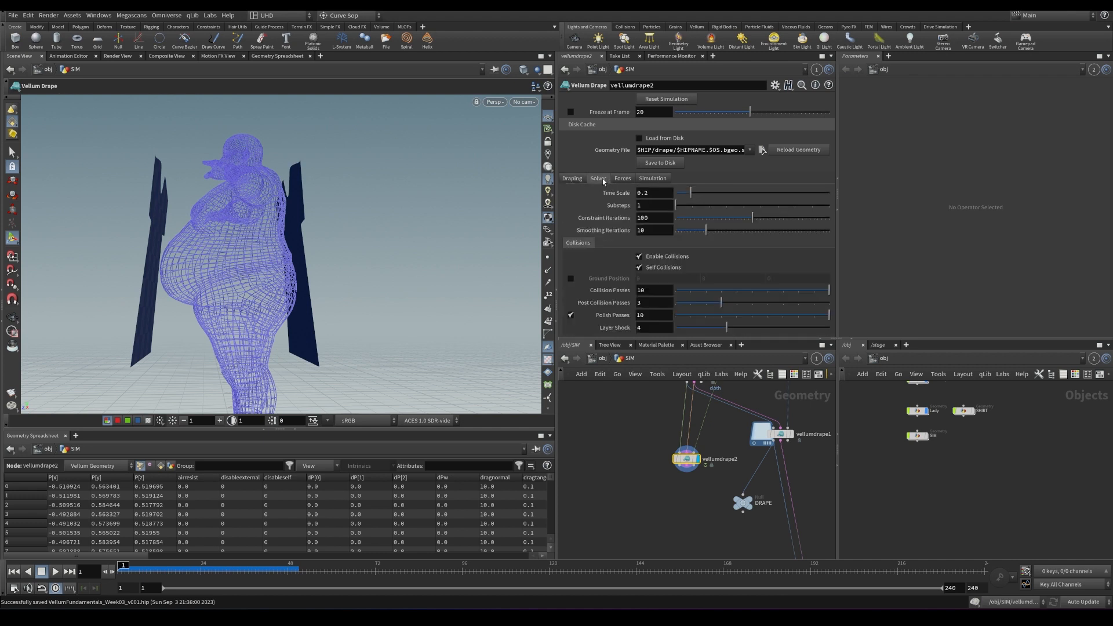
pyautogui.click(572, 178)
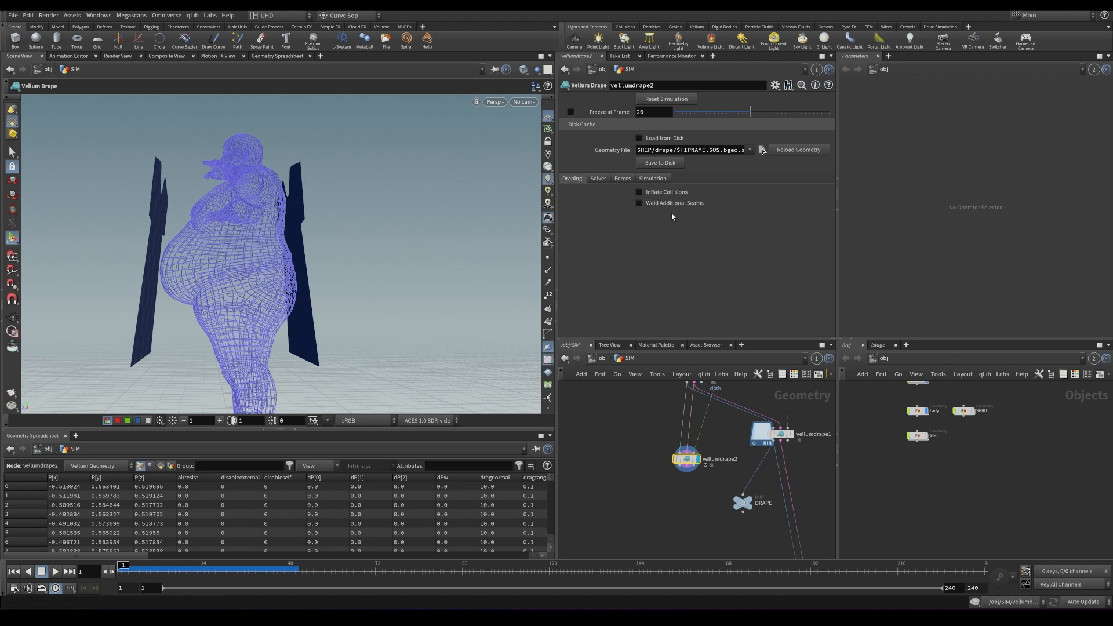
# - Enable Weld Additional Seams on vellumdrape2 with gr1 as the seam group and gr2 as the target group
pyautogui.click(657, 204)
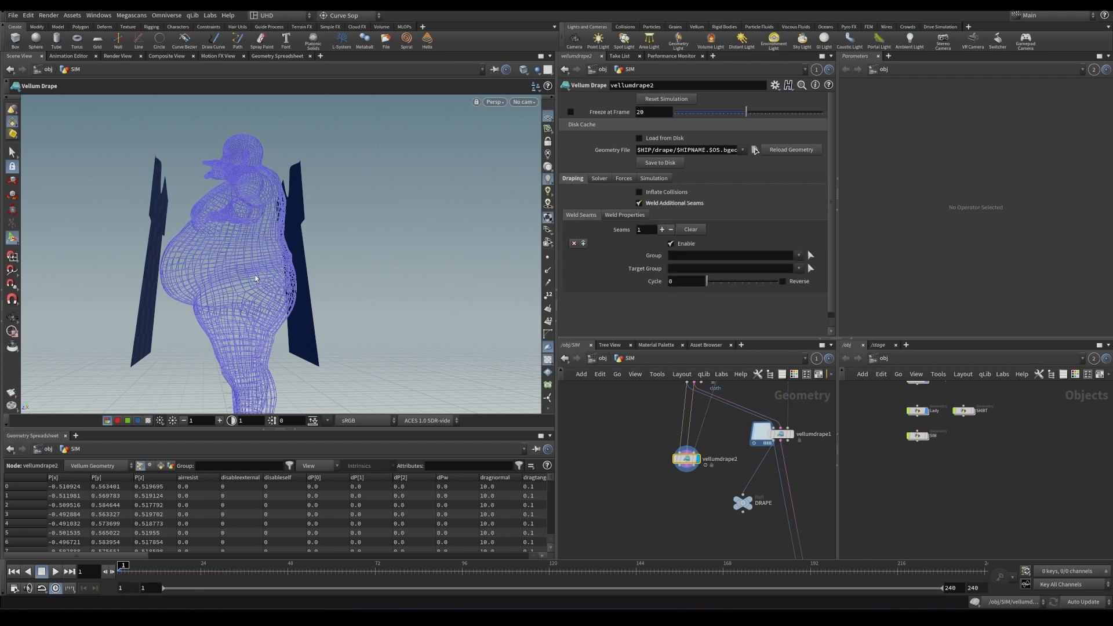
pyautogui.keyDown('alt'); pyautogui.moveTo(238, 247); pyautogui.dragTo(386, 272); pyautogui.keyUp('alt')
pyautogui.moveTo(468, 254); pyautogui.dragTo(307, 251)
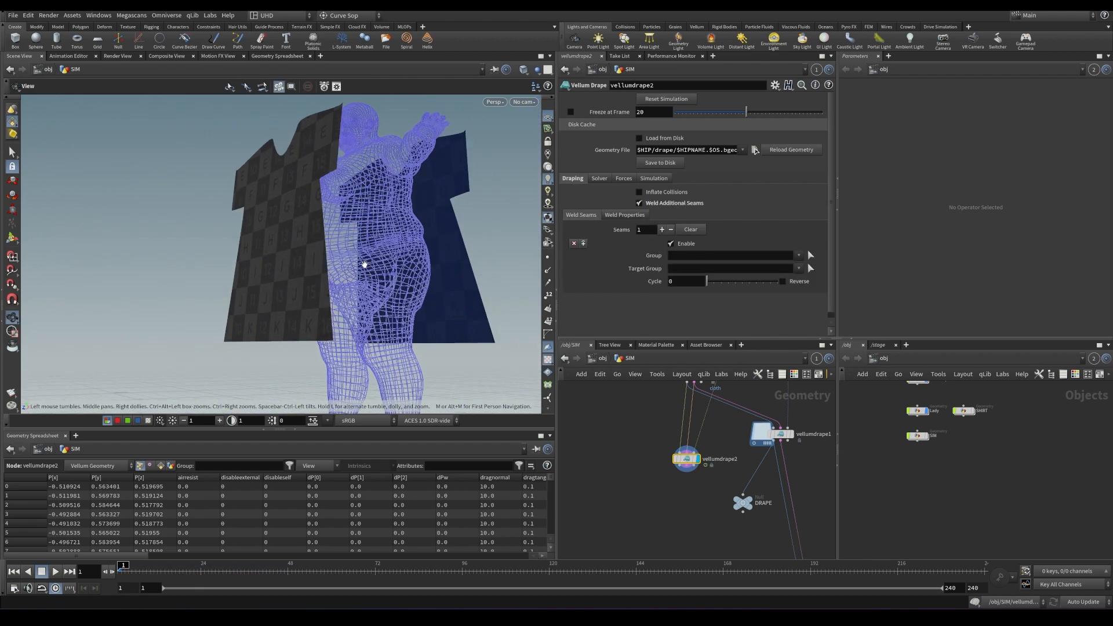
pyautogui.click(798, 255)
pyautogui.click(802, 268)
pyautogui.click(798, 268)
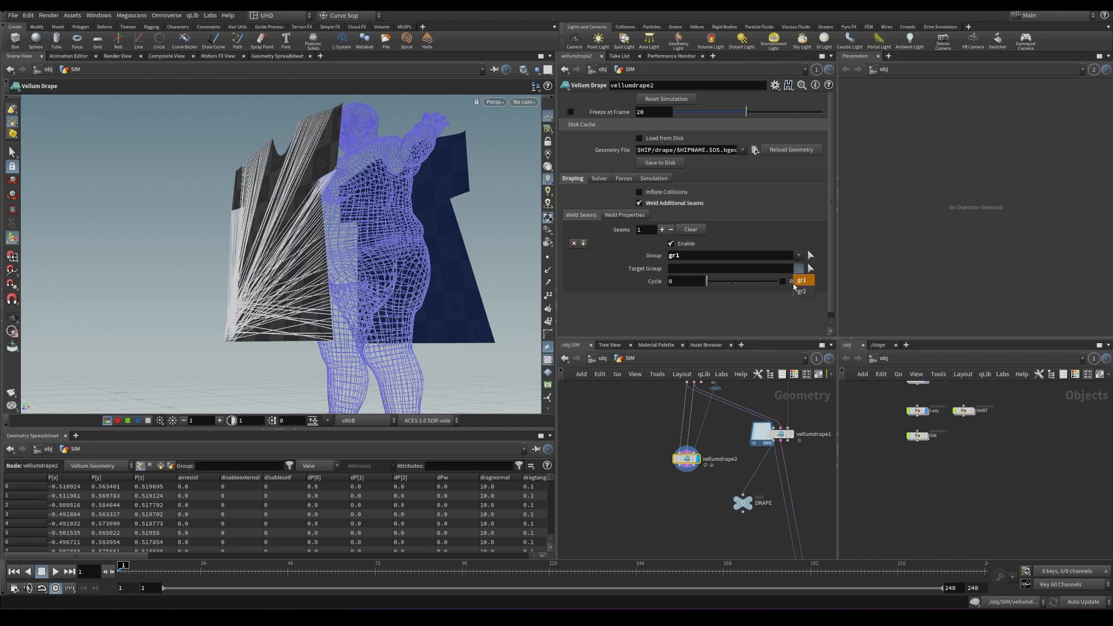
pyautogui.click(799, 282)
pyautogui.press('Escape')
# - Inspect the weld lines between the front and back shirt panels around the body and save the scene
pyautogui.moveTo(326, 249); pyautogui.dragTo(223, 237)
pyautogui.moveTo(303, 199); pyautogui.dragTo(379, 225)
pyautogui.moveTo(379, 225); pyautogui.dragTo(174, 266, button='right')
pyautogui.hotkey('ctrl', 's')
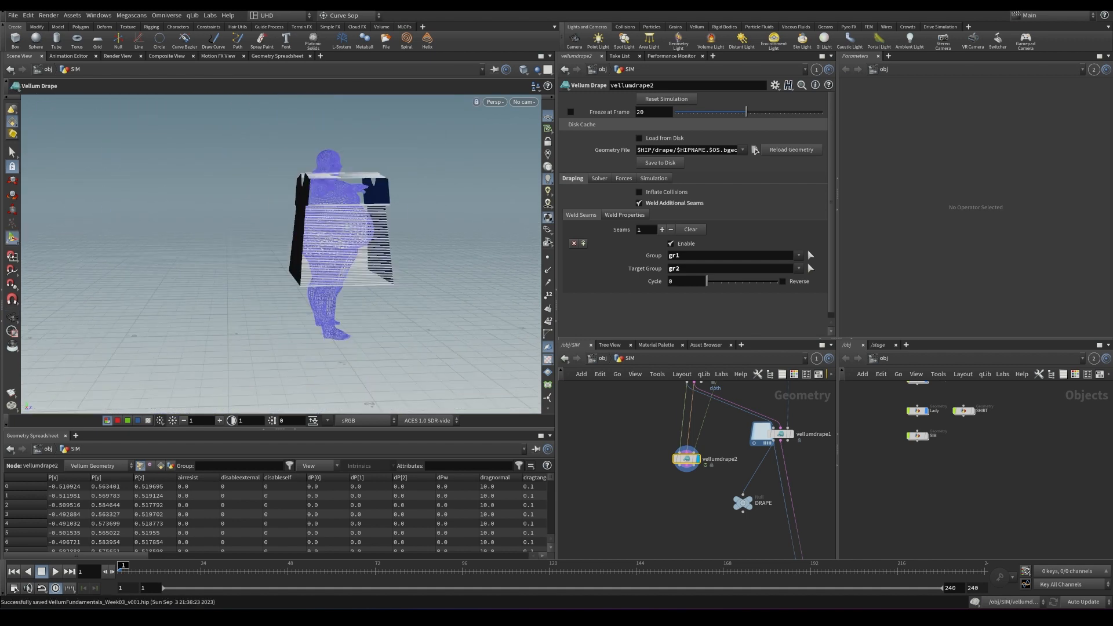
# - Play the welded drape simulation to examine the shirt on the character and show the weld properties
pyautogui.moveTo(517, 247); pyautogui.dragTo(389, 252)
pyautogui.press('Up')
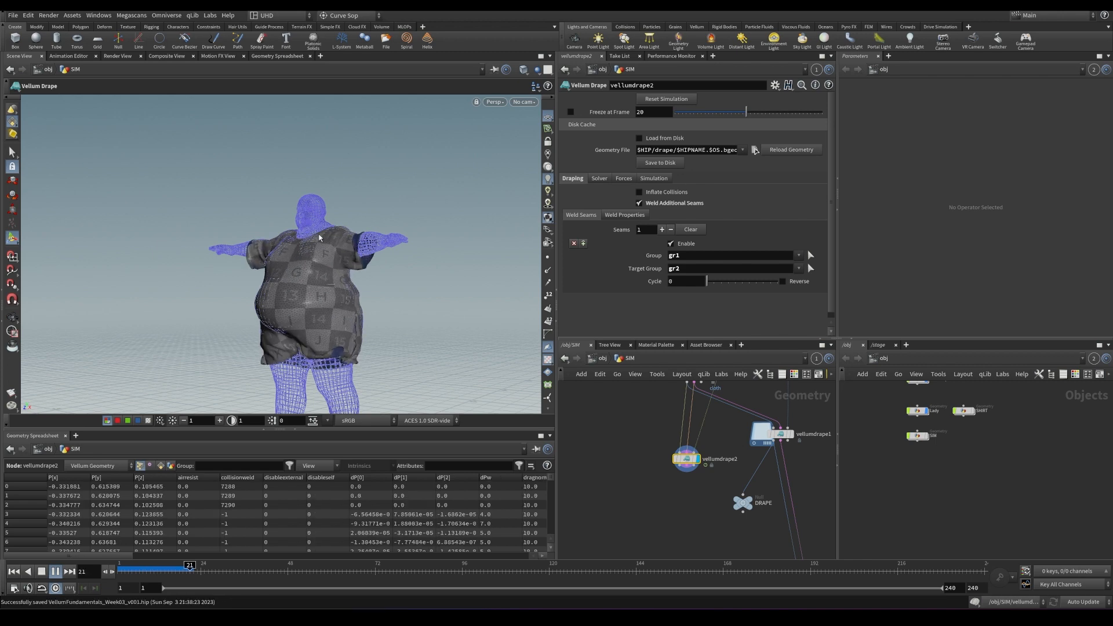
pyautogui.keyDown('alt'); pyautogui.moveTo(297, 285); pyautogui.dragTo(354, 279); pyautogui.keyUp('alt')
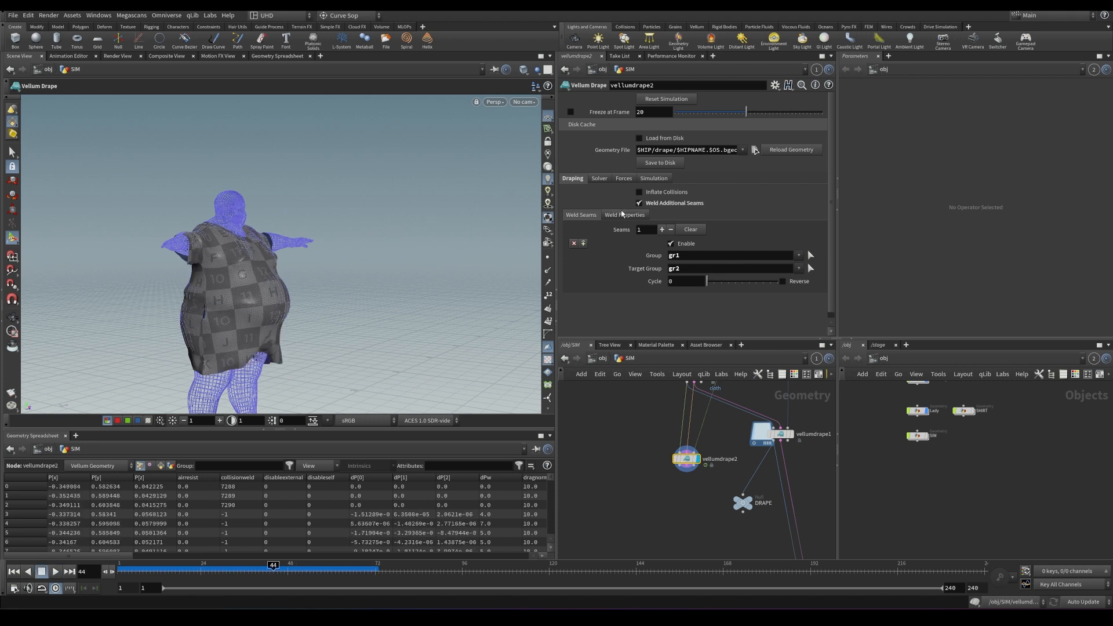
pyautogui.click(622, 214)
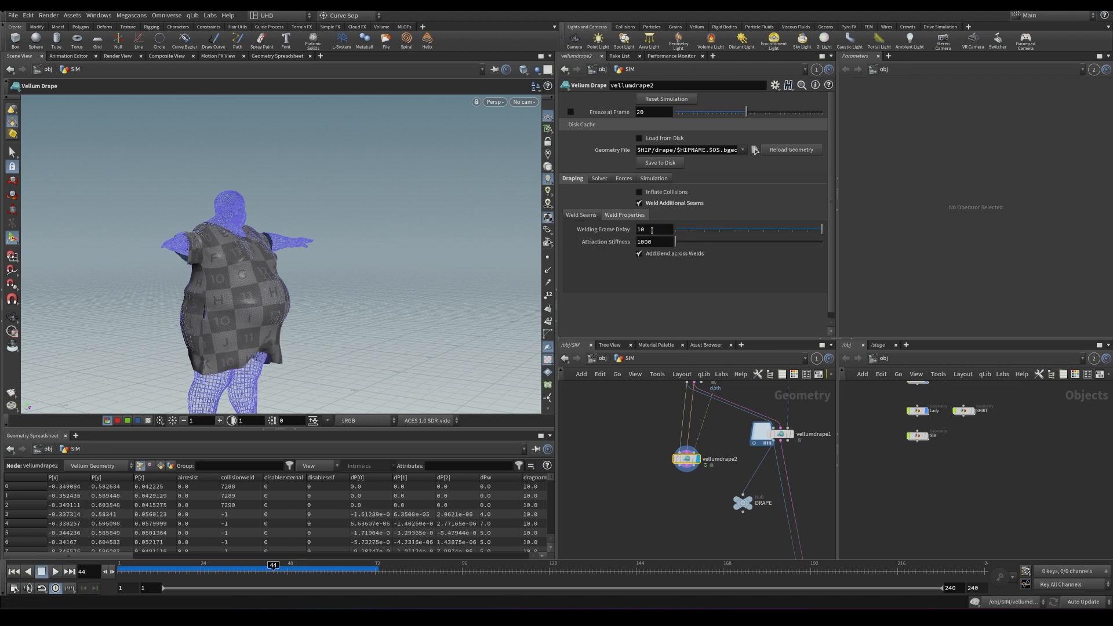
# - Set vellumdrape2's Welding Frame Delay to 30 and replay the drape simulation to examine the shirt around the character
pyautogui.doubleClick(664, 231)
pyautogui.write('30')
pyautogui.press('Return')
pyautogui.hotkey('ctrl', 'Up')
pyautogui.press('Up')
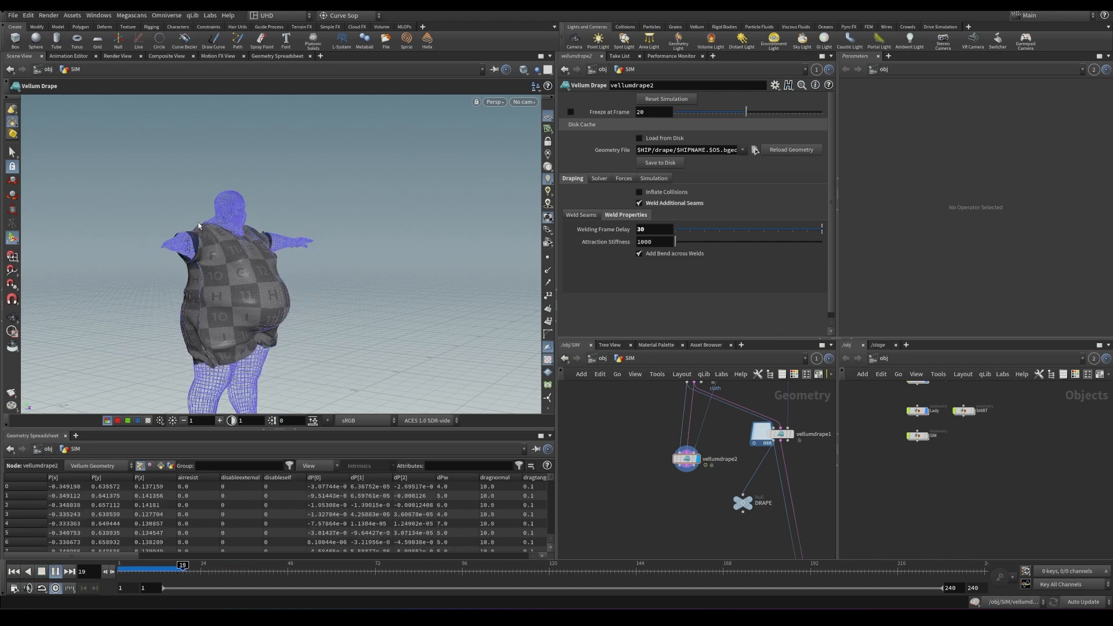
pyautogui.keyDown('alt'); pyautogui.moveTo(257, 220); pyautogui.dragTo(118, 253); pyautogui.keyUp('alt')
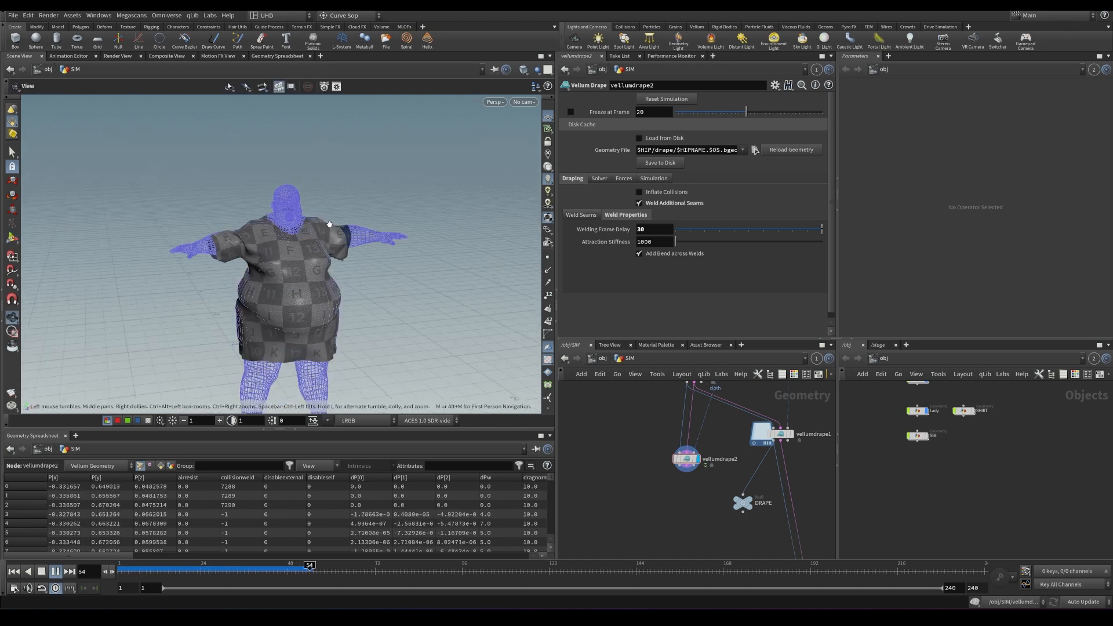
pyautogui.keyDown('alt'); pyautogui.moveTo(322, 243); pyautogui.dragTo(395, 306); pyautogui.keyUp('alt')
pyautogui.press('Up')
pyautogui.keyDown('alt'); pyautogui.moveTo(300, 266); pyautogui.dragTo(328, 263); pyautogui.keyUp('alt')
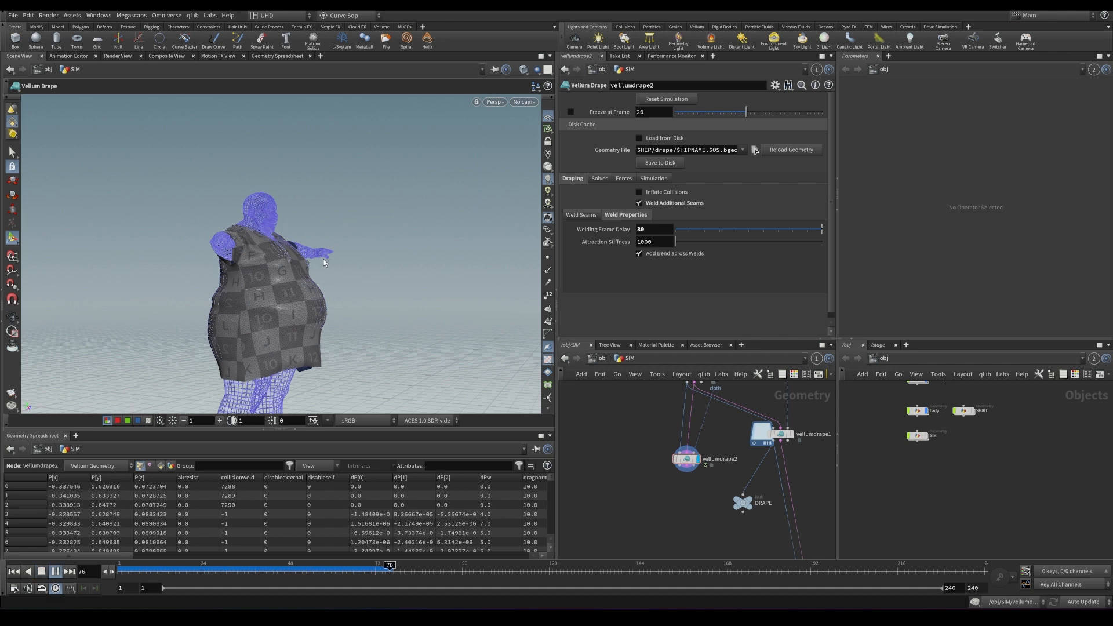
# - Enable Freeze at Frame on vellumdrape2
pyautogui.click(571, 112)
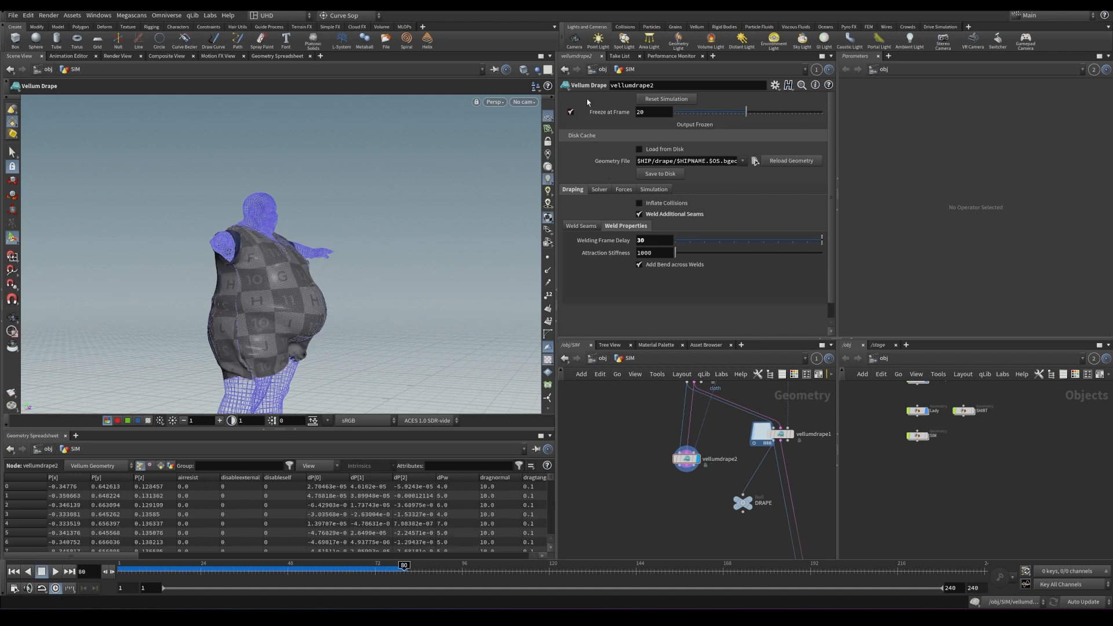
pyautogui.click(662, 150)
pyautogui.click(663, 150)
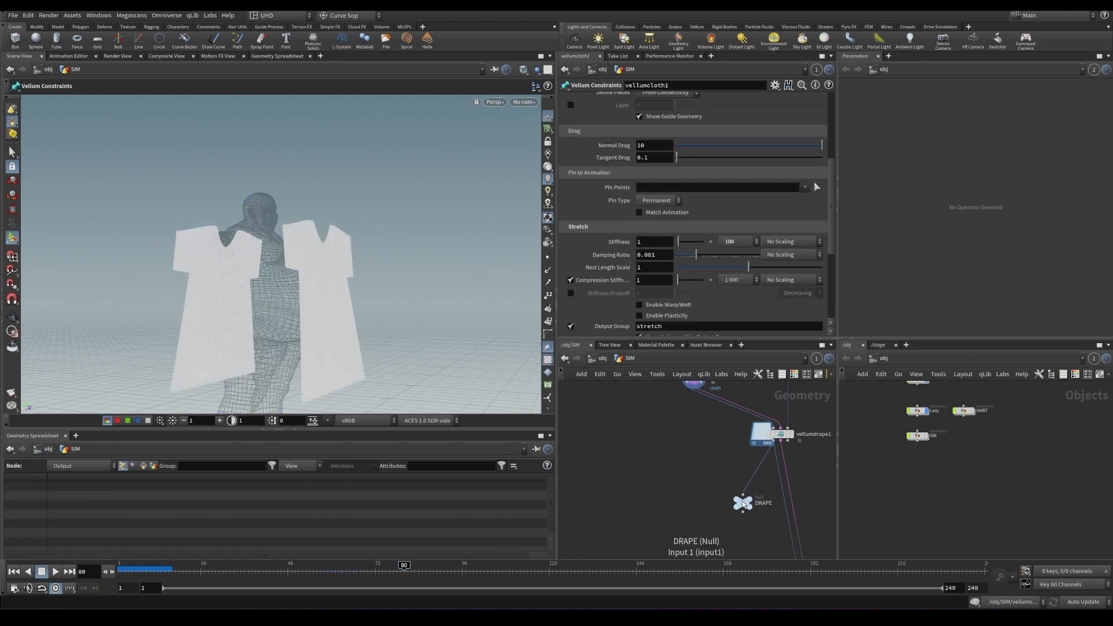
# - Display the DRAPE null to inspect the draped shirt from the front and save the scene
pyautogui.click(750, 499)
pyautogui.click(742, 503)
pyautogui.keyDown('alt'); pyautogui.moveTo(371, 267); pyautogui.dragTo(297, 267); pyautogui.keyUp('alt')
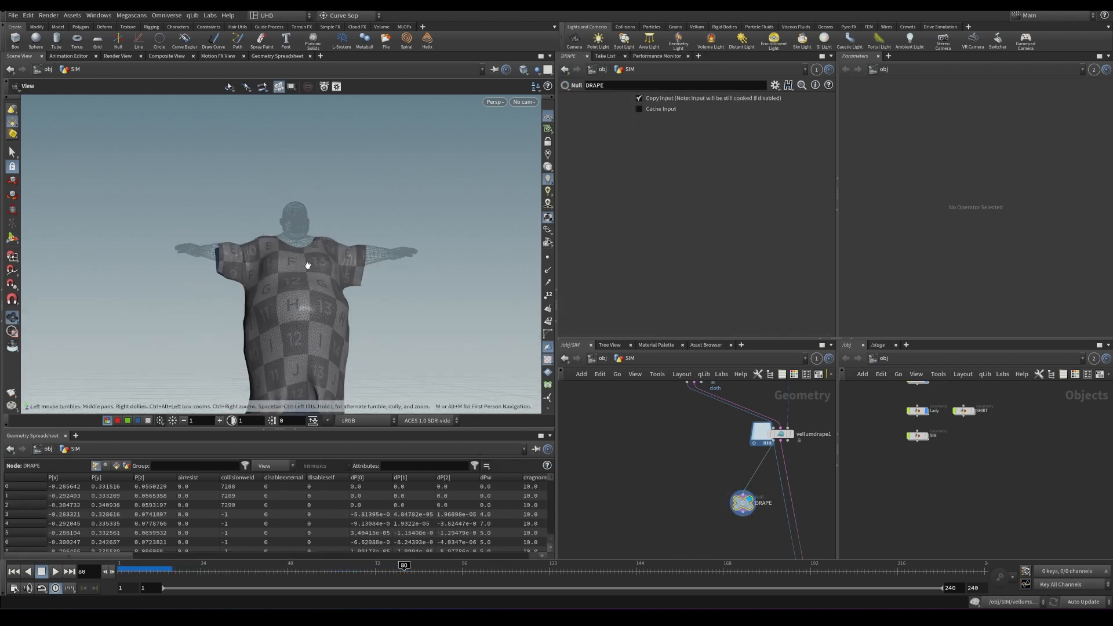
pyautogui.hotkey('ctrl', 's')
pyautogui.moveTo(415, 303)
pyautogui.mouseDown()
pyautogui.moveTo(383, 207)
pyautogui.moveTo(355, 278)
pyautogui.moveTo(429, 288)
pyautogui.mouseUp()
pyautogui.moveTo(691, 465); pyautogui.dragTo(701, 487, button='middle')
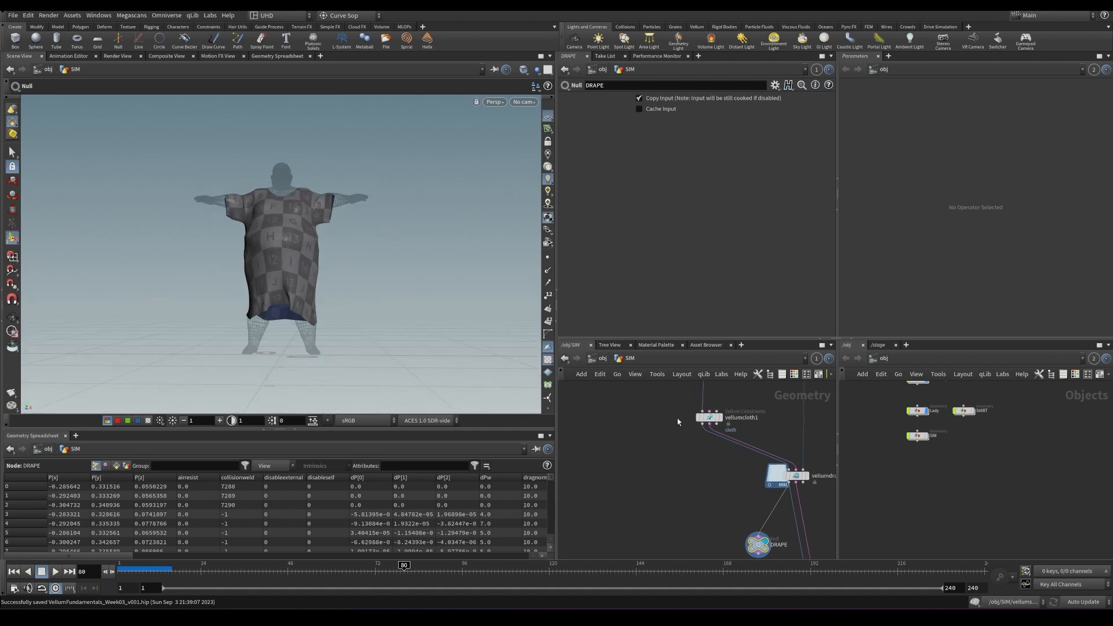
# - Undo the recent selection changes and the deletion of vellumdrape2
pyautogui.hotkey('ctrl', 'z')
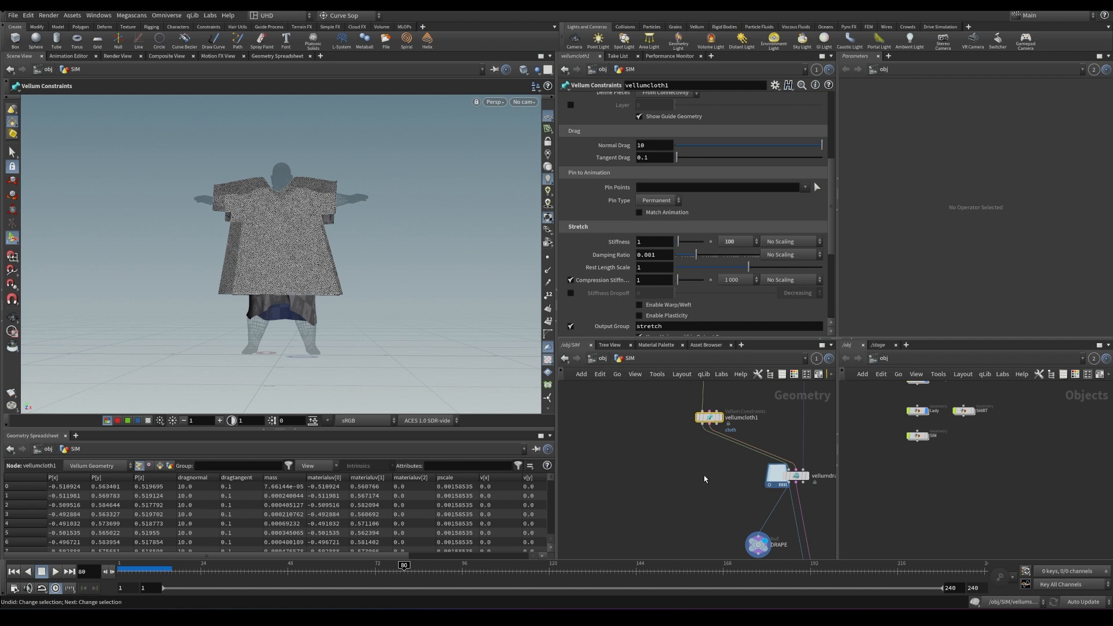
pyautogui.hotkey('ctrl', 'z')
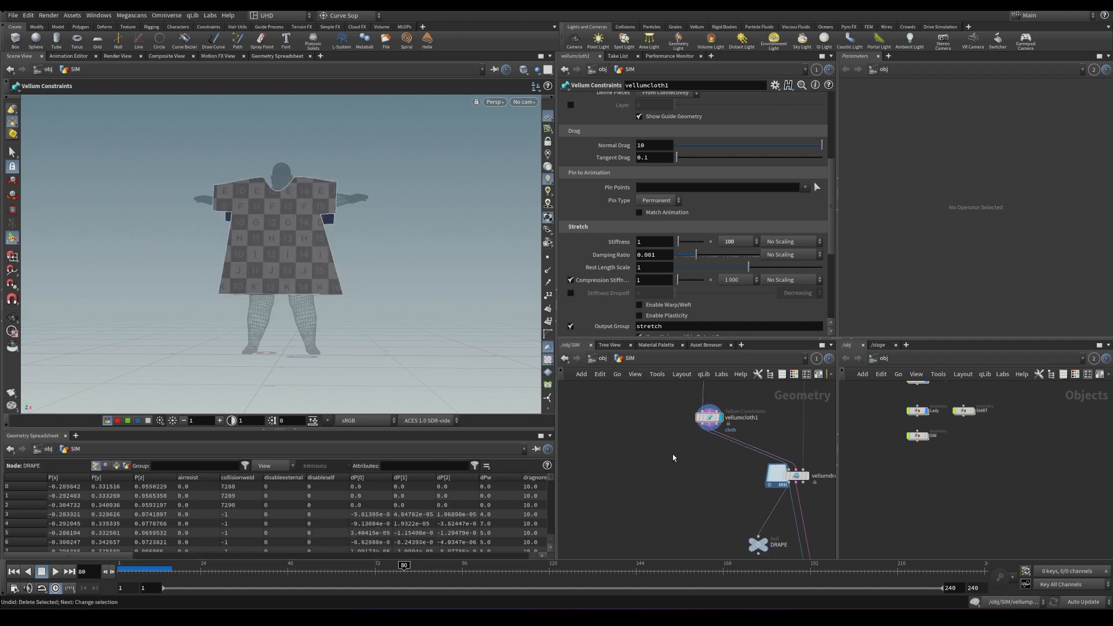
pyautogui.hotkey('ctrl', 'z')
pyautogui.scroll(2, 671, 451)
pyautogui.scroll(-2, 670, 450)
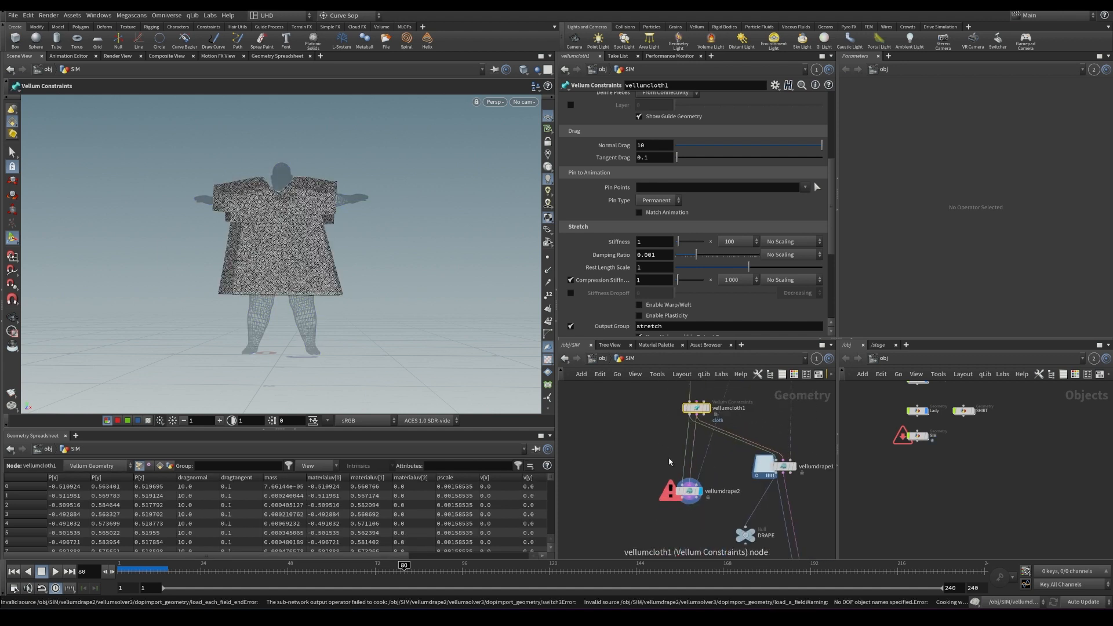
# - Duplicate vellumcloth1, wire the copy between the transform node and vellumdrape2, and save the scene
pyautogui.hotkey('ctrl', 'c')
pyautogui.hotkey('ctrl', 'v')
pyautogui.moveTo(690, 491)
pyautogui.mouseDown()
pyautogui.moveTo(672, 508)
pyautogui.moveTo(649, 400)
pyautogui.moveTo(662, 436)
pyautogui.mouseUp()
pyautogui.hotkey('ctrl', 'x')
pyautogui.hotkey('ctrl', 'v')
pyautogui.hotkey('ctrl', 's')
pyautogui.click(632, 432)
pyautogui.click(668, 496)
pyautogui.click(672, 501)
pyautogui.click(631, 431)
pyautogui.hotkey('ctrl', 's')
pyautogui.moveTo(677, 423); pyautogui.dragTo(678, 470, button='middle')
pyautogui.scroll(-2, 678, 470)
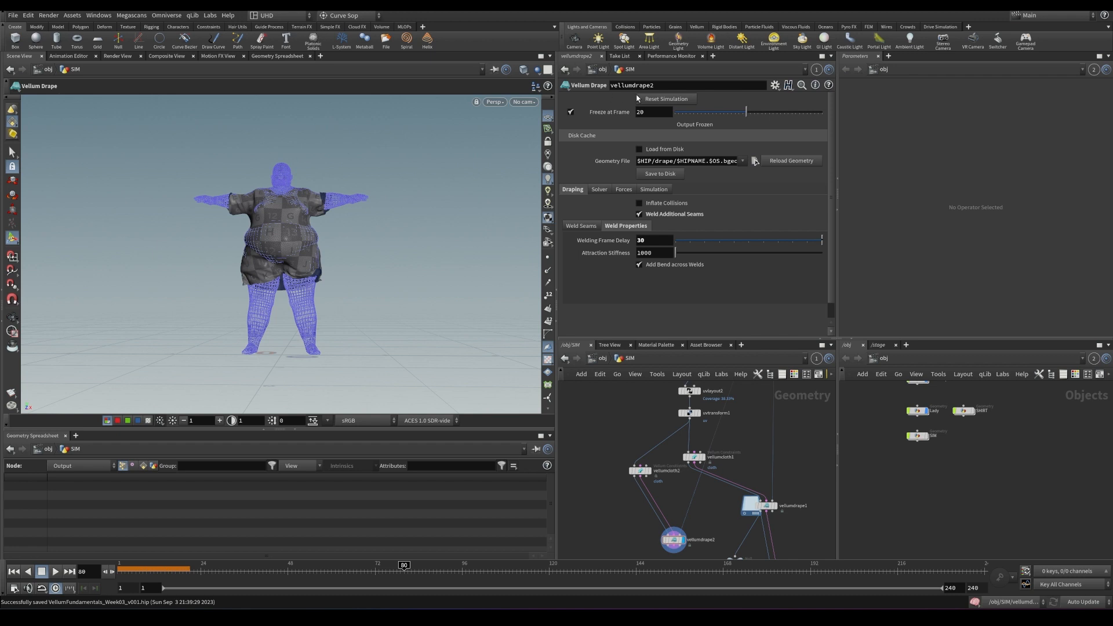
# - Check vellumdrape2's weld seam groups and set the Density of vellumcloth2 to 1
pyautogui.click(581, 225)
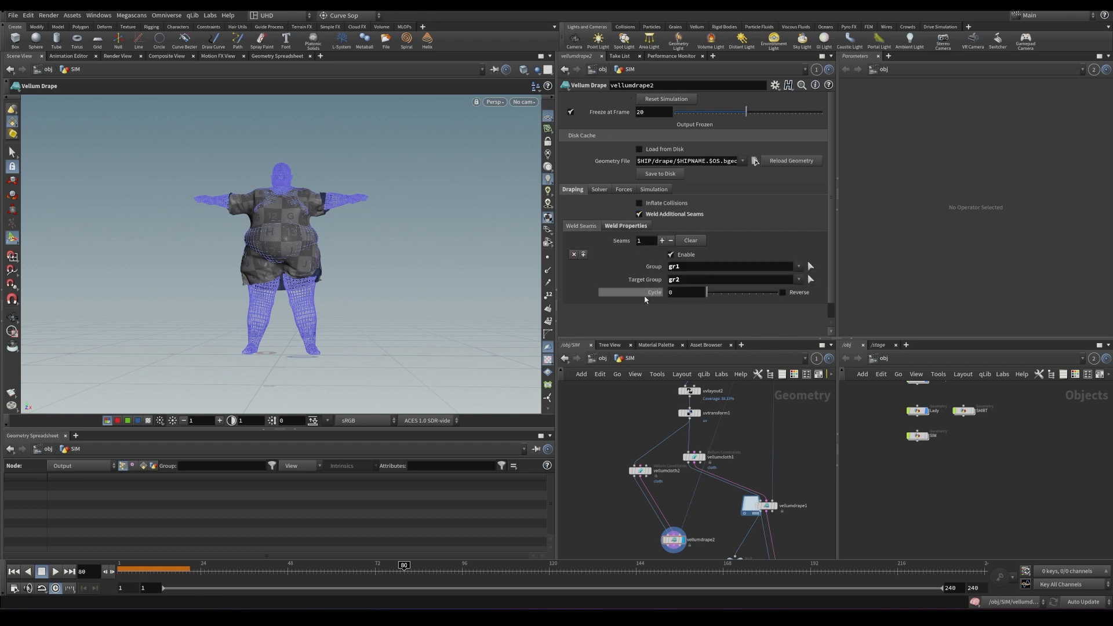
pyautogui.click(640, 470)
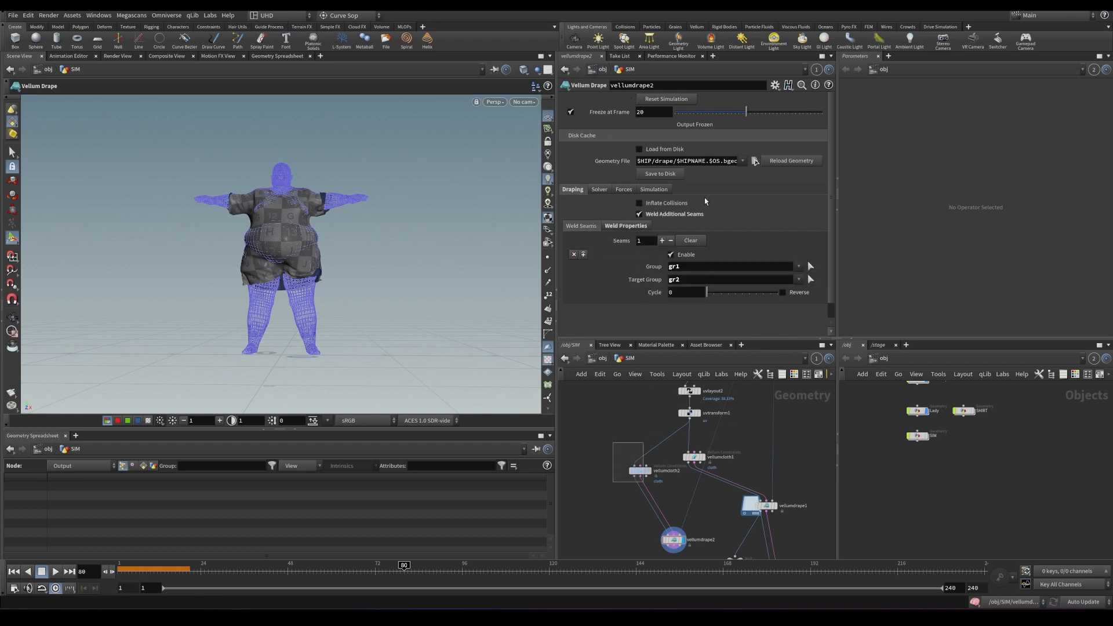
pyautogui.moveTo(830, 221); pyautogui.dragTo(830, 151)
pyautogui.doubleClick(652, 201)
pyautogui.write('1')
pyautogui.press('Return')
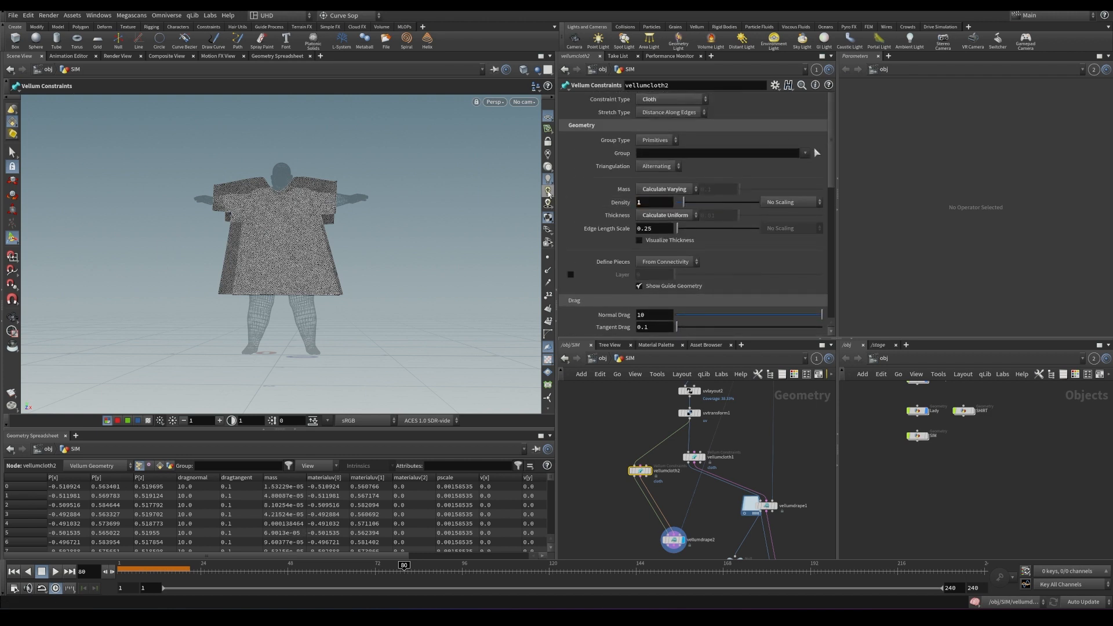
# - Return to the first frame, save the scene and reset vellumdrape2's simulation
pyautogui.hotkey('ctrl', 'Up')
pyautogui.hotkey('ctrl', 's')
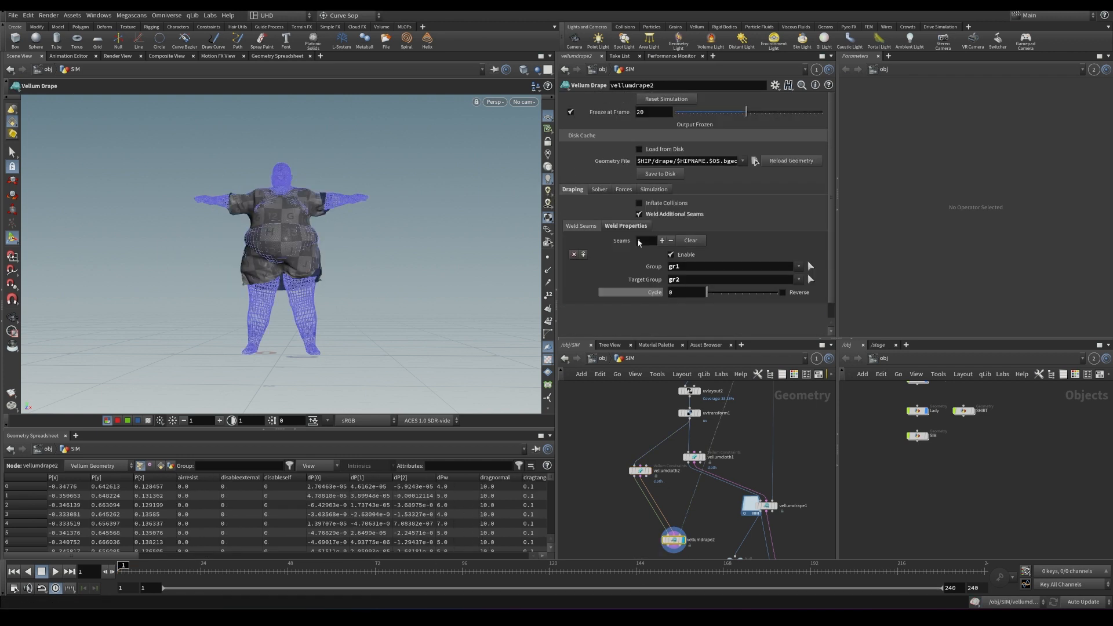
pyautogui.click(661, 100)
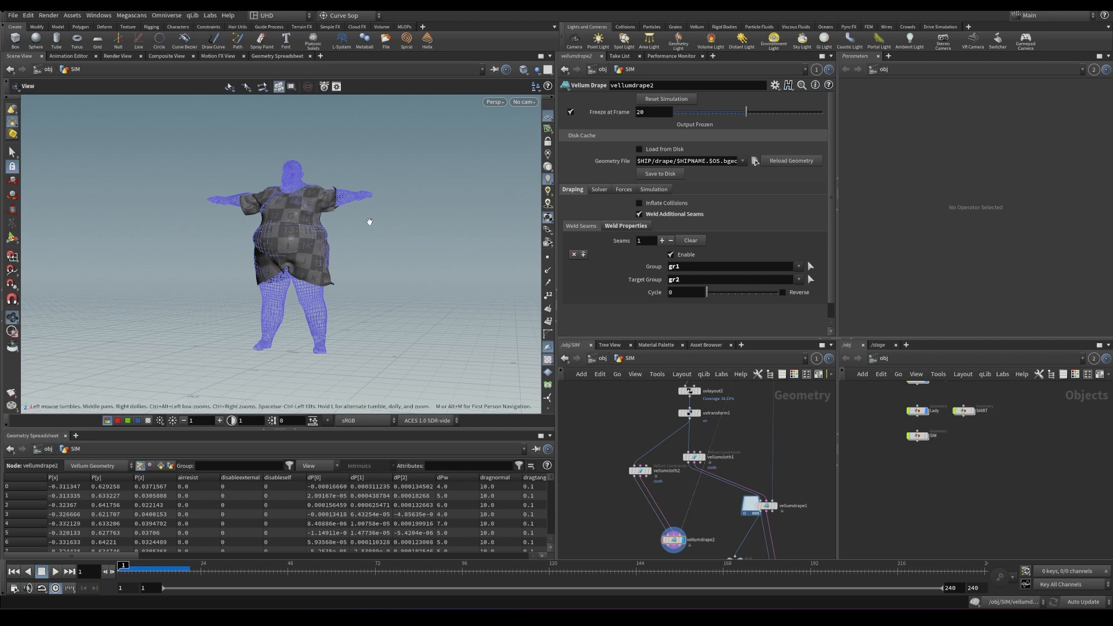
# - Set vellumdrape2's Freeze at Frame to 40, view the recooked shirt and save the scene
pyautogui.moveTo(649, 113); pyautogui.dragTo(598, 114)
pyautogui.write('40')
pyautogui.press('Return')
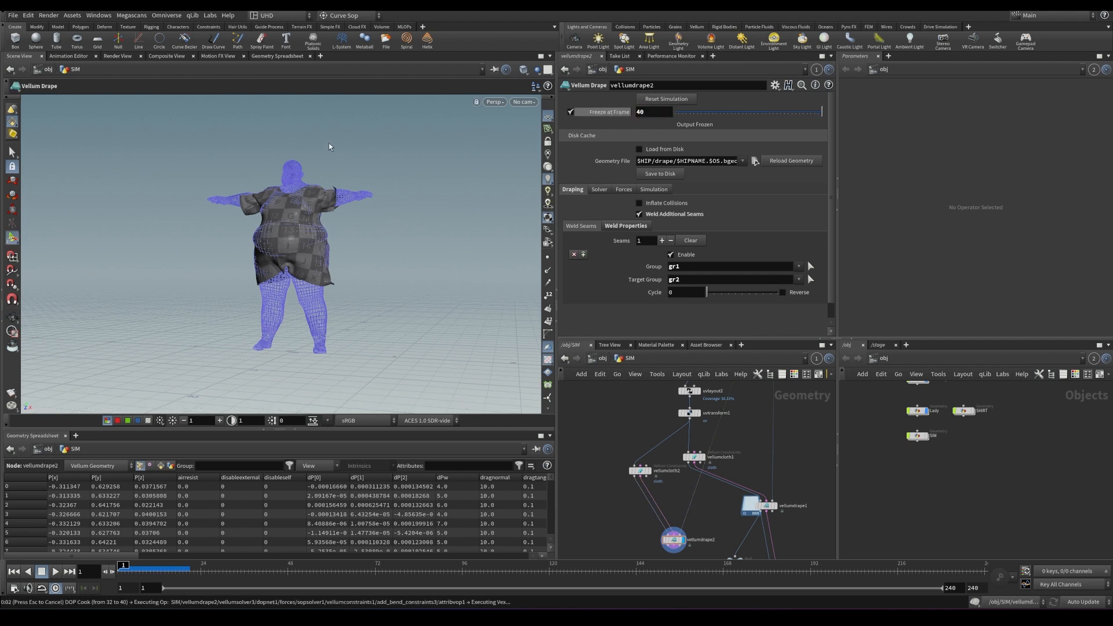
pyautogui.press('Escape')
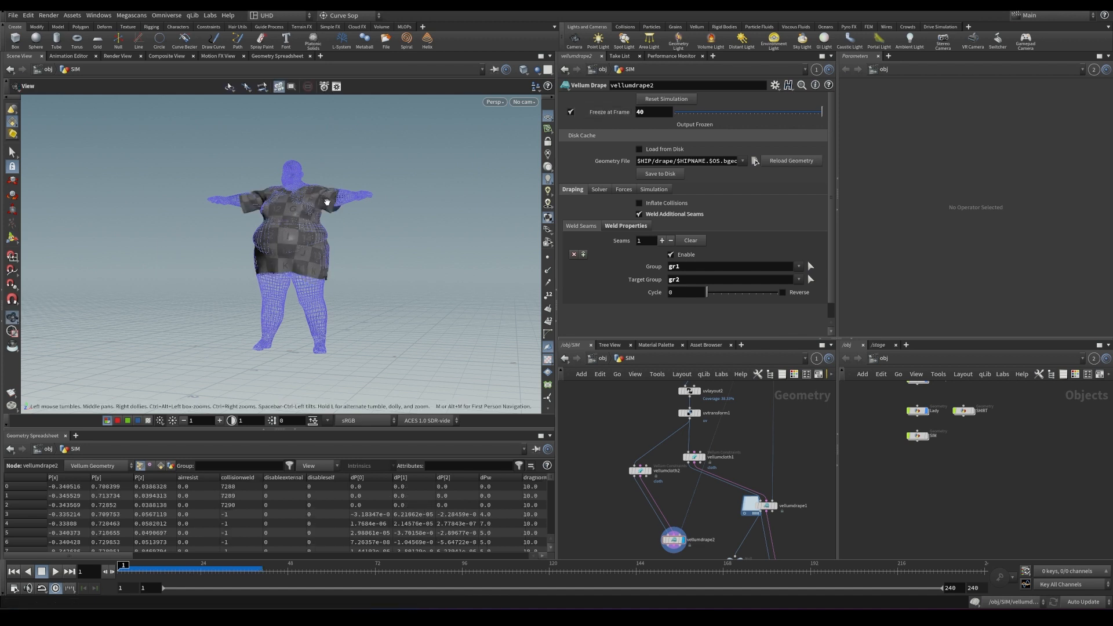
pyautogui.moveTo(332, 196); pyautogui.dragTo(449, 203)
pyautogui.press('Return')
pyautogui.hotkey('ctrl', 's')
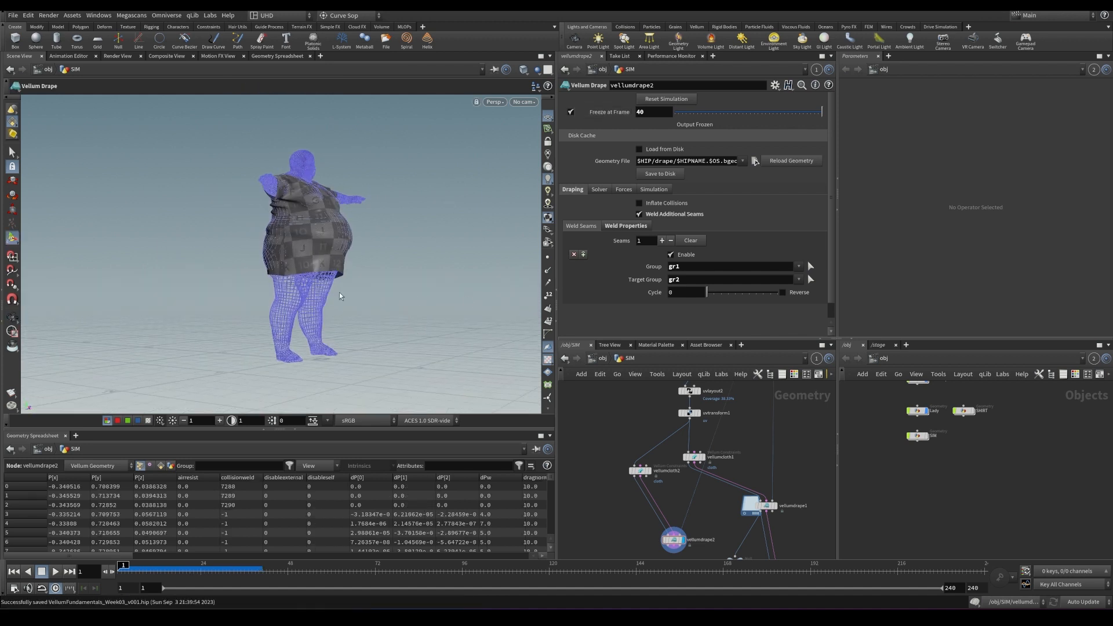
# - Display the DRAPE null again, examine its long shirt from several angles and save the scene
pyautogui.keyDown('alt'); pyautogui.moveTo(232, 268); pyautogui.dragTo(255, 246); pyautogui.keyUp('alt')
pyautogui.moveTo(696, 546); pyautogui.dragTo(703, 451, button='middle')
pyautogui.click(742, 468)
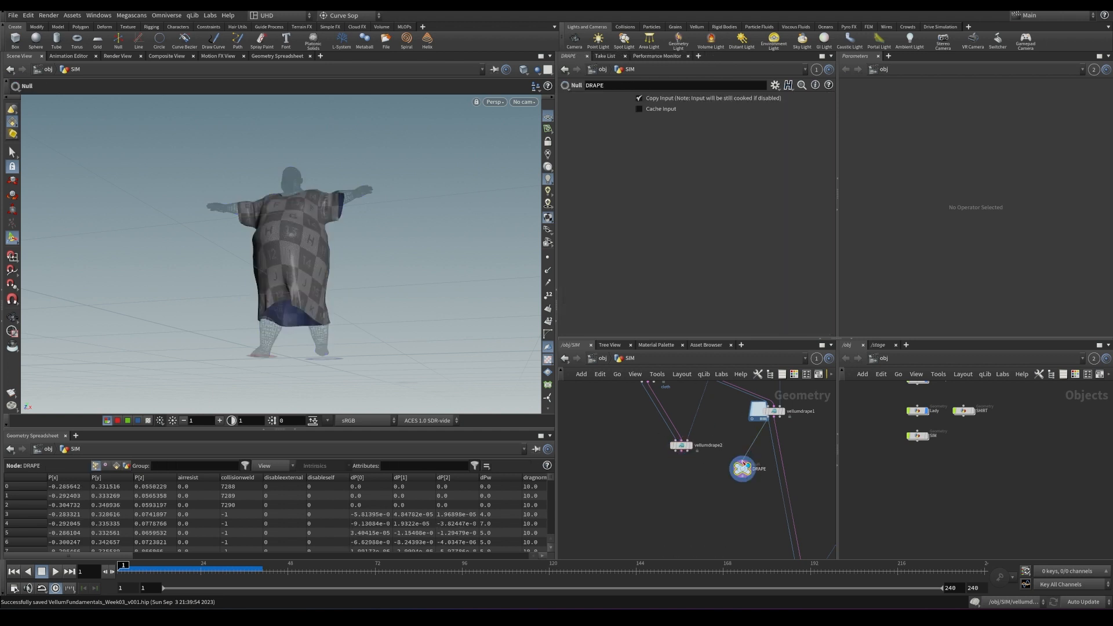
pyautogui.moveTo(257, 255); pyautogui.dragTo(360, 267)
pyautogui.press('Return')
pyautogui.moveTo(188, 563); pyautogui.dragTo(646, 587)
pyautogui.hotkey('ctrl', 'Up')
pyautogui.moveTo(698, 520); pyautogui.dragTo(631, 403, button='middle')
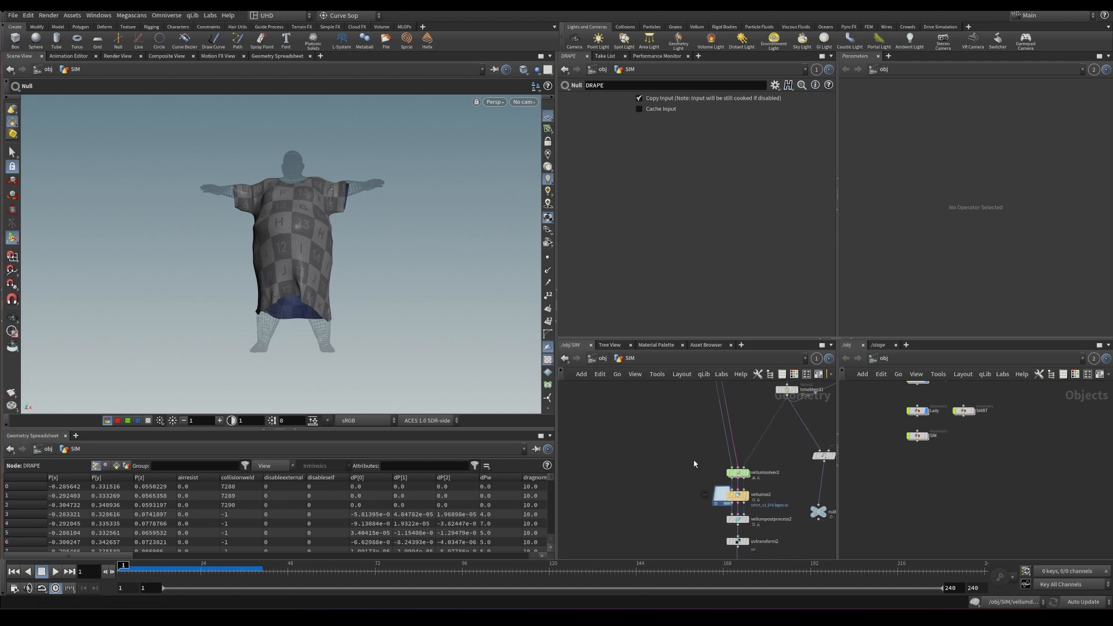
pyautogui.hotkey('ctrl', 's')
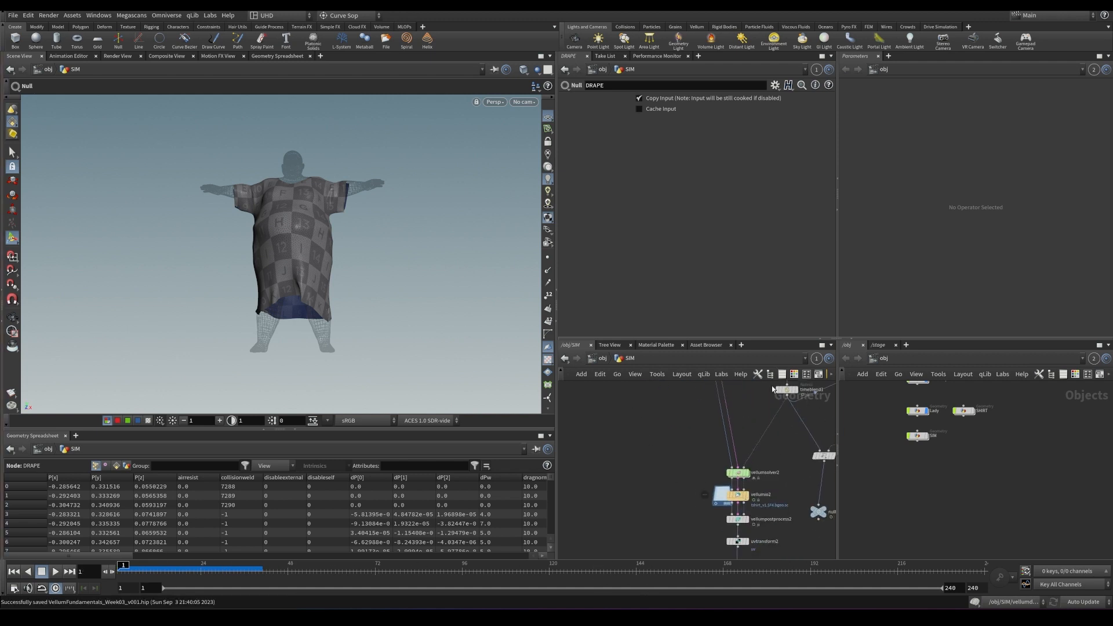
# - Display pointdeform1's character body and review the surrounding nodes in the SIM network
pyautogui.moveTo(762, 415); pyautogui.dragTo(709, 477, button='middle')
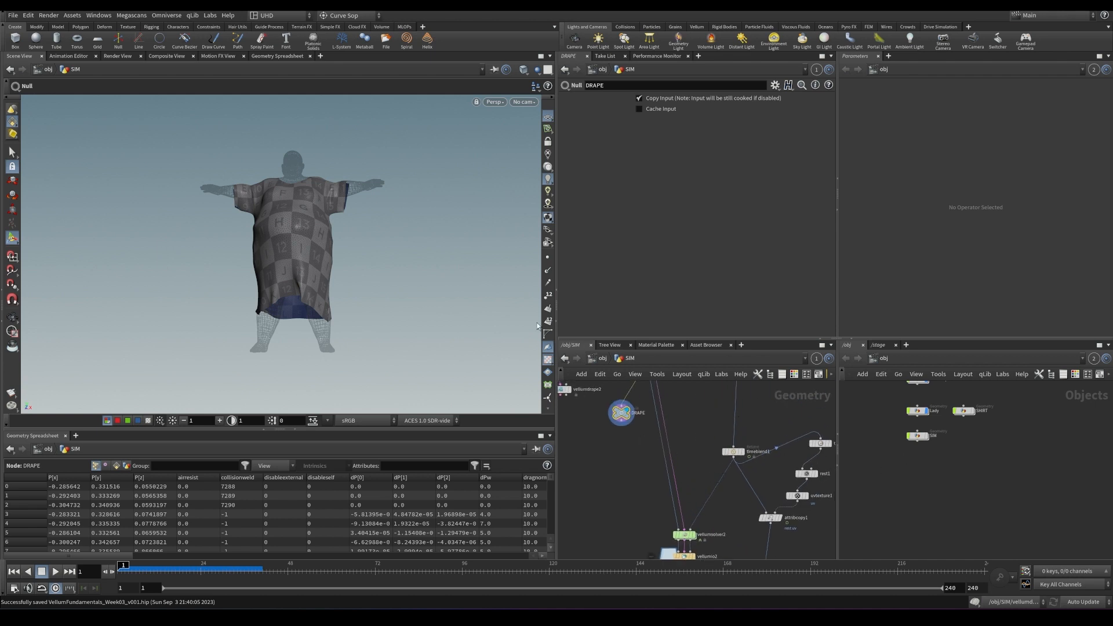
pyautogui.press('Escape')
pyautogui.moveTo(421, 296); pyautogui.dragTo(355, 318)
pyautogui.moveTo(752, 435); pyautogui.dragTo(721, 553, button='middle')
pyautogui.click(717, 463)
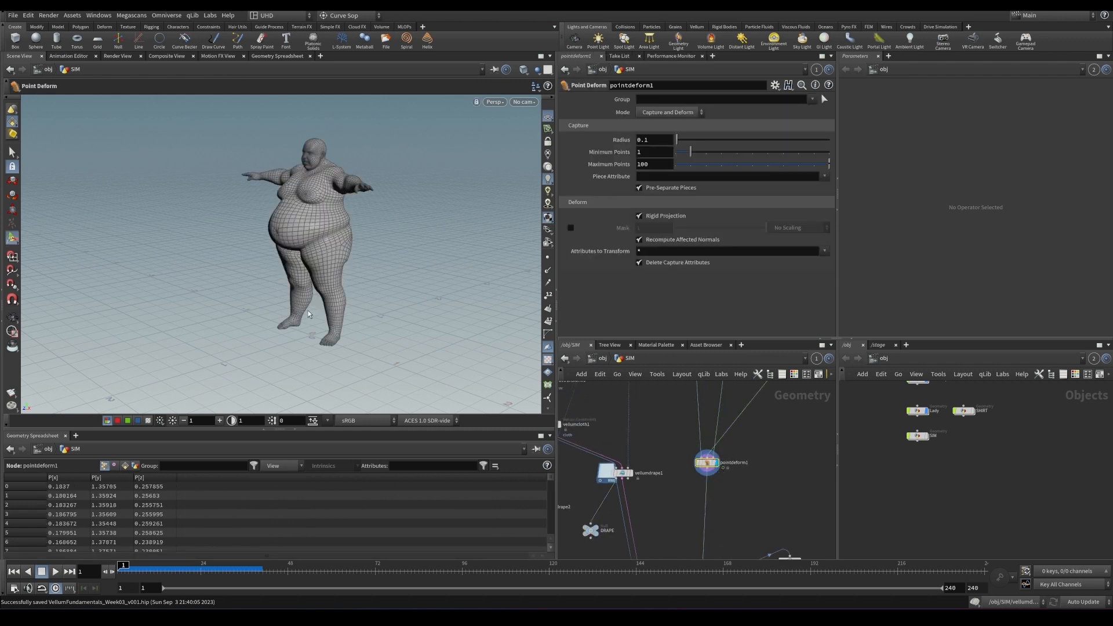
pyautogui.moveTo(309, 314); pyautogui.dragTo(373, 293)
pyautogui.moveTo(652, 539); pyautogui.dragTo(597, 432, button='middle')
pyautogui.moveTo(601, 469); pyautogui.dragTo(656, 559, button='middle')
pyautogui.scroll(-3, 653, 418)
pyautogui.moveTo(666, 419); pyautogui.dragTo(711, 534, button='middle')
pyautogui.moveTo(748, 386); pyautogui.dragTo(732, 522, button='middle')
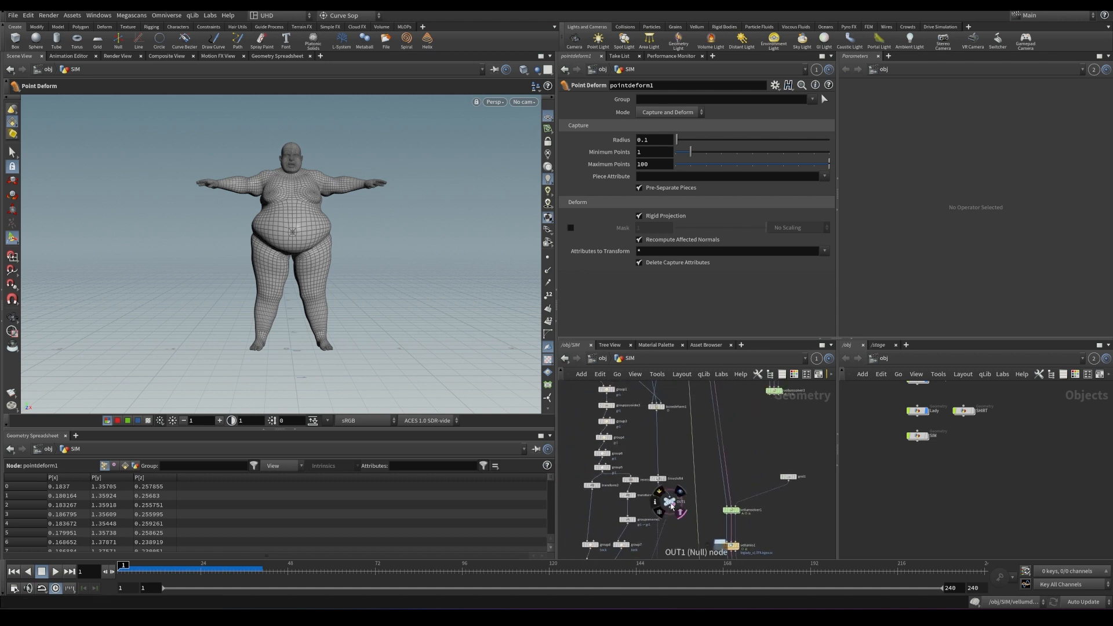
pyautogui.moveTo(668, 502); pyautogui.dragTo(679, 379, button='middle')
pyautogui.moveTo(705, 498); pyautogui.dragTo(705, 387, button='middle')
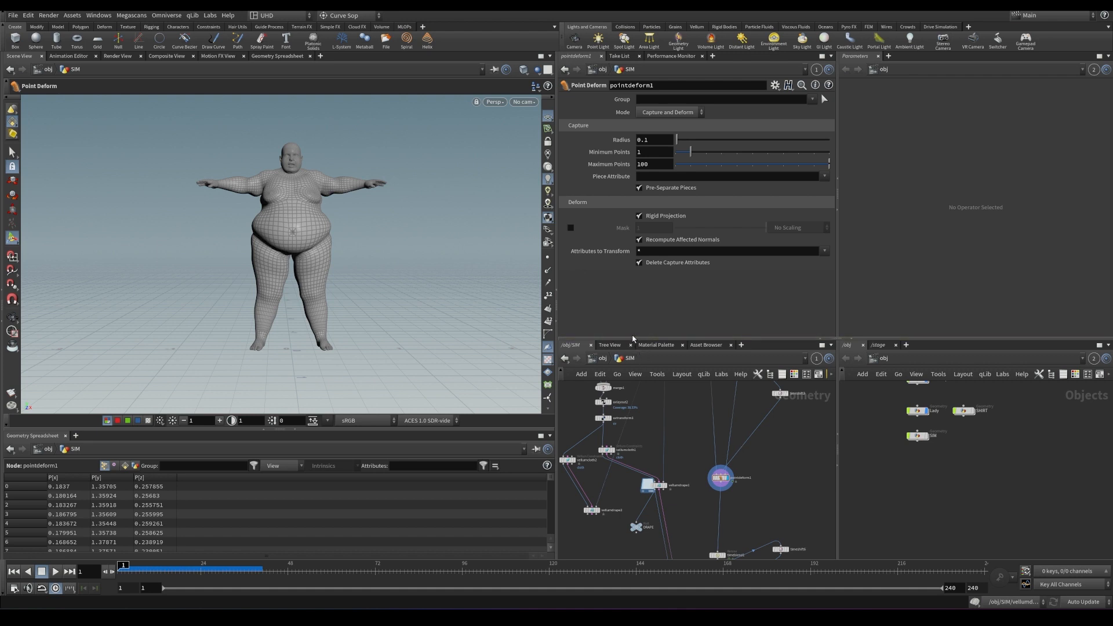
# - Switch the viewport to smooth shading without wireframe for a closer view of the character's body
pyautogui.click(521, 71)
pyautogui.click(538, 191)
pyautogui.moveTo(325, 275)
pyautogui.keyDown('alt'); pyautogui.mouseDown()
pyautogui.moveTo(224, 279)
pyautogui.moveTo(285, 294)
pyautogui.mouseUp(); pyautogui.keyUp('alt')
pyautogui.keyDown('alt'); pyautogui.moveTo(299, 252); pyautogui.dragTo(380, 184, button='right'); pyautogui.keyUp('alt')
pyautogui.keyDown('alt'); pyautogui.moveTo(263, 244); pyautogui.dragTo(353, 198); pyautogui.keyUp('alt')
pyautogui.keyDown('alt'); pyautogui.moveTo(348, 252); pyautogui.dragTo(235, 233); pyautogui.keyUp('alt')
pyautogui.press('Return')
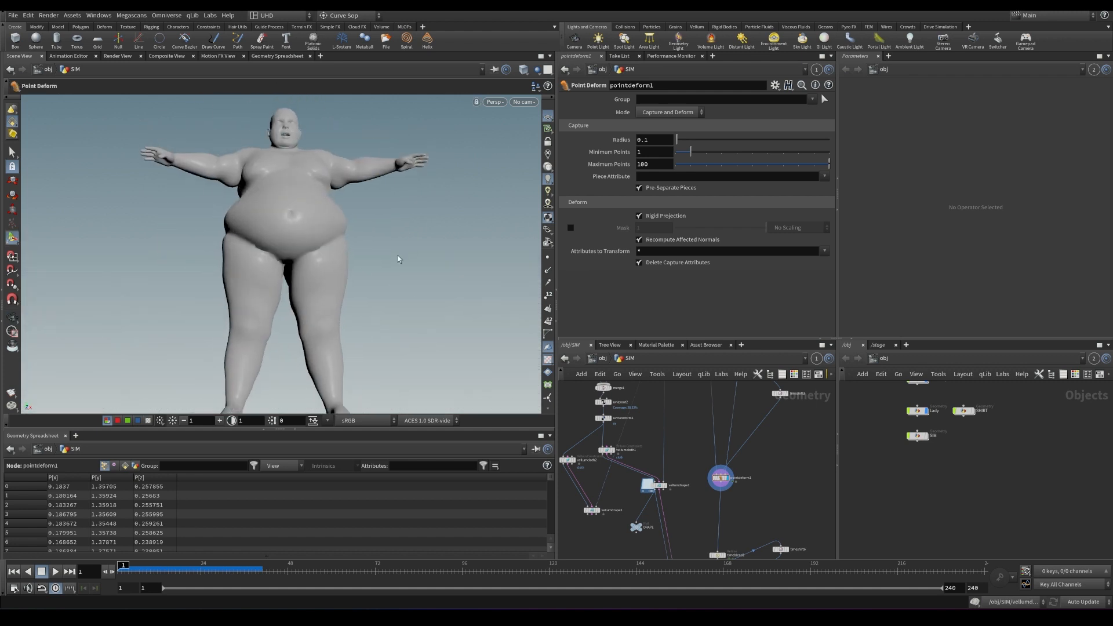
# - Examine the smooth-shaded character body from several angles and the nodes below pointdeform1
pyautogui.keyDown('alt'); pyautogui.moveTo(276, 197); pyautogui.dragTo(337, 156); pyautogui.keyUp('alt')
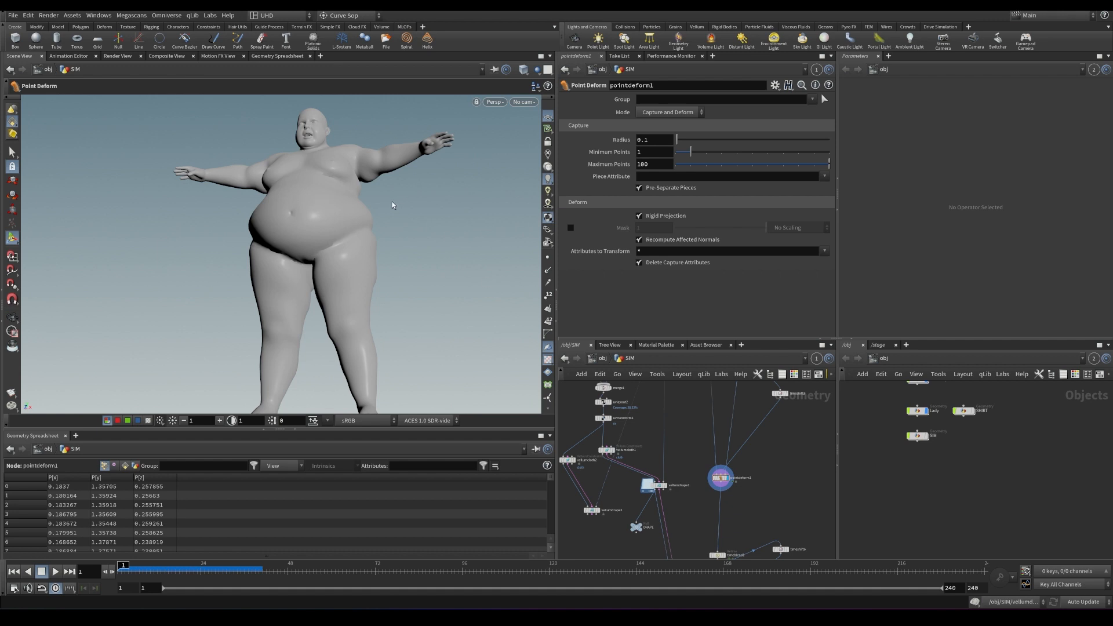
pyautogui.keyDown('alt'); pyautogui.moveTo(203, 229); pyautogui.dragTo(272, 269); pyautogui.keyUp('alt')
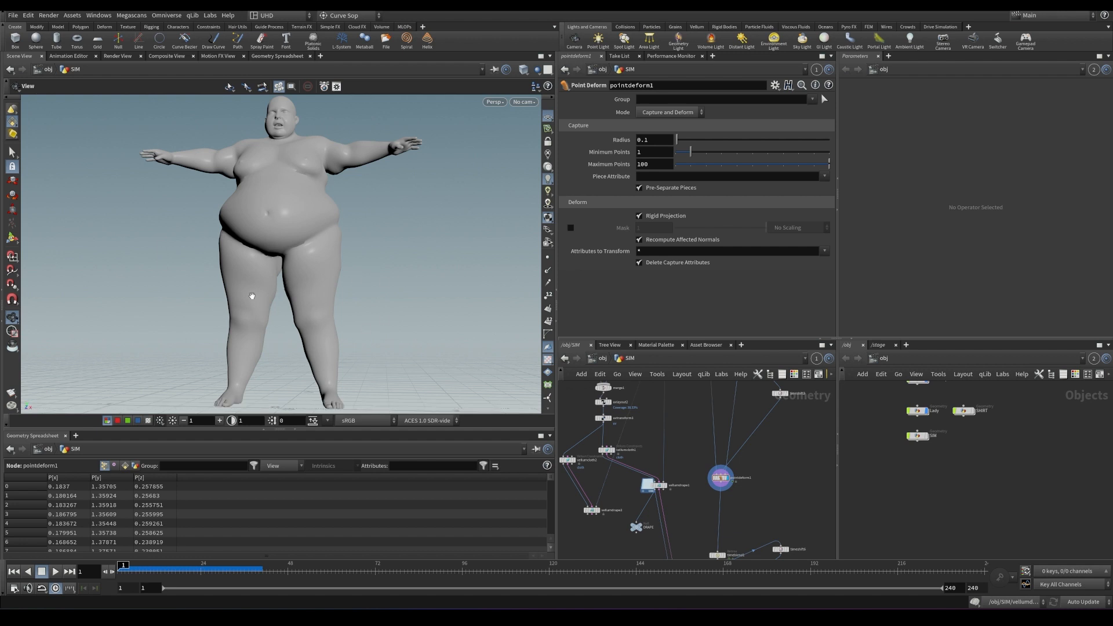
pyautogui.moveTo(278, 288)
pyautogui.mouseDown()
pyautogui.moveTo(303, 305)
pyautogui.moveTo(274, 283)
pyautogui.mouseUp()
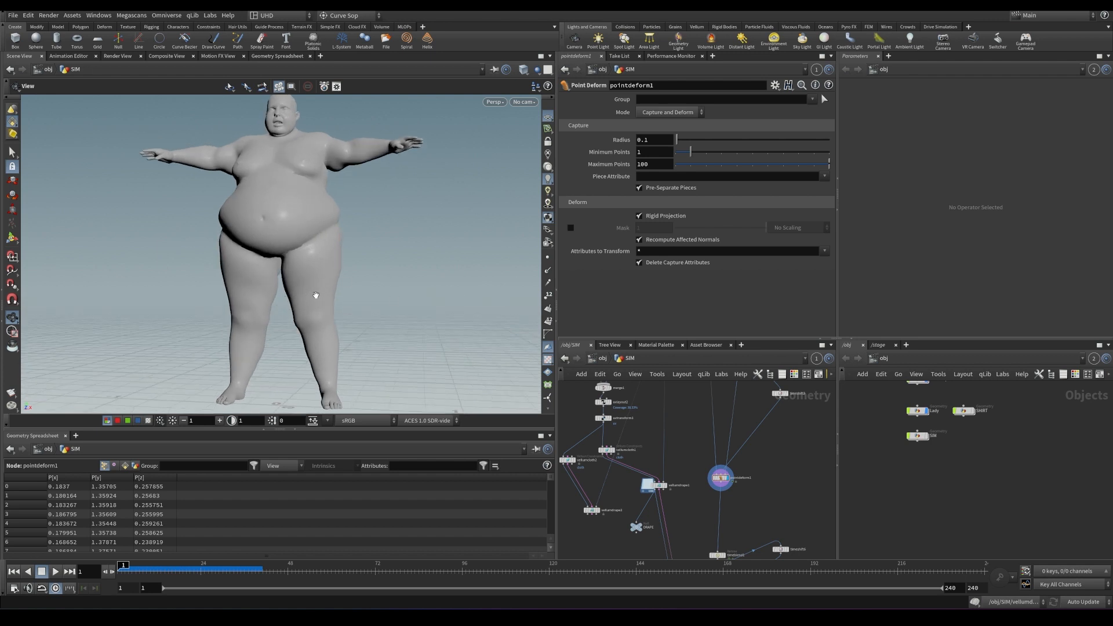
pyautogui.moveTo(268, 307); pyautogui.dragTo(204, 291)
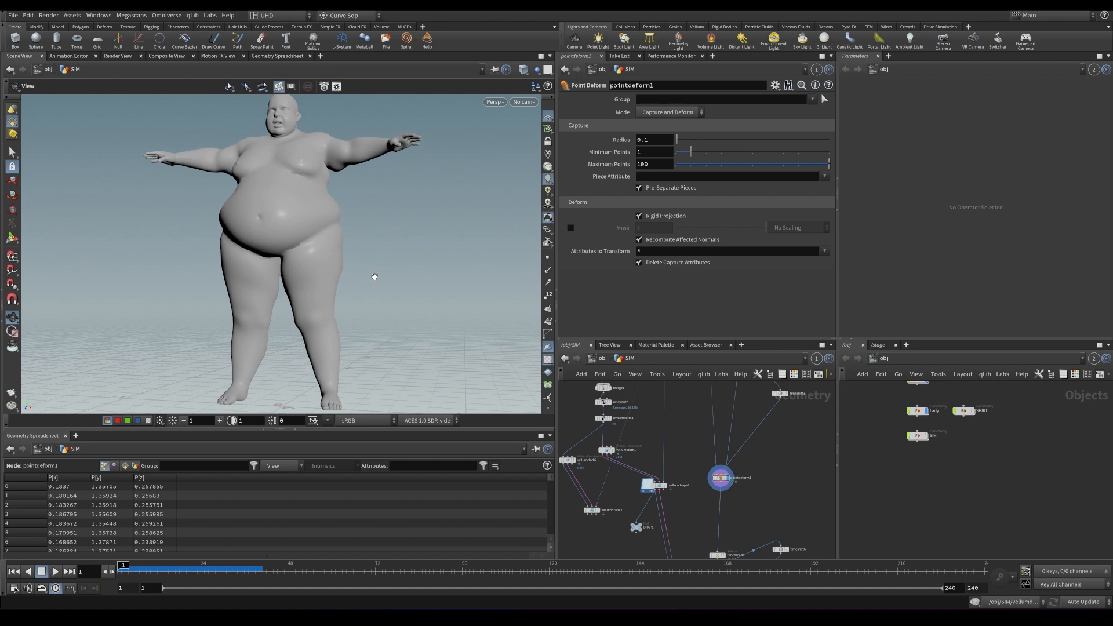
pyautogui.moveTo(294, 272); pyautogui.dragTo(273, 264)
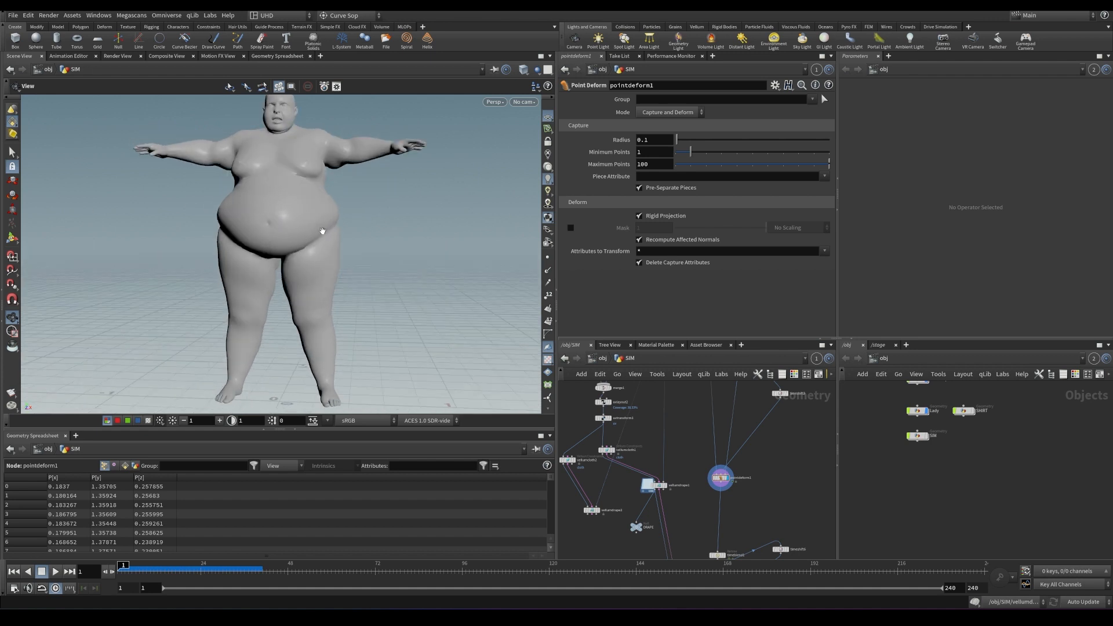
pyautogui.moveTo(299, 230); pyautogui.dragTo(259, 277, button='right')
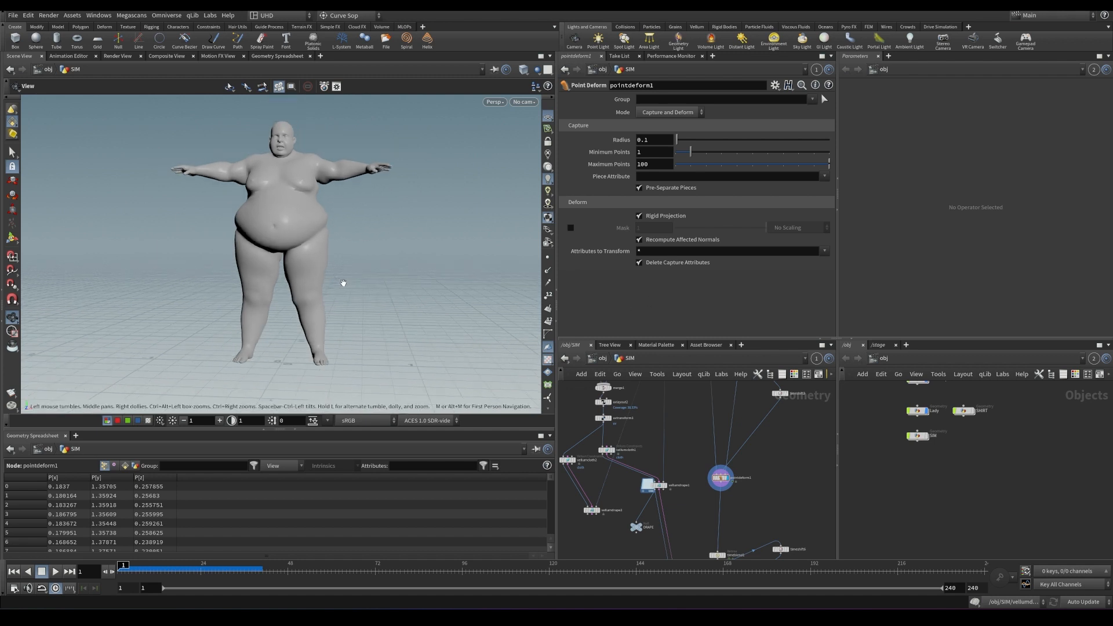
pyautogui.moveTo(292, 323); pyautogui.dragTo(251, 262)
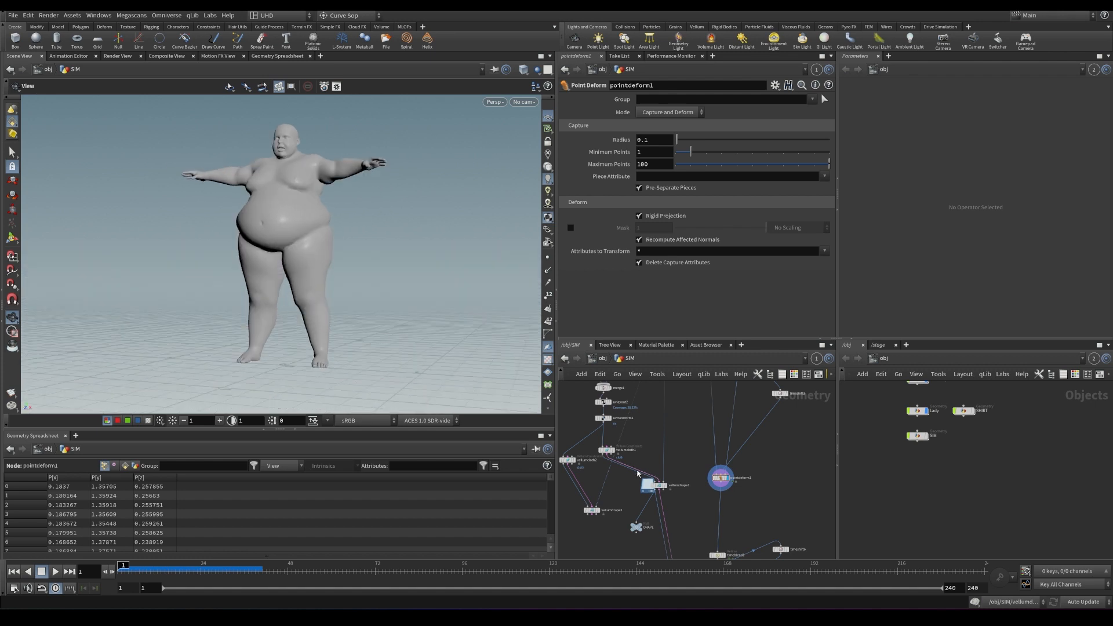
pyautogui.moveTo(709, 555); pyautogui.dragTo(687, 484, button='middle')
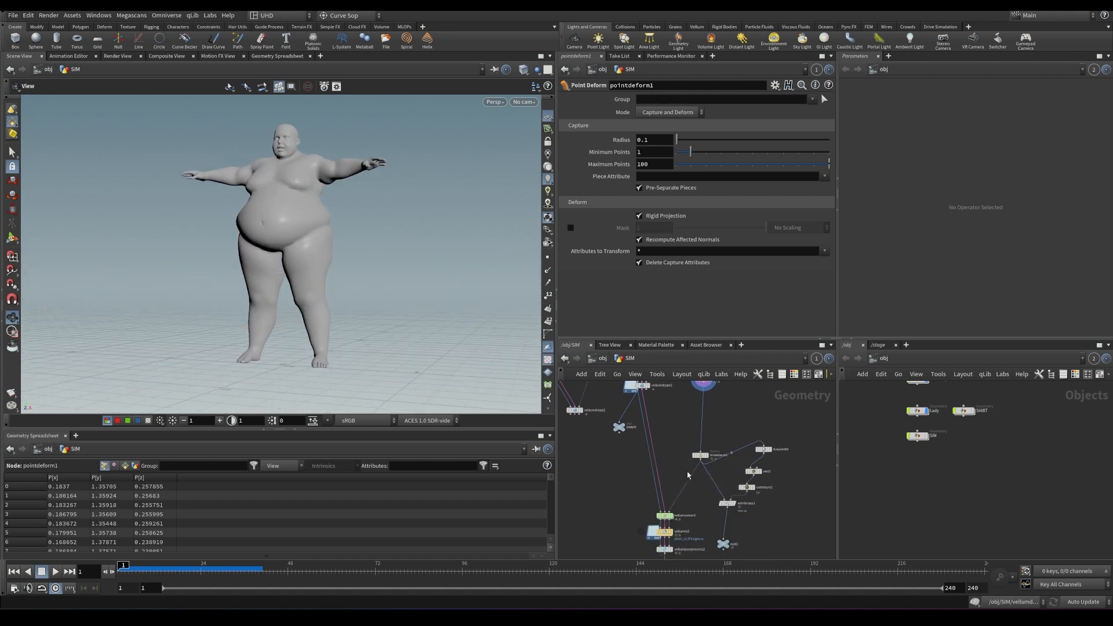
# - Play pointdeform1's body animation, save the scene and return to the first frame
pyautogui.moveTo(676, 386); pyautogui.dragTo(708, 591, button='middle')
pyautogui.moveTo(733, 424); pyautogui.dragTo(623, 307, button='middle')
pyautogui.moveTo(205, 571); pyautogui.dragTo(263, 565)
pyautogui.press('Return')
pyautogui.press('Up')
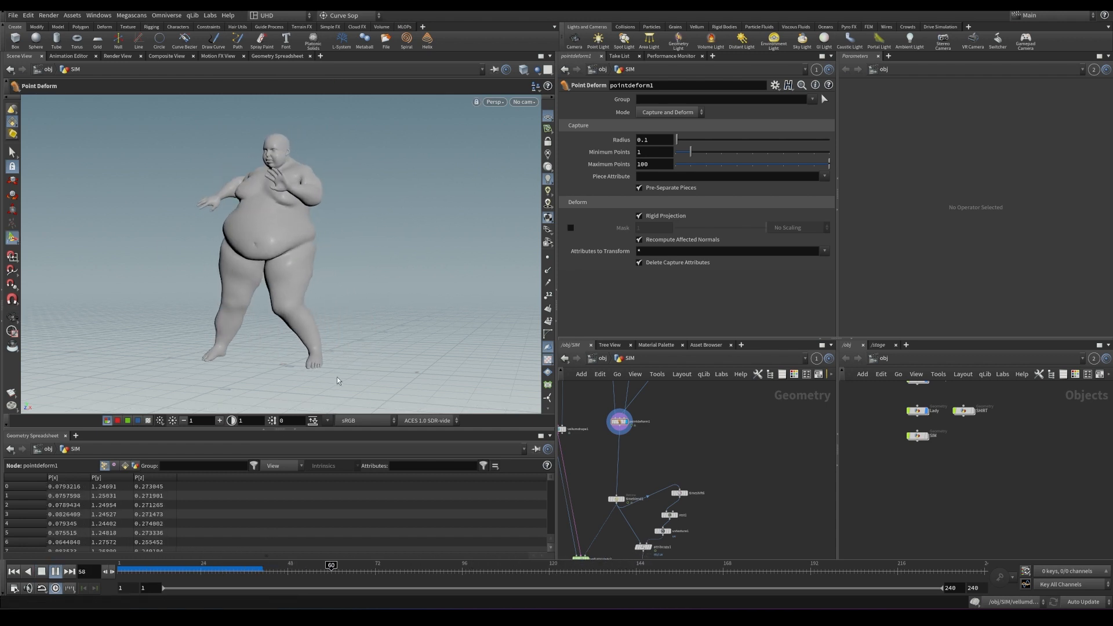
pyautogui.press('Up')
pyautogui.moveTo(601, 485); pyautogui.dragTo(641, 413, button='middle')
pyautogui.hotkey('ctrl', 's')
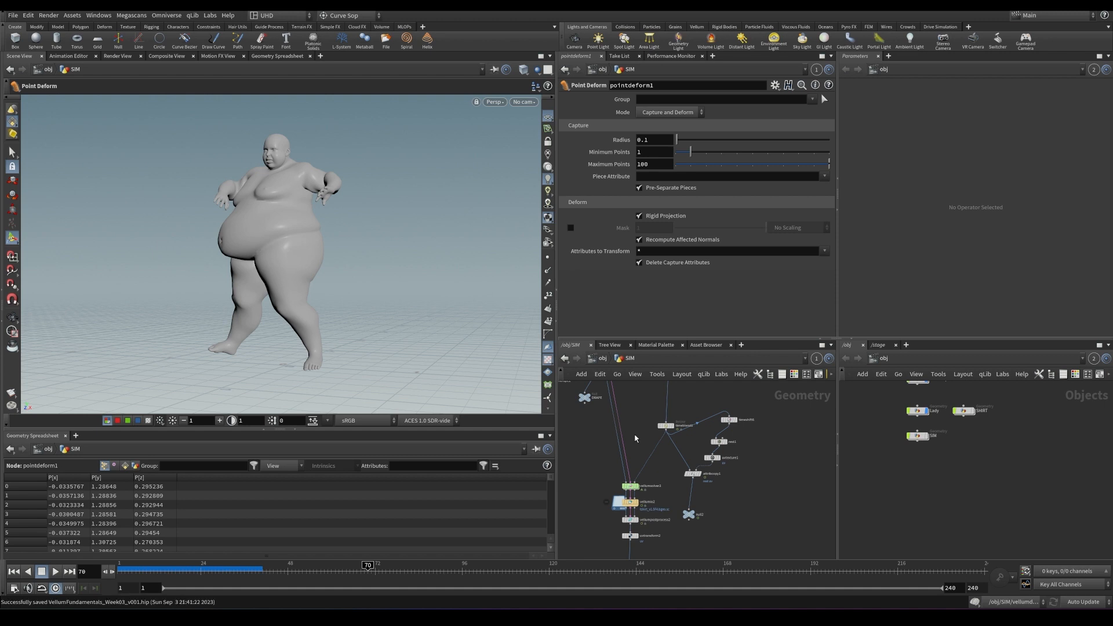
pyautogui.hotkey('ctrl', 'Up')
# - Display vellumsolver2 in the SIM network and review its solver, forces, simulation and advanced settings
pyautogui.moveTo(574, 444); pyautogui.dragTo(600, 476, button='middle')
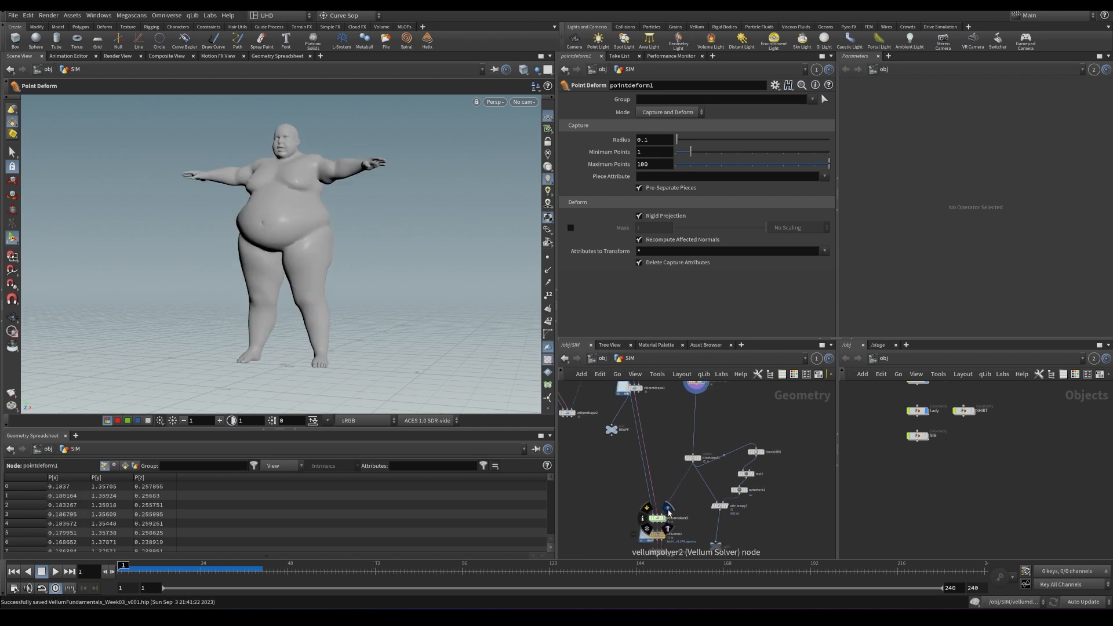
pyautogui.click(659, 519)
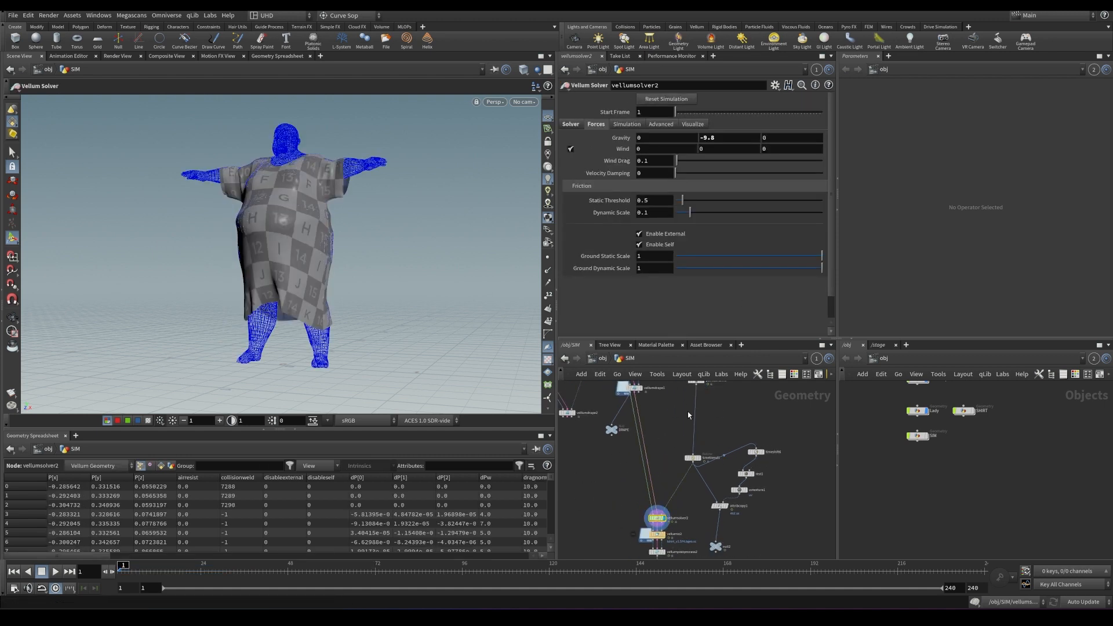
pyautogui.click(567, 125)
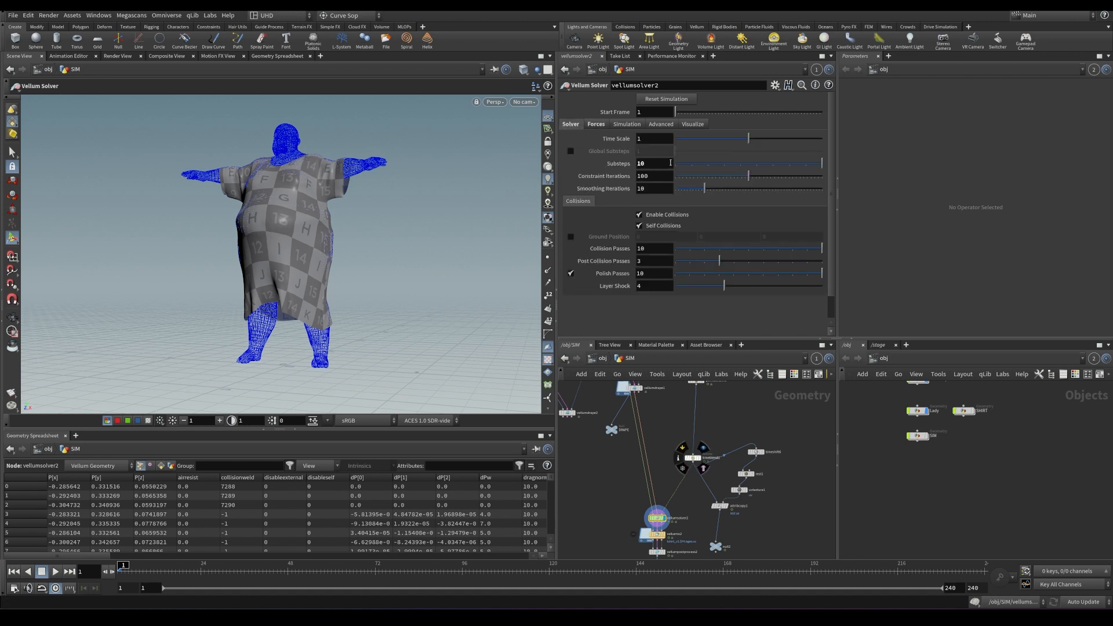
pyautogui.click(596, 125)
pyautogui.click(628, 124)
pyautogui.click(662, 124)
pyautogui.click(574, 125)
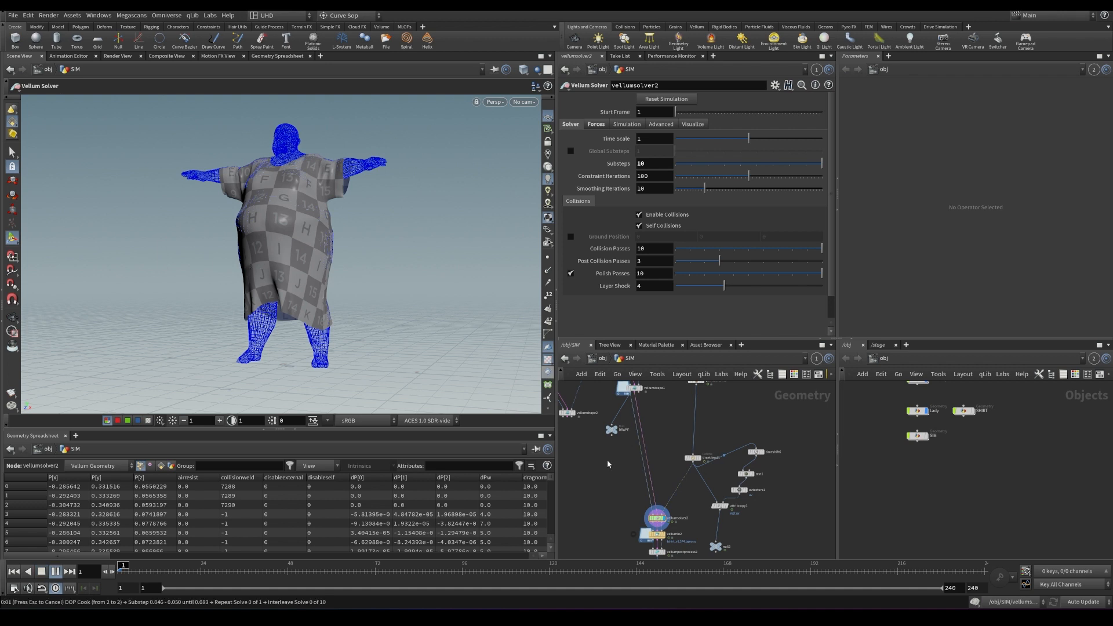
# - Stop the vellumsolver2 simulation playback and inspect the shirt on the moving body at frame 14
pyautogui.press('Escape')
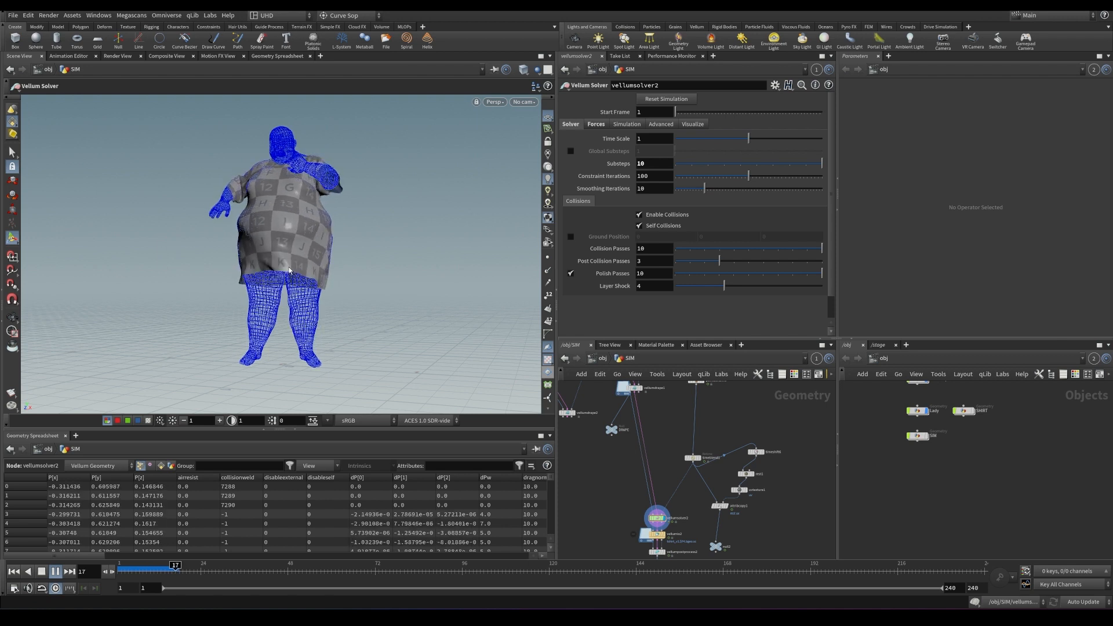
pyautogui.click(164, 573)
pyautogui.moveTo(601, 468); pyautogui.dragTo(619, 456, button='middle')
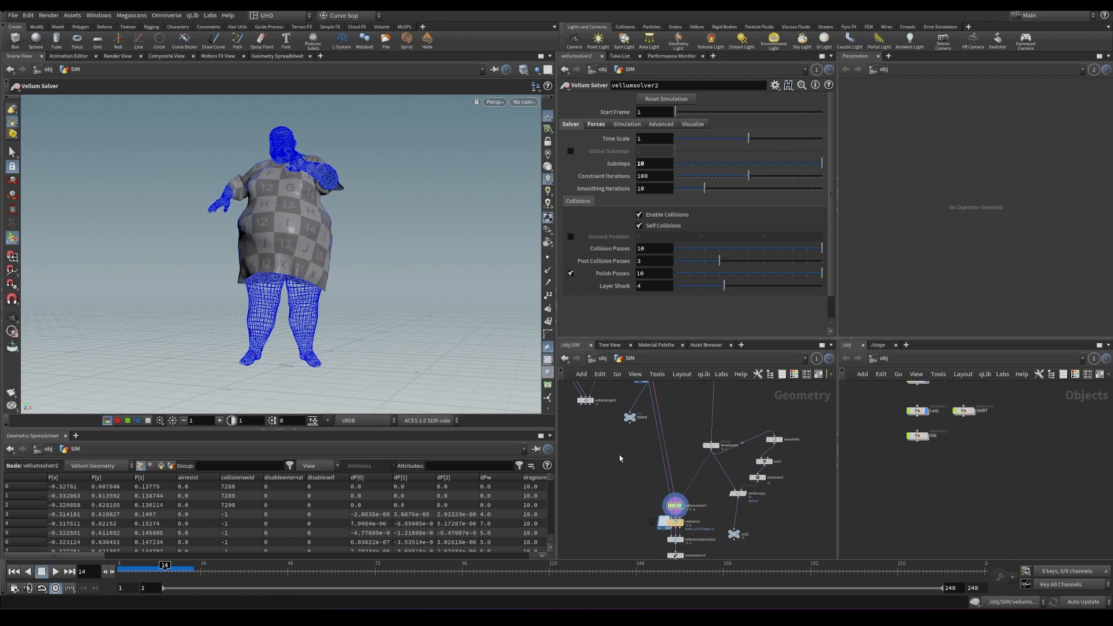
# - Connect vellumdrape2's geometry and constraint outputs to the matching inputs of vellumsolver2
pyautogui.click(592, 410)
pyautogui.moveTo(648, 507); pyautogui.dragTo(639, 479, button='middle')
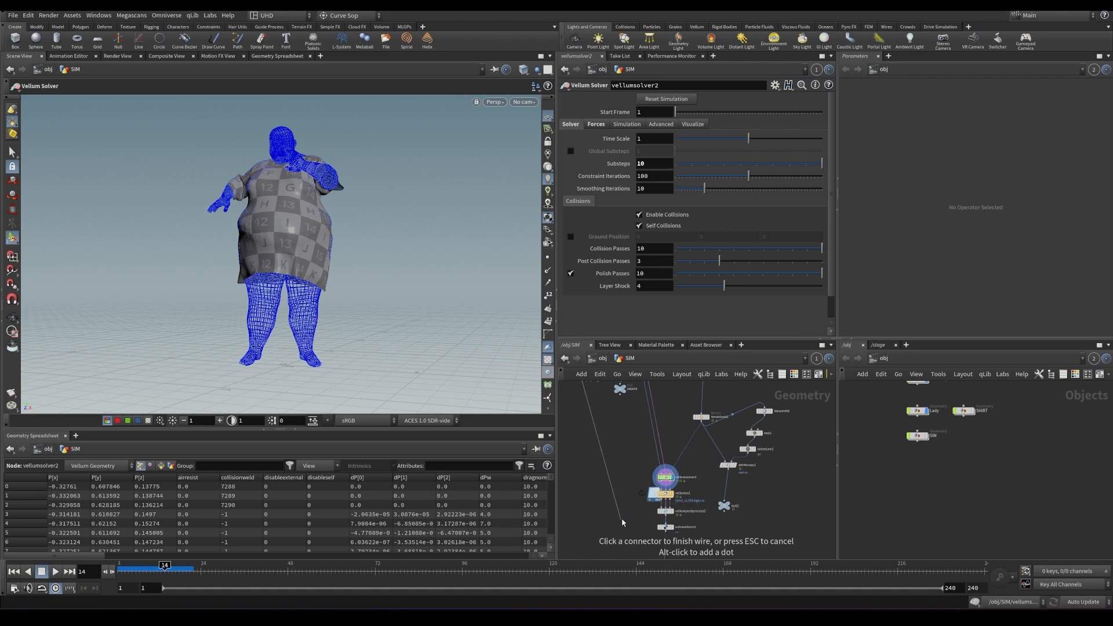
pyautogui.scroll(3, 645, 432)
pyautogui.scroll(1, 645, 446)
pyautogui.click(677, 491)
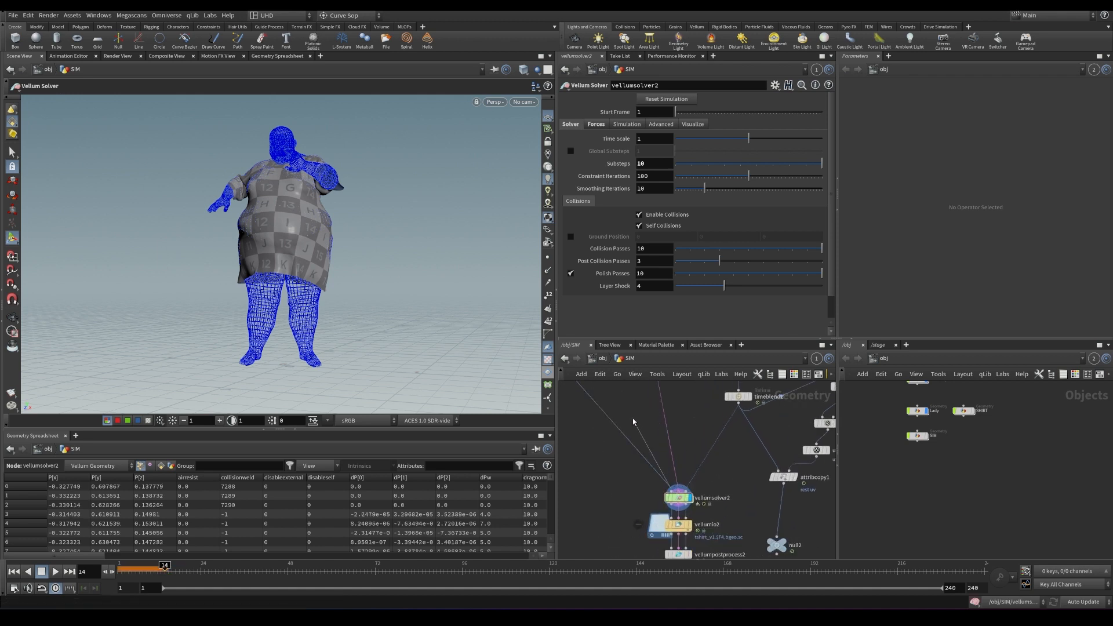
pyautogui.click(666, 471)
pyautogui.click(671, 491)
# - Simulate the vellumdrape2 version of the shirt from the first frame and scrub to frame 36
pyautogui.moveTo(604, 387); pyautogui.dragTo(637, 433, button='middle')
pyautogui.hotkey('ctrl', 'Up')
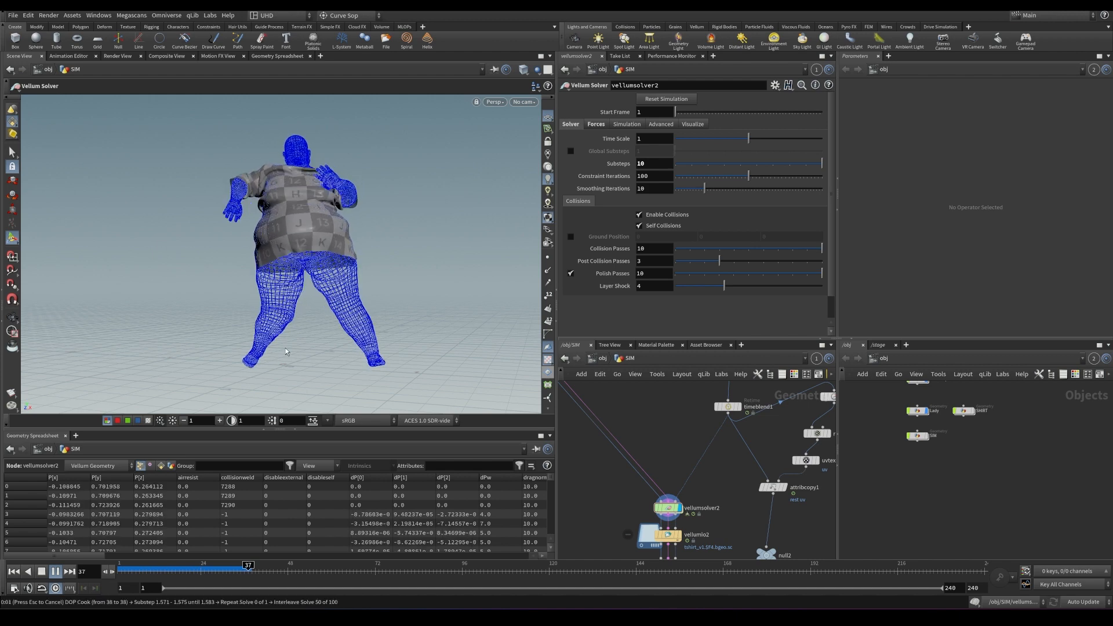
pyautogui.moveTo(237, 571); pyautogui.dragTo(250, 571)
# - Display vellumio2's cached shirt at frame 36 for comparison, and return to vellumsolver2's result
pyautogui.moveTo(667, 540); pyautogui.dragTo(647, 471, button='middle')
pyautogui.click(665, 455)
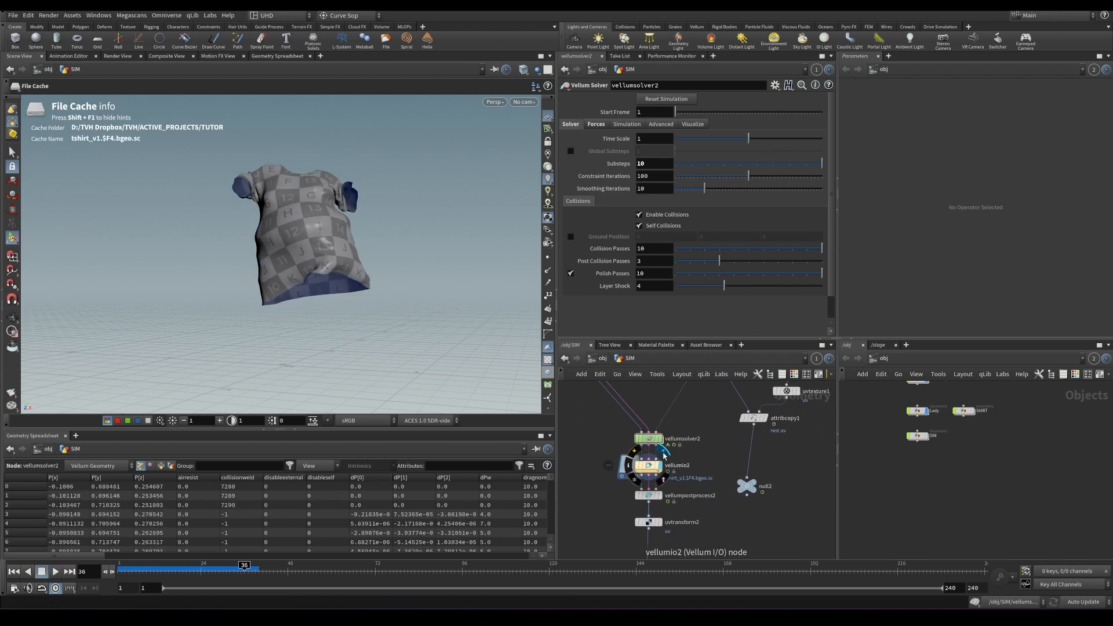
pyautogui.moveTo(657, 445); pyautogui.dragTo(679, 445, button='middle')
pyautogui.click(720, 488)
pyautogui.moveTo(390, 322)
pyautogui.keyDown('alt'); pyautogui.mouseDown()
pyautogui.moveTo(486, 326)
pyautogui.moveTo(515, 343)
pyautogui.moveTo(392, 332)
pyautogui.mouseUp(); pyautogui.keyUp('alt')
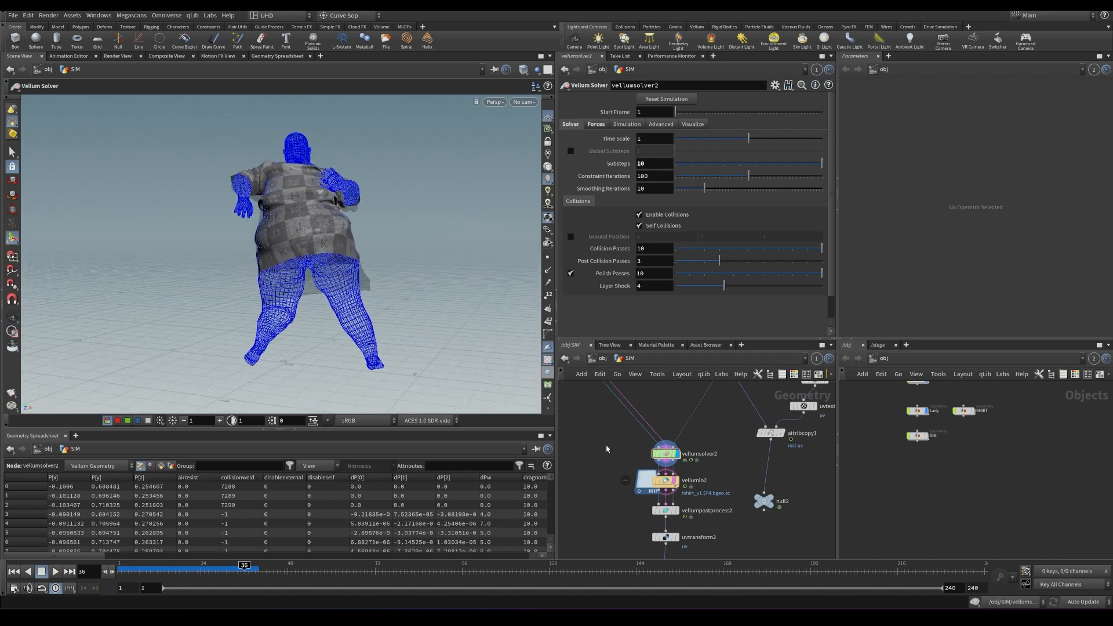
# - Select vellumdrape2, inspect its draped shirt and weld settings, and display vellumsolver2 again
pyautogui.moveTo(577, 435); pyautogui.dragTo(709, 514, button='middle')
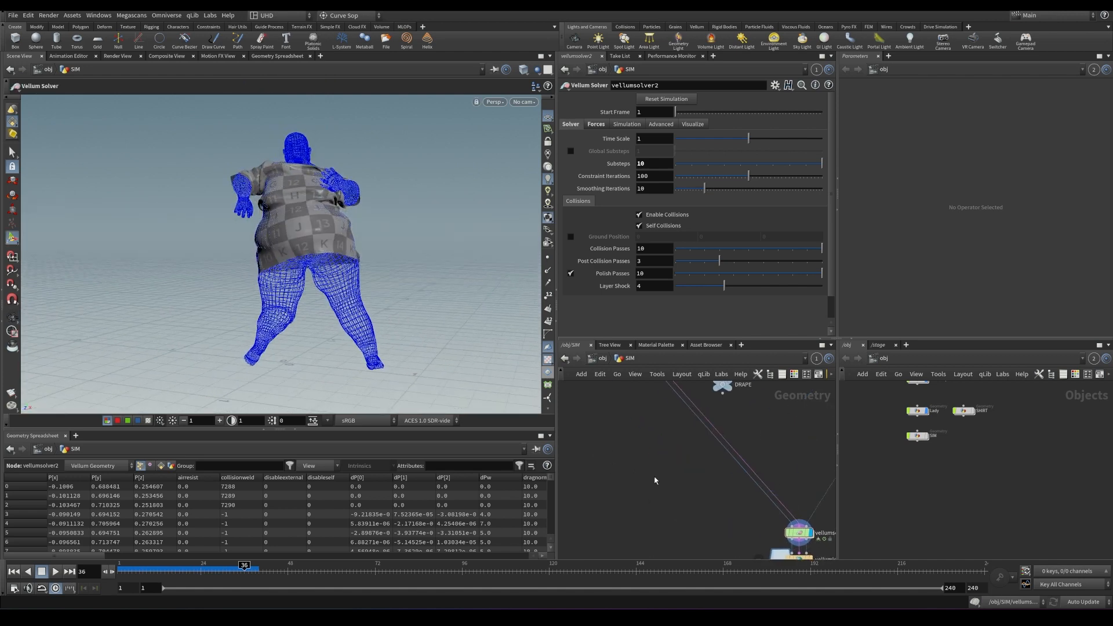
pyautogui.moveTo(652, 478); pyautogui.dragTo(724, 554, button='middle')
pyautogui.click(738, 442)
pyautogui.moveTo(769, 445); pyautogui.dragTo(597, 408, button='middle')
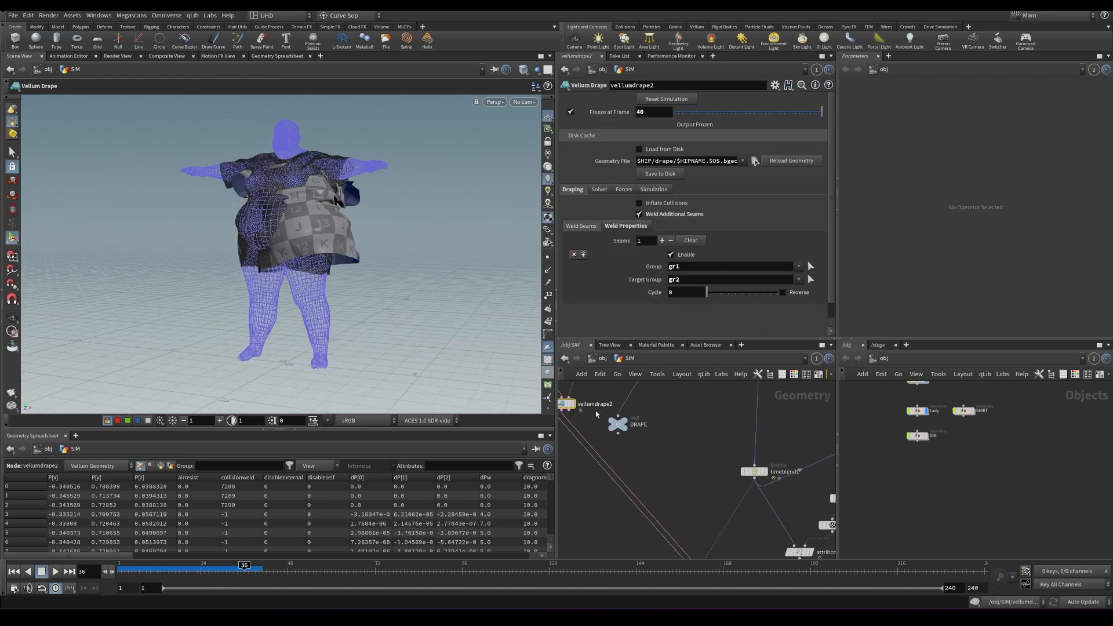
pyautogui.scroll(-4, 735, 463)
pyautogui.moveTo(735, 473); pyautogui.dragTo(731, 457, button='middle')
pyautogui.click(729, 464)
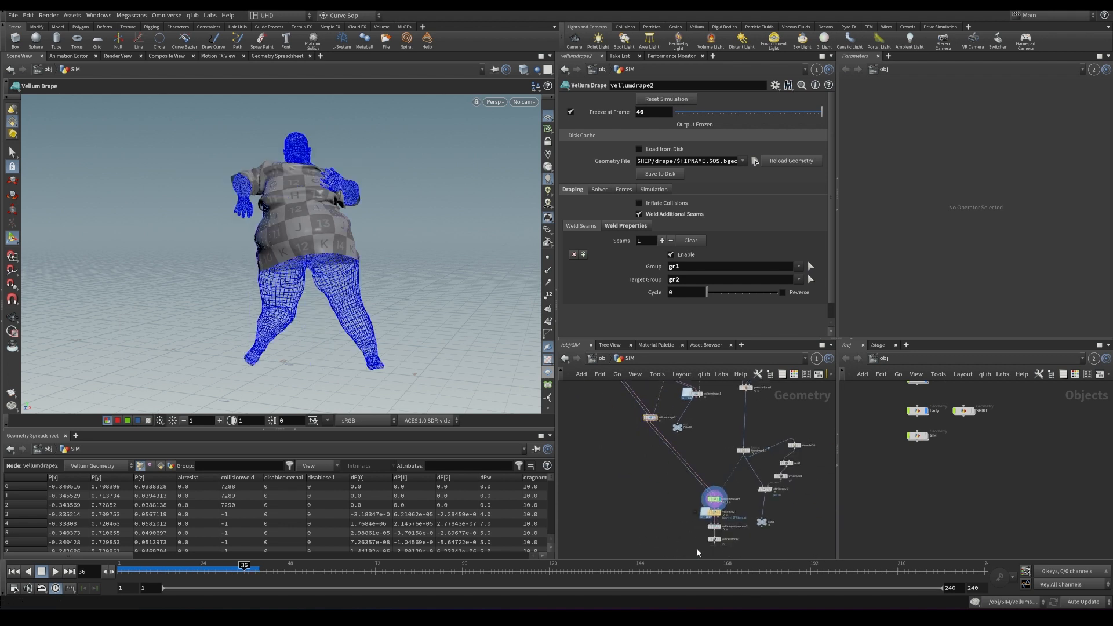
# - Reconnect vellumdrape1's geometry and constraint outputs to vellumsolver2, save the scene and return to the first frame
pyautogui.scroll(2, 608, 410)
pyautogui.click(757, 548)
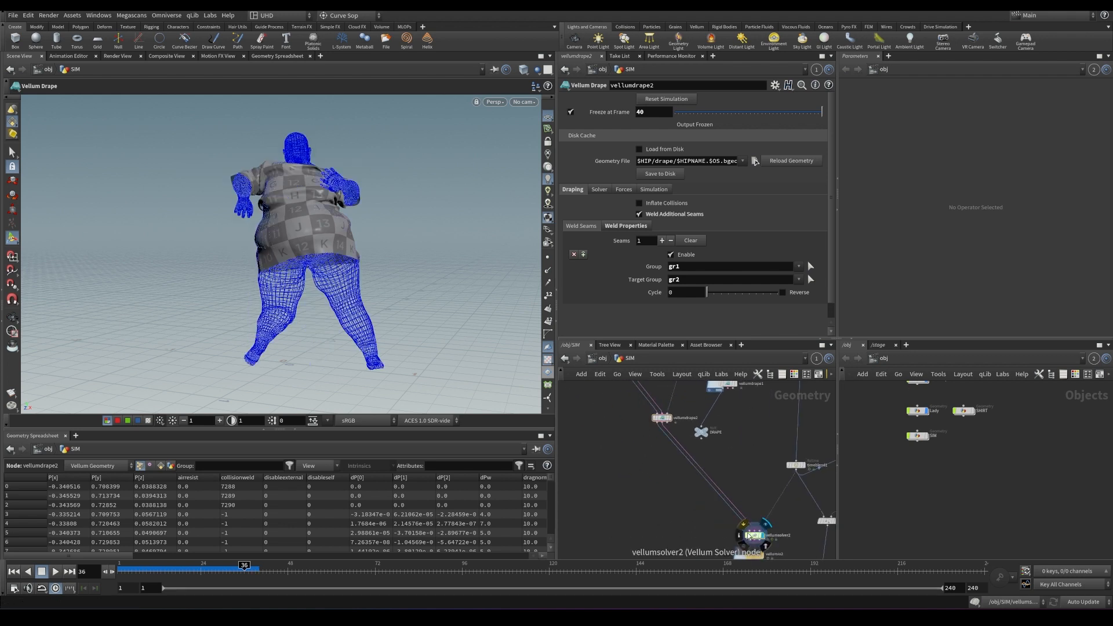
pyautogui.click(724, 386)
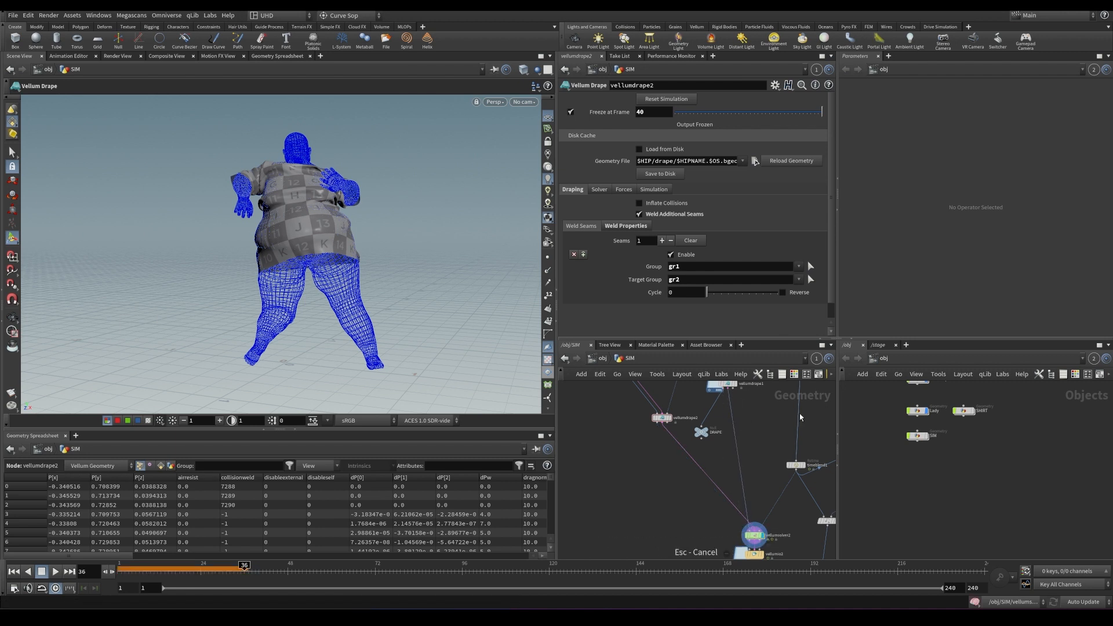
pyautogui.scroll(2, 798, 419)
pyautogui.moveTo(689, 408); pyautogui.dragTo(703, 442, button='middle')
pyautogui.click(705, 413)
pyautogui.moveTo(744, 517); pyautogui.dragTo(729, 424, button='middle')
pyautogui.click(731, 525)
pyautogui.click(734, 524)
pyautogui.moveTo(723, 385); pyautogui.dragTo(737, 472, button='middle')
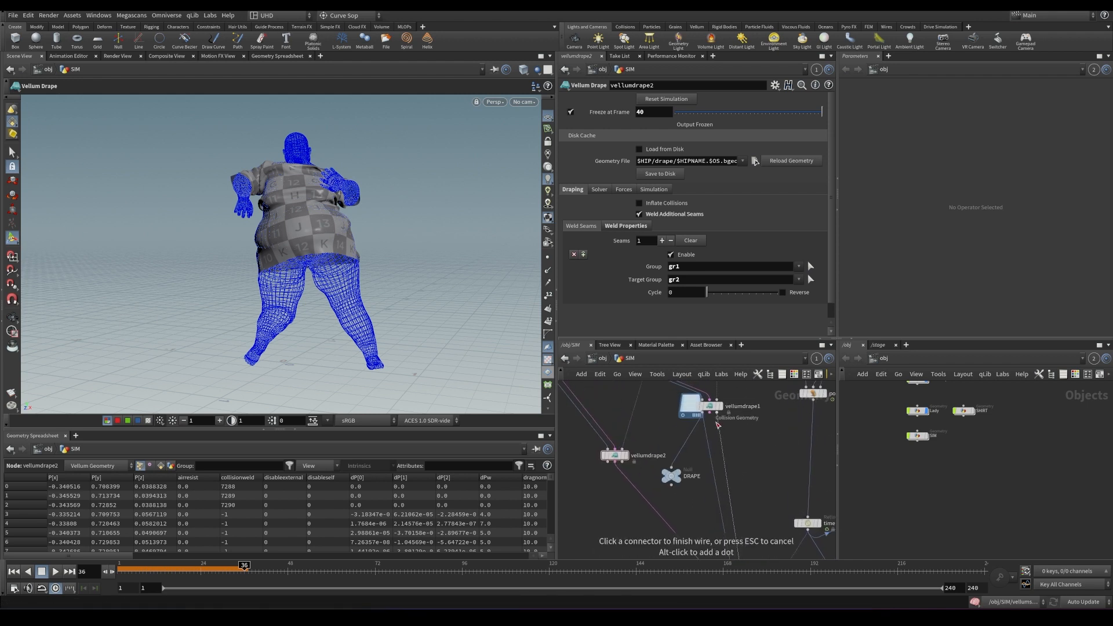
pyautogui.click(710, 413)
pyautogui.hotkey('ctrl', 's')
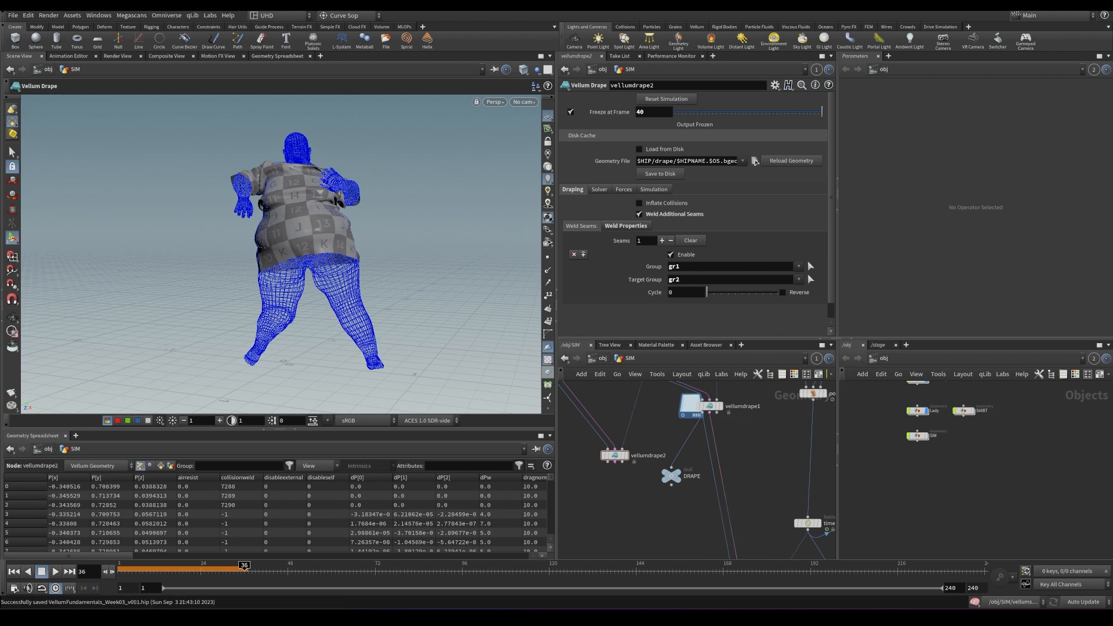
pyautogui.hotkey('ctrl', 'Up')
# - Display vellumio2, review vellumsolver2's solver, forces and simulation settings, and examine the drape nodes feeding it
pyautogui.moveTo(831, 529); pyautogui.dragTo(771, 314, button='middle')
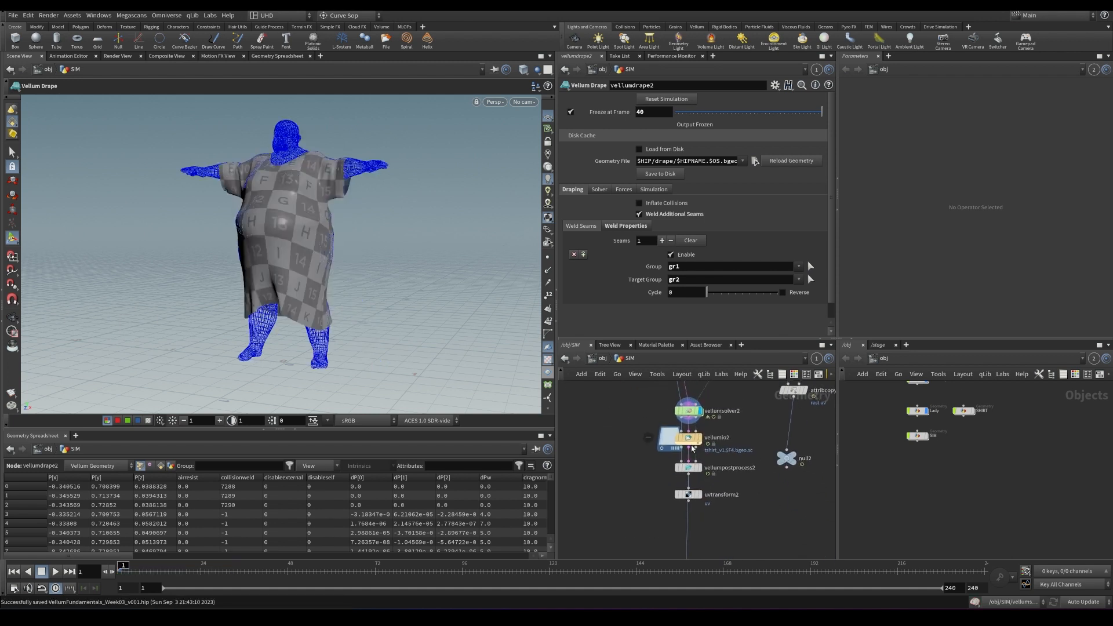
pyautogui.click(703, 424)
pyautogui.click(689, 411)
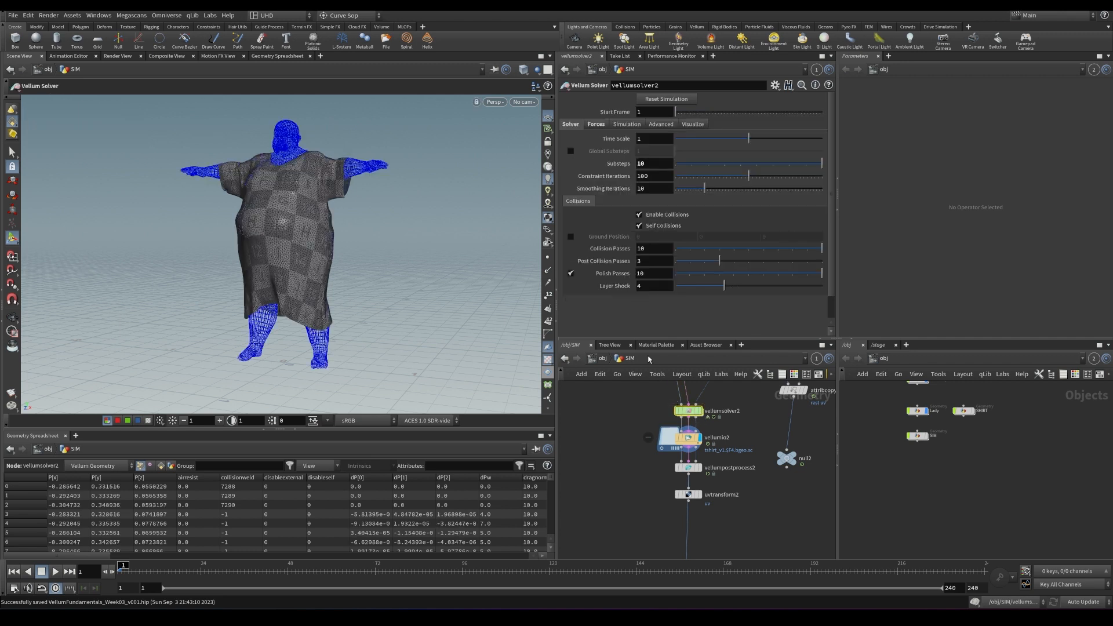
pyautogui.click(598, 126)
pyautogui.click(619, 126)
pyautogui.click(575, 126)
pyautogui.click(599, 126)
pyautogui.click(577, 126)
pyautogui.moveTo(639, 393); pyautogui.dragTo(725, 489, button='middle')
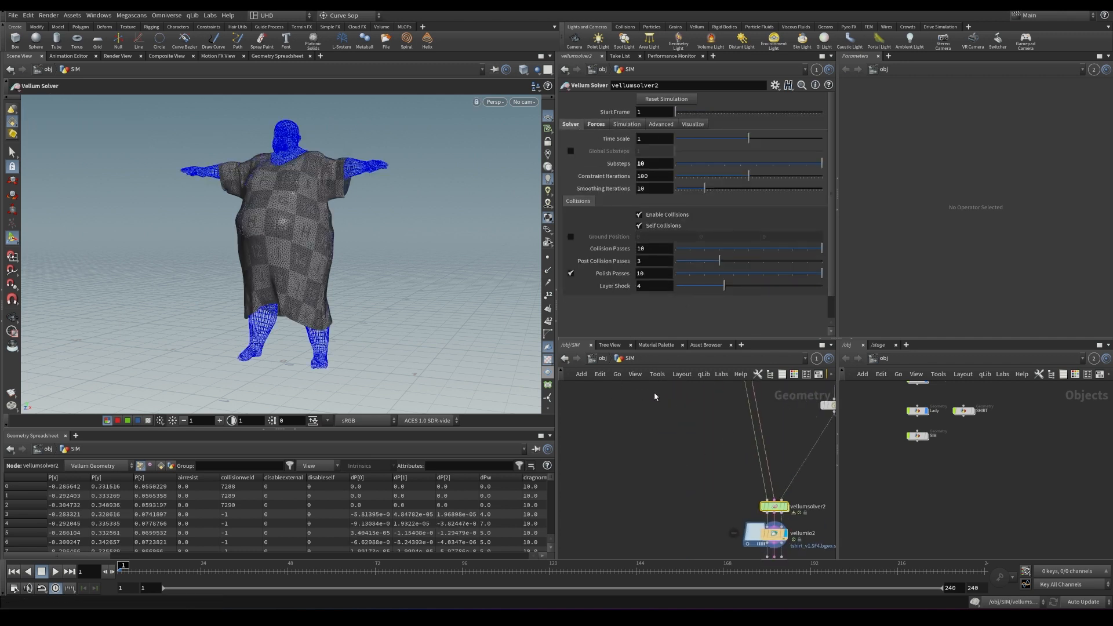
pyautogui.moveTo(674, 391); pyautogui.dragTo(695, 453, button='middle')
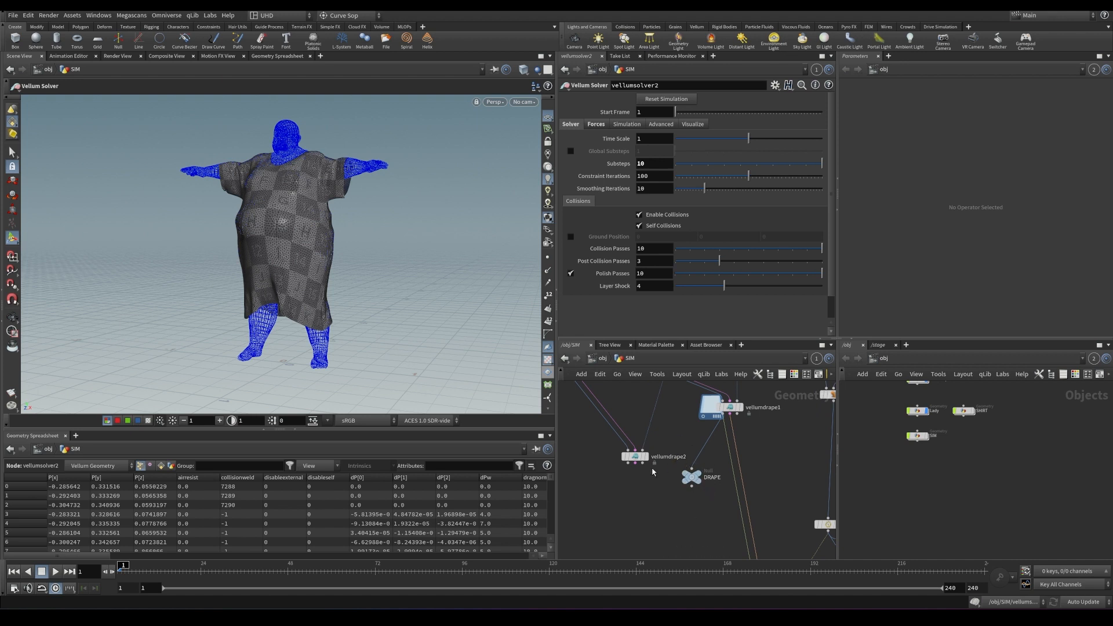
# - Display vellumpostprocess2, inspect its settings and animated shirt from another angle, and return to the first frame
pyautogui.click(695, 511)
pyautogui.moveTo(695, 511); pyautogui.dragTo(662, 404, button='middle')
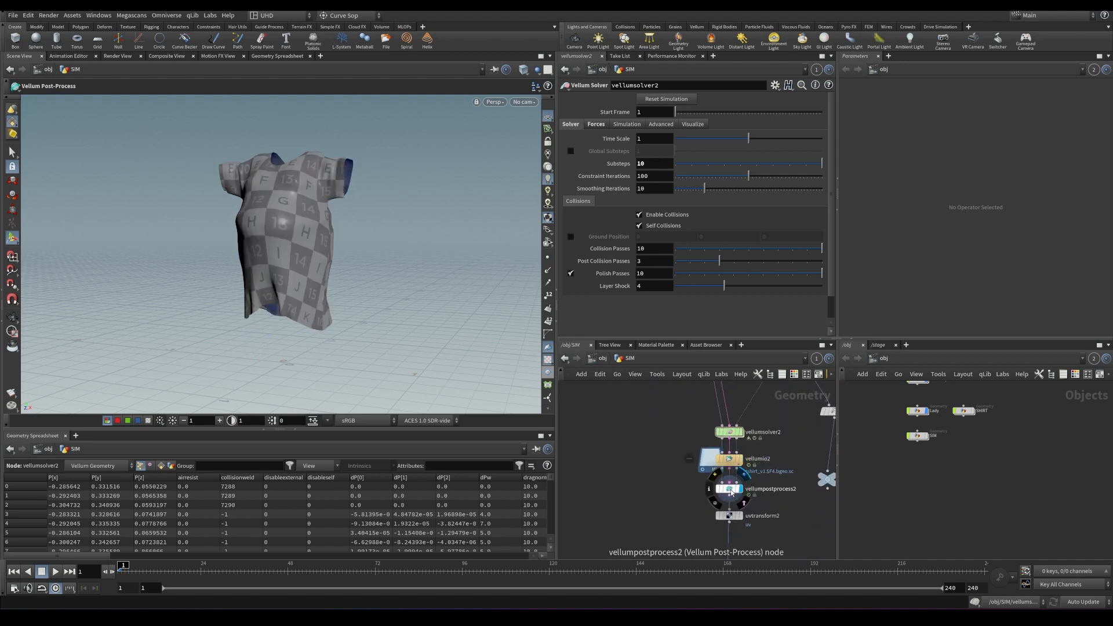
pyautogui.click(727, 484)
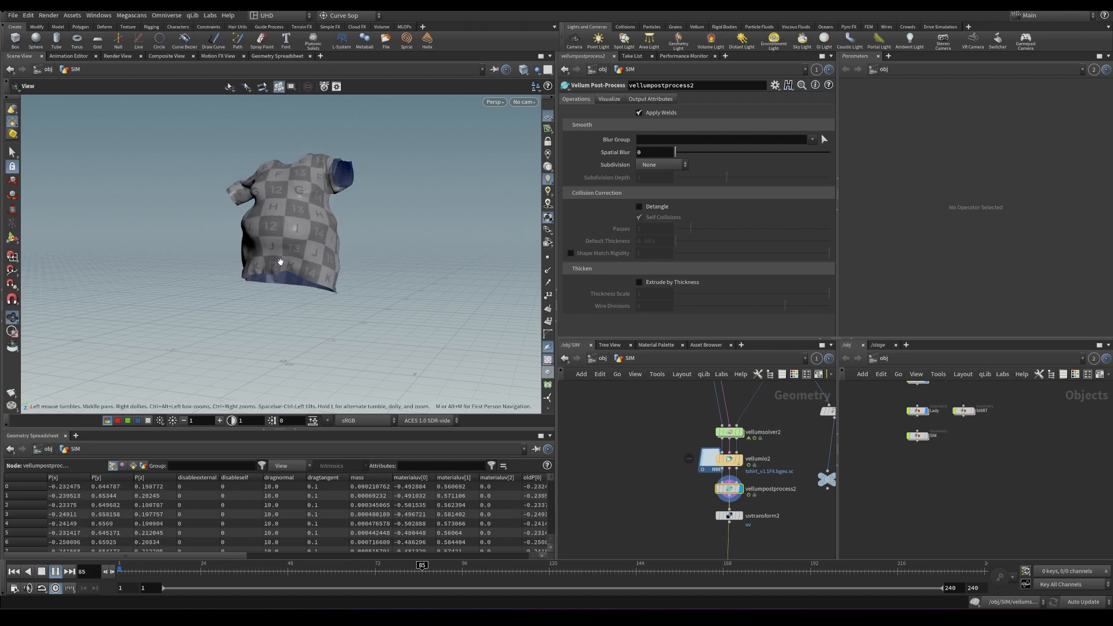
pyautogui.keyDown('alt'); pyautogui.moveTo(283, 259); pyautogui.dragTo(361, 263); pyautogui.keyUp('alt')
pyautogui.hotkey('ctrl', 'Up')
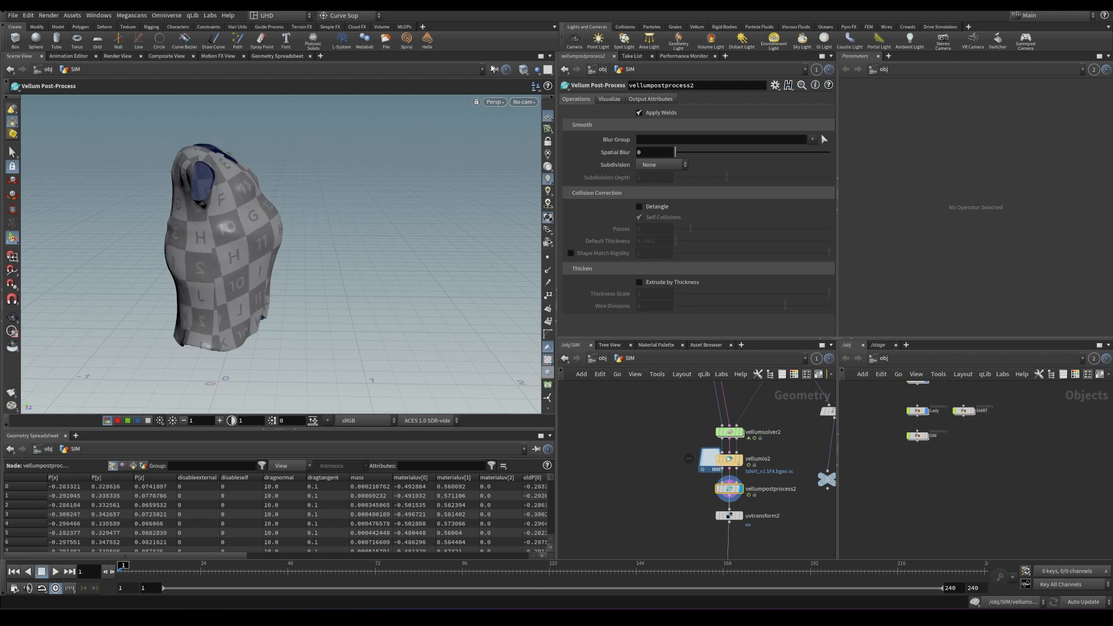
# - Display uvtransform2 and link the scene view to group 2 so it shows the object level
pyautogui.click(739, 516)
pyautogui.moveTo(771, 459); pyautogui.dragTo(666, 422, button='middle')
pyautogui.moveTo(735, 418); pyautogui.dragTo(735, 415, button='middle')
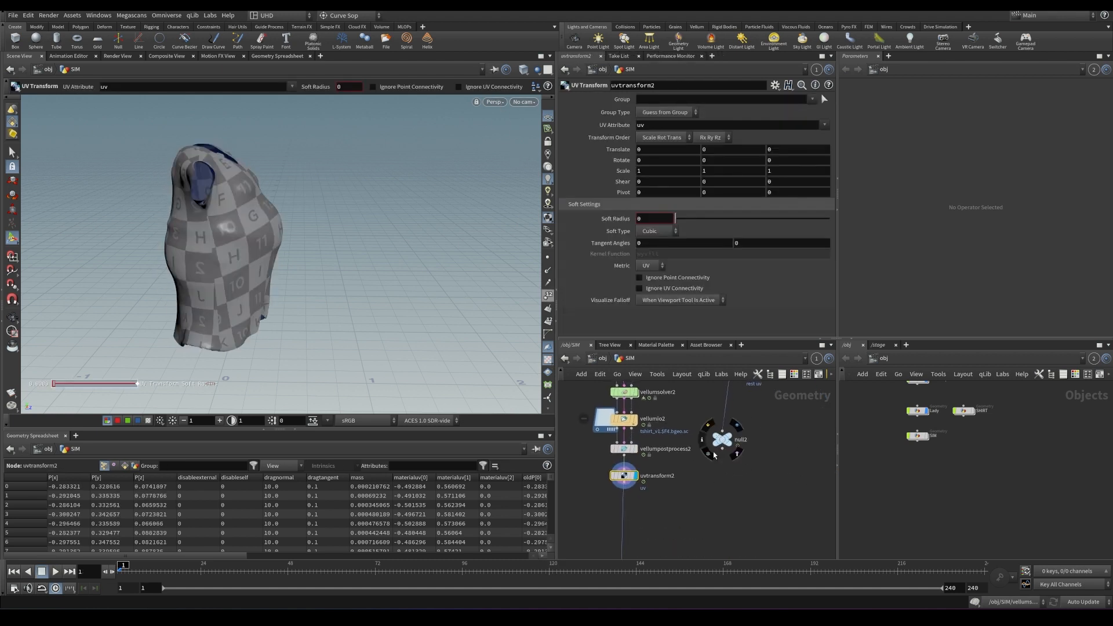
pyautogui.click(493, 71)
pyautogui.click(505, 127)
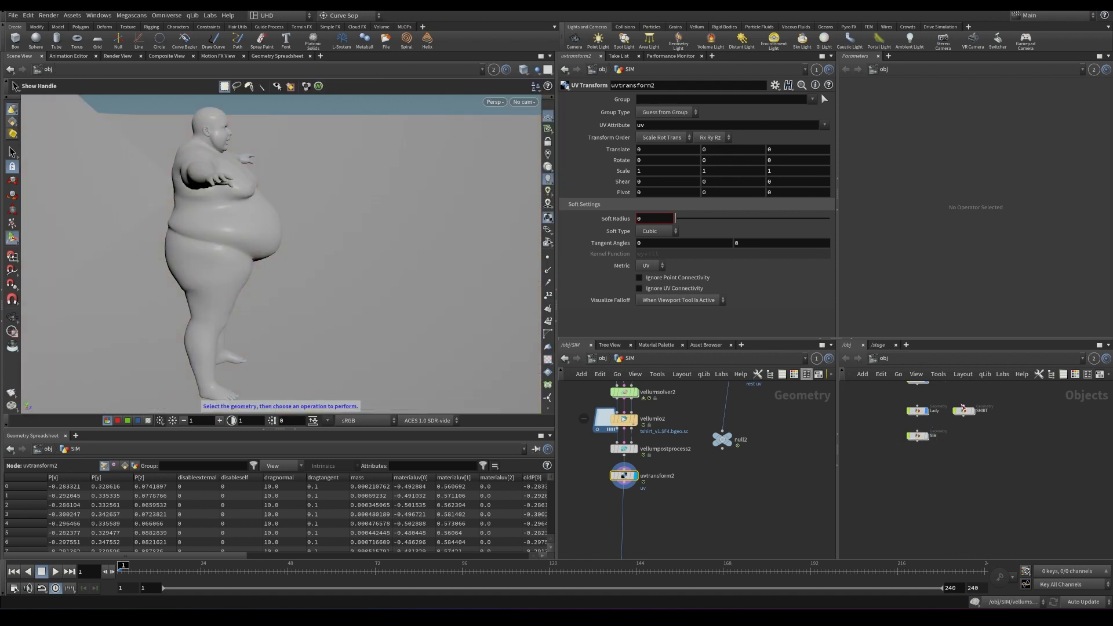
# - Turn on the SHIRT object's display and frame the whole scene with its backdrop
pyautogui.click(976, 406)
pyautogui.click(964, 437)
pyautogui.moveTo(316, 272)
pyautogui.keyDown('alt'); pyautogui.mouseDown()
pyautogui.moveTo(184, 286)
pyautogui.moveTo(285, 274)
pyautogui.moveTo(278, 292)
pyautogui.moveTo(313, 238)
pyautogui.moveTo(286, 315)
pyautogui.moveTo(333, 263)
pyautogui.mouseUp(); pyautogui.keyUp('alt')
pyautogui.hotkey('space', 'g')
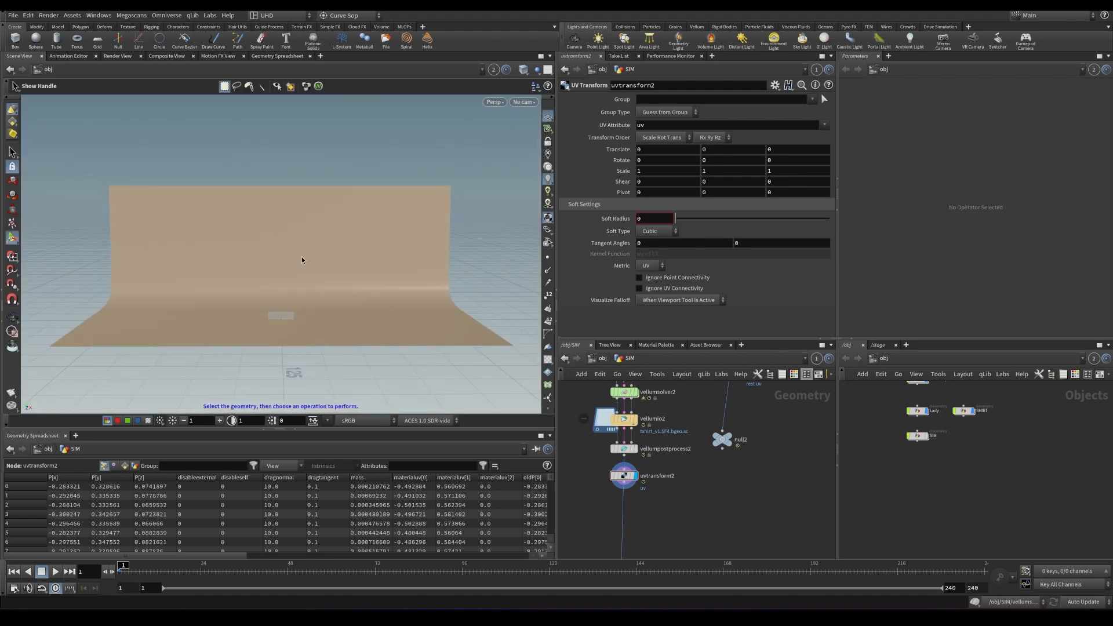
pyautogui.click(522, 103)
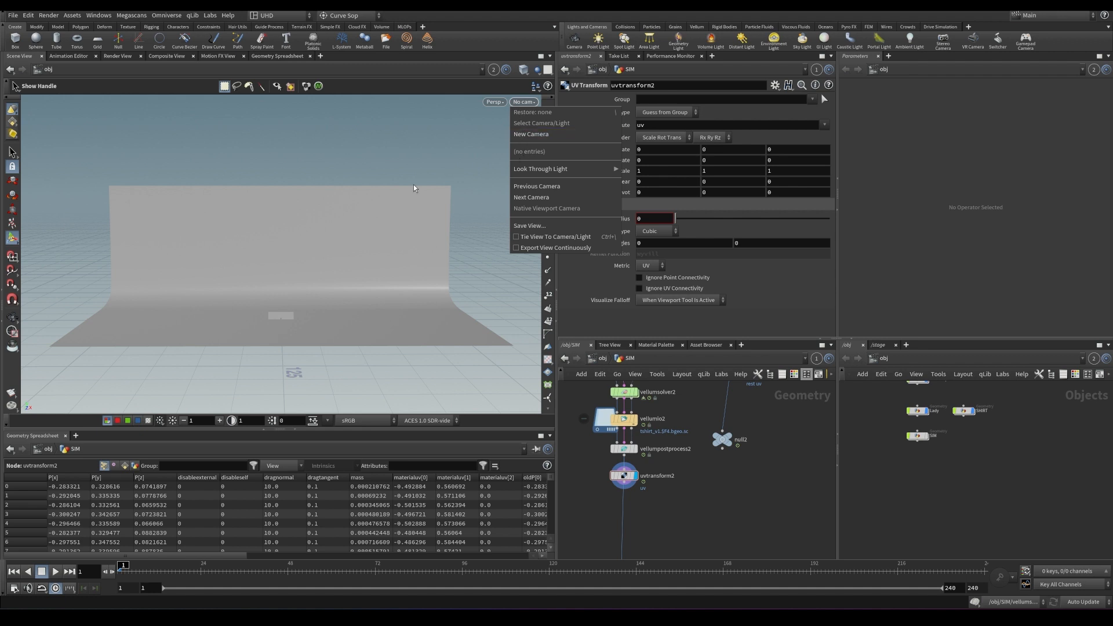
pyautogui.click(451, 167)
# - Select the SHIRT object and frame the dressed character in the viewport
pyautogui.moveTo(956, 395); pyautogui.dragTo(955, 393)
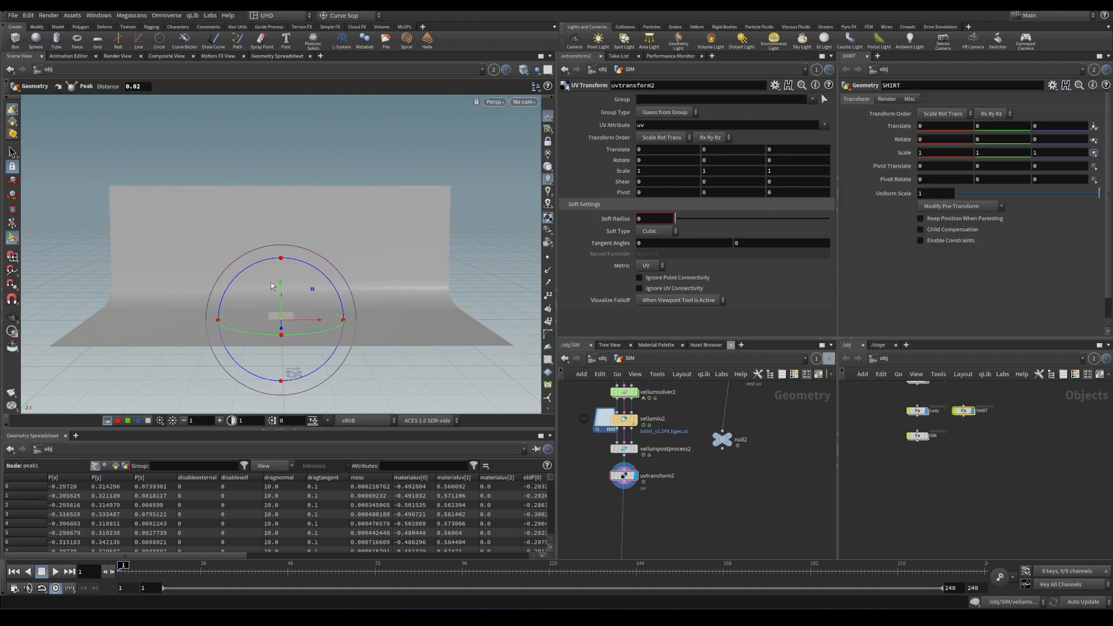
pyautogui.hotkey('space', 'g')
pyautogui.keyDown('alt'); pyautogui.moveTo(295, 261); pyautogui.dragTo(232, 293, button='right'); pyautogui.keyUp('alt')
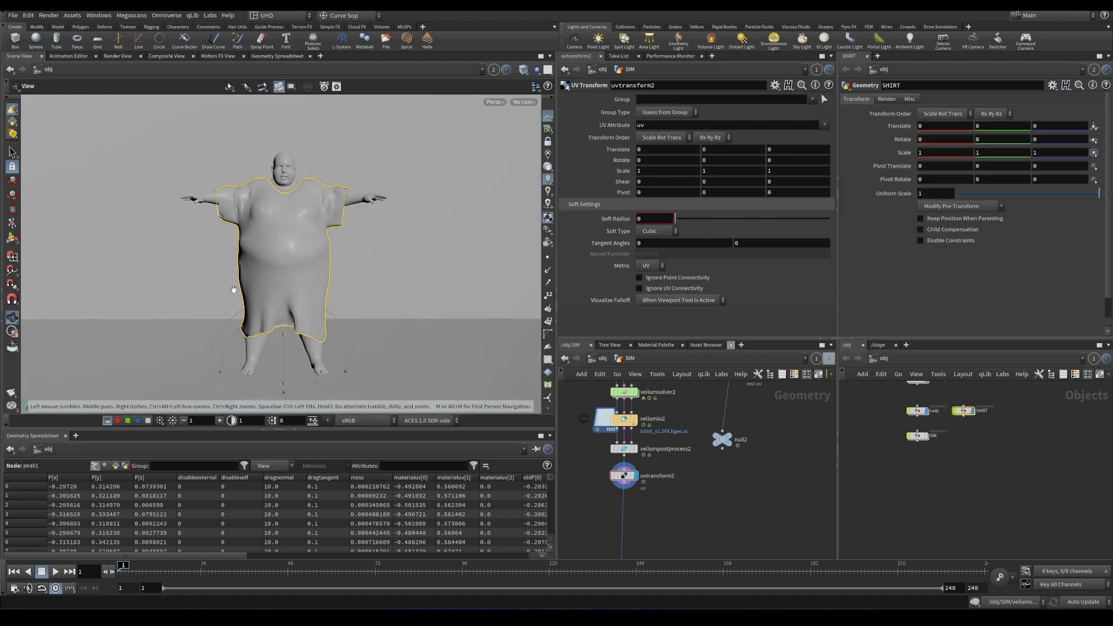
# - Clear the object selection and render a flipbook of the dressed character from the current viewport to MPlay
pyautogui.click(807, 513)
pyautogui.press('Escape')
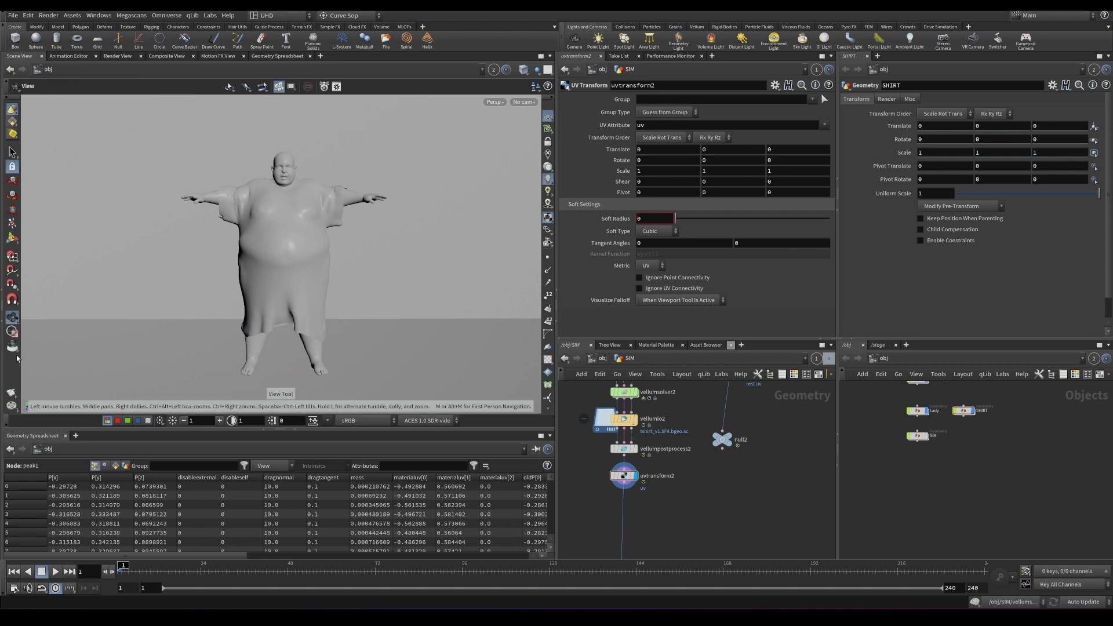
pyautogui.keyDown('shift'); pyautogui.click(14, 391); pyautogui.keyUp('shift')
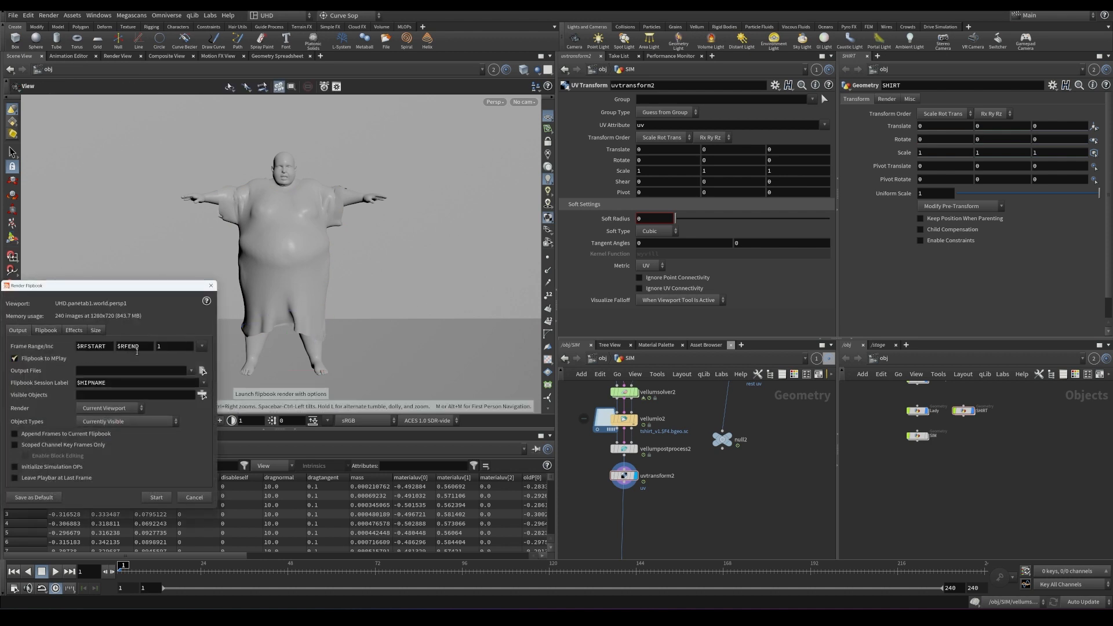
pyautogui.click(157, 497)
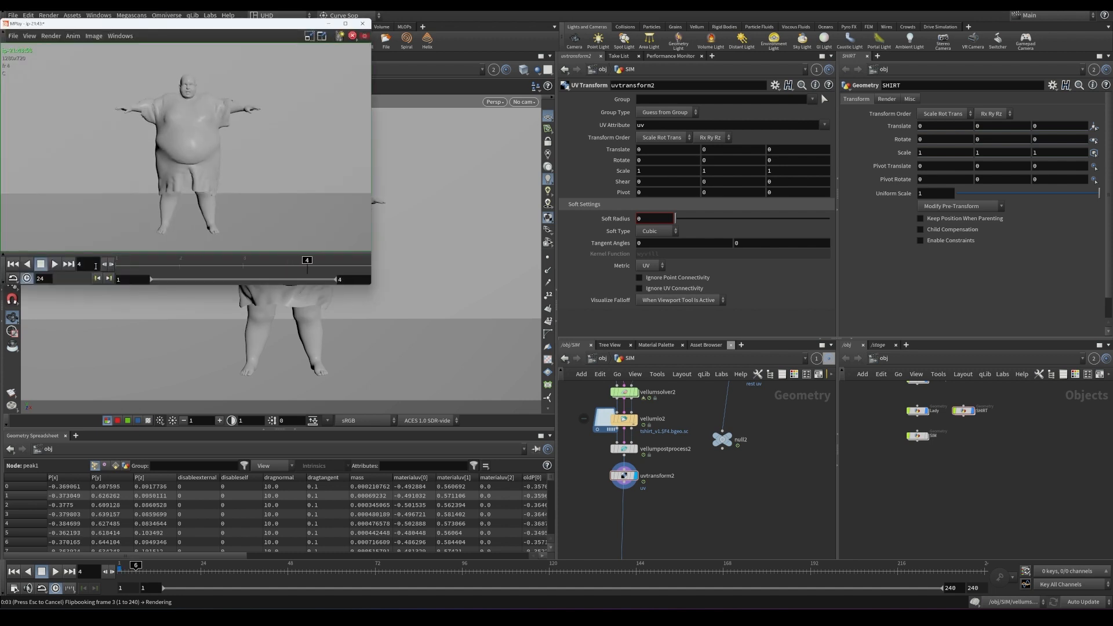
pyautogui.moveTo(199, 30); pyautogui.dragTo(376, 85)
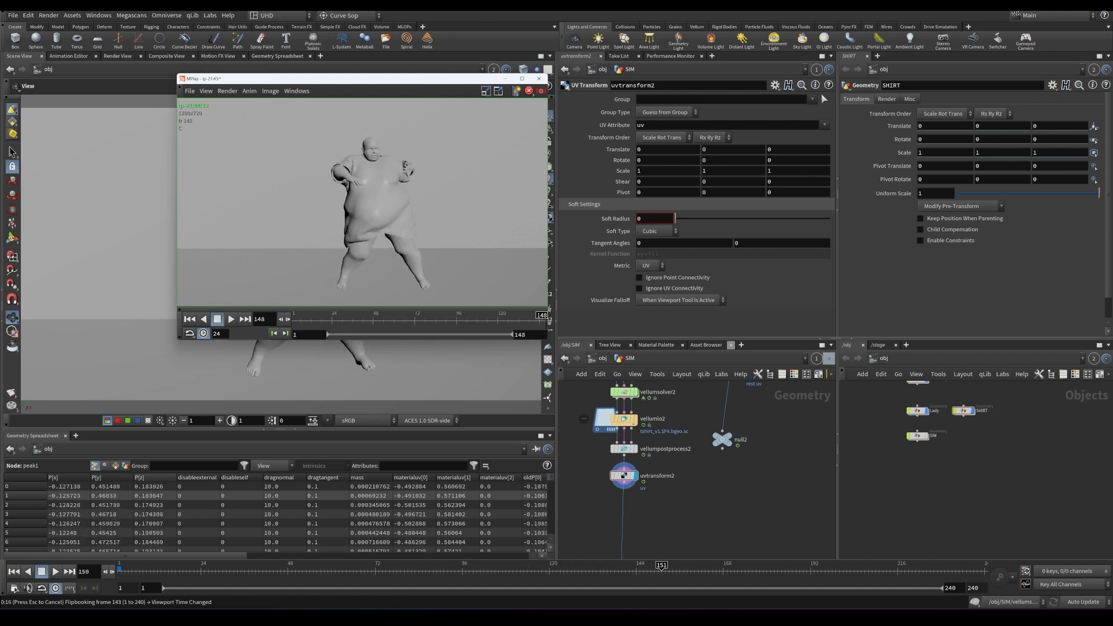
# - Play the flipbook in MPlay, examine the shirt's motion up close, and return to the scene
pyautogui.press('Up')
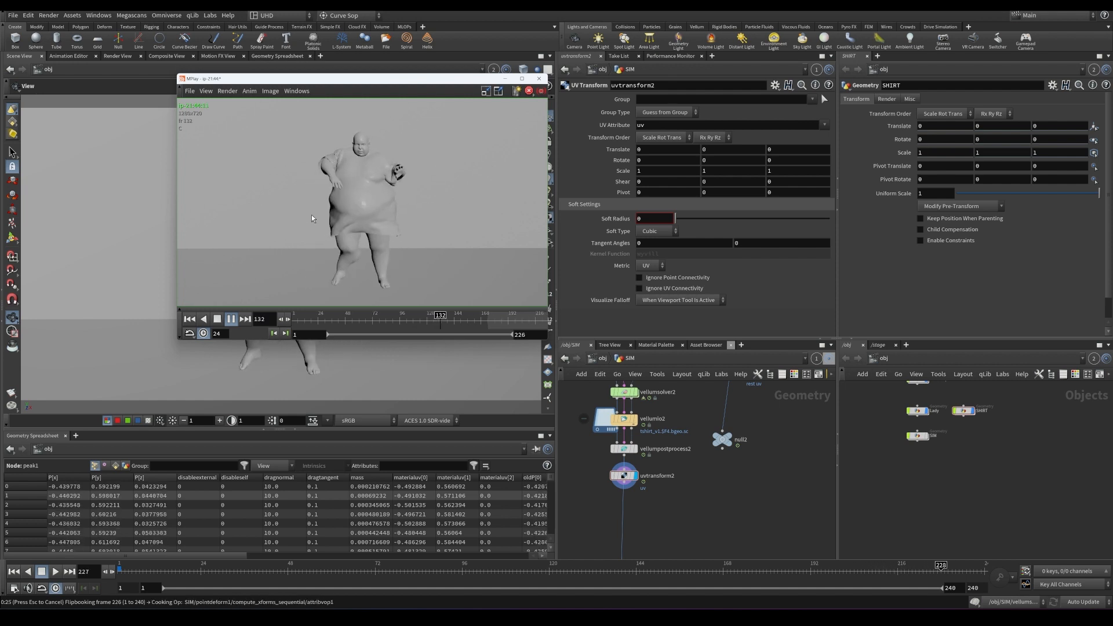
pyautogui.scroll(4, 346, 223)
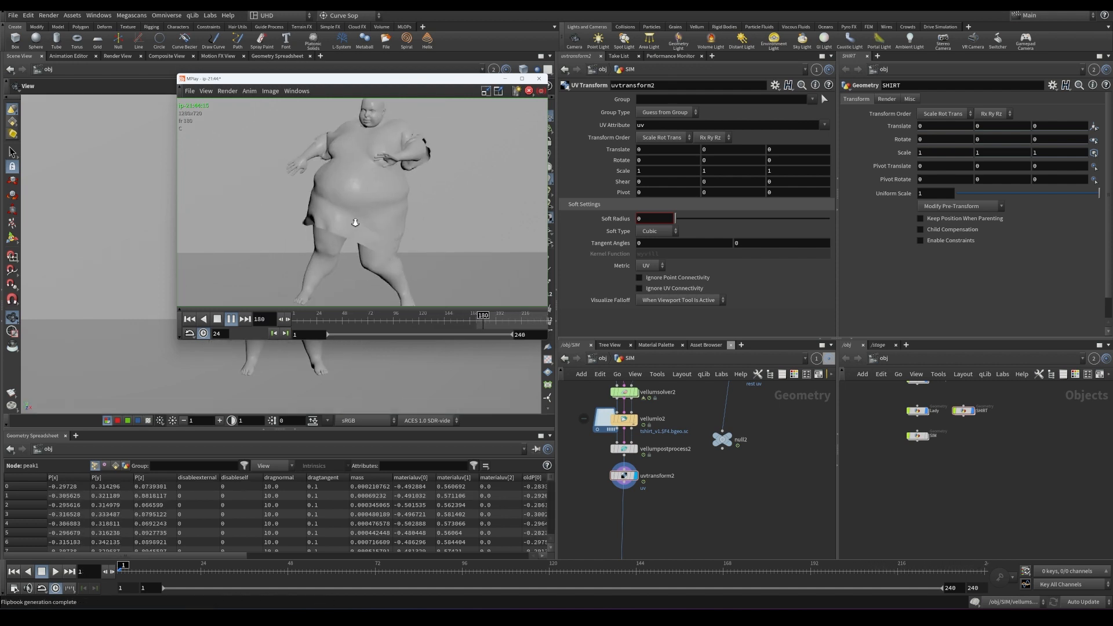
pyautogui.scroll(-8, 336, 225)
pyautogui.scroll(3, 335, 225)
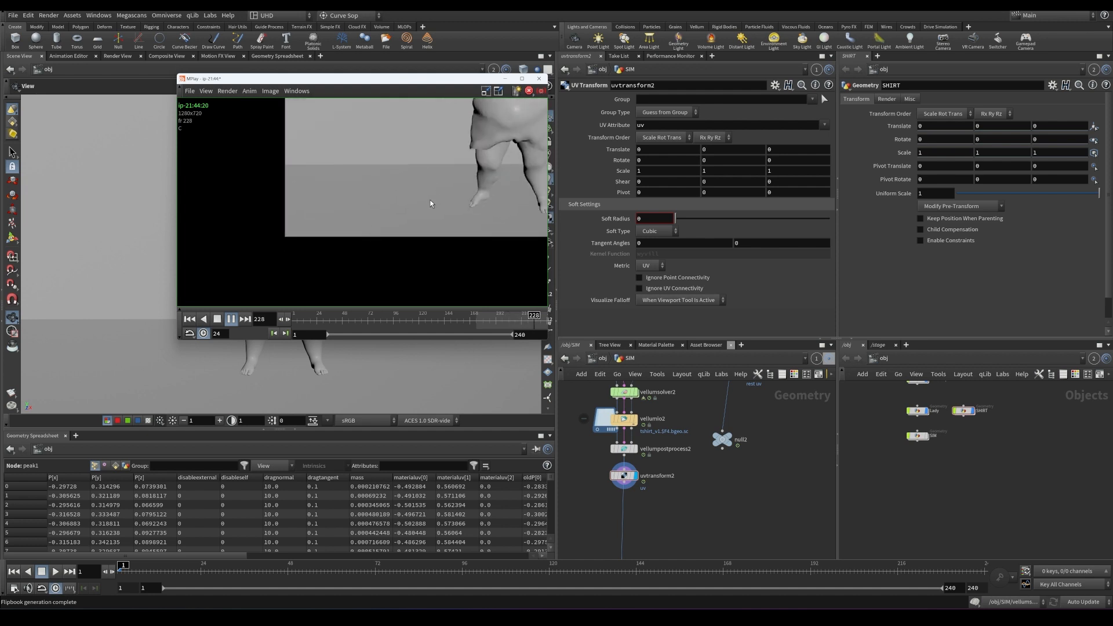
pyautogui.scroll(2, 435, 198)
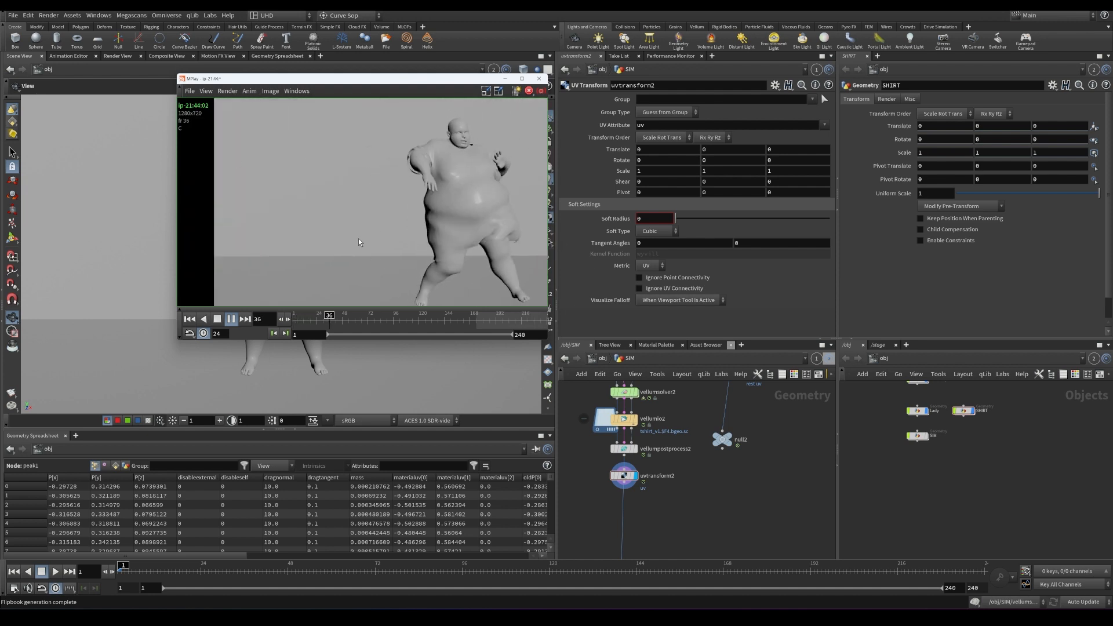
pyautogui.click(624, 516)
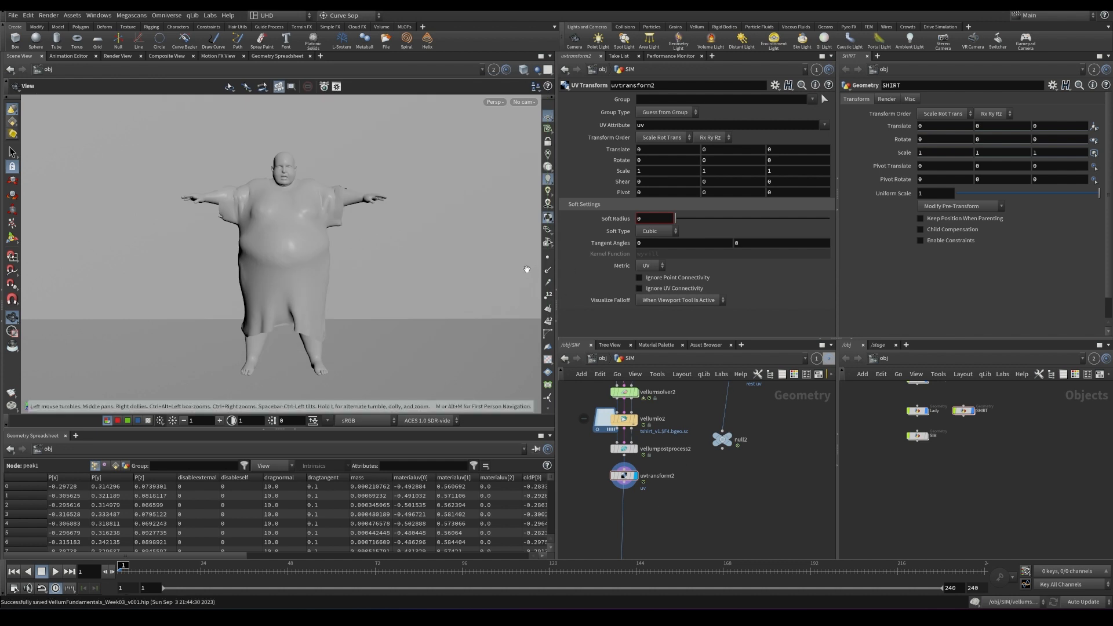
# - Enable Detangle on vellumpostprocess2 with 4 Passes and try a Default Thickness of about 0.113
pyautogui.moveTo(301, 283); pyautogui.dragTo(272, 283)
pyautogui.click(673, 451)
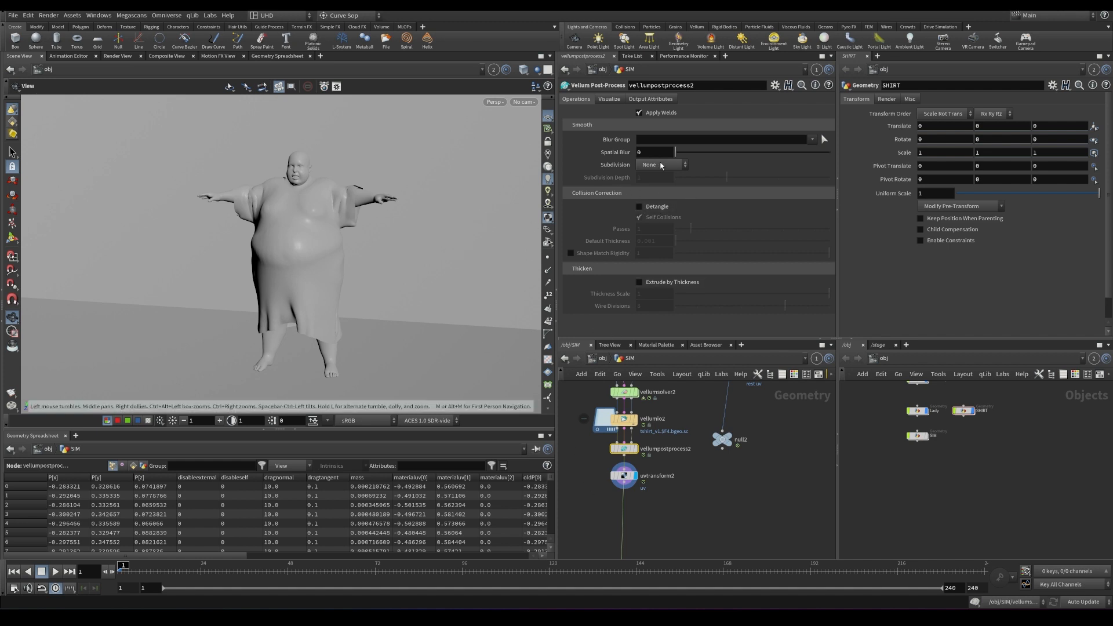
pyautogui.click(647, 209)
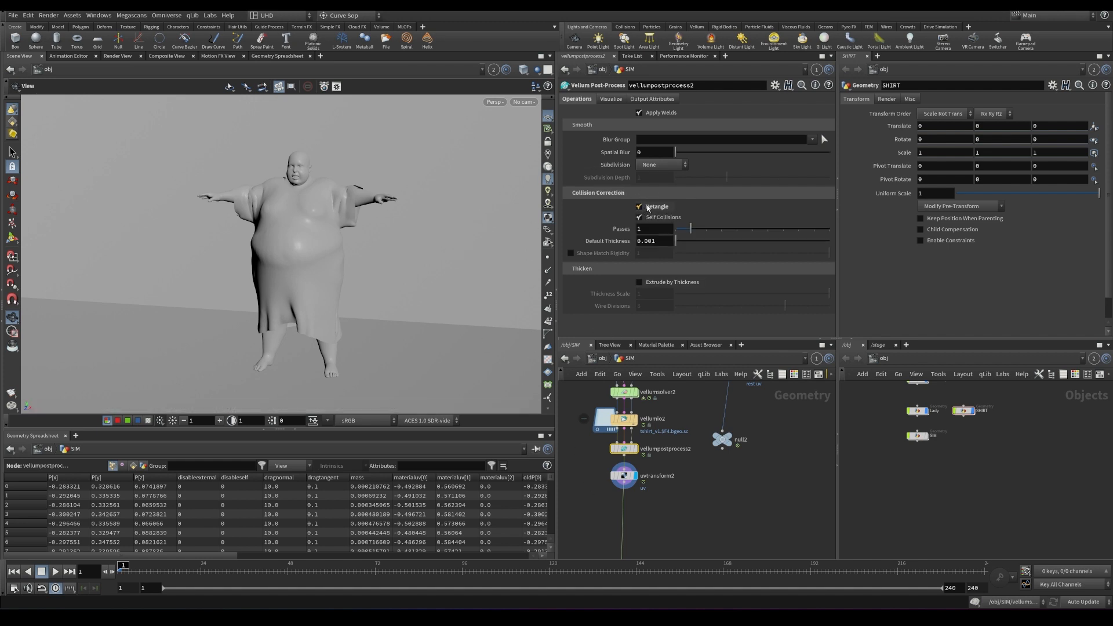
pyautogui.moveTo(683, 229); pyautogui.dragTo(737, 229)
pyautogui.moveTo(709, 244); pyautogui.dragTo(712, 242)
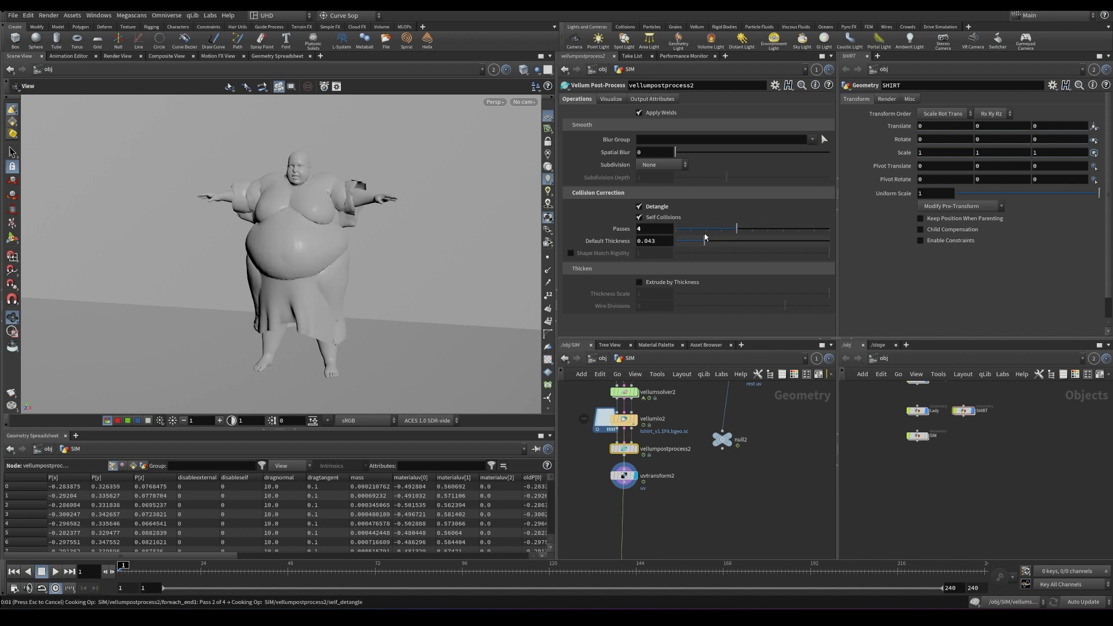
# - Try Default Thickness values of .01 and .001 for the detangling and examine the shirt around the shoulders and sleeves
pyautogui.hotkey('ctrl', 'z')
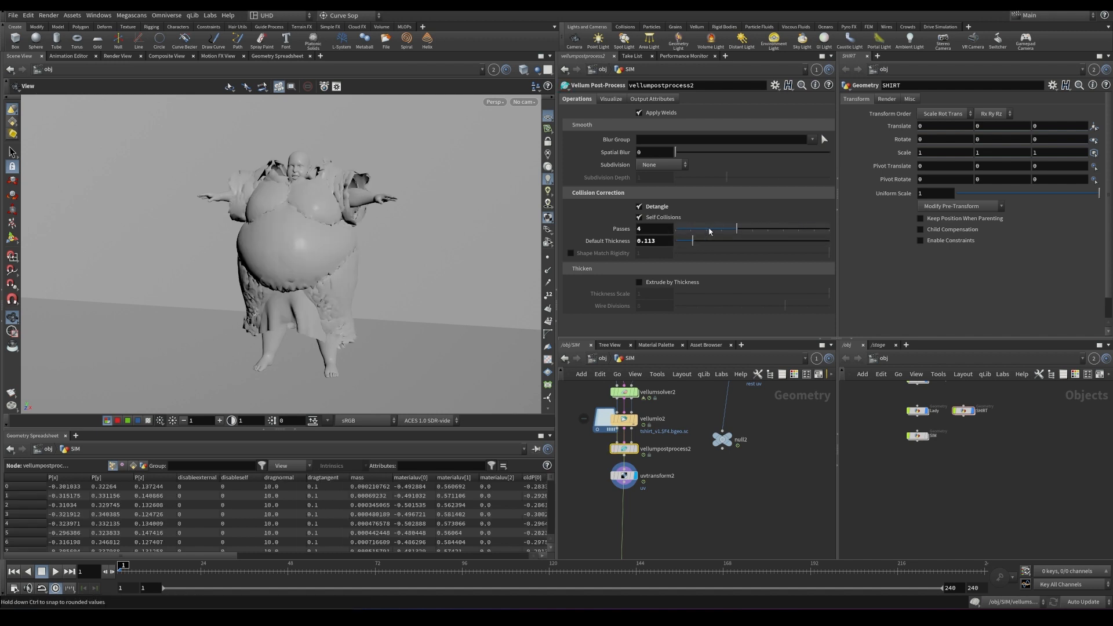
pyautogui.write('.01')
pyautogui.press('Return')
pyautogui.scroll(5, 292, 229)
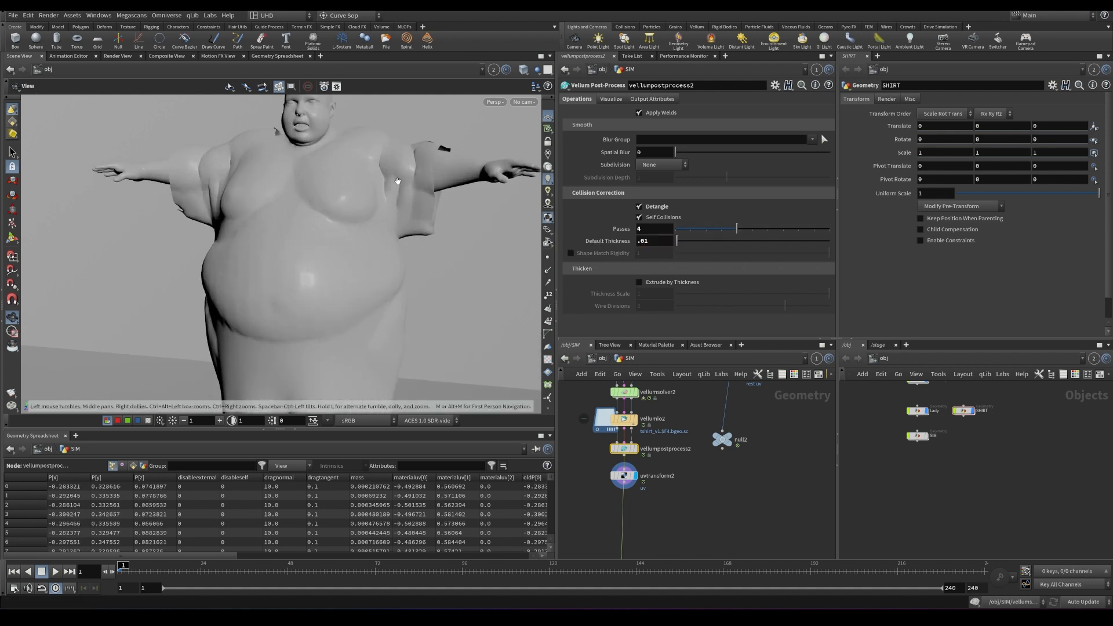
pyautogui.write('0')
pyautogui.press('Return')
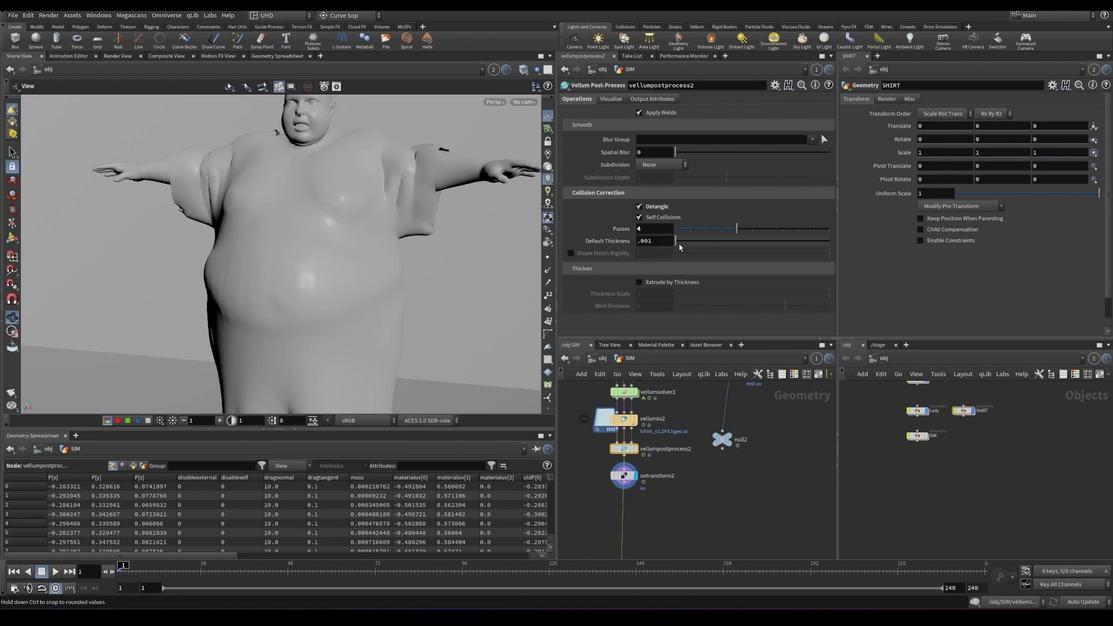
pyautogui.moveTo(345, 282); pyautogui.dragTo(352, 269)
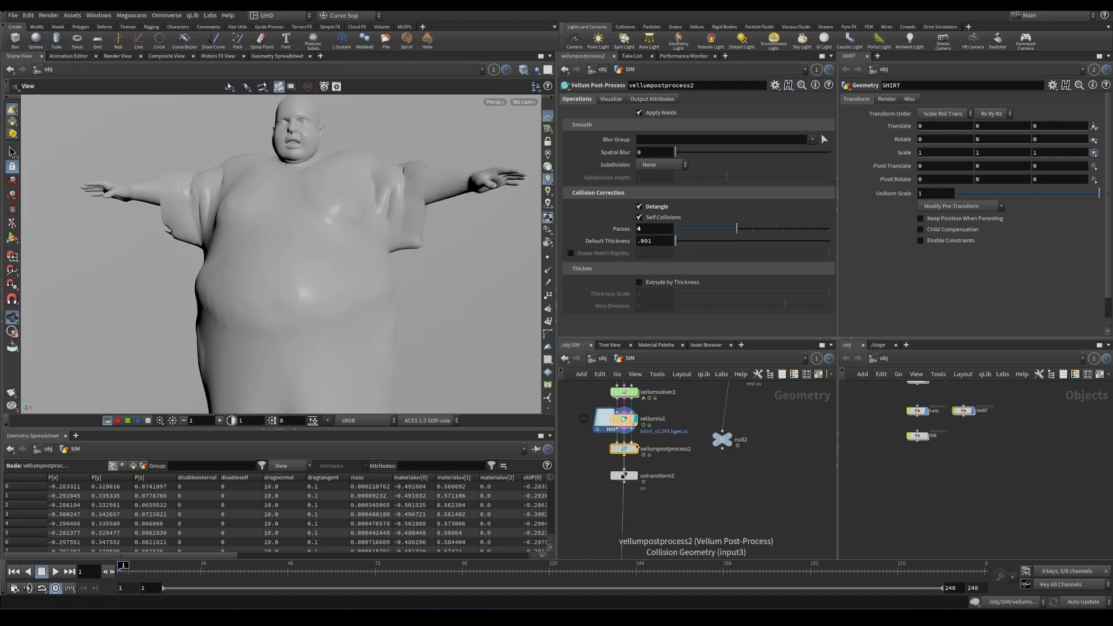
# - Display vellumpostprocess2, set its Default Thickness to .01 and Passes to 0, and play the animation
pyautogui.click(661, 240)
pyautogui.press('BackSpace')
pyautogui.press('BackSpace')
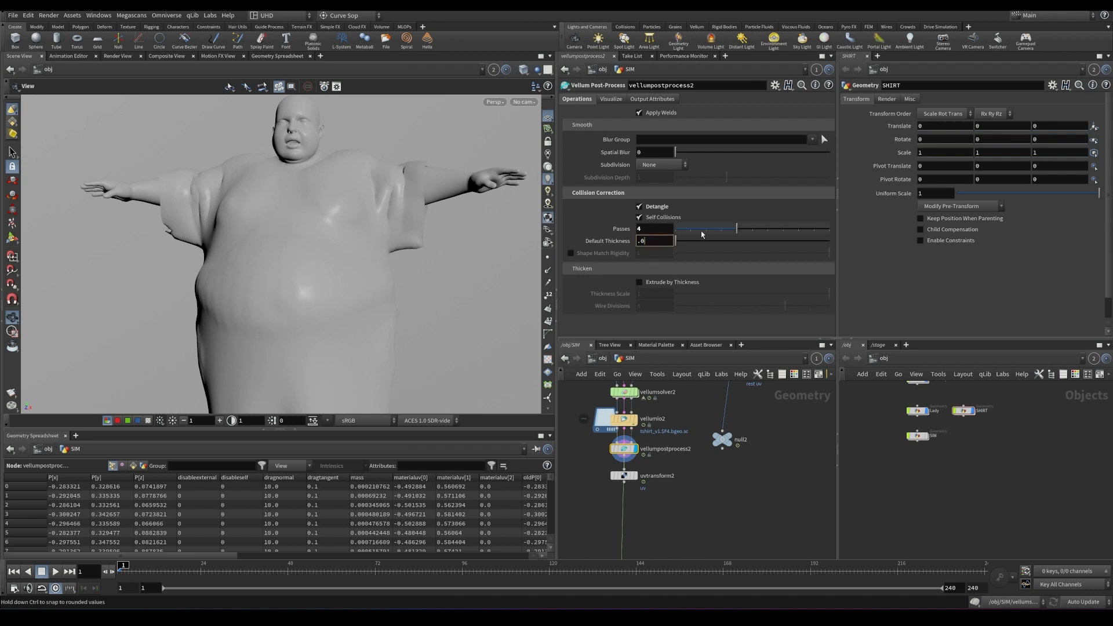
pyautogui.write('1')
pyautogui.press('Return')
pyautogui.moveTo(706, 231); pyautogui.dragTo(657, 232)
pyautogui.press('Up')
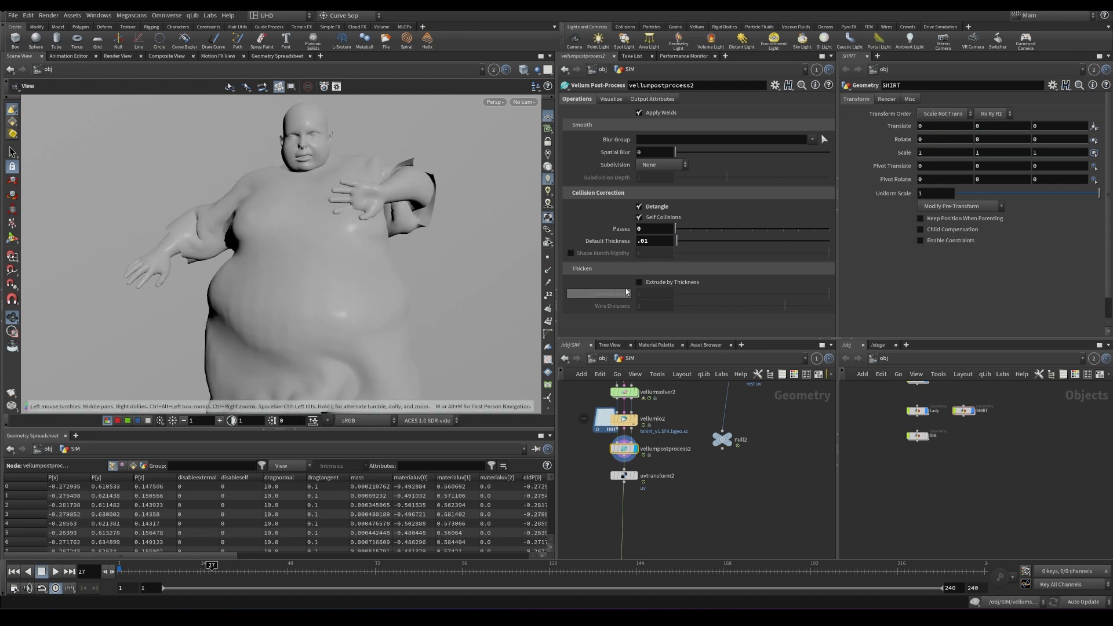
# - Turn off Detangle on vellumpostprocess2, save the scene, and return to the first frame
pyautogui.click(644, 207)
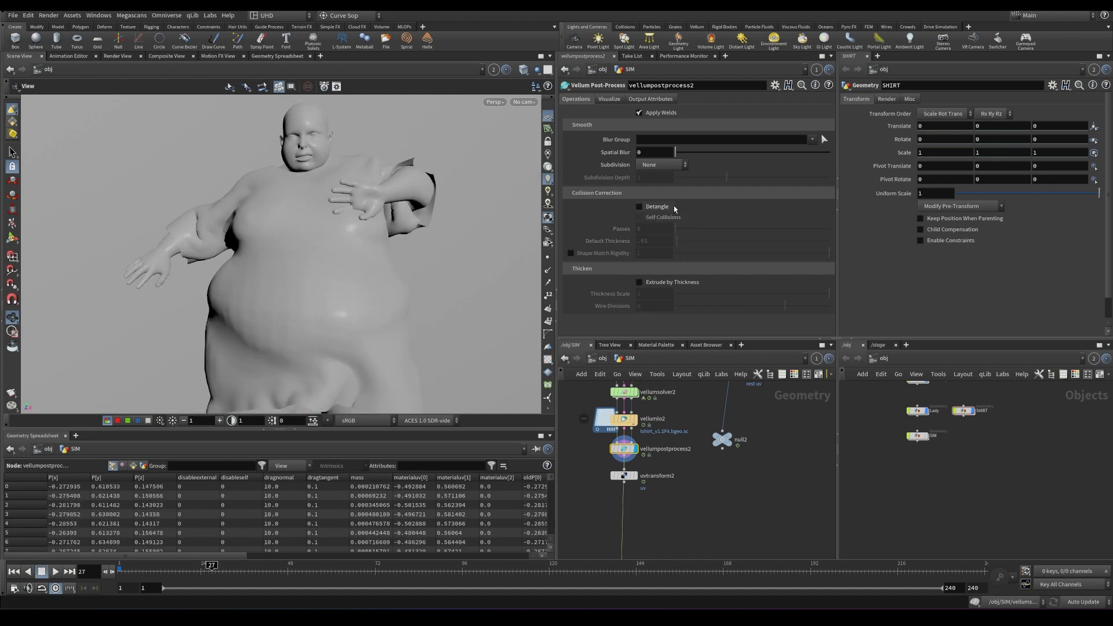
pyautogui.hotkey('ctrl', 's')
pyautogui.hotkey('ctrl', 'Up')
# - Toggle Extrude by Thickness on vellumpostprocess2 to compare the shirt's edges close up with and without thickness
pyautogui.moveTo(408, 284); pyautogui.dragTo(393, 149, button='middle')
pyautogui.moveTo(376, 169); pyautogui.dragTo(340, 246, button='right')
pyautogui.moveTo(341, 245)
pyautogui.mouseDown()
pyautogui.moveTo(345, 197)
pyautogui.moveTo(332, 253)
pyautogui.mouseUp()
pyautogui.moveTo(332, 253); pyautogui.dragTo(409, 187, button='right')
pyautogui.moveTo(409, 187); pyautogui.dragTo(400, 242)
pyautogui.click(640, 282)
pyautogui.moveTo(370, 346); pyautogui.dragTo(375, 292)
pyautogui.click(643, 283)
pyautogui.moveTo(298, 297); pyautogui.dragTo(229, 243)
pyautogui.click(672, 282)
pyautogui.moveTo(297, 230); pyautogui.dragTo(290, 249)
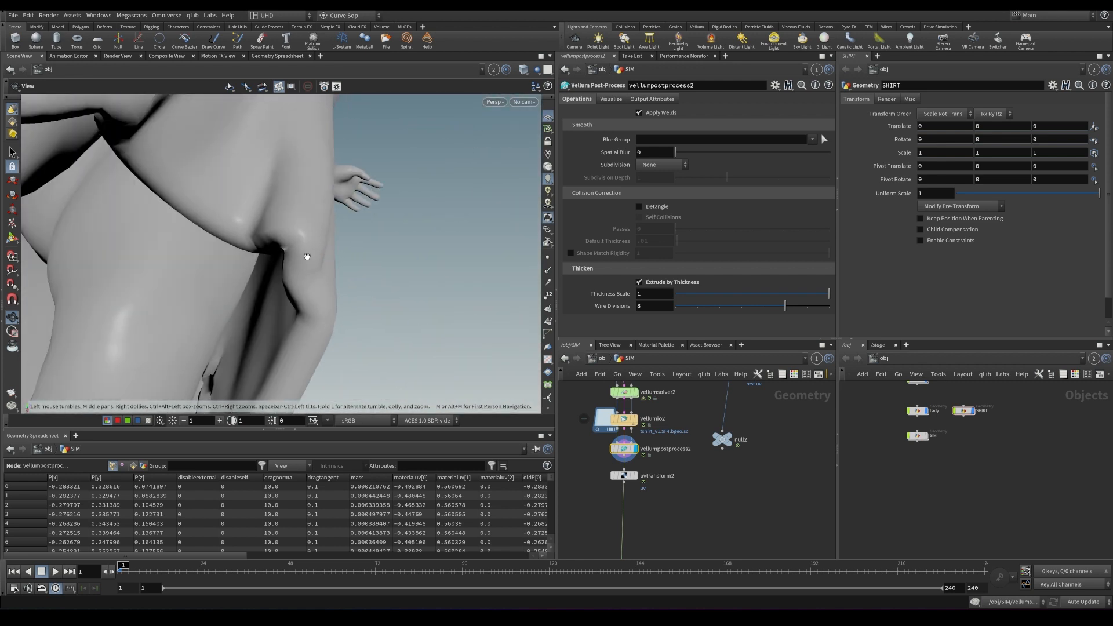
pyautogui.click(639, 282)
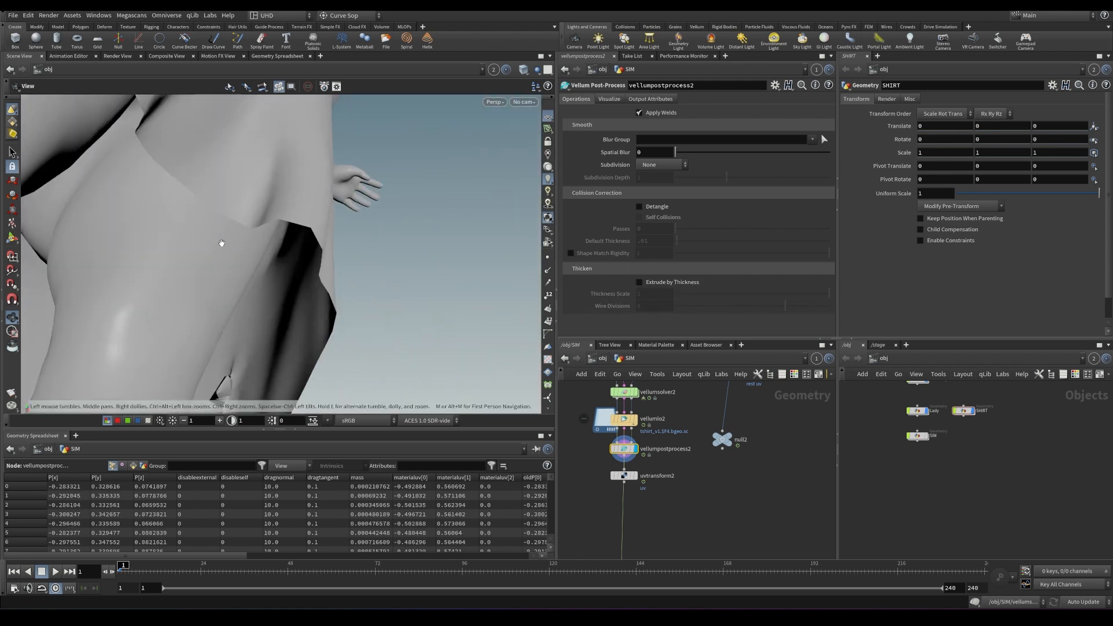
pyautogui.click(654, 285)
# - Inspect the thickened shirt from the front, turn off Extrude by Thickness, and save the scene
pyautogui.moveTo(345, 249)
pyautogui.mouseDown()
pyautogui.moveTo(336, 168)
pyautogui.moveTo(472, 368)
pyautogui.moveTo(357, 250)
pyautogui.mouseUp()
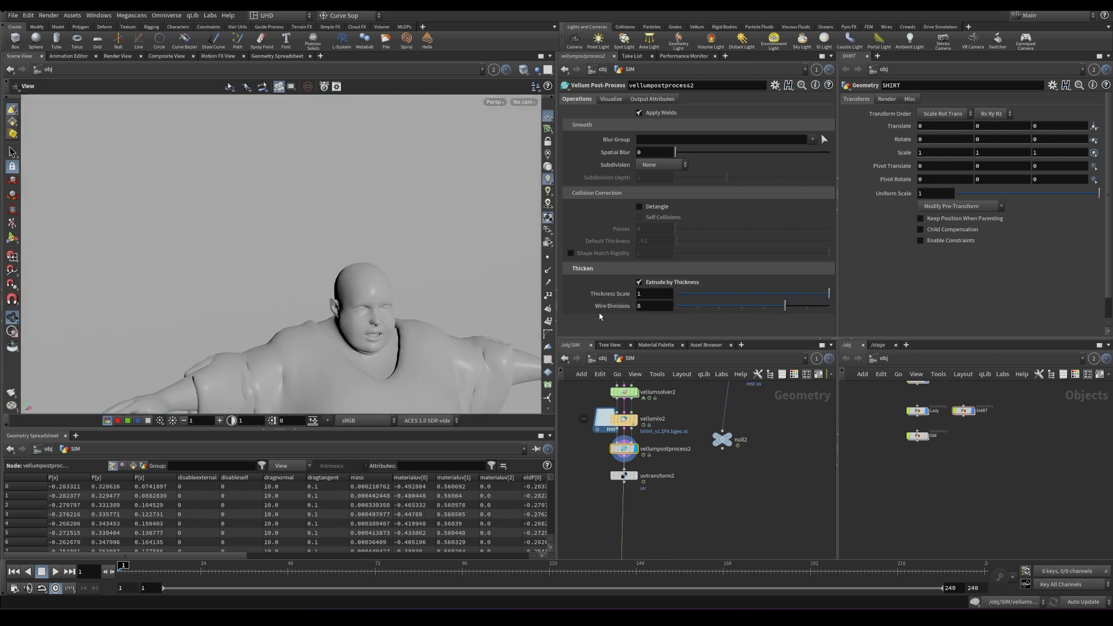
pyautogui.moveTo(376, 310); pyautogui.dragTo(355, 211)
pyautogui.click(642, 282)
pyautogui.hotkey('ctrl', 's')
# - Toggle Apply Welds off and back on to compare the shirt around the neck and shoulders
pyautogui.moveTo(352, 228); pyautogui.dragTo(505, 172)
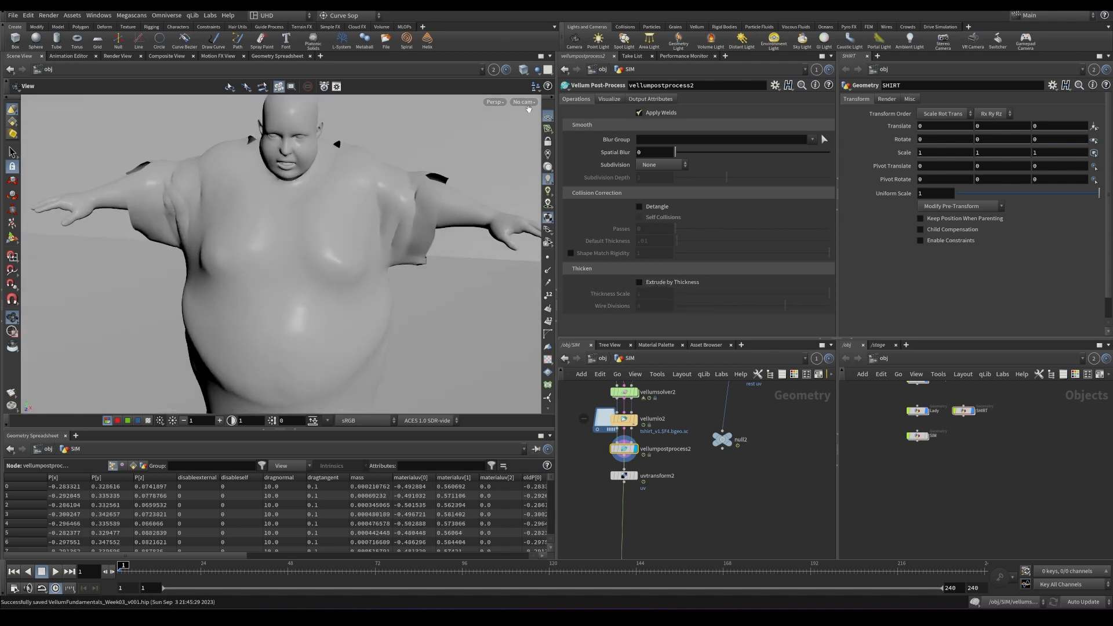
pyautogui.moveTo(364, 165)
pyautogui.mouseDown()
pyautogui.moveTo(378, 150)
pyautogui.moveTo(370, 160)
pyautogui.mouseUp()
pyautogui.moveTo(370, 159); pyautogui.dragTo(510, 150, button='right')
pyautogui.moveTo(511, 150); pyautogui.dragTo(505, 208, button='middle')
pyautogui.click(641, 115)
pyautogui.click(642, 115)
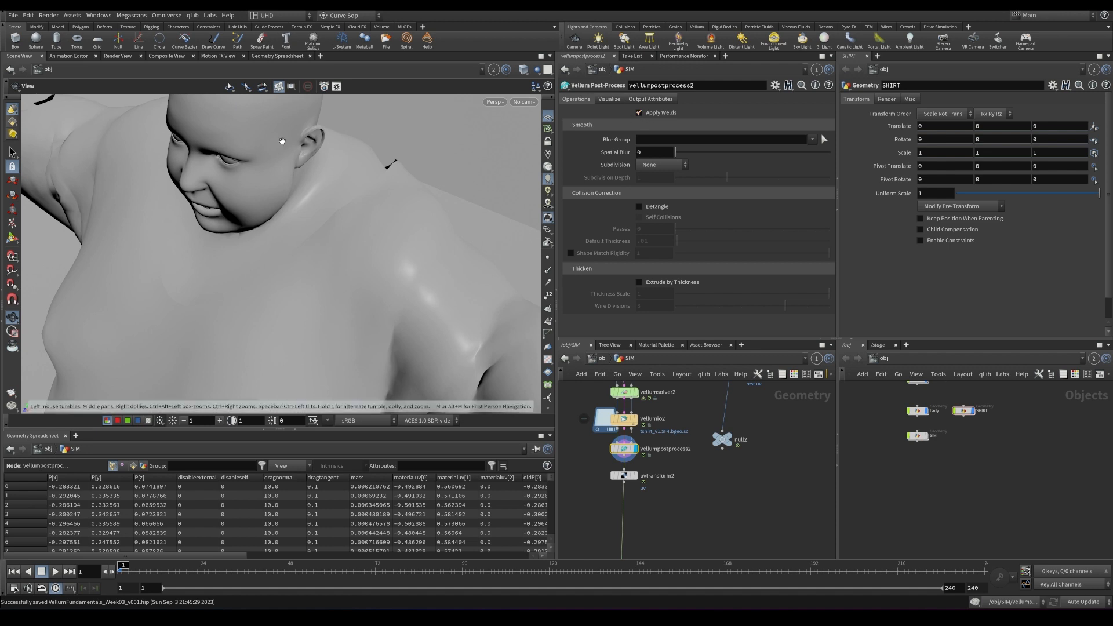
# - Play the simulation with the whole character in view, scrub to frame 86, and examine the shirt's folds
pyautogui.moveTo(197, 189); pyautogui.dragTo(270, 178, button='middle')
pyautogui.moveTo(251, 188); pyautogui.dragTo(174, 260, button='right')
pyautogui.moveTo(174, 261); pyautogui.dragTo(273, 193)
pyautogui.moveTo(272, 193); pyautogui.dragTo(180, 256, button='right')
pyautogui.press('Up')
pyautogui.moveTo(228, 572); pyautogui.dragTo(433, 559)
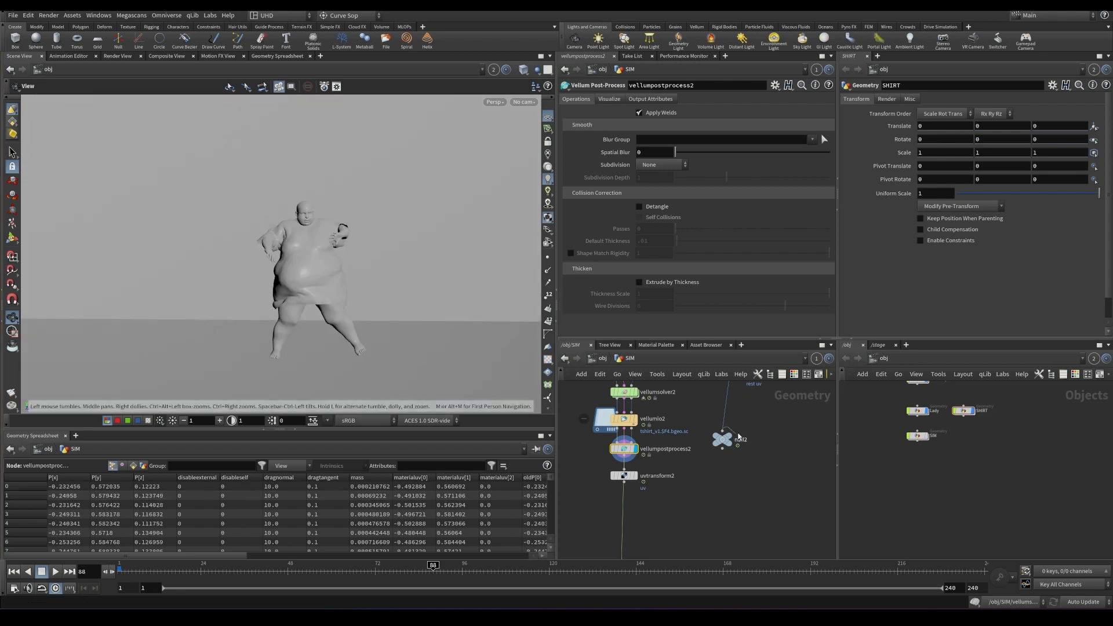
pyautogui.click(738, 435)
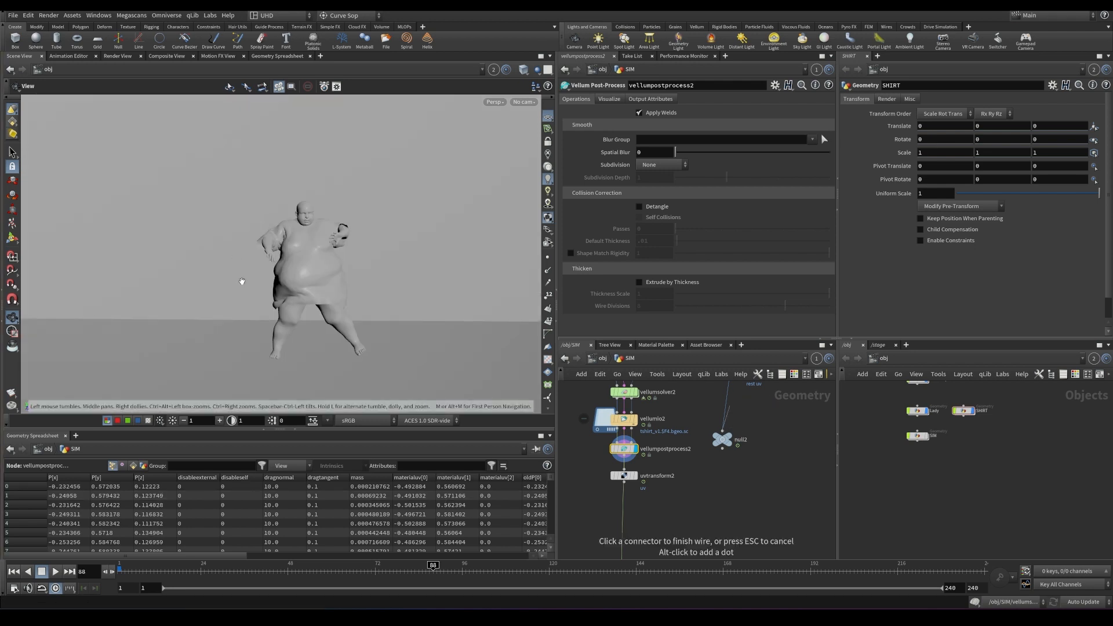
pyautogui.moveTo(315, 273); pyautogui.dragTo(305, 295)
pyautogui.moveTo(305, 296); pyautogui.dragTo(350, 290, button='right')
pyautogui.moveTo(350, 290); pyautogui.dragTo(303, 268)
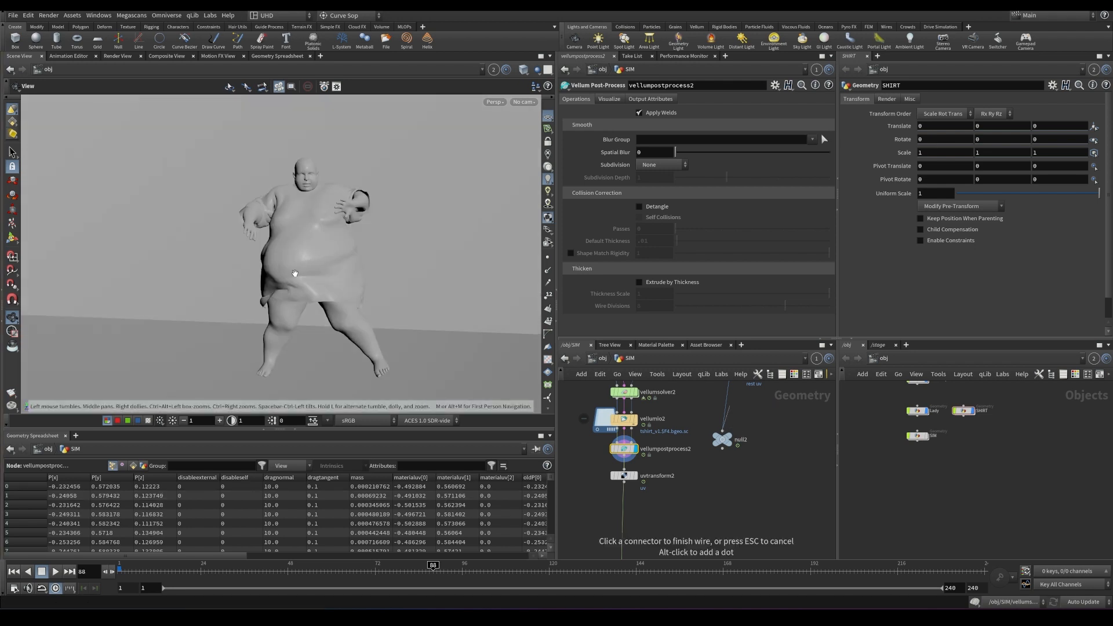
pyautogui.moveTo(285, 291); pyautogui.dragTo(282, 273, button='middle')
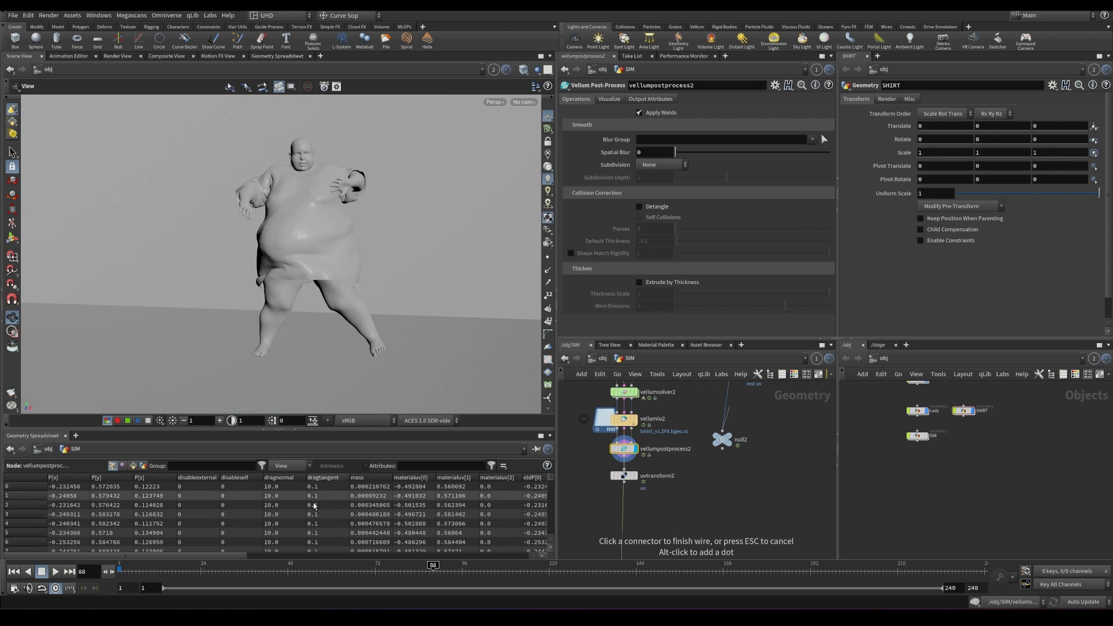
# - Scrub to frame 44, examine the shirt from other angles, and play the animation on to frame 90
pyautogui.moveTo(224, 570); pyautogui.dragTo(273, 570)
pyautogui.moveTo(275, 267); pyautogui.dragTo(350, 259)
pyautogui.moveTo(396, 242); pyautogui.dragTo(298, 224, button='right')
pyautogui.moveTo(298, 224); pyautogui.dragTo(454, 293)
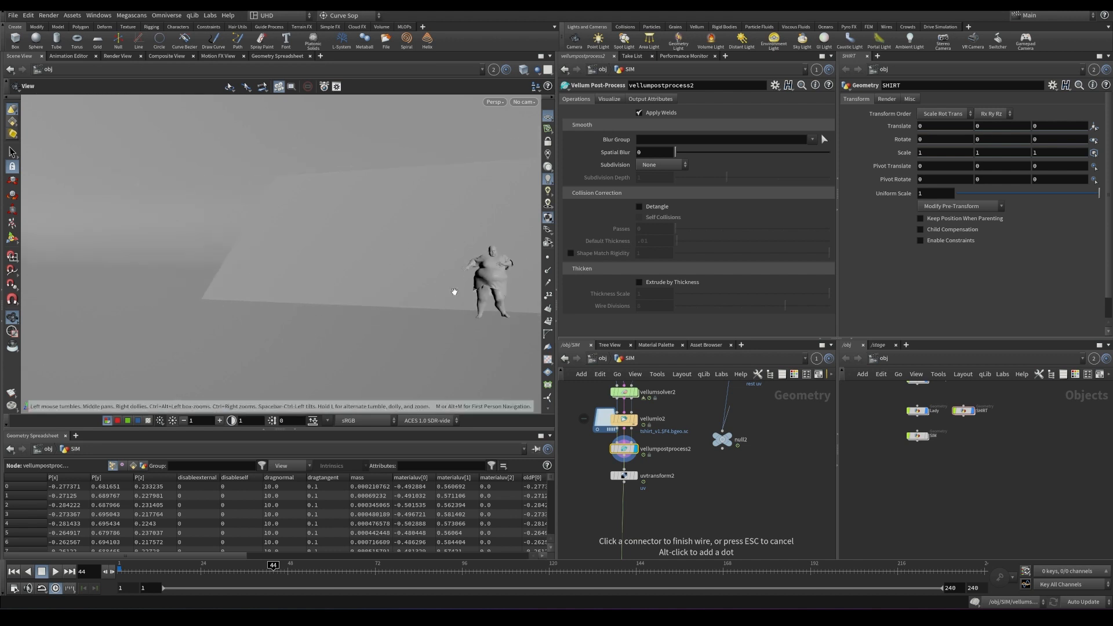
pyautogui.moveTo(454, 294); pyautogui.dragTo(447, 261, button='right')
pyautogui.moveTo(447, 261); pyautogui.dragTo(425, 240)
pyautogui.moveTo(425, 240); pyautogui.dragTo(374, 281, button='right')
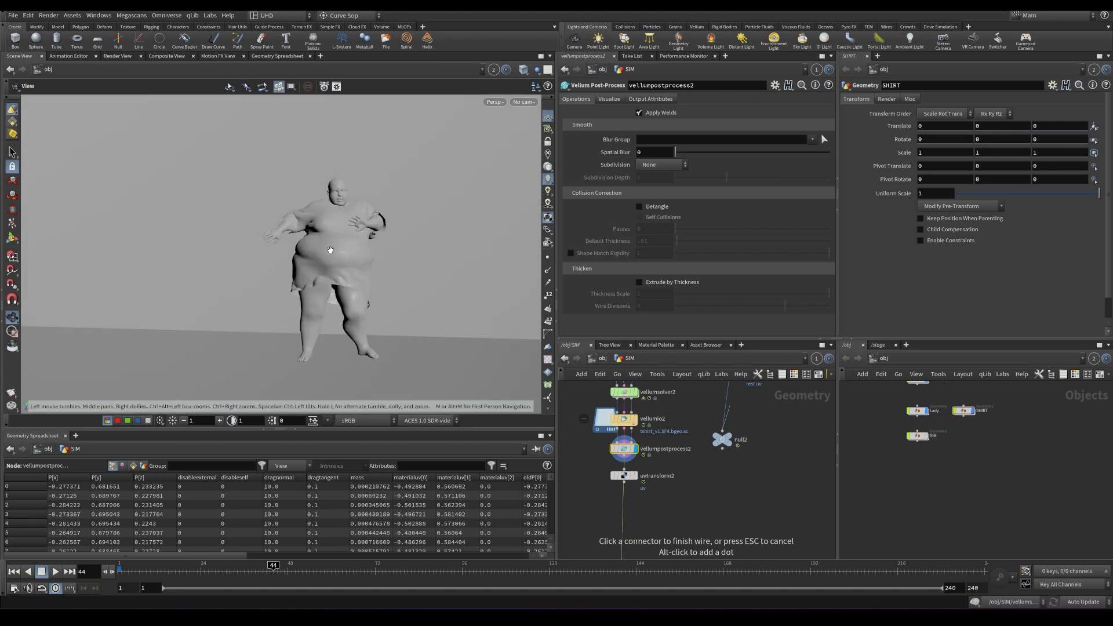
pyautogui.press('Up')
pyautogui.moveTo(320, 256); pyautogui.dragTo(349, 223)
pyautogui.press('Up')
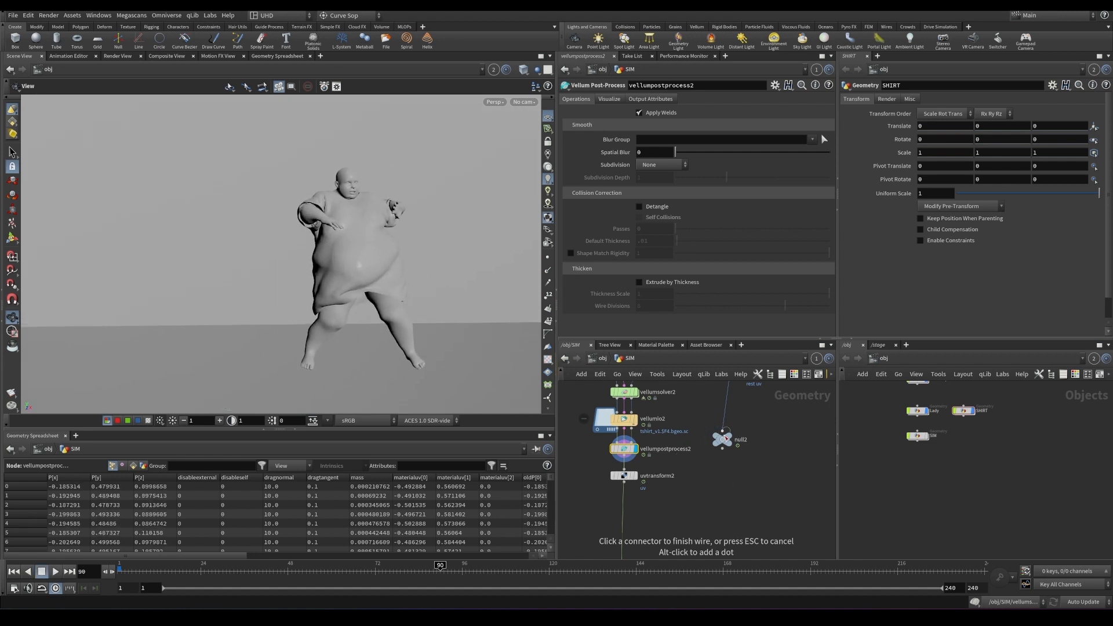
pyautogui.press('Escape')
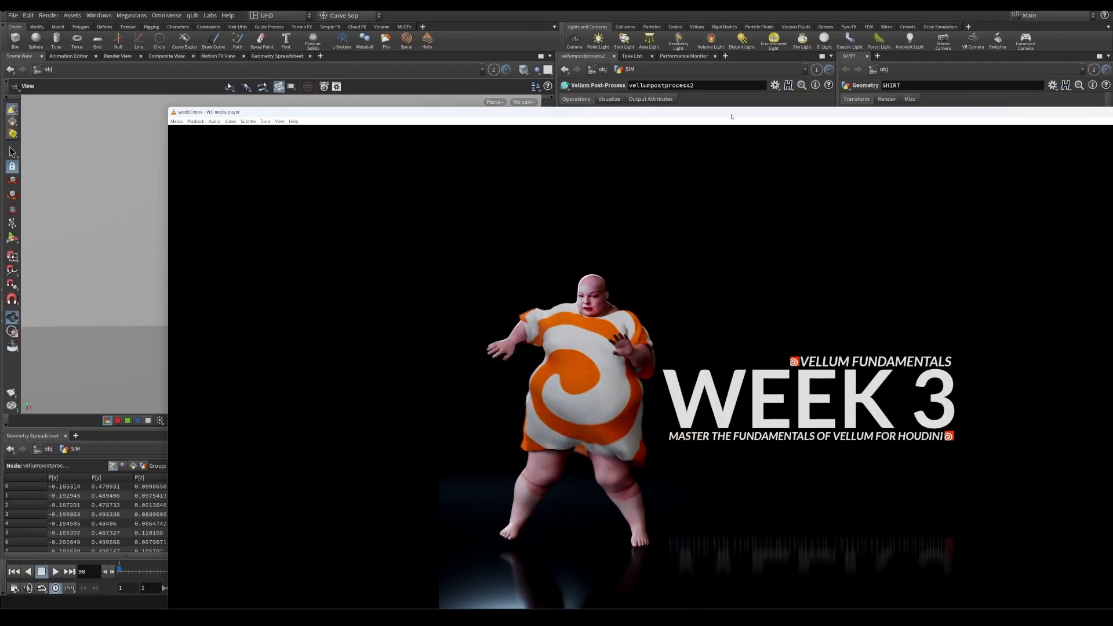
# - View the rendered Week 3 video in VLC media player, close it, and save the Houdini scene
pyautogui.moveTo(732, 117); pyautogui.dragTo(342, 182)
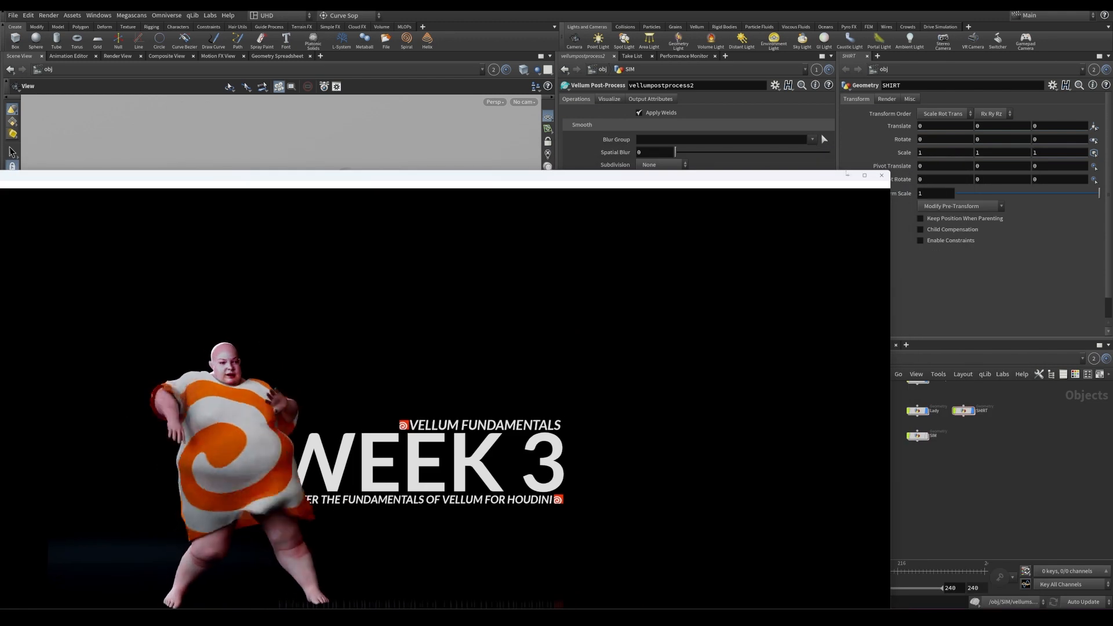
pyautogui.click(881, 175)
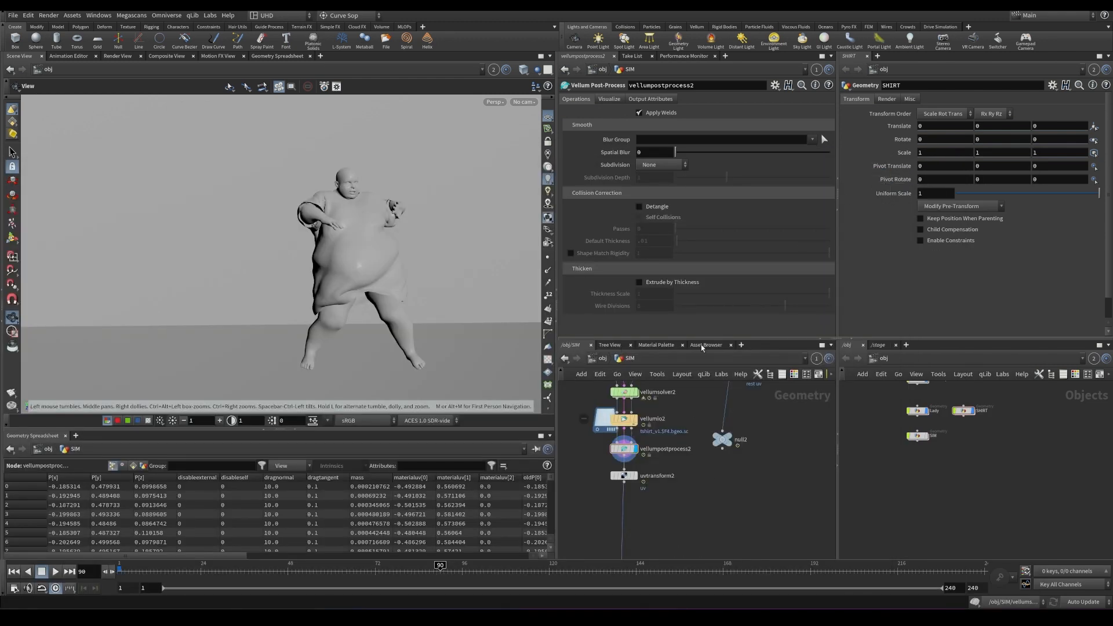
pyautogui.hotkey('ctrl', 's')
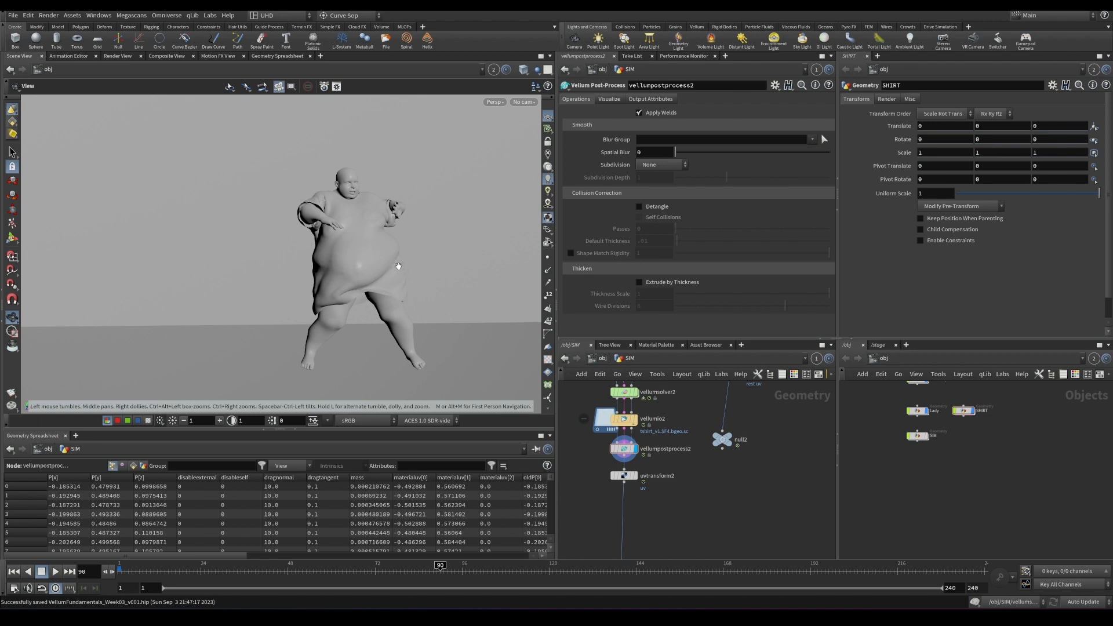
# - Examine the simulated shirt on the whole character from several angles and distances at frame 90
pyautogui.moveTo(394, 269); pyautogui.dragTo(347, 253)
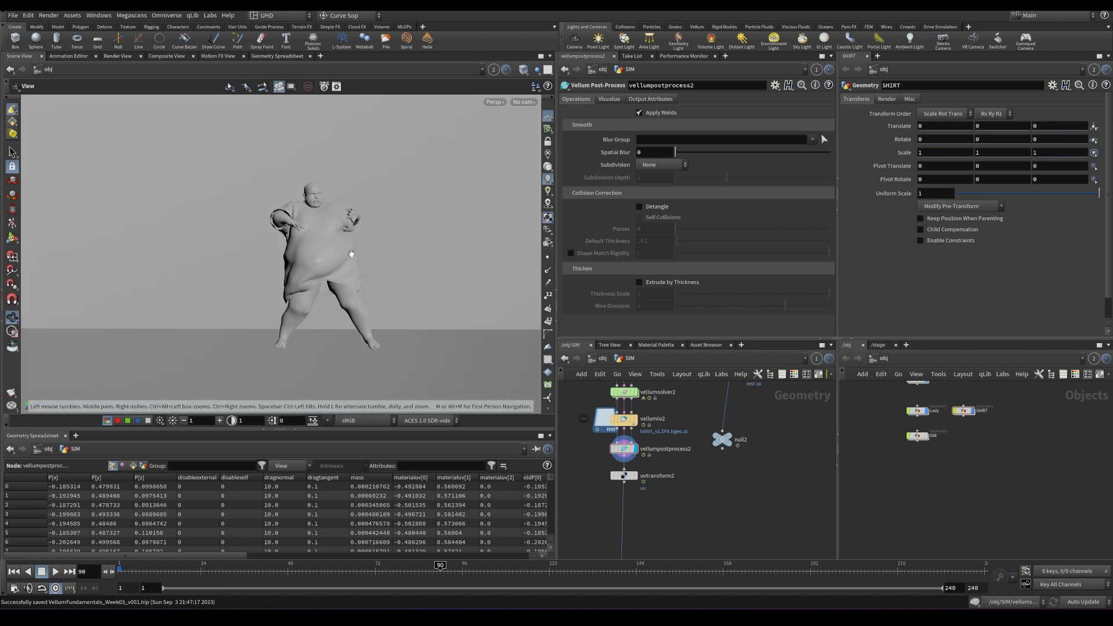
pyautogui.moveTo(265, 271)
pyautogui.mouseDown()
pyautogui.moveTo(244, 272)
pyautogui.moveTo(285, 269)
pyautogui.mouseUp()
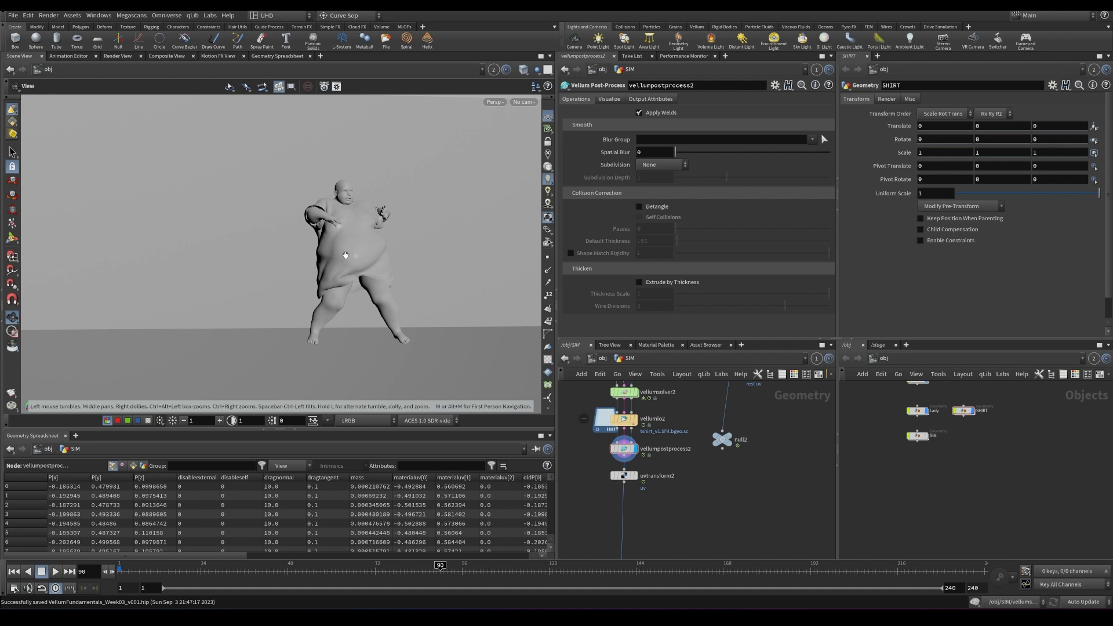
pyautogui.moveTo(355, 253); pyautogui.dragTo(307, 250)
pyautogui.moveTo(307, 250); pyautogui.dragTo(337, 224, button='right')
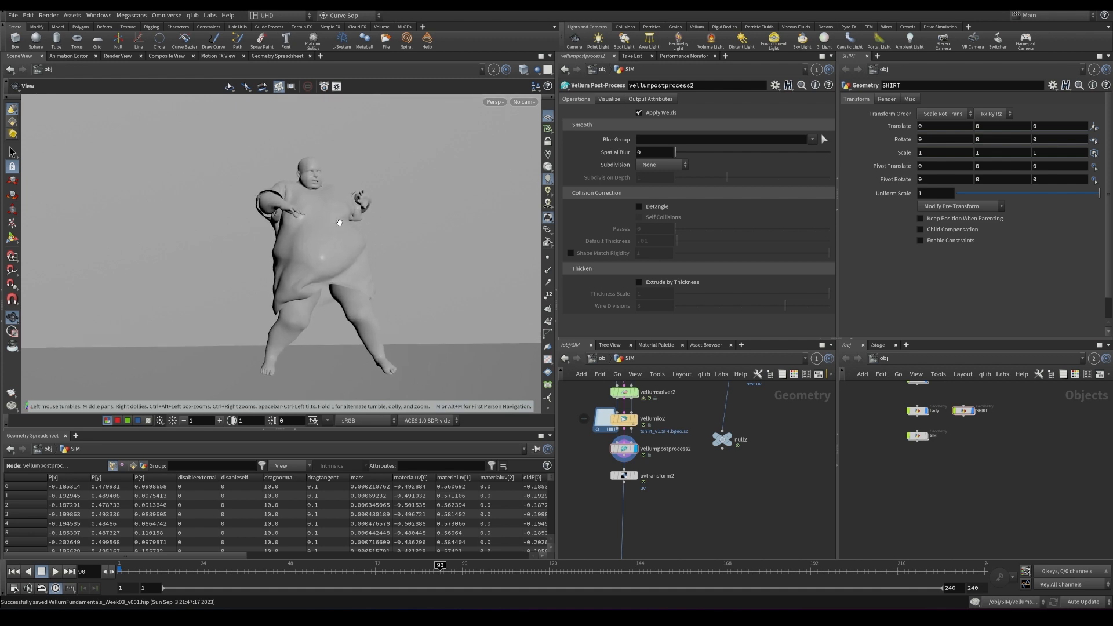
pyautogui.moveTo(345, 228); pyautogui.dragTo(368, 205)
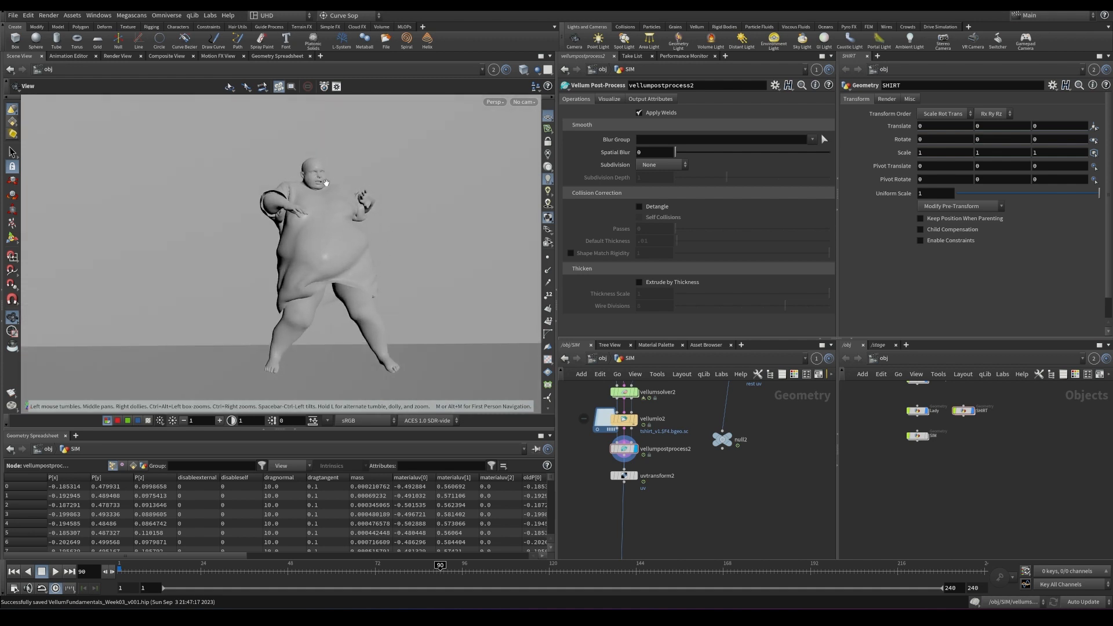
# - Scrub the animation back to frame 51 and forward to frame 80, examining how the shirt drapes on the moving body
pyautogui.press('Left')
pyautogui.press('Left')
pyautogui.press('Left')
pyautogui.press('Left')
pyautogui.press('Left')
pyautogui.press('Left')
pyautogui.press('Left')
pyautogui.press('Left')
pyautogui.press('Left')
pyautogui.press('Left')
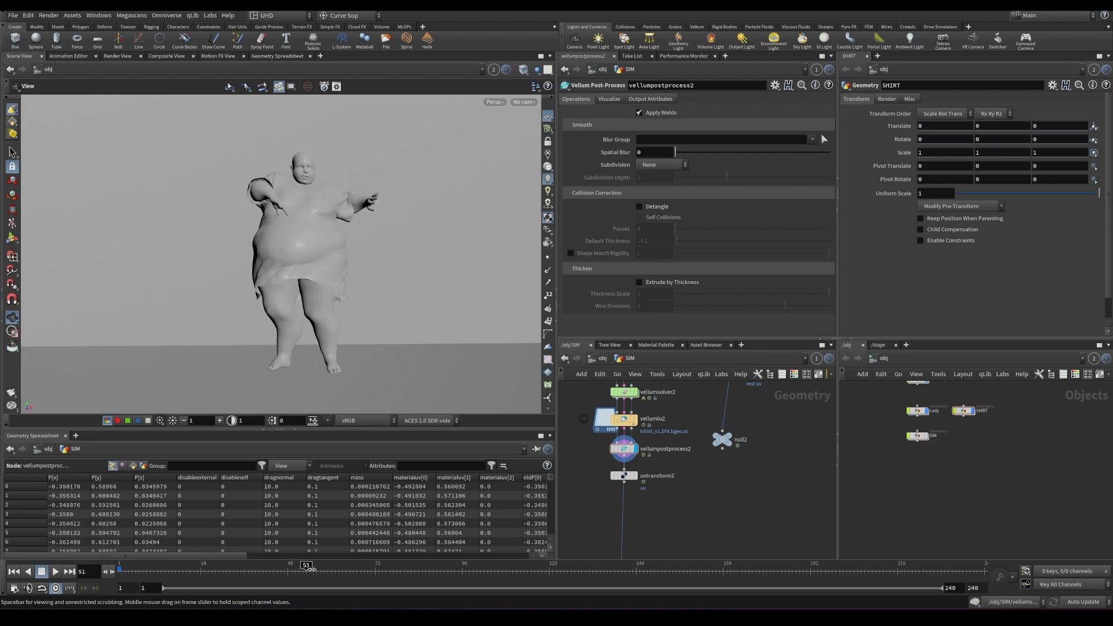
pyautogui.moveTo(337, 295); pyautogui.dragTo(330, 232)
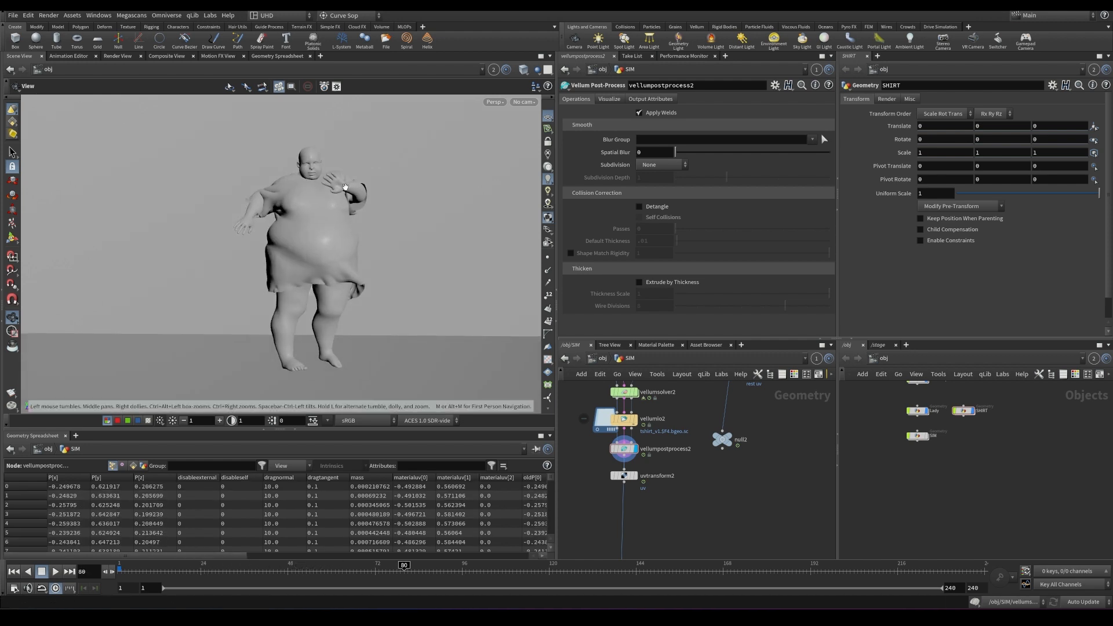
pyautogui.moveTo(344, 186); pyautogui.dragTo(314, 209)
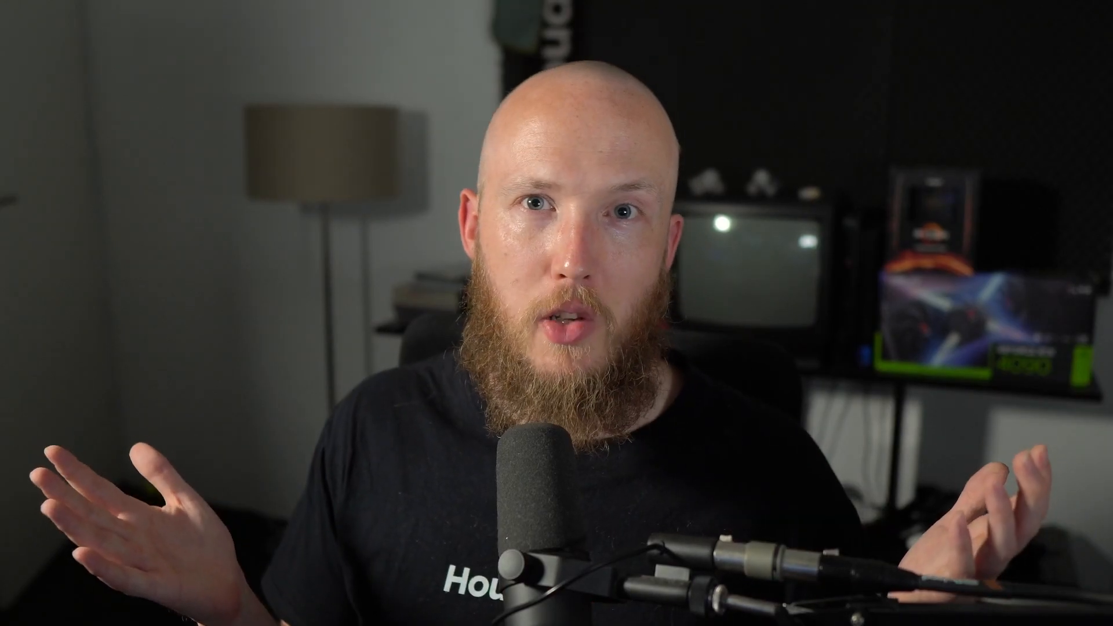